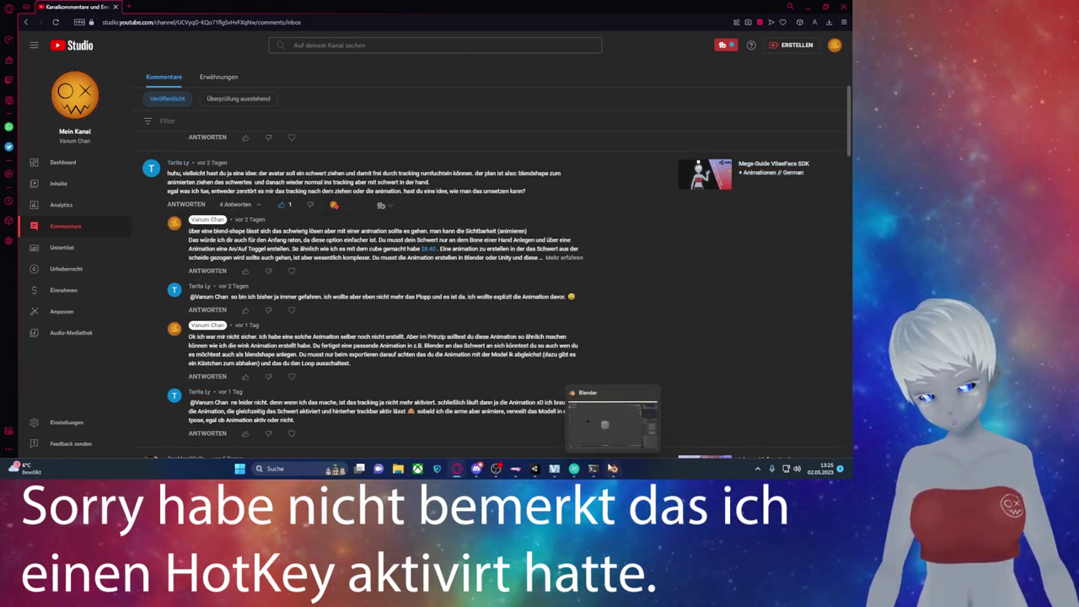
Step: Switch from YouTube Studio to the Blender window with its default cube, camera and light
{"action": "left_click", "coordinate": [609, 470]}
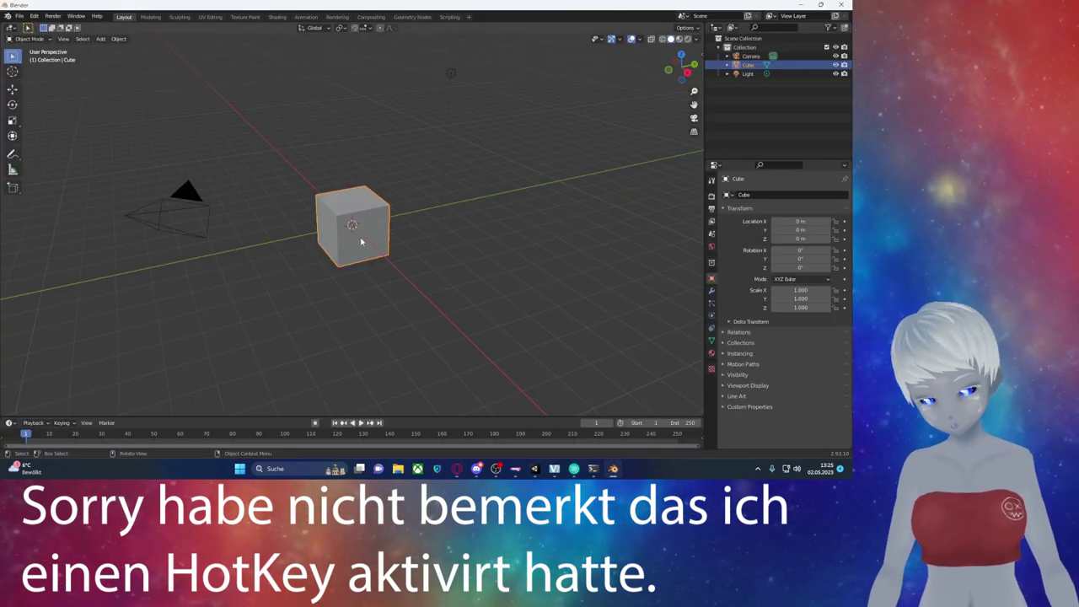
Step: Delete the default cube, then the camera and light together, leaving the scene empty
{"action": "key", "text": "Delete"}
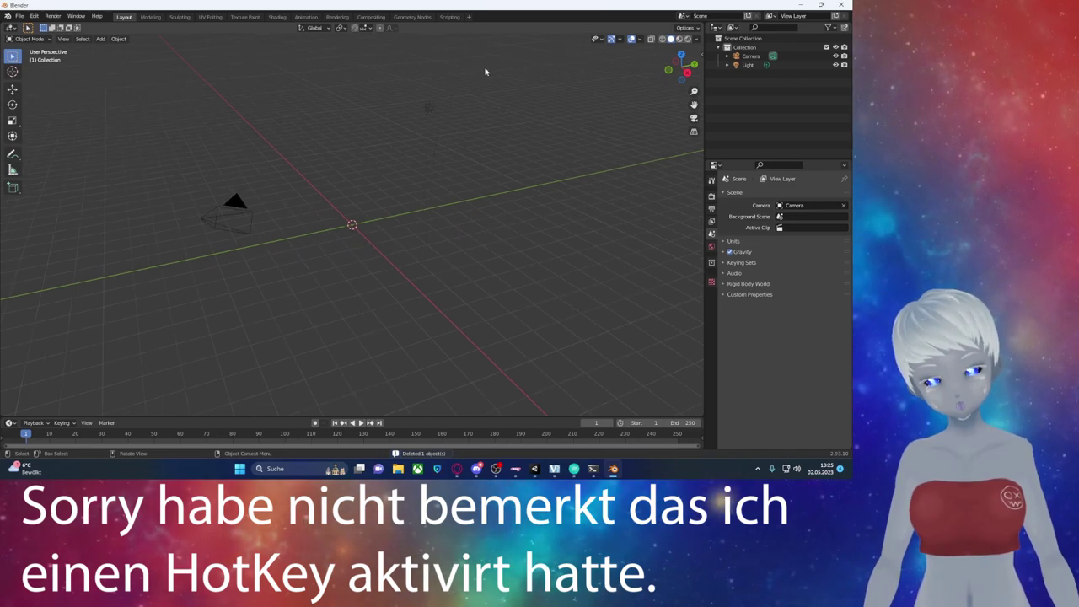
{"action": "left_click_drag", "start_coordinate": [485, 71], "coordinate": [74, 310]}
{"action": "key", "text": "Delete"}
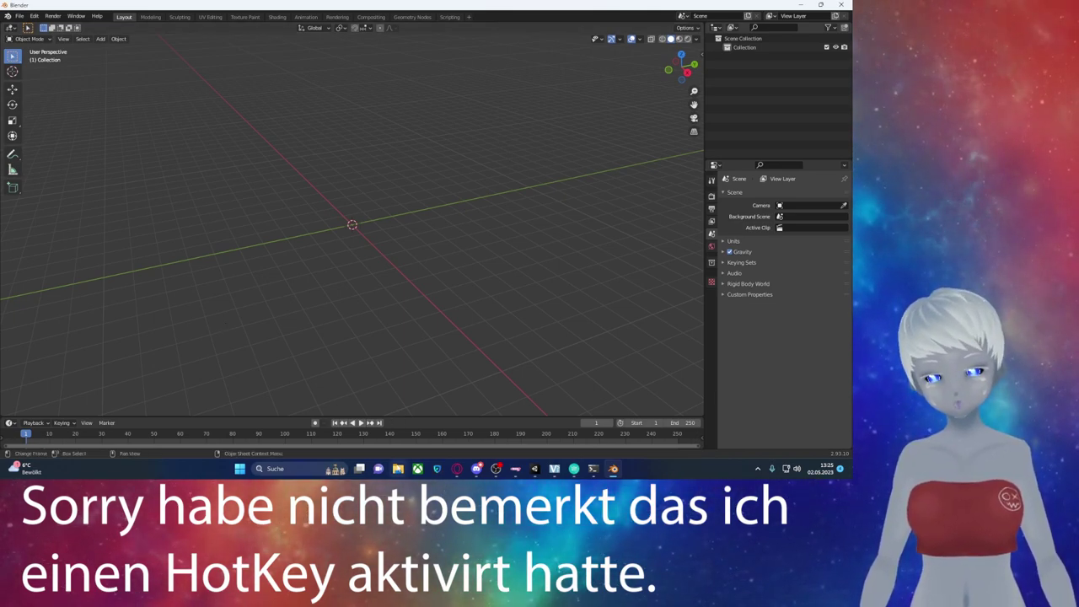
{"action": "left_click", "coordinate": [398, 469]}
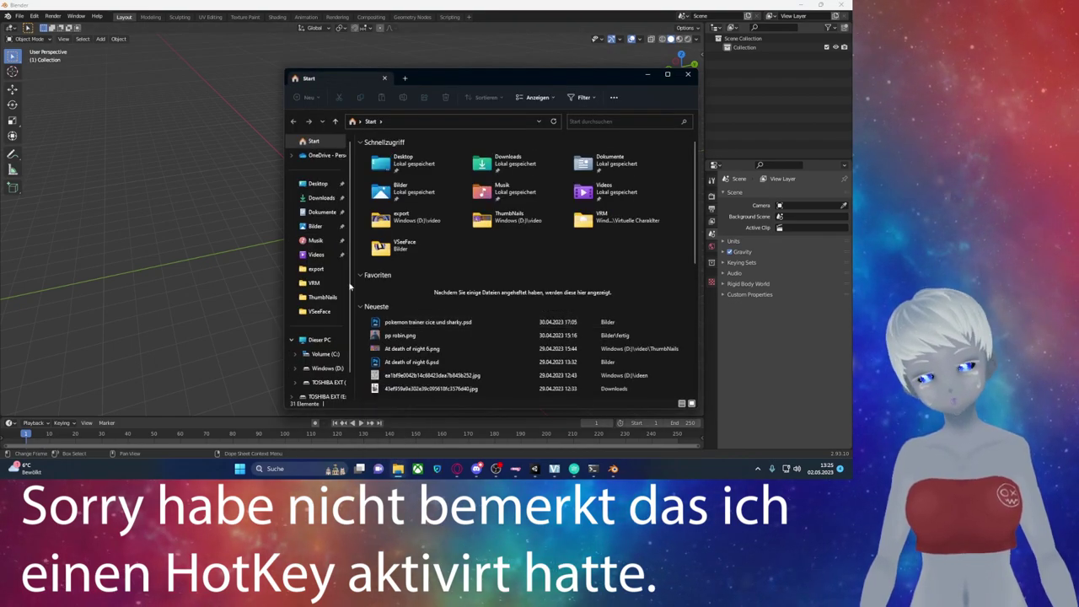
Step: Check the VRM avatar folder in File Explorer, close it, and show Blender's side panel
{"action": "left_click", "coordinate": [315, 284]}
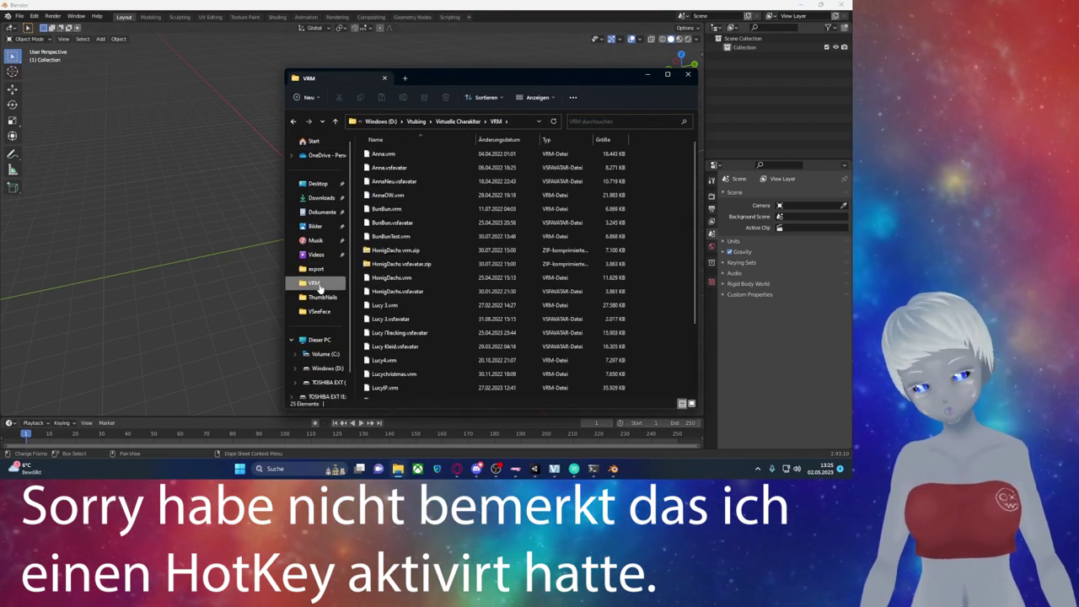
{"action": "left_click", "coordinate": [687, 75]}
{"action": "left_click", "coordinate": [696, 64]}
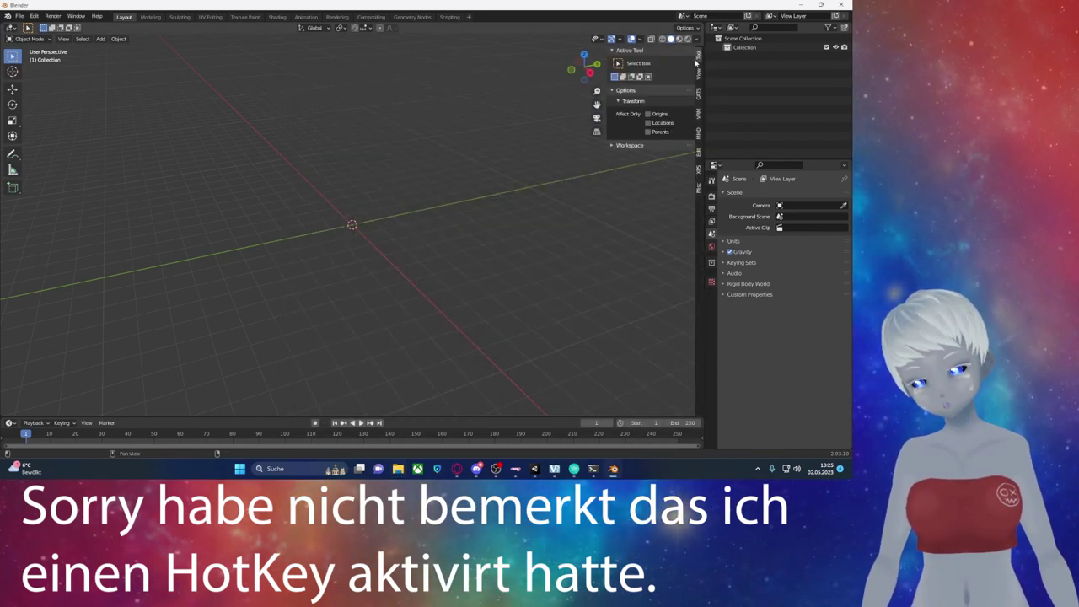
Step: Import LucyIP.vrm from drive D's Vtubing > Virtuelle Charakter > VRM folder using the CATS add-on tab
{"action": "left_click", "coordinate": [699, 135]}
{"action": "left_click", "coordinate": [650, 68]}
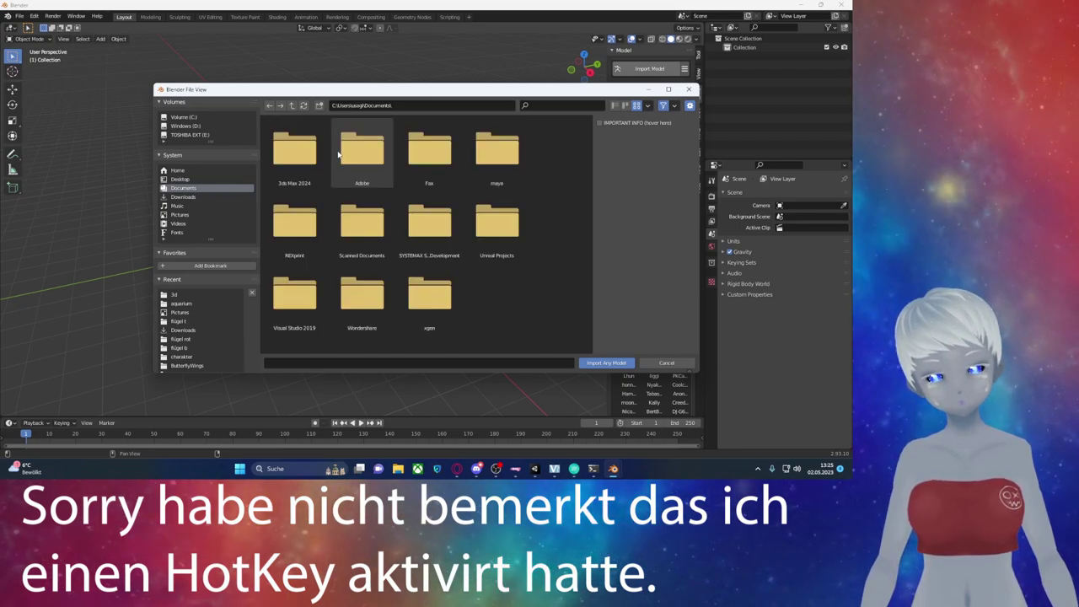
{"action": "left_click", "coordinate": [186, 126]}
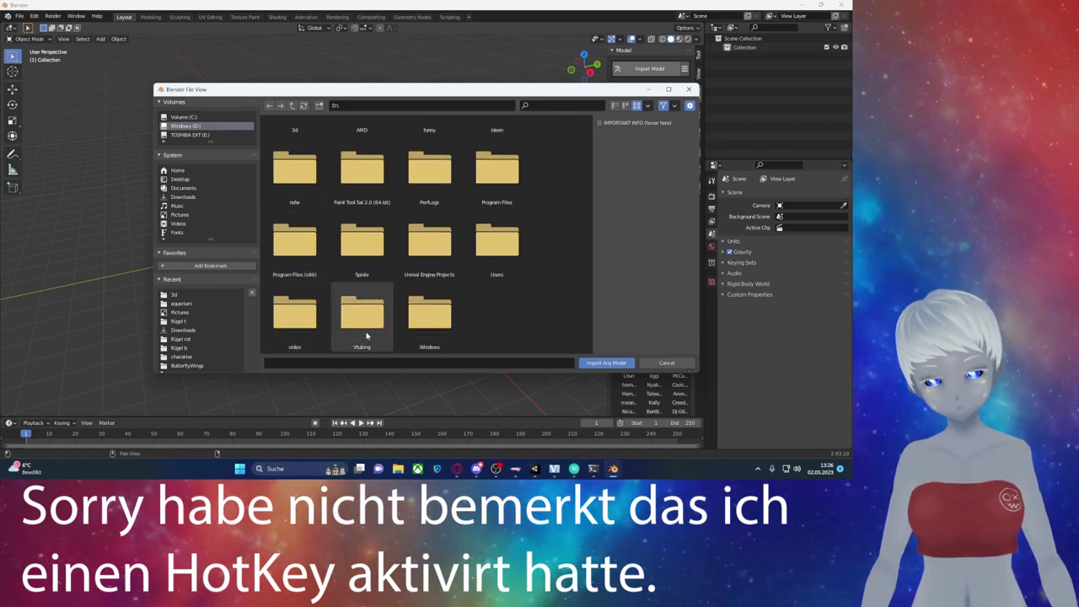
{"action": "double_click", "coordinate": [361, 316]}
{"action": "double_click", "coordinate": [364, 234]}
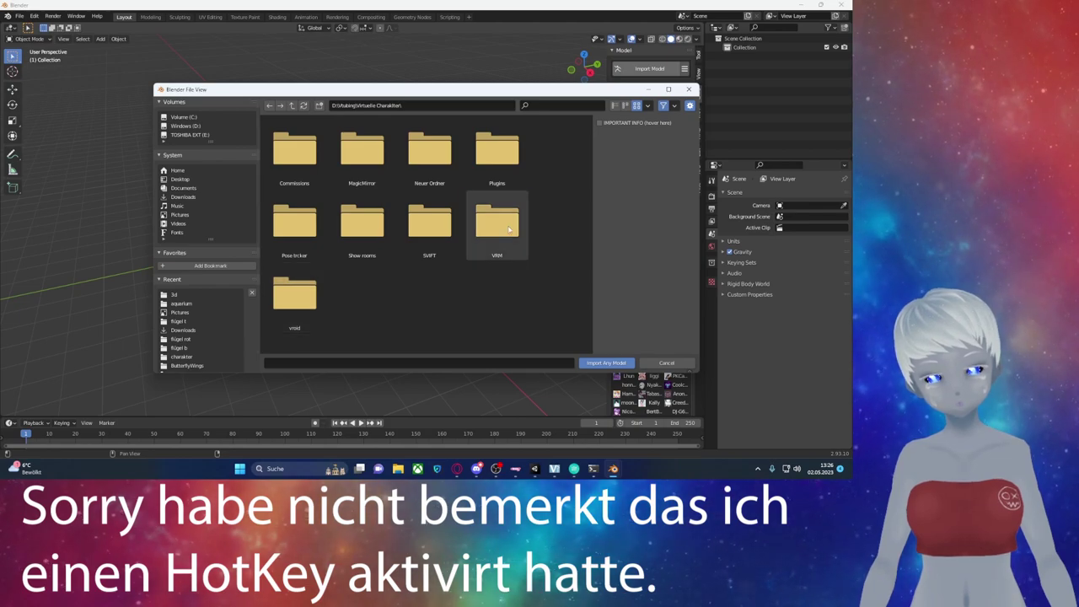
{"action": "double_click", "coordinate": [496, 226]}
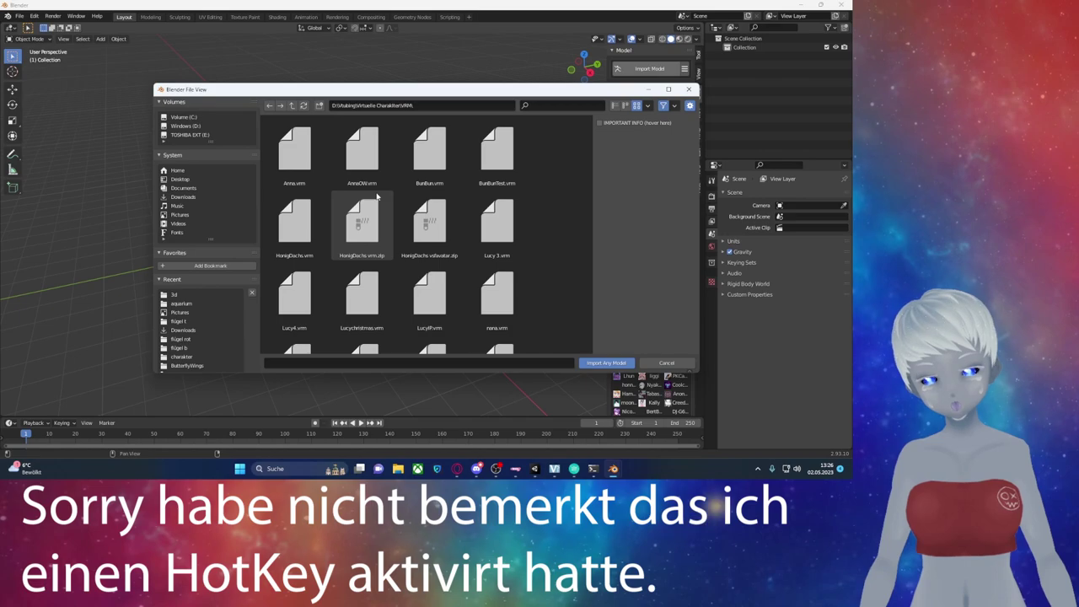
{"action": "left_click", "coordinate": [429, 295]}
{"action": "left_click", "coordinate": [608, 364]}
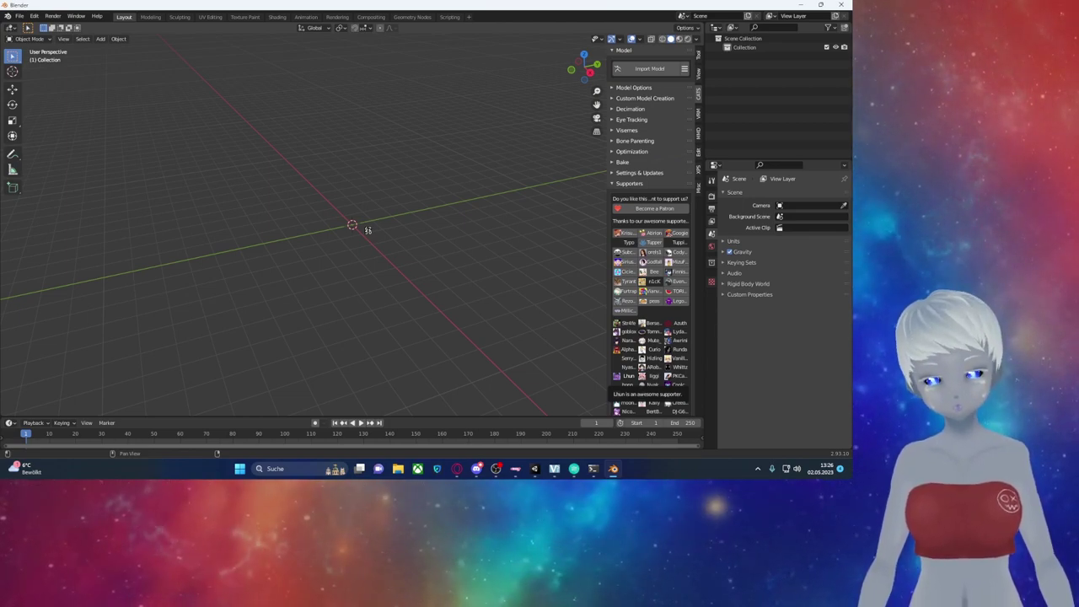
Step: Frame the whole T-posed avatar in view and deselect its armature
{"action": "scroll", "coordinate": [369, 233], "scroll_direction": "up", "scroll_amount": 2}
{"action": "scroll", "coordinate": [368, 233], "scroll_direction": "up", "scroll_amount": 2}
{"action": "scroll", "coordinate": [354, 202], "scroll_direction": "up", "scroll_amount": 3}
{"action": "middle_click_drag", "start_coordinate": [349, 190], "coordinate": [405, 248]}
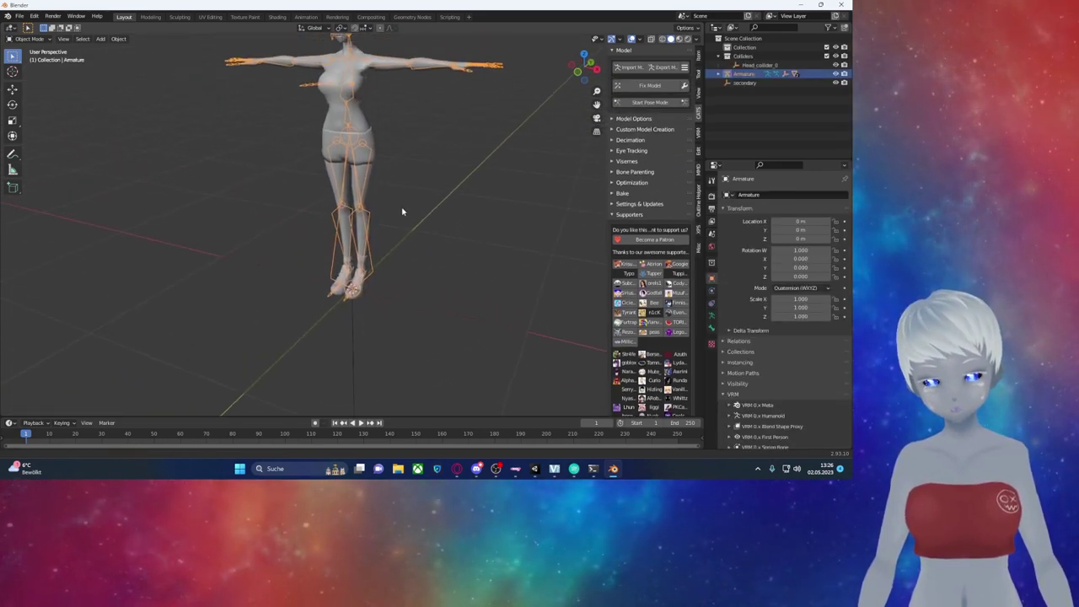
{"action": "scroll", "coordinate": [380, 215], "scroll_direction": "down", "scroll_amount": 3}
{"action": "scroll", "coordinate": [379, 240], "scroll_direction": "down", "scroll_amount": 2}
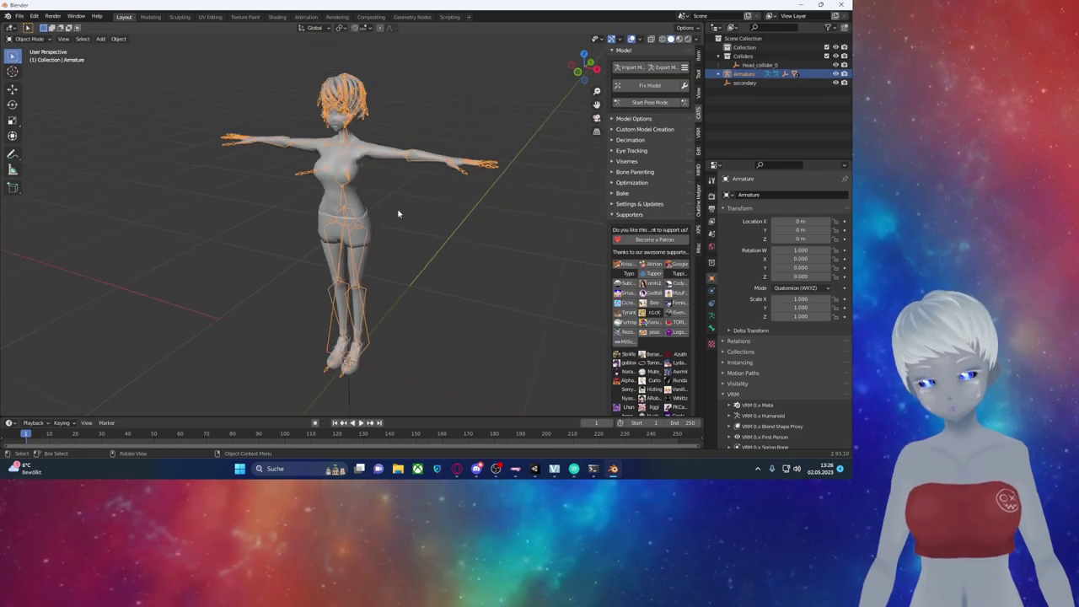
{"action": "left_click", "coordinate": [470, 259]}
{"action": "scroll", "coordinate": [455, 253], "scroll_direction": "down", "scroll_amount": 2}
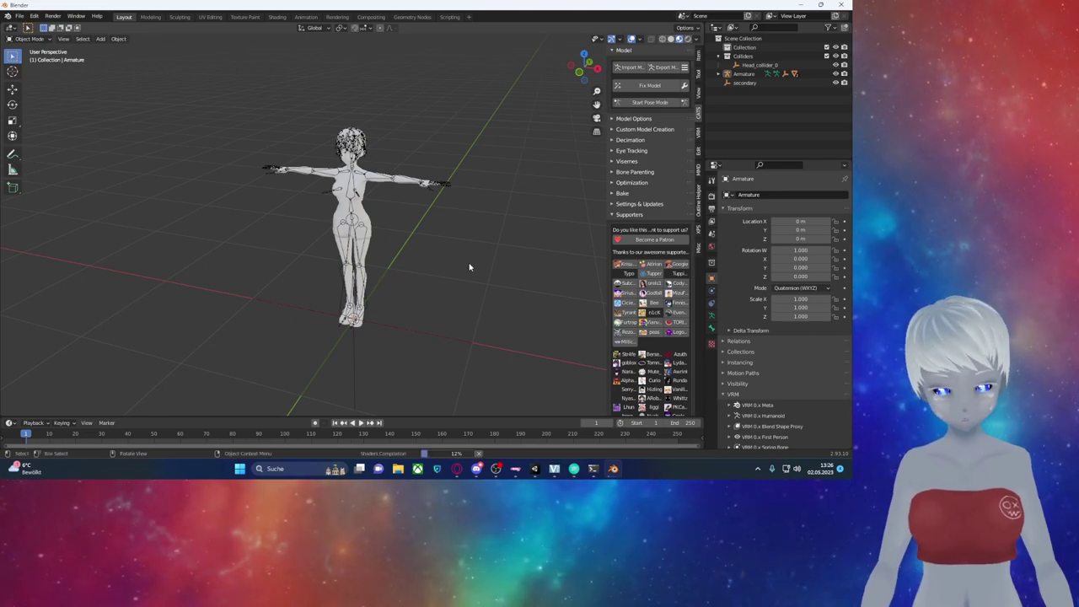
Step: Add a cube at the origin, replacing an accidental plane, and shrink it to about a sixth
{"action": "key", "text": "shift+a"}
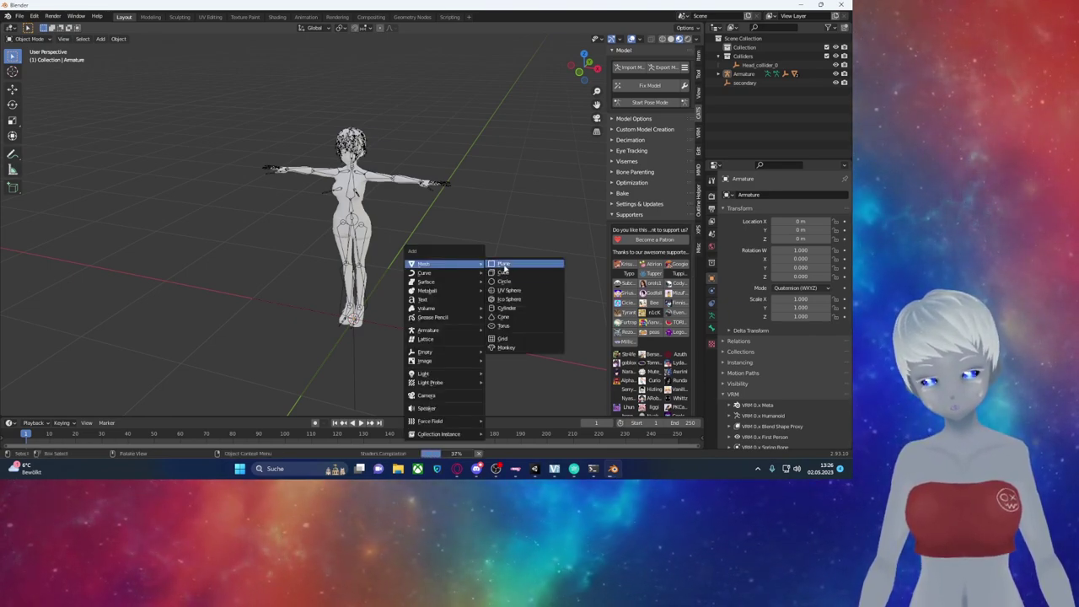
{"action": "key", "text": "Return"}
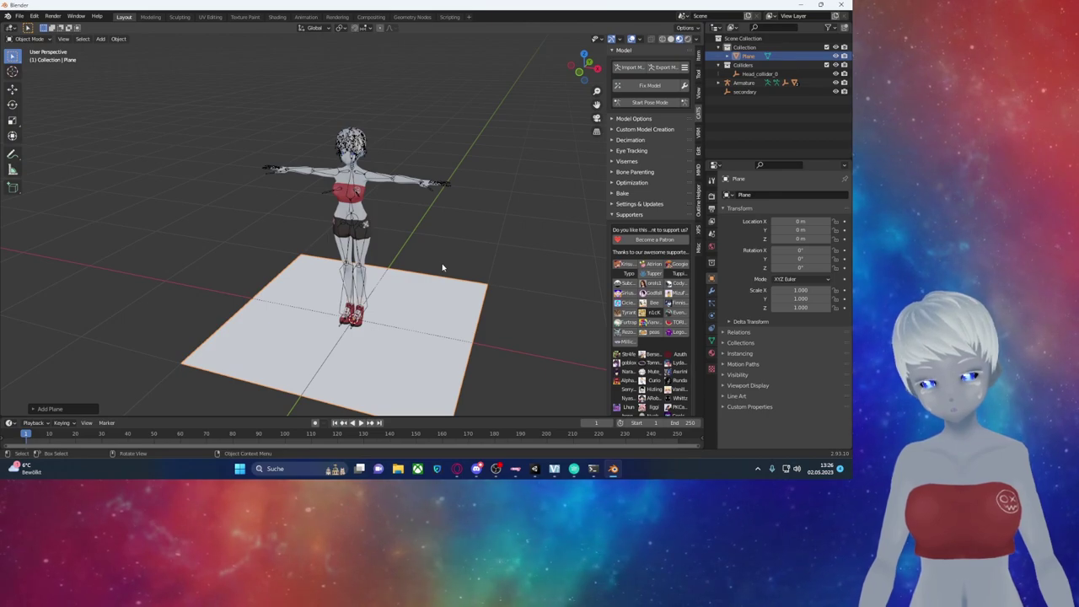
{"action": "key", "text": "Delete"}
{"action": "key", "text": "shift+a"}
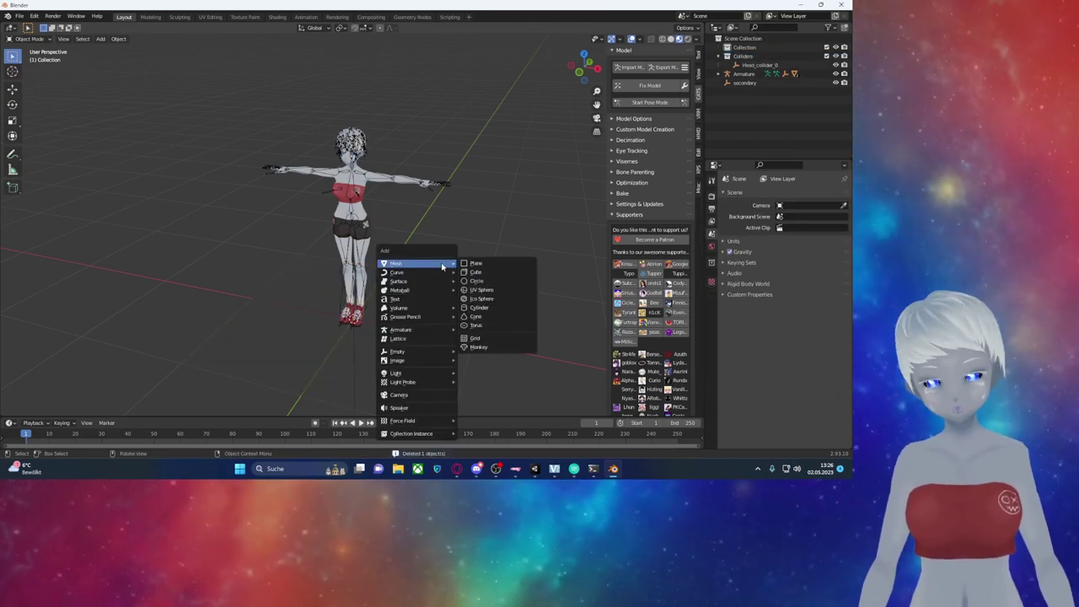
{"action": "left_click", "coordinate": [458, 272]}
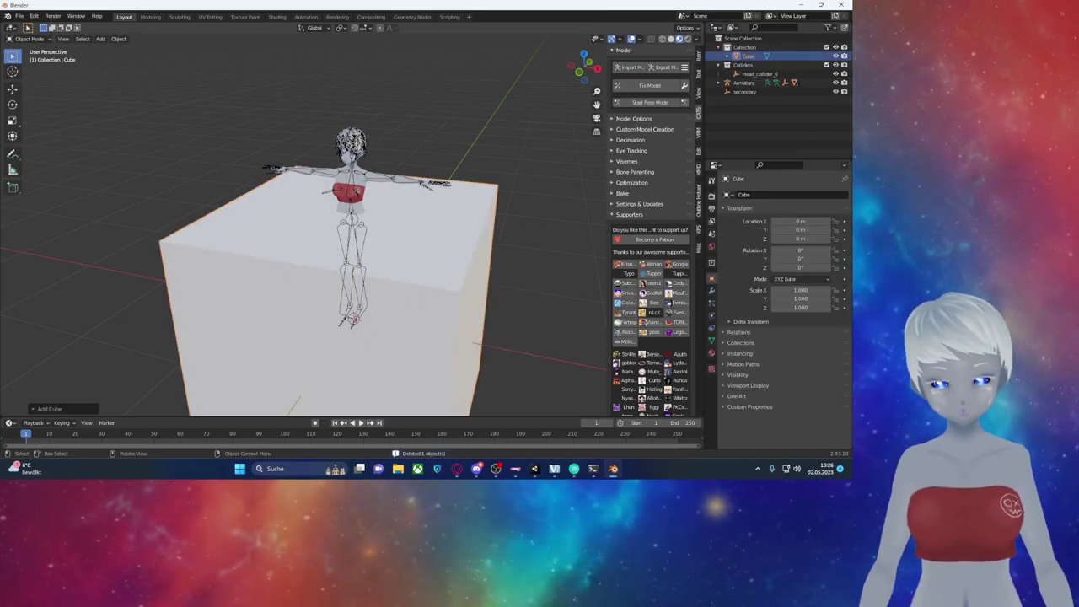
{"action": "key", "text": "s"}
{"action": "left_click", "coordinate": [355, 295]}
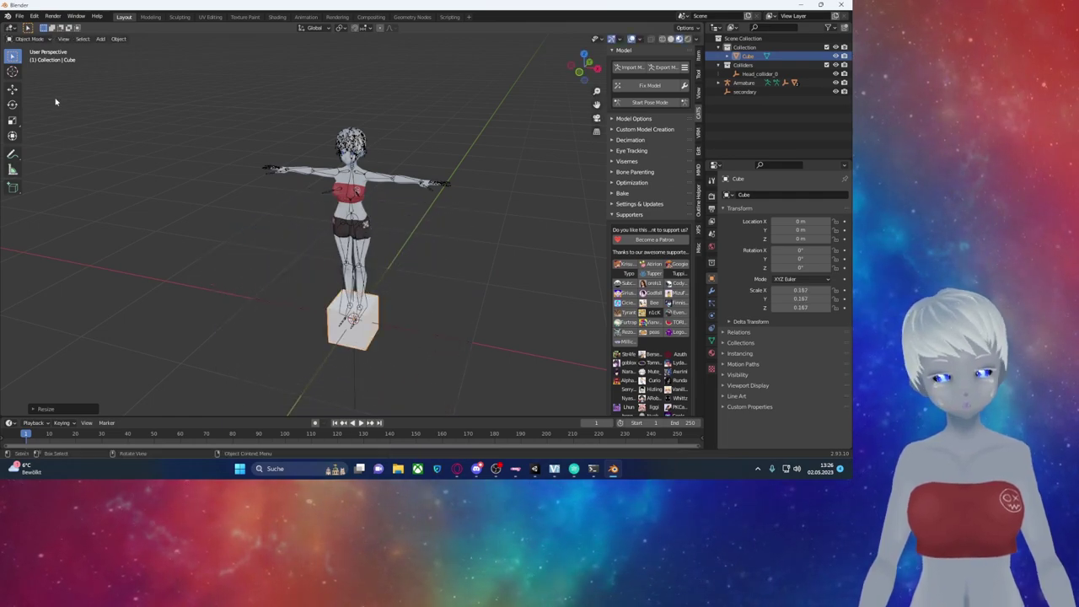
Step: Raise the cube to hip height and stretch it into a tall, thin upright bar
{"action": "left_click", "coordinate": [13, 87]}
{"action": "left_click_drag", "start_coordinate": [353, 285], "coordinate": [353, 211]}
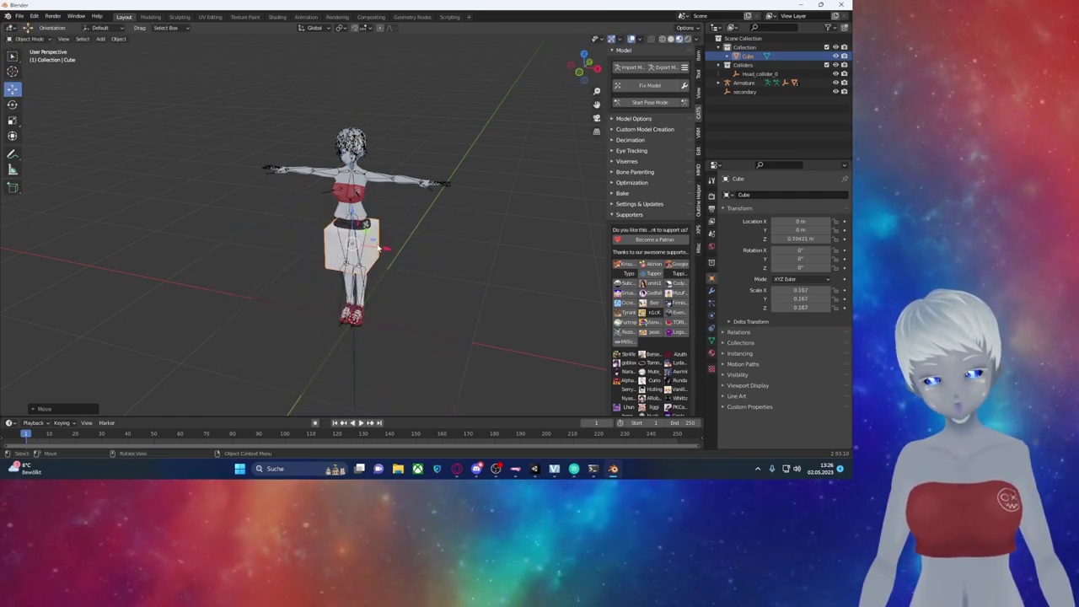
{"action": "key", "text": "s"}
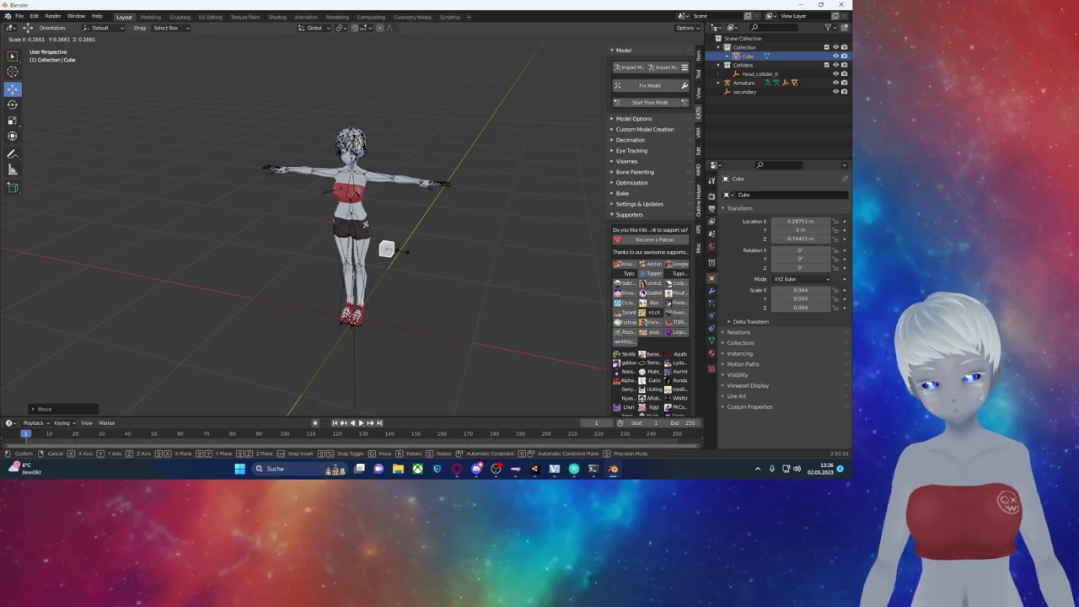
{"action": "key", "text": "Return"}
{"action": "left_click", "coordinate": [12, 119]}
{"action": "left_click_drag", "start_coordinate": [387, 226], "coordinate": [387, 207]}
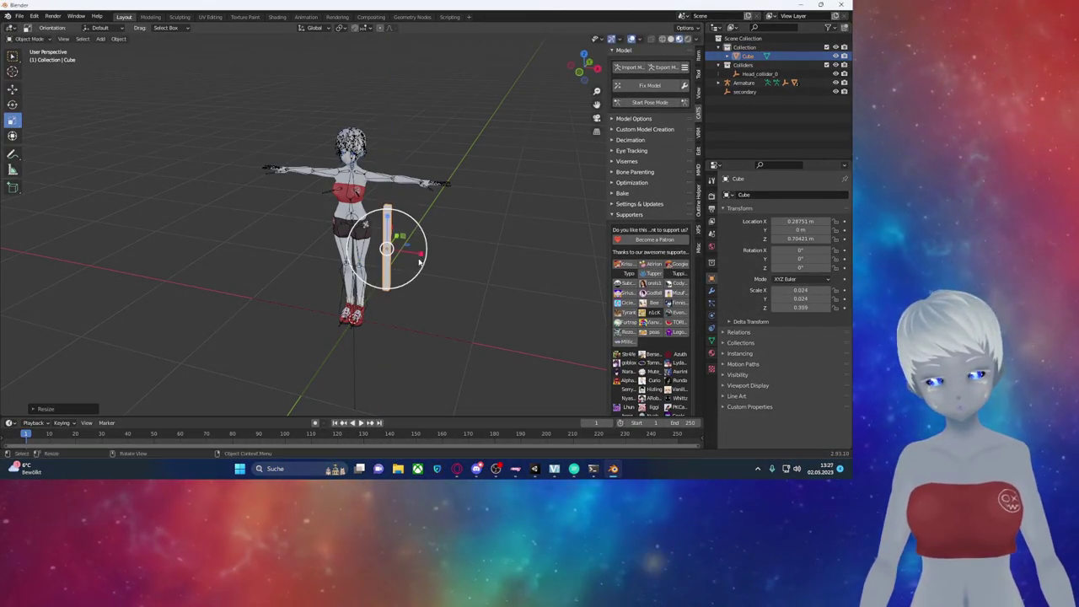
{"action": "scroll", "coordinate": [419, 262], "scroll_direction": "up", "scroll_amount": 4}
{"action": "left_click_drag", "start_coordinate": [419, 262], "coordinate": [413, 253]}
{"action": "scroll", "coordinate": [413, 253], "scroll_direction": "down", "scroll_amount": 4}
Step: Duplicate the bar, shrink the copy slightly and enlarge its top face in Edit Mode
{"action": "key", "text": "w"}
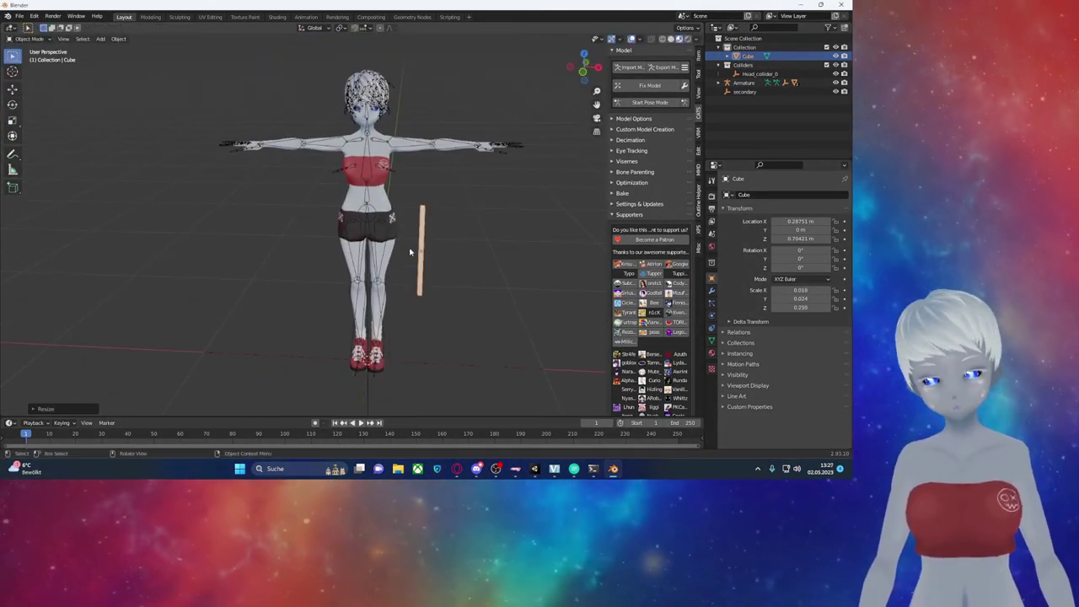
{"action": "key", "text": "shift+d"}
{"action": "scroll", "coordinate": [478, 212], "scroll_direction": "up", "scroll_amount": 4}
{"action": "middle_click_drag", "start_coordinate": [478, 212], "coordinate": [289, 210]}
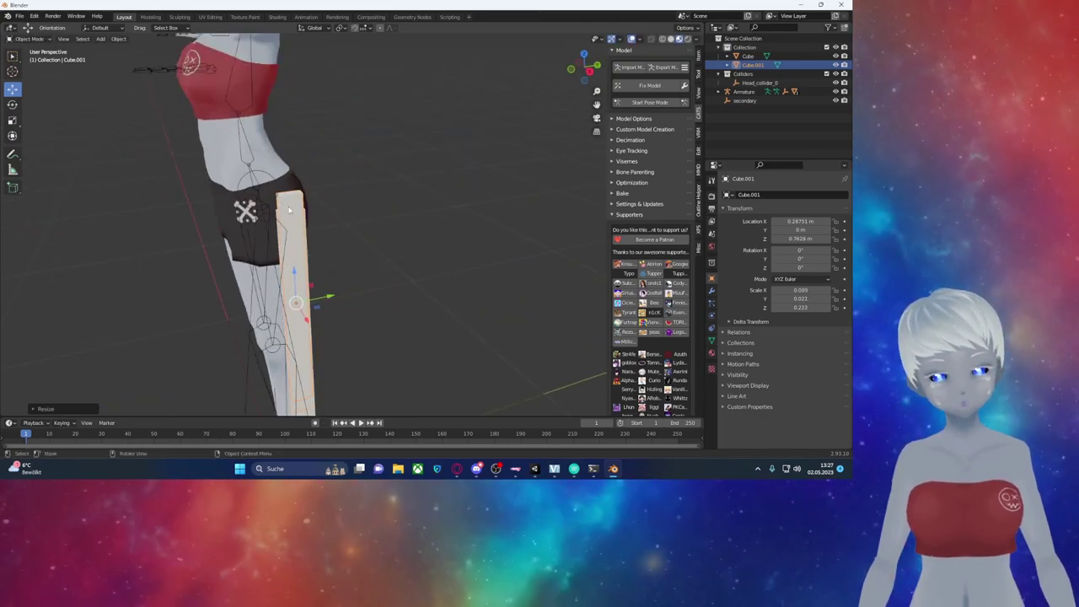
{"action": "key", "text": "s"}
{"action": "key", "text": "Return"}
{"action": "key", "text": "Tab"}
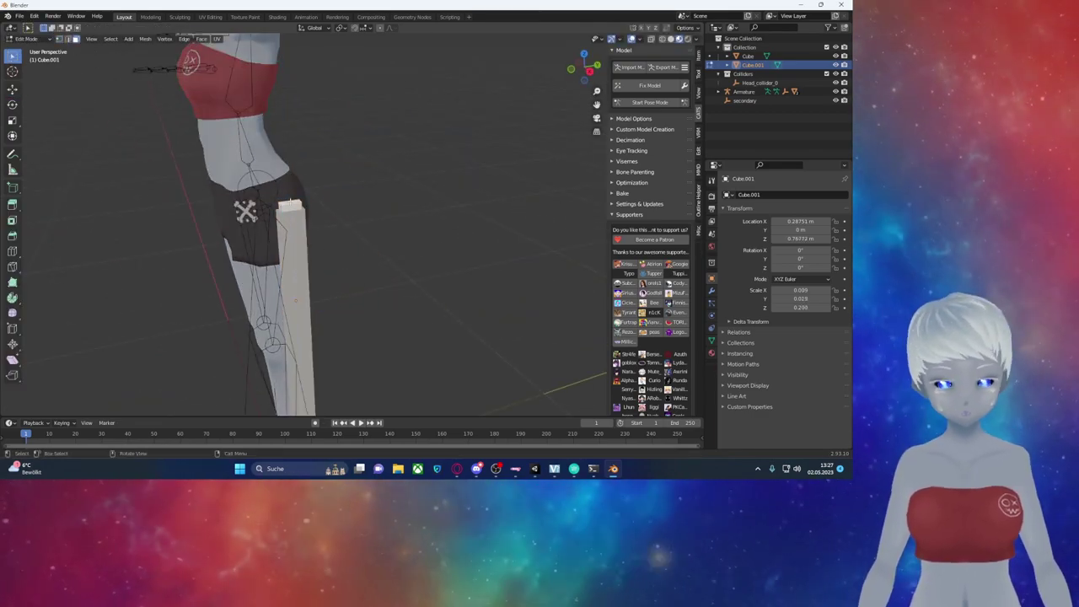
{"action": "scroll", "coordinate": [289, 211], "scroll_direction": "up", "scroll_amount": 3}
{"action": "left_click", "coordinate": [289, 202]}
{"action": "key", "text": "s"}
{"action": "scroll", "coordinate": [290, 211], "scroll_direction": "down", "scroll_amount": 3}
{"action": "scroll", "coordinate": [289, 253], "scroll_direction": "down", "scroll_amount": 3}
{"action": "mouse_move", "coordinate": [289, 253]}
{"action": "middle_mouse_down"}
{"action": "mouse_move", "coordinate": [462, 283]}
{"action": "mouse_move", "coordinate": [358, 241]}
{"action": "middle_mouse_up"}
{"action": "key", "text": "Tab"}
{"action": "scroll", "coordinate": [436, 267], "scroll_direction": "down", "scroll_amount": 4}
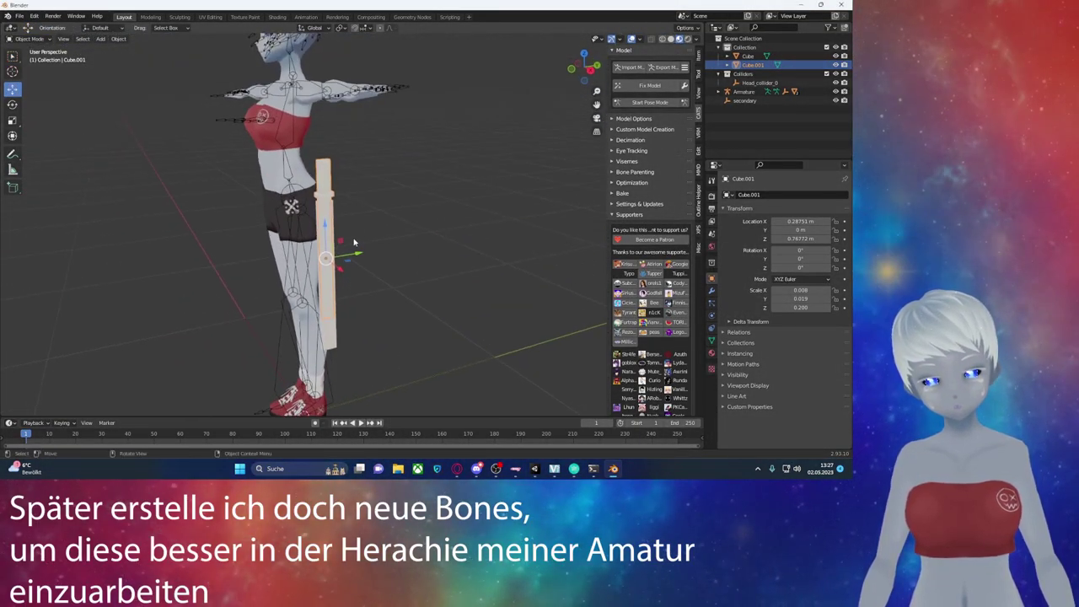
Step: Adjust the bar's height along Z and place a duplicate bar on the other side of the legs
{"action": "key", "text": "g"}
{"action": "key", "text": "z"}
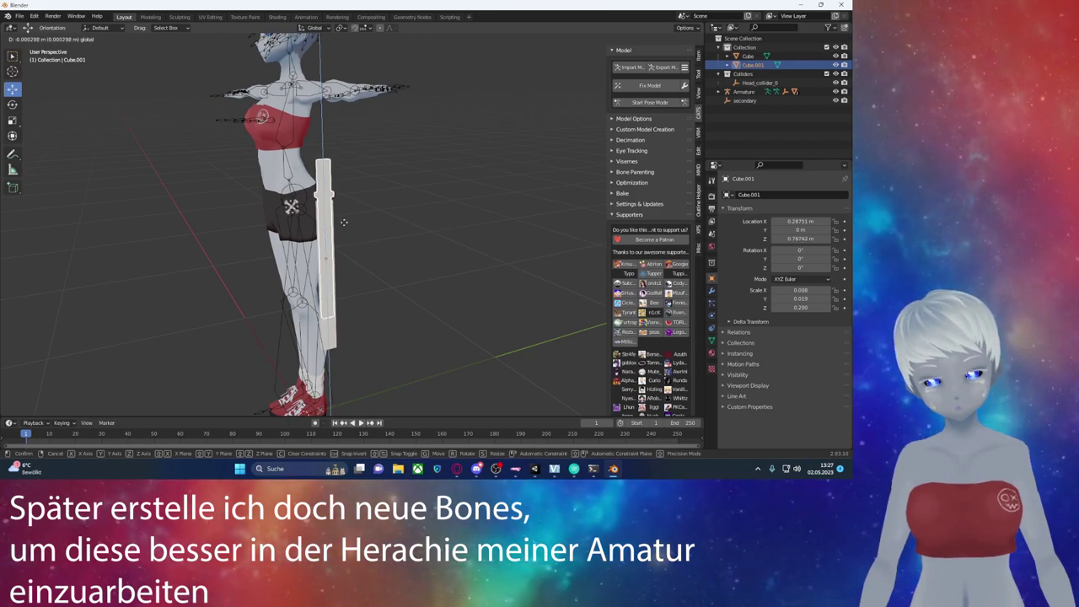
{"action": "left_click", "coordinate": [345, 221]}
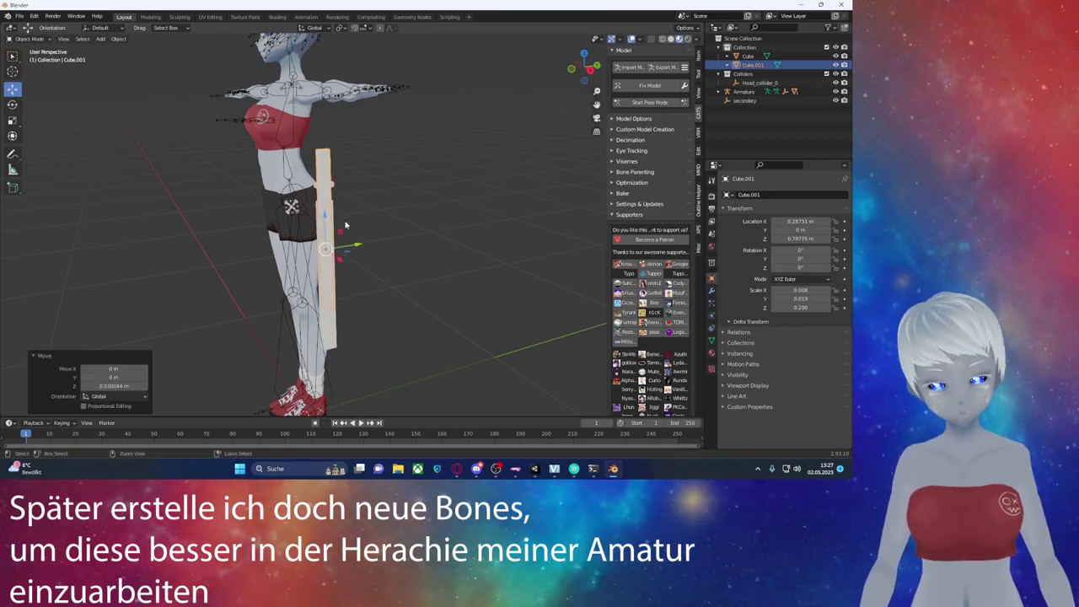
{"action": "key", "text": "g"}
{"action": "key", "text": "z"}
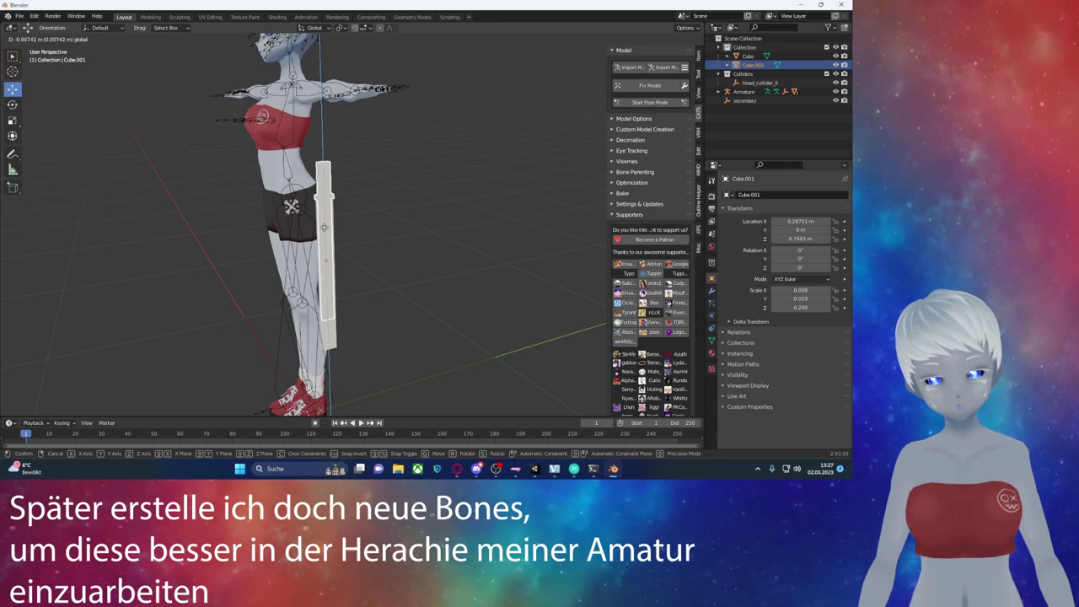
{"action": "left_click", "coordinate": [345, 211]}
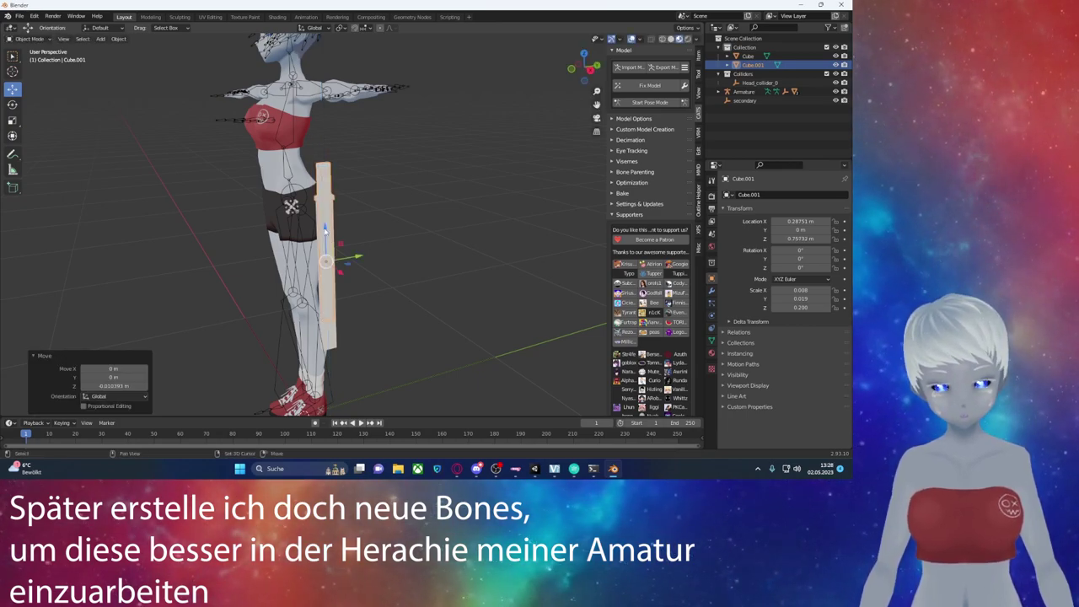
{"action": "key", "text": "shift+d"}
{"action": "right_click", "coordinate": [345, 209]}
{"action": "key", "text": "ctrl+z"}
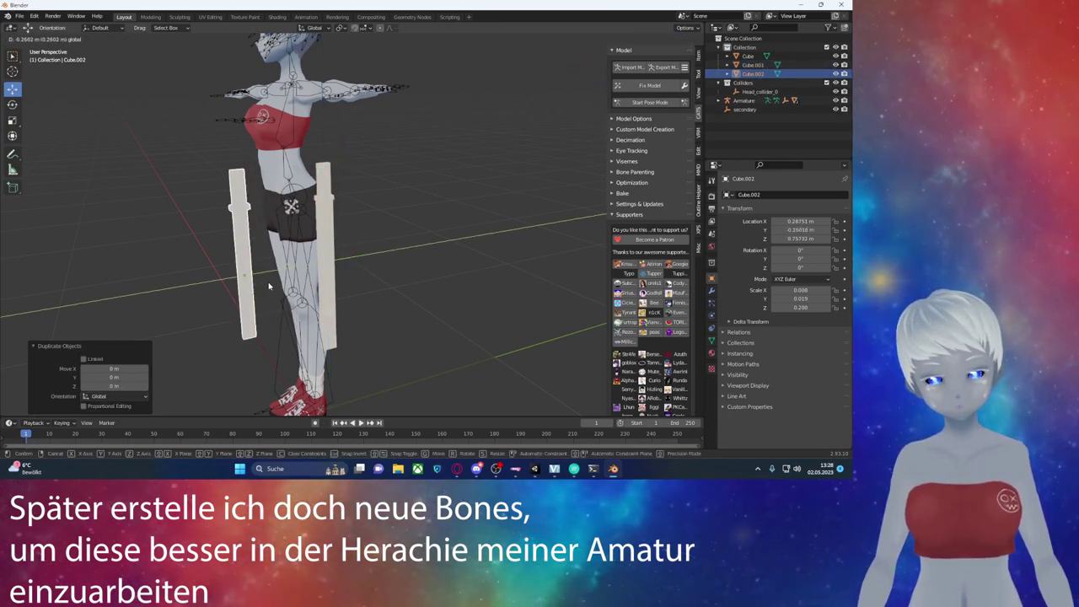
{"action": "key", "text": "ctrl+z"}
{"action": "middle_click_drag", "start_coordinate": [376, 285], "coordinate": [400, 282]}
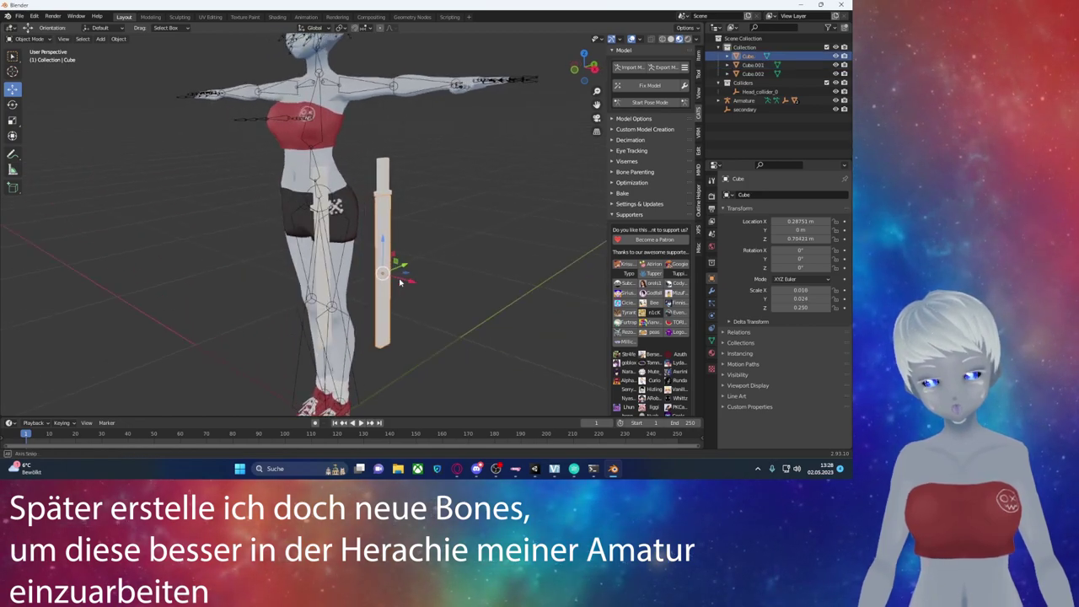
Step: Check bars Cube.001 and Cube.002 beside the legs, then deselect everything
{"action": "left_click", "coordinate": [384, 177]}
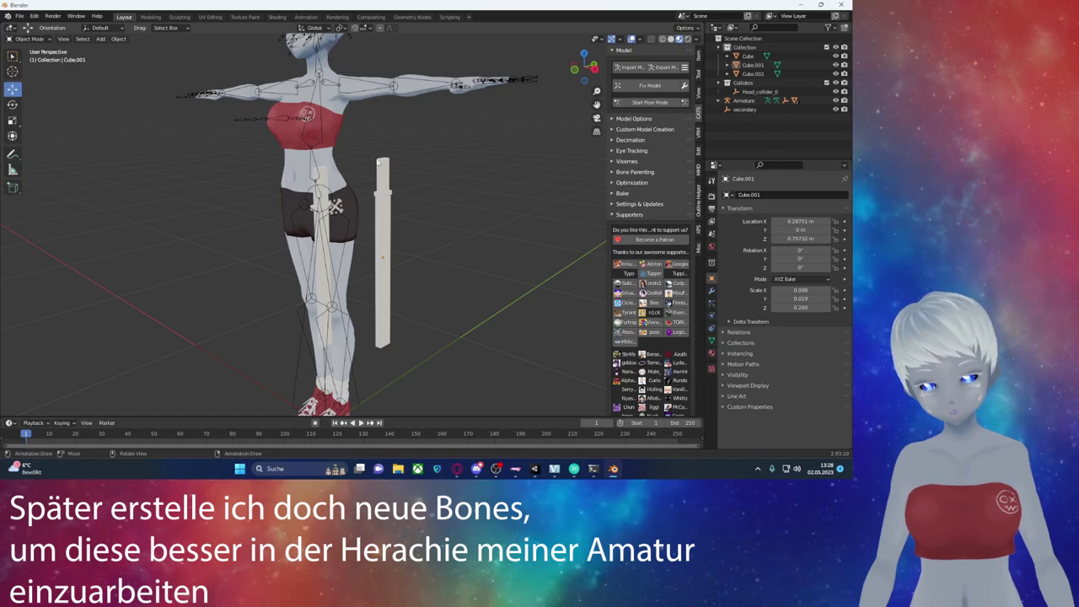
{"action": "left_click", "coordinate": [308, 160]}
{"action": "left_click", "coordinate": [383, 244]}
{"action": "middle_click_drag", "start_coordinate": [382, 245], "coordinate": [395, 183]}
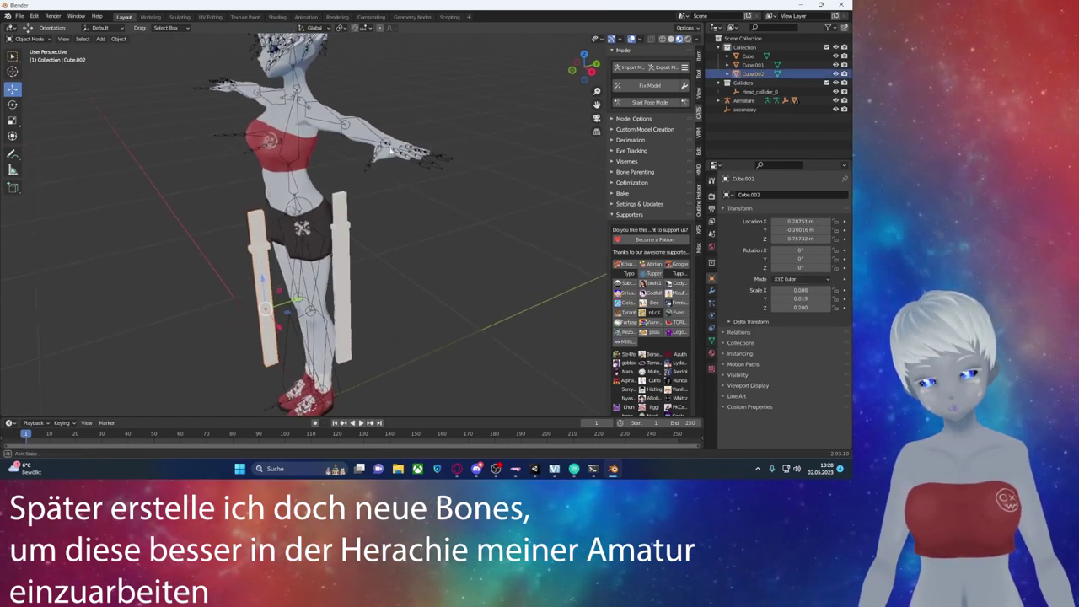
{"action": "left_click", "coordinate": [357, 207]}
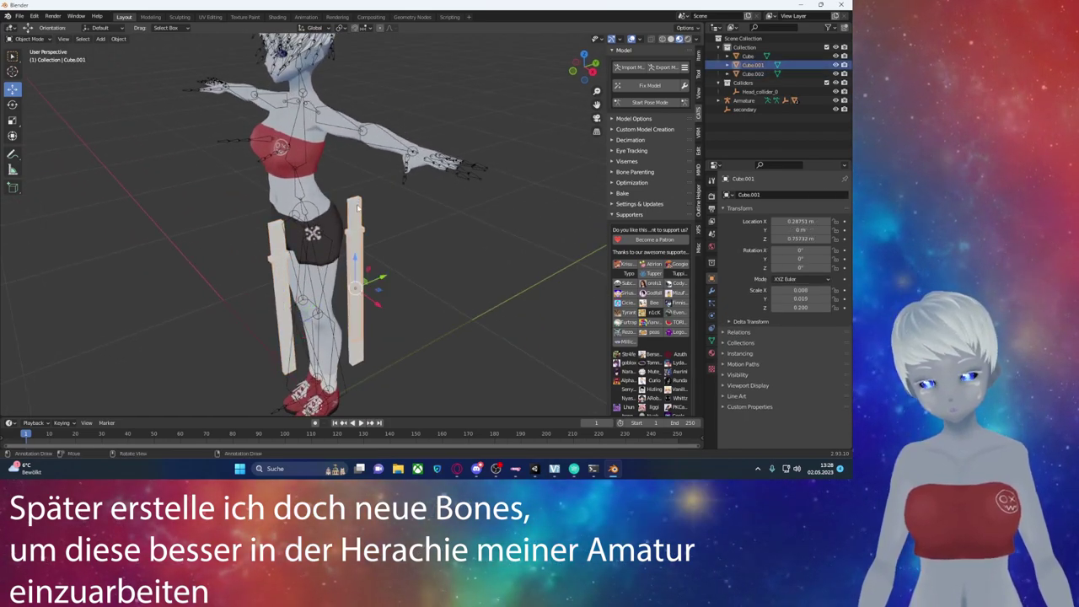
{"action": "left_click", "coordinate": [412, 224]}
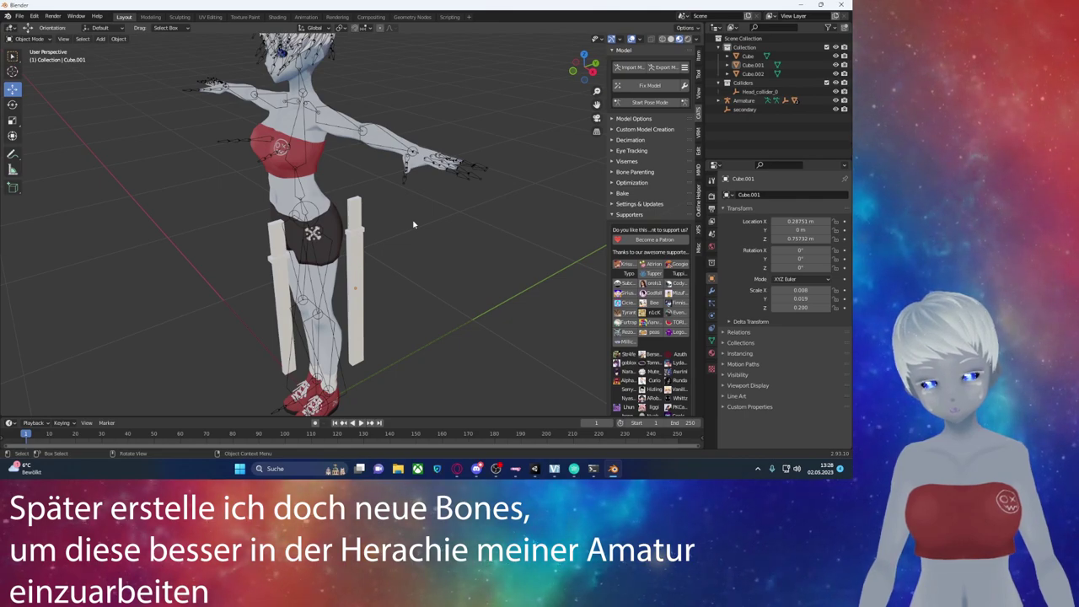
{"action": "key", "text": "shift+a"}
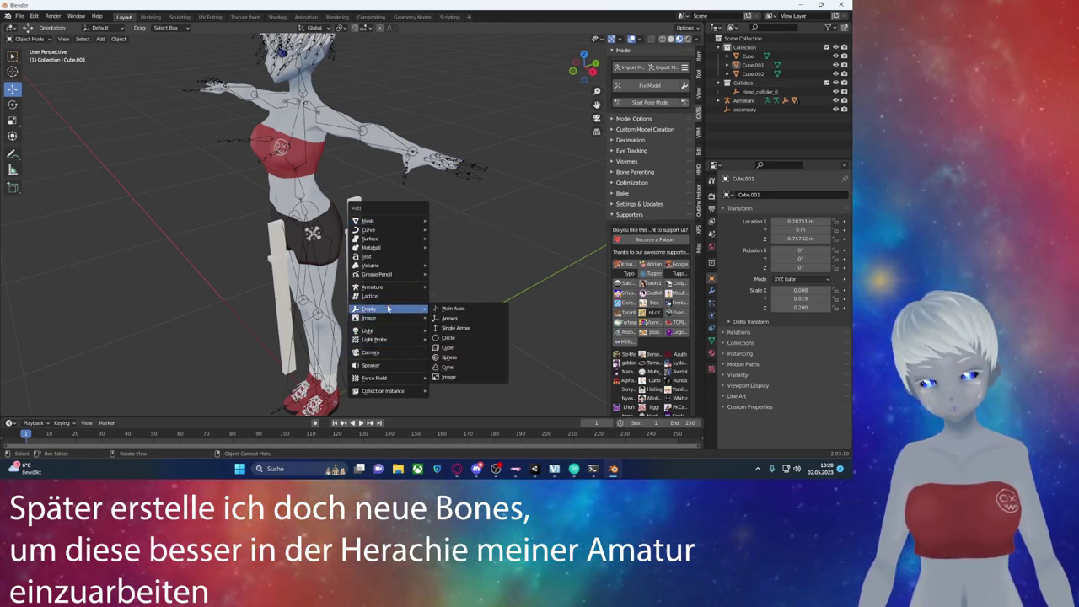
Step: Add armature Armature.001 and move it sideways and up beside the avatar's hip
{"action": "left_click", "coordinate": [459, 289]}
{"action": "middle_click_drag", "start_coordinate": [323, 267], "coordinate": [388, 360]}
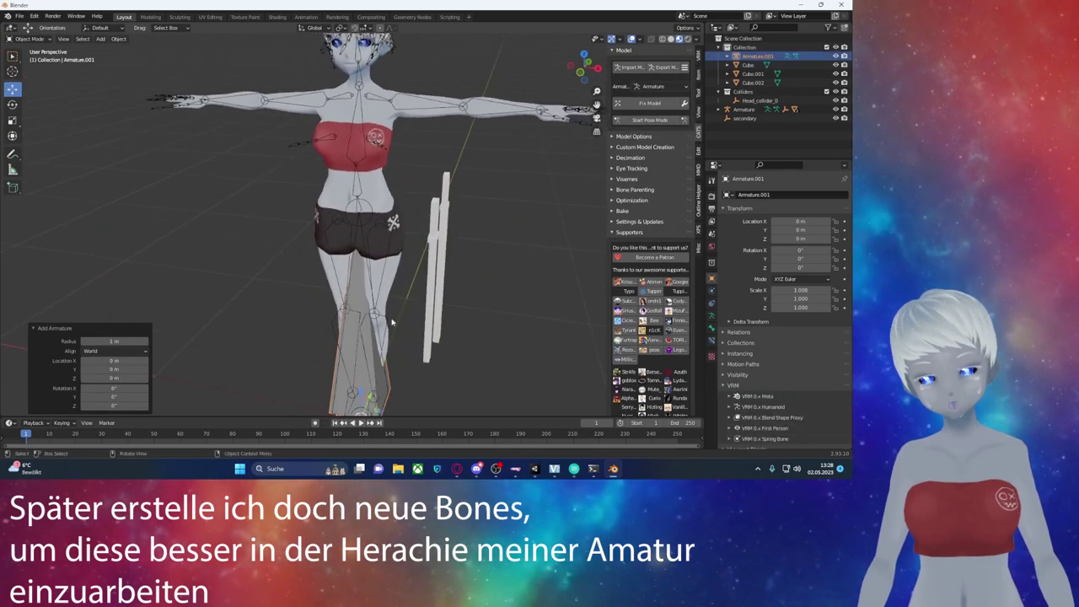
{"action": "left_click_drag", "start_coordinate": [381, 368], "coordinate": [417, 368]}
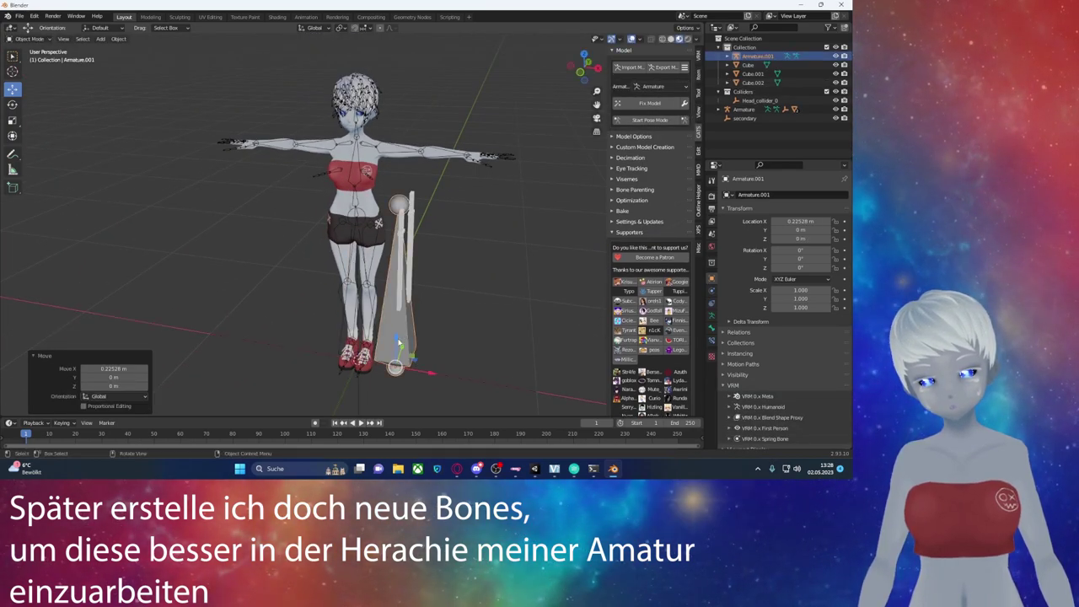
{"action": "left_click_drag", "start_coordinate": [394, 327], "coordinate": [395, 215]}
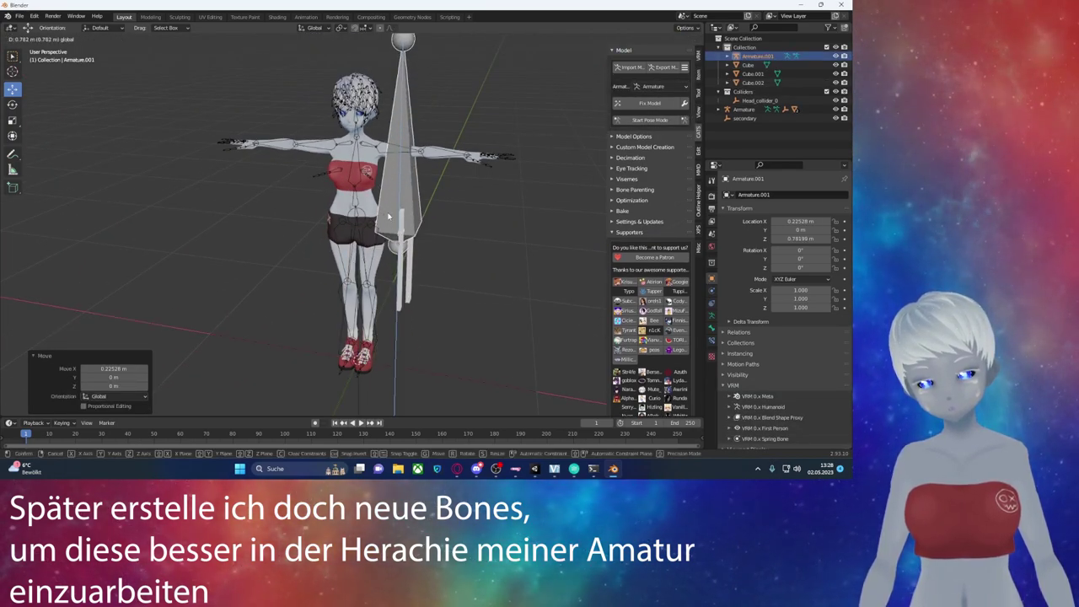
{"action": "scroll", "coordinate": [397, 213], "scroll_direction": "up", "scroll_amount": 3}
{"action": "left_click_drag", "start_coordinate": [485, 269], "coordinate": [497, 269]}
{"action": "middle_click_drag", "start_coordinate": [498, 269], "coordinate": [444, 264]}
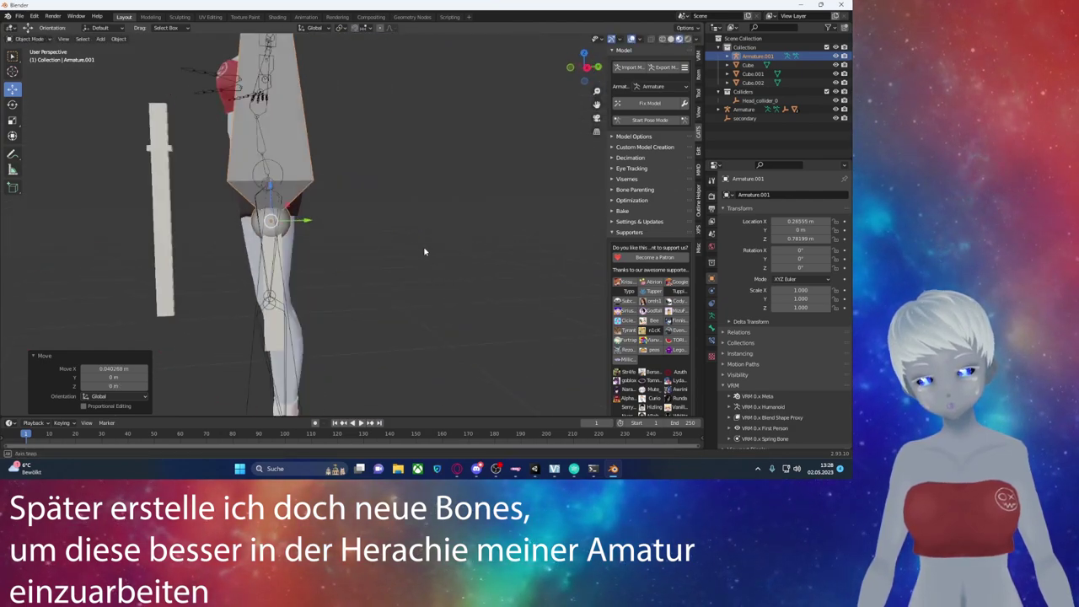
{"action": "scroll", "coordinate": [324, 112], "scroll_direction": "down", "scroll_amount": 2}
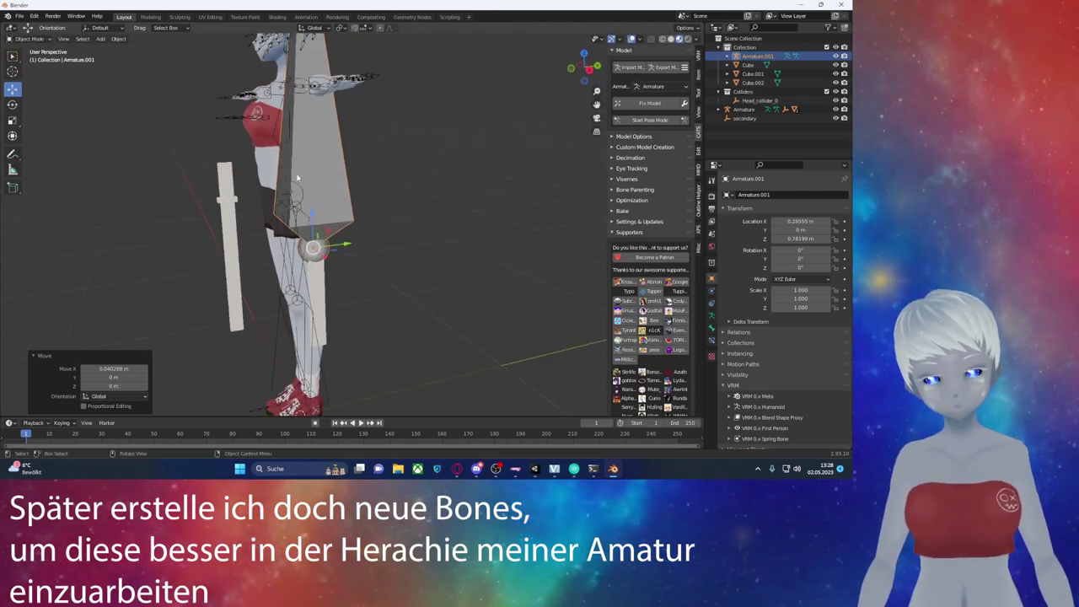
Step: In Edit Mode, lower the armature's bone toward the feet and select it
{"action": "scroll", "coordinate": [325, 112], "scroll_direction": "down", "scroll_amount": 3}
{"action": "key", "text": "Tab"}
{"action": "middle_click_drag", "start_coordinate": [325, 112], "coordinate": [335, 196]}
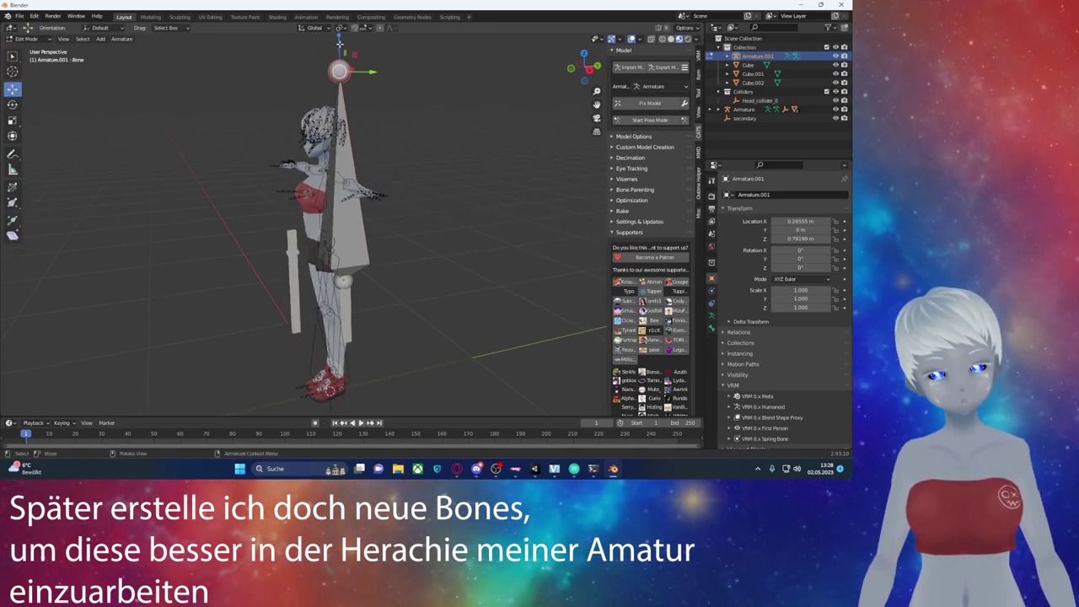
{"action": "left_click_drag", "start_coordinate": [339, 42], "coordinate": [341, 281]}
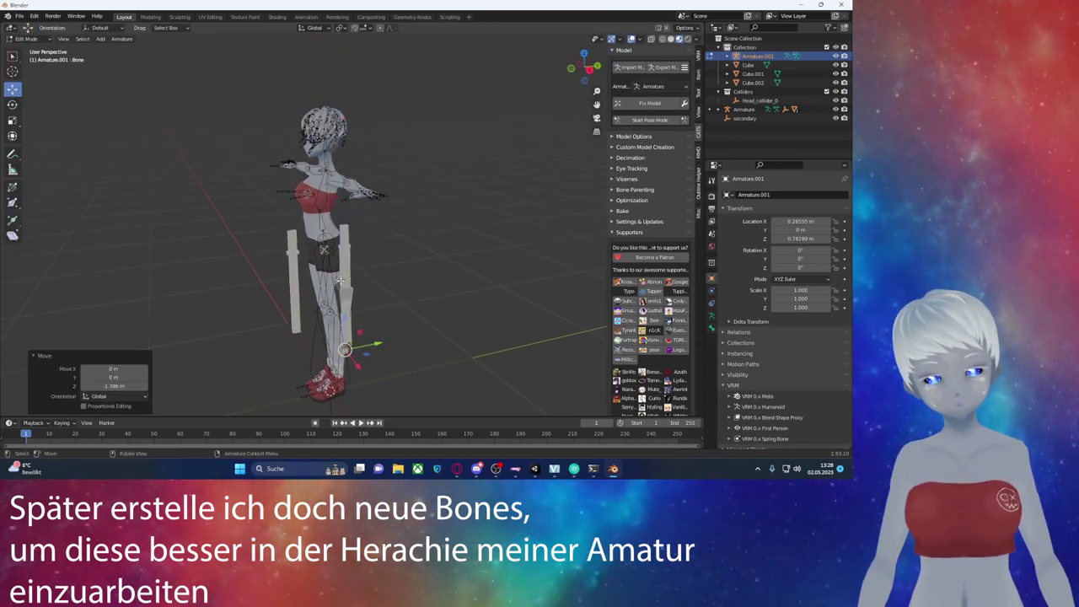
{"action": "middle_click_drag", "start_coordinate": [341, 281], "coordinate": [371, 262]}
{"action": "scroll", "coordinate": [371, 262], "scroll_direction": "up", "scroll_amount": 3}
{"action": "scroll", "coordinate": [398, 245], "scroll_direction": "up", "scroll_amount": 2}
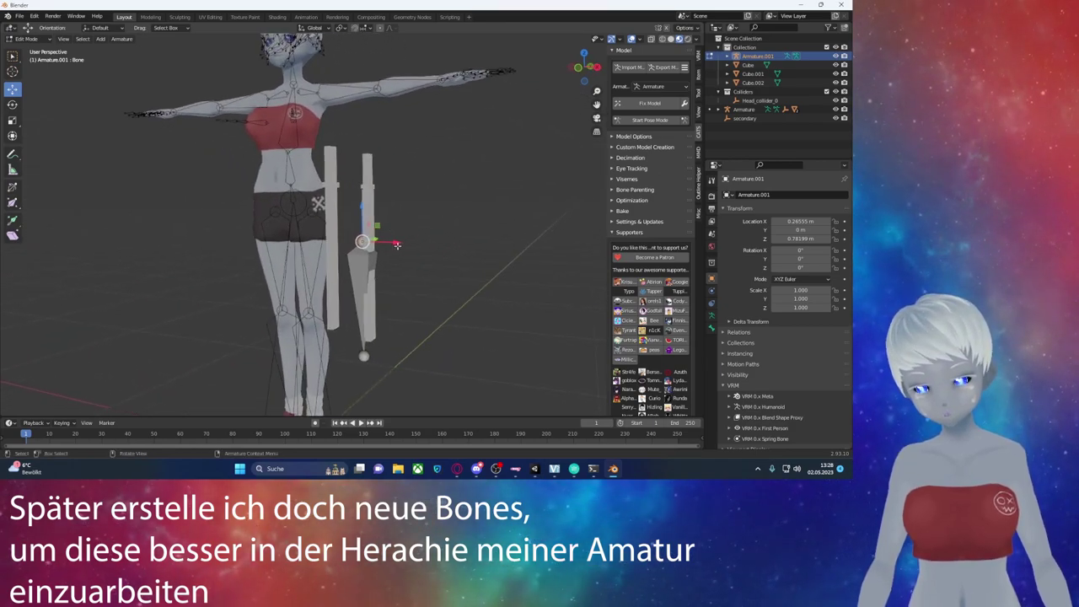
{"action": "scroll", "coordinate": [397, 245], "scroll_direction": "up", "scroll_amount": 2}
{"action": "scroll", "coordinate": [361, 406], "scroll_direction": "down", "scroll_amount": 2}
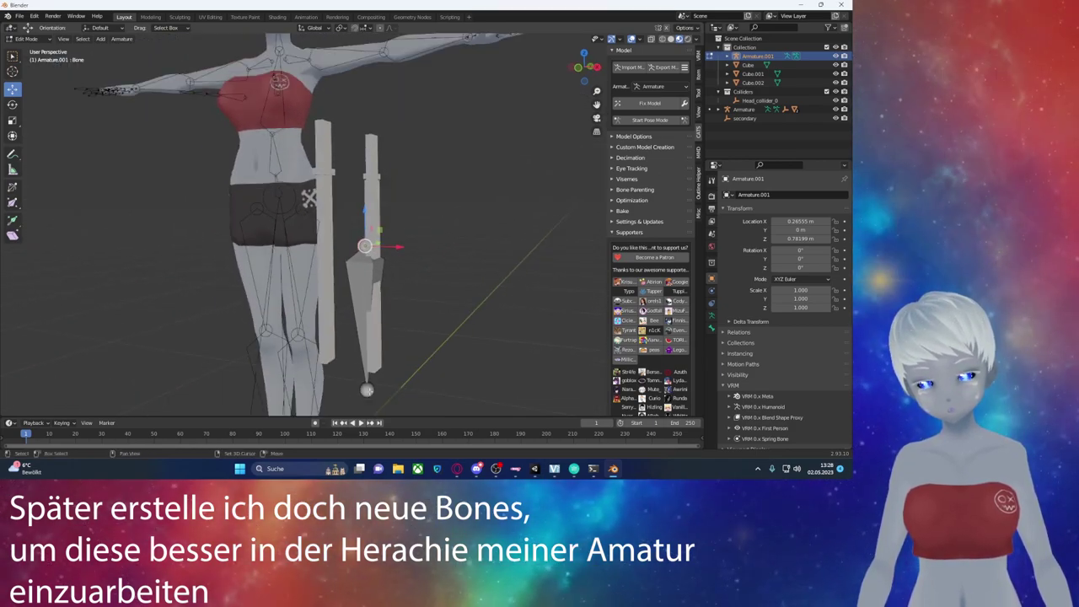
{"action": "left_click", "coordinate": [363, 253]}
{"action": "scroll", "coordinate": [366, 250], "scroll_direction": "up", "scroll_amount": 2}
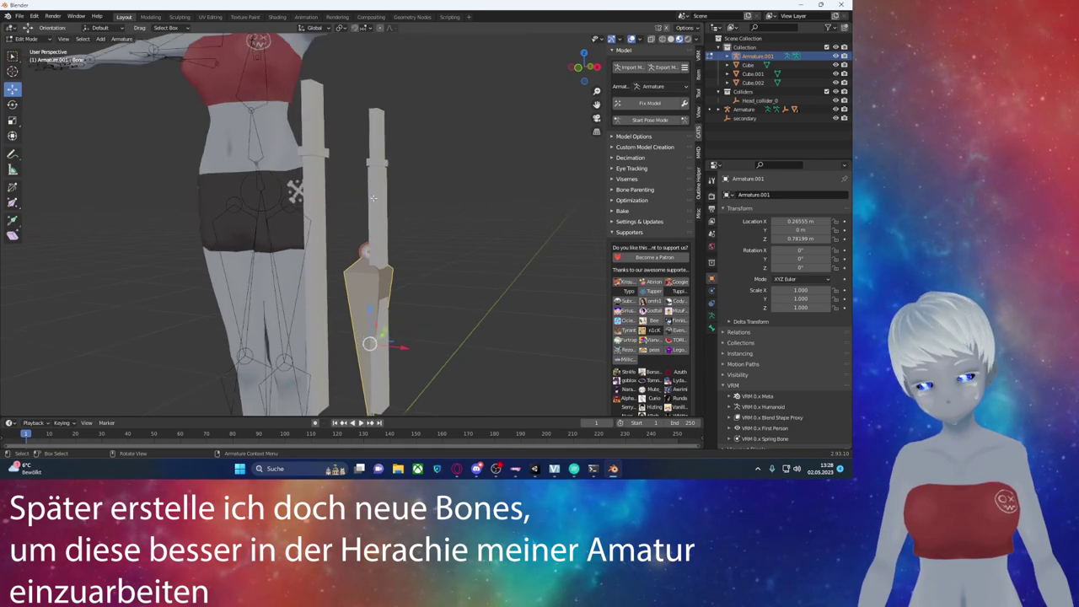
{"action": "middle_click_drag", "start_coordinate": [366, 251], "coordinate": [387, 213]}
Step: Shift the bone sideways along X and raise it to line up with the bar by the thigh
{"action": "left_click_drag", "start_coordinate": [456, 339], "coordinate": [462, 341]}
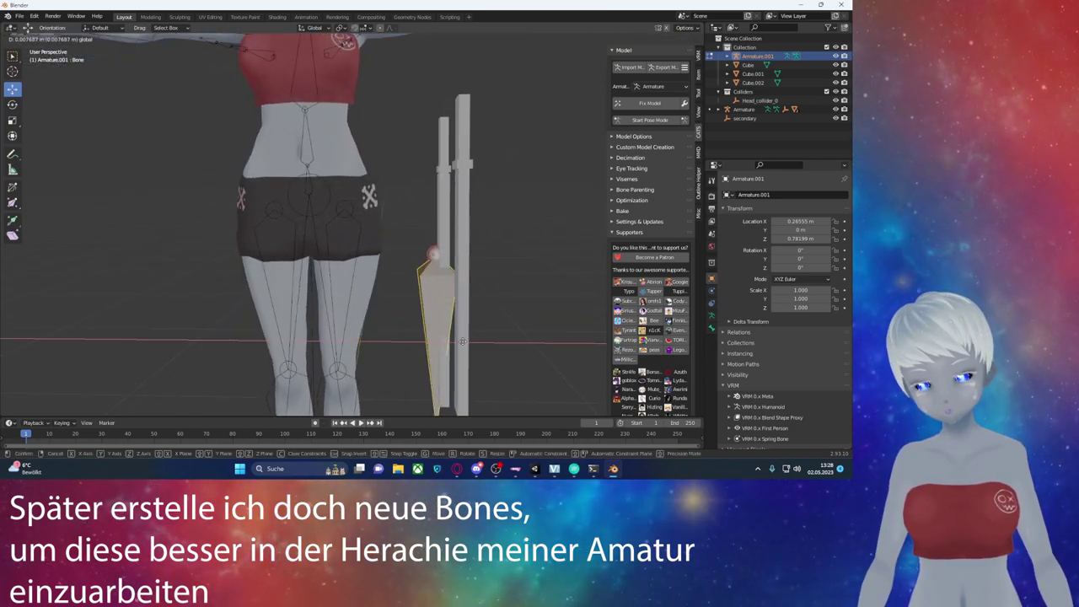
{"action": "left_click", "coordinate": [468, 342]}
{"action": "key", "text": "KP_1"}
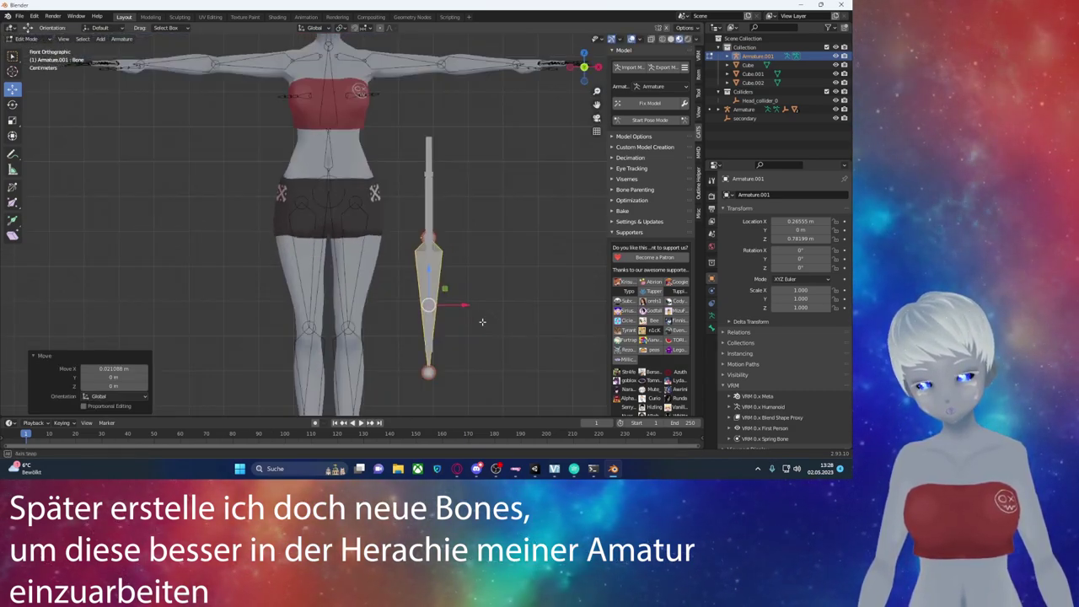
{"action": "scroll", "coordinate": [474, 314], "scroll_direction": "up", "scroll_amount": 3}
{"action": "mouse_move", "coordinate": [475, 303]}
{"action": "middle_mouse_down"}
{"action": "mouse_move", "coordinate": [386, 301]}
{"action": "mouse_move", "coordinate": [316, 210]}
{"action": "middle_mouse_up"}
{"action": "middle_click_drag", "start_coordinate": [272, 322], "coordinate": [292, 332]}
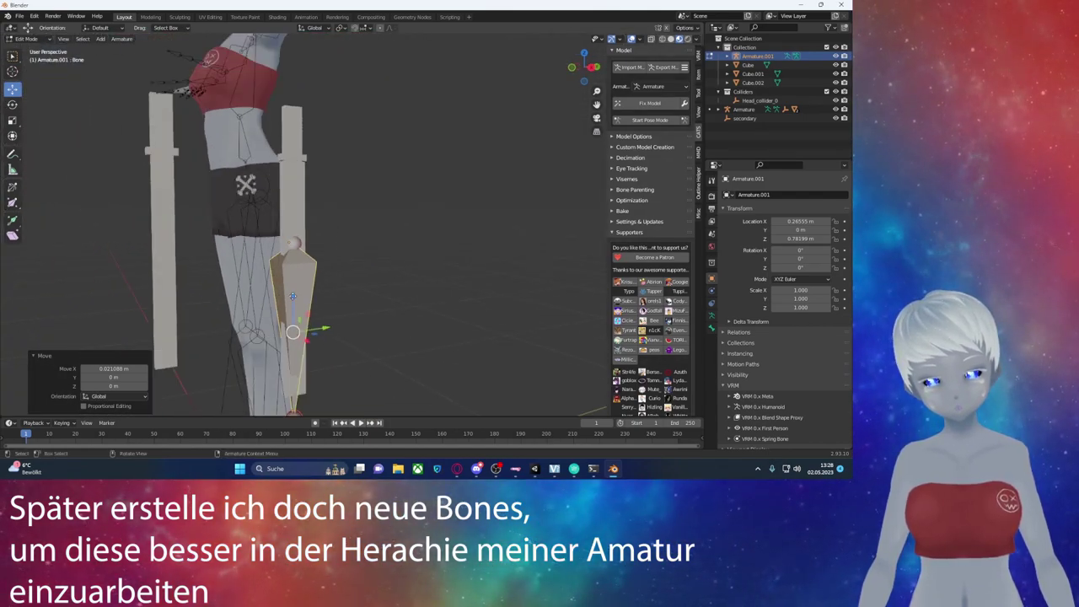
{"action": "key", "text": "g"}
{"action": "left_click", "coordinate": [296, 232]}
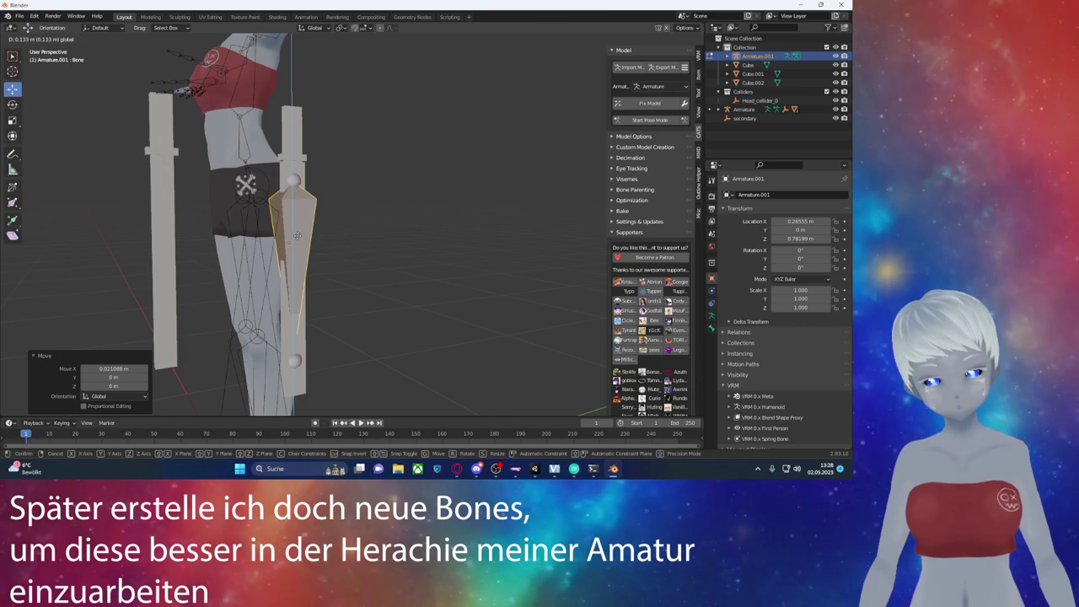
{"action": "middle_click_drag", "start_coordinate": [296, 232], "coordinate": [341, 198]}
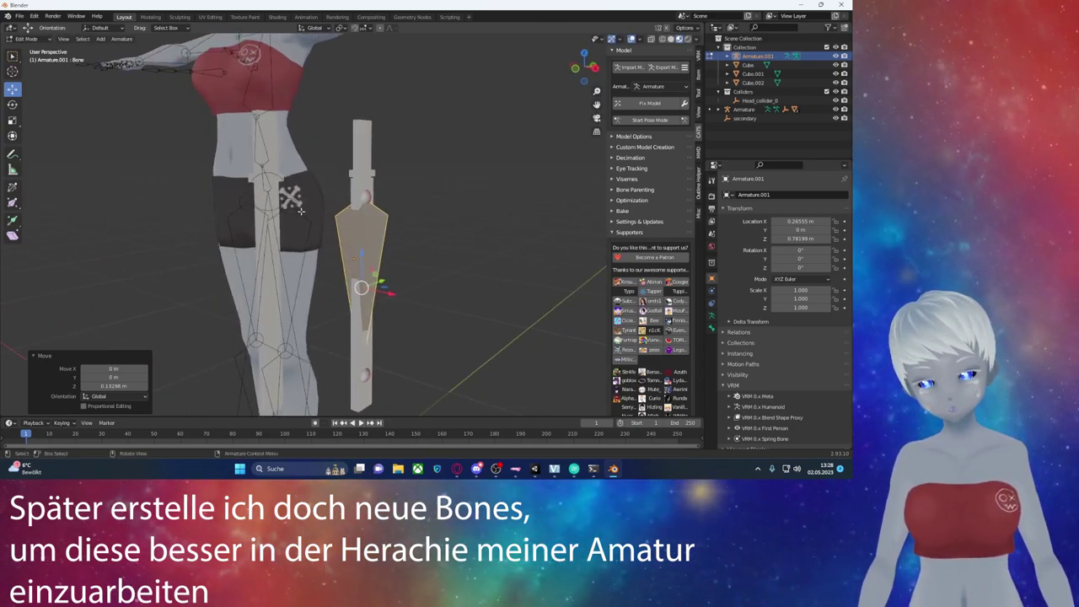
{"action": "middle_click_drag", "start_coordinate": [300, 211], "coordinate": [278, 234]}
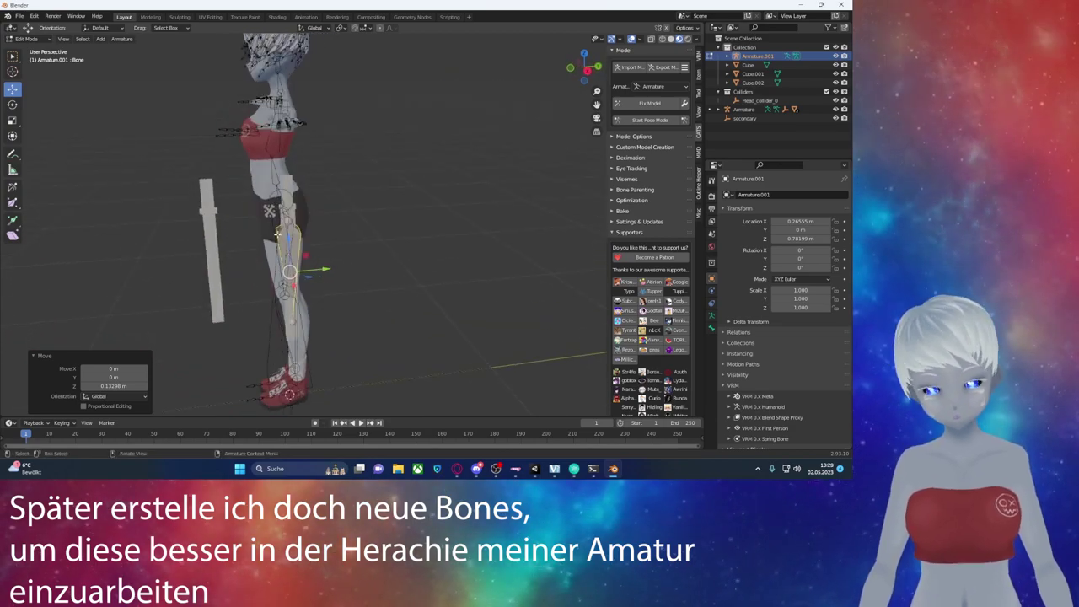
Step: Duplicate the leg bone and drop the copy onto the bar
{"action": "left_click", "coordinate": [351, 242]}
{"action": "key", "text": "shift+d"}
{"action": "left_click", "coordinate": [240, 231]}
{"action": "left_click_drag", "start_coordinate": [263, 266], "coordinate": [251, 267]}
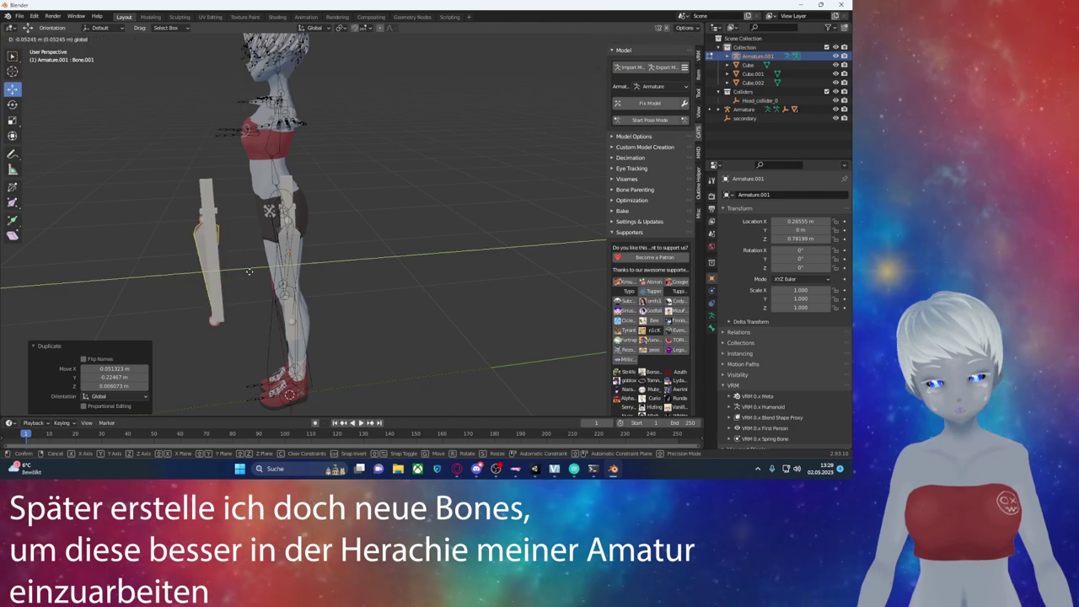
{"action": "middle_click_drag", "start_coordinate": [251, 266], "coordinate": [392, 257]}
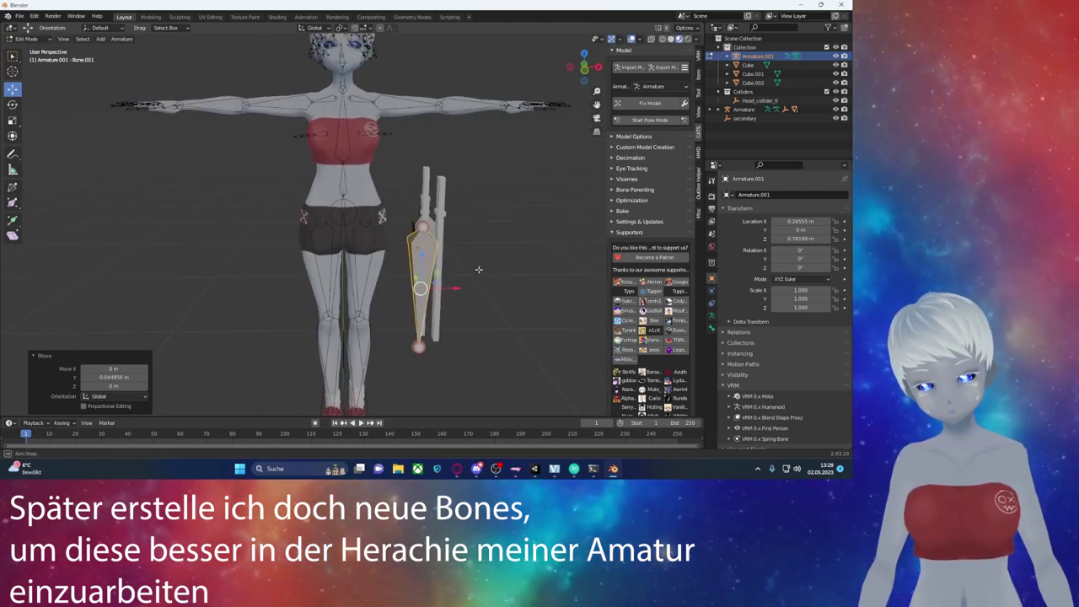
{"action": "key", "text": "KP_1"}
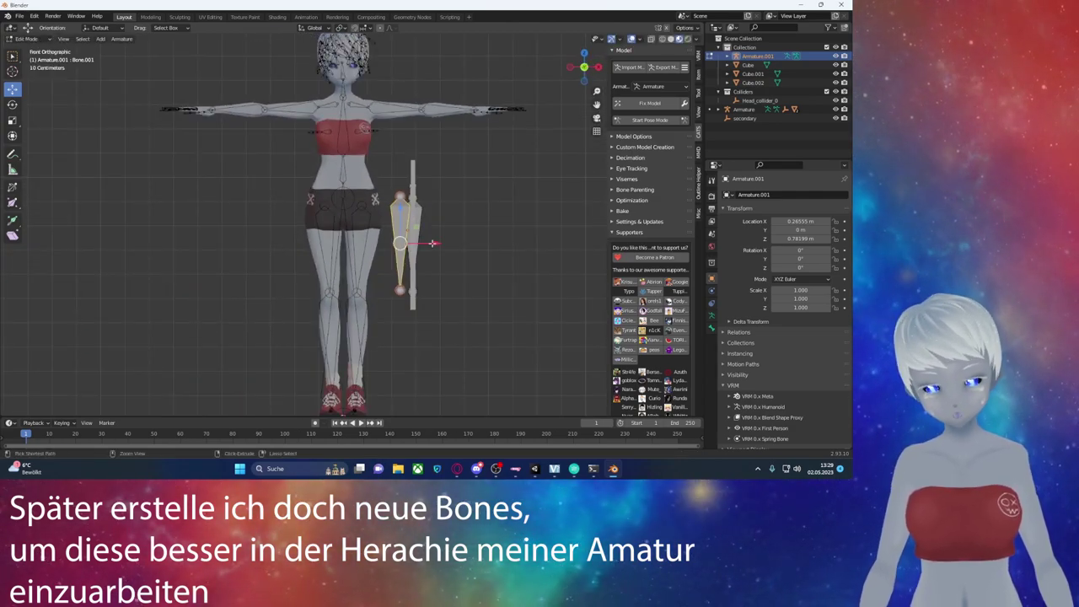
{"action": "middle_click_drag", "start_coordinate": [462, 239], "coordinate": [278, 253]}
Step: Move the duplicate bone along Y in front of the thigh, checking in Right Orthographic view
{"action": "key", "text": "g"}
{"action": "key", "text": "y"}
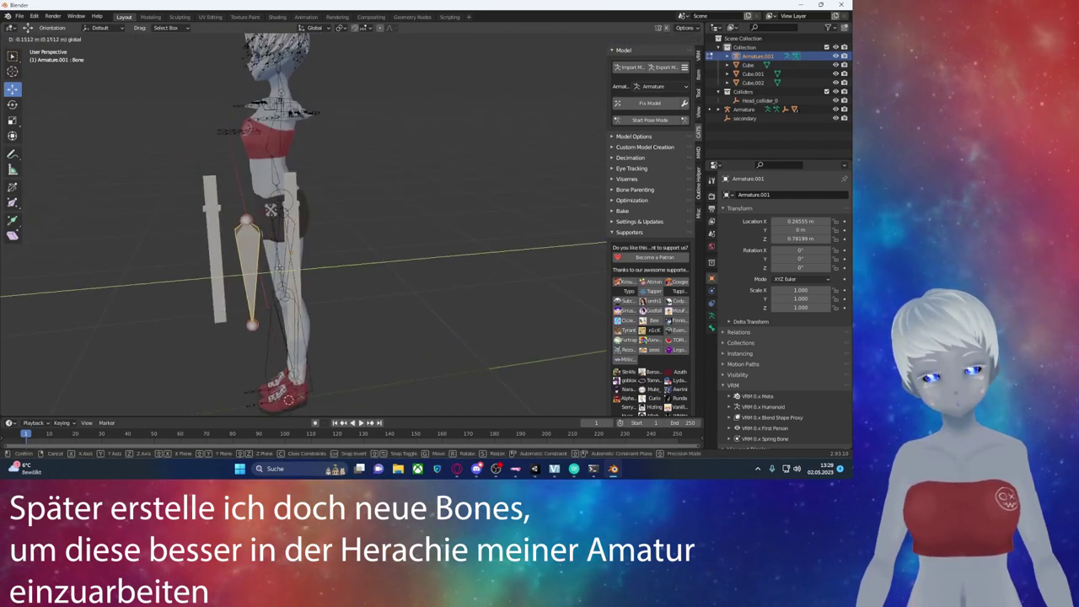
{"action": "left_click", "coordinate": [259, 268]}
{"action": "key", "text": "KP_1"}
{"action": "middle_click_drag", "start_coordinate": [354, 267], "coordinate": [274, 266]}
{"action": "key", "text": "KP_3"}
{"action": "left_click_drag", "start_coordinate": [255, 244], "coordinate": [250, 242]}
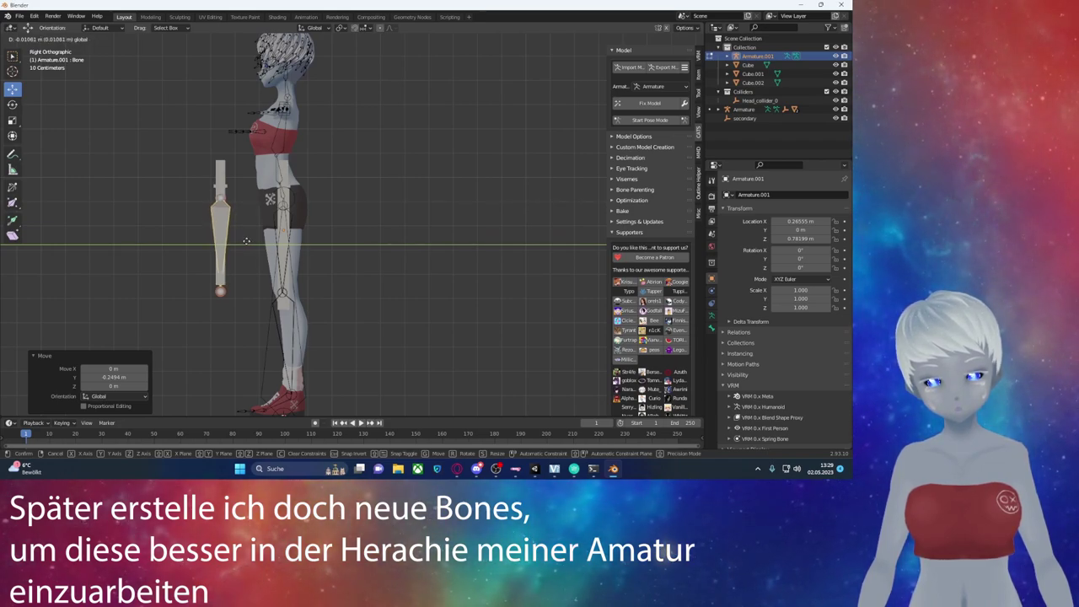
{"action": "left_click", "coordinate": [246, 242]}
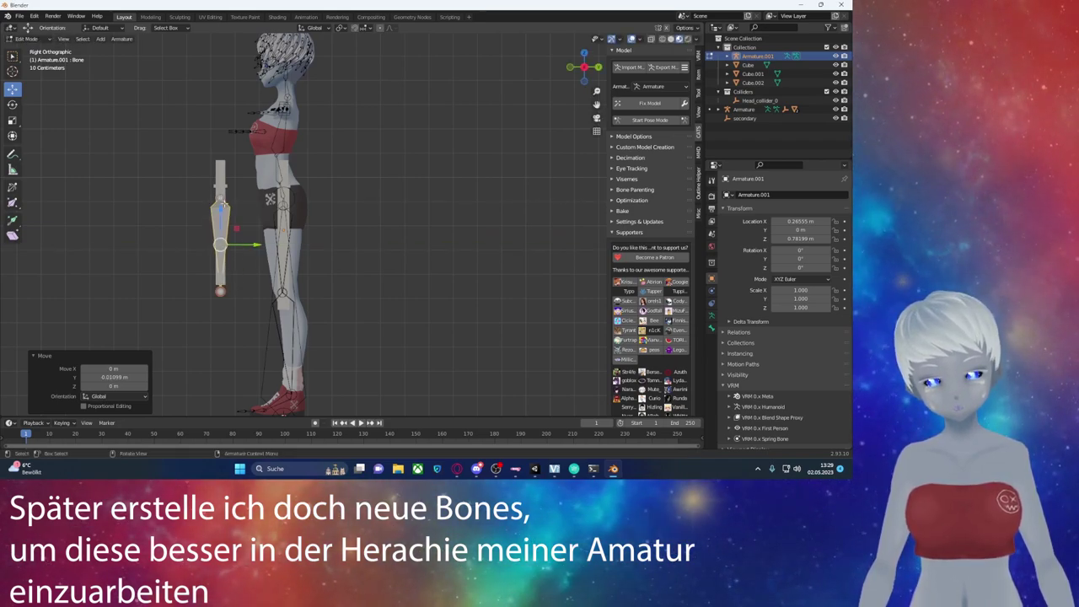
Step: Return to Object Mode and add bar Cube.002 to the selection for parenting
{"action": "mouse_move", "coordinate": [253, 232]}
{"action": "middle_mouse_down"}
{"action": "mouse_move", "coordinate": [260, 213]}
{"action": "mouse_move", "coordinate": [424, 250]}
{"action": "middle_mouse_up"}
{"action": "scroll", "coordinate": [368, 230], "scroll_direction": "down", "scroll_amount": 3}
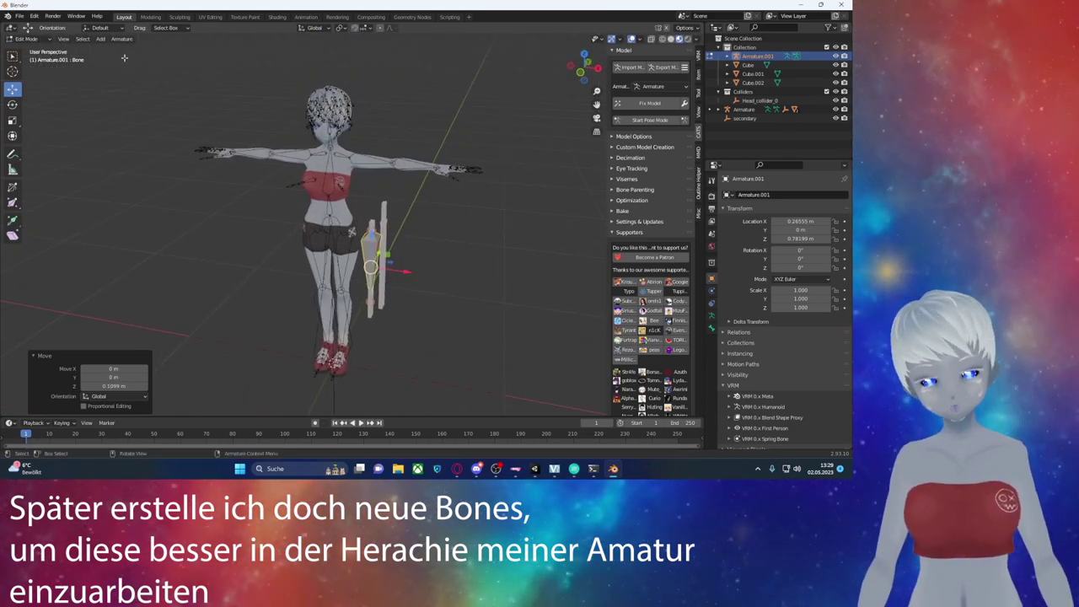
{"action": "key", "text": "Tab"}
{"action": "scroll", "coordinate": [452, 231], "scroll_direction": "up", "scroll_amount": 2}
{"action": "left_click", "coordinate": [382, 232], "text": "shift"}
{"action": "key", "text": "ctrl+p"}
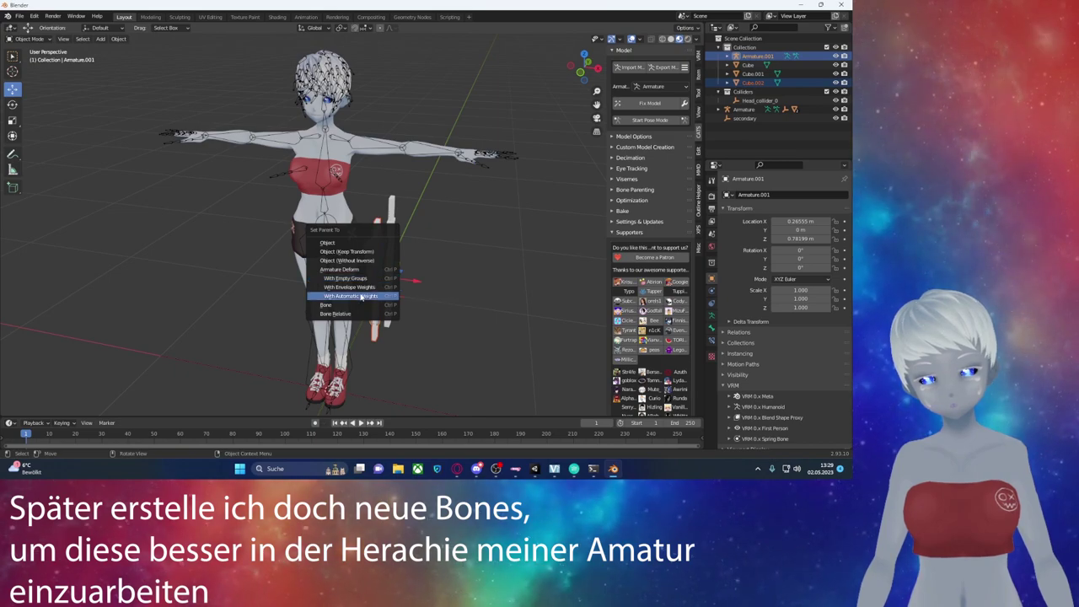
Step: Parent the bar to Armature.001 with automatic weights
{"action": "left_click", "coordinate": [363, 296]}
{"action": "scroll", "coordinate": [412, 242], "scroll_direction": "up", "scroll_amount": 5}
{"action": "scroll", "coordinate": [397, 236], "scroll_direction": "up", "scroll_amount": 3}
Step: Undo a trial Y move so the armature's Y location is back at 0 m
{"action": "key", "text": "g"}
{"action": "key", "text": "y"}
{"action": "left_click", "coordinate": [374, 232]}
{"action": "mouse_move", "coordinate": [374, 232]}
{"action": "middle_mouse_down"}
{"action": "mouse_move", "coordinate": [345, 219]}
{"action": "mouse_move", "coordinate": [403, 225]}
{"action": "middle_mouse_up"}
{"action": "key", "text": "ctrl+z"}
{"action": "scroll", "coordinate": [379, 225], "scroll_direction": "down", "scroll_amount": 5}
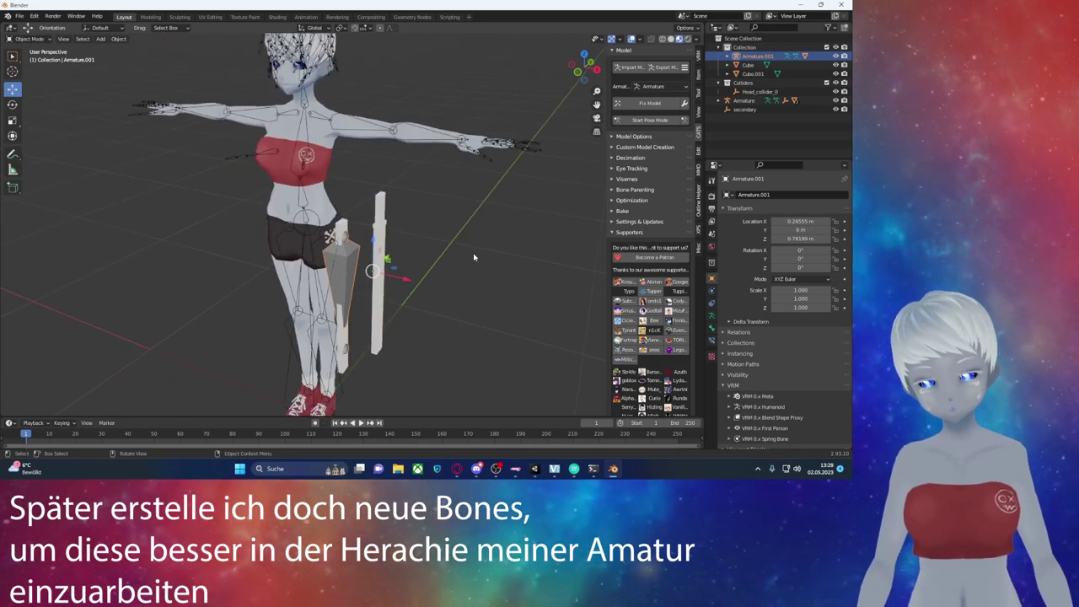
{"action": "middle_click_drag", "start_coordinate": [432, 280], "coordinate": [441, 266]}
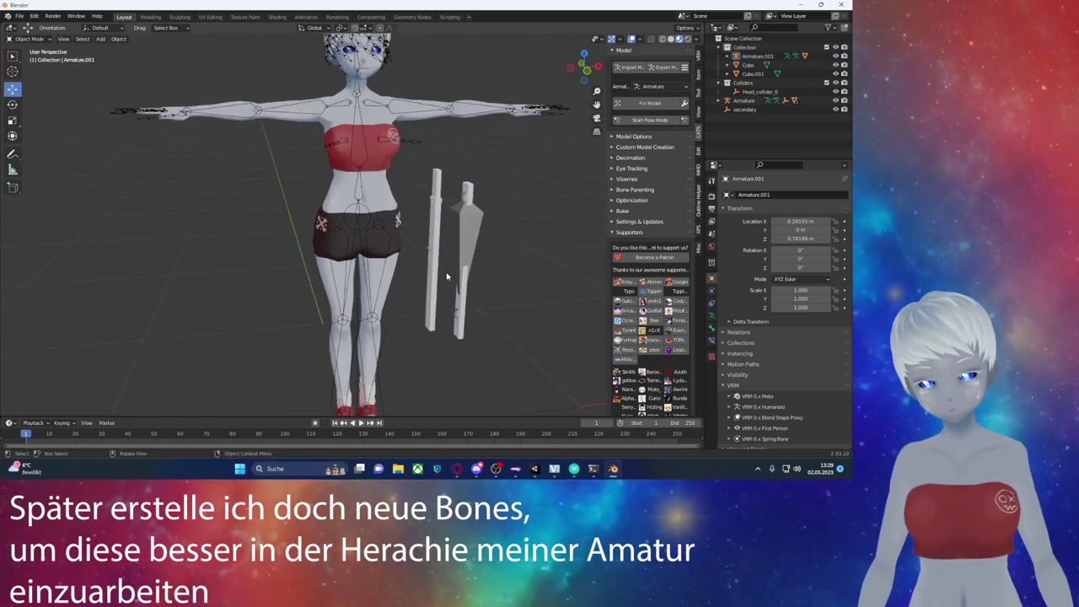
{"action": "key", "text": "shift+a"}
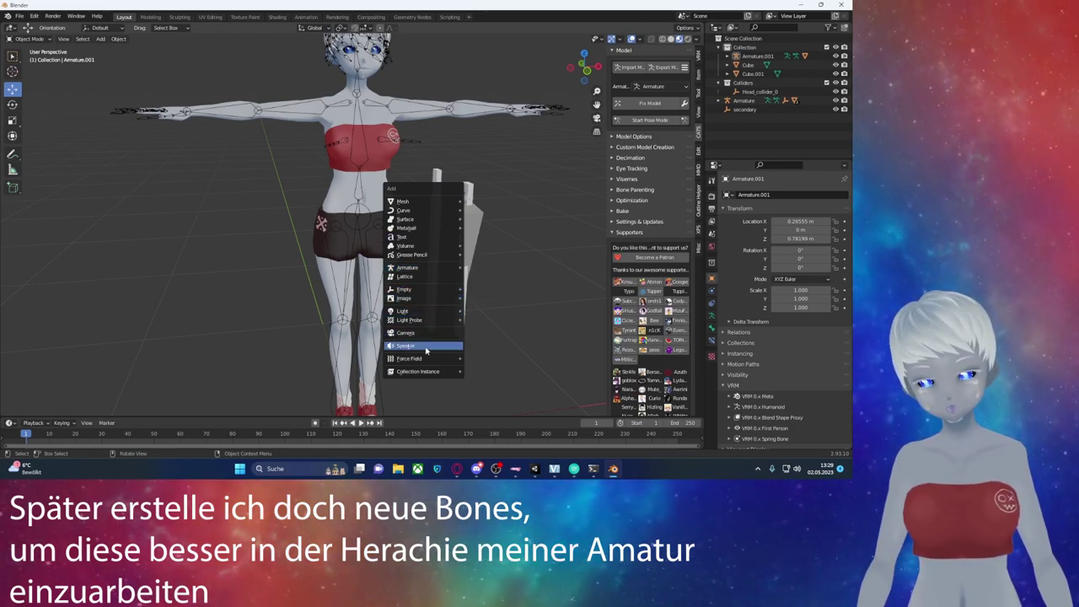
Step: Add a single-bone armature, Armature.002, then select it together with Cube.001
{"action": "mouse_move", "coordinate": [422, 267]}
{"action": "left_click", "coordinate": [489, 268]}
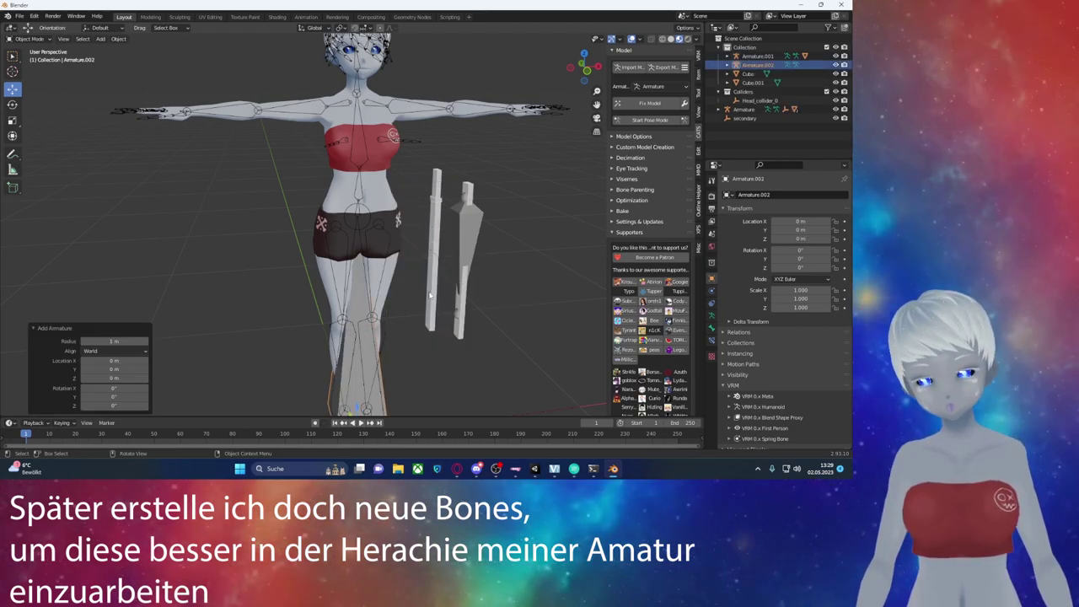
{"action": "scroll", "coordinate": [384, 346], "scroll_direction": "up", "scroll_amount": 5}
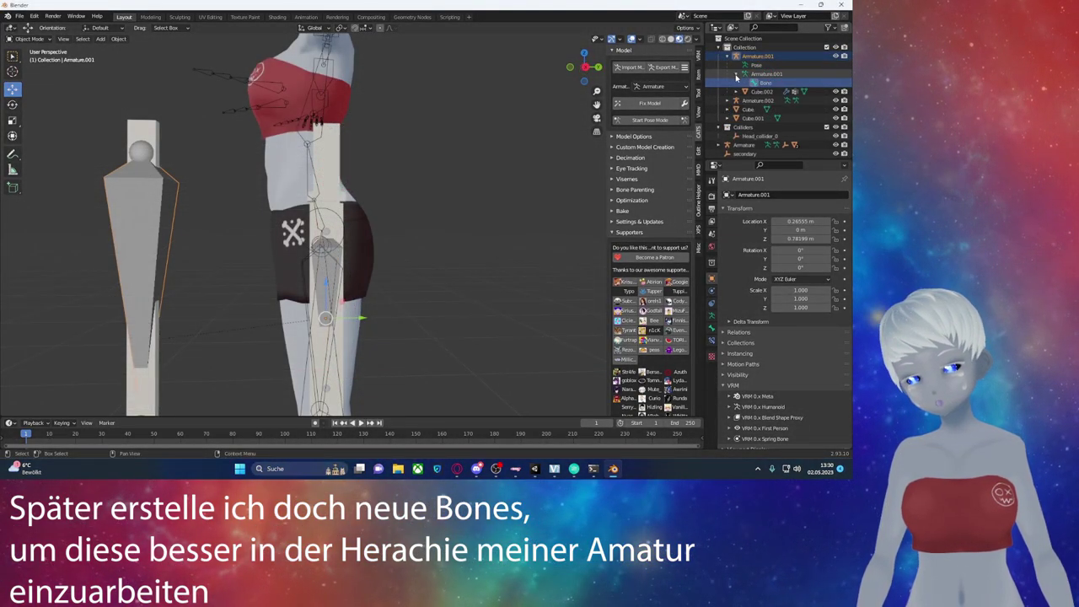
{"action": "left_click", "coordinate": [737, 74]}
{"action": "left_click", "coordinate": [338, 254]}
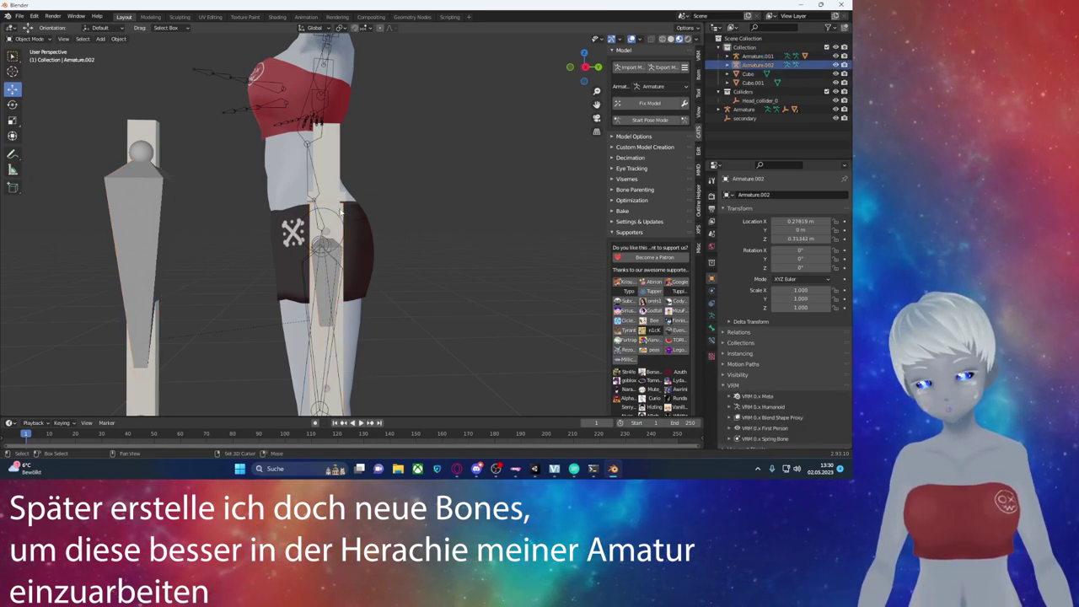
{"action": "left_click", "coordinate": [347, 216], "text": "shift"}
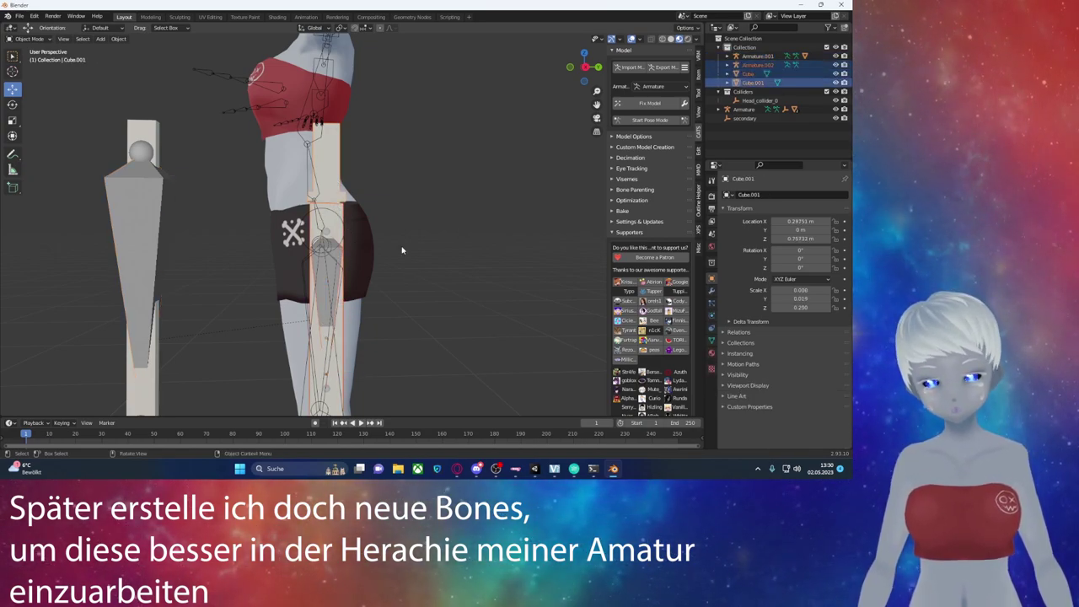
Step: Parent the selected cubes to the armature with Keep Transform
{"action": "key", "text": "ctrl+p"}
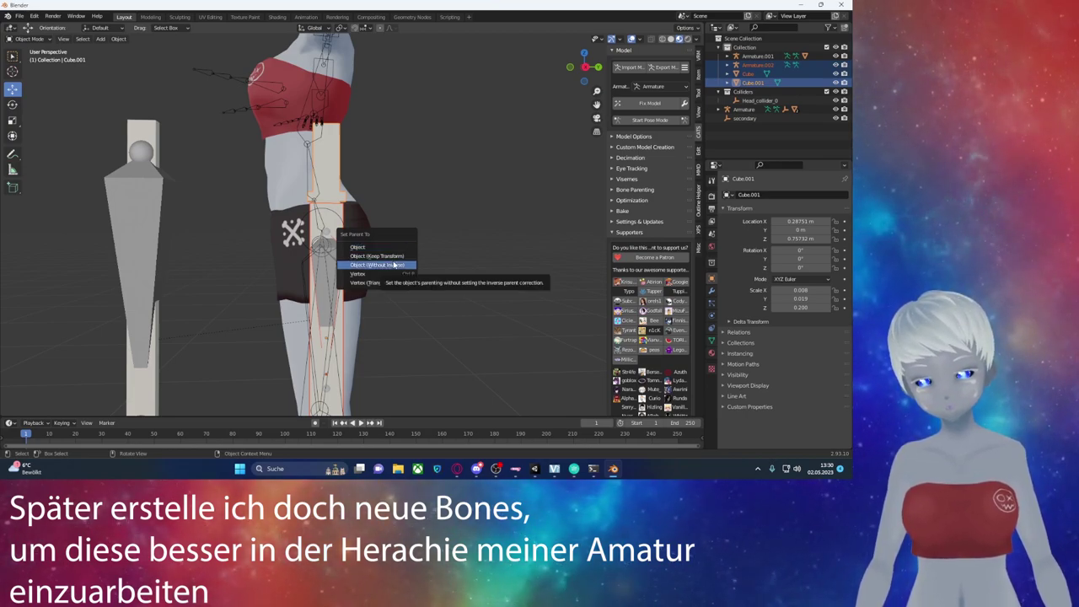
{"action": "left_click", "coordinate": [369, 257]}
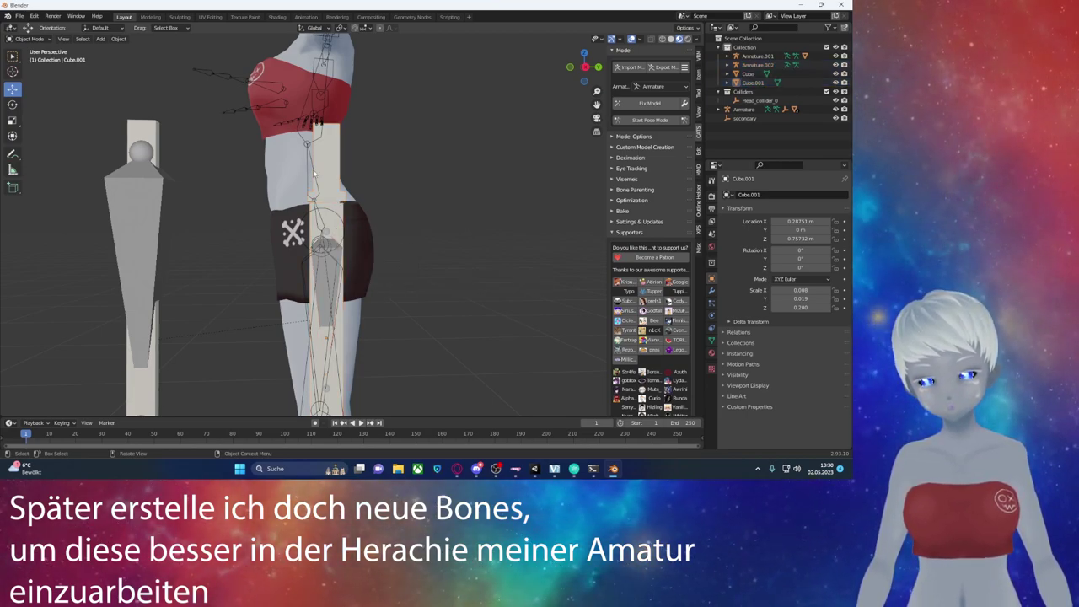
{"action": "left_click", "coordinate": [328, 272], "text": "shift"}
{"action": "middle_click_drag", "start_coordinate": [356, 214], "coordinate": [253, 217]}
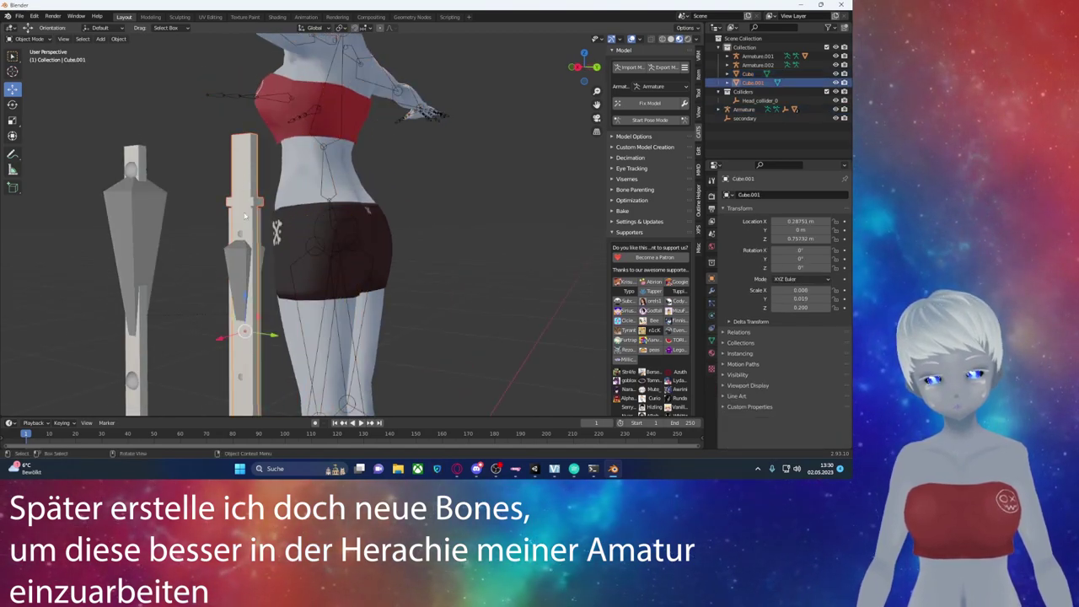
Step: Reselect Cube.001 and Armature.002 and parent them with automatic weights
{"action": "left_click", "coordinate": [247, 219], "text": "shift"}
{"action": "left_click", "coordinate": [235, 262], "text": "shift"}
{"action": "key", "text": "ctrl+p"}
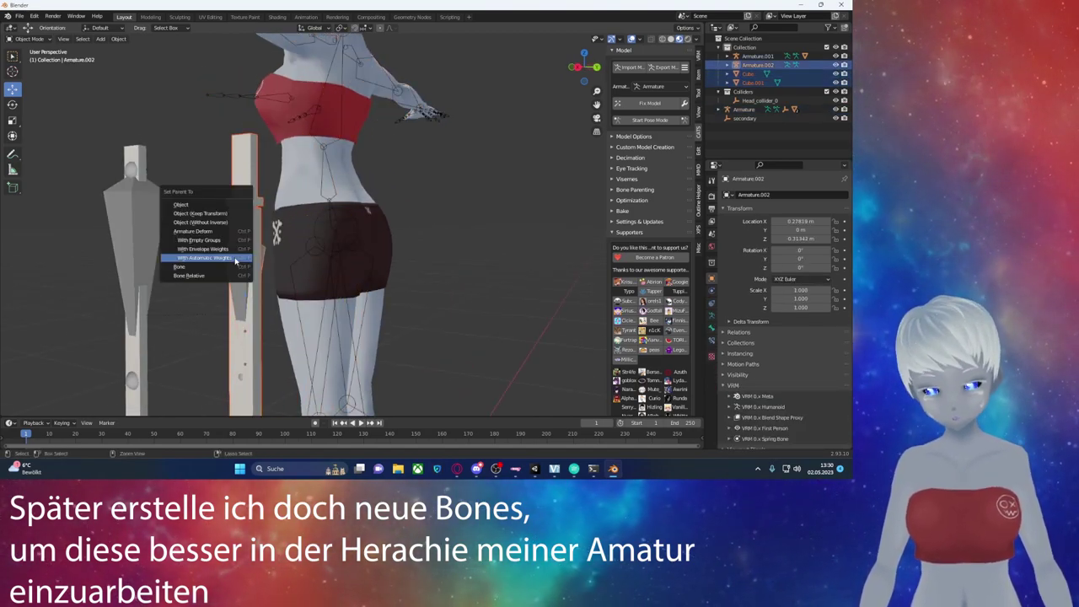
{"action": "left_click", "coordinate": [236, 258]}
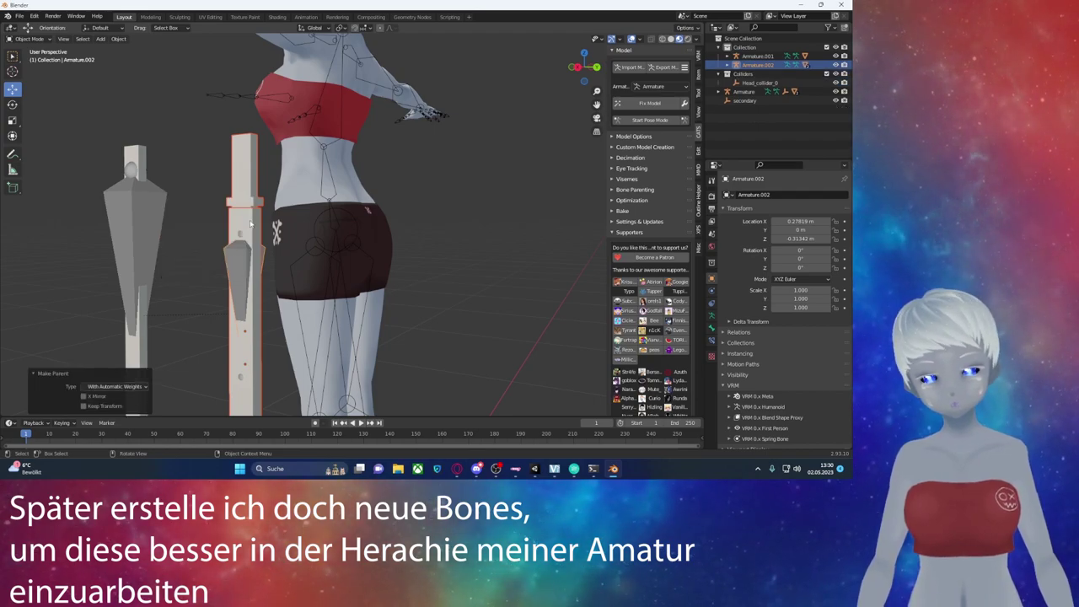
{"action": "left_click", "coordinate": [251, 220]}
{"action": "left_click", "coordinate": [234, 268]}
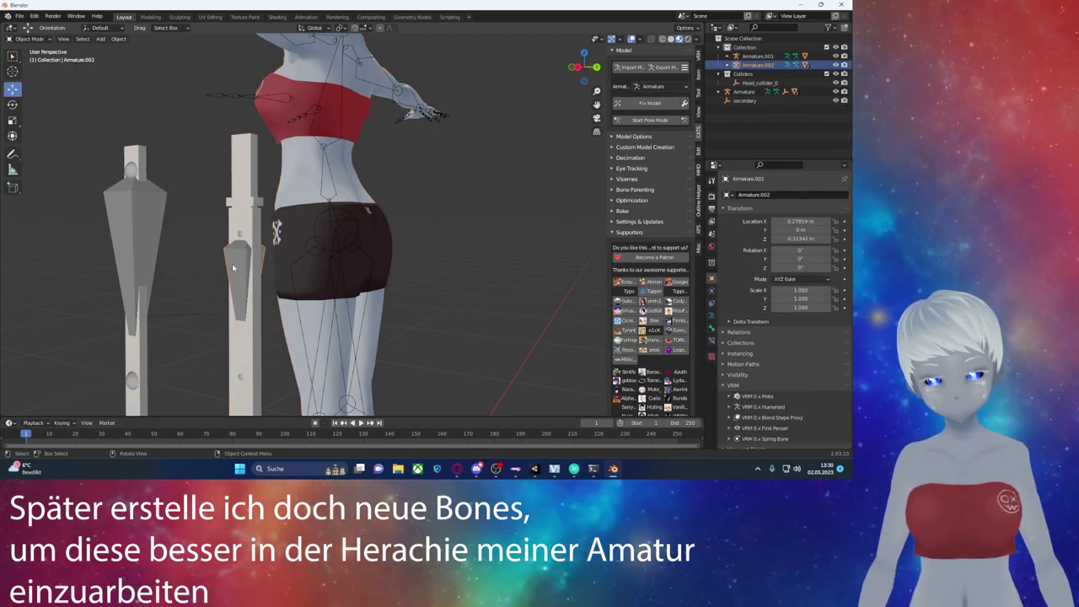
{"action": "middle_click_drag", "start_coordinate": [242, 344], "coordinate": [353, 261]}
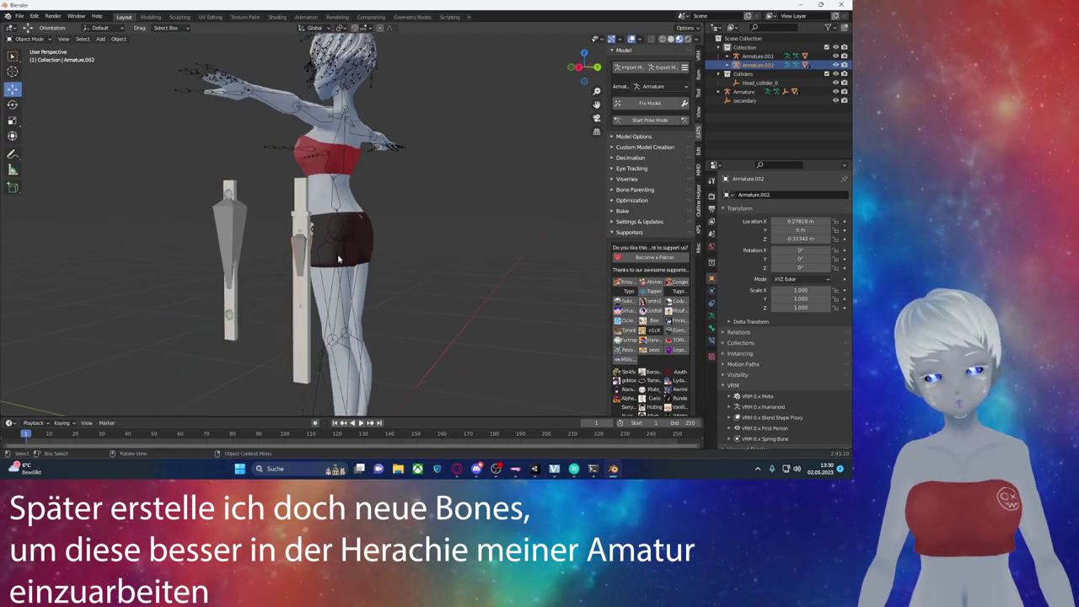
Step: Duplicate Armature.002's bone in Edit Mode, shift it along Y, then return to Object Mode
{"action": "key", "text": "Tab"}
{"action": "key", "text": "shift+d"}
{"action": "key", "text": "y"}
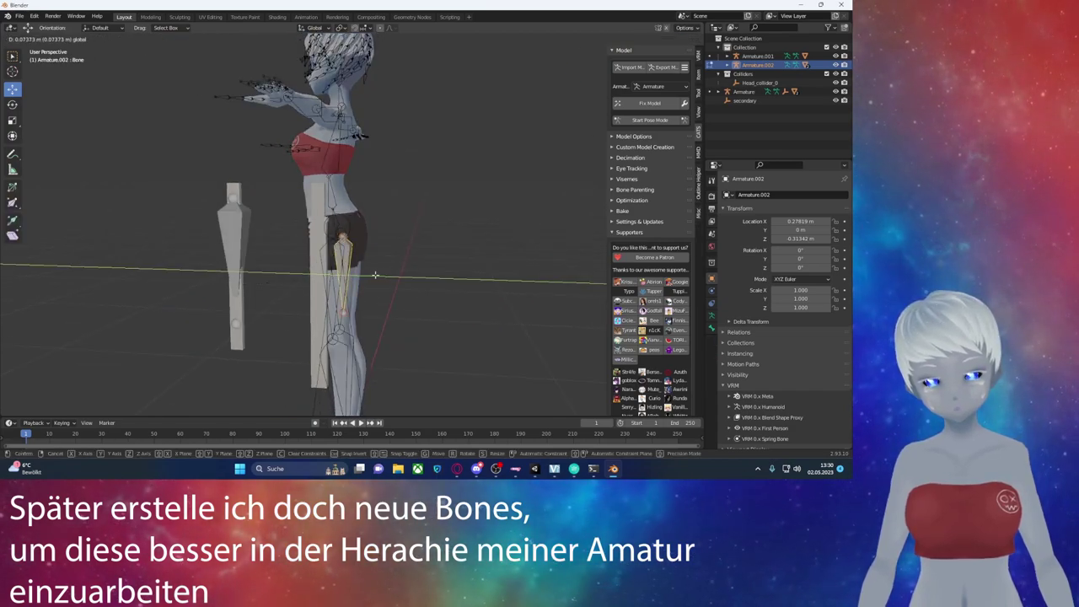
{"action": "left_click", "coordinate": [376, 274]}
{"action": "left_click", "coordinate": [48, 74]}
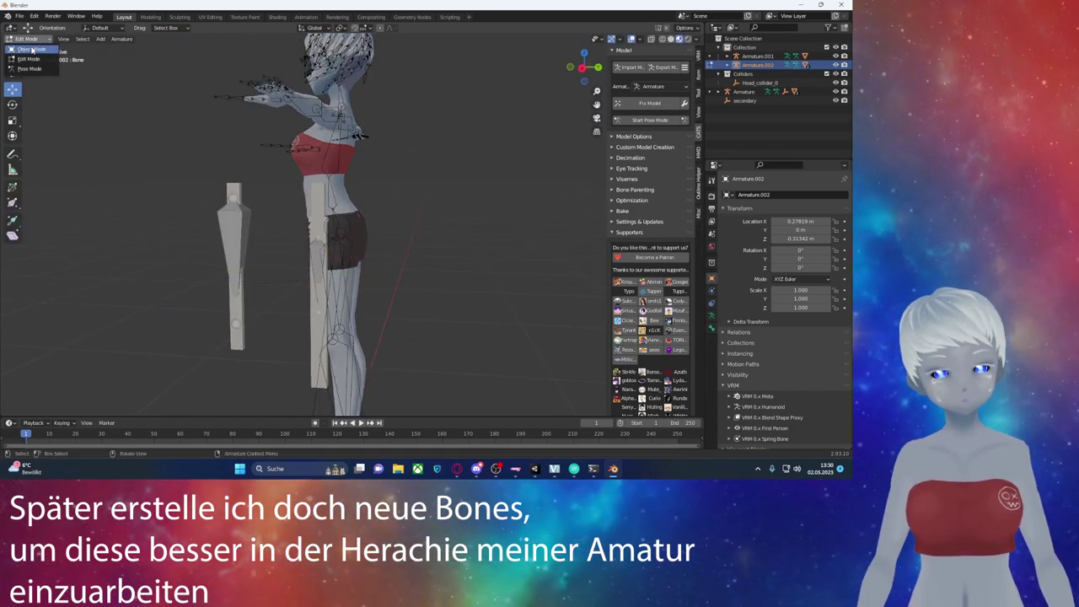
{"action": "left_click", "coordinate": [32, 50]}
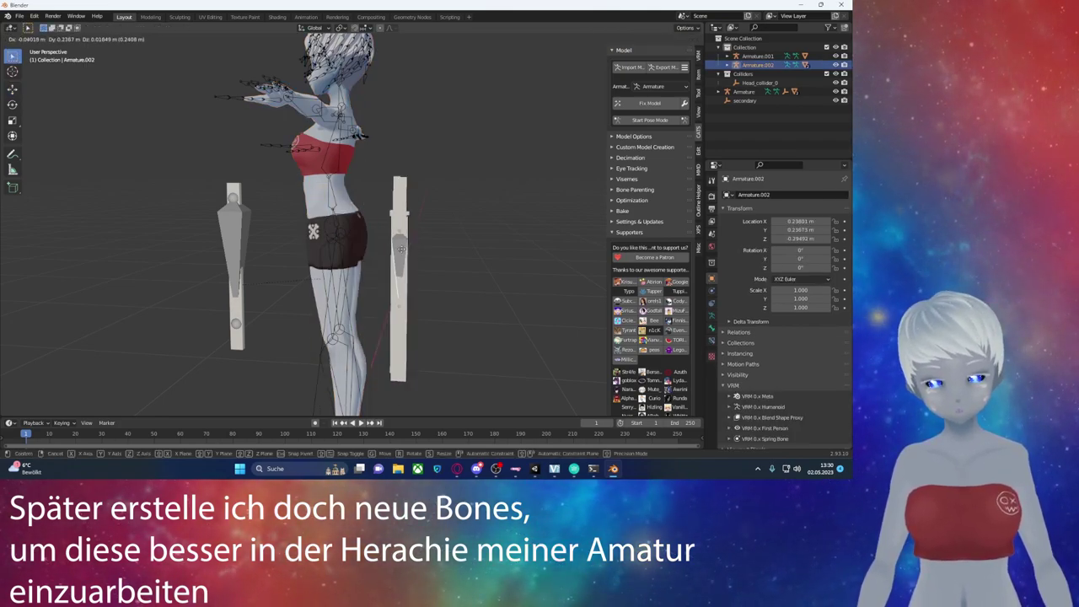
{"action": "right_click", "coordinate": [380, 232]}
Step: Apply all transforms to Armature.002, then undo it to restore location X 0.27819, Z -0.31342
{"action": "middle_click_drag", "start_coordinate": [379, 233], "coordinate": [150, 101]}
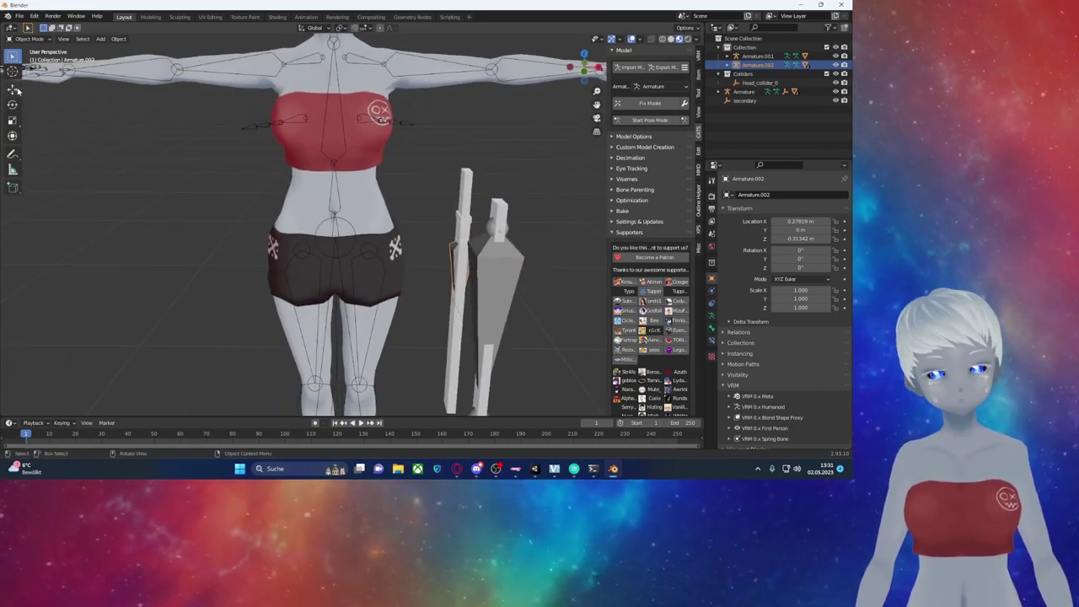
{"action": "middle_click_drag", "start_coordinate": [464, 231], "coordinate": [252, 205]}
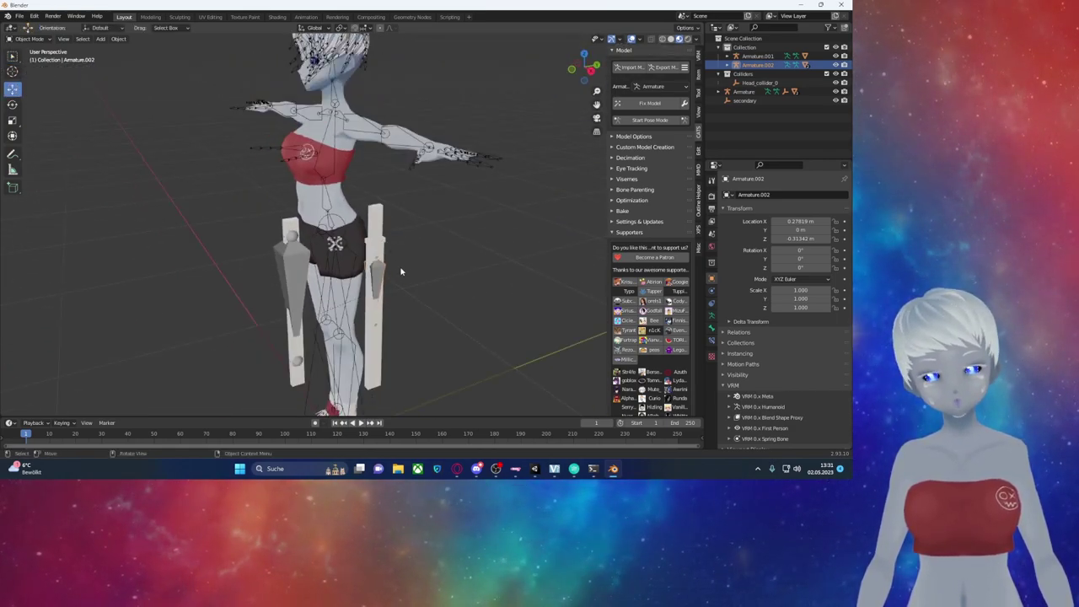
{"action": "scroll", "coordinate": [252, 205], "scroll_direction": "down", "scroll_amount": 5}
{"action": "middle_click_drag", "start_coordinate": [252, 205], "coordinate": [425, 239]}
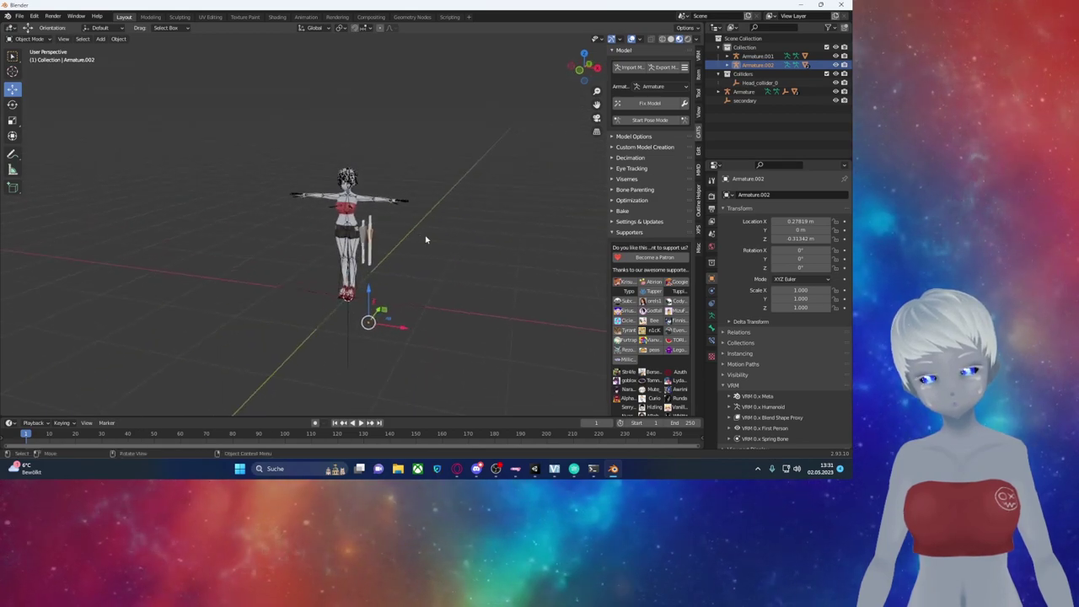
{"action": "key", "text": "ctrl+a"}
{"action": "left_click", "coordinate": [420, 264]}
{"action": "scroll", "coordinate": [421, 266], "scroll_direction": "up", "scroll_amount": 2}
{"action": "scroll", "coordinate": [421, 268], "scroll_direction": "up", "scroll_amount": 2}
{"action": "scroll", "coordinate": [422, 269], "scroll_direction": "up", "scroll_amount": 2}
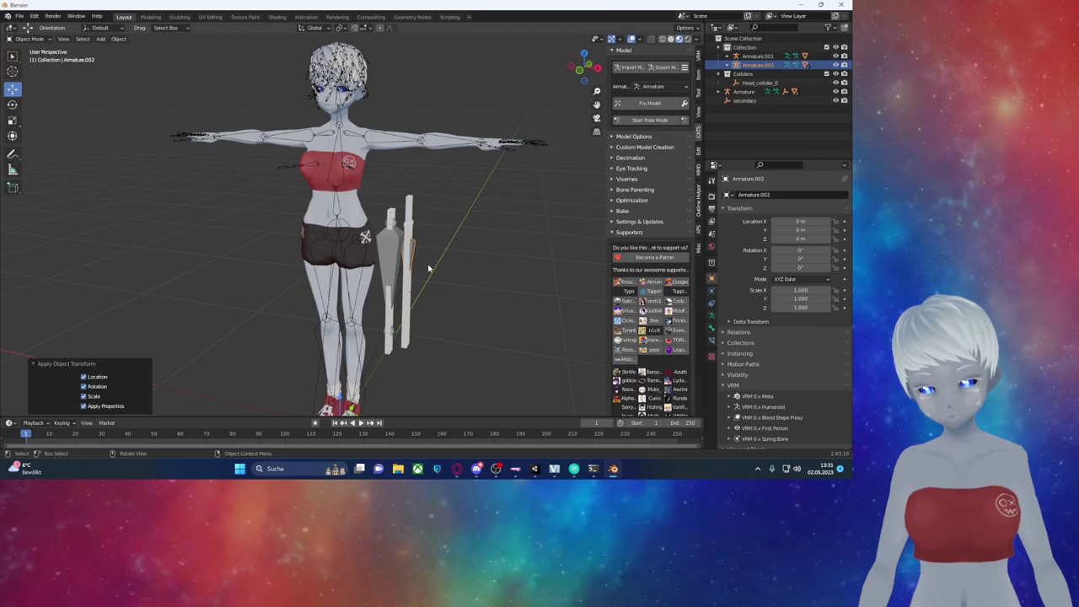
{"action": "right_click", "coordinate": [423, 268]}
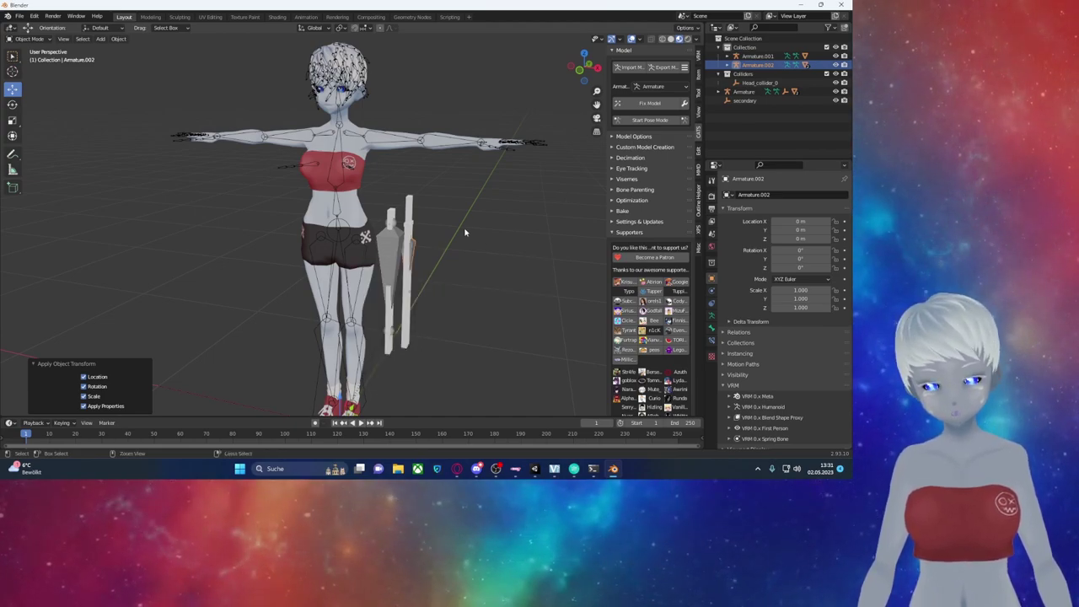
{"action": "key", "text": "ctrl+z"}
{"action": "middle_click_drag", "start_coordinate": [464, 232], "coordinate": [451, 230]}
{"action": "right_click", "coordinate": [406, 245]}
{"action": "mouse_move", "coordinate": [371, 244]}
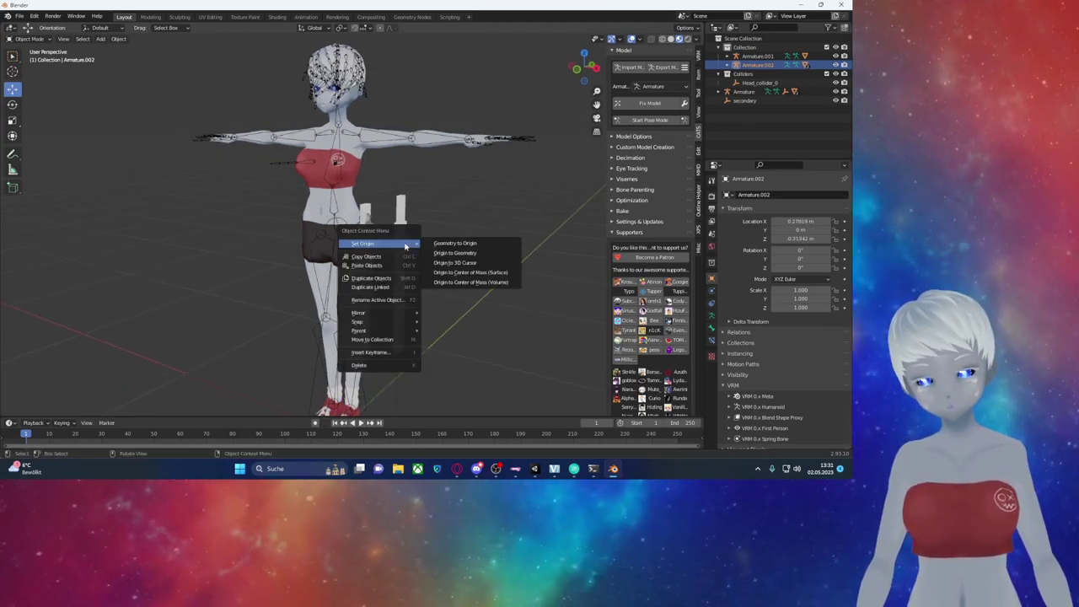
Step: Set Armature.002's origin to its centre of mass and move it 0.030 m along Y
{"action": "left_click", "coordinate": [473, 273]}
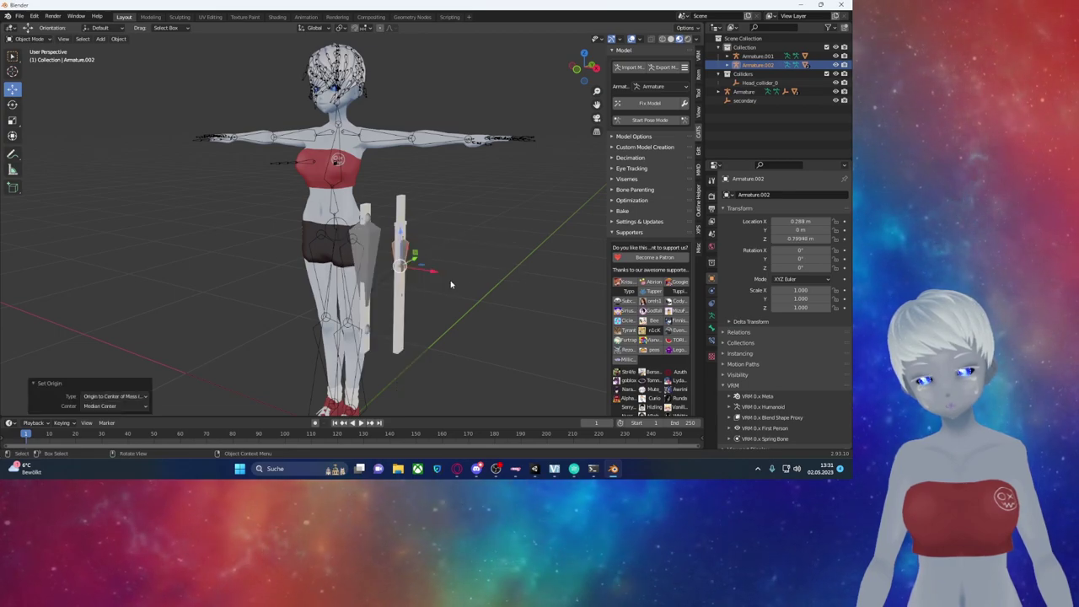
{"action": "scroll", "coordinate": [469, 260], "scroll_direction": "up", "scroll_amount": 4}
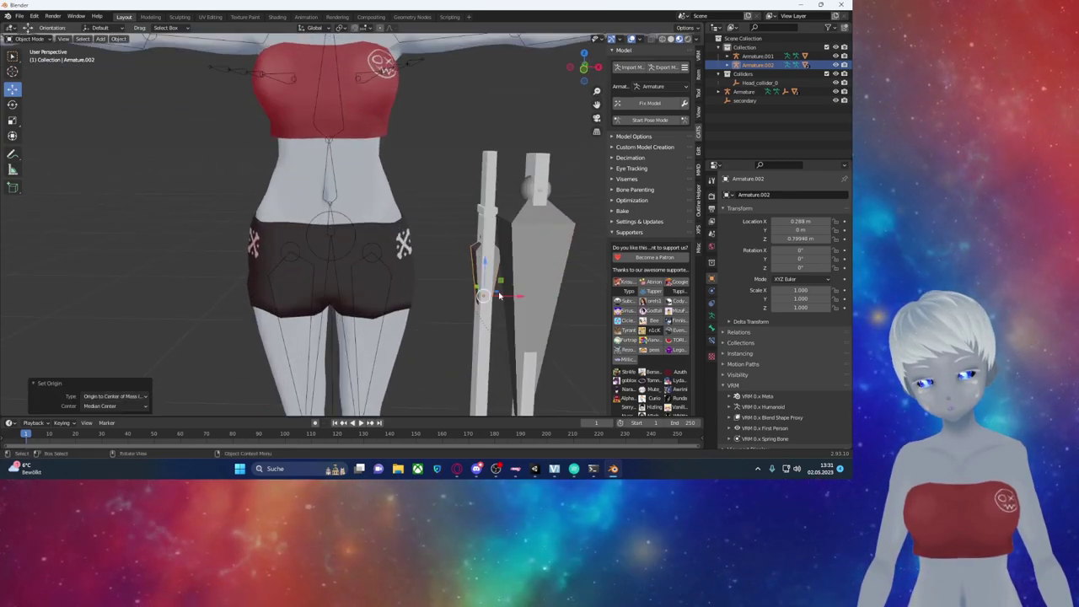
{"action": "key", "text": "g"}
{"action": "left_click", "coordinate": [468, 295]}
{"action": "middle_click_drag", "start_coordinate": [469, 295], "coordinate": [339, 280]}
{"action": "key", "text": "KP_3"}
{"action": "key", "text": "g"}
{"action": "key", "text": "y"}
{"action": "left_click", "coordinate": [344, 289]}
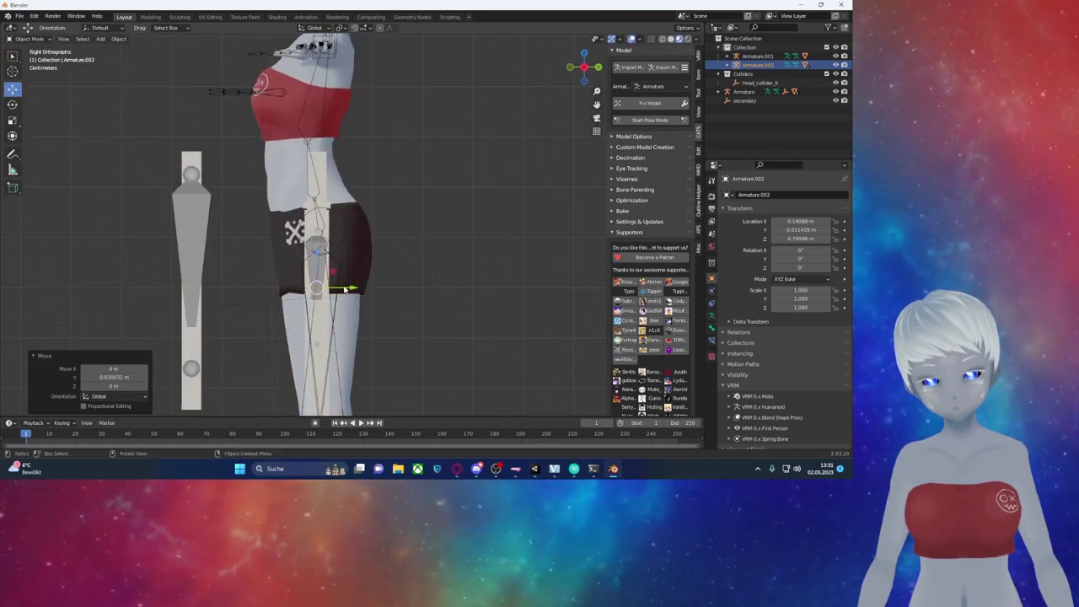
Step: Rotate Armature.002 about 49.8° on X and raise it to Z 0.8469 m at the hip
{"action": "left_click", "coordinate": [11, 106]}
{"action": "left_click_drag", "start_coordinate": [337, 263], "coordinate": [341, 292]}
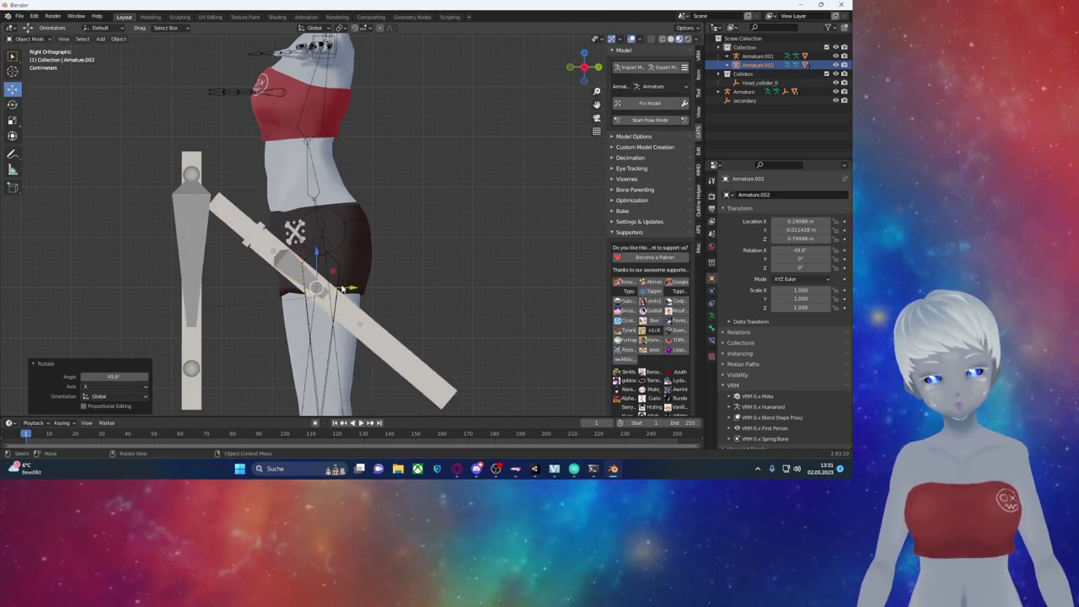
{"action": "left_click_drag", "start_coordinate": [343, 289], "coordinate": [354, 289]}
{"action": "middle_click_drag", "start_coordinate": [354, 289], "coordinate": [285, 258]}
{"action": "left_click_drag", "start_coordinate": [277, 244], "coordinate": [277, 228]}
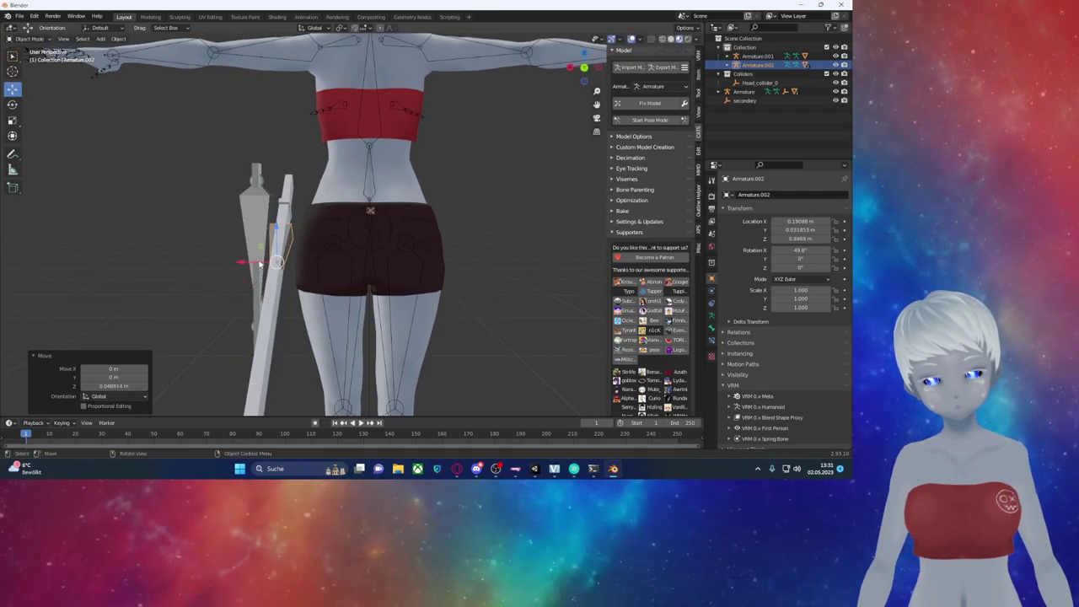
{"action": "left_click_drag", "start_coordinate": [260, 264], "coordinate": [248, 264]}
{"action": "mouse_move", "coordinate": [248, 264]}
{"action": "middle_mouse_down"}
{"action": "mouse_move", "coordinate": [365, 269]}
{"action": "mouse_move", "coordinate": [394, 238]}
{"action": "middle_mouse_up"}
{"action": "scroll", "coordinate": [365, 268], "scroll_direction": "down", "scroll_amount": 5}
Step: Select Armature.001 and move it beside the character along Y
{"action": "left_click", "coordinate": [393, 239]}
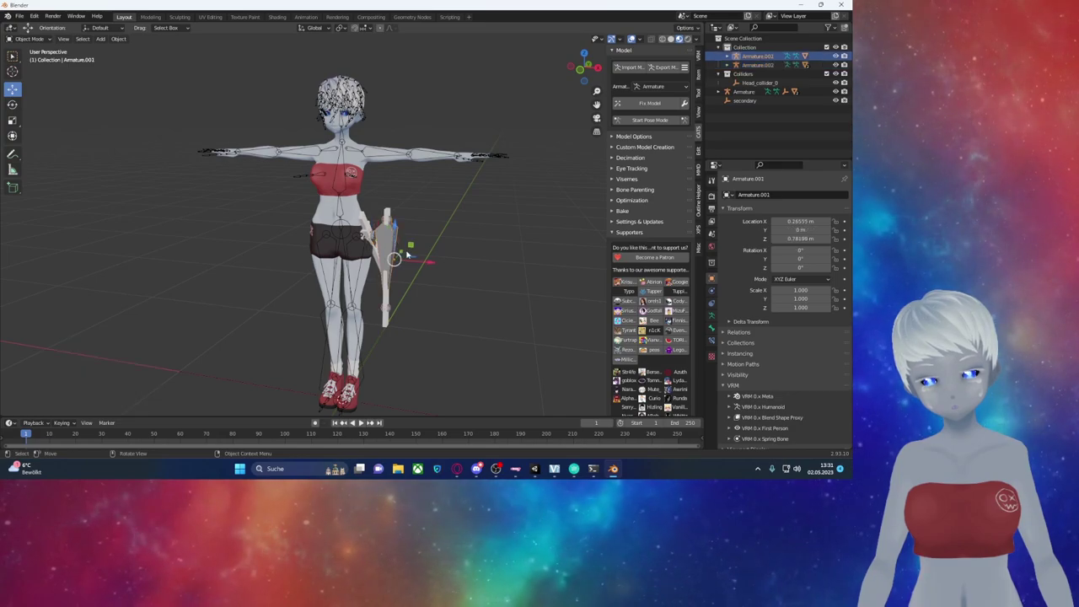
{"action": "left_click_drag", "start_coordinate": [403, 251], "coordinate": [238, 253]}
{"action": "middle_click_drag", "start_coordinate": [238, 252], "coordinate": [375, 238]}
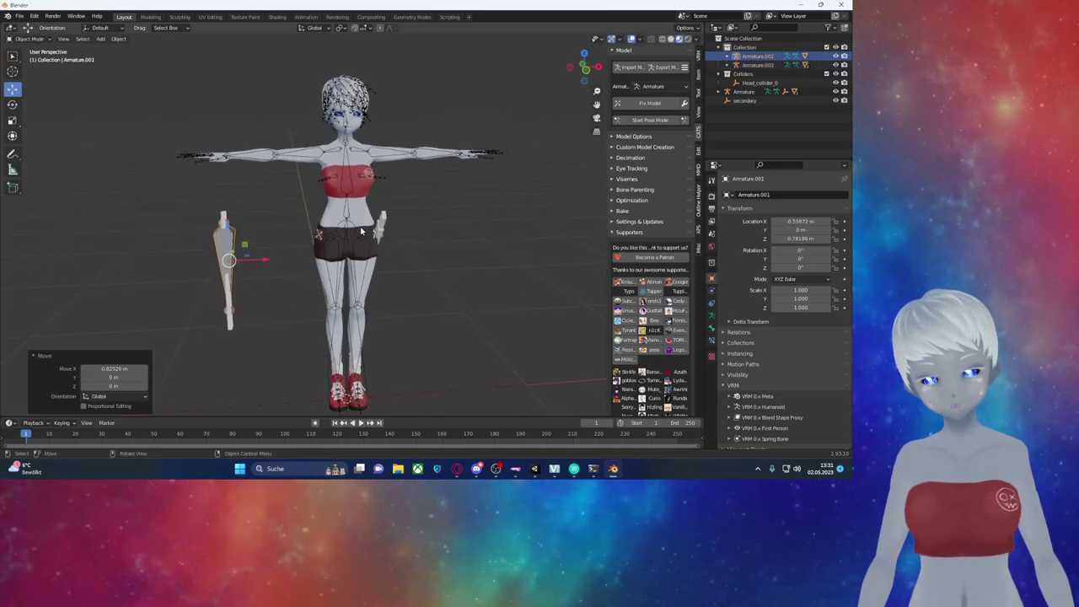
{"action": "middle_click_drag", "start_coordinate": [234, 243], "coordinate": [359, 273]}
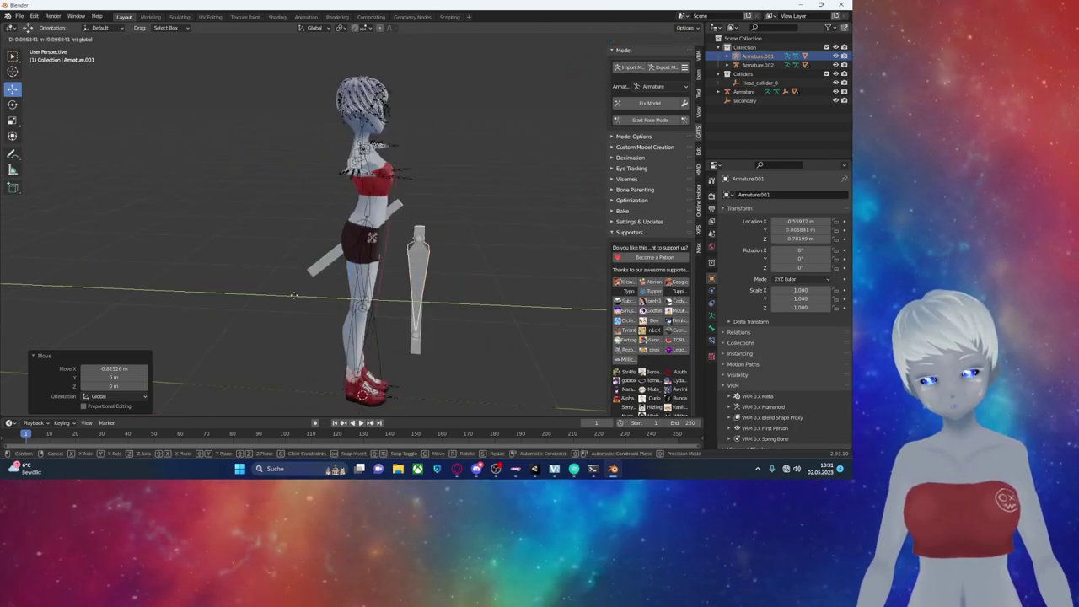
{"action": "left_click_drag", "start_coordinate": [419, 286], "coordinate": [353, 287]}
Step: Set Armature.001's origin to its geometry and rotate it -90° on X
{"action": "right_click", "coordinate": [333, 261]}
{"action": "mouse_move", "coordinate": [308, 264]}
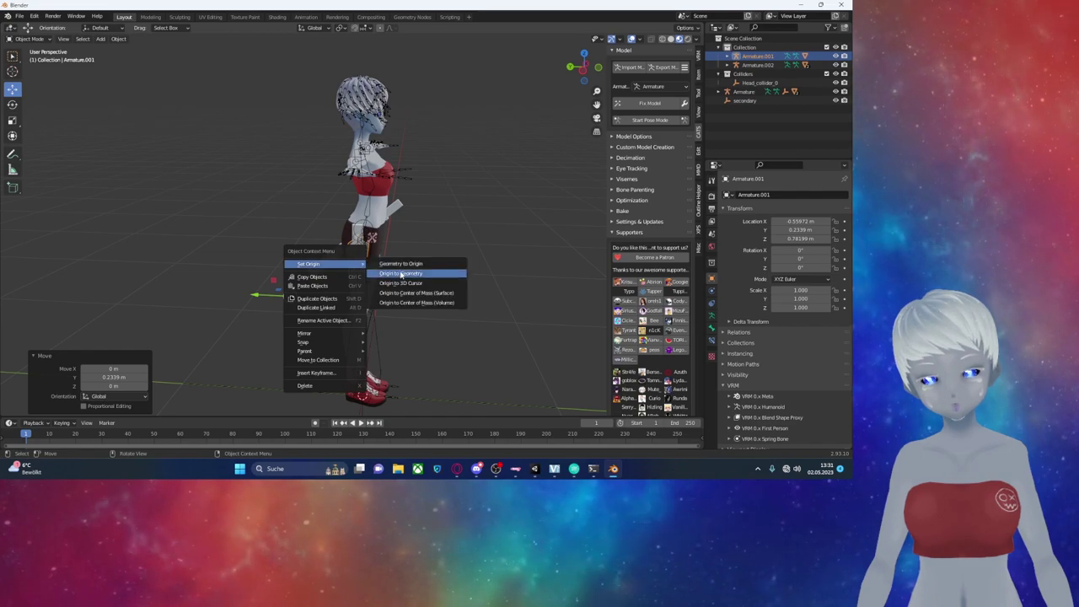
{"action": "left_click", "coordinate": [401, 273]}
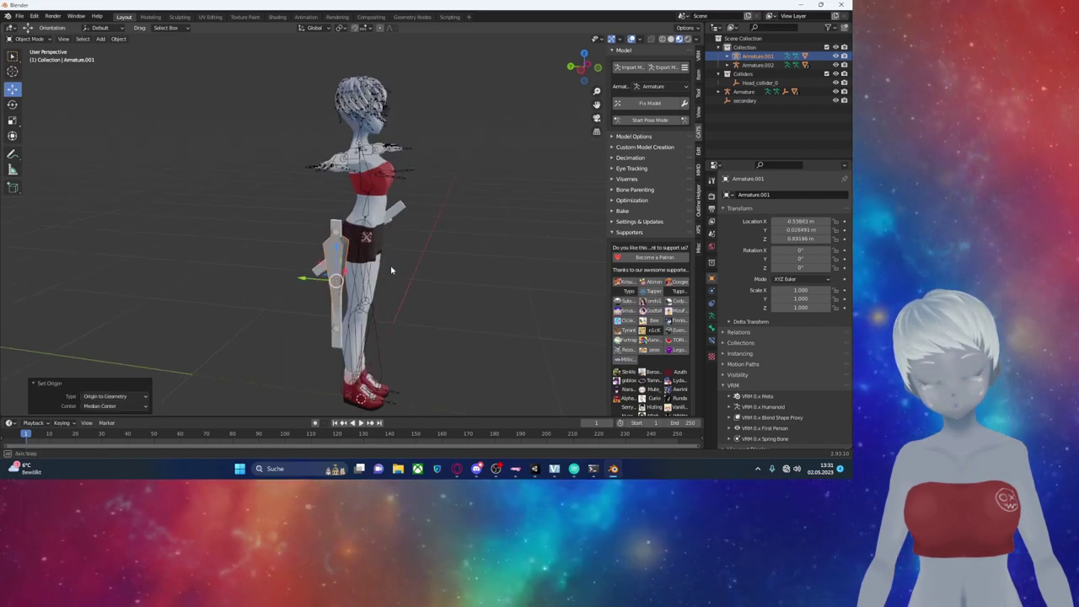
{"action": "middle_click_drag", "start_coordinate": [400, 273], "coordinate": [297, 272]}
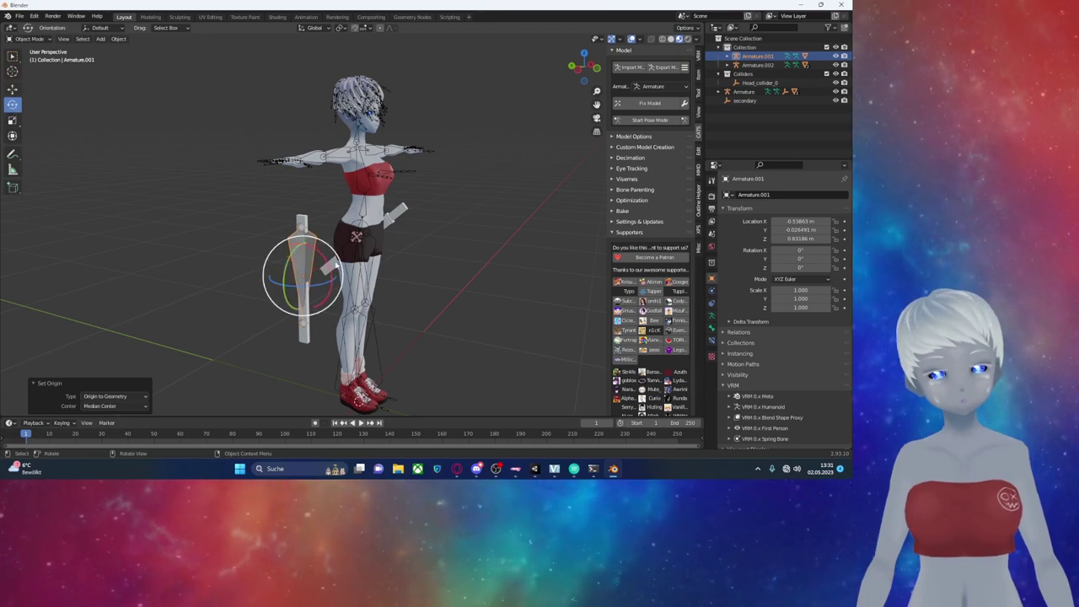
{"action": "left_click_drag", "start_coordinate": [327, 263], "coordinate": [314, 250]}
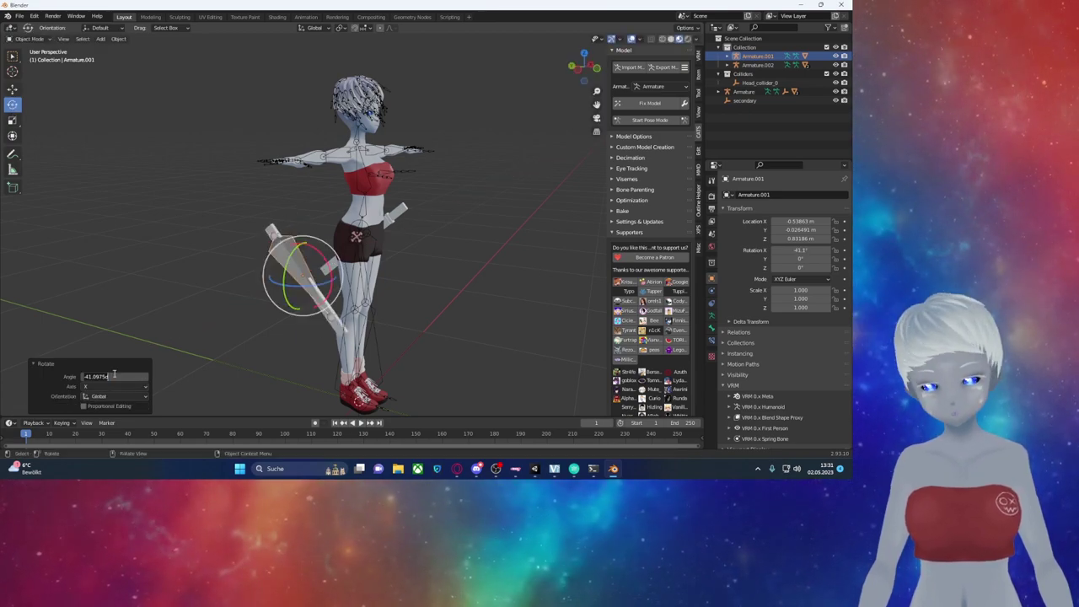
{"action": "type", "text": "-90"}
{"action": "key", "text": "Return"}
Step: Raise Armature.001 along Z toward arm height and shift it along Y
{"action": "scroll", "coordinate": [240, 290], "scroll_direction": "up", "scroll_amount": 3}
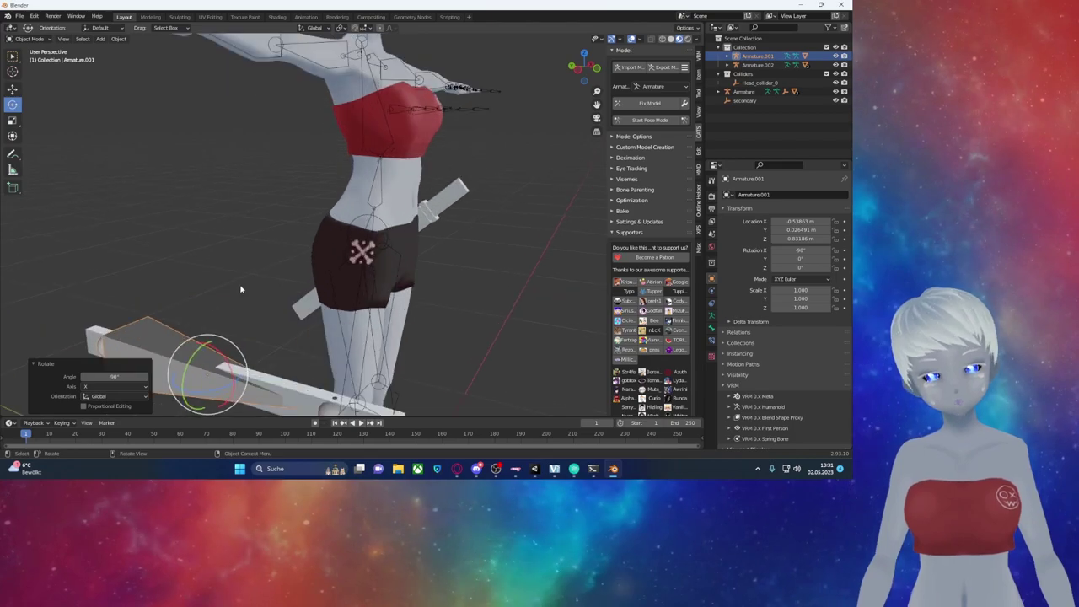
{"action": "scroll", "coordinate": [241, 290], "scroll_direction": "down", "scroll_amount": 2}
{"action": "left_click_drag", "start_coordinate": [270, 285], "coordinate": [270, 249]}
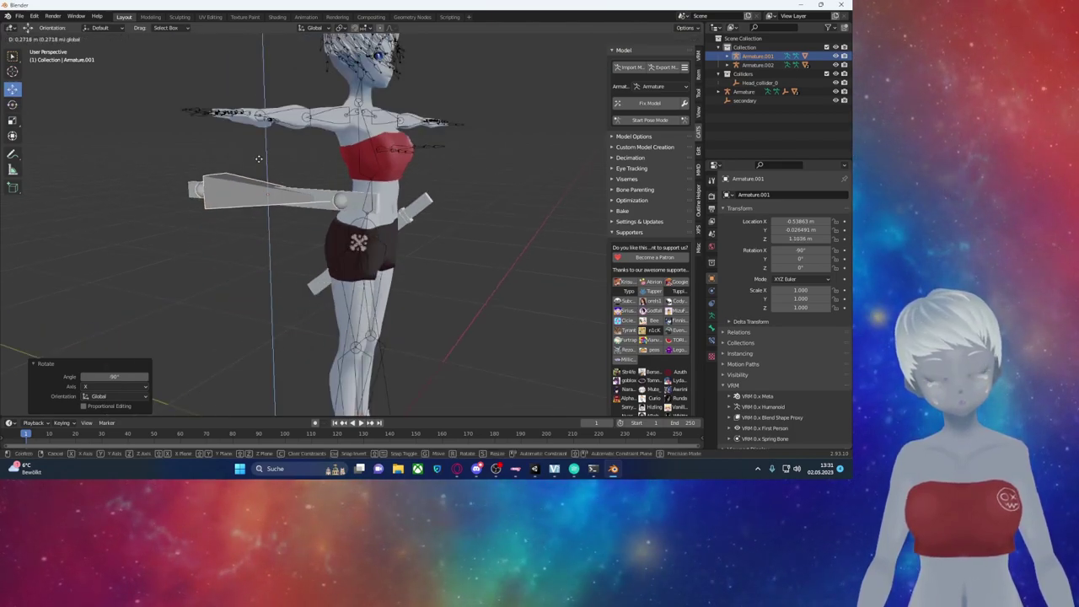
{"action": "middle_click_drag", "start_coordinate": [270, 248], "coordinate": [298, 282]}
{"action": "left_click_drag", "start_coordinate": [297, 282], "coordinate": [253, 291]}
{"action": "mouse_move", "coordinate": [253, 291]}
{"action": "middle_mouse_down"}
{"action": "mouse_move", "coordinate": [278, 330]}
{"action": "mouse_move", "coordinate": [414, 306]}
{"action": "mouse_move", "coordinate": [357, 309]}
{"action": "middle_mouse_up"}
Step: Nudge Armature.001 sideways and along Y from the top view
{"action": "key", "text": "g"}
{"action": "left_click", "coordinate": [366, 301]}
{"action": "key", "text": "g"}
{"action": "key", "text": "y"}
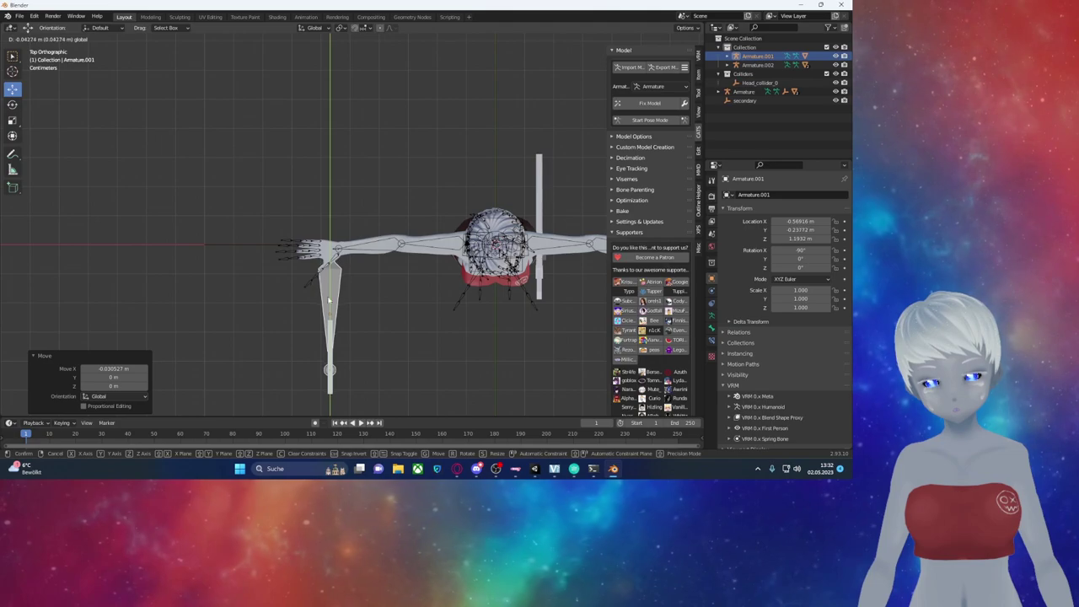
{"action": "left_click", "coordinate": [329, 300]}
{"action": "mouse_move", "coordinate": [329, 299]}
{"action": "middle_mouse_down"}
{"action": "mouse_move", "coordinate": [331, 219]}
{"action": "mouse_move", "coordinate": [342, 266]}
{"action": "middle_mouse_up"}
{"action": "middle_click_drag", "start_coordinate": [351, 315], "coordinate": [464, 190]}
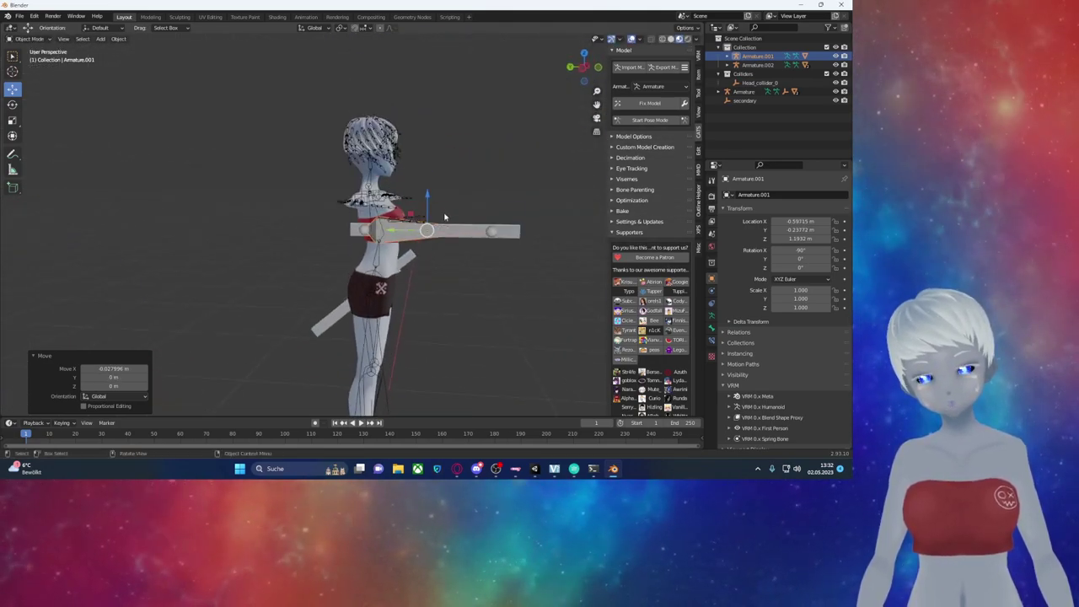
Step: Raise Armature.001 slightly along Z, cancelling a further Y move
{"action": "key", "text": "g"}
{"action": "key", "text": "z"}
{"action": "left_click", "coordinate": [467, 177]}
{"action": "mouse_move", "coordinate": [467, 177]}
{"action": "middle_mouse_down"}
{"action": "mouse_move", "coordinate": [397, 253]}
{"action": "mouse_move", "coordinate": [474, 197]}
{"action": "mouse_move", "coordinate": [454, 202]}
{"action": "middle_mouse_up"}
{"action": "key", "text": "g"}
{"action": "key", "text": "y"}
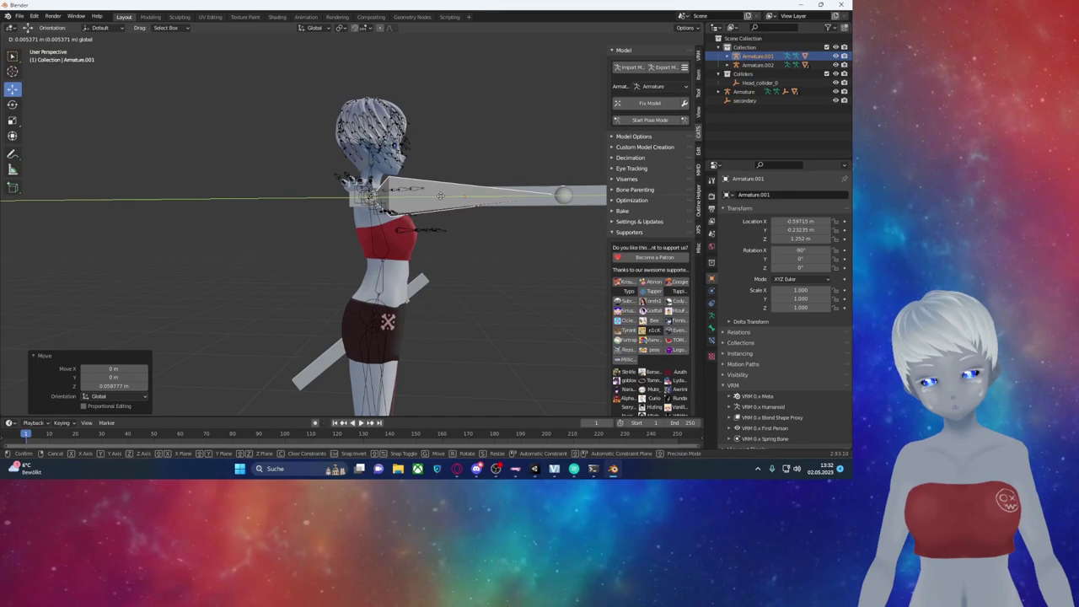
{"action": "right_click", "coordinate": [436, 195]}
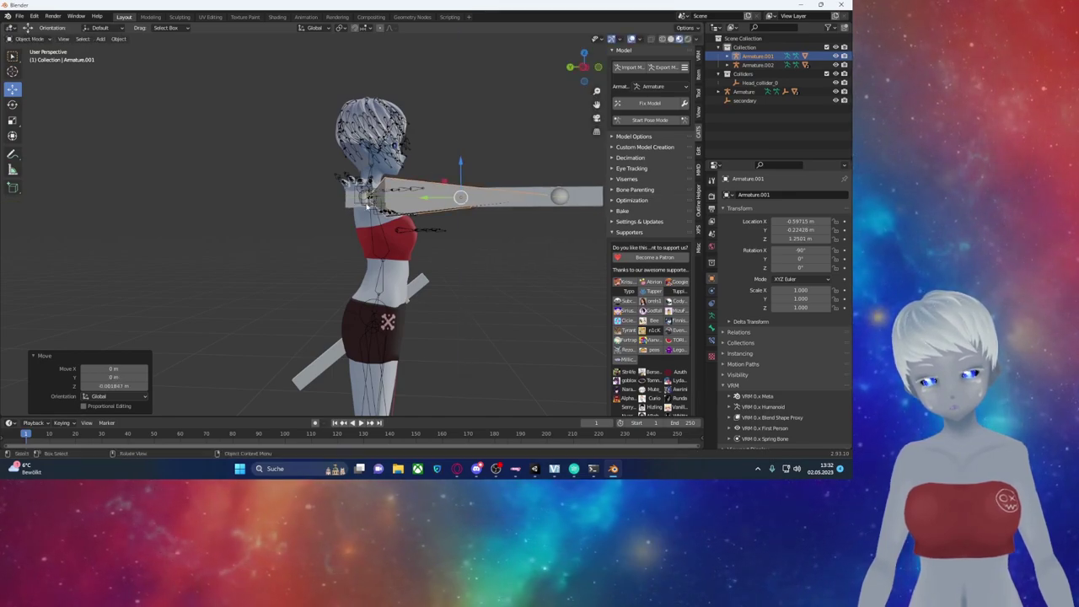
Step: Shift Armature.001's bone along Y in Edit Mode, leaving the object at Y -0.22429, Z 1.2501
{"action": "left_click", "coordinate": [403, 192]}
{"action": "left_click", "coordinate": [450, 193]}
{"action": "key", "text": "Tab"}
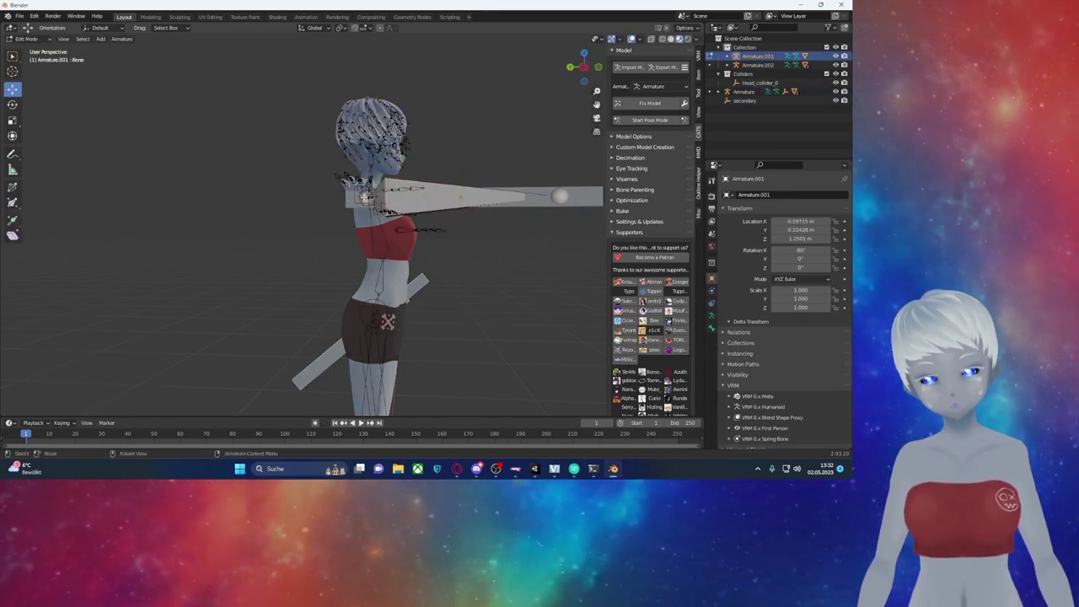
{"action": "scroll", "coordinate": [367, 197], "scroll_direction": "up", "scroll_amount": 3}
{"action": "scroll", "coordinate": [362, 168], "scroll_direction": "up", "scroll_amount": 1}
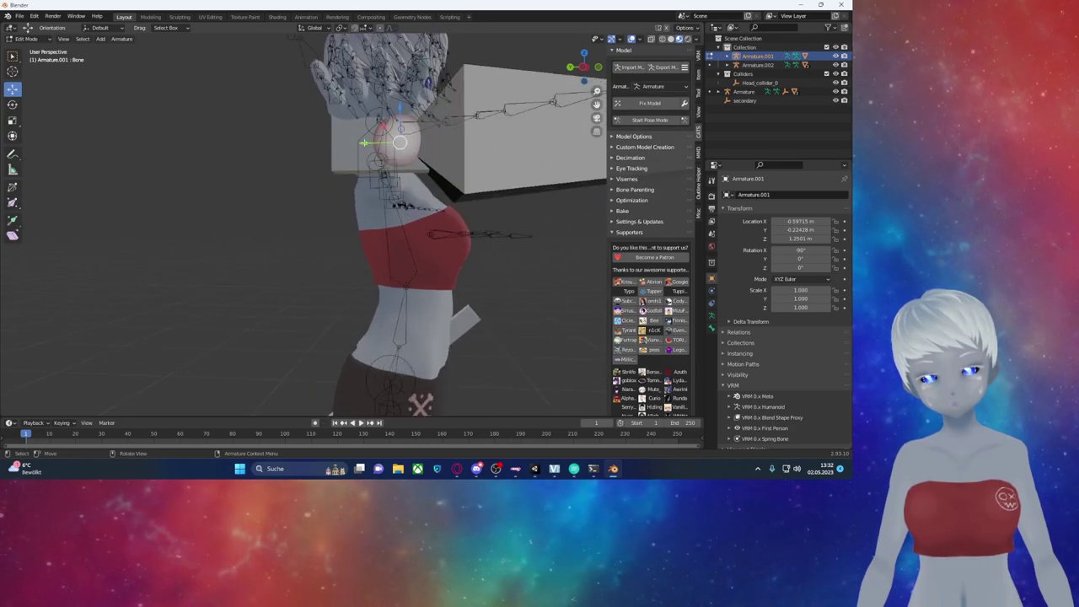
{"action": "key", "text": "g"}
{"action": "key", "text": "y"}
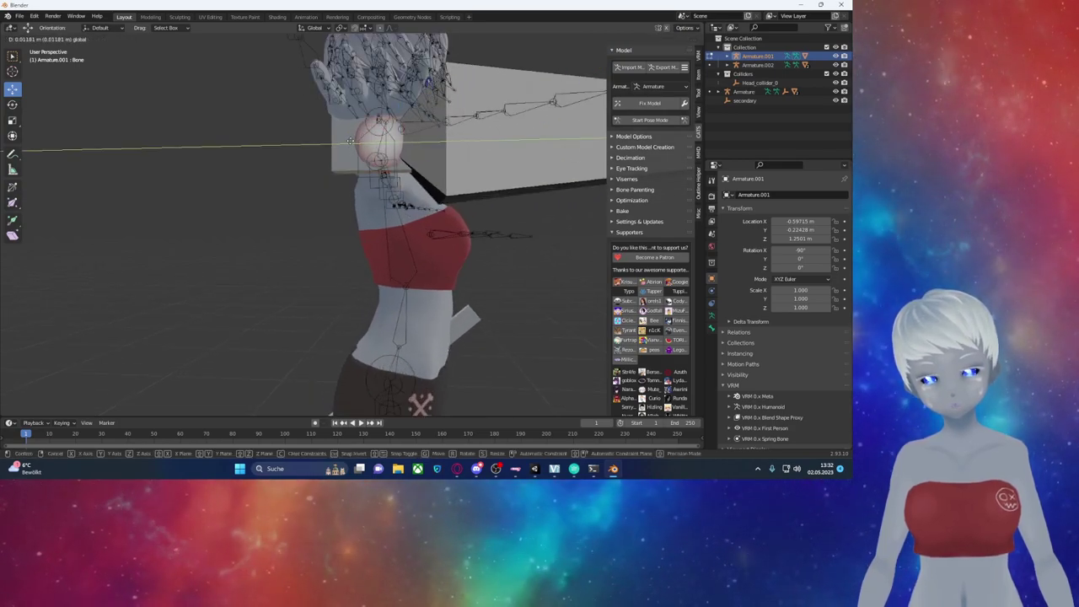
{"action": "left_click", "coordinate": [350, 141]}
{"action": "middle_click_drag", "start_coordinate": [350, 140], "coordinate": [393, 183]}
{"action": "key", "text": "Tab"}
{"action": "scroll", "coordinate": [396, 220], "scroll_direction": "down", "scroll_amount": 3}
{"action": "scroll", "coordinate": [418, 247], "scroll_direction": "down", "scroll_amount": 2}
{"action": "middle_click_drag", "start_coordinate": [418, 247], "coordinate": [435, 247]}
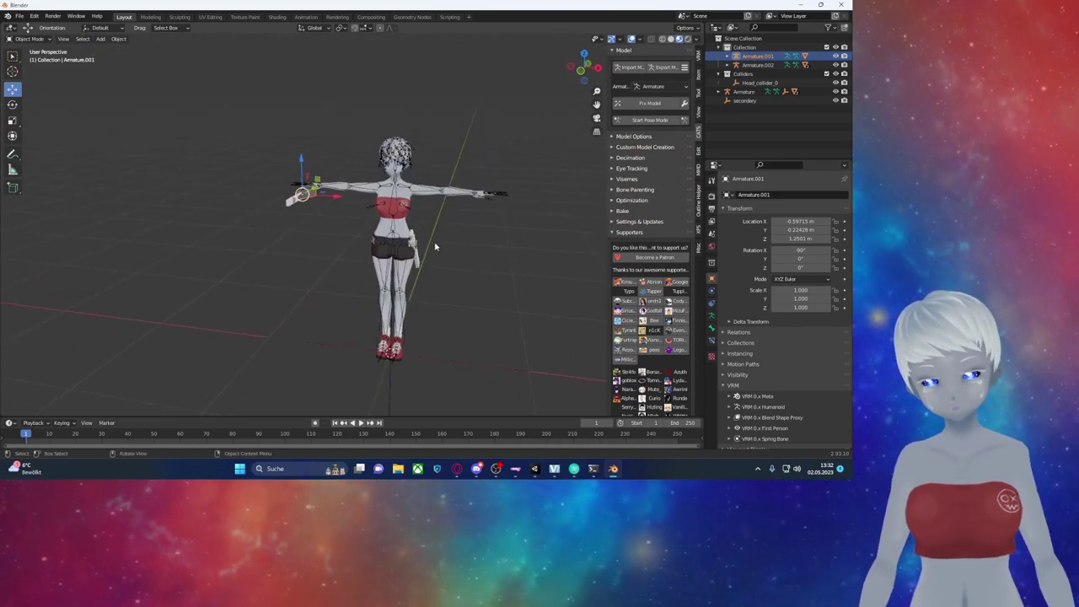
Step: Save the project as a .blend file and collapse Armature.001 and Armature.002 in the Outliner
{"action": "key", "text": "ctrl+s"}
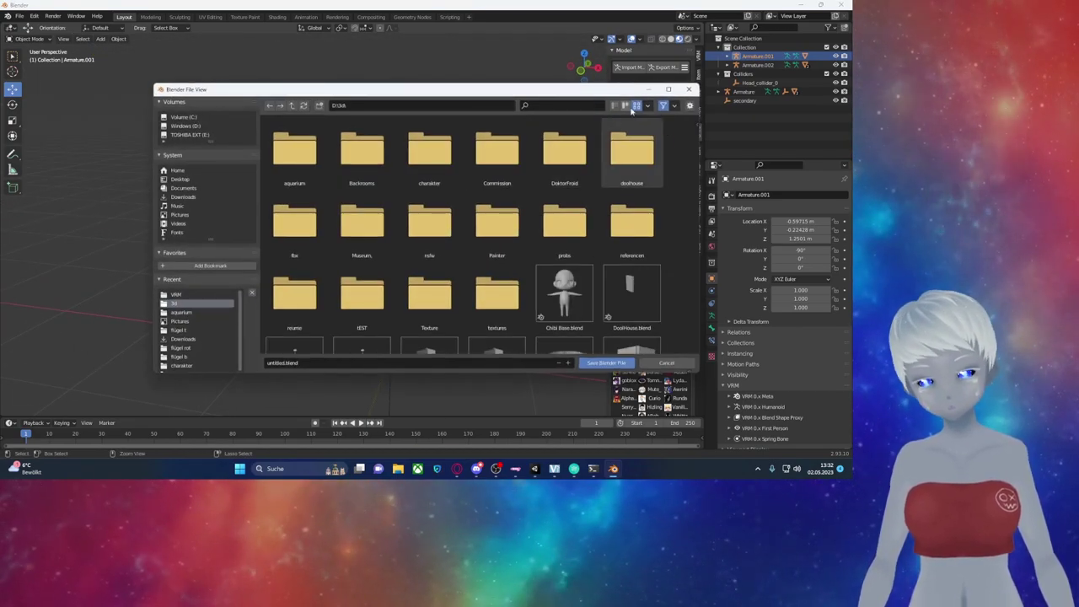
{"action": "left_click", "coordinate": [305, 364]}
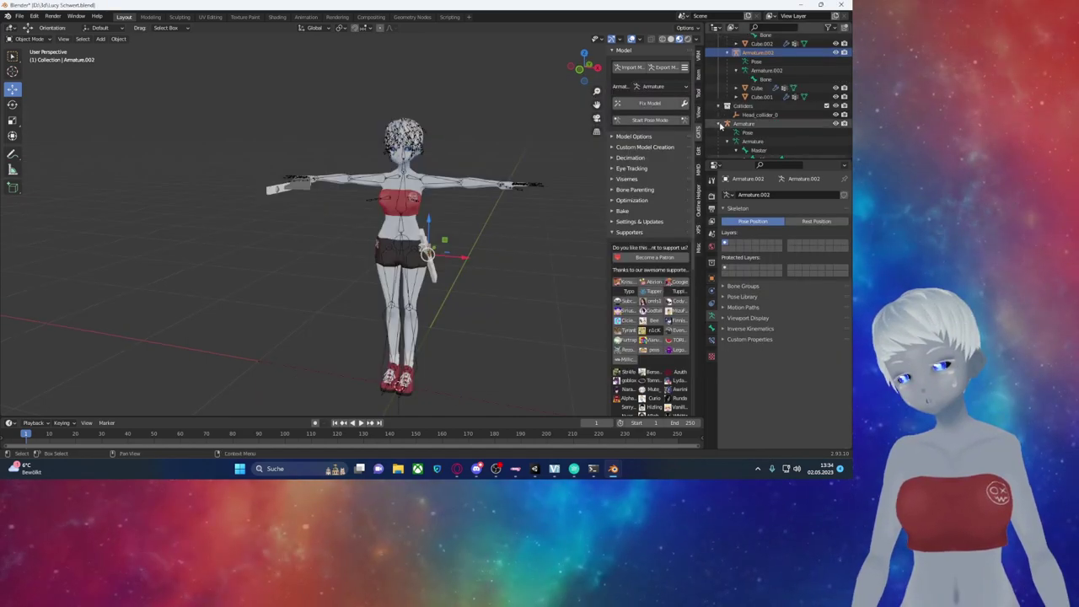
{"action": "left_click", "coordinate": [727, 56]}
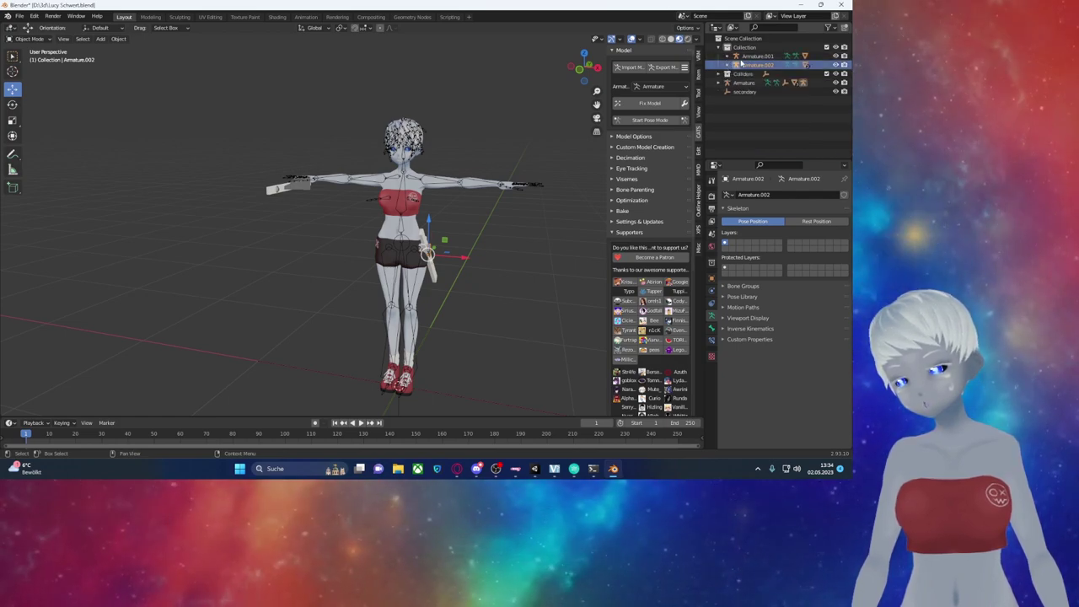
{"action": "left_click", "coordinate": [727, 65]}
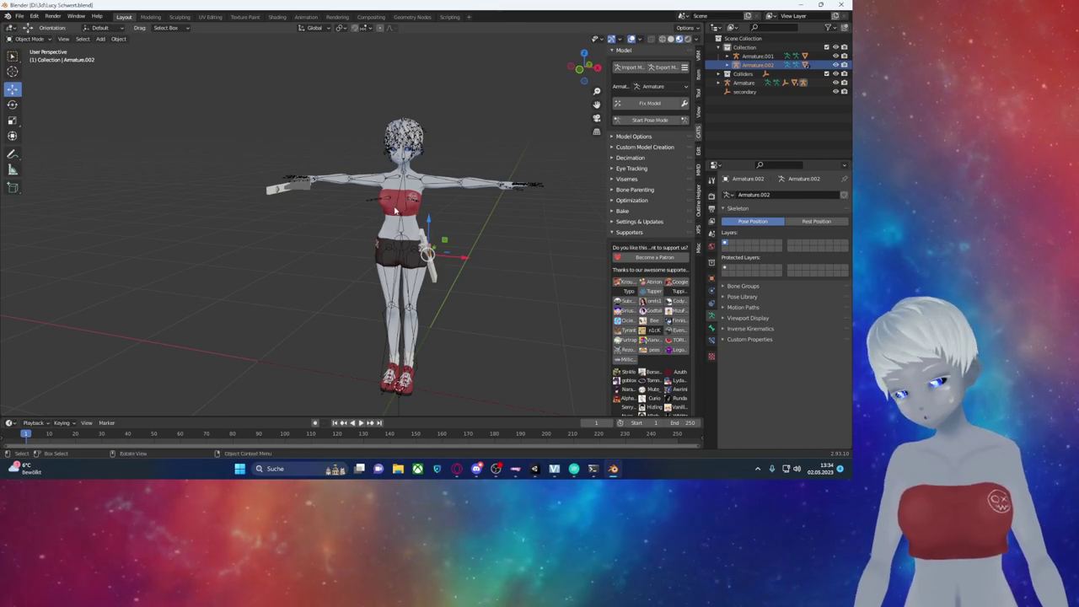
Step: Preview the avatar in VSeeFace, then open the main Armature in Edit Mode
{"action": "left_click", "coordinate": [555, 470]}
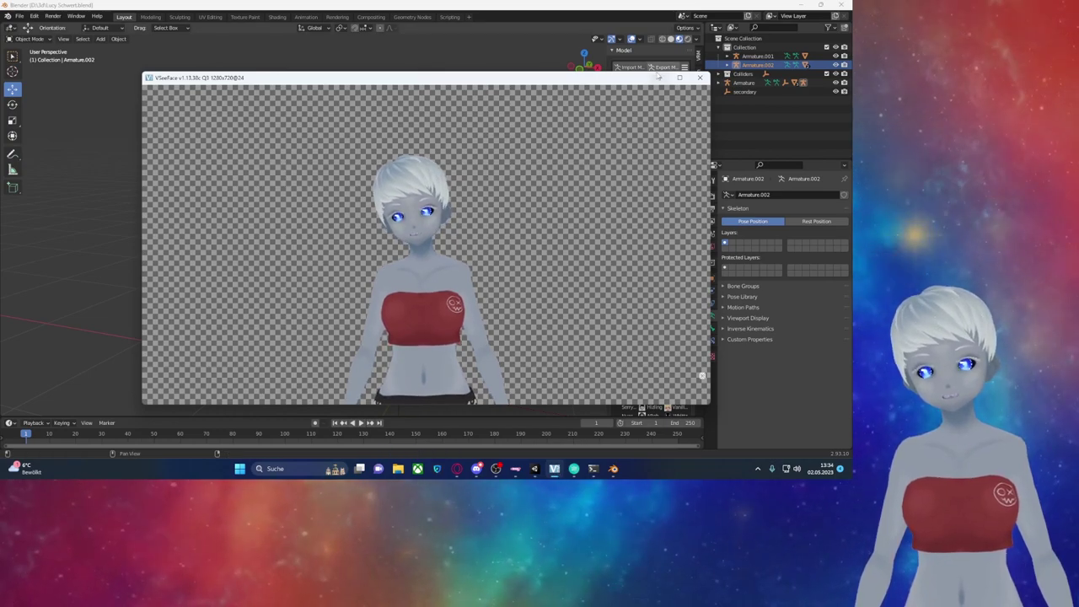
{"action": "left_click", "coordinate": [555, 470]}
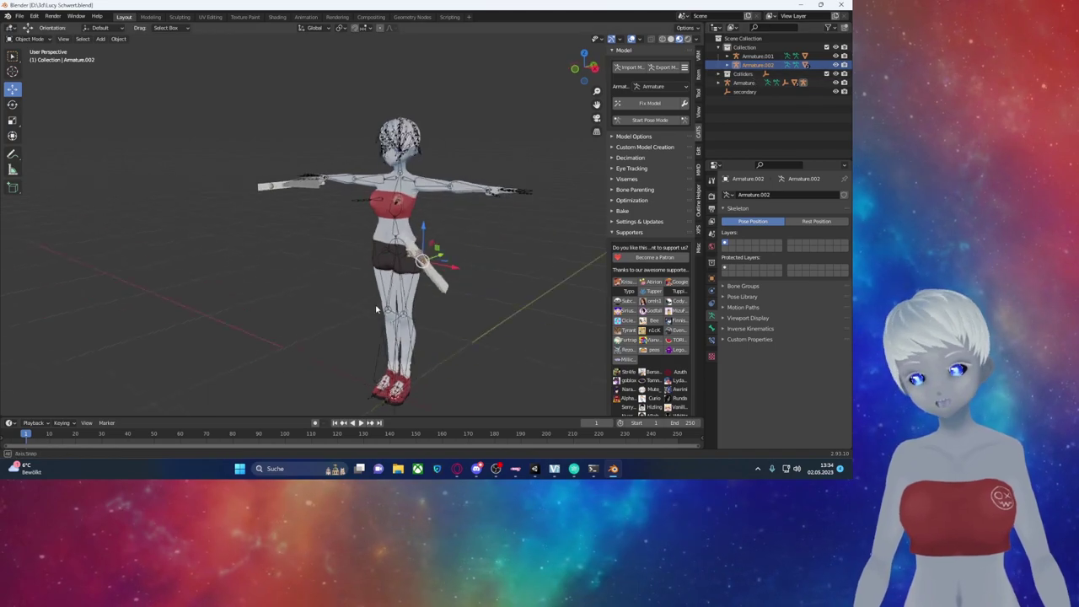
{"action": "mouse_move", "coordinate": [489, 278]}
{"action": "middle_mouse_down"}
{"action": "mouse_move", "coordinate": [515, 281]}
{"action": "mouse_move", "coordinate": [470, 202]}
{"action": "middle_mouse_up"}
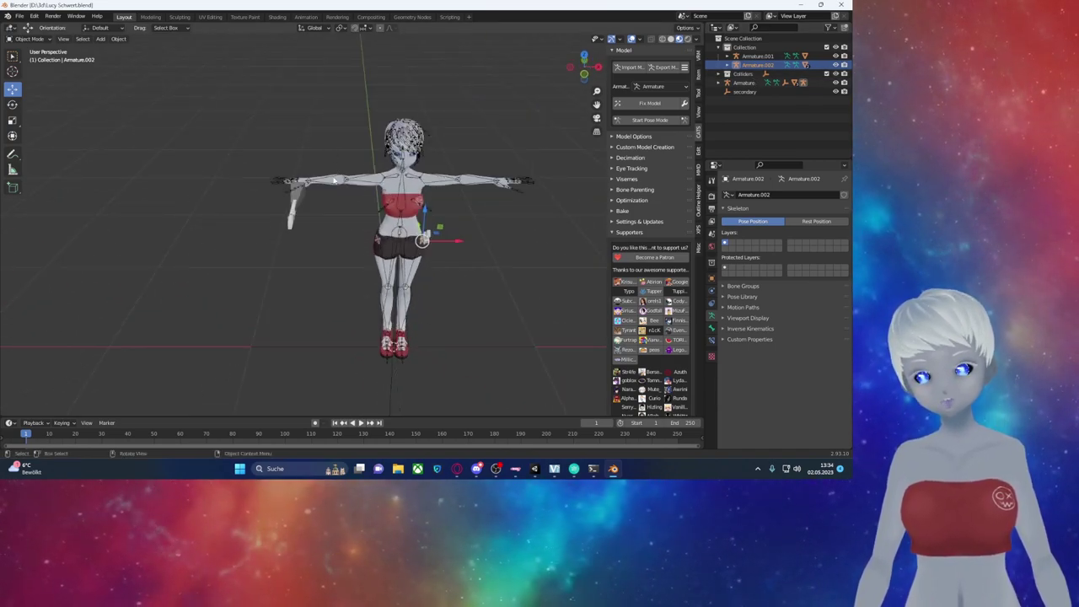
{"action": "left_click", "coordinate": [334, 180]}
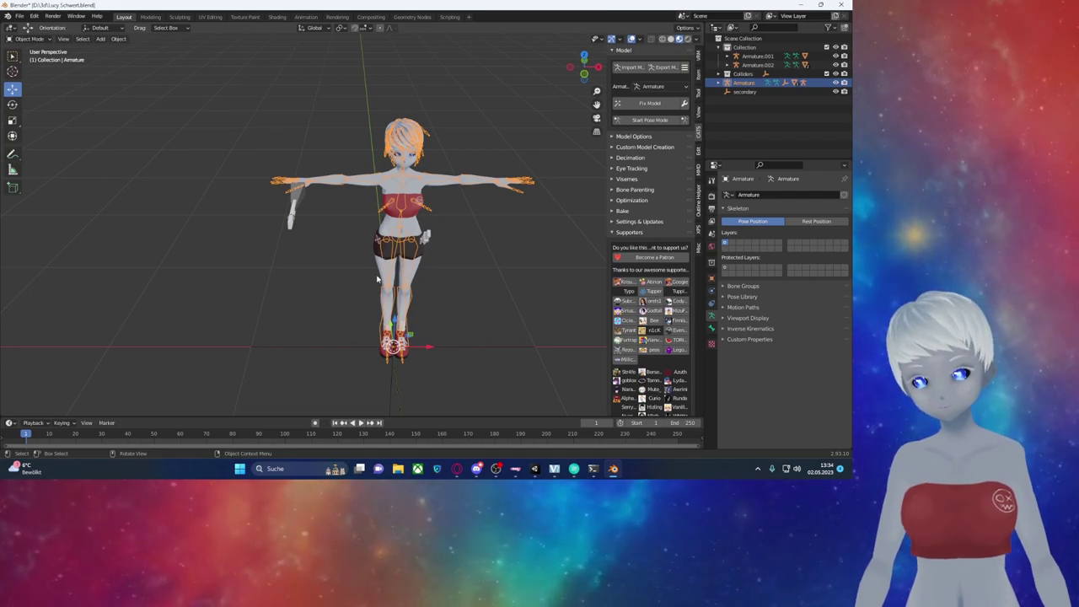
{"action": "key", "text": "Tab"}
Step: Try extruding and stretching the right elbow bone, undoing both attempts
{"action": "middle_click_drag", "start_coordinate": [405, 270], "coordinate": [443, 243]}
{"action": "scroll", "coordinate": [444, 243], "scroll_direction": "up", "scroll_amount": 2}
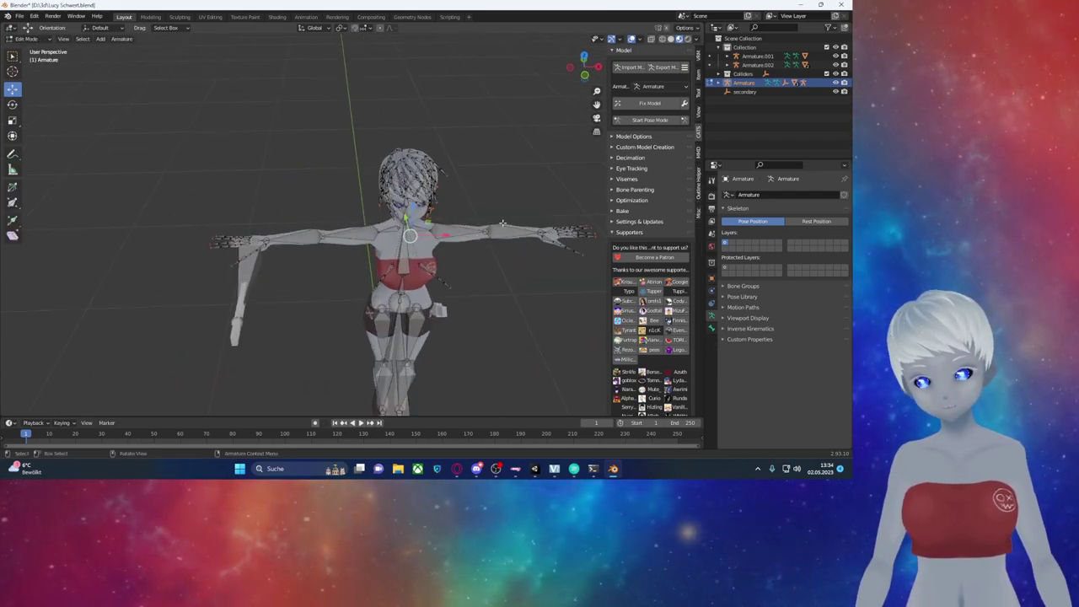
{"action": "scroll", "coordinate": [350, 233], "scroll_direction": "up", "scroll_amount": 4}
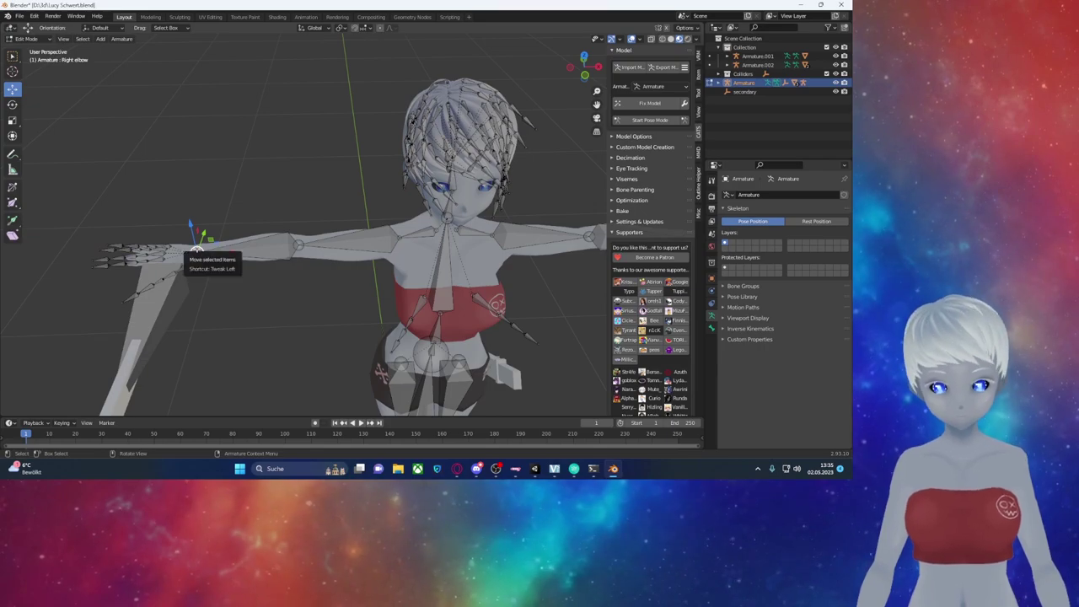
{"action": "key", "text": "e"}
{"action": "left_click", "coordinate": [97, 249]}
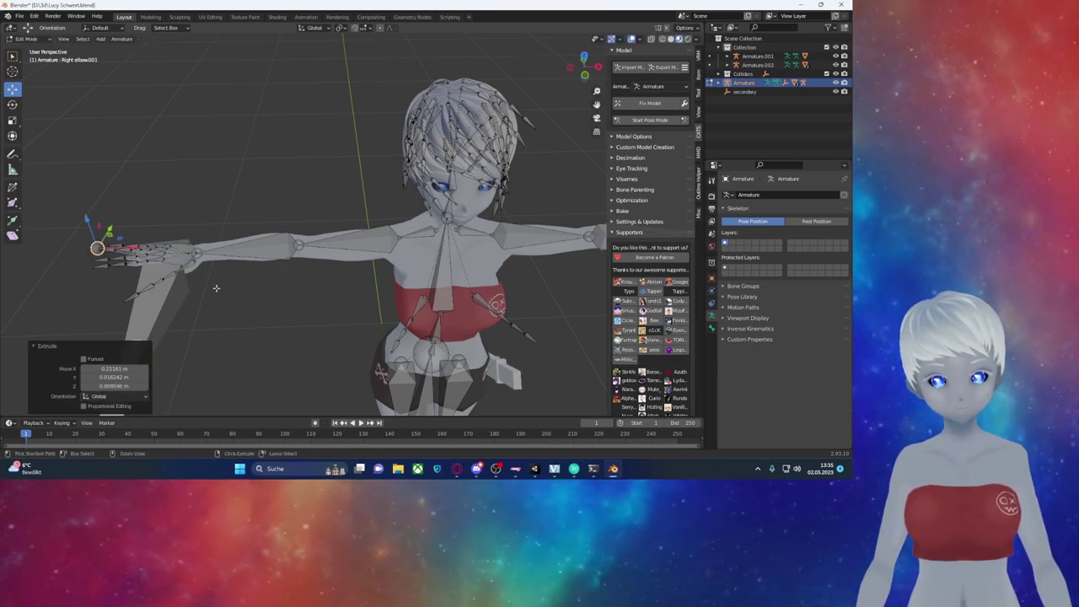
{"action": "key", "text": "ctrl+z"}
{"action": "left_click_drag", "start_coordinate": [221, 252], "coordinate": [124, 253]}
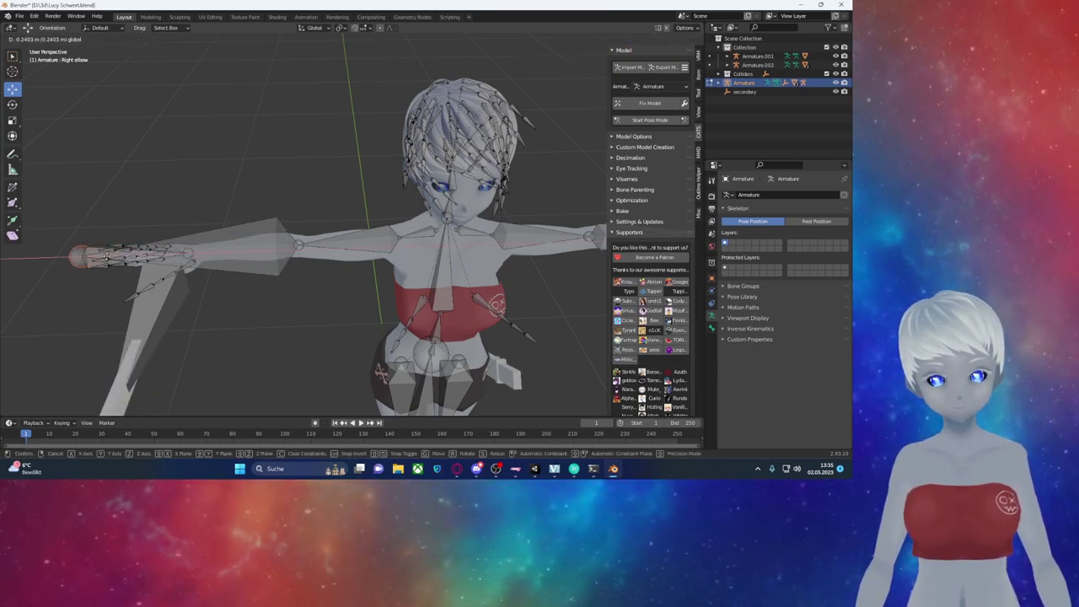
{"action": "left_click", "coordinate": [105, 256]}
{"action": "key", "text": "ctrl+z"}
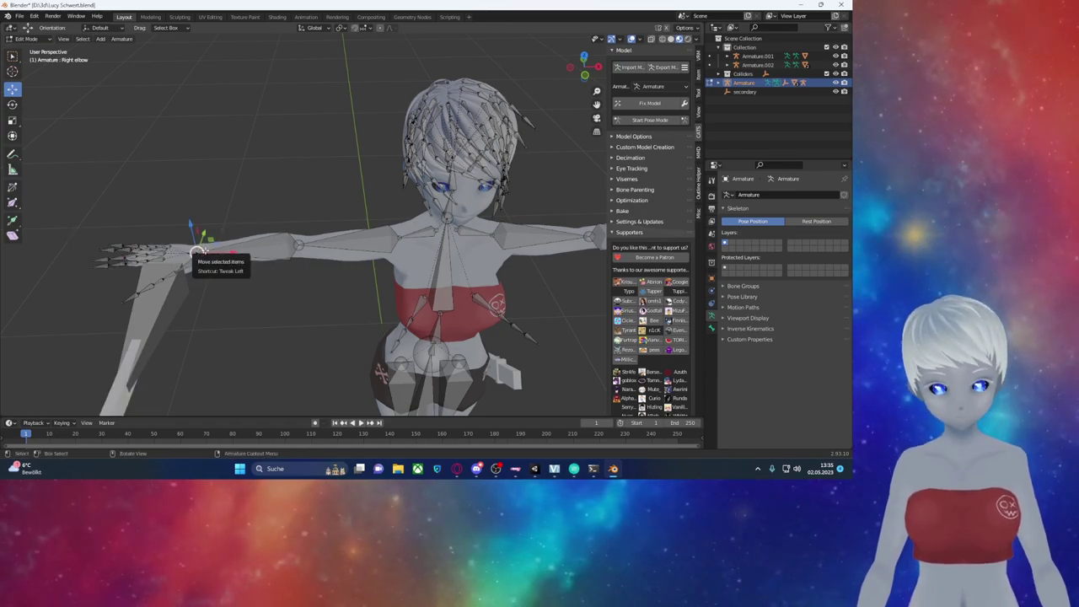
Step: Extrude a new bone from the right elbow tip -0.25 m along X
{"action": "key", "text": "e"}
{"action": "key", "text": "x"}
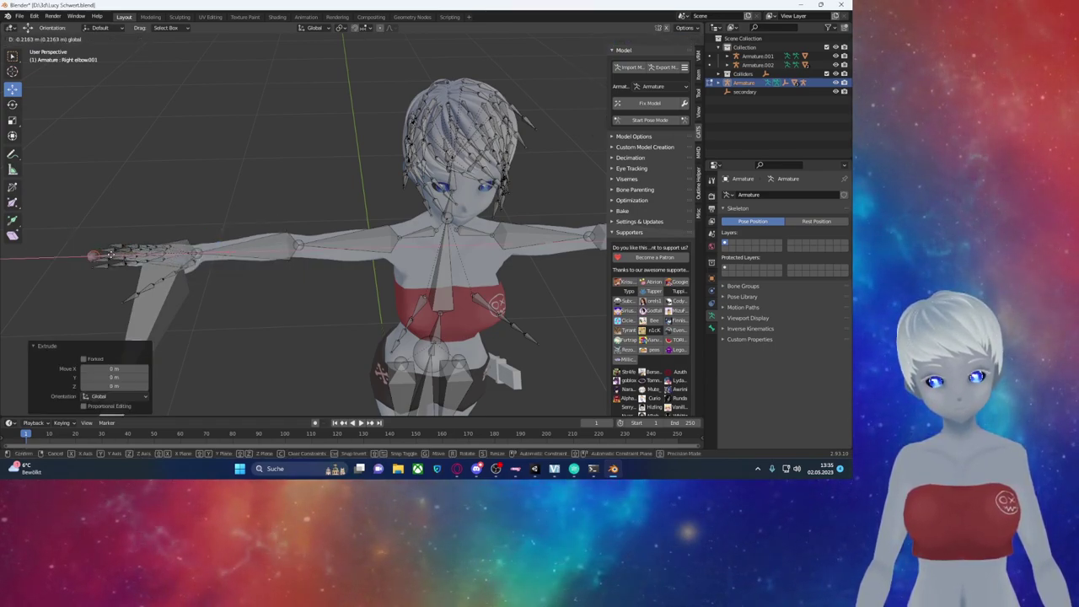
{"action": "left_click", "coordinate": [98, 254]}
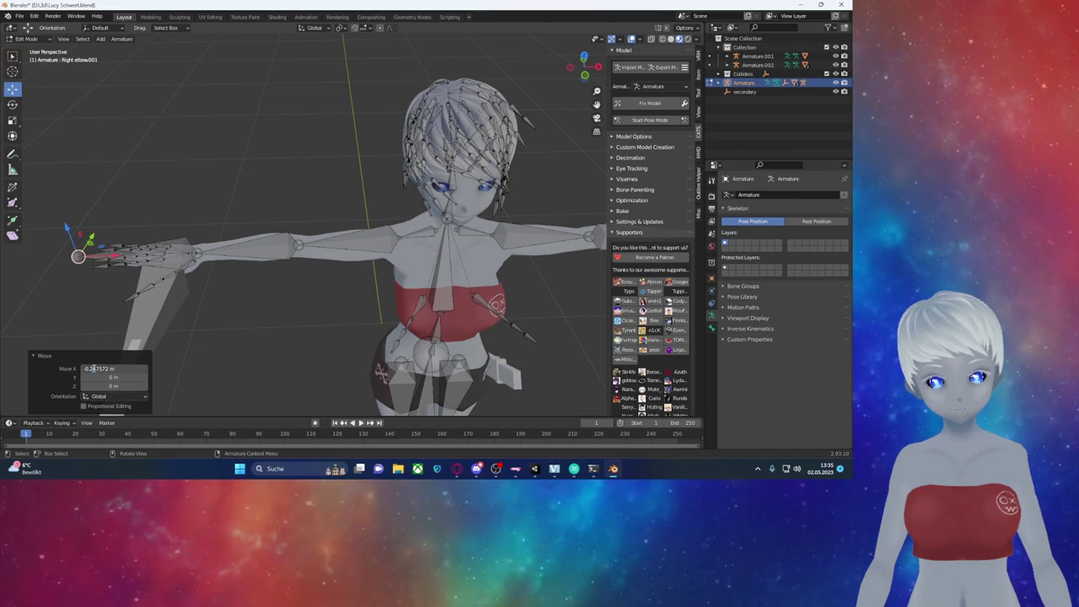
{"action": "type", "text": "-0.25"}
{"action": "key", "text": "Return"}
Step: Extrude Left elbow.001 from the left elbow tip 0.25 m along X
{"action": "mouse_move", "coordinate": [196, 364]}
{"action": "middle_mouse_down"}
{"action": "mouse_move", "coordinate": [329, 282]}
{"action": "mouse_move", "coordinate": [441, 238]}
{"action": "middle_mouse_up"}
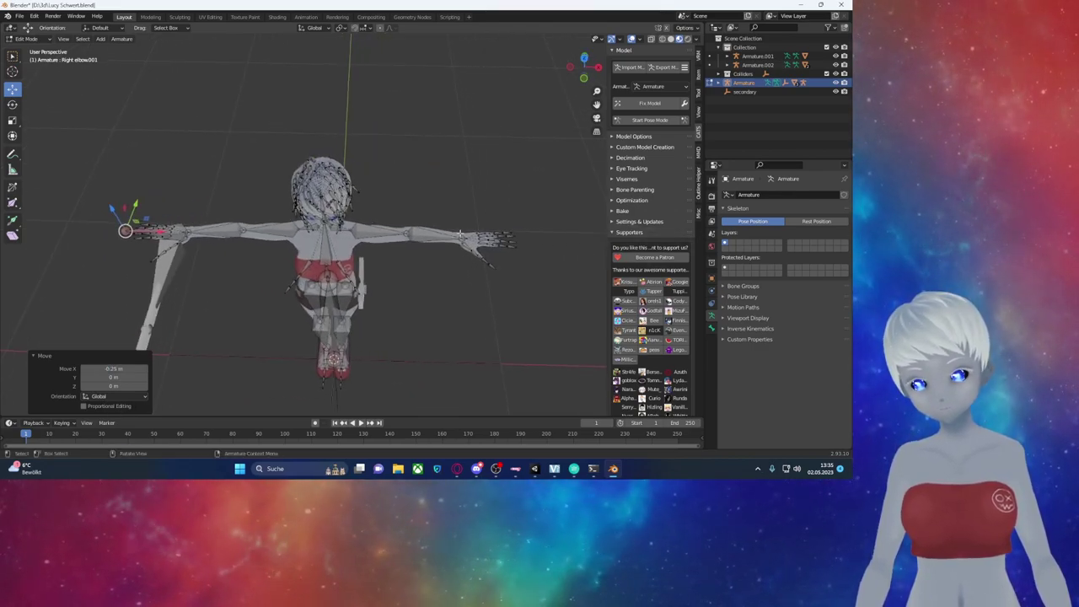
{"action": "left_click", "coordinate": [461, 235]}
{"action": "key", "text": "e"}
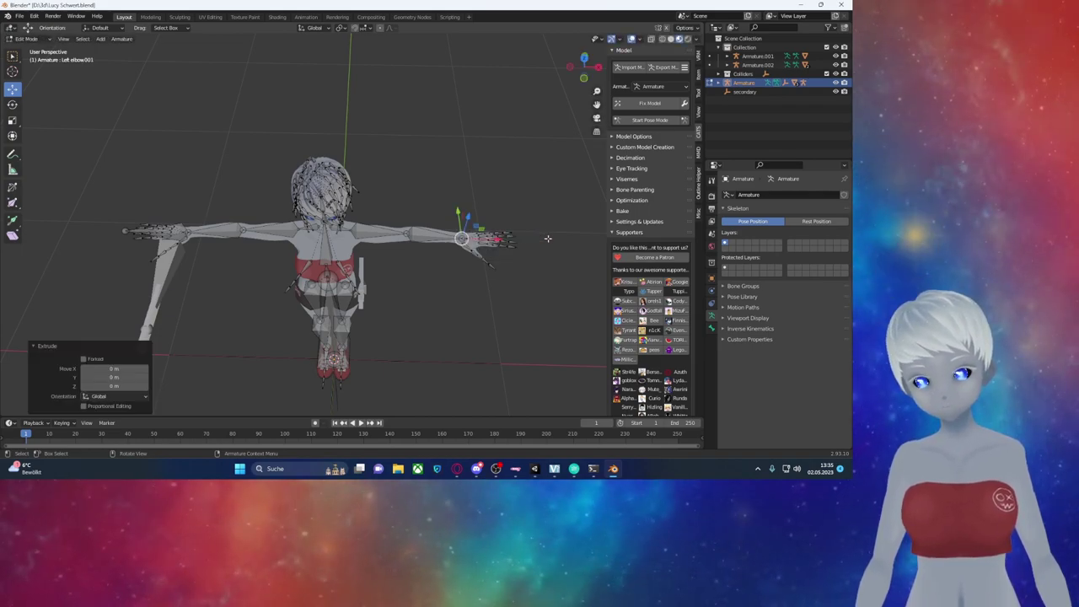
{"action": "left_click_drag", "start_coordinate": [497, 240], "coordinate": [556, 240]}
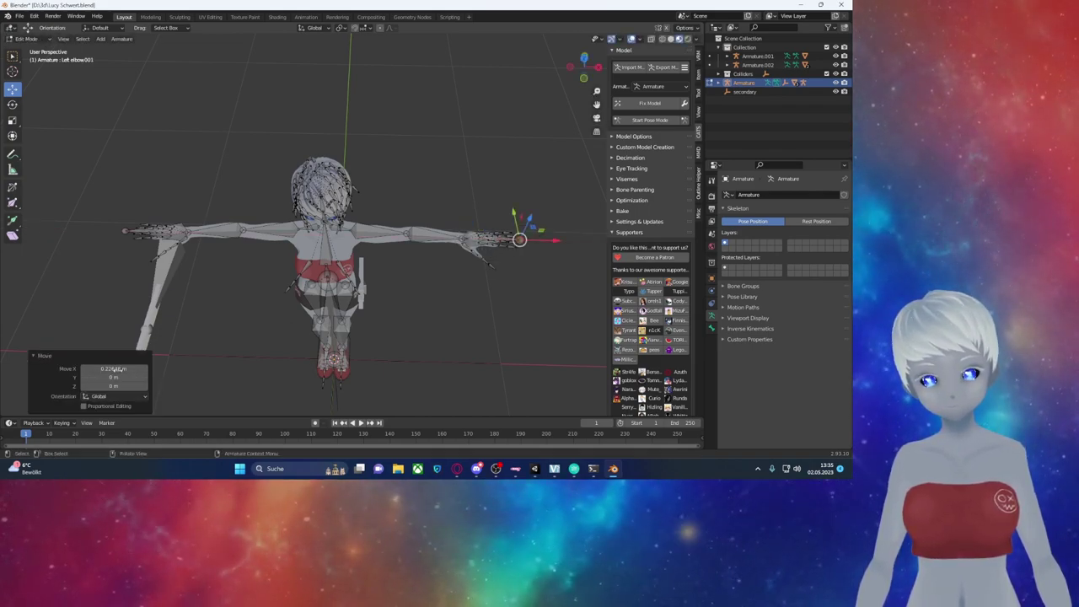
{"action": "type", "text": "0.25"}
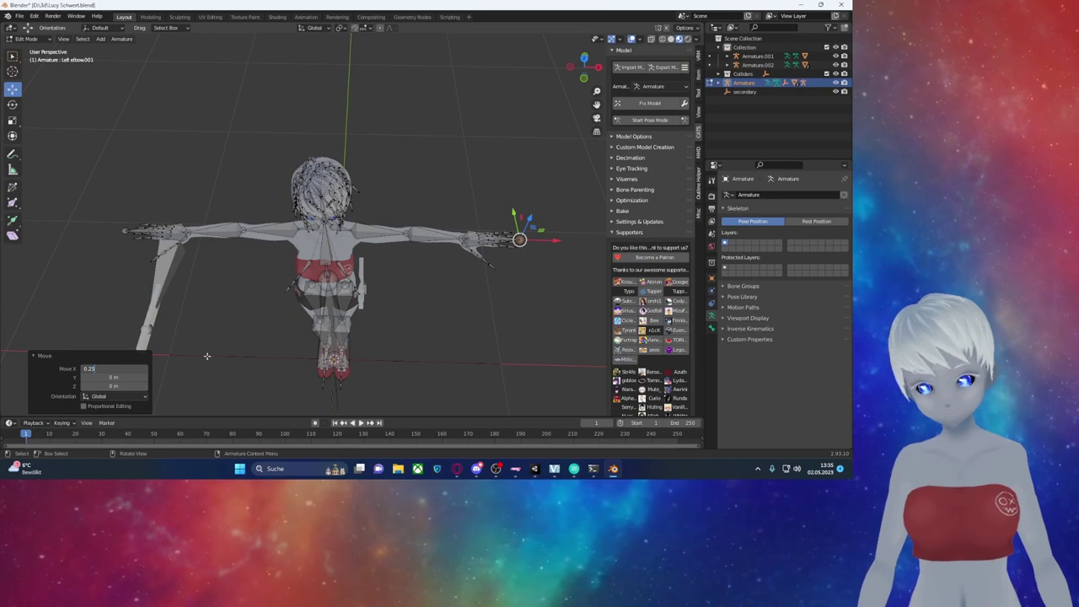
{"action": "middle_click_drag", "start_coordinate": [210, 353], "coordinate": [377, 268]}
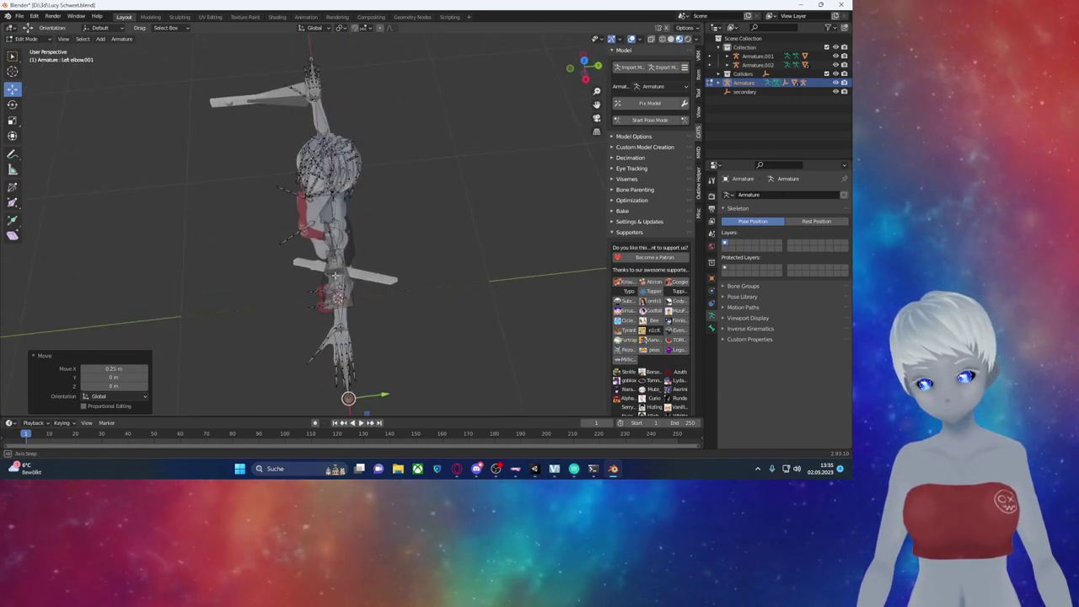
{"action": "left_click", "coordinate": [372, 269]}
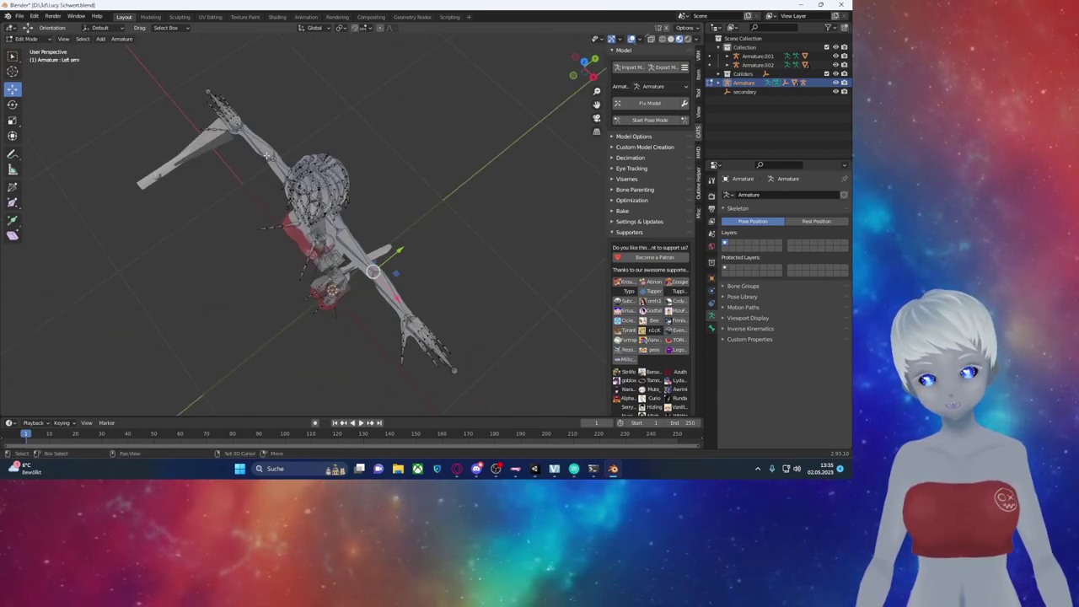
{"action": "left_click", "coordinate": [338, 158]}
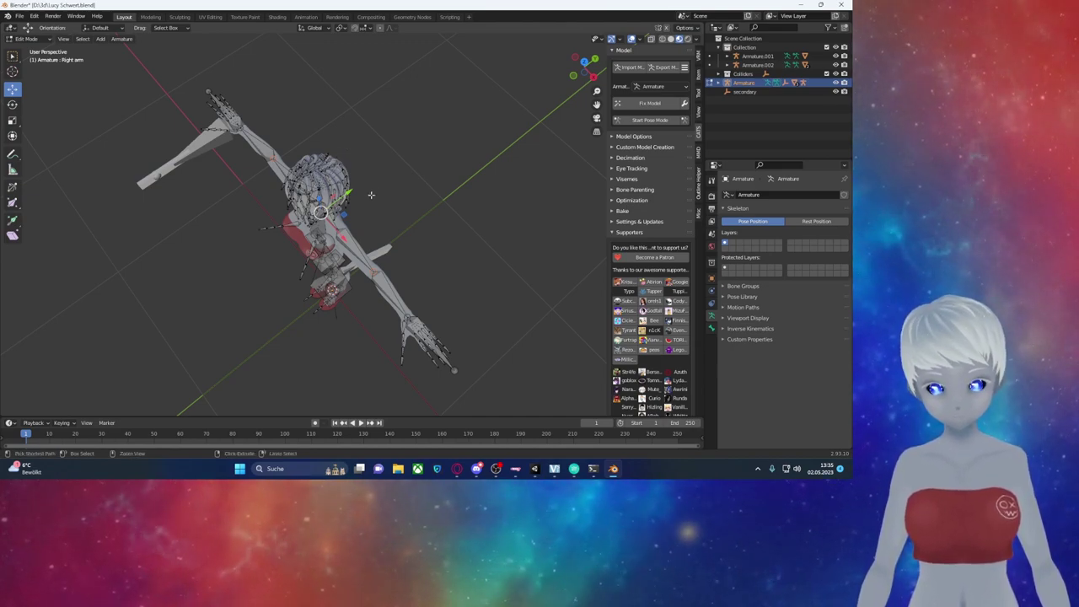
Step: Duplicate a new bone from the right arm and slide it along Y
{"action": "key", "text": "r"}
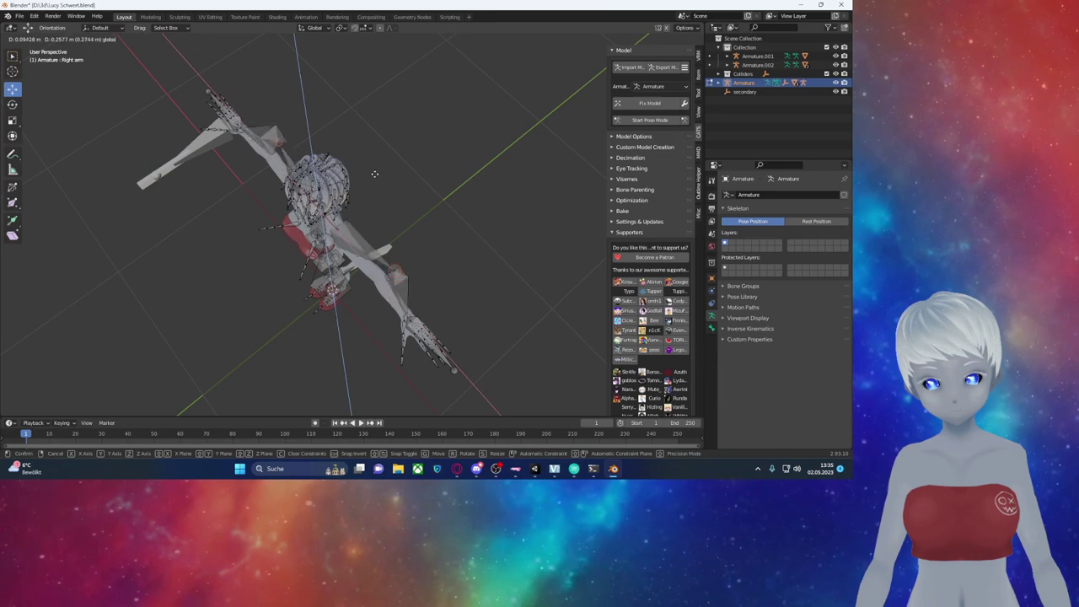
{"action": "left_click", "coordinate": [361, 181]}
{"action": "key", "text": "ctrl+z"}
{"action": "key", "text": "shift+d"}
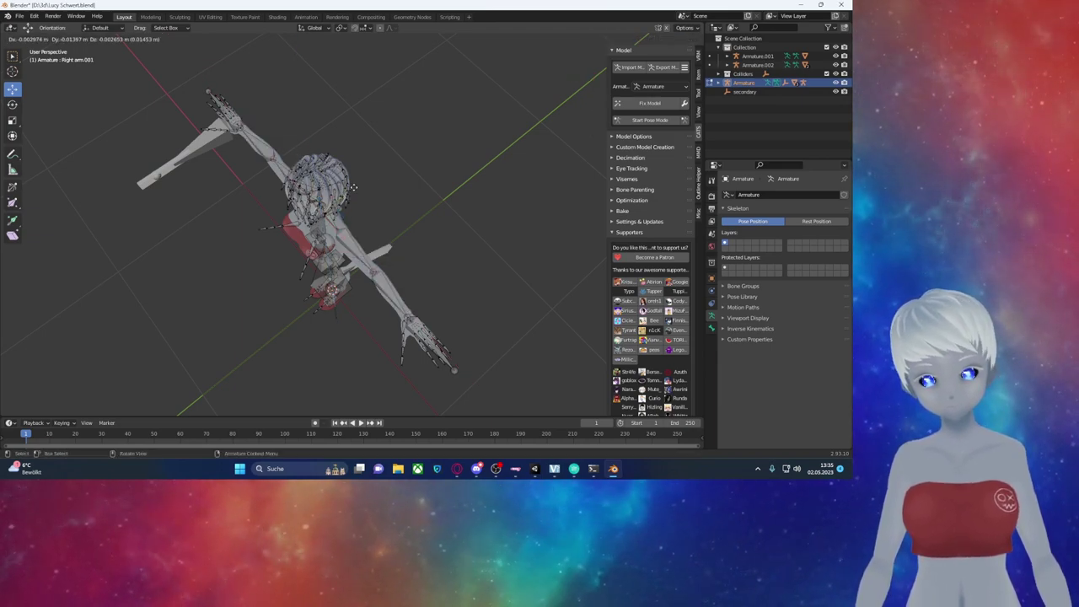
{"action": "key", "text": "Escape"}
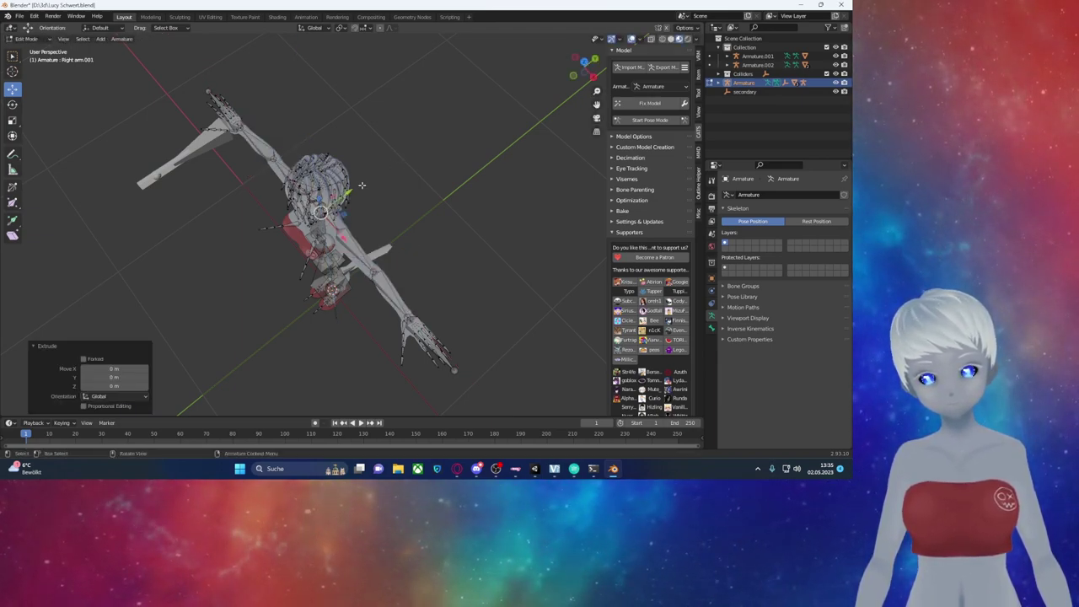
{"action": "key", "text": "g"}
{"action": "key", "text": "y"}
{"action": "left_click", "coordinate": [391, 250]}
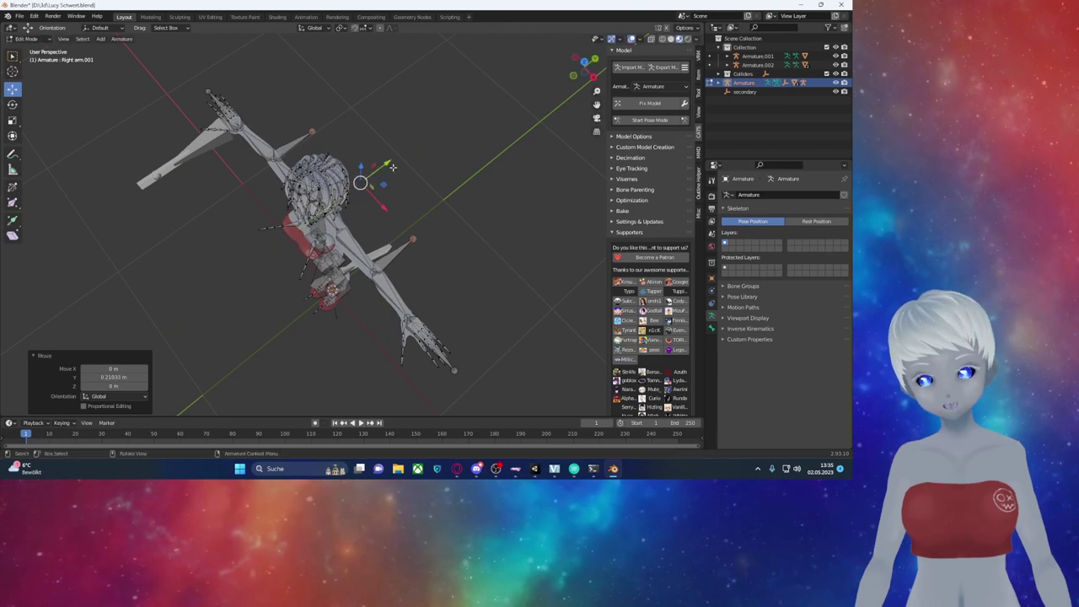
Step: Turn off Deform on both new arm bones and clear the right one's parent
{"action": "left_click", "coordinate": [392, 250]}
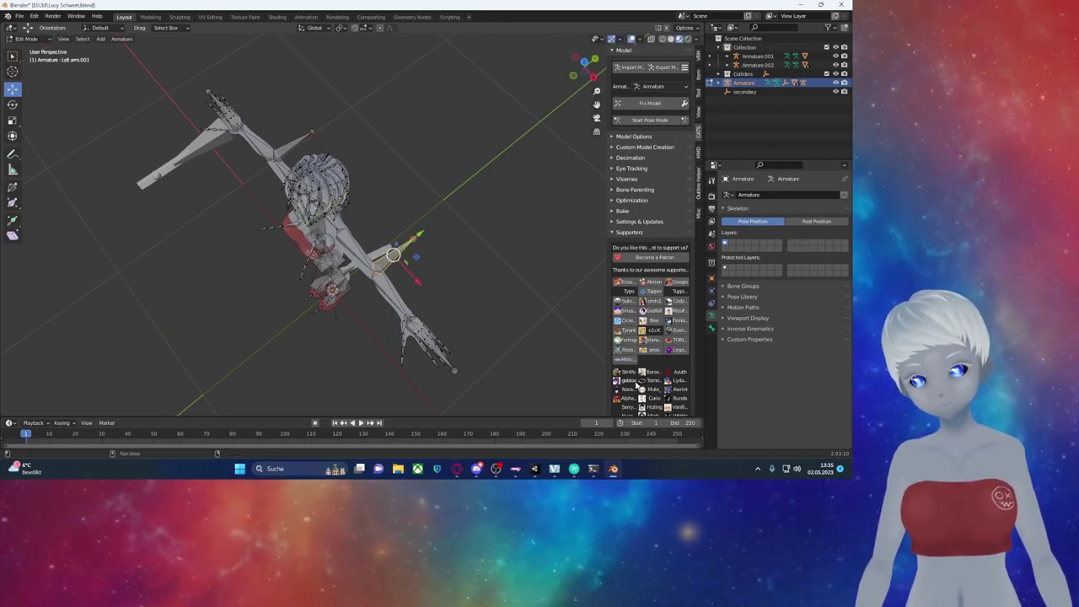
{"action": "left_click", "coordinate": [711, 327]}
{"action": "left_click", "coordinate": [732, 325]}
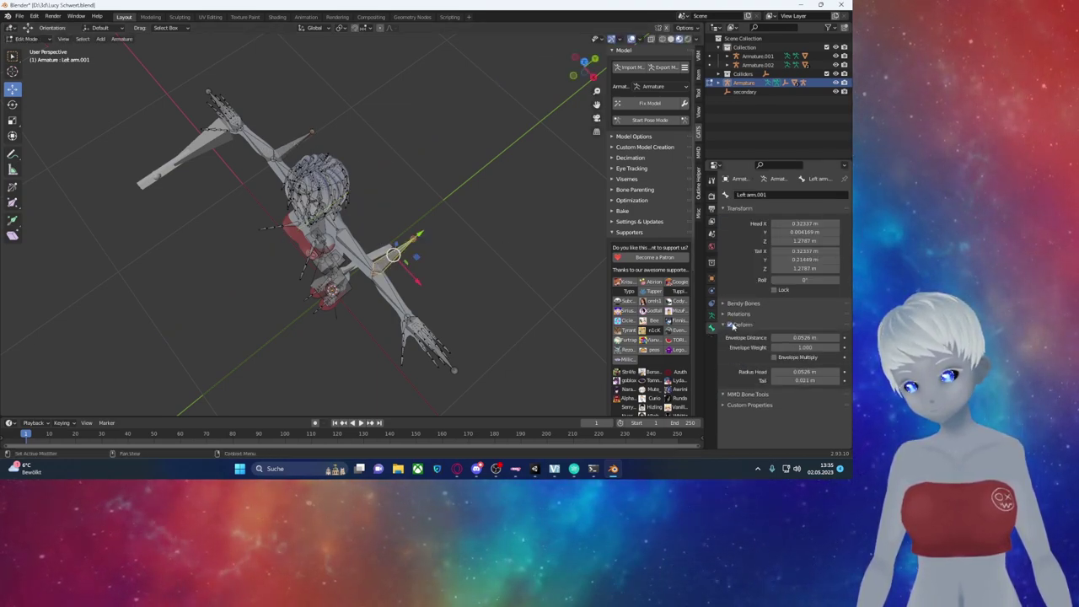
{"action": "left_click", "coordinate": [730, 326]}
{"action": "left_click", "coordinate": [738, 314]}
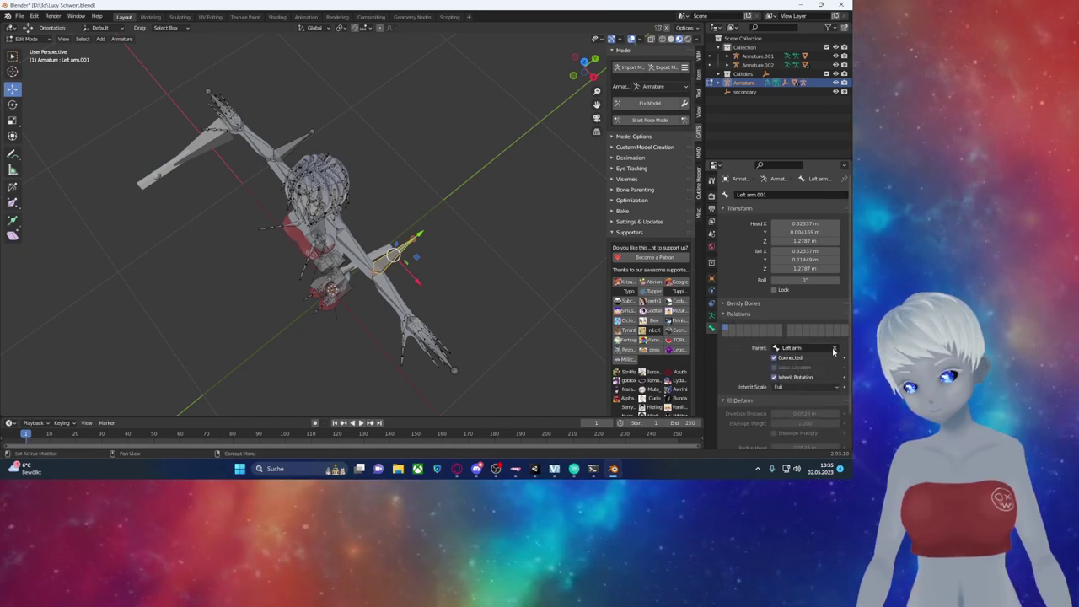
{"action": "left_click", "coordinate": [297, 149]}
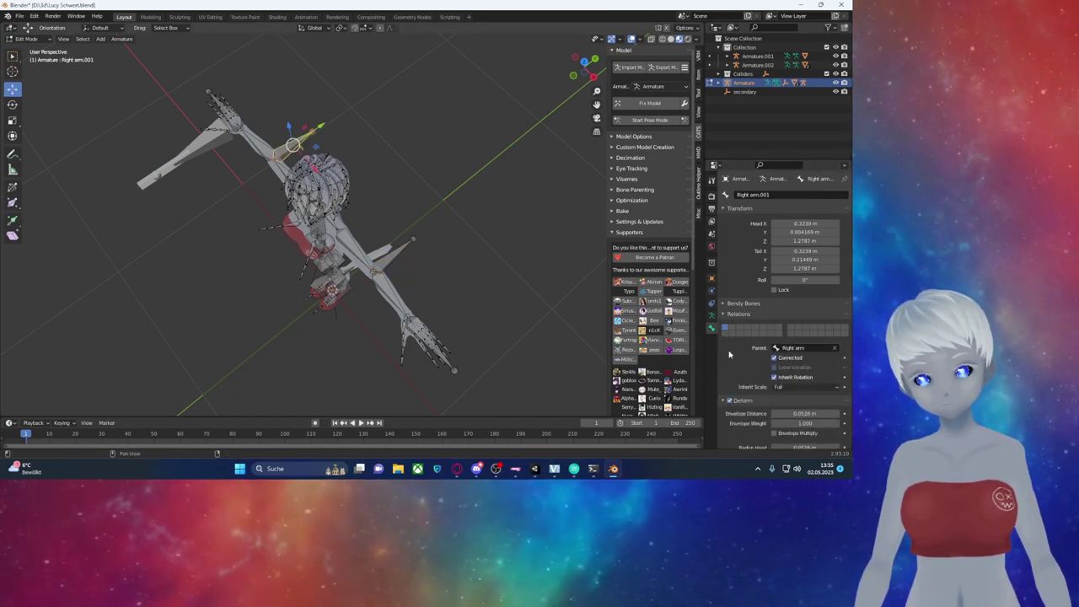
{"action": "left_click", "coordinate": [730, 401]}
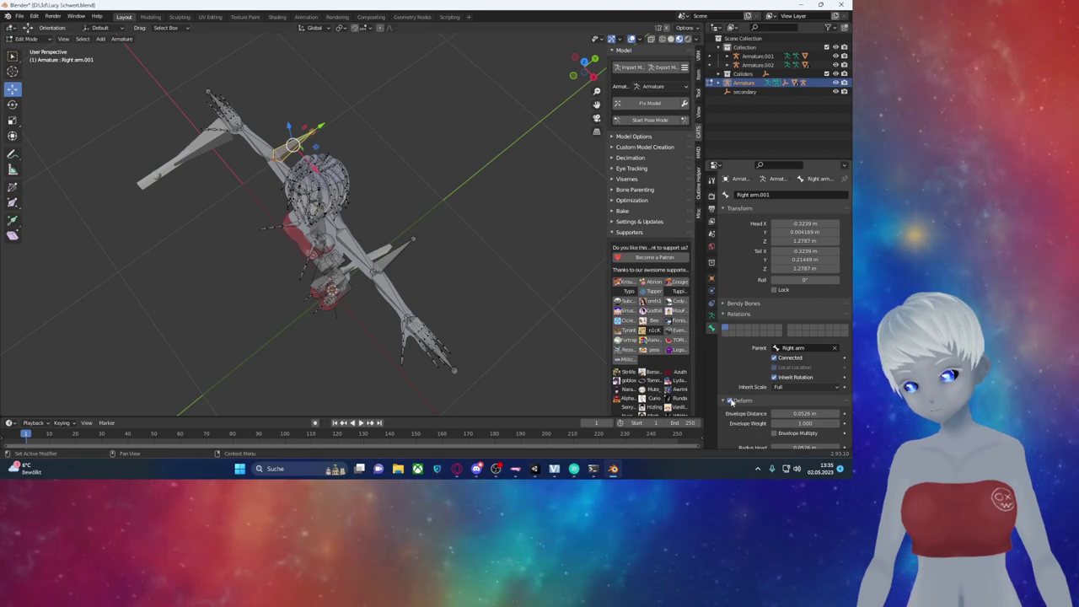
{"action": "left_click", "coordinate": [835, 347]}
{"action": "left_click", "coordinate": [369, 248]}
Step: Move both new arm bones back into their new position
{"action": "mouse_move", "coordinate": [360, 190]}
{"action": "middle_mouse_down"}
{"action": "mouse_move", "coordinate": [373, 176]}
{"action": "mouse_move", "coordinate": [422, 172]}
{"action": "middle_mouse_up"}
{"action": "key", "text": "g"}
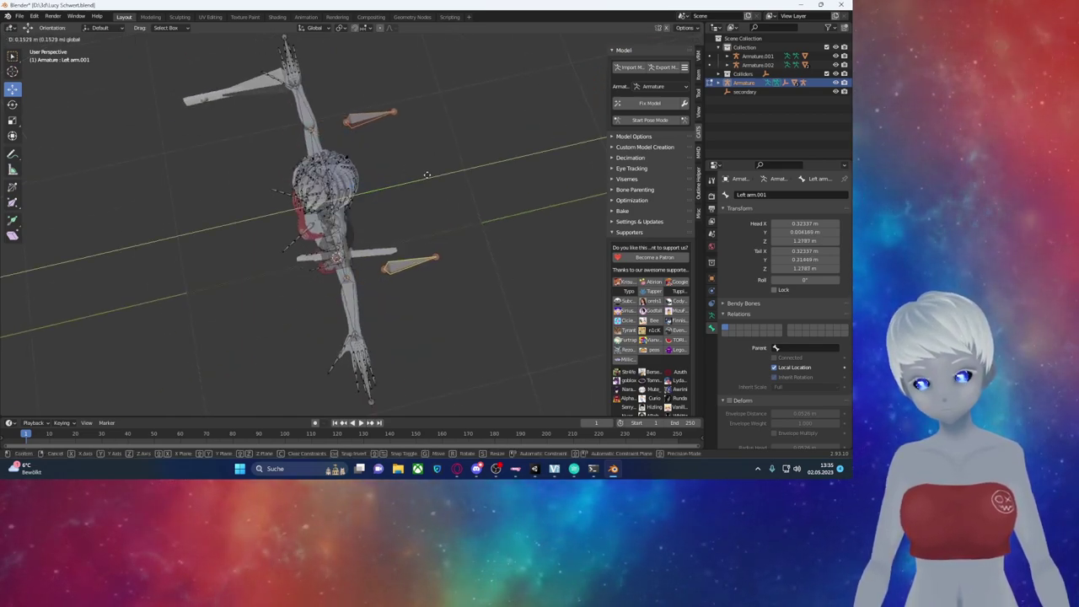
{"action": "left_click", "coordinate": [454, 170]}
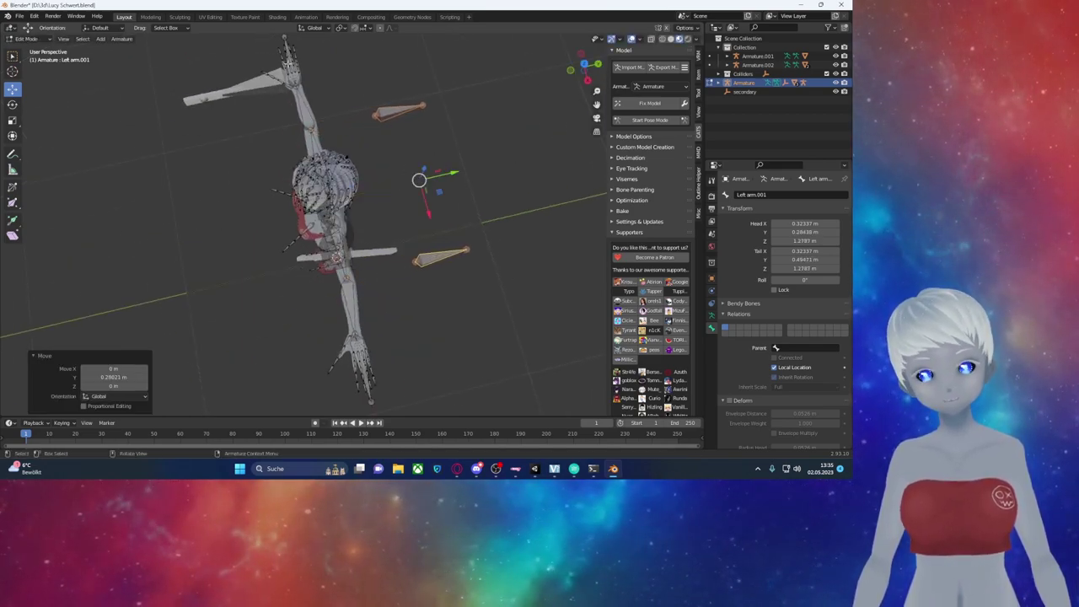
Step: Unparent the Left elbow.001 bone from its elbow bone
{"action": "left_click", "coordinate": [284, 43]}
{"action": "mouse_move", "coordinate": [284, 42]}
{"action": "middle_mouse_down"}
{"action": "mouse_move", "coordinate": [386, 175]}
{"action": "mouse_move", "coordinate": [222, 261]}
{"action": "middle_mouse_up"}
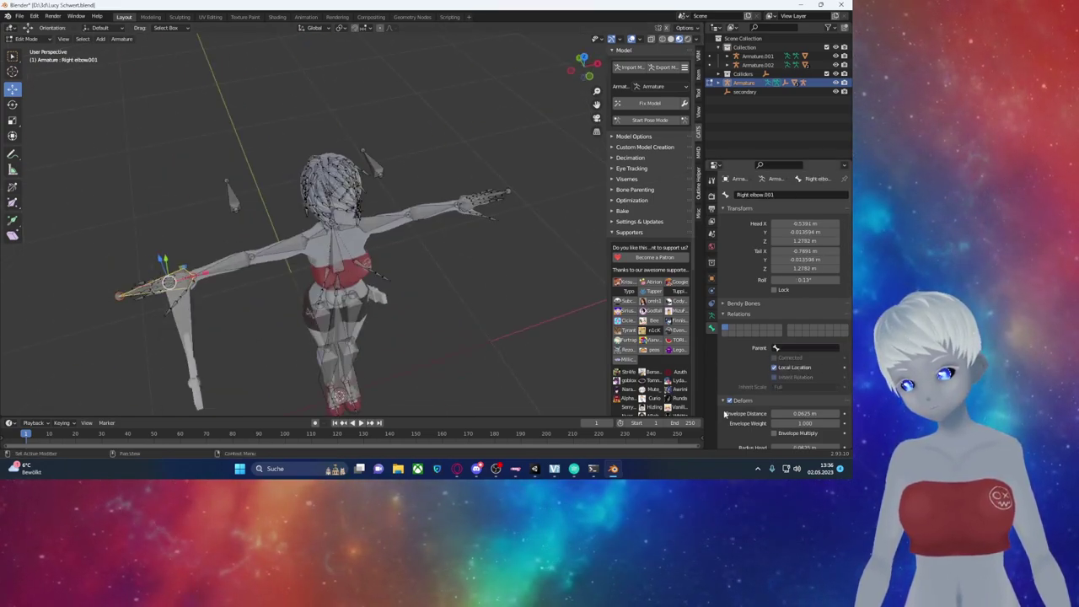
{"action": "left_click", "coordinate": [507, 191]}
{"action": "left_click", "coordinate": [507, 191]}
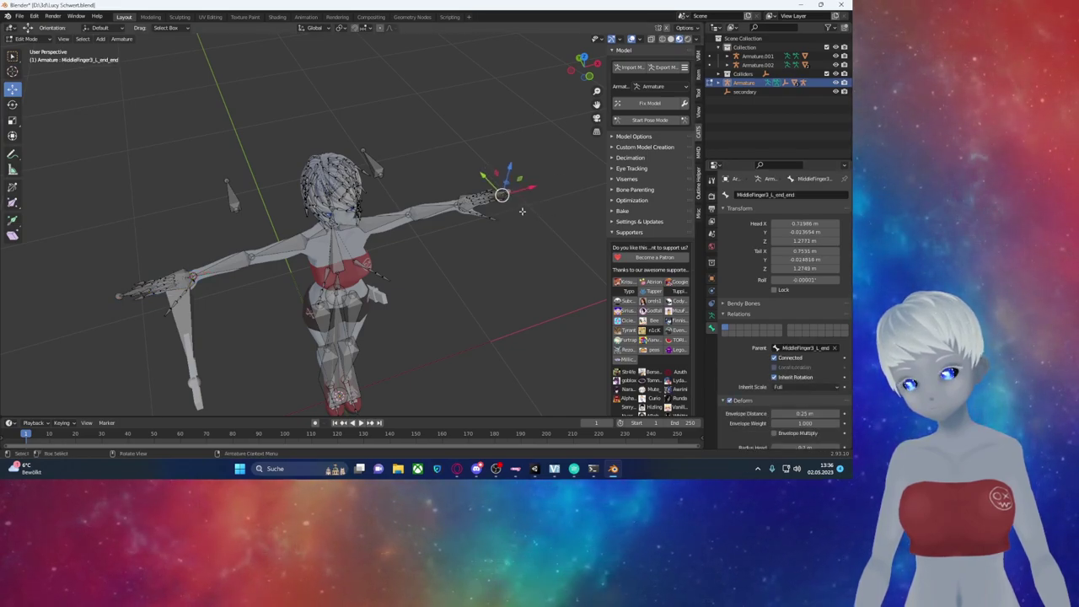
{"action": "left_click", "coordinate": [834, 348]}
{"action": "middle_click_drag", "start_coordinate": [405, 253], "coordinate": [373, 237]}
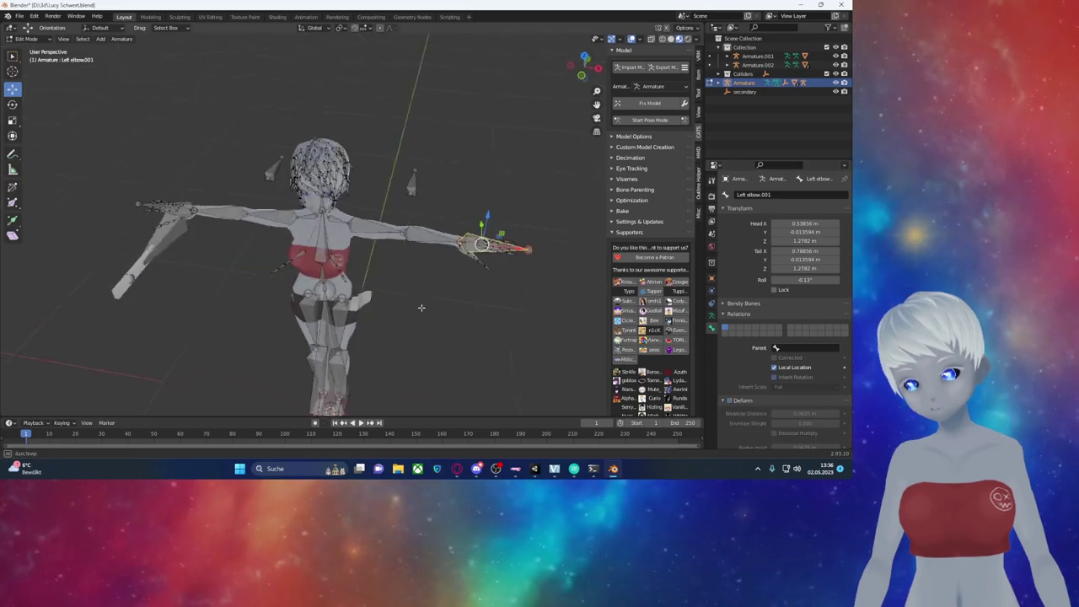
{"action": "scroll", "coordinate": [329, 266], "scroll_direction": "up", "scroll_amount": 3}
{"action": "left_click", "coordinate": [310, 270]}
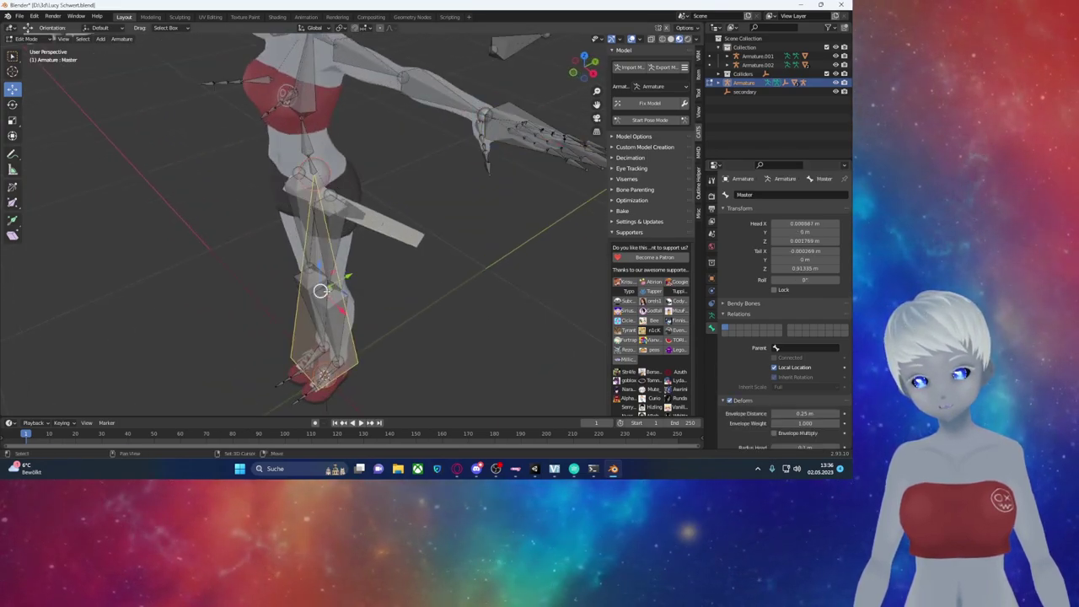
Step: Extrude a new bone from the knee joint with E
{"action": "middle_click_drag", "start_coordinate": [301, 267], "coordinate": [339, 256]}
{"action": "left_click", "coordinate": [243, 350]}
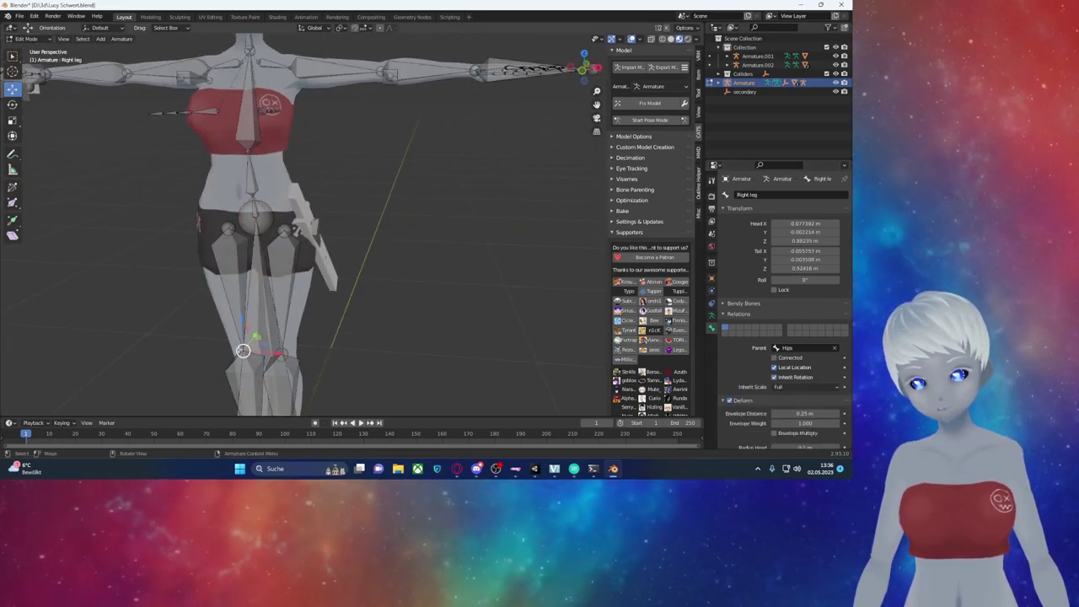
{"action": "left_click", "coordinate": [284, 353]}
{"action": "middle_click_drag", "start_coordinate": [284, 352], "coordinate": [410, 283]}
{"action": "key", "text": "d"}
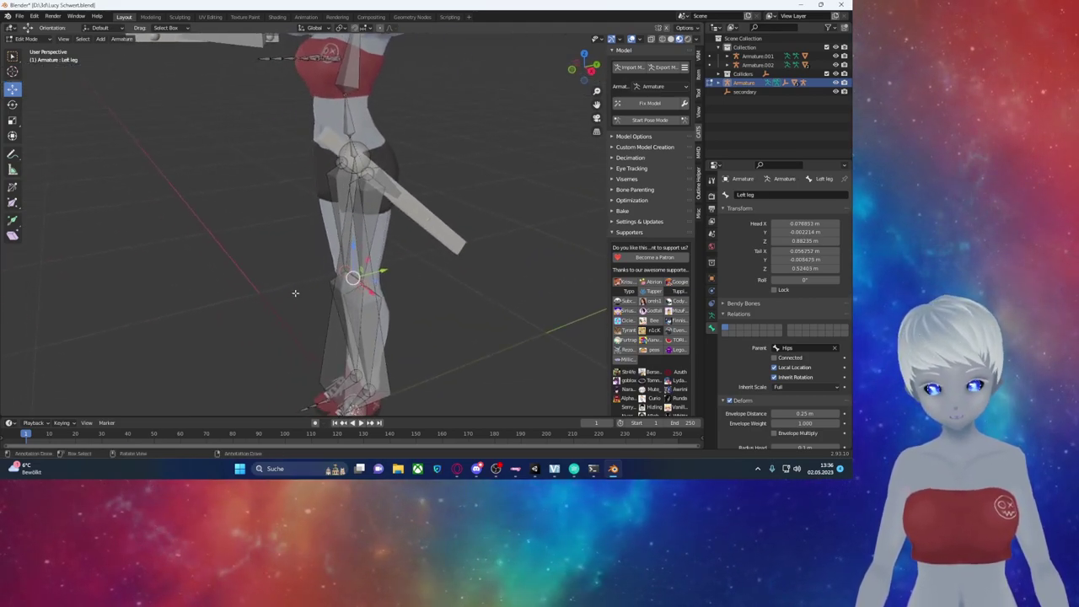
{"action": "left_click", "coordinate": [353, 277]}
{"action": "key", "text": "e"}
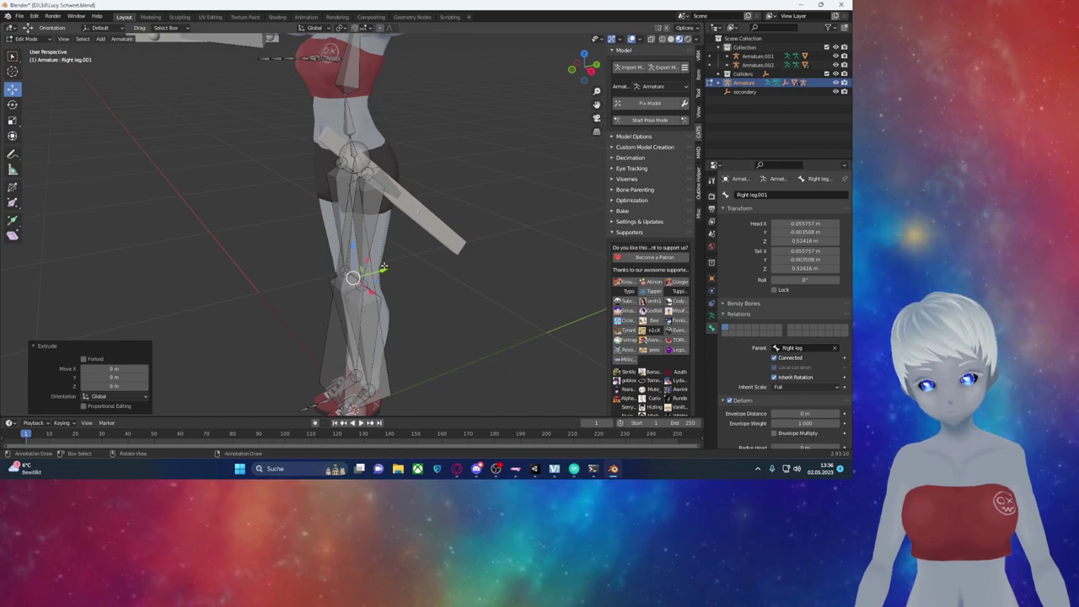
{"action": "left_click", "coordinate": [292, 283]}
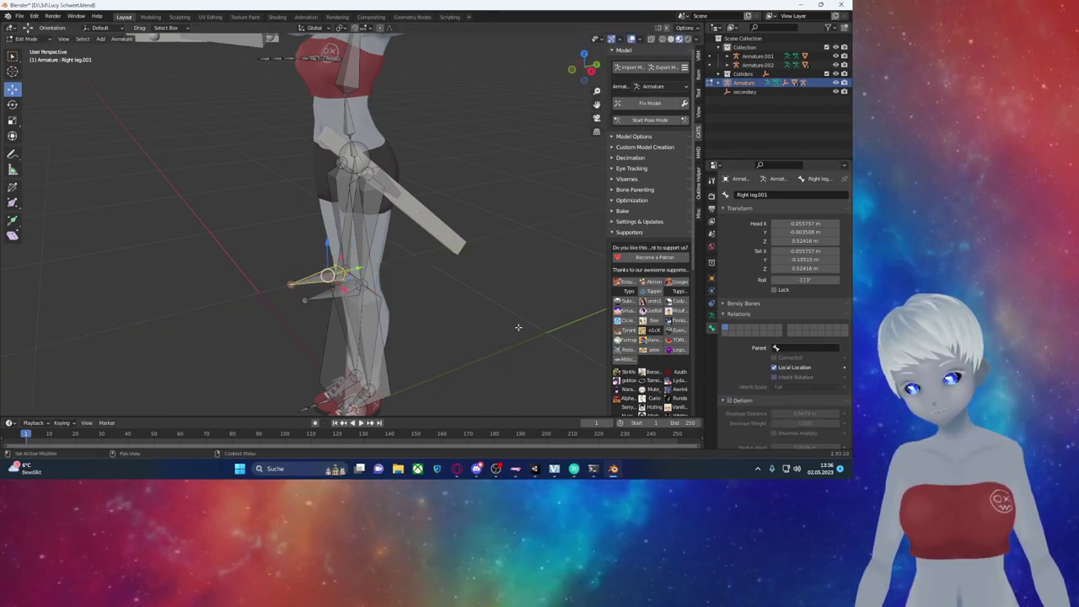
Step: Clear the new knee bone's parent, leaving Deform enabled
{"action": "left_click", "coordinate": [329, 294]}
{"action": "left_click", "coordinate": [728, 401]}
{"action": "left_click", "coordinate": [729, 401]}
{"action": "left_click", "coordinate": [725, 402]}
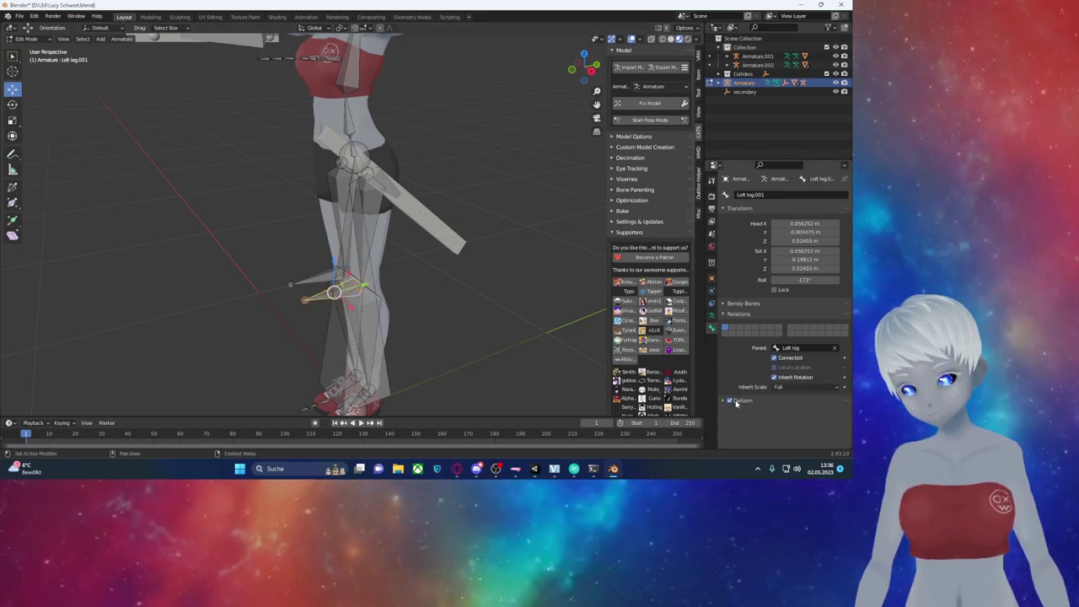
{"action": "left_click", "coordinate": [835, 349]}
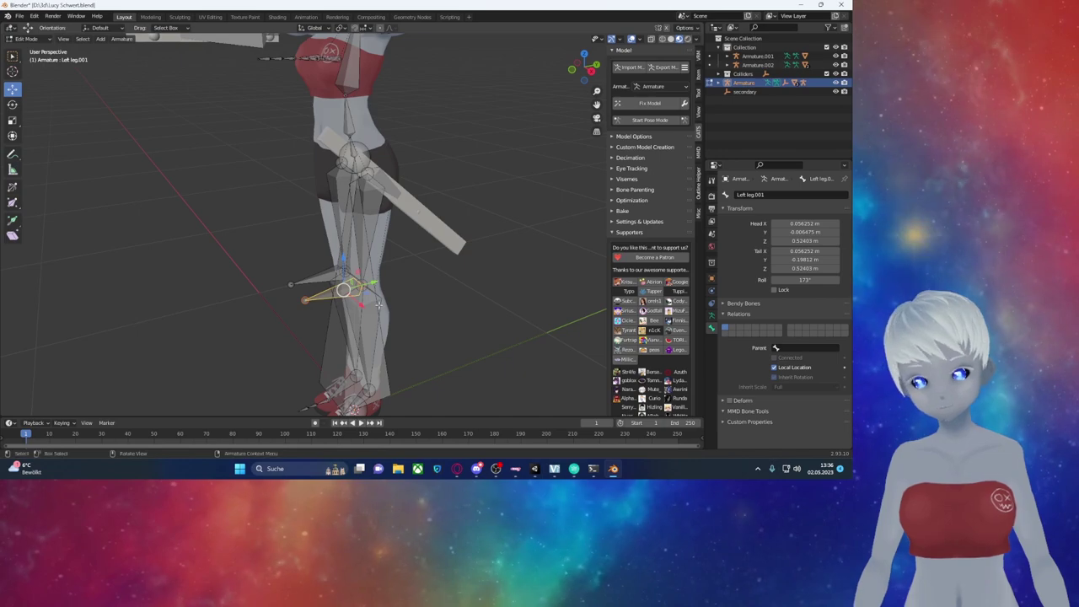
Step: Move both new knee bones about 0.13 m along Y
{"action": "left_click", "coordinate": [342, 289]}
{"action": "key", "text": "g"}
{"action": "key", "text": "y"}
{"action": "left_click", "coordinate": [317, 292]}
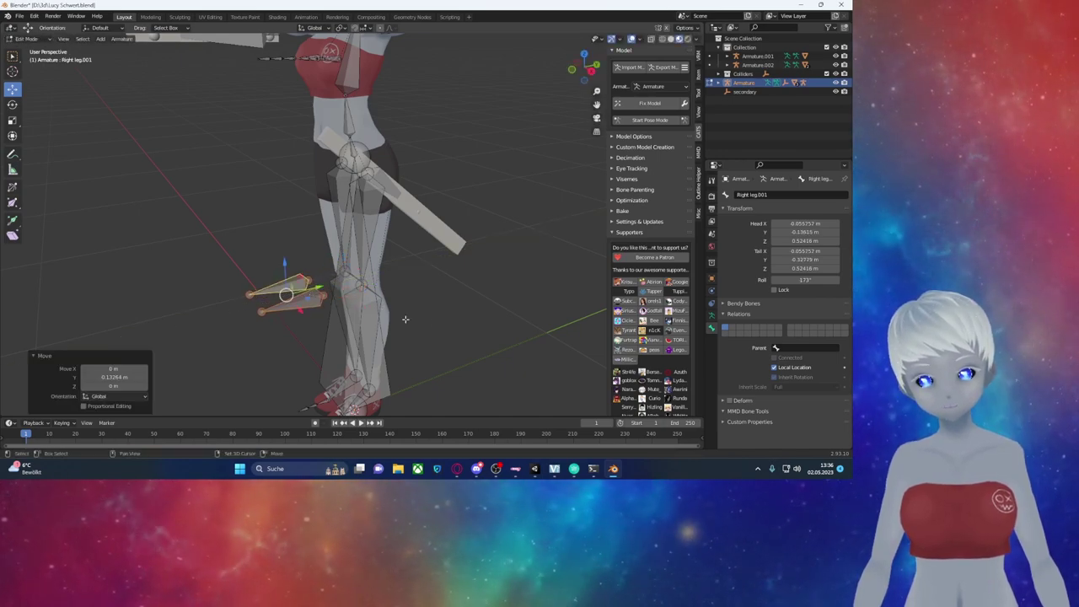
{"action": "key", "text": "KP_3"}
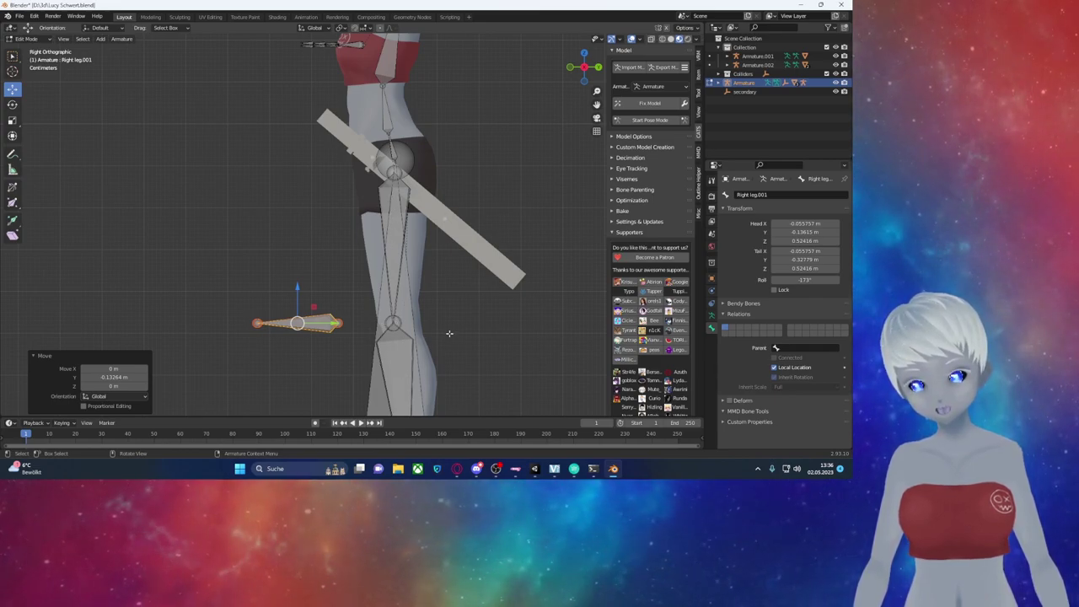
{"action": "middle_click_drag", "start_coordinate": [409, 329], "coordinate": [443, 213], "text": "shift"}
{"action": "left_click", "coordinate": [422, 333]}
{"action": "middle_click_drag", "start_coordinate": [422, 333], "coordinate": [489, 299]}
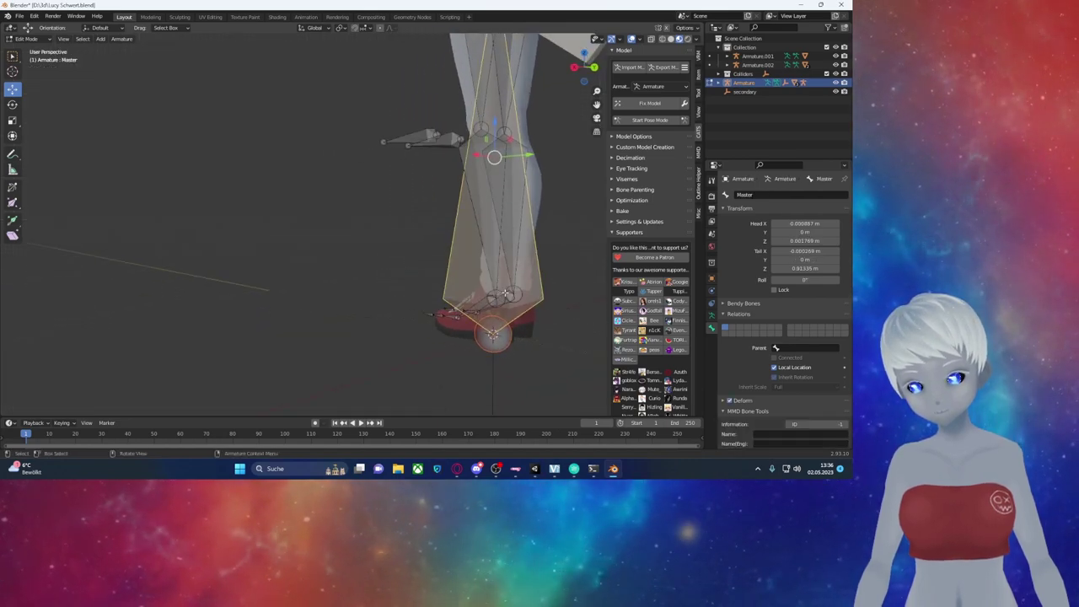
Step: Hide the selected leg bones and extrude a new bone from the left knee
{"action": "mouse_move", "coordinate": [496, 292]}
{"action": "middle_mouse_down"}
{"action": "mouse_move", "coordinate": [416, 306]}
{"action": "mouse_move", "coordinate": [411, 274]}
{"action": "middle_mouse_up"}
{"action": "key", "text": "h"}
{"action": "left_click", "coordinate": [411, 274]}
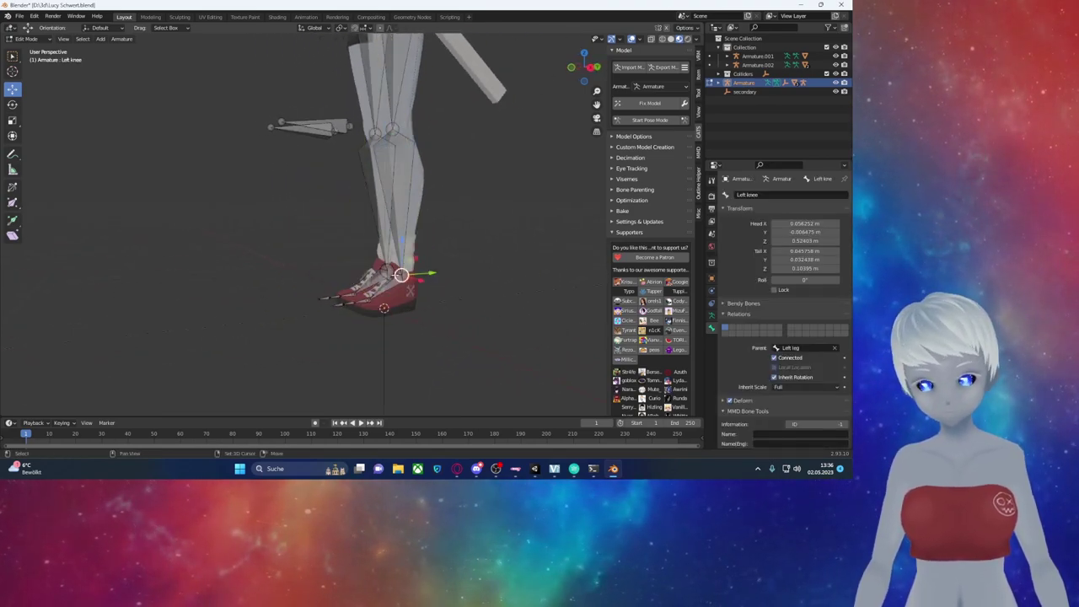
{"action": "middle_click_drag", "start_coordinate": [401, 274], "coordinate": [456, 274]}
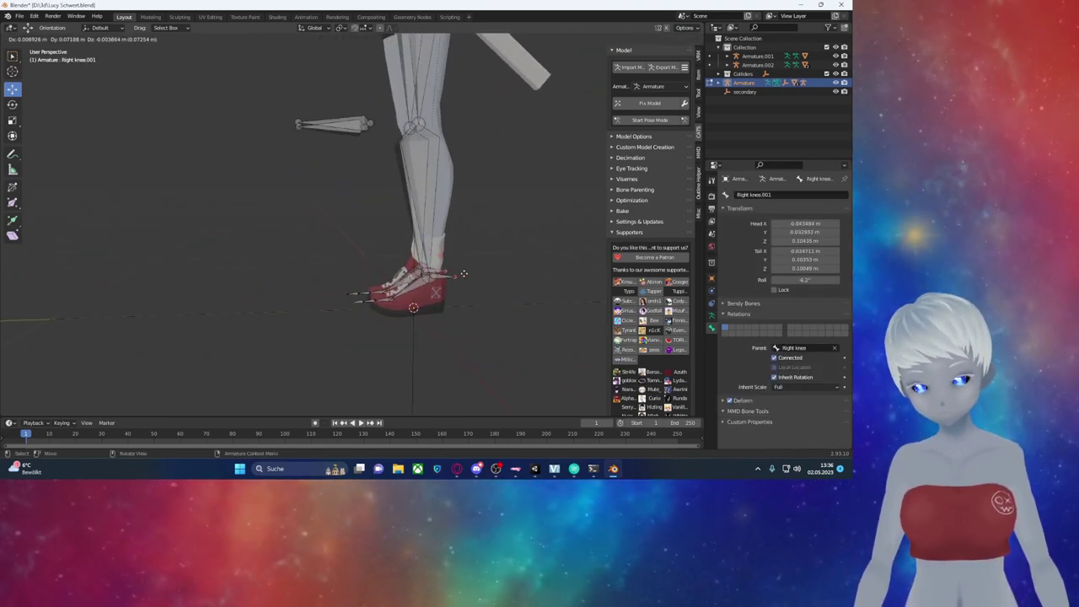
{"action": "key", "text": "e"}
{"action": "left_click_drag", "start_coordinate": [464, 273], "coordinate": [478, 270]}
{"action": "left_click", "coordinate": [509, 269]}
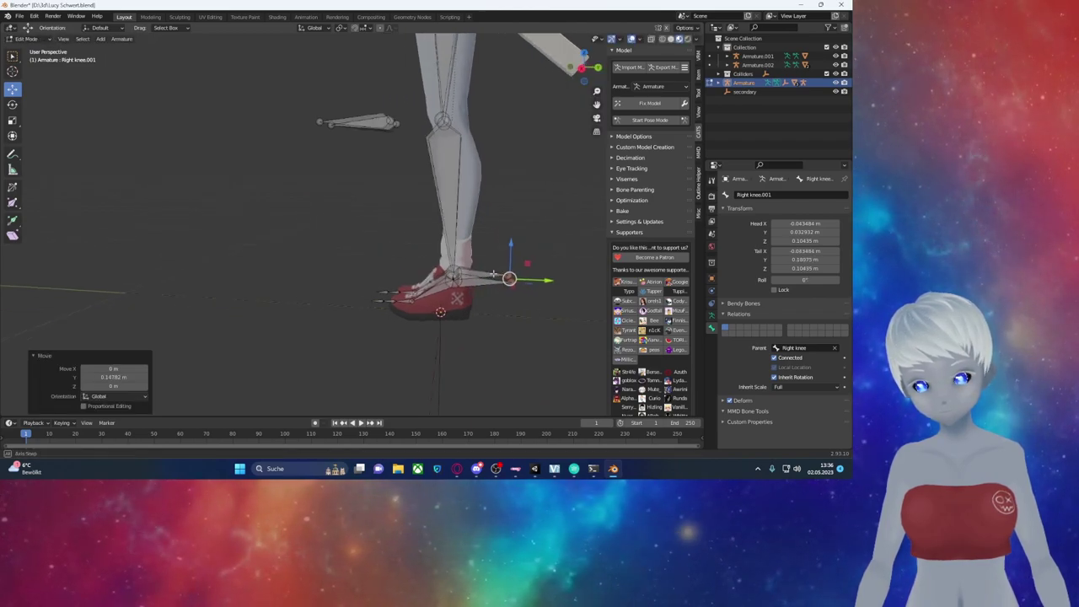
Step: Clear the parent of Right knee.001 in Bone Relations
{"action": "middle_click_drag", "start_coordinate": [509, 269], "coordinate": [488, 280]}
{"action": "left_click", "coordinate": [487, 281]}
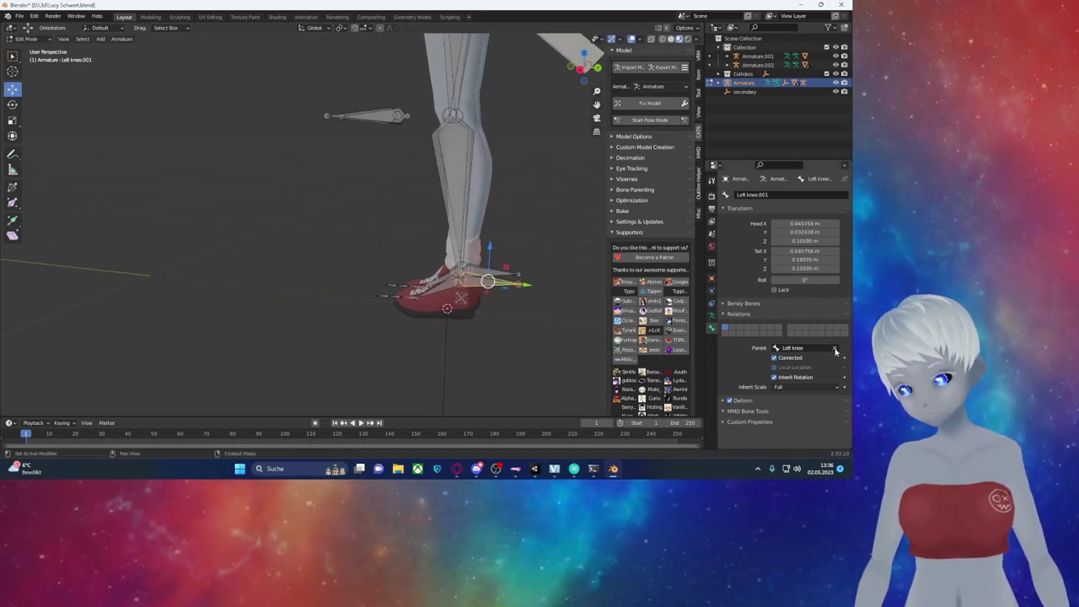
{"action": "left_click", "coordinate": [506, 276]}
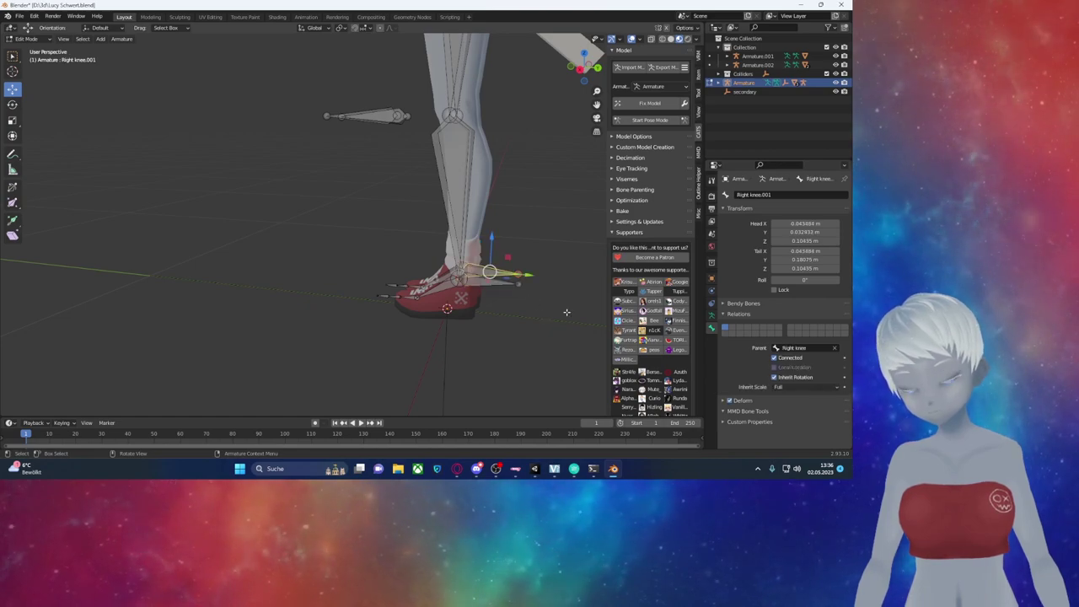
{"action": "left_click", "coordinate": [836, 348]}
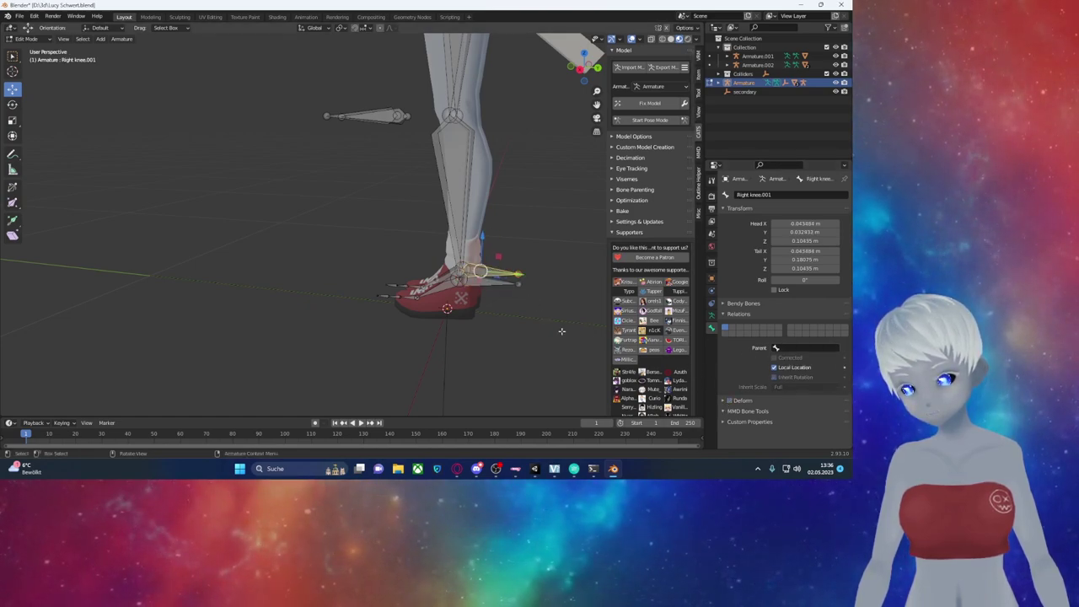
{"action": "scroll", "coordinate": [472, 321], "scroll_direction": "down", "scroll_amount": 4}
{"action": "mouse_move", "coordinate": [472, 321]}
{"action": "middle_mouse_down"}
{"action": "mouse_move", "coordinate": [431, 301]}
{"action": "mouse_move", "coordinate": [440, 353]}
{"action": "mouse_move", "coordinate": [498, 223]}
{"action": "mouse_move", "coordinate": [472, 272]}
{"action": "middle_mouse_up"}
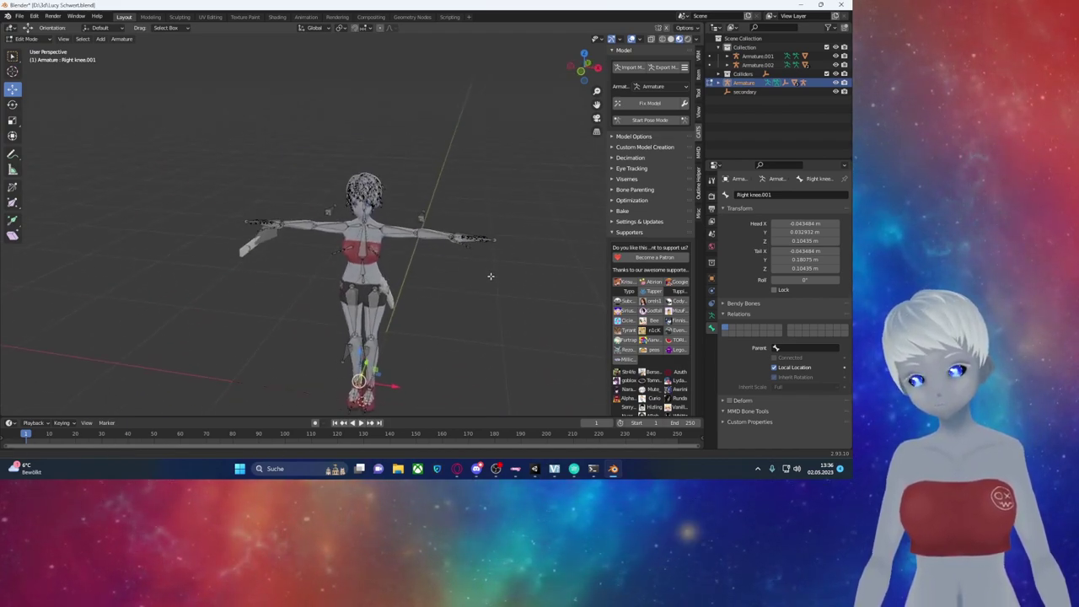
{"action": "scroll", "coordinate": [451, 277], "scroll_direction": "up", "scroll_amount": 3}
{"action": "left_click", "coordinate": [487, 276]}
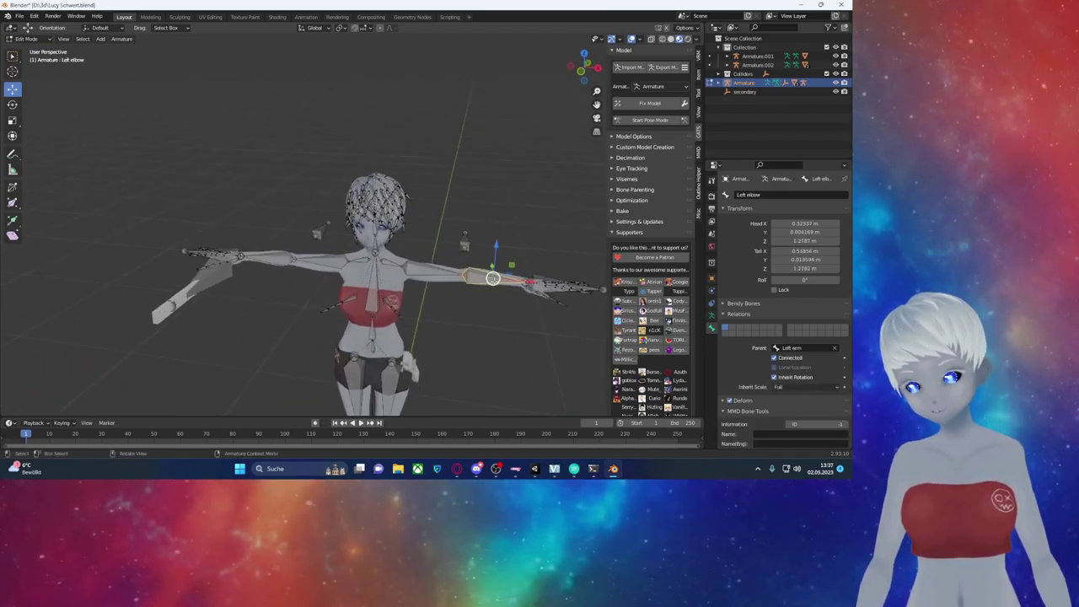
Step: Undo the elbow change and switch the armature to Pose Mode
{"action": "key", "text": "ctrl+z"}
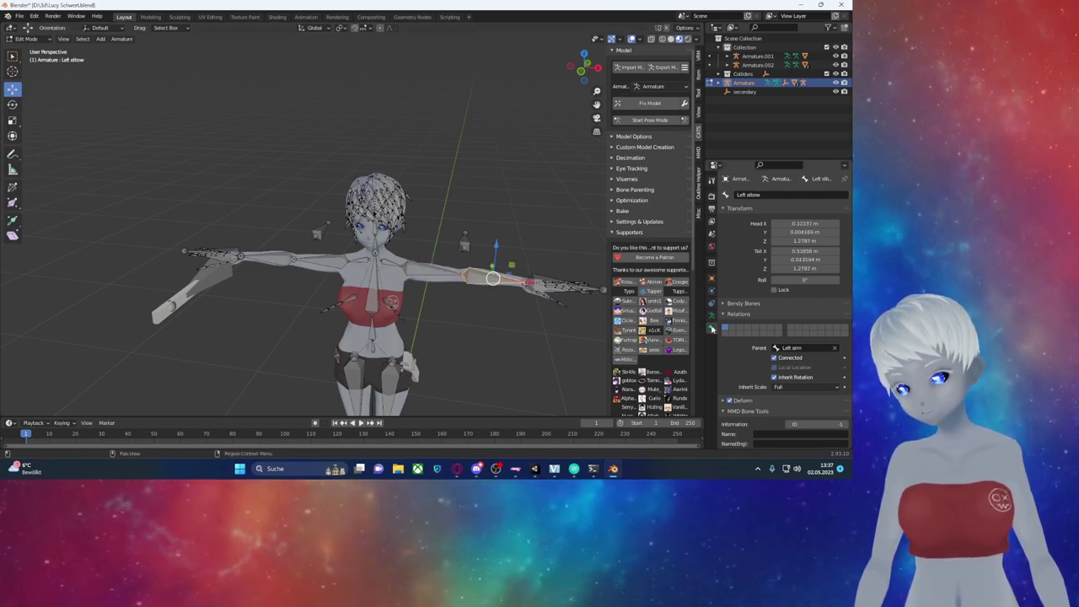
{"action": "left_click", "coordinate": [711, 318]}
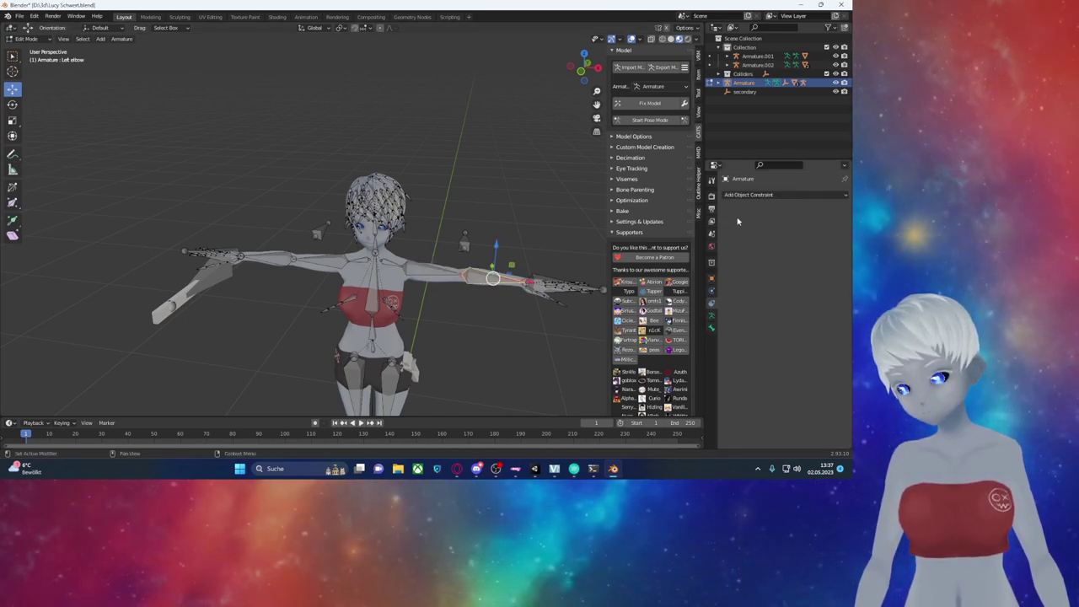
{"action": "left_click", "coordinate": [745, 195]}
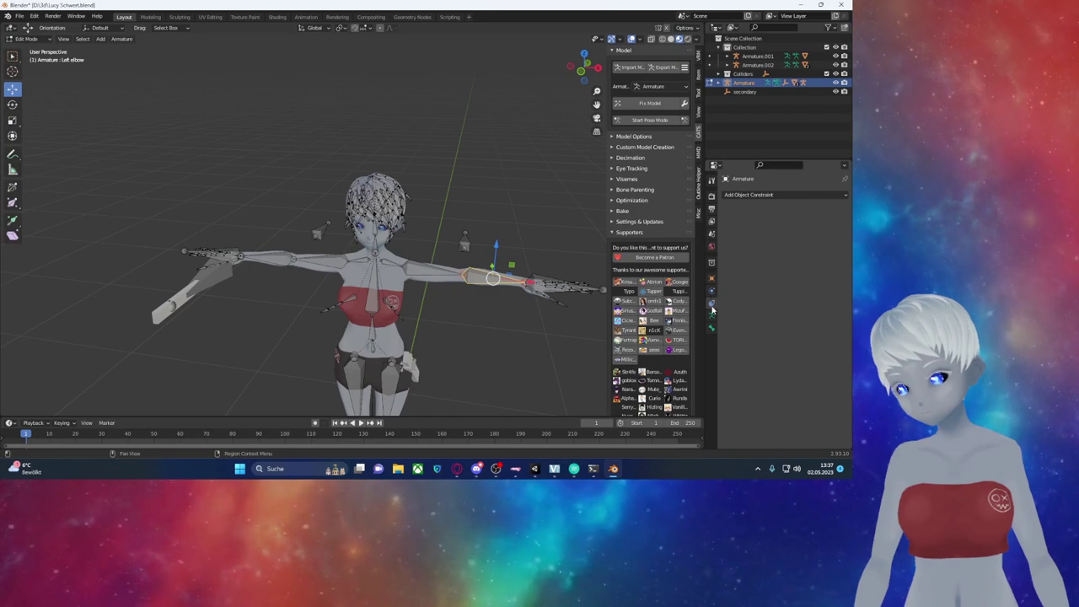
{"action": "left_click", "coordinate": [762, 197]}
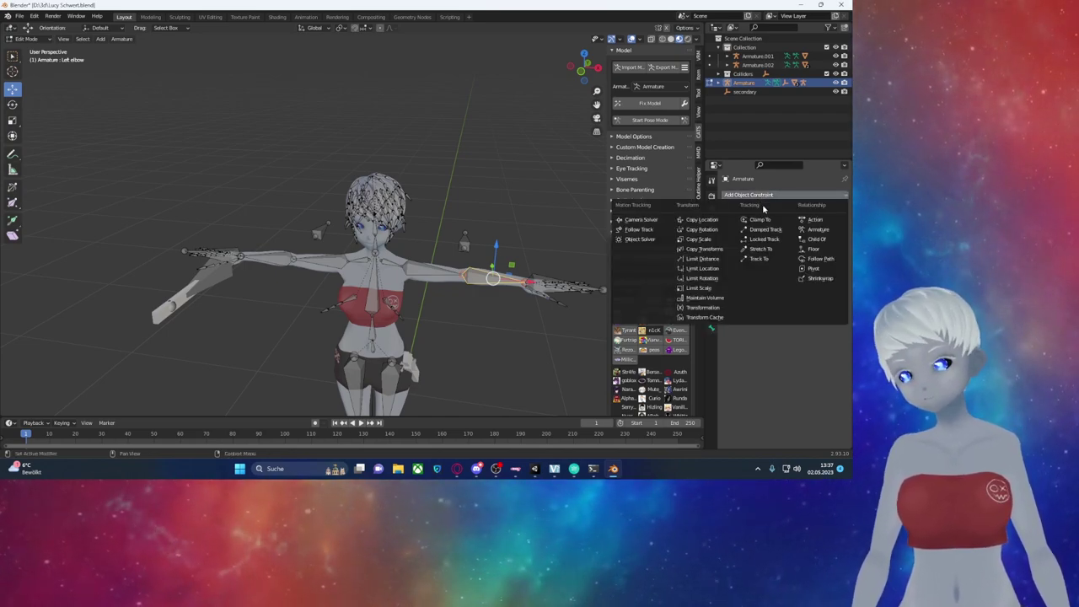
{"action": "left_click", "coordinate": [17, 40]}
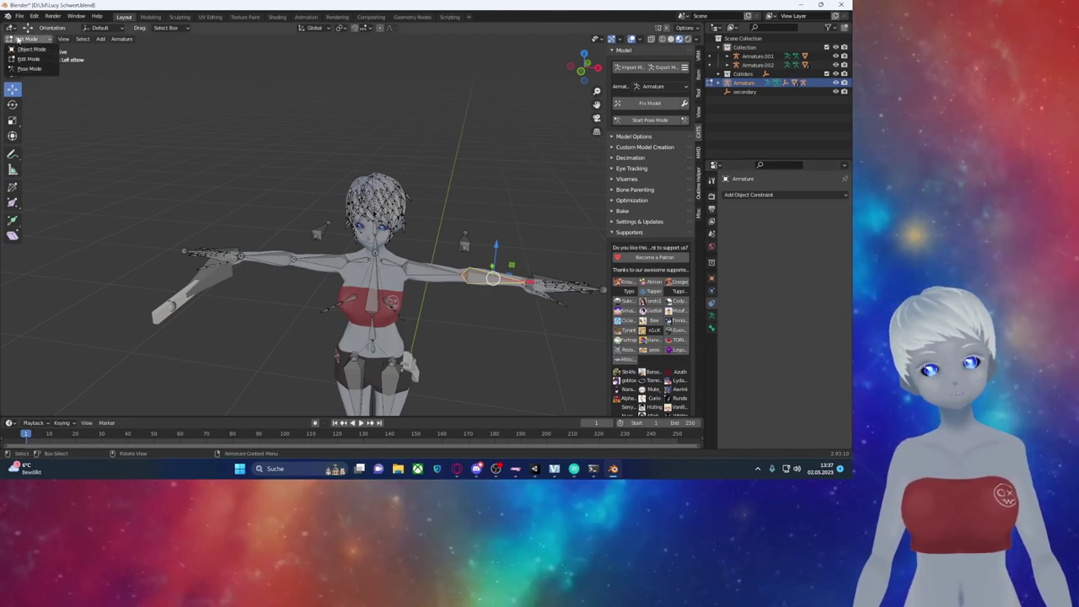
{"action": "left_click", "coordinate": [29, 68]}
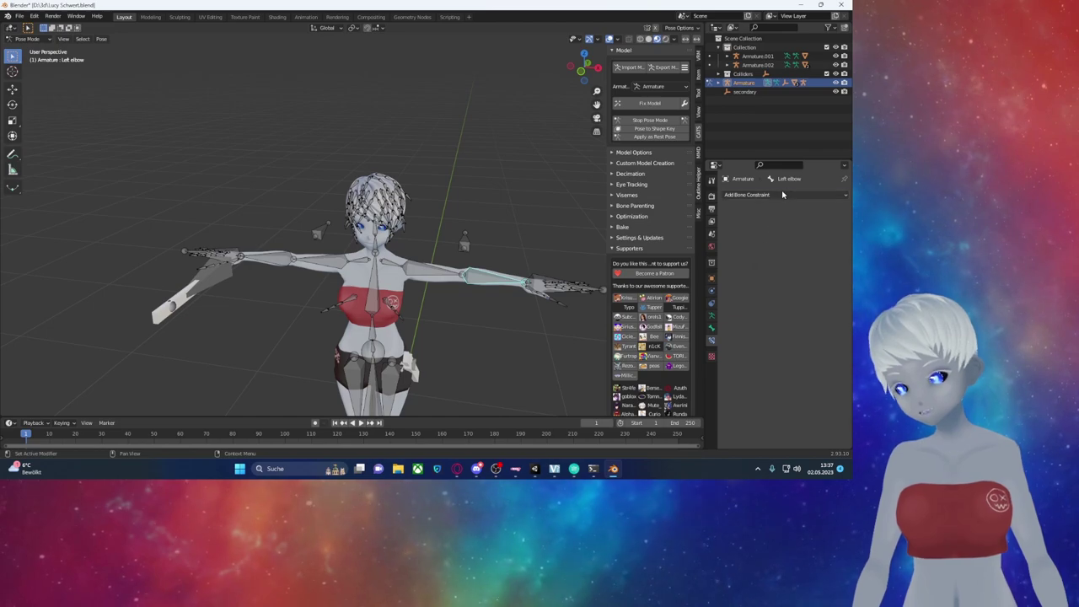
Step: Add an Inverse Kinematics constraint to Left elbow, chain length 2, targeting Armature
{"action": "left_click", "coordinate": [759, 195]}
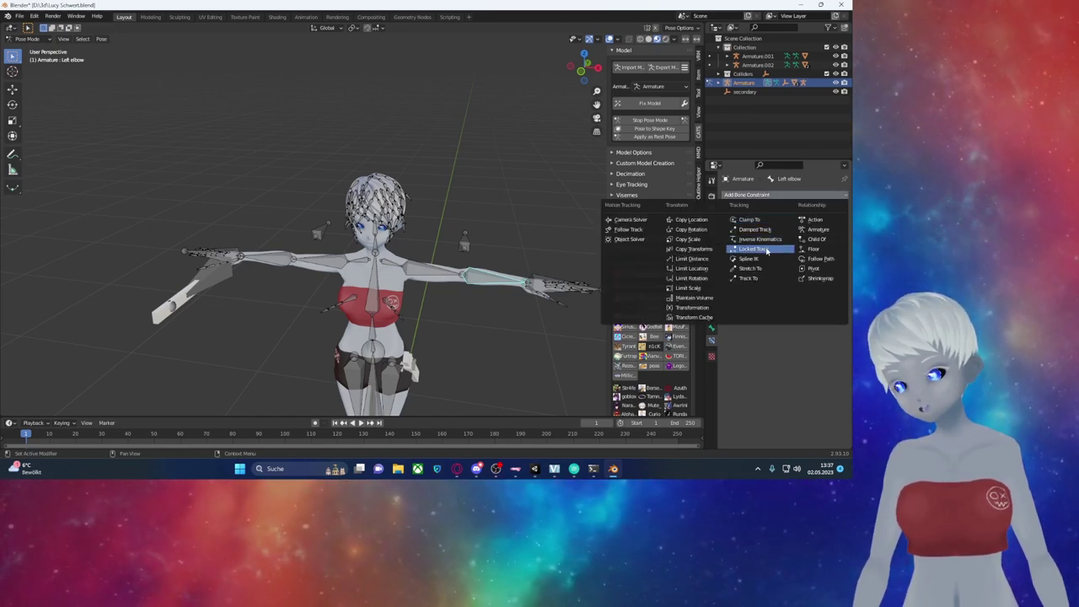
{"action": "left_click", "coordinate": [764, 241]}
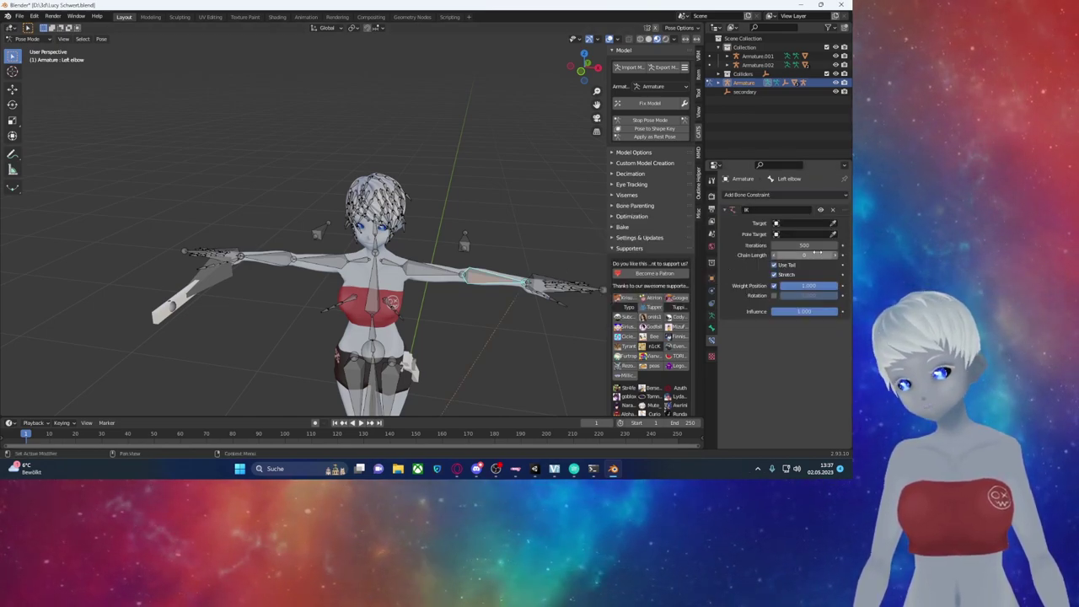
{"action": "double_click", "coordinate": [836, 258]}
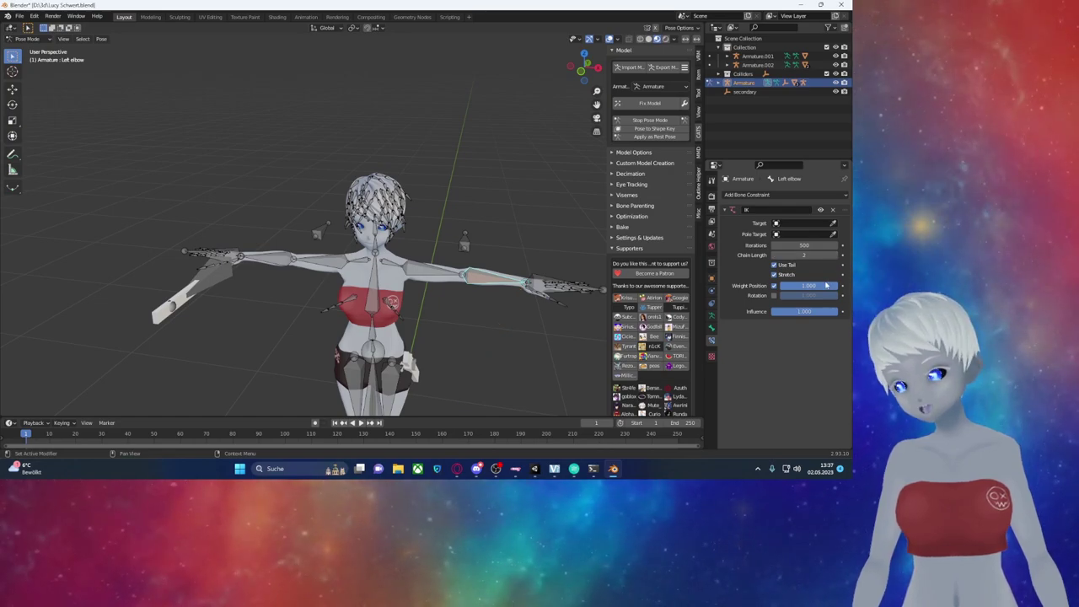
{"action": "left_click", "coordinate": [783, 224]}
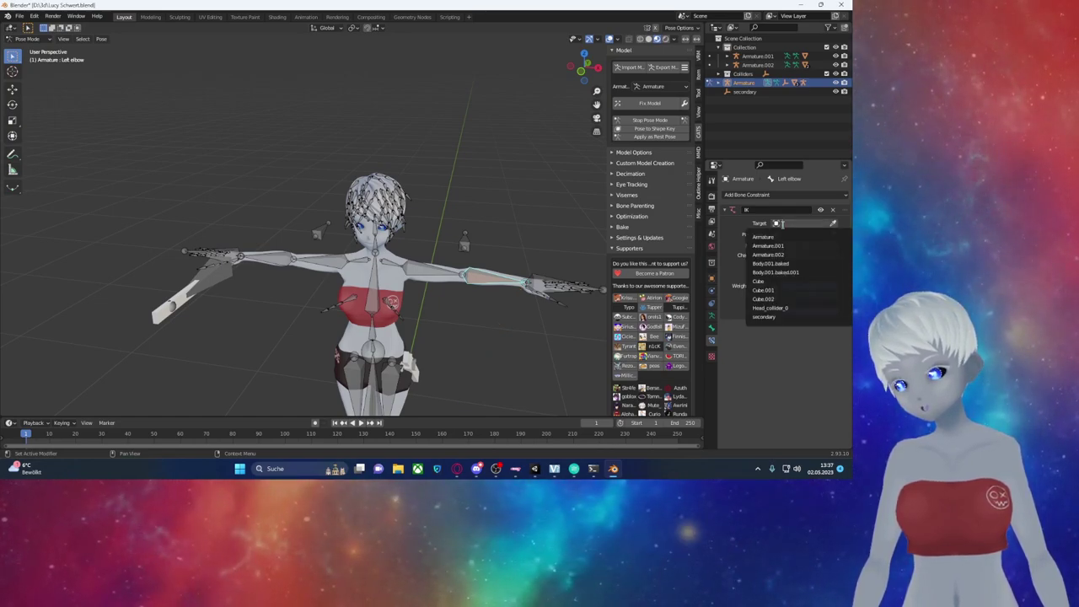
{"action": "left_click", "coordinate": [773, 237]}
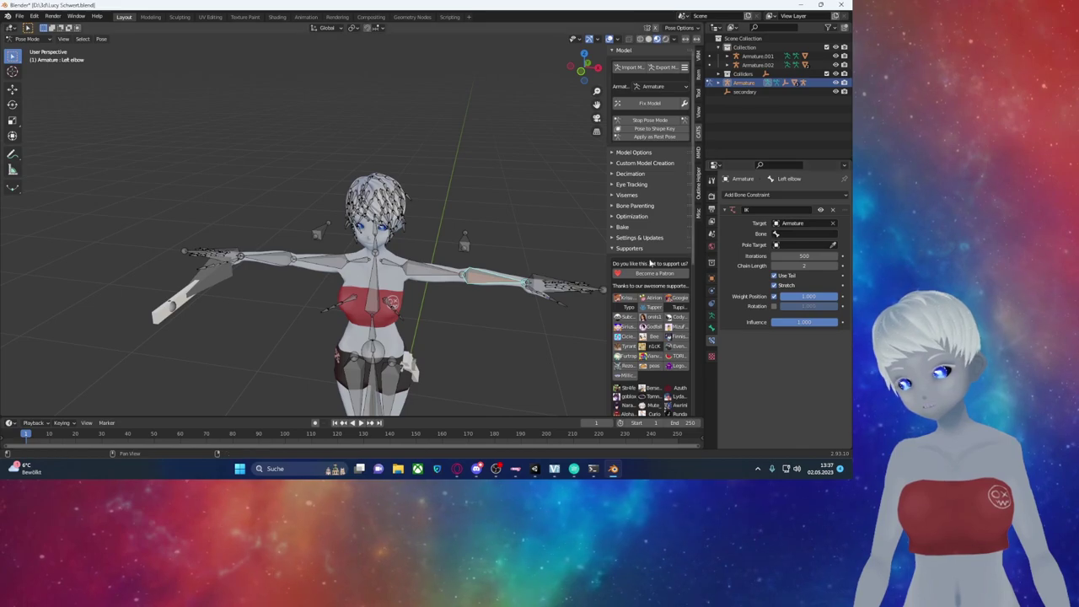
{"action": "left_click", "coordinate": [536, 278]}
{"action": "key", "text": "F2"}
{"action": "type", "text": "ik Le"}
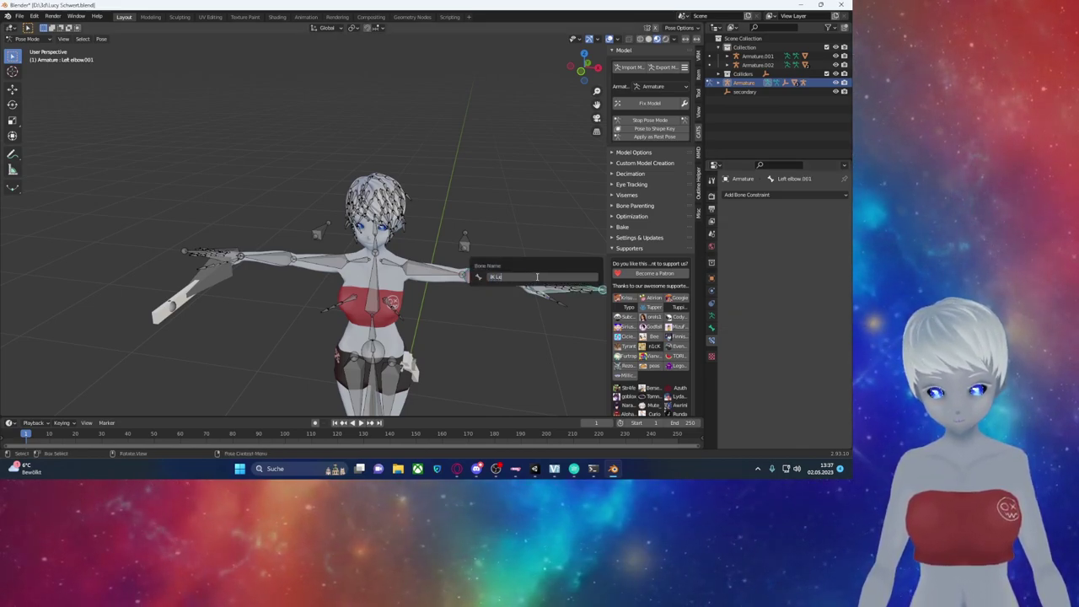
Step: Rename the helper bones IK Left Hand, Target Left Hand, Target Right Hand and IK Right Hand
{"action": "type", "text": "ft"}
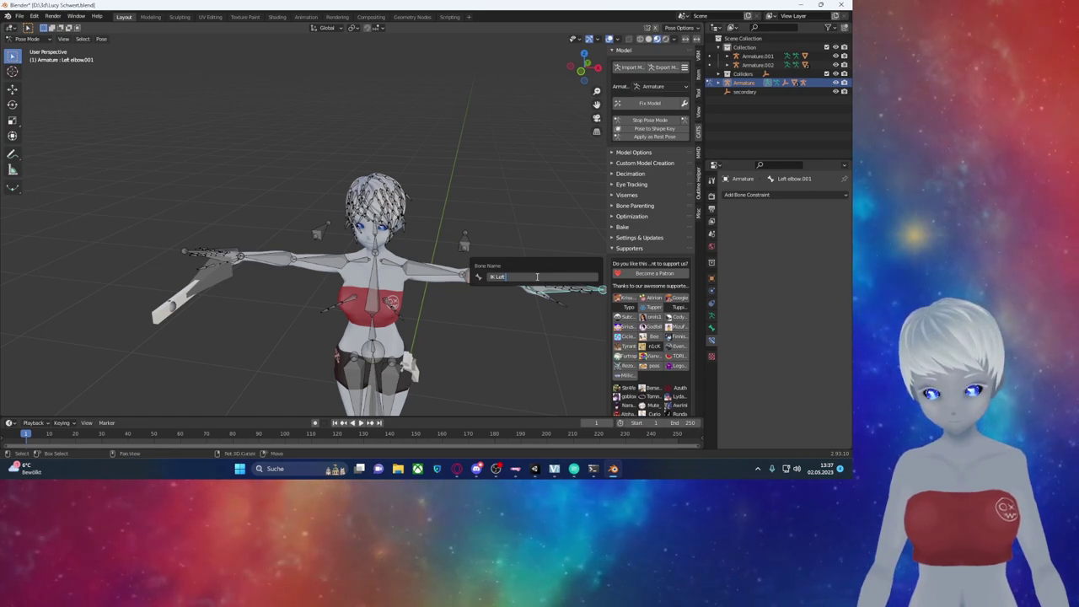
{"action": "type", "text": " Hand"}
{"action": "key", "text": "Return"}
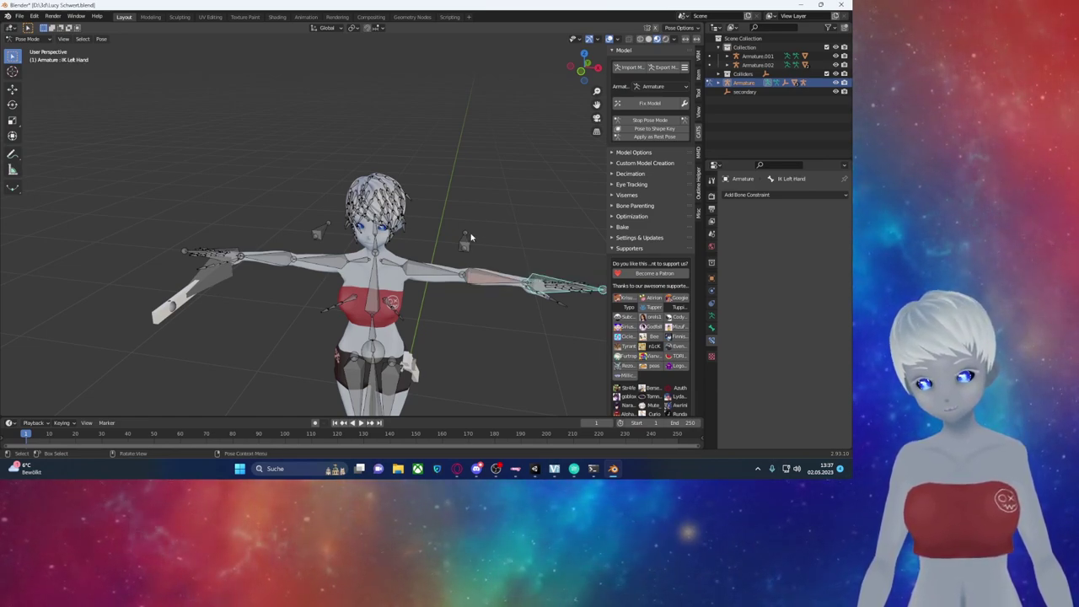
{"action": "key", "text": "F2"}
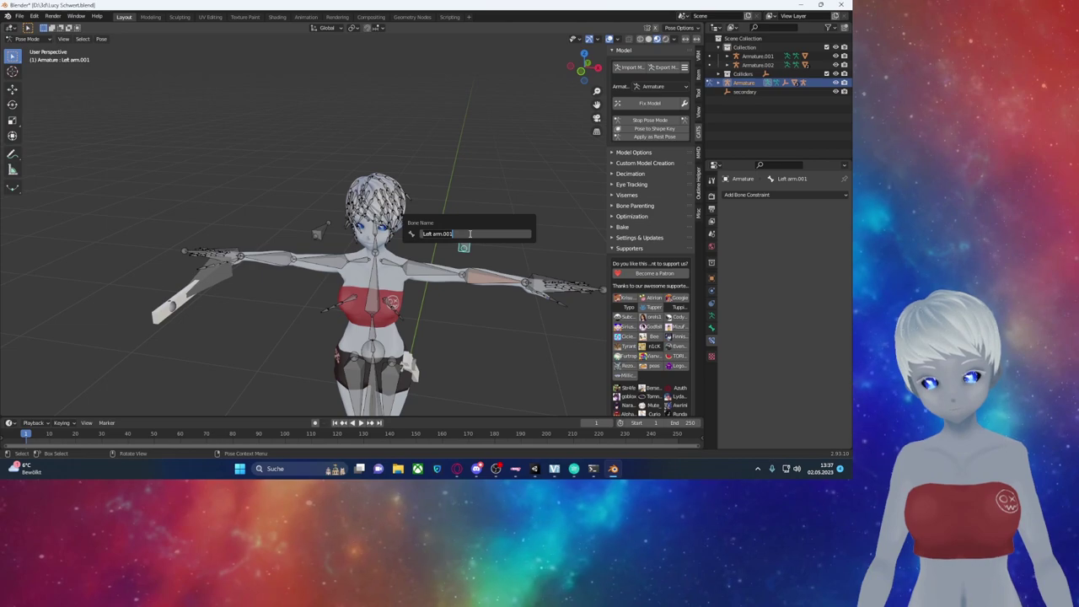
{"action": "type", "text": "Target"}
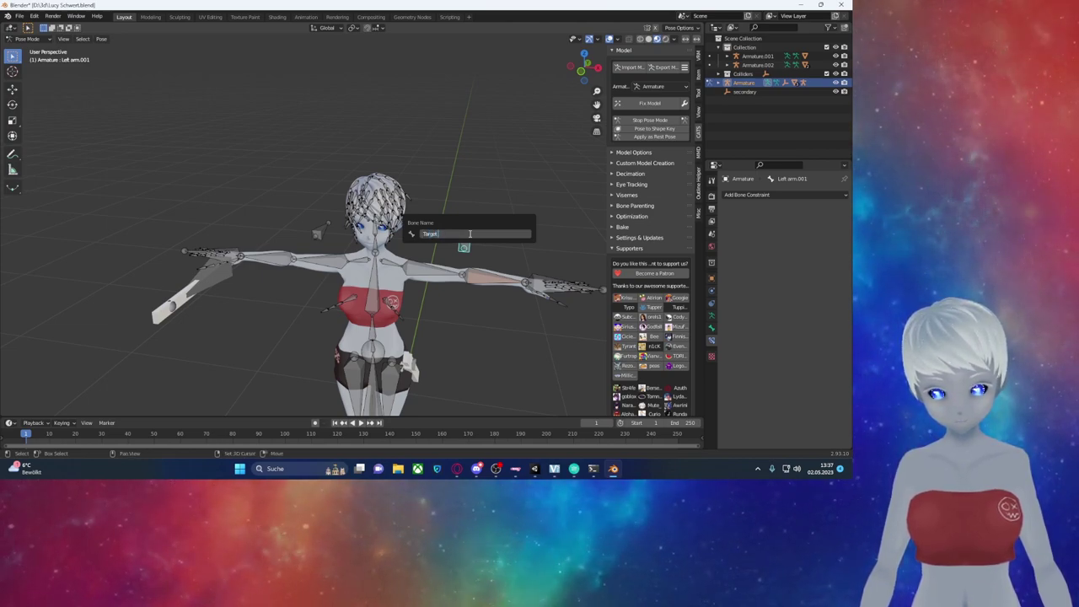
{"action": "type", "text": "d"}
{"action": "key", "text": "Return"}
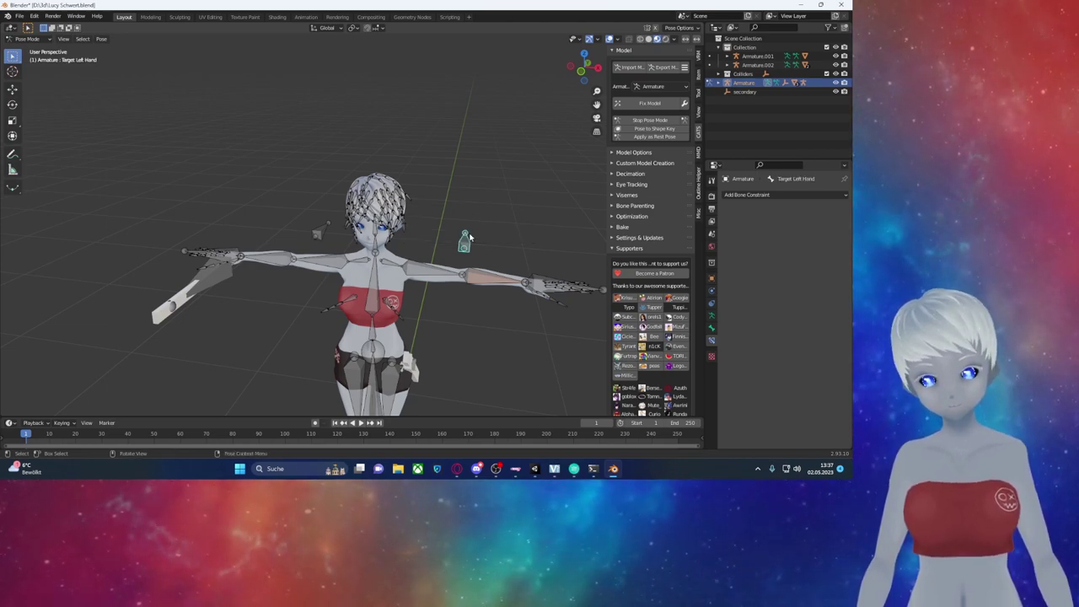
{"action": "key", "text": "F2"}
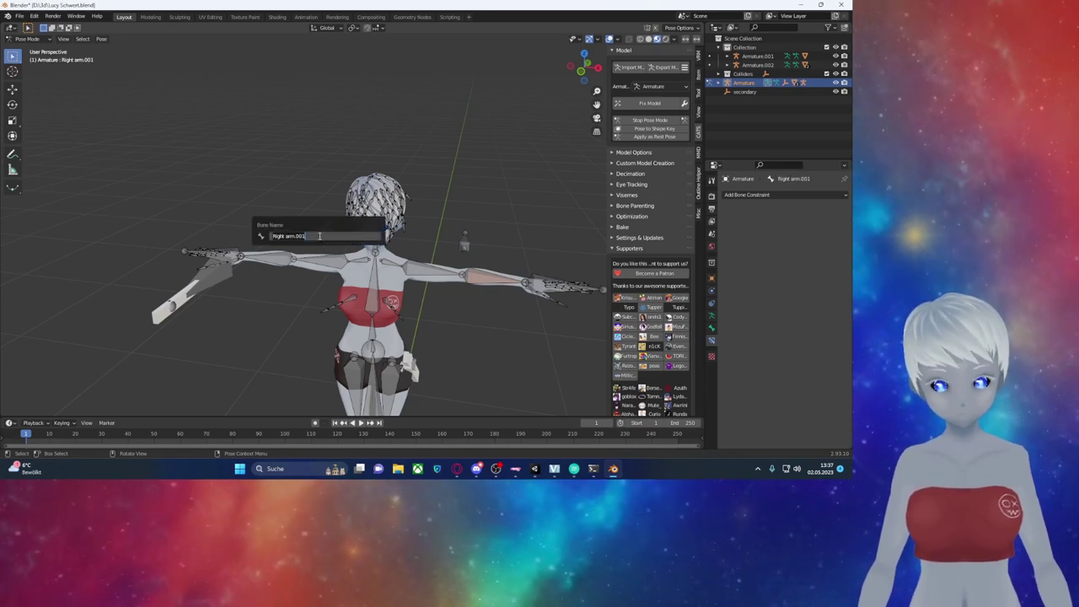
{"action": "type", "text": "Target"}
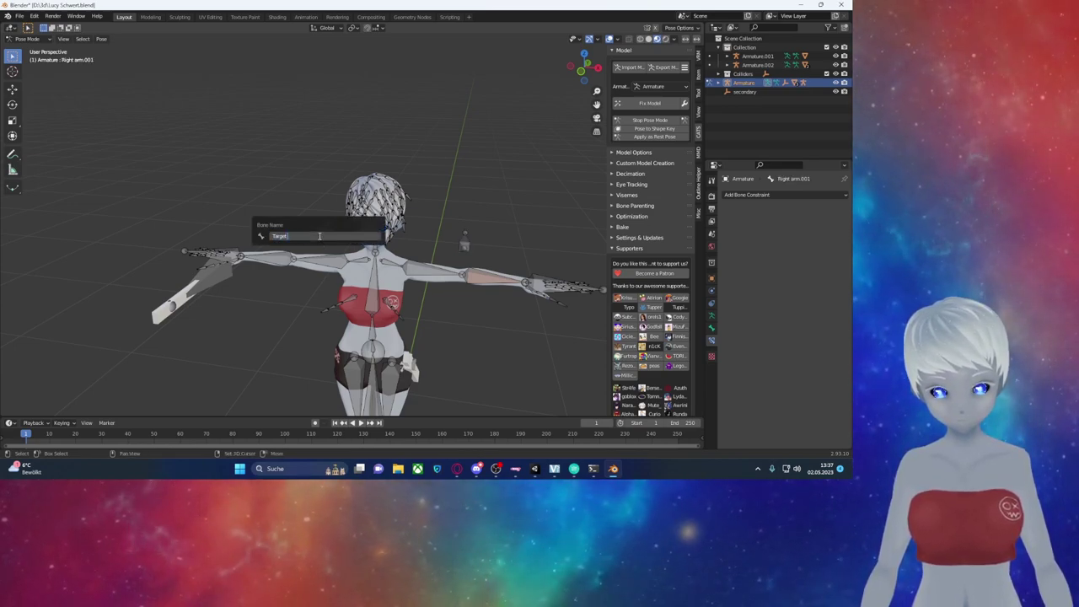
{"action": "type", "text": " Right Hand"}
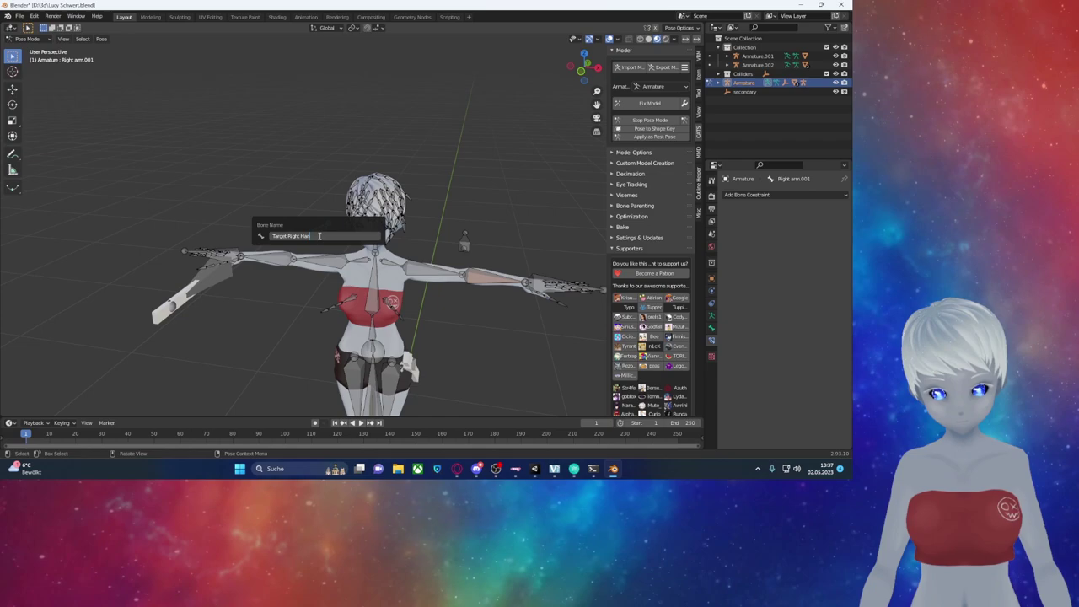
{"action": "key", "text": "Return"}
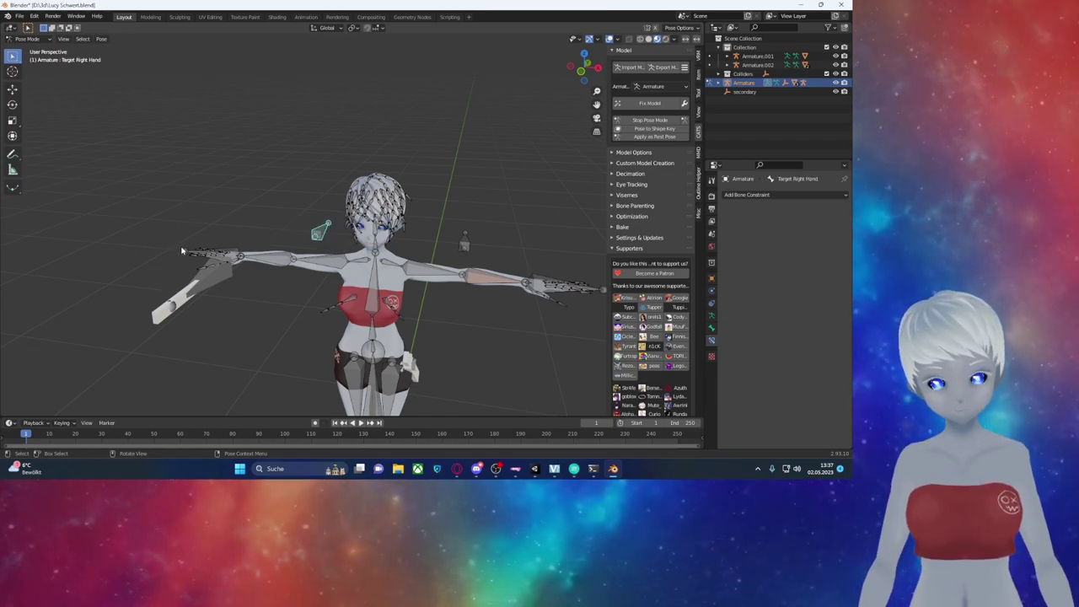
{"action": "key", "text": "F2"}
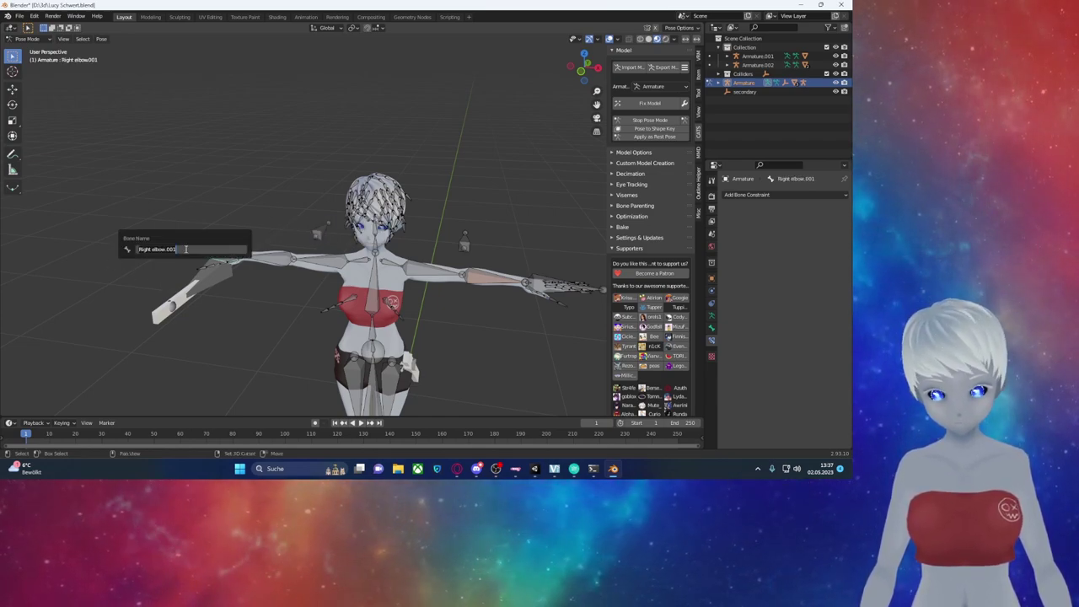
{"action": "type", "text": "ight Hand"}
{"action": "key", "text": "Return"}
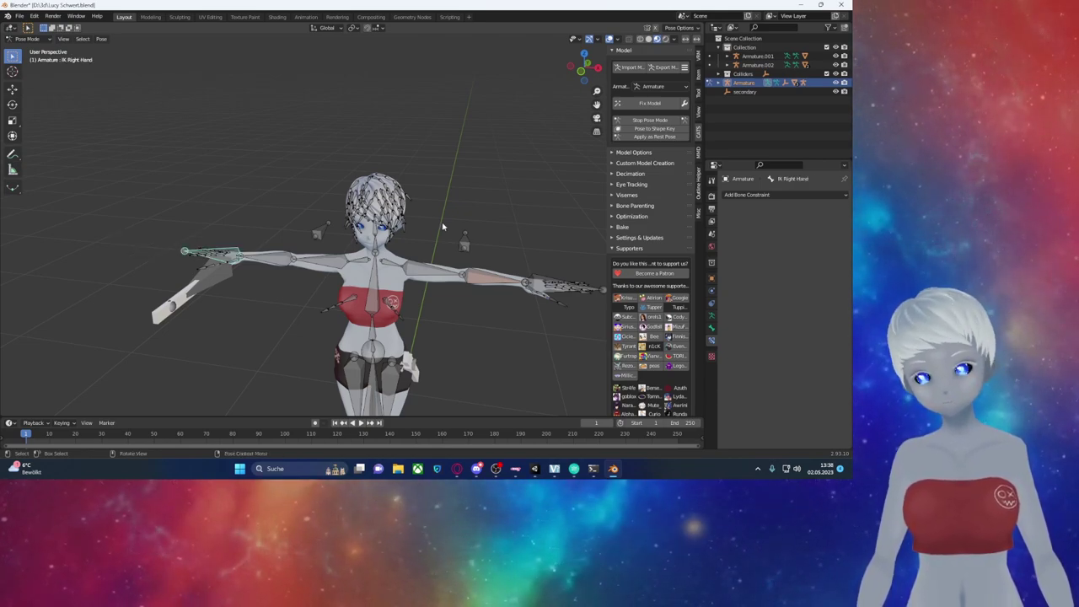
Step: Set the Left elbow IK bone to IK Left Hand, pole Armature/Target Left Hand, pole angle 180°
{"action": "left_click", "coordinate": [510, 278]}
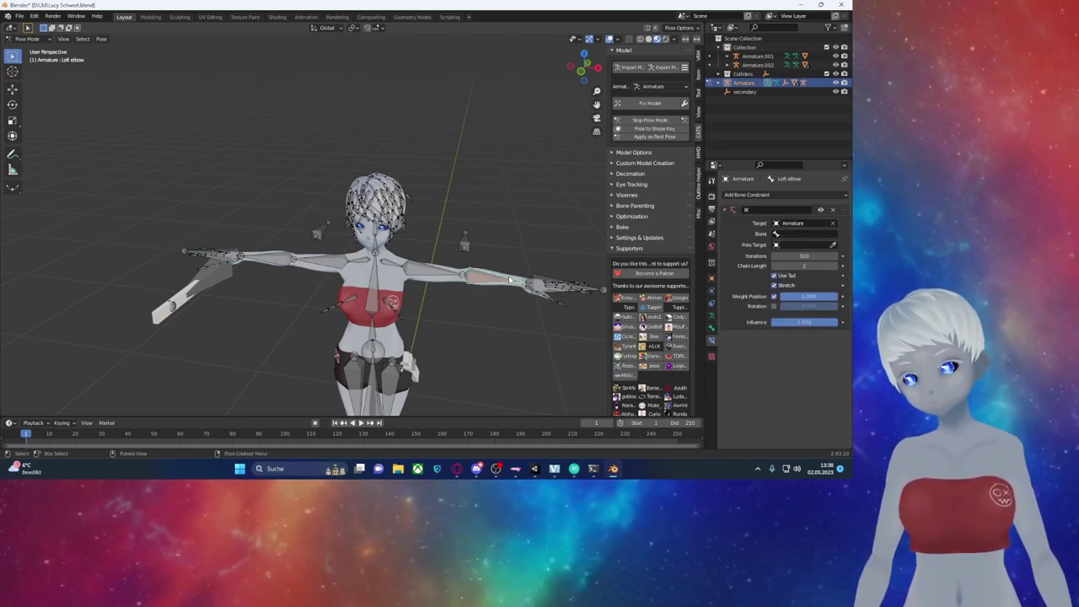
{"action": "left_click", "coordinate": [807, 234]}
{"action": "type", "text": "i"}
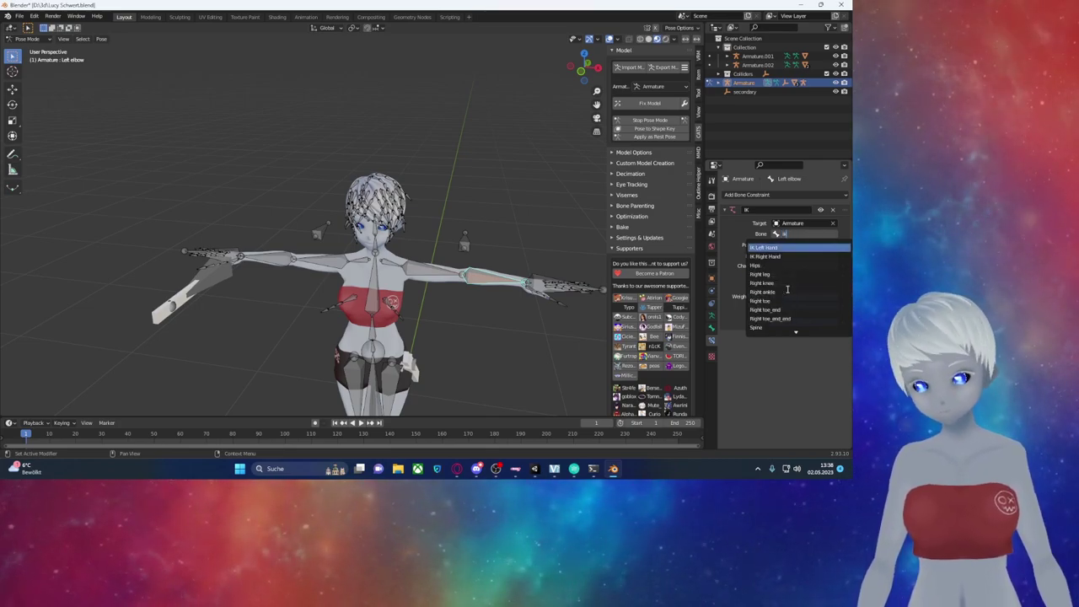
{"action": "left_click", "coordinate": [763, 248]}
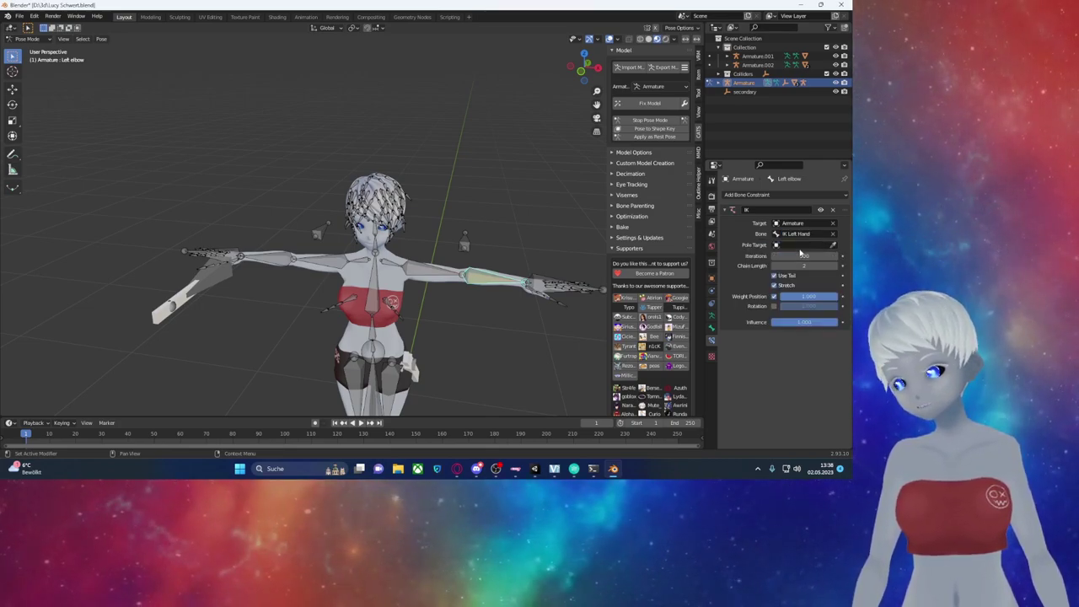
{"action": "left_click", "coordinate": [802, 246]}
{"action": "left_click", "coordinate": [763, 258]}
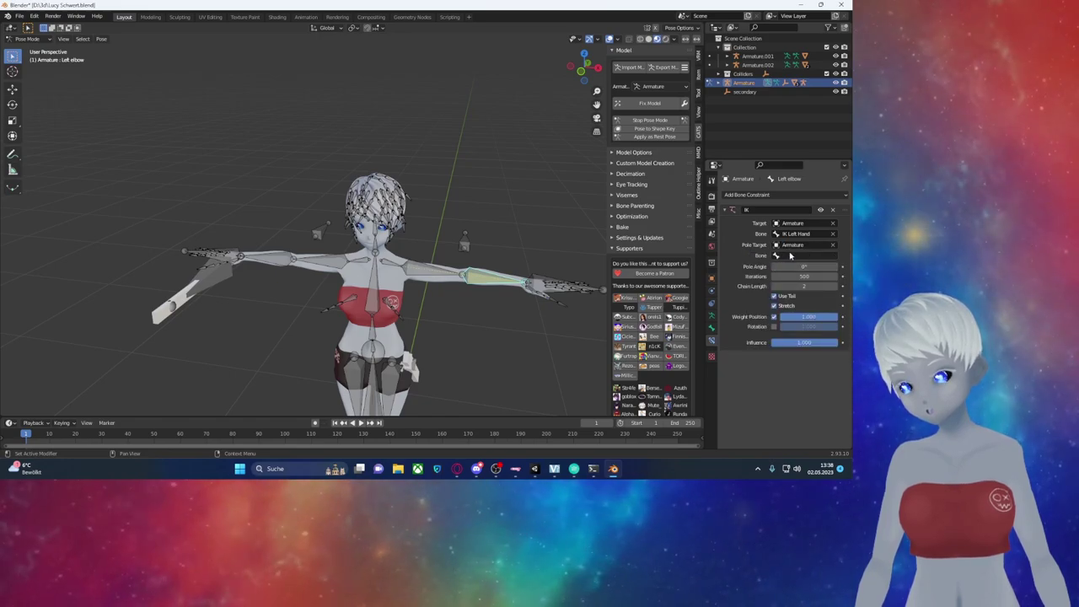
{"action": "left_click", "coordinate": [793, 255]}
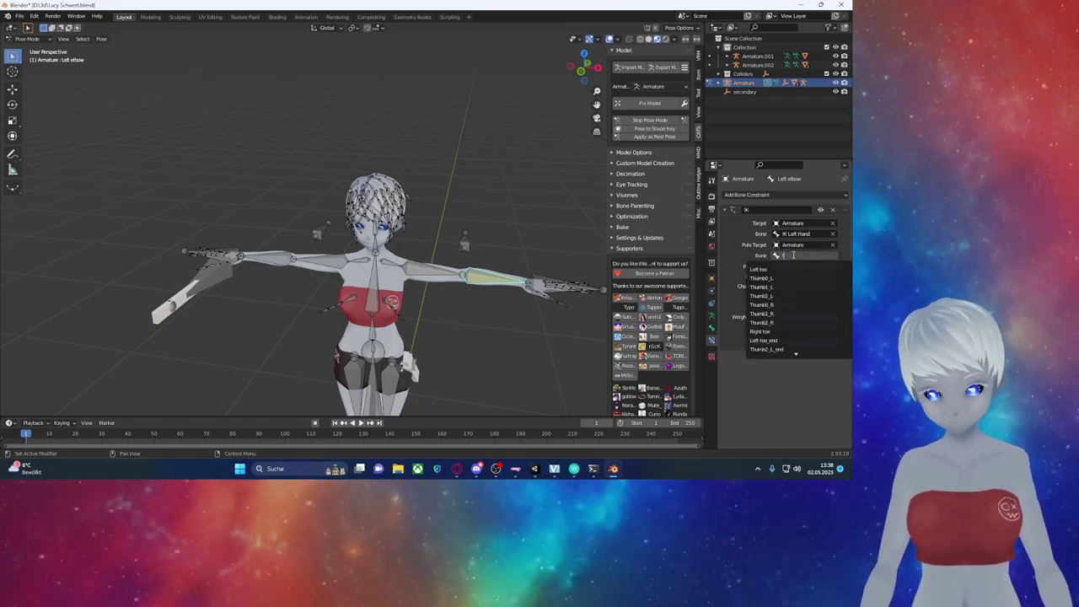
{"action": "type", "text": "tait"}
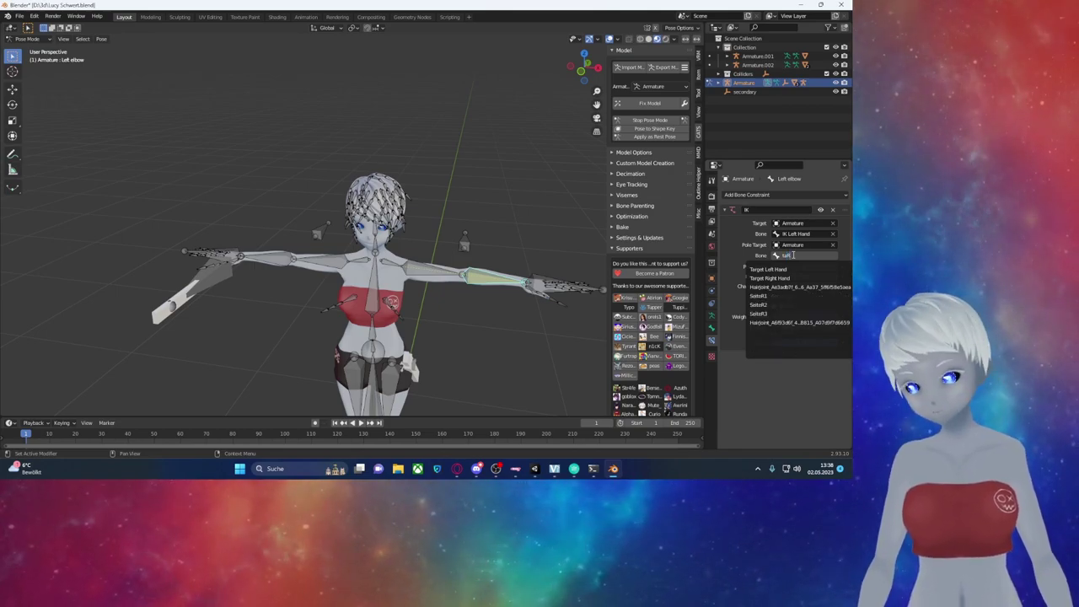
{"action": "left_click", "coordinate": [792, 268]}
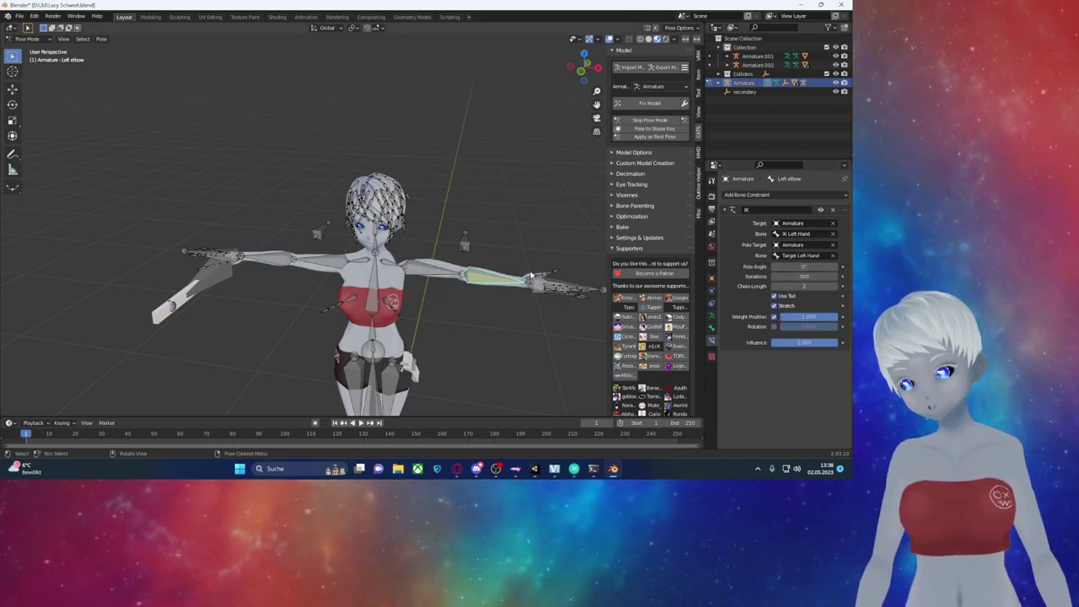
{"action": "left_click_drag", "start_coordinate": [805, 266], "coordinate": [822, 267]}
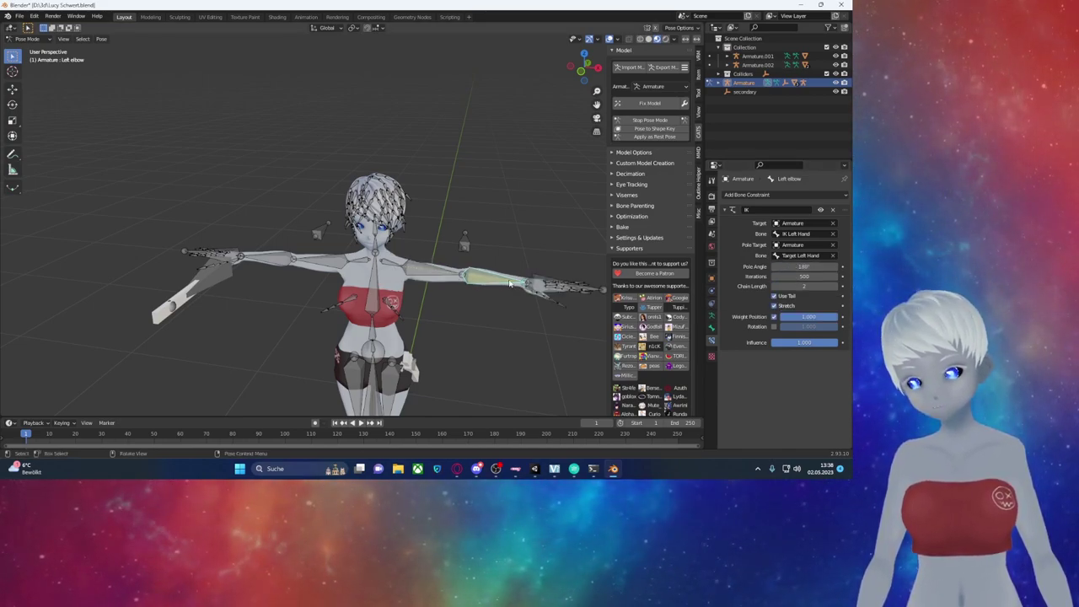
{"action": "left_click", "coordinate": [546, 283]}
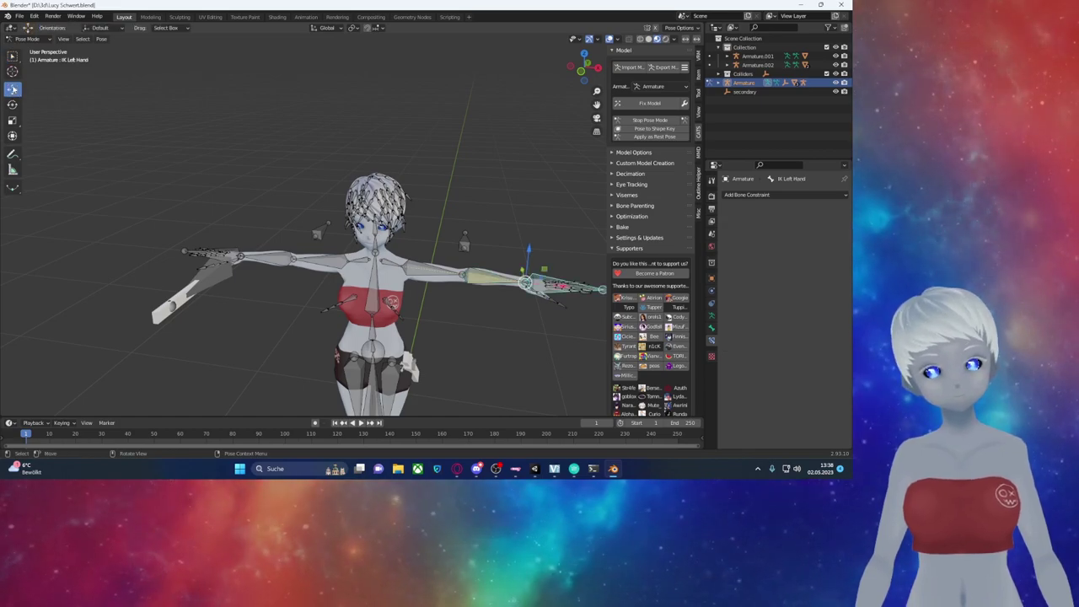
Step: Move the IK Left Hand bone to a new spot to test the arm IK
{"action": "left_click_drag", "start_coordinate": [534, 289], "coordinate": [506, 288]}
{"action": "middle_click_drag", "start_coordinate": [506, 288], "coordinate": [430, 338]}
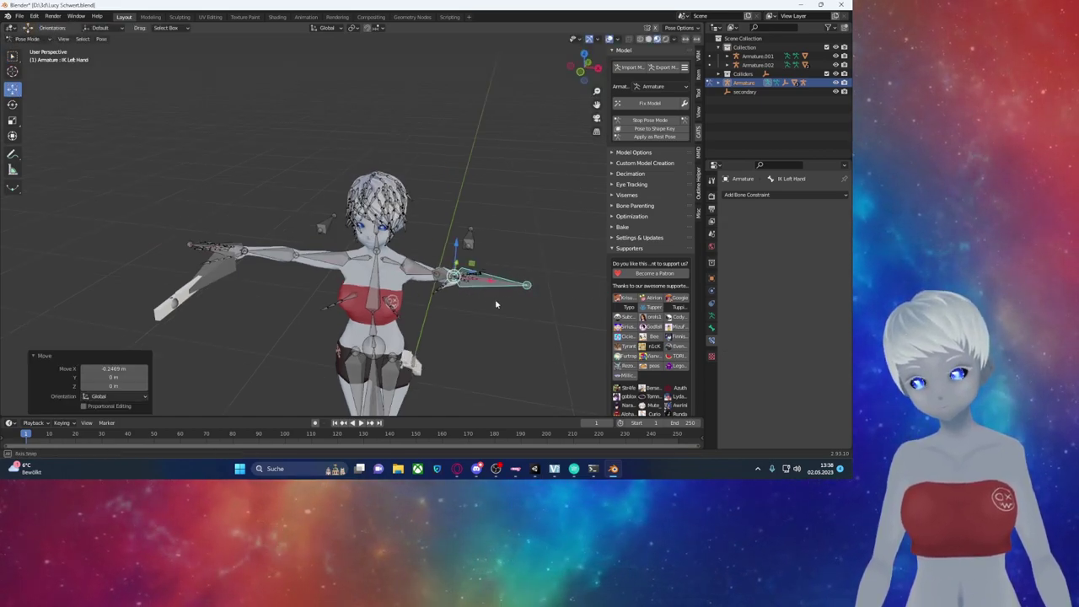
{"action": "mouse_move", "coordinate": [416, 333]}
{"action": "left_mouse_down"}
{"action": "mouse_move", "coordinate": [458, 332]}
{"action": "mouse_move", "coordinate": [472, 354]}
{"action": "left_mouse_up"}
{"action": "mouse_move", "coordinate": [472, 355]}
{"action": "middle_mouse_down"}
{"action": "mouse_move", "coordinate": [495, 317]}
{"action": "mouse_move", "coordinate": [449, 242]}
{"action": "middle_mouse_up"}
{"action": "scroll", "coordinate": [450, 243], "scroll_direction": "up", "scroll_amount": 2}
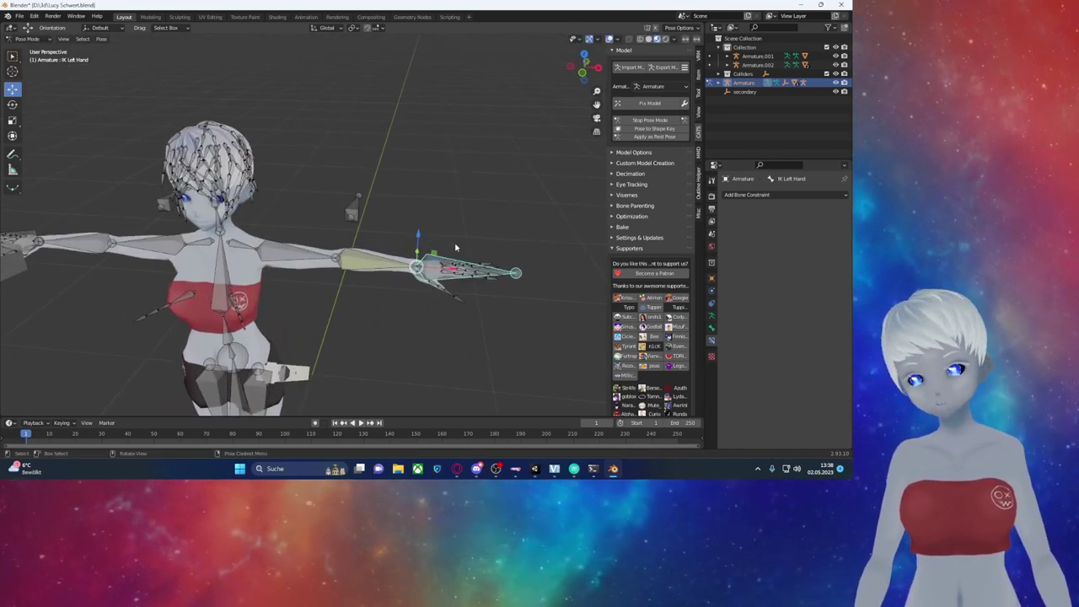
{"action": "scroll", "coordinate": [476, 306], "scroll_direction": "up", "scroll_amount": 4}
Step: Add a Copy Rotation constraint to Left wrist copying Armature's IK Left Hand bone
{"action": "left_click", "coordinate": [476, 307]}
{"action": "left_click", "coordinate": [752, 195]}
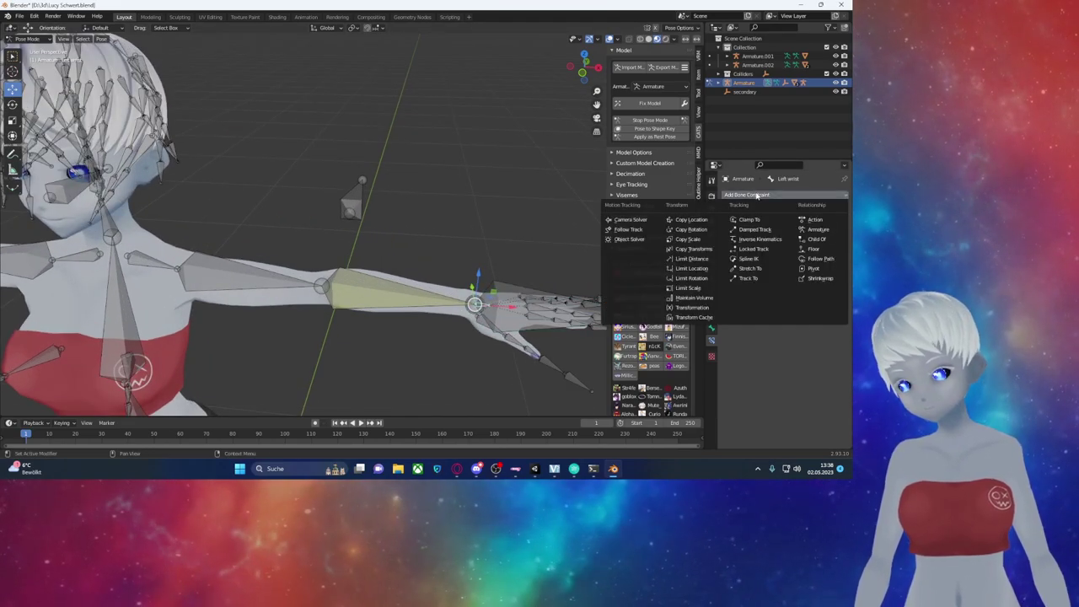
{"action": "left_click", "coordinate": [690, 229]}
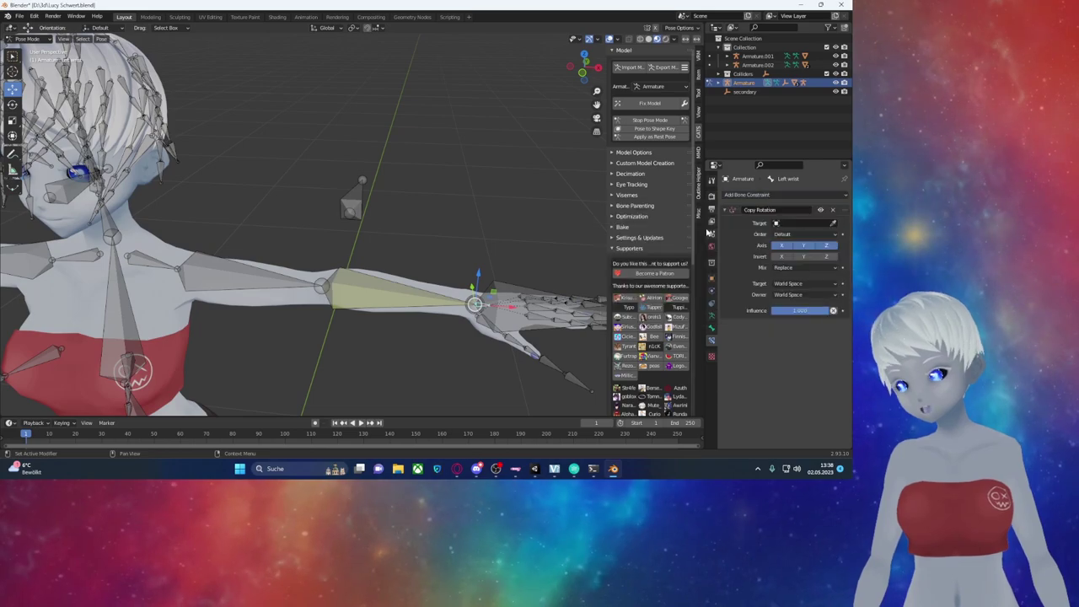
{"action": "left_click", "coordinate": [801, 223]}
{"action": "left_click", "coordinate": [780, 237]}
{"action": "left_click", "coordinate": [814, 234]}
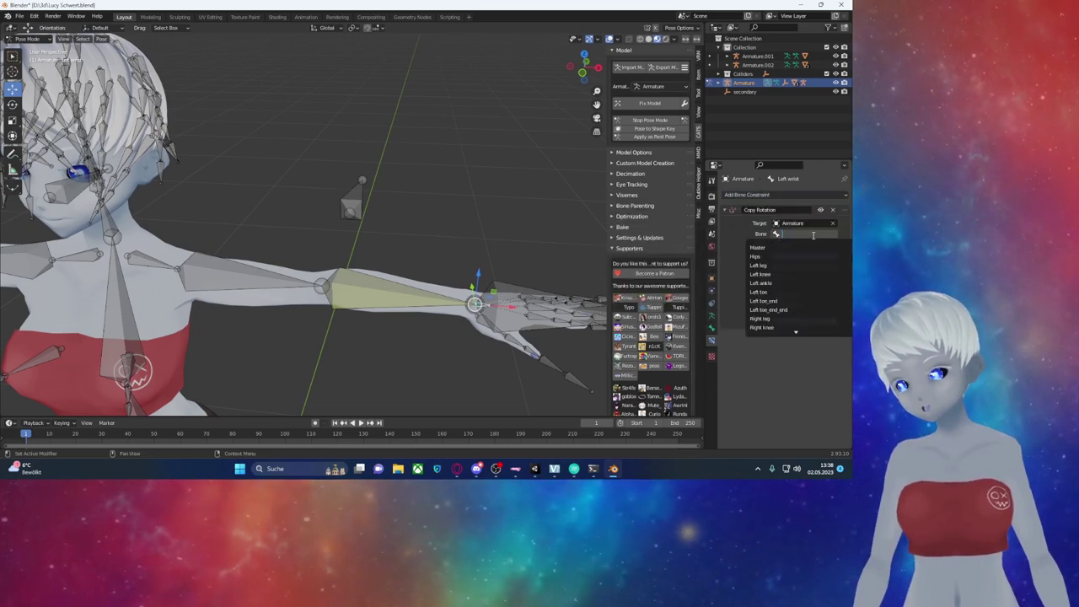
{"action": "type", "text": "ik"}
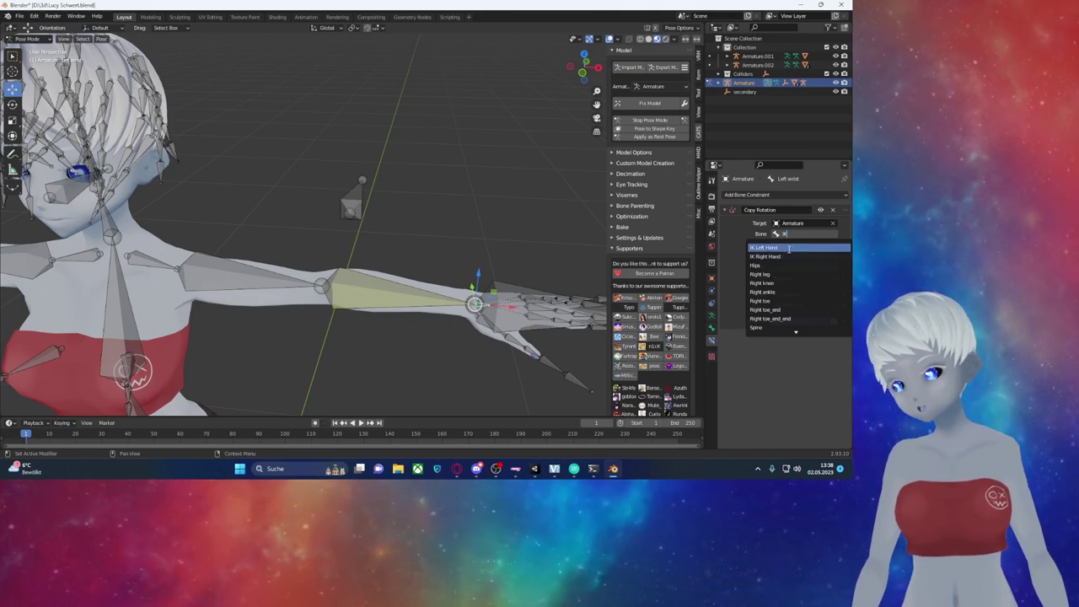
{"action": "left_click", "coordinate": [789, 249]}
Step: Rotate the IK Left Hand bone to check the wrist follows
{"action": "middle_click_drag", "start_coordinate": [506, 279], "coordinate": [466, 283]}
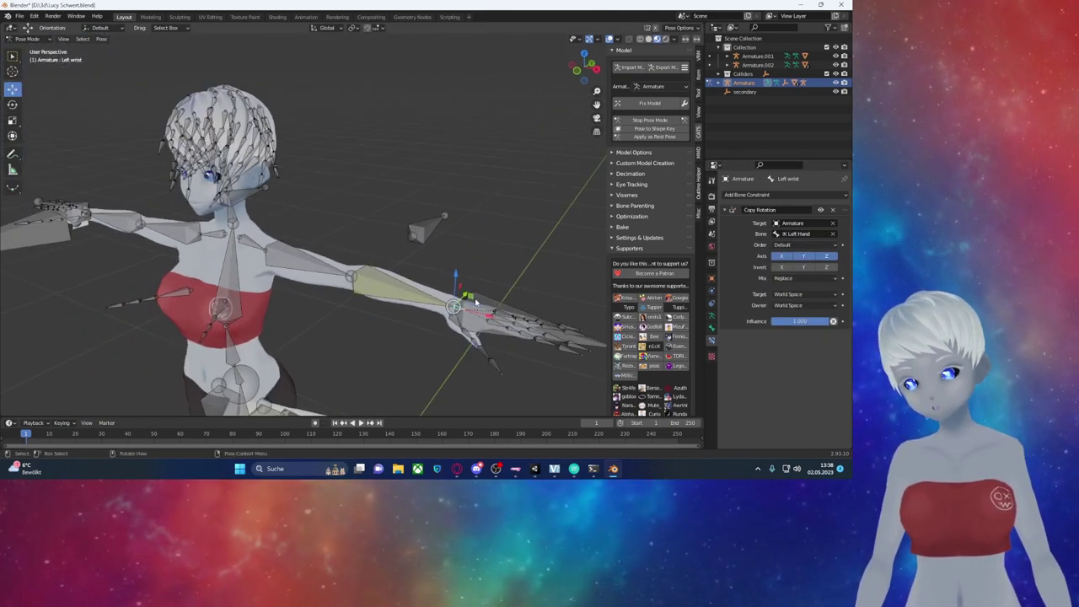
{"action": "left_click", "coordinate": [474, 301]}
{"action": "key", "text": "r"}
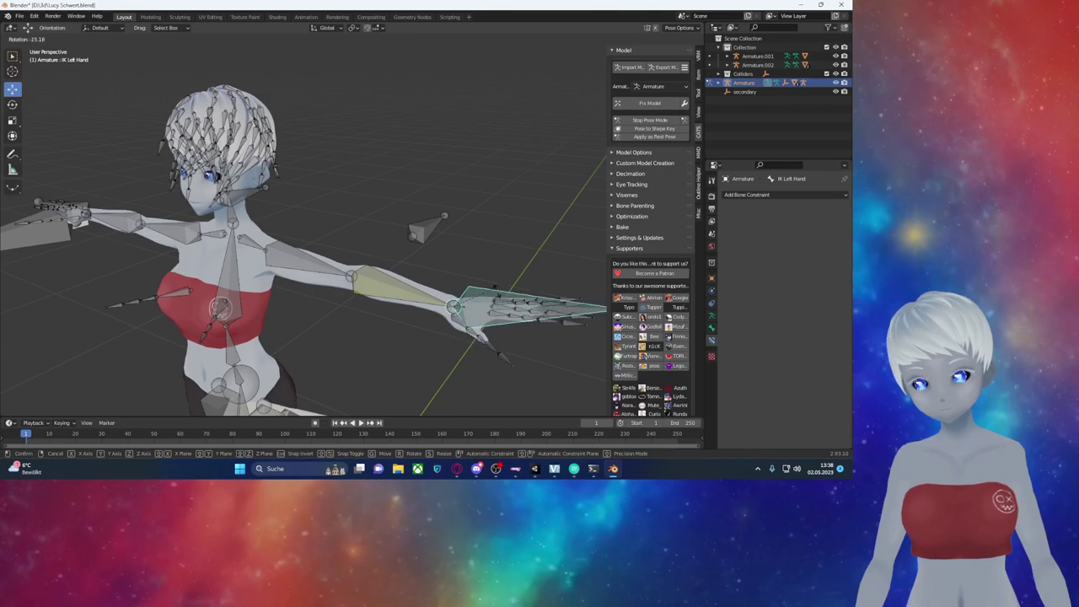
{"action": "left_click", "coordinate": [506, 287]}
{"action": "middle_click_drag", "start_coordinate": [506, 286], "coordinate": [432, 257]}
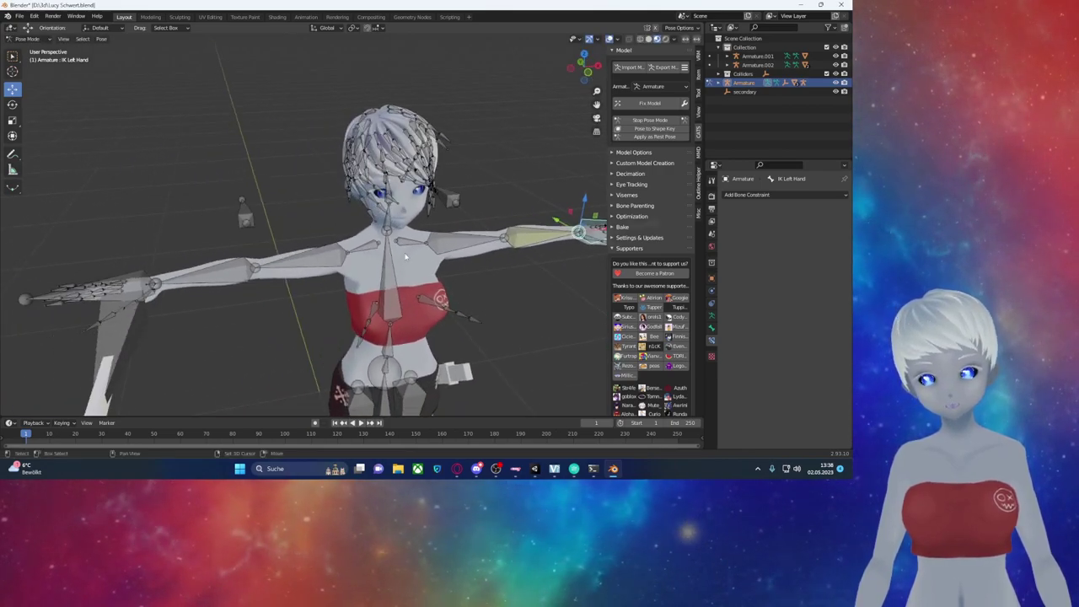
Step: Add an Inverse Kinematics constraint to Right elbow targeting Armature's IK Right Hand bone
{"action": "left_click", "coordinate": [207, 276]}
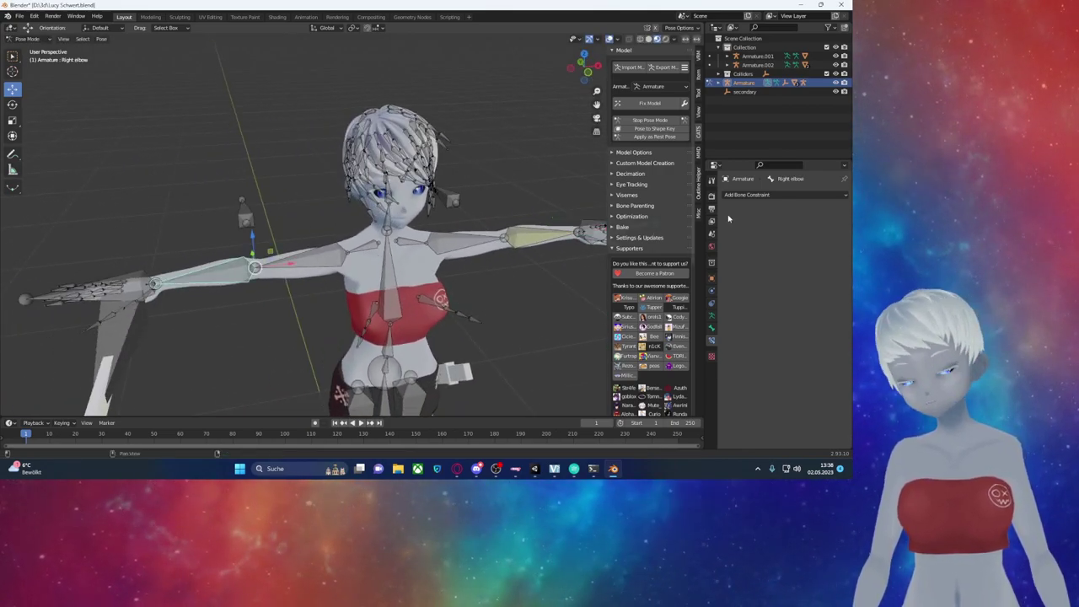
{"action": "left_click", "coordinate": [753, 195]}
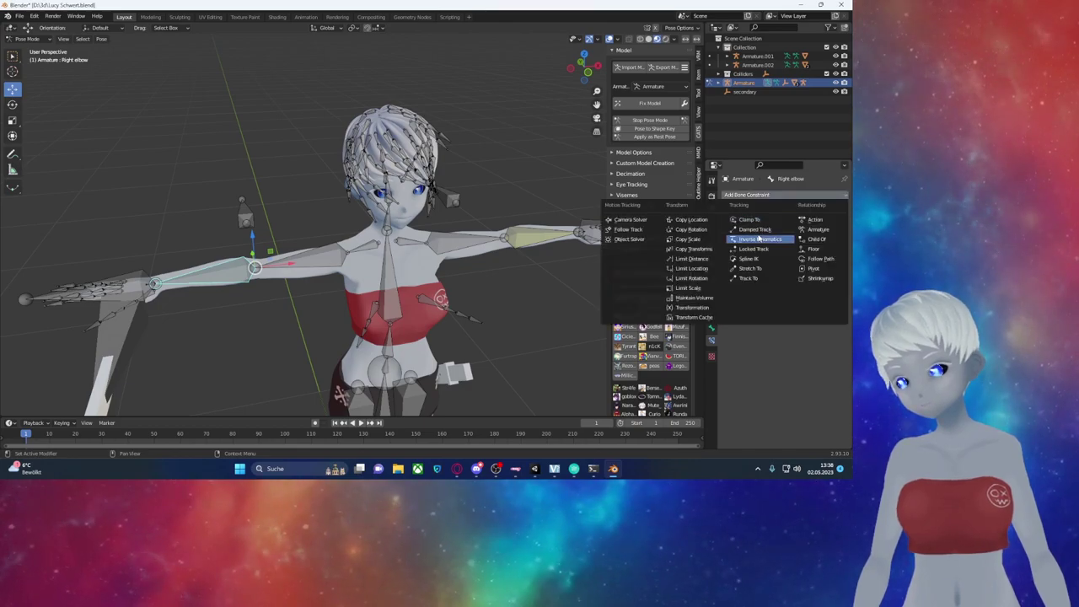
{"action": "left_click", "coordinate": [759, 240]}
{"action": "left_click", "coordinate": [791, 224]}
{"action": "left_click", "coordinate": [793, 234]}
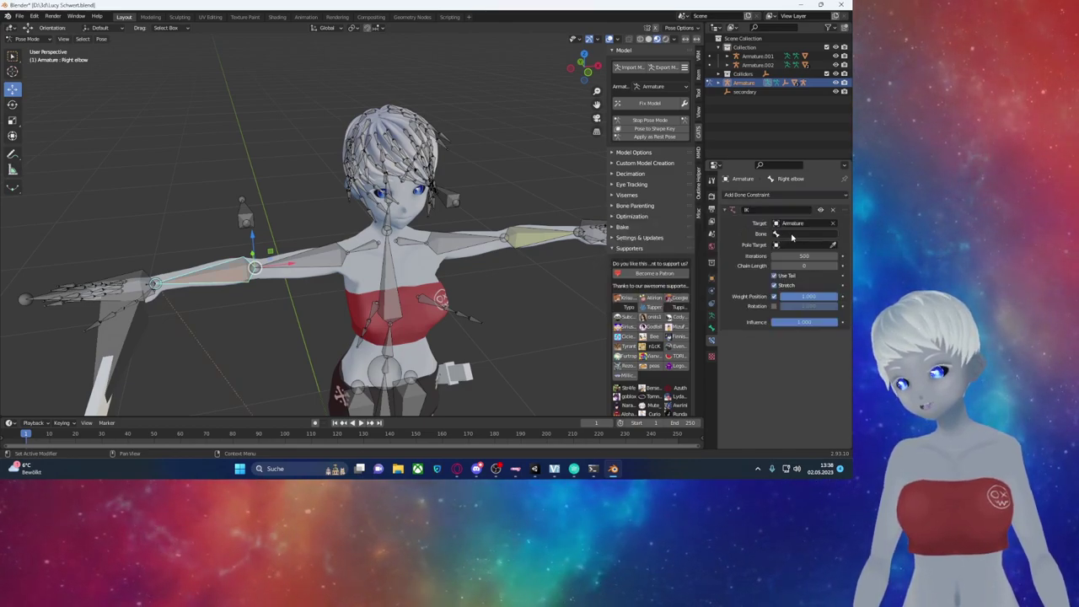
{"action": "left_click", "coordinate": [789, 233]}
{"action": "type", "text": "IK R"}
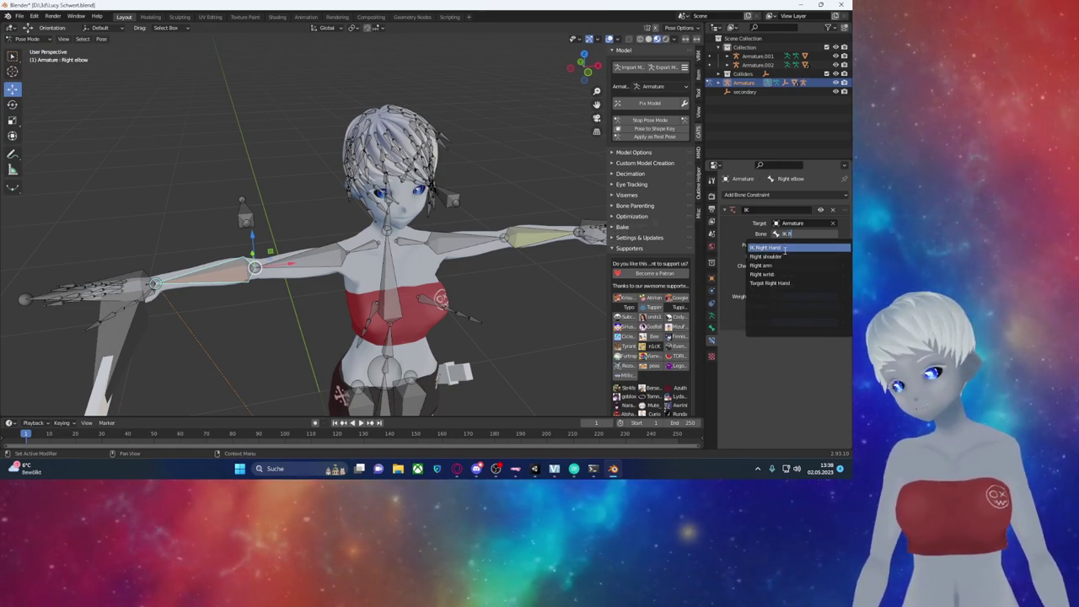
{"action": "left_click", "coordinate": [785, 248]}
Step: Set the Right elbow IK pole to Armature's Target Right Hand bone
{"action": "left_click", "coordinate": [796, 245]}
{"action": "left_click", "coordinate": [790, 258]}
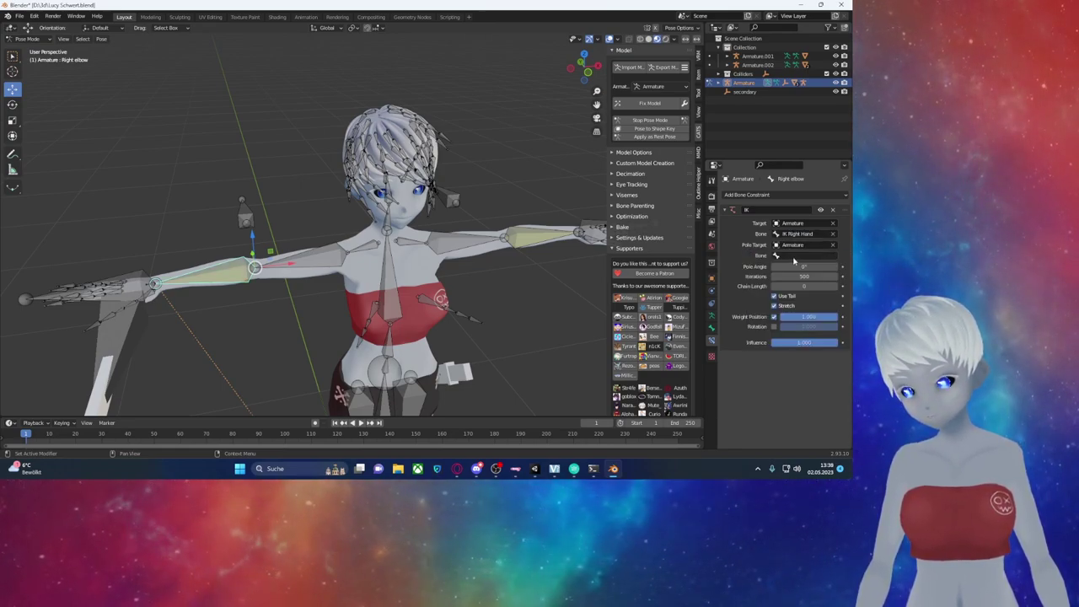
{"action": "left_click", "coordinate": [793, 256]}
{"action": "type", "text": "IK"}
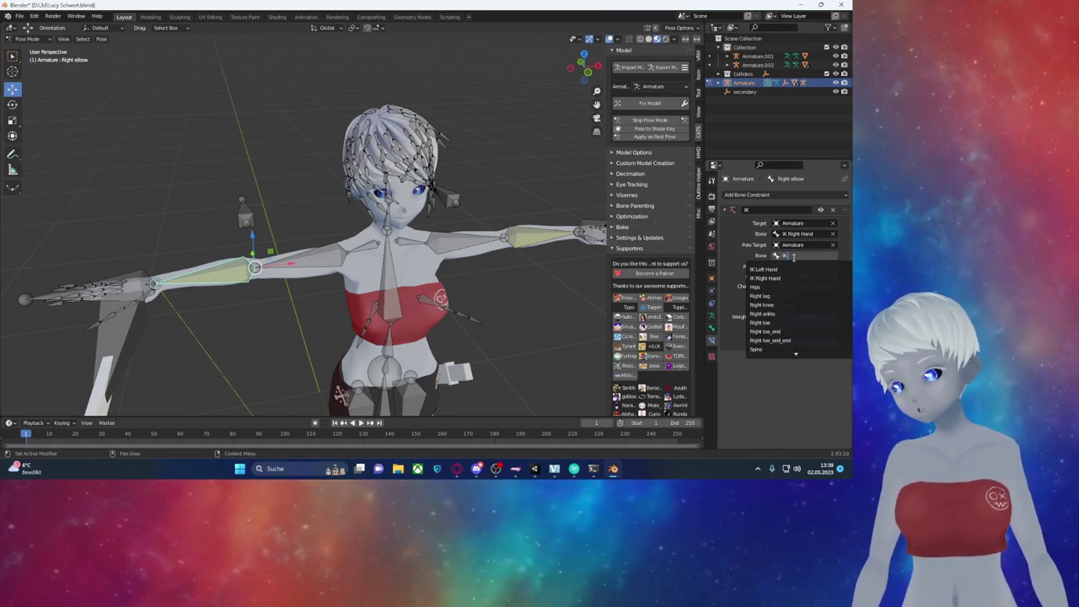
{"action": "left_click", "coordinate": [790, 270]}
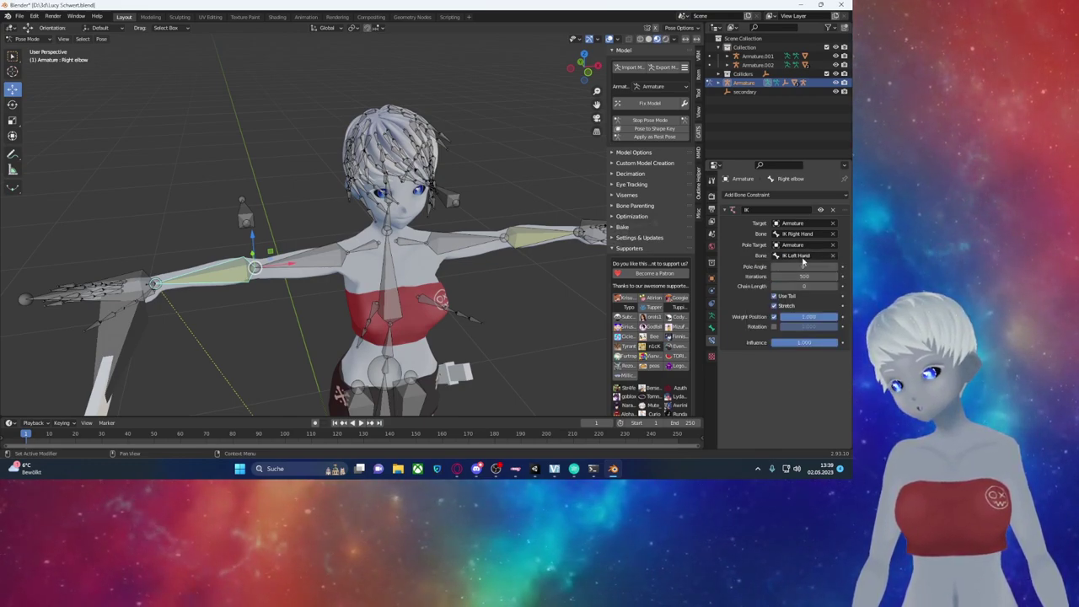
{"action": "left_click", "coordinate": [804, 255]}
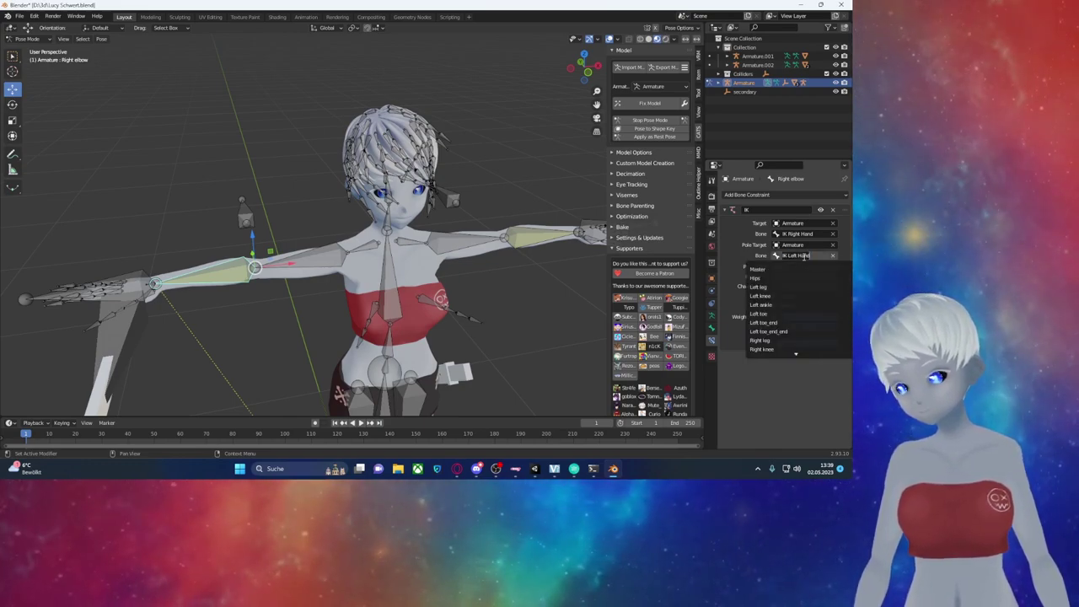
{"action": "type", "text": "ta"}
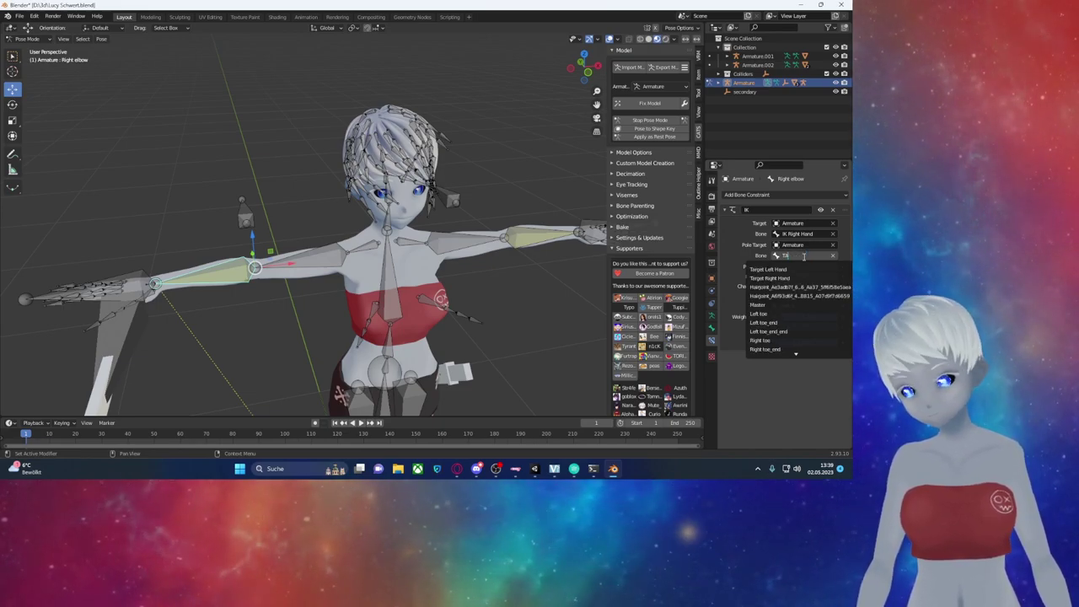
{"action": "type", "text": "rg"}
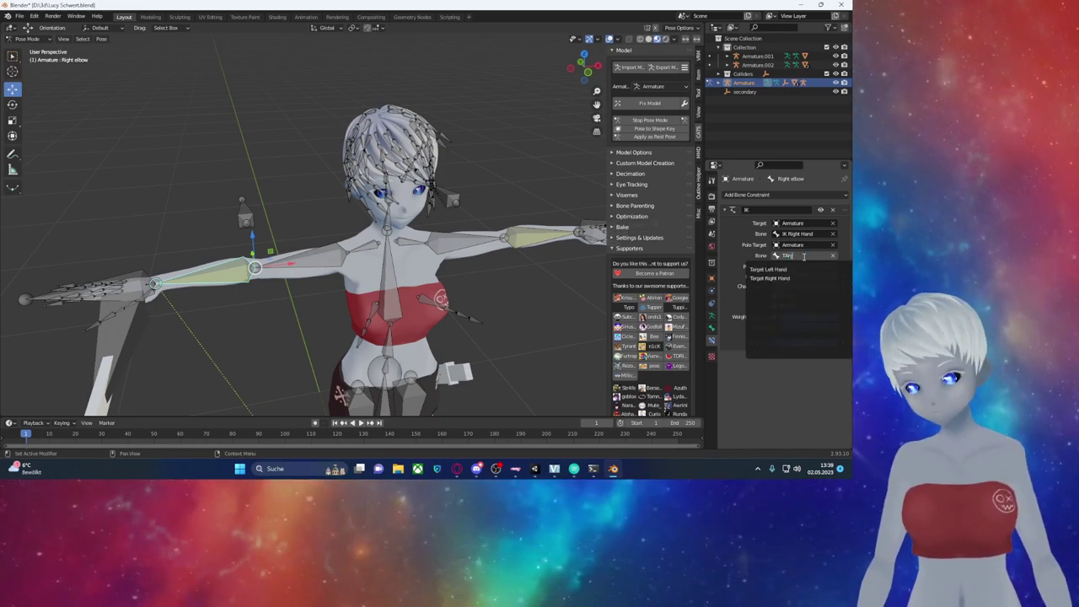
{"action": "left_click", "coordinate": [770, 278]}
Step: Increase the Right elbow IK chain length
{"action": "middle_click_drag", "start_coordinate": [506, 278], "coordinate": [591, 284]}
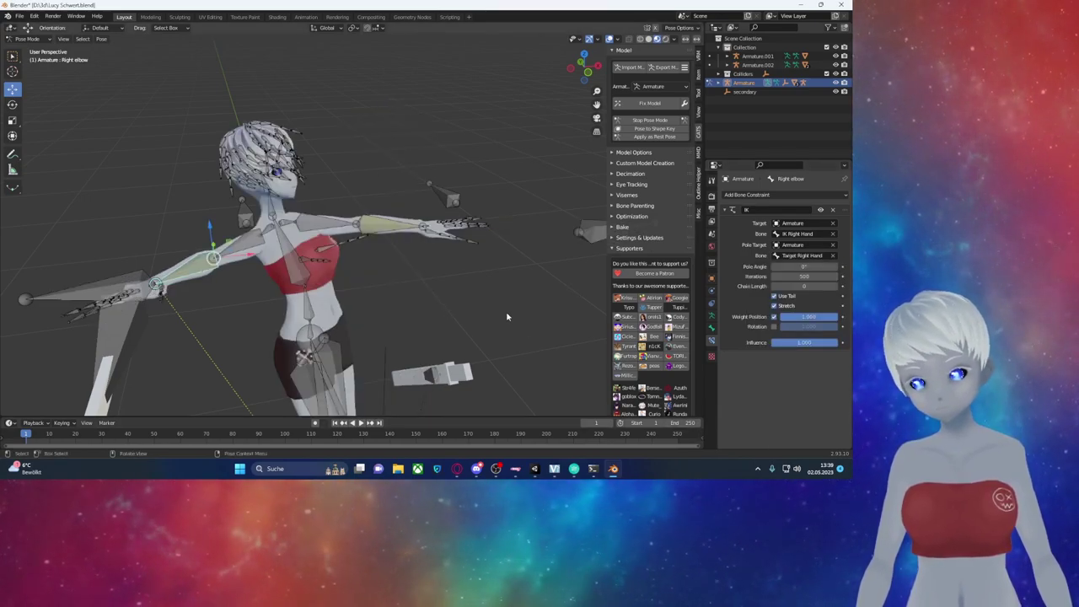
{"action": "left_click", "coordinate": [837, 287]}
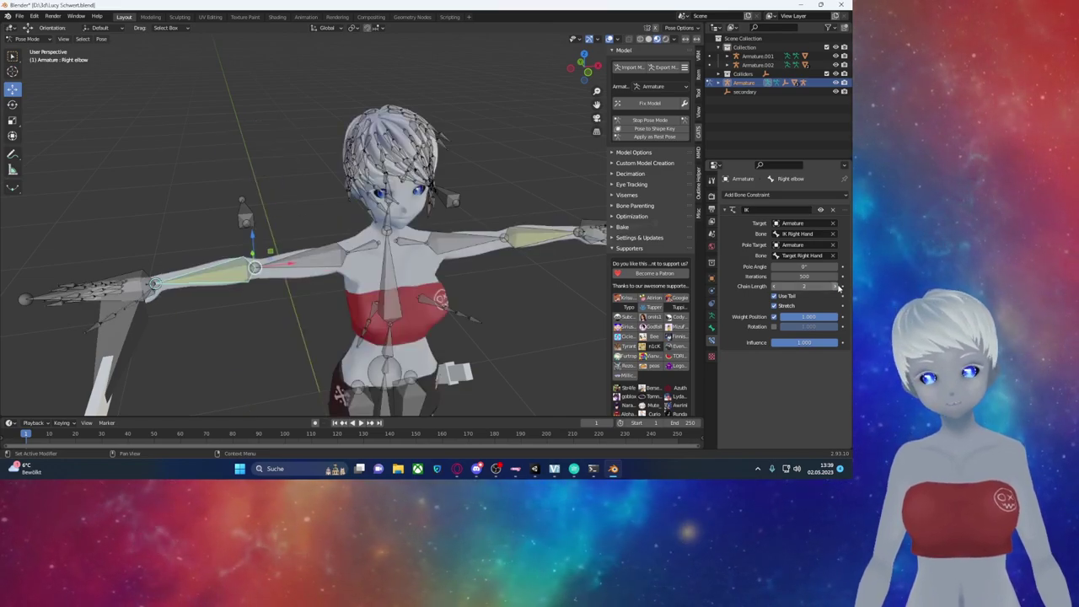
{"action": "middle_click_drag", "start_coordinate": [337, 270], "coordinate": [203, 272]}
{"action": "left_click", "coordinate": [154, 254]}
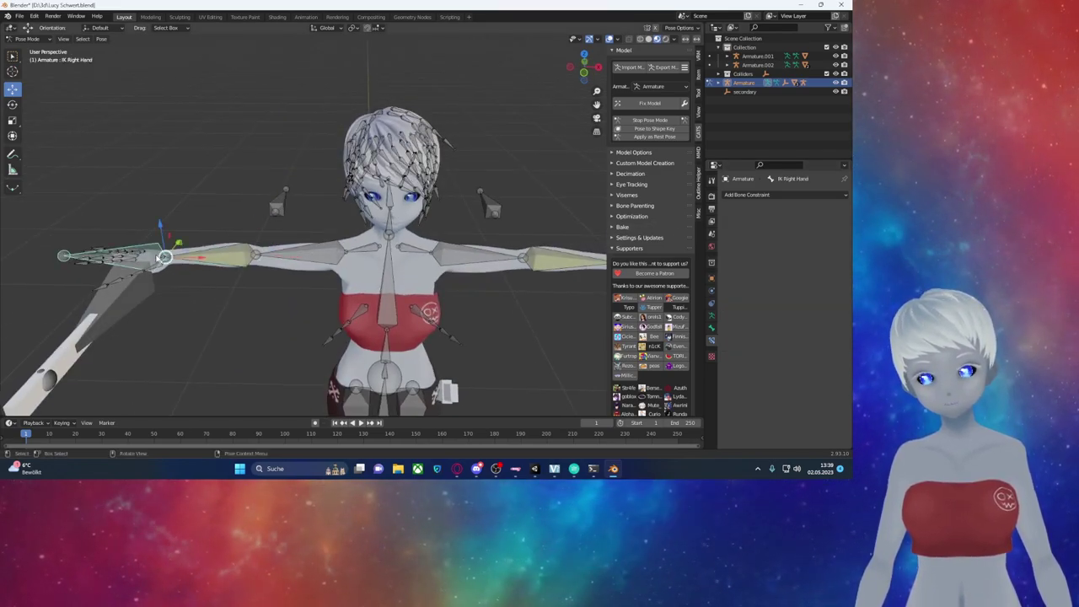
{"action": "left_click", "coordinate": [162, 260]}
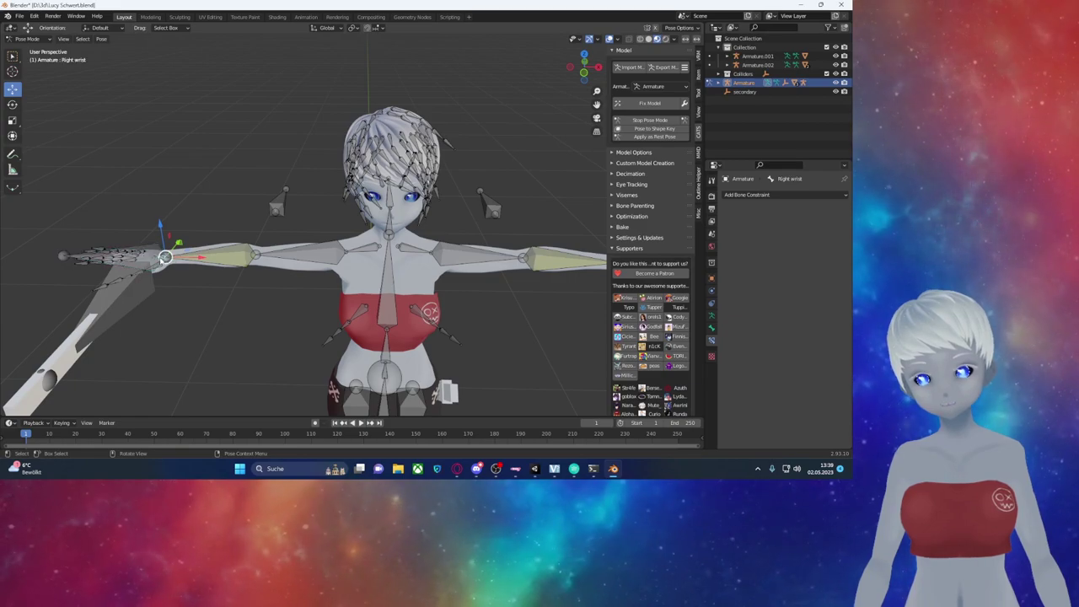
Step: Add a Copy Rotation constraint to Right wrist targeting the Armature's IK Right Hand bone
{"action": "left_click", "coordinate": [784, 195]}
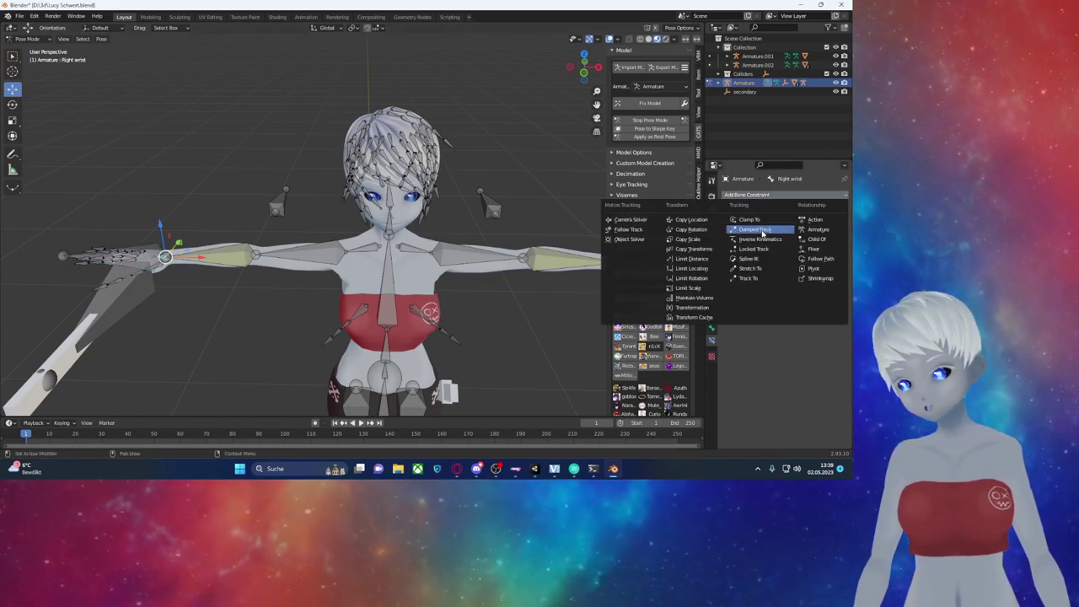
{"action": "left_click", "coordinate": [690, 230]}
{"action": "left_click", "coordinate": [793, 224]}
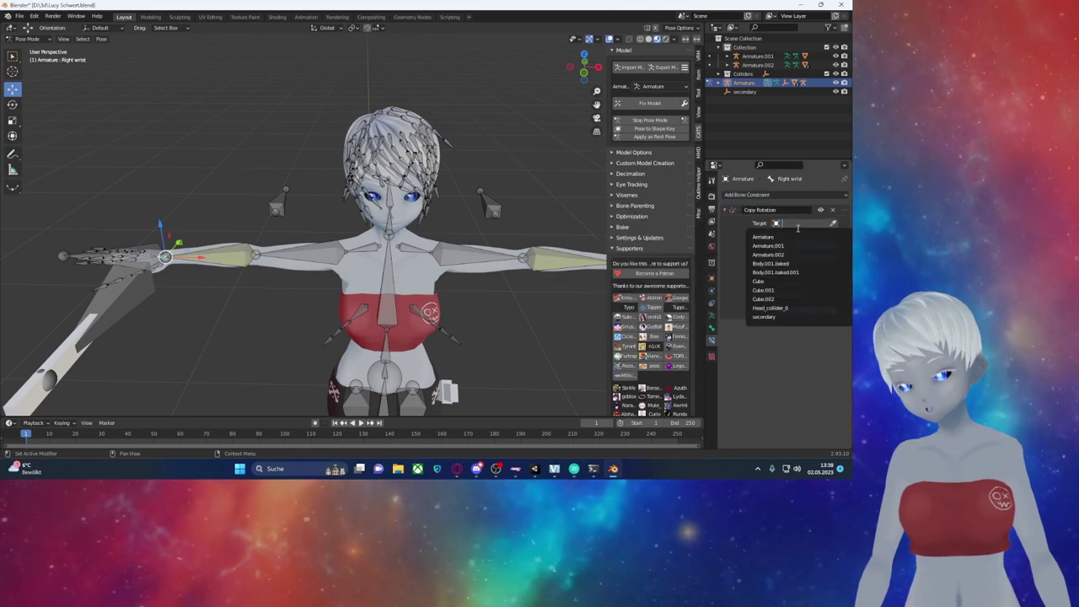
{"action": "left_click", "coordinate": [790, 234]}
{"action": "left_click", "coordinate": [794, 224]}
{"action": "left_click", "coordinate": [763, 237]}
{"action": "left_click", "coordinate": [787, 234]}
{"action": "type", "text": "ri"}
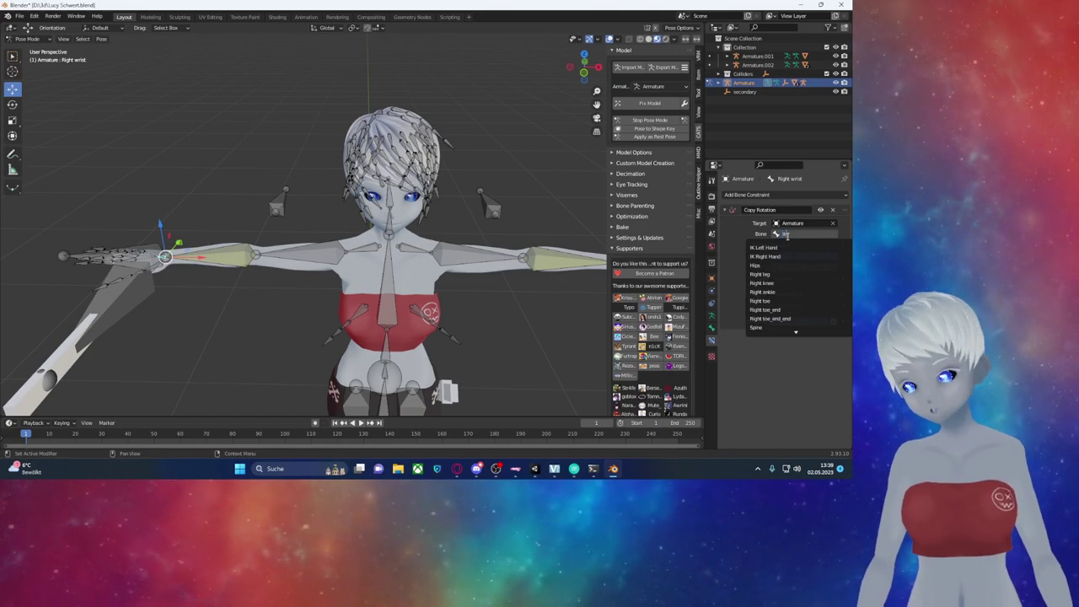
{"action": "left_click", "coordinate": [766, 257]}
Step: Move the view down and orbit around the avatar's legs
{"action": "scroll", "coordinate": [650, 253], "scroll_direction": "down", "scroll_amount": 2}
{"action": "mouse_move", "coordinate": [491, 361]}
{"action": "middle_mouse_down", "text": "shift"}
{"action": "mouse_move", "coordinate": [457, 217]}
{"action": "mouse_move", "coordinate": [453, 242]}
{"action": "middle_mouse_up", "text": "shift"}
{"action": "scroll", "coordinate": [457, 217], "scroll_direction": "down", "scroll_amount": 5, "text": "shift"}
{"action": "scroll", "coordinate": [436, 214], "scroll_direction": "down", "scroll_amount": 2, "text": "shift"}
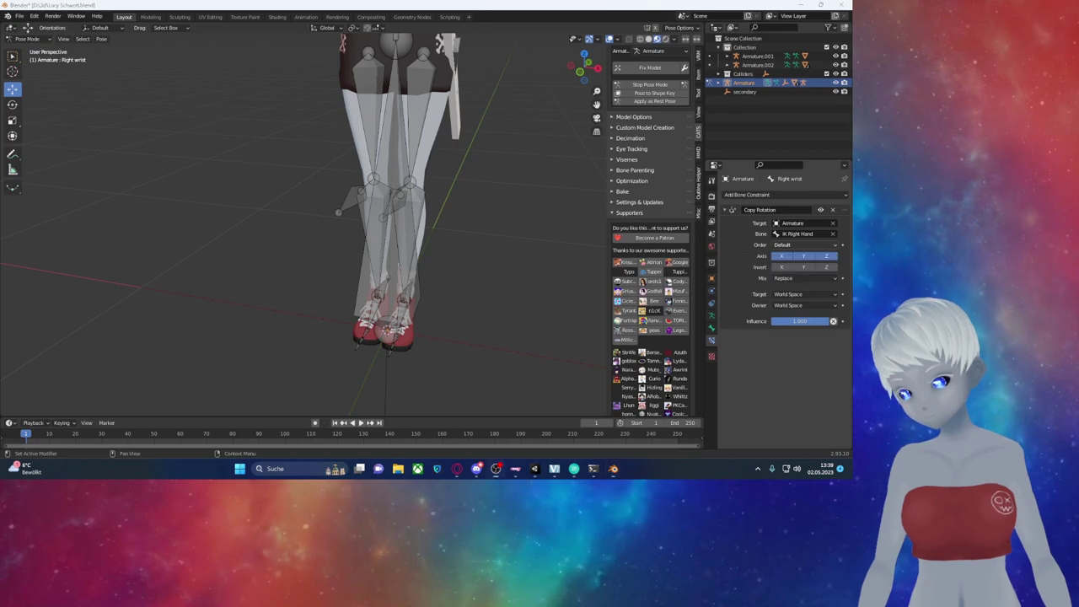
{"action": "mouse_move", "coordinate": [464, 281]}
{"action": "middle_mouse_down"}
{"action": "mouse_move", "coordinate": [367, 264]}
{"action": "mouse_move", "coordinate": [452, 264]}
{"action": "mouse_move", "coordinate": [431, 241]}
{"action": "mouse_move", "coordinate": [414, 272]}
{"action": "mouse_move", "coordinate": [414, 169]}
{"action": "mouse_move", "coordinate": [392, 217]}
{"action": "middle_mouse_up"}
Step: Select Left knee, add a Damped Track constraint, then remove it again
{"action": "left_click", "coordinate": [386, 190]}
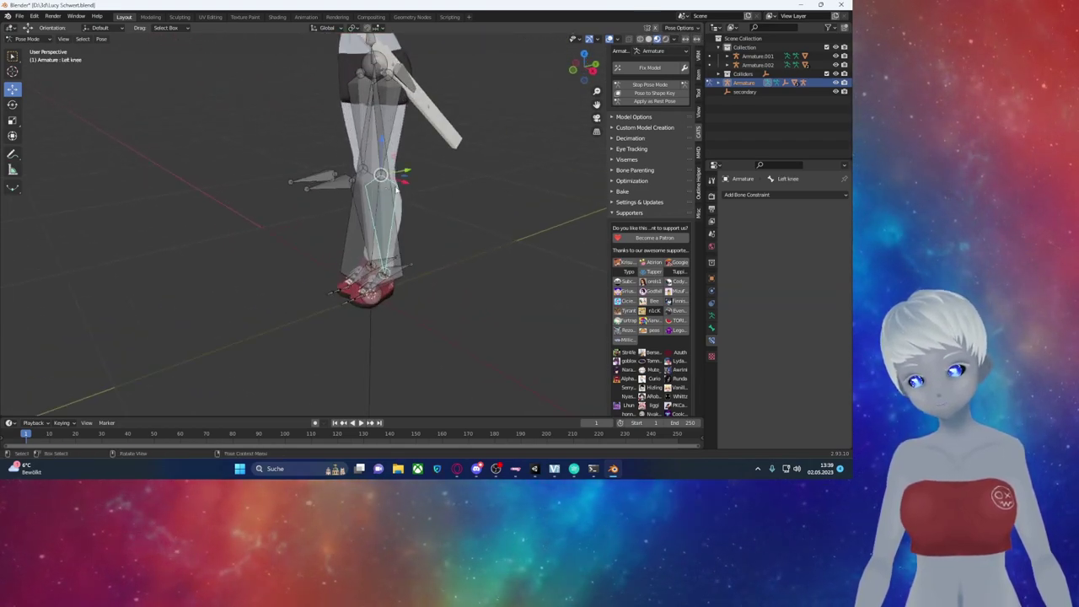
{"action": "left_click", "coordinate": [763, 195]}
{"action": "left_click", "coordinate": [751, 230]}
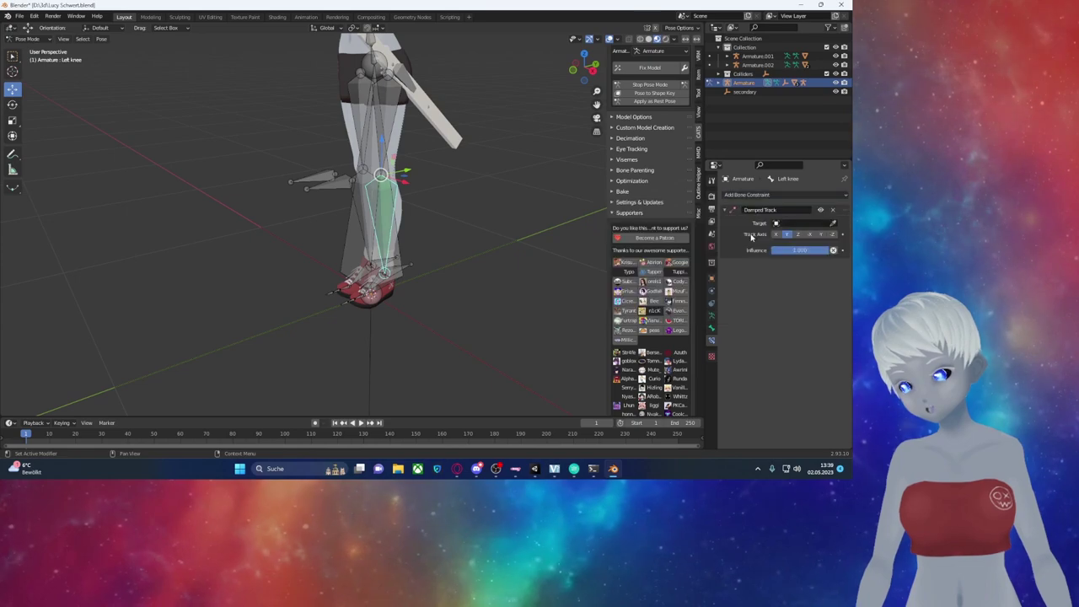
{"action": "left_click", "coordinate": [833, 211]}
Step: Give Left knee an Inverse Kinematics constraint with the Armature as target, then select the extra left-foot bone
{"action": "left_click", "coordinate": [784, 195]}
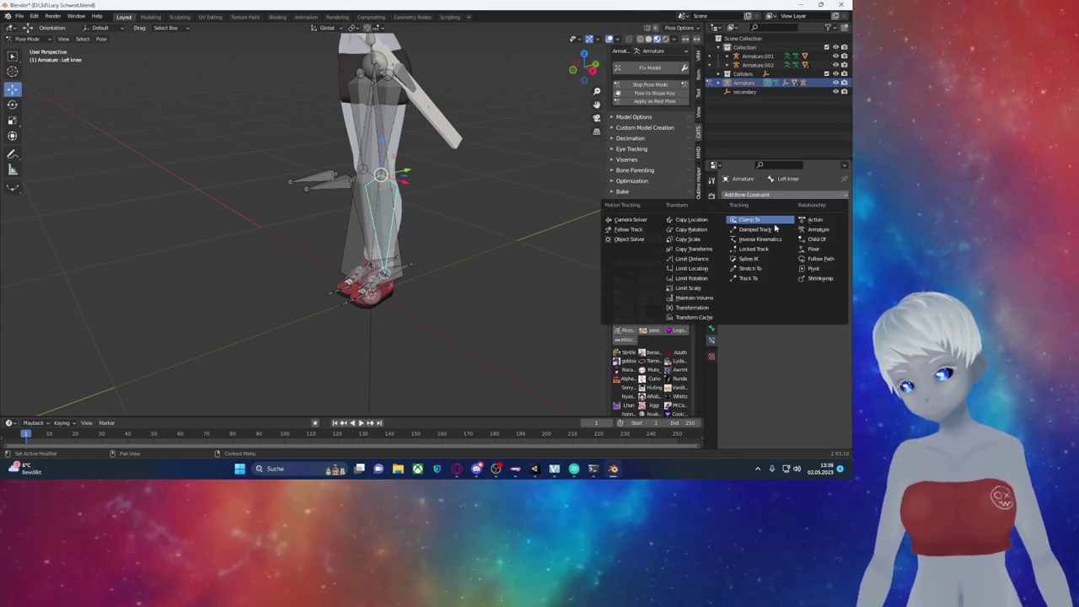
{"action": "left_click", "coordinate": [759, 240]}
{"action": "left_click", "coordinate": [801, 222]}
{"action": "left_click", "coordinate": [763, 237]}
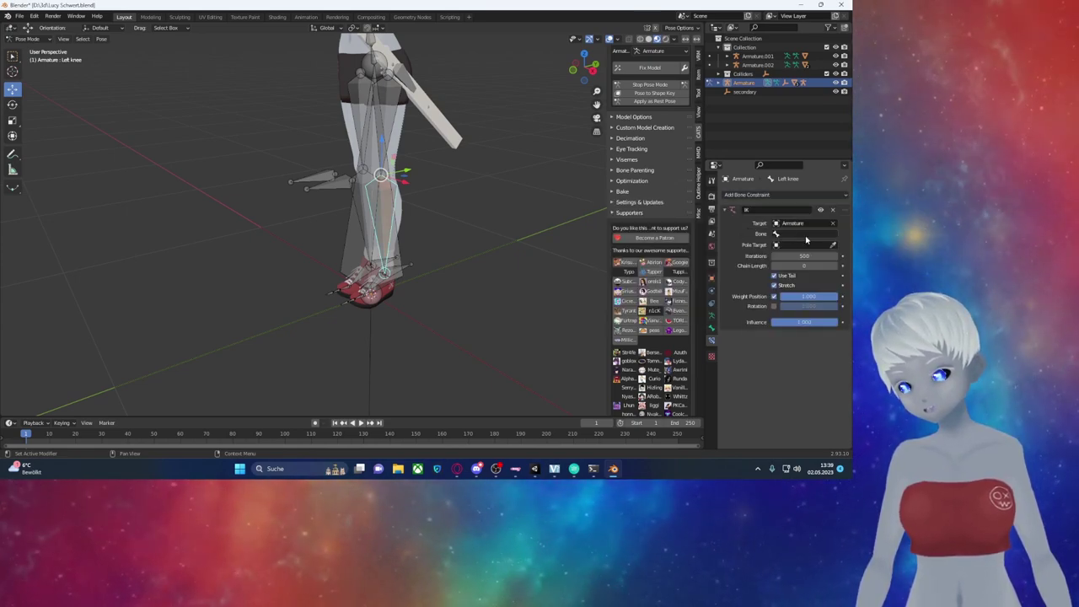
{"action": "left_click", "coordinate": [402, 270]}
{"action": "middle_click_drag", "start_coordinate": [410, 270], "coordinate": [459, 279]}
Step: Rename the left helper bones to Ik Left Foot and Target LKeft Leg
{"action": "key", "text": "F2"}
{"action": "type", "text": "a"}
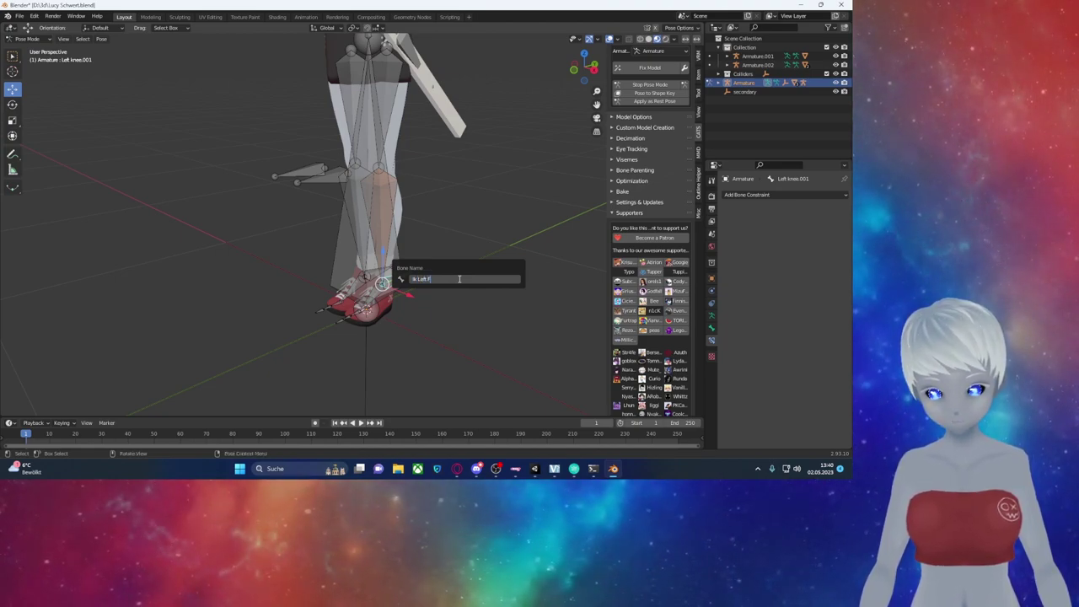
{"action": "key", "text": "Return"}
{"action": "left_click", "coordinate": [354, 190]}
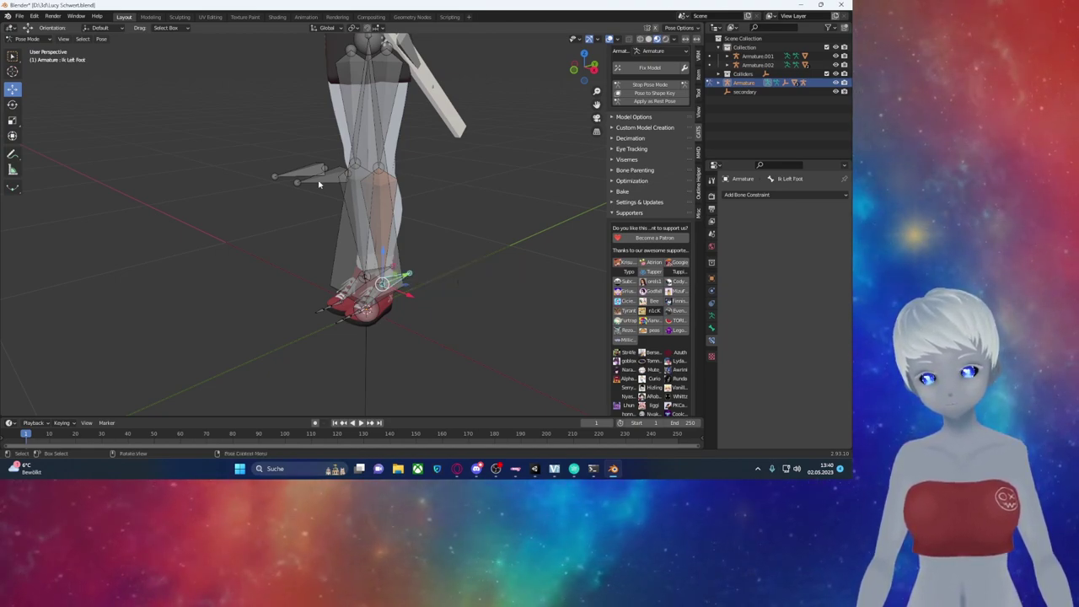
{"action": "key", "text": "F2"}
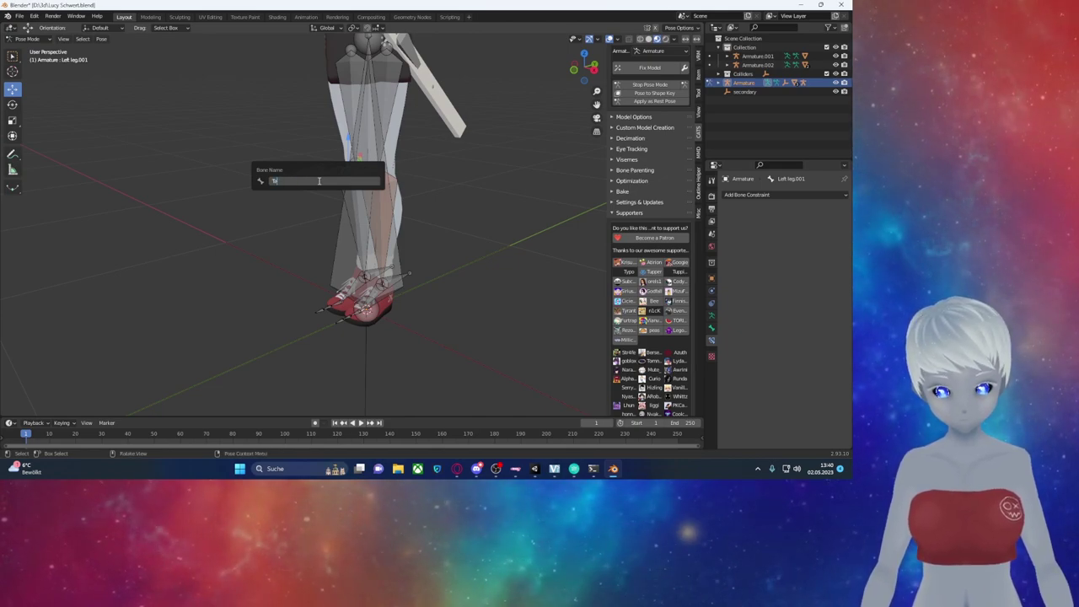
{"action": "type", "text": "rget Left Leg"}
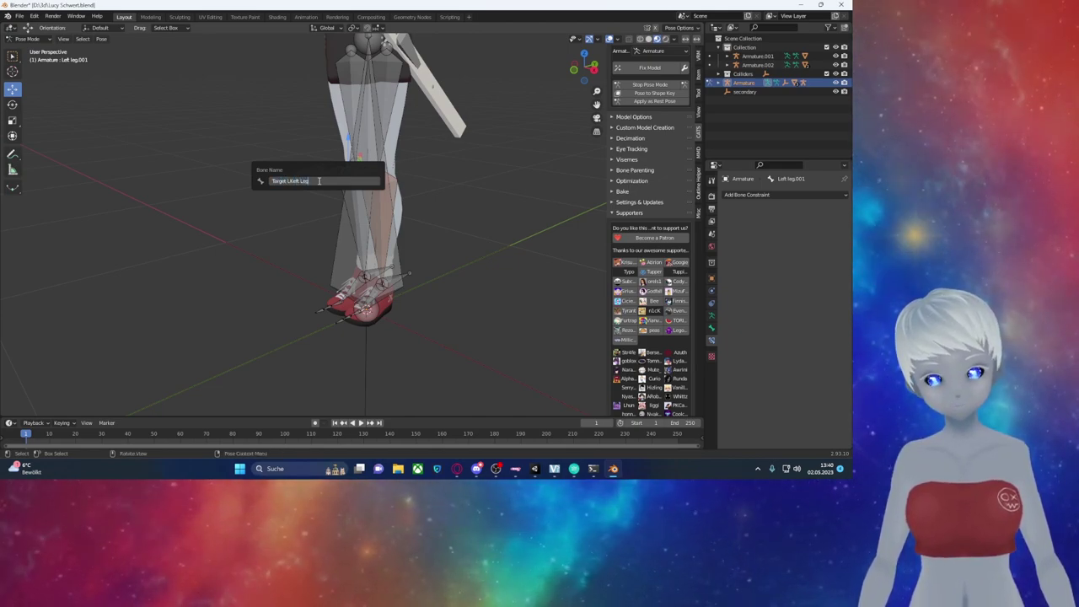
{"action": "key", "text": "Return"}
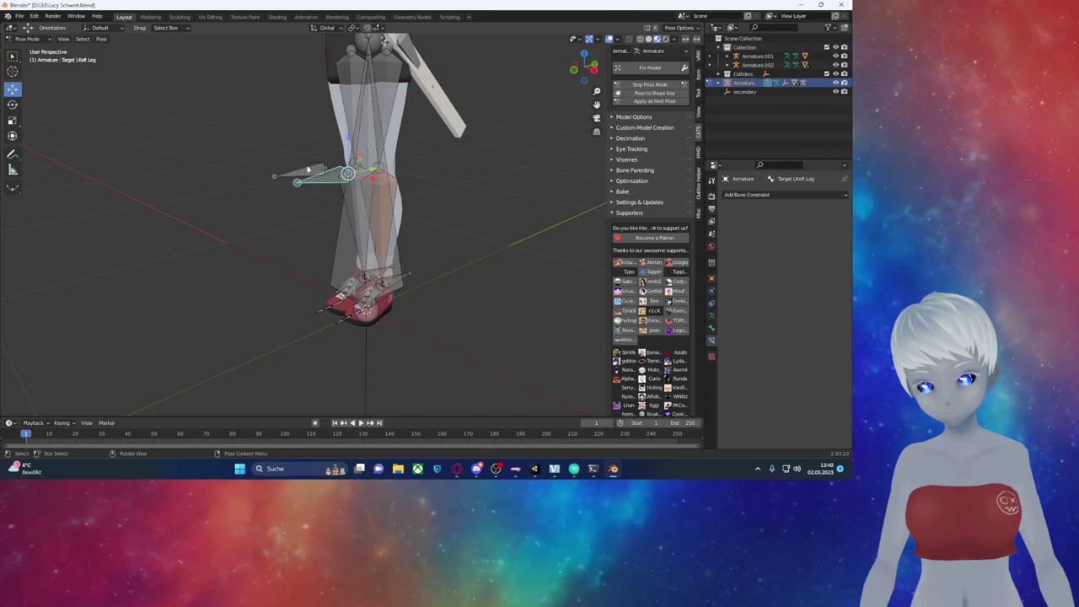
Step: Rename the right helper bones to Target Right Leg and Target Right Foot
{"action": "key", "text": "F2"}
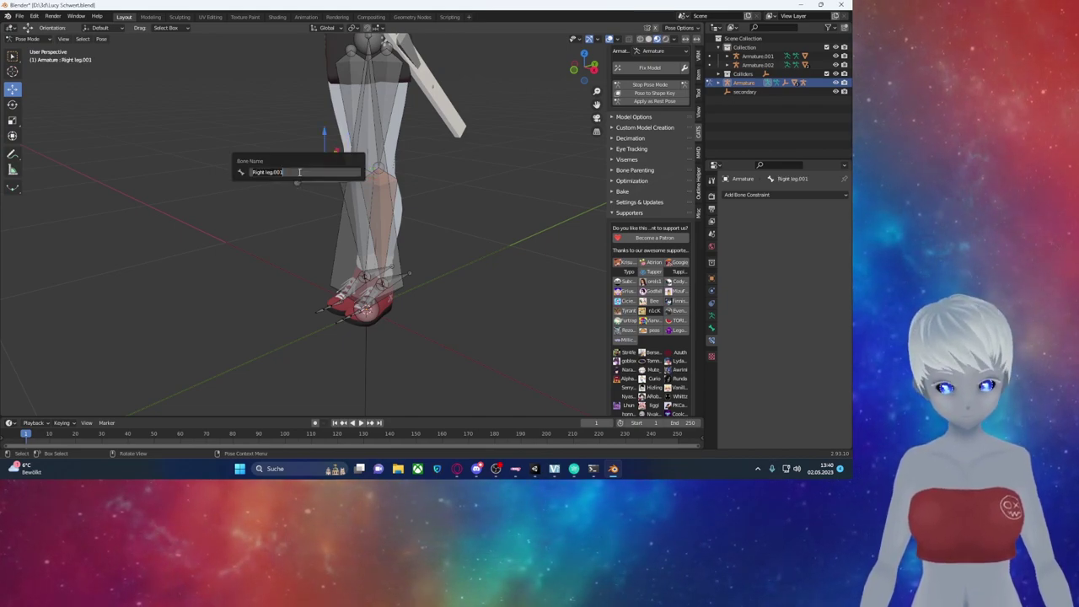
{"action": "type", "text": "Target"}
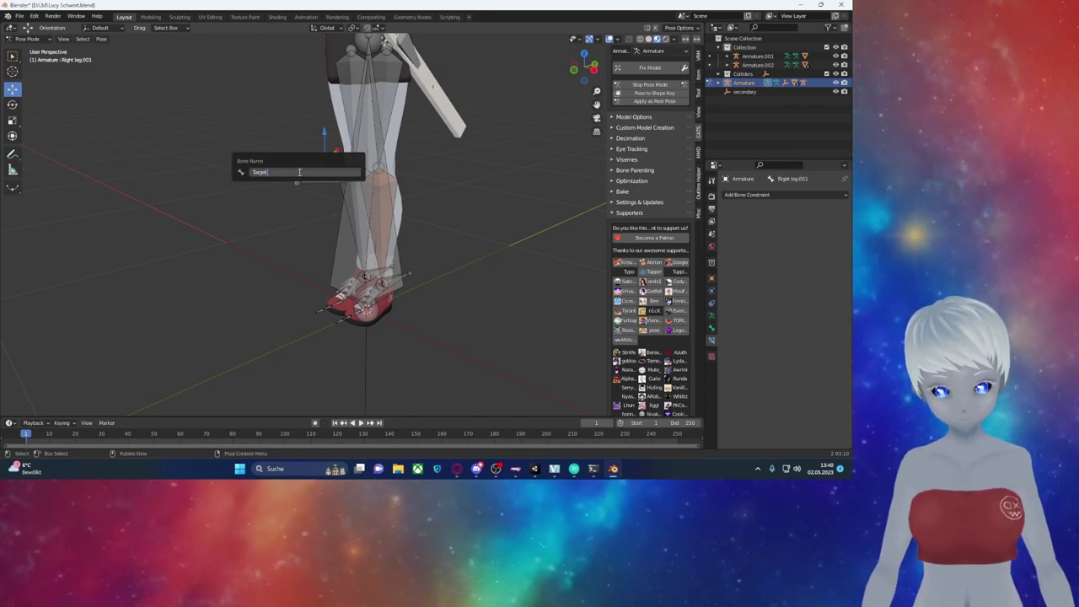
{"action": "type", "text": " Right"}
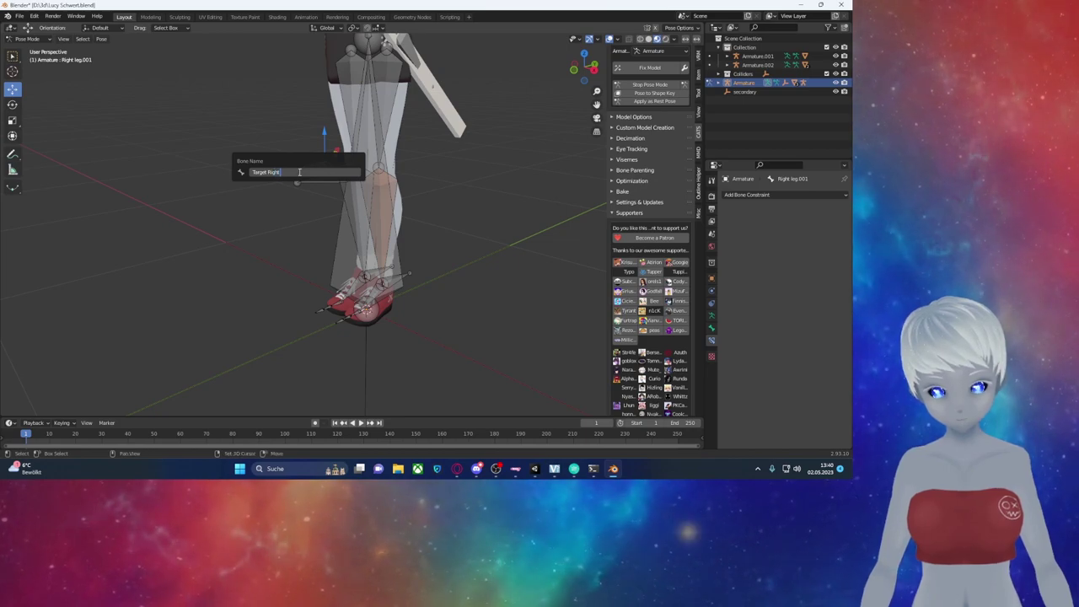
{"action": "type", "text": " Leg"}
{"action": "key", "text": "Return"}
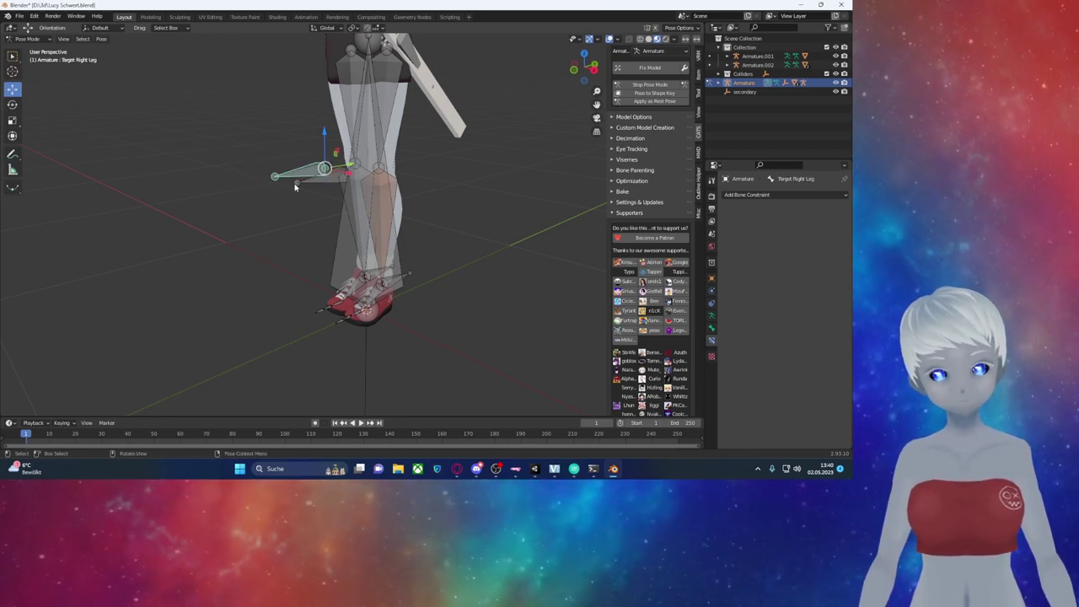
{"action": "middle_click_drag", "start_coordinate": [383, 278], "coordinate": [374, 289]}
{"action": "left_click", "coordinate": [484, 350]}
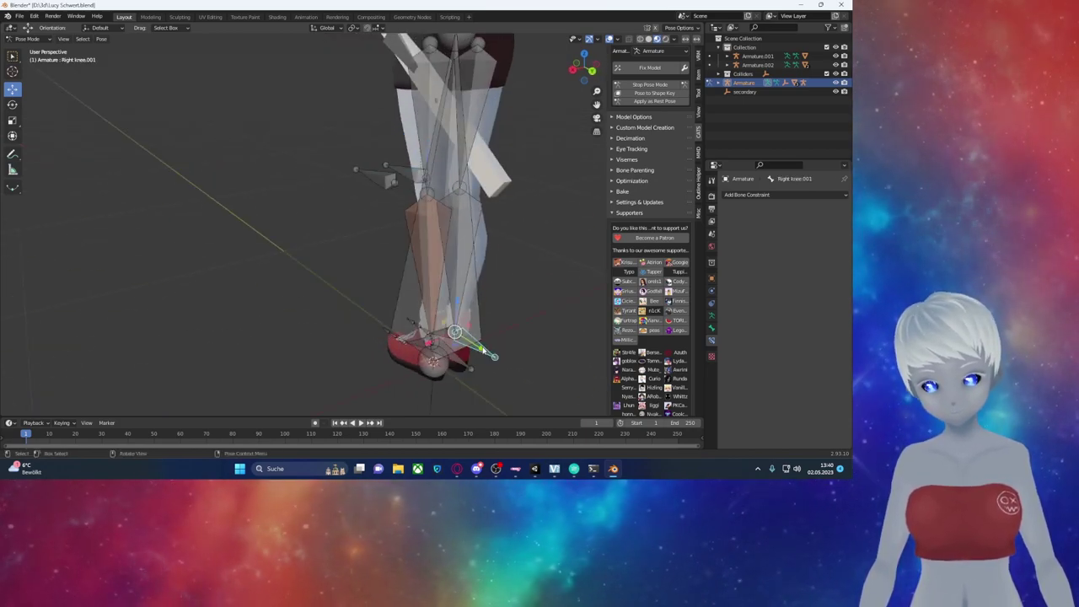
{"action": "key", "text": "F2"}
{"action": "type", "text": "Target Ri"}
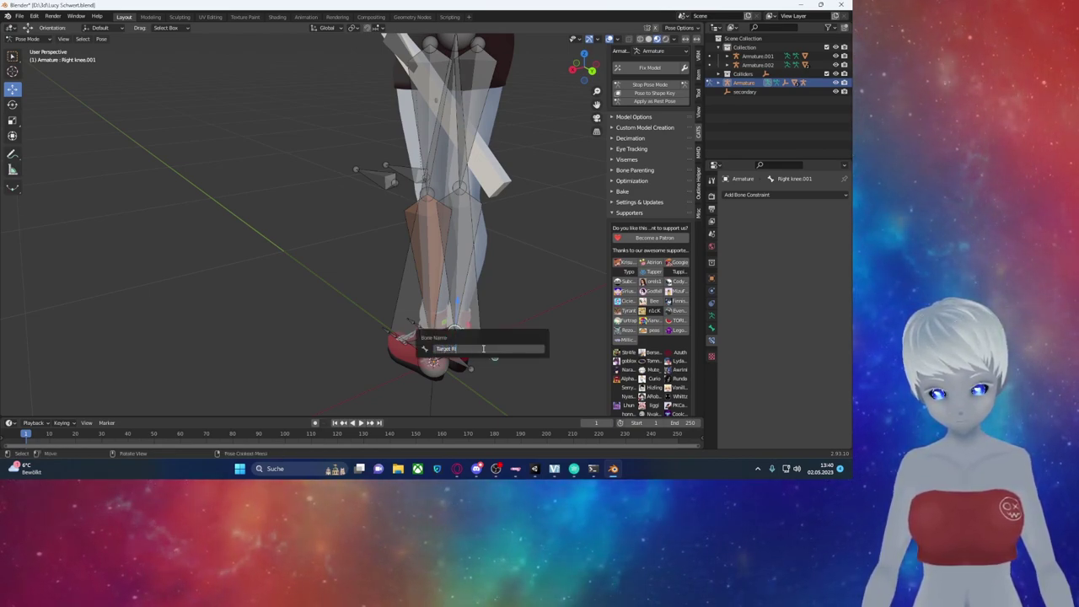
{"action": "type", "text": "ght Foot"}
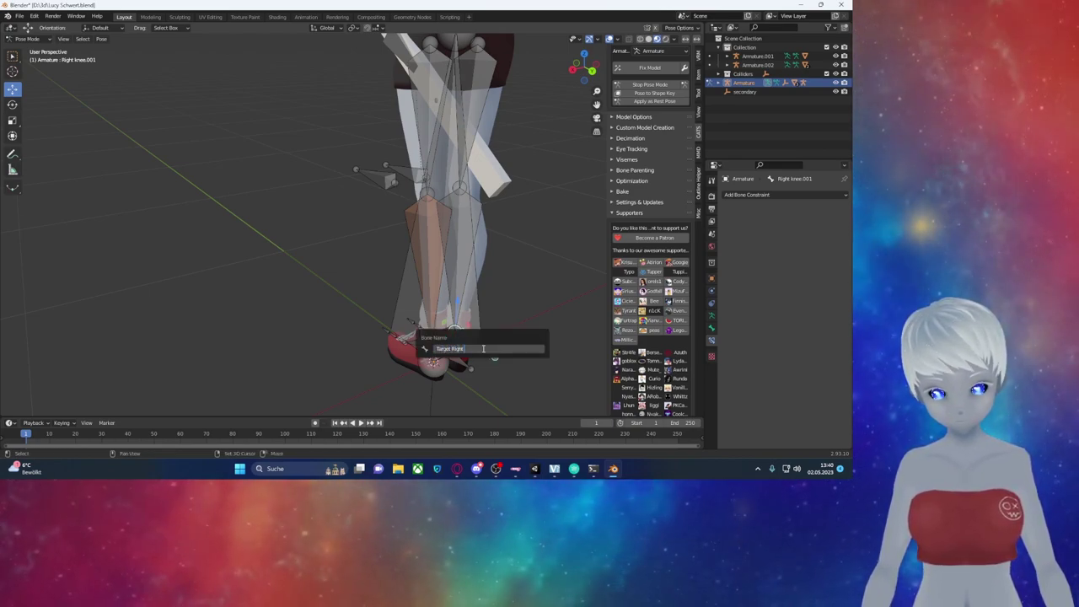
{"action": "key", "text": "Return"}
{"action": "middle_click_drag", "start_coordinate": [433, 358], "coordinate": [459, 258]}
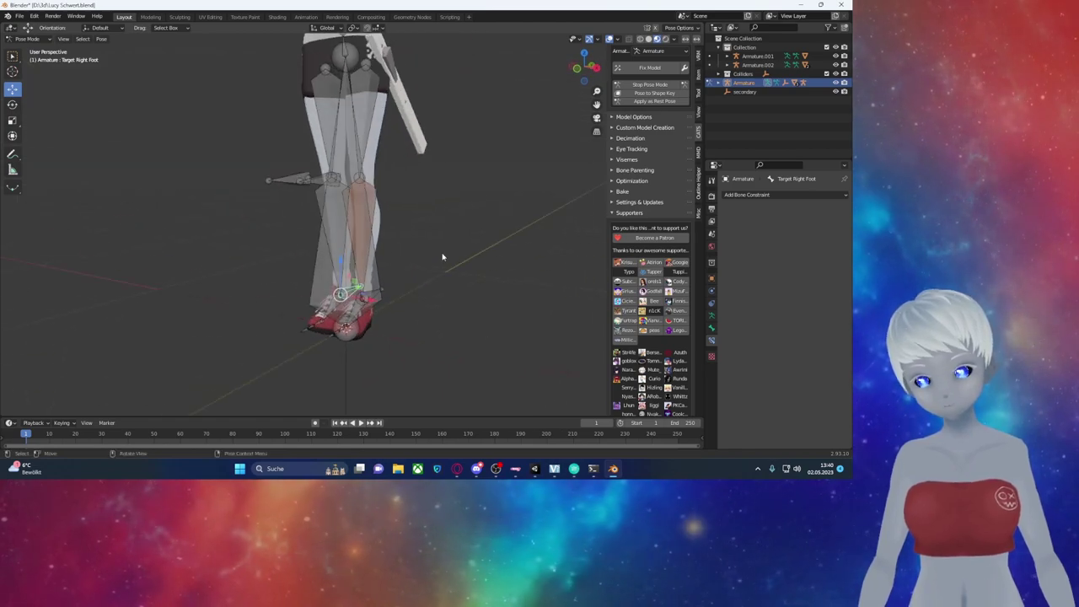
Step: In Left knee's IK constraint, pick an IK bone and set the Armature as pole target
{"action": "left_click", "coordinate": [373, 192]}
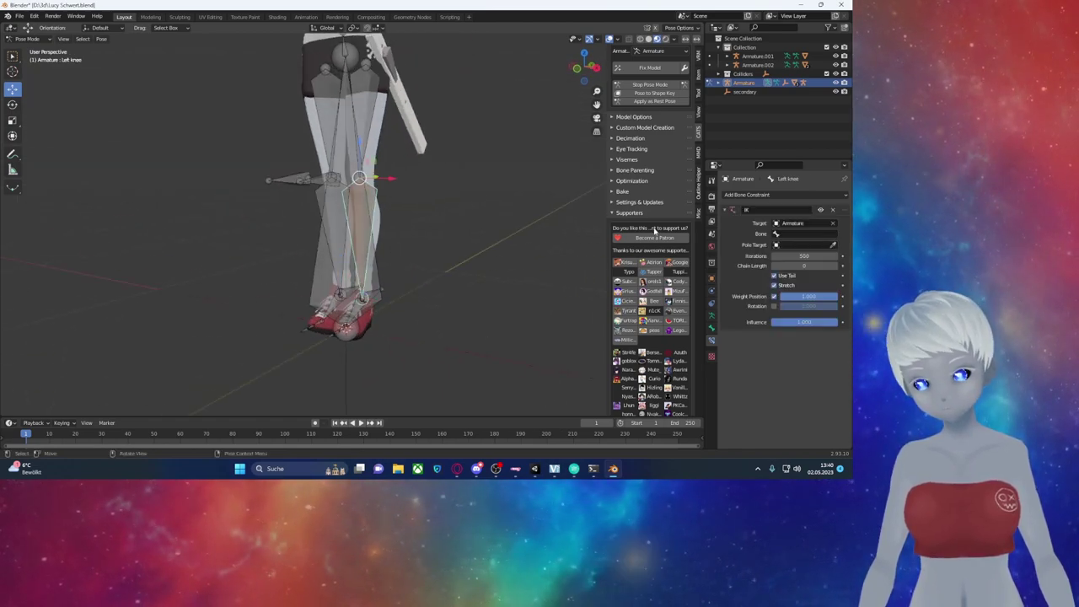
{"action": "left_click", "coordinate": [796, 234]}
{"action": "type", "text": "ik"}
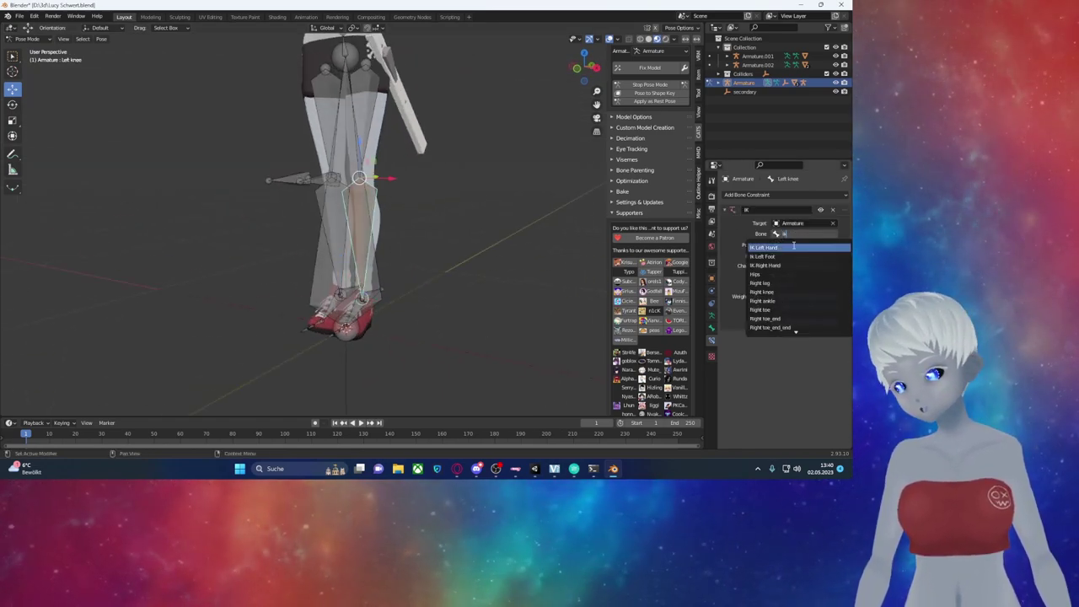
{"action": "left_click", "coordinate": [793, 248]}
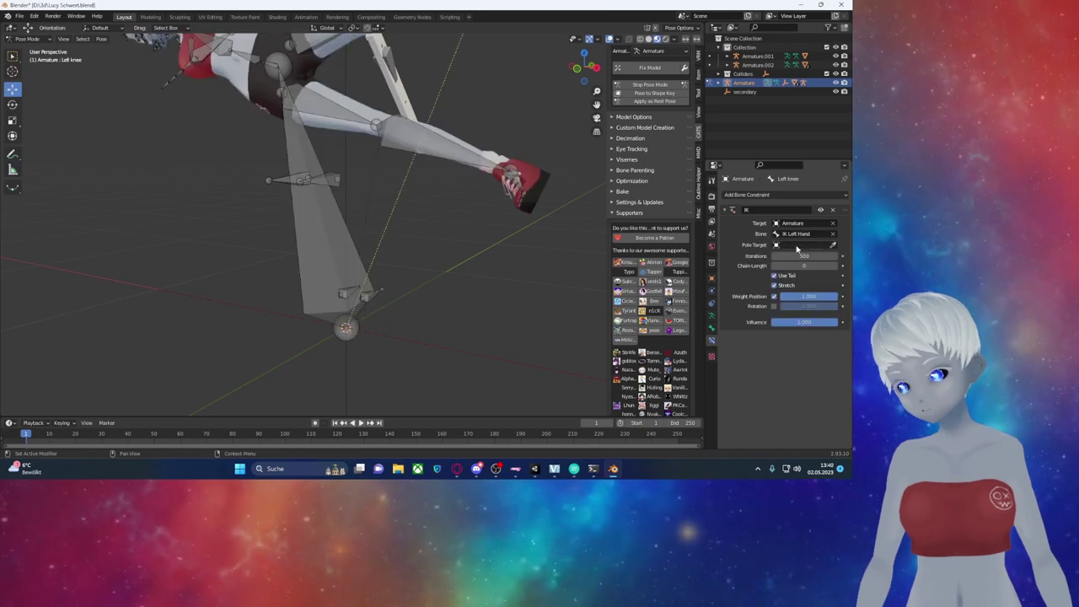
{"action": "left_click", "coordinate": [836, 266]}
{"action": "left_click", "coordinate": [810, 245]}
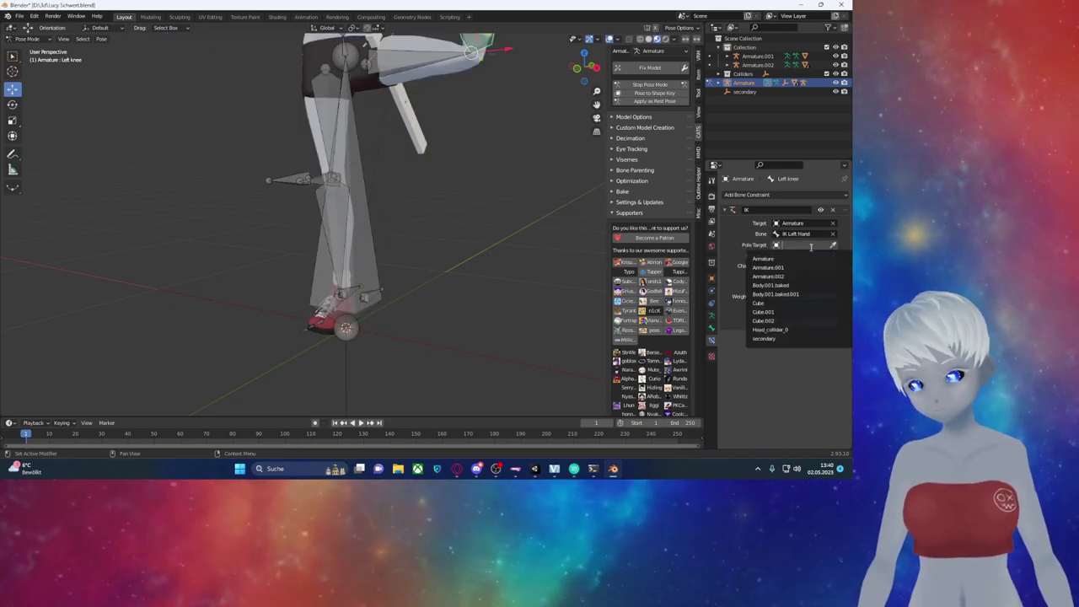
{"action": "type", "text": "a"}
{"action": "left_click", "coordinate": [783, 260]}
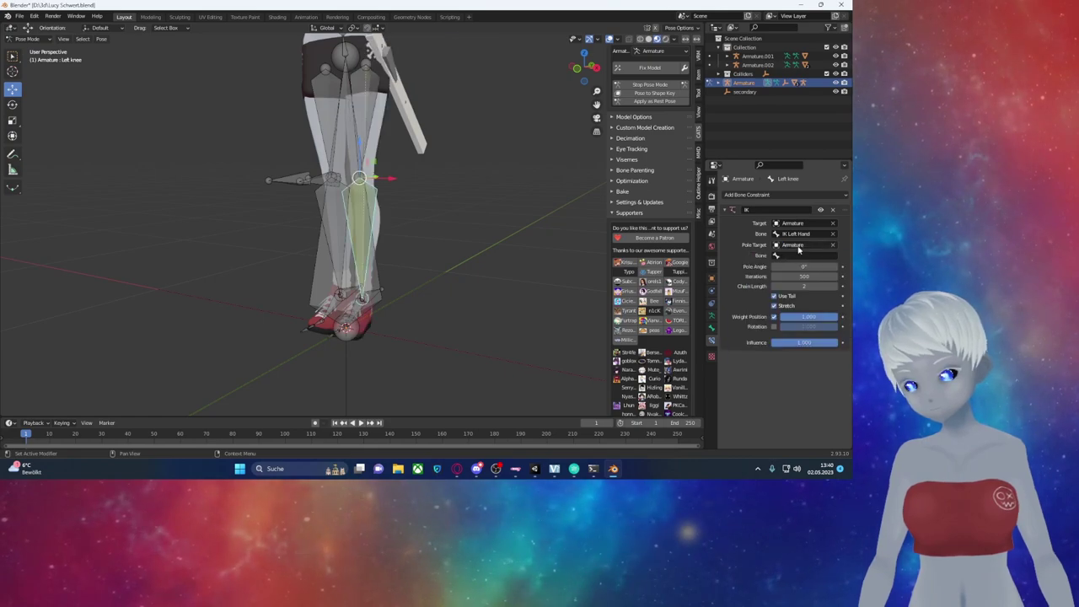
Step: Change the IK bone to Ik Left Foot and search 'ta' in the pole bone list
{"action": "left_click", "coordinate": [807, 235]}
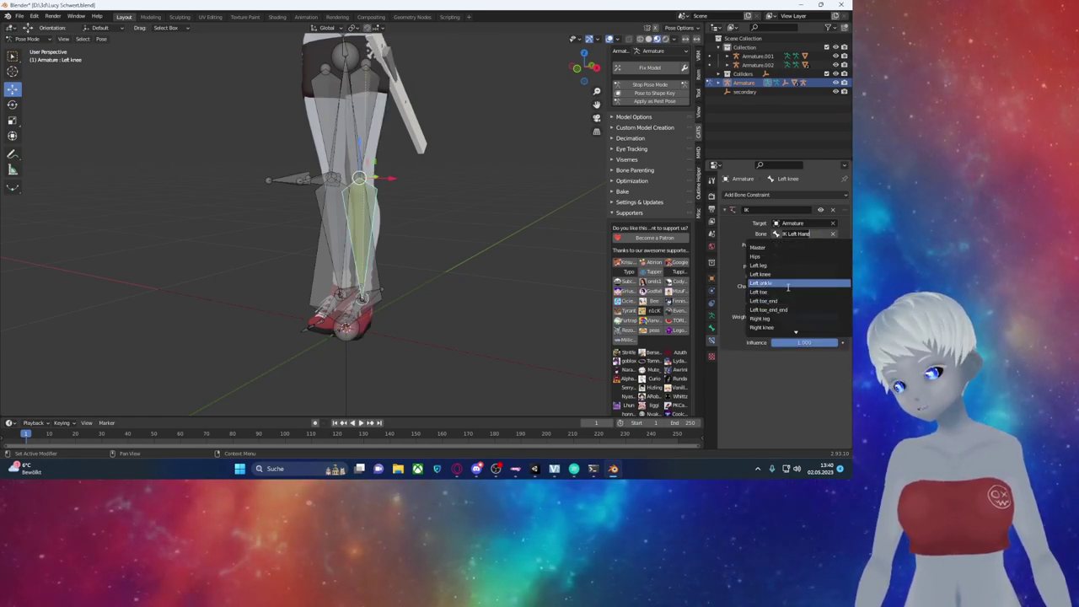
{"action": "type", "text": "ik le"}
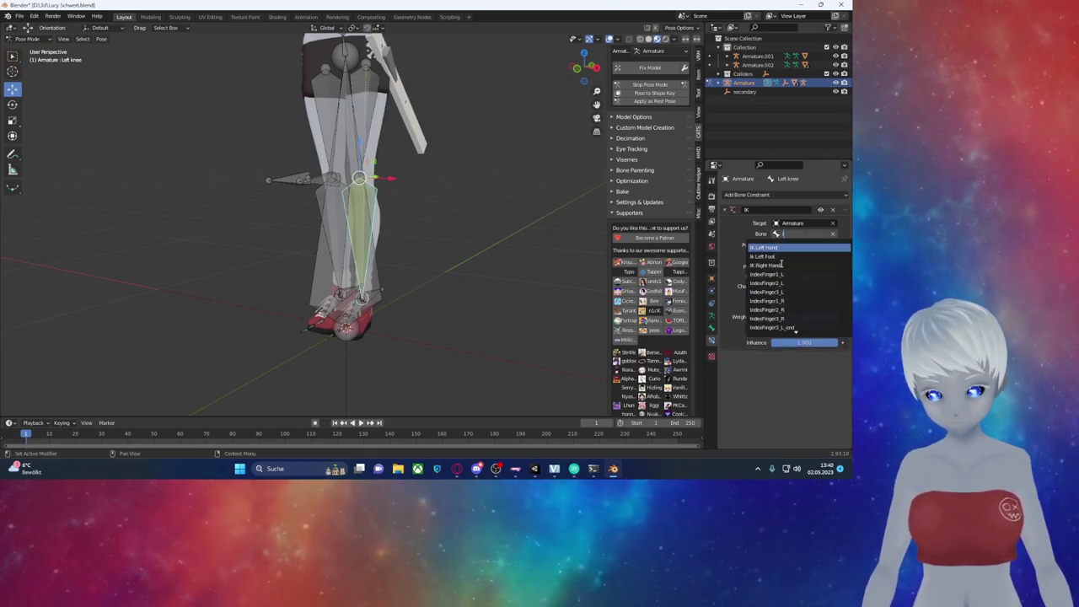
{"action": "left_click", "coordinate": [780, 256]}
{"action": "mouse_move", "coordinate": [458, 270]}
{"action": "middle_mouse_down"}
{"action": "mouse_move", "coordinate": [481, 269]}
{"action": "mouse_move", "coordinate": [445, 270]}
{"action": "mouse_move", "coordinate": [451, 277]}
{"action": "middle_mouse_up"}
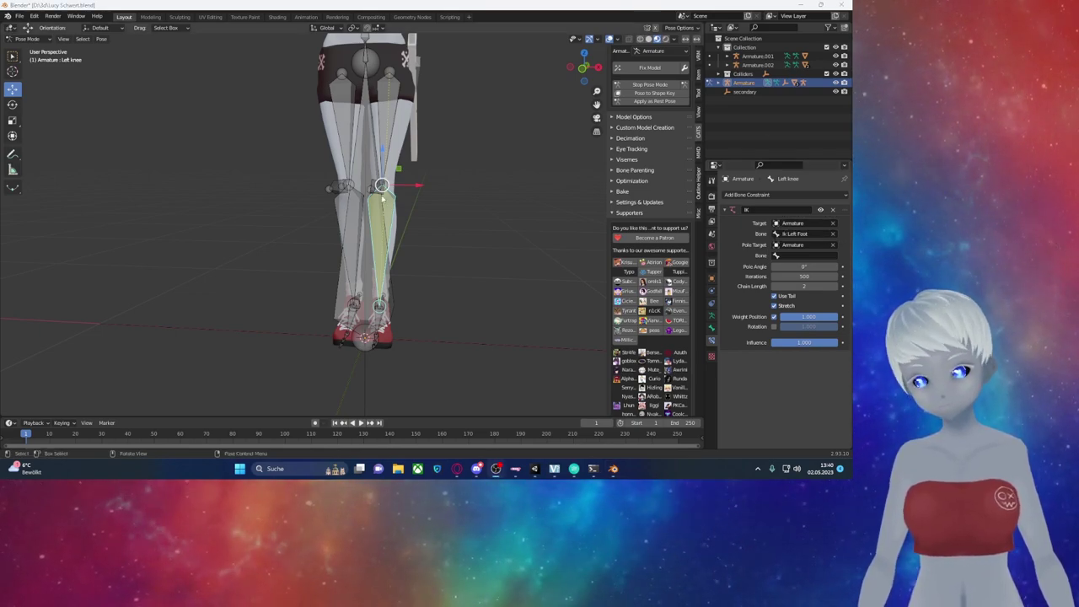
{"action": "middle_click_drag", "start_coordinate": [472, 253], "coordinate": [514, 253]}
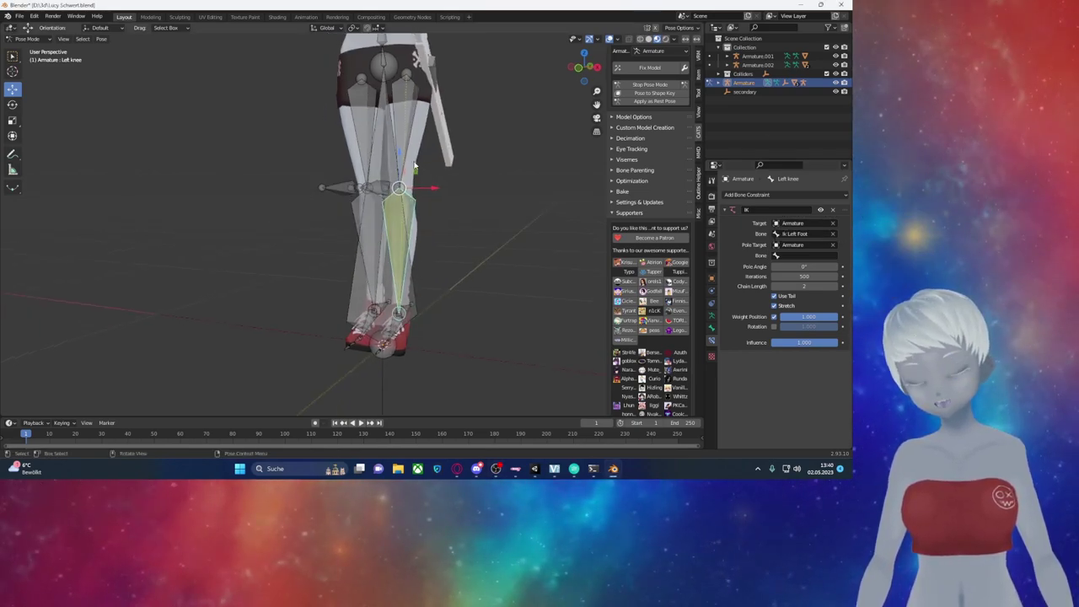
{"action": "left_click", "coordinate": [804, 255]}
{"action": "type", "text": "targ"}
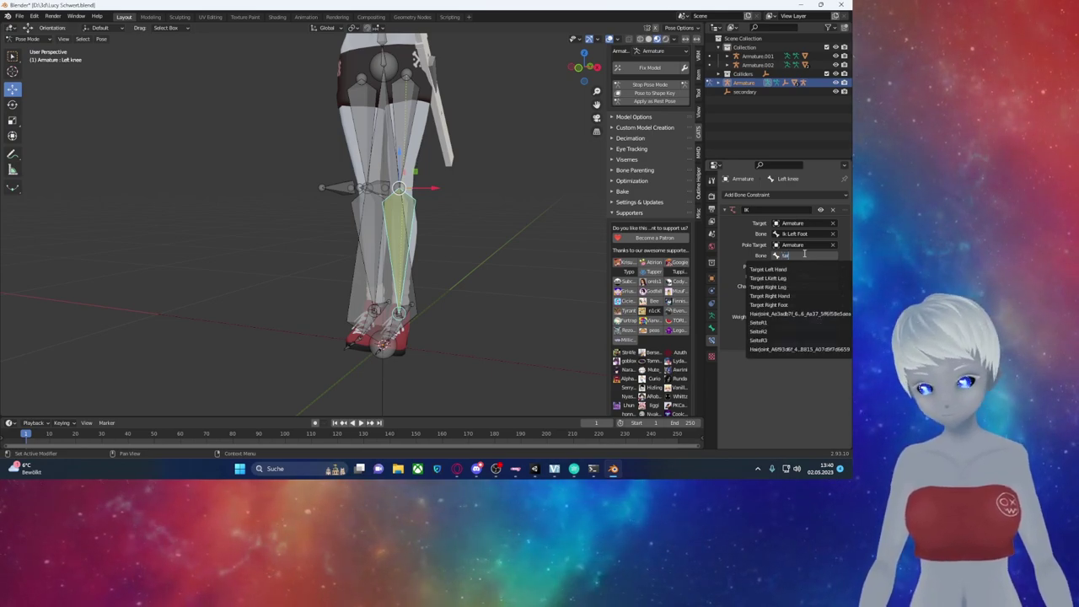
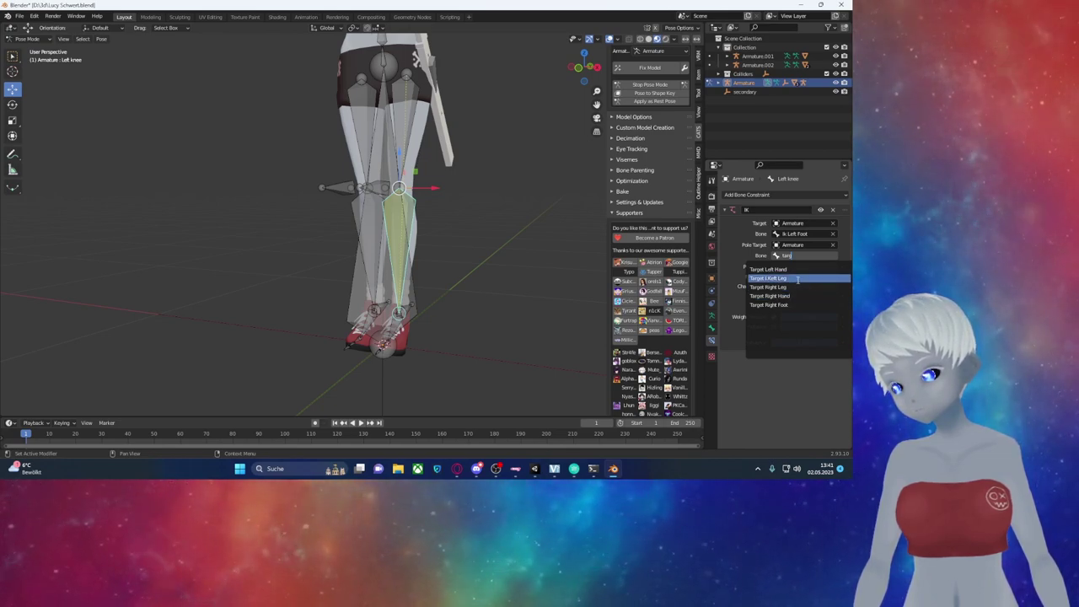
Step: Make Target LKeft Leg the left knee's pole bone and rename it to Target Left Leg
{"action": "left_click", "coordinate": [767, 278]}
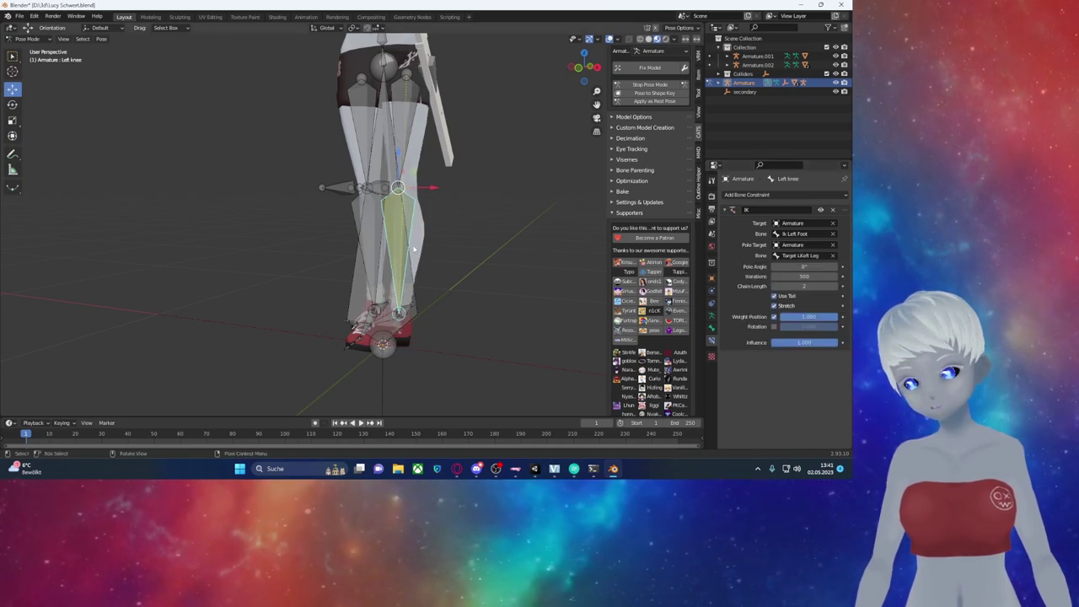
{"action": "middle_click_drag", "start_coordinate": [380, 217], "coordinate": [358, 194]}
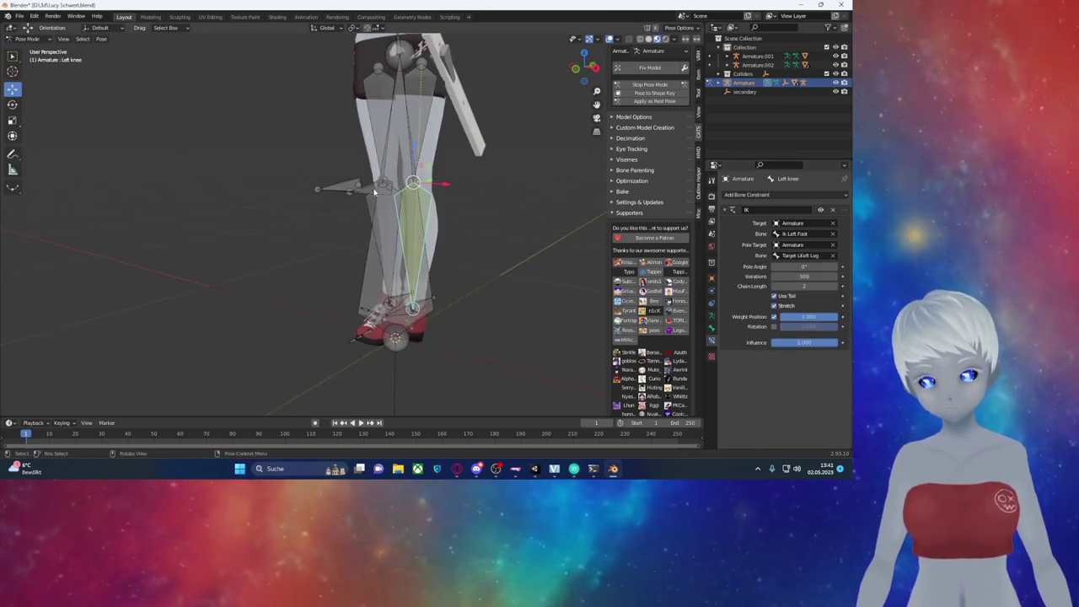
{"action": "left_click", "coordinate": [354, 187]}
{"action": "key", "text": "F2"}
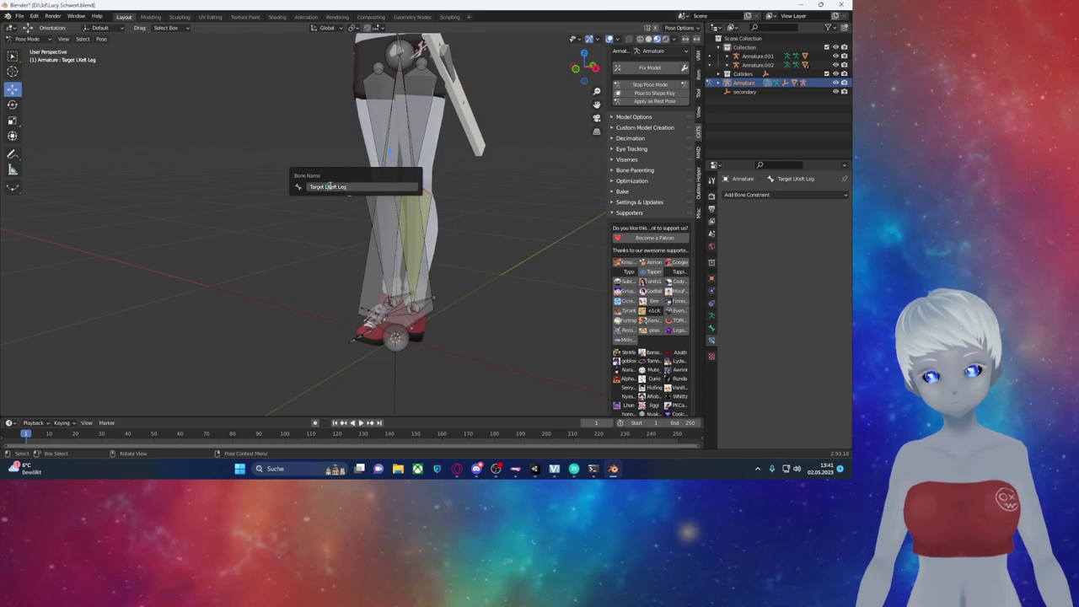
{"action": "key", "text": "Return"}
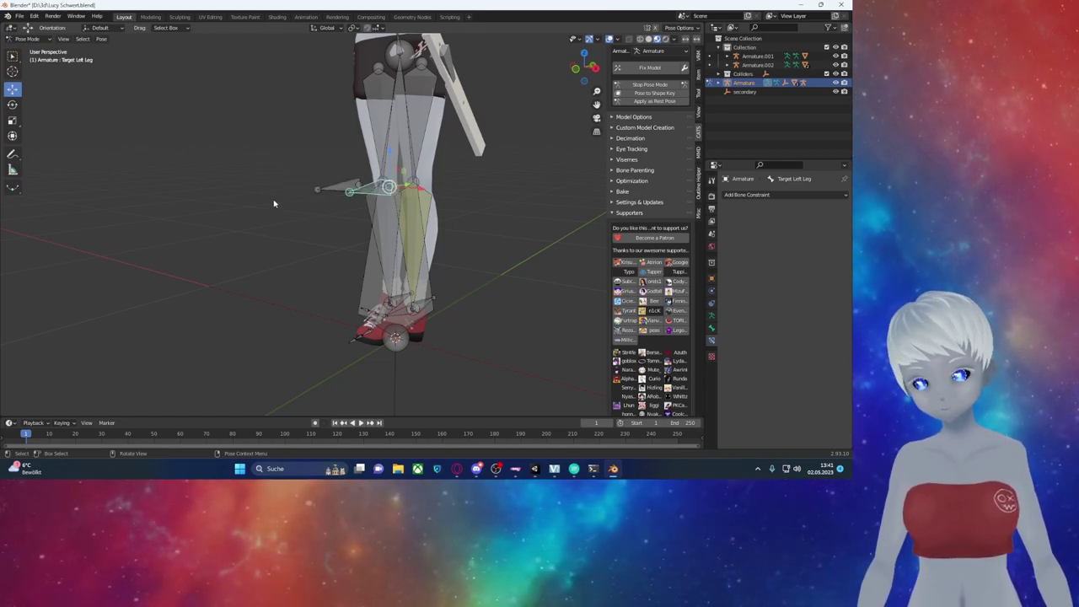
Step: Set the left knee's IK pole angle to -92.8°, then select the right knee bone
{"action": "middle_click_drag", "start_coordinate": [172, 241], "coordinate": [394, 228]}
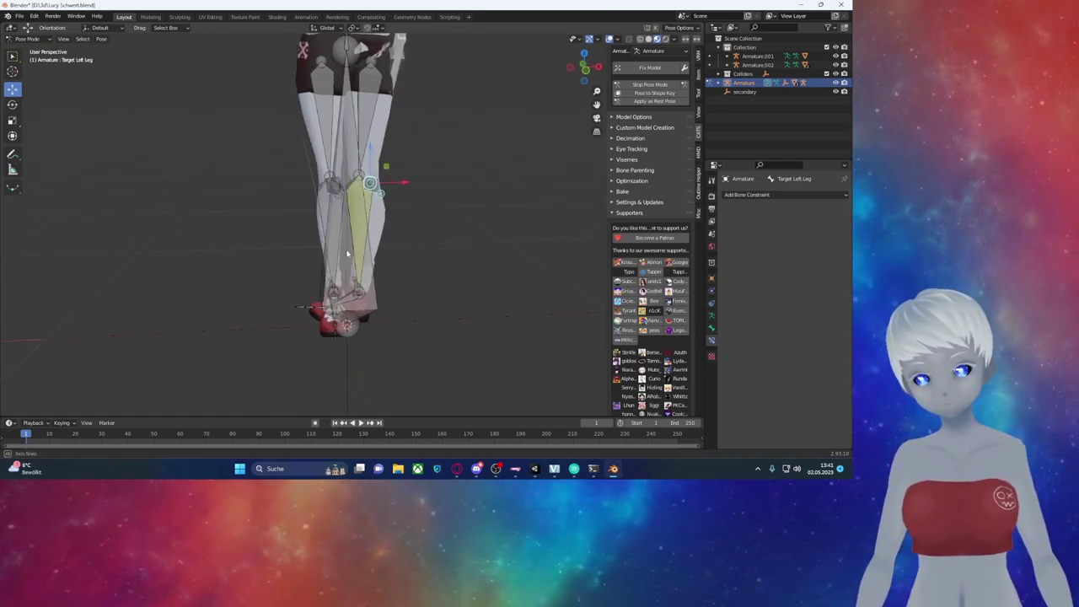
{"action": "middle_click_drag", "start_coordinate": [334, 253], "coordinate": [387, 253]}
{"action": "left_click", "coordinate": [390, 203]}
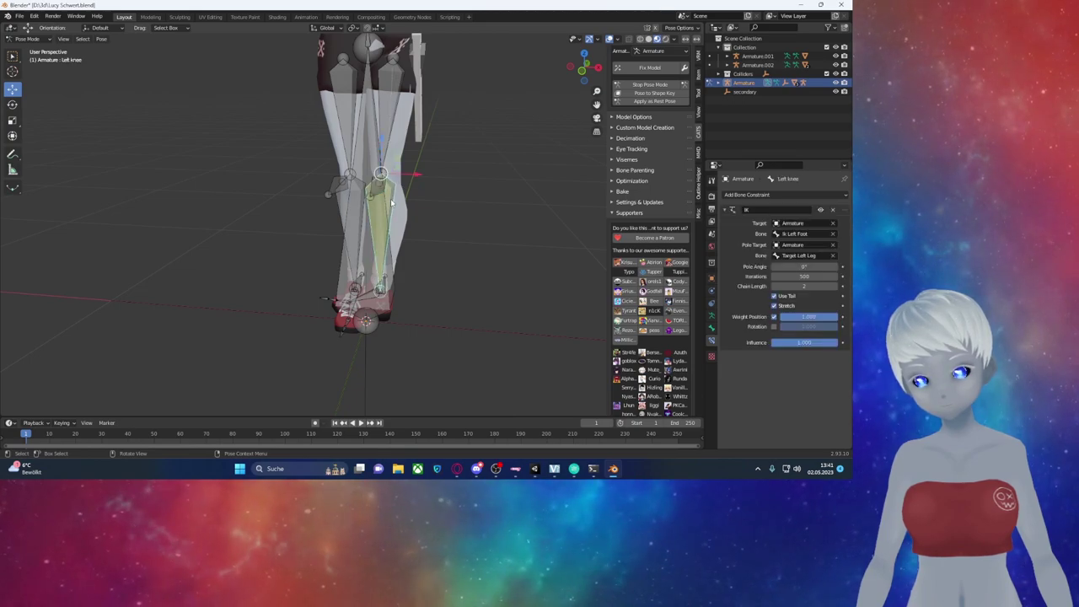
{"action": "middle_click_drag", "start_coordinate": [436, 323], "coordinate": [444, 299]}
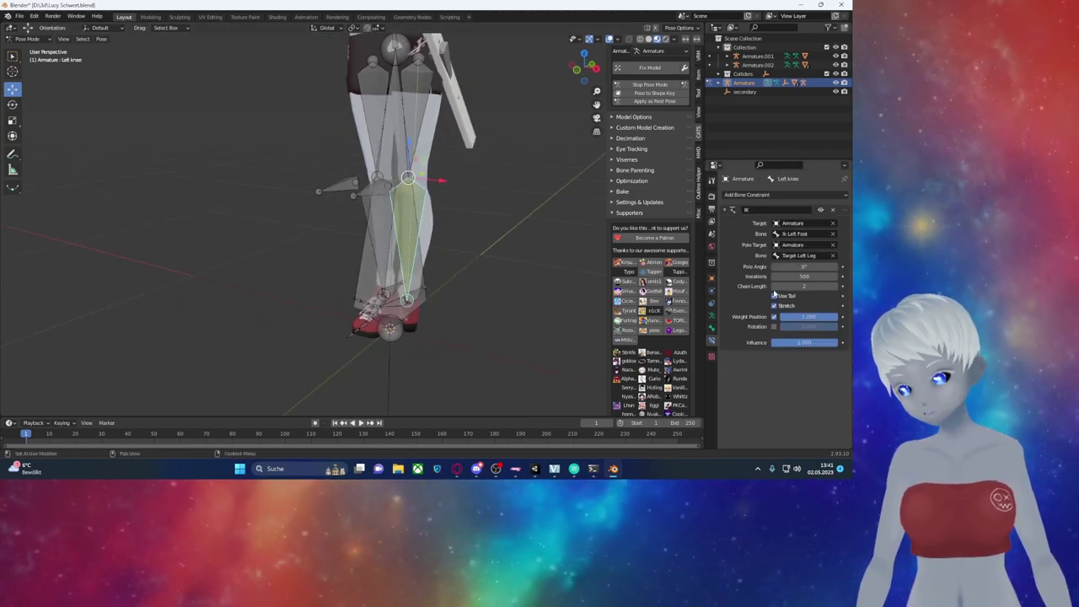
{"action": "mouse_move", "coordinate": [805, 266]}
{"action": "left_mouse_down"}
{"action": "mouse_move", "coordinate": [772, 266]}
{"action": "mouse_move", "coordinate": [801, 267]}
{"action": "left_mouse_up"}
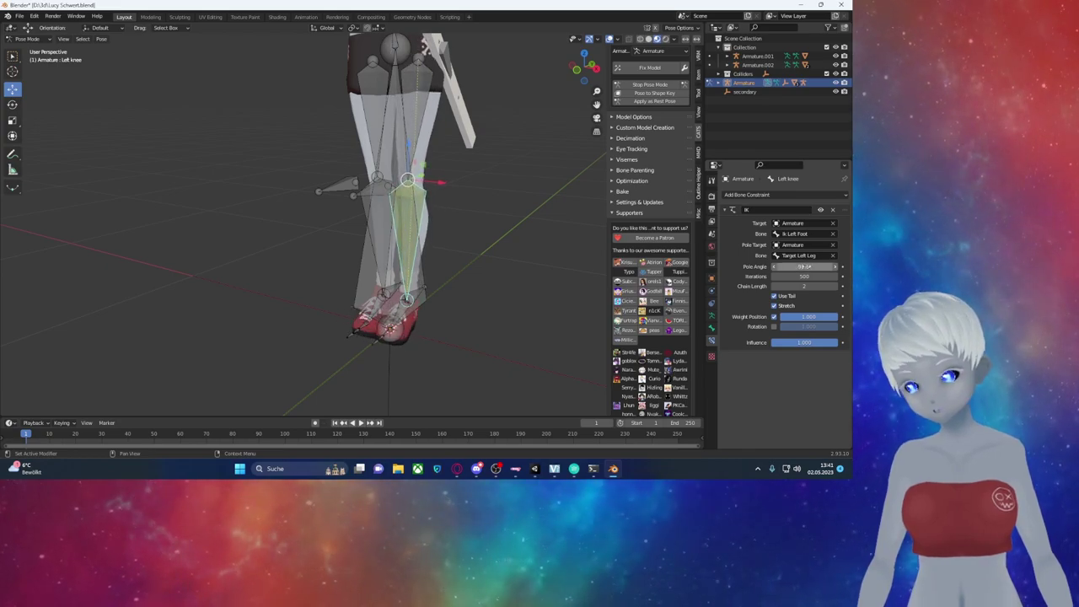
{"action": "key", "text": "Return"}
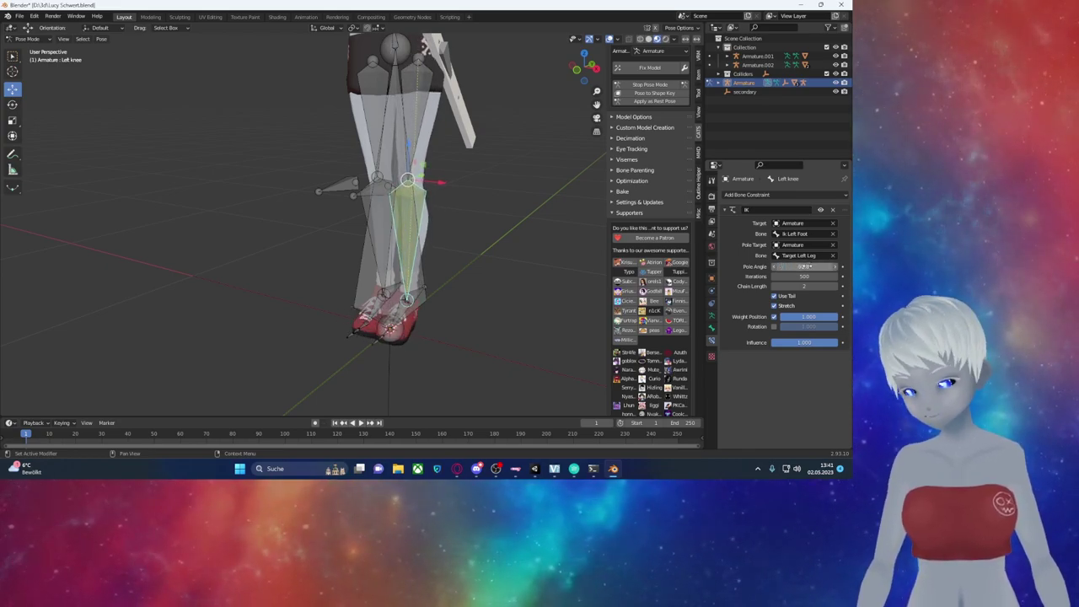
{"action": "scroll", "coordinate": [626, 262], "scroll_direction": "down", "scroll_amount": 1}
{"action": "mouse_move", "coordinate": [506, 278]}
{"action": "middle_mouse_down"}
{"action": "mouse_move", "coordinate": [565, 301]}
{"action": "mouse_move", "coordinate": [556, 230]}
{"action": "middle_mouse_up"}
{"action": "left_click", "coordinate": [330, 217]}
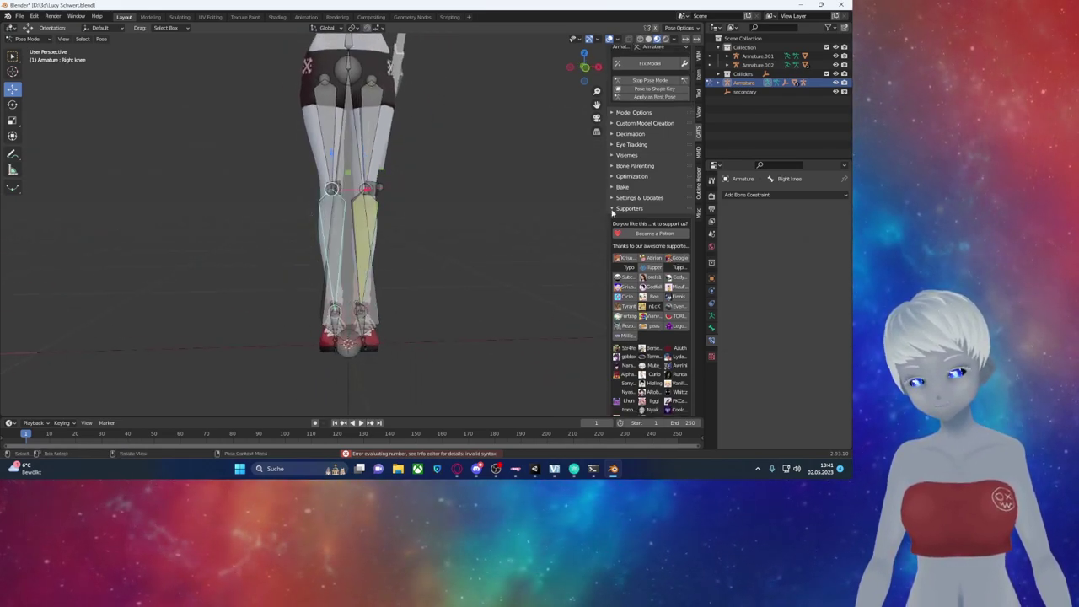
Step: Add an Inverse Kinematics constraint to the right knee with the Armature as target
{"action": "left_click", "coordinate": [769, 195]}
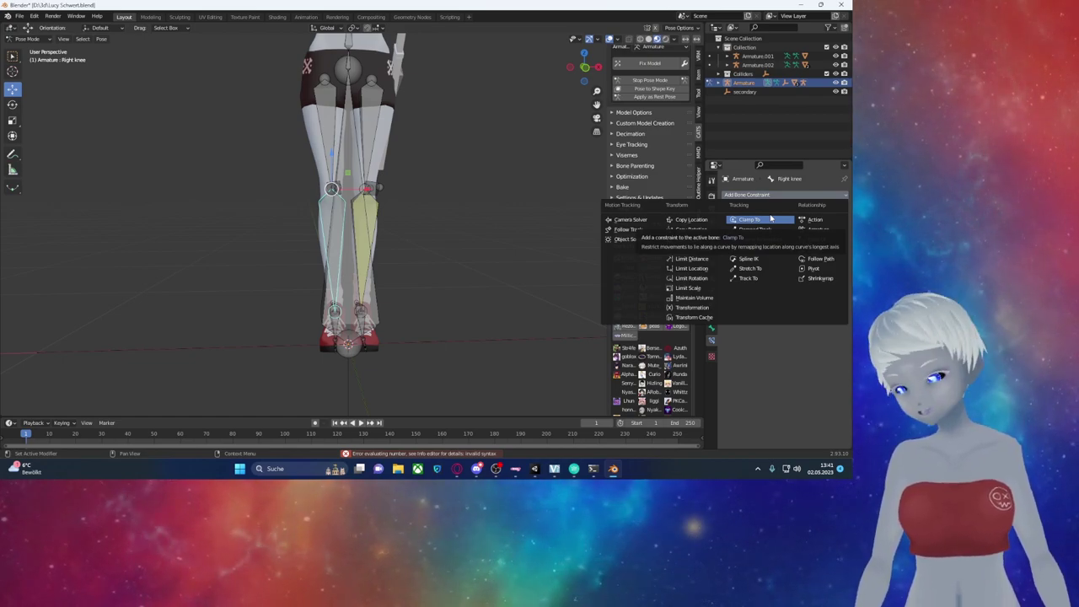
{"action": "middle_click_drag", "start_coordinate": [455, 215], "coordinate": [492, 222]}
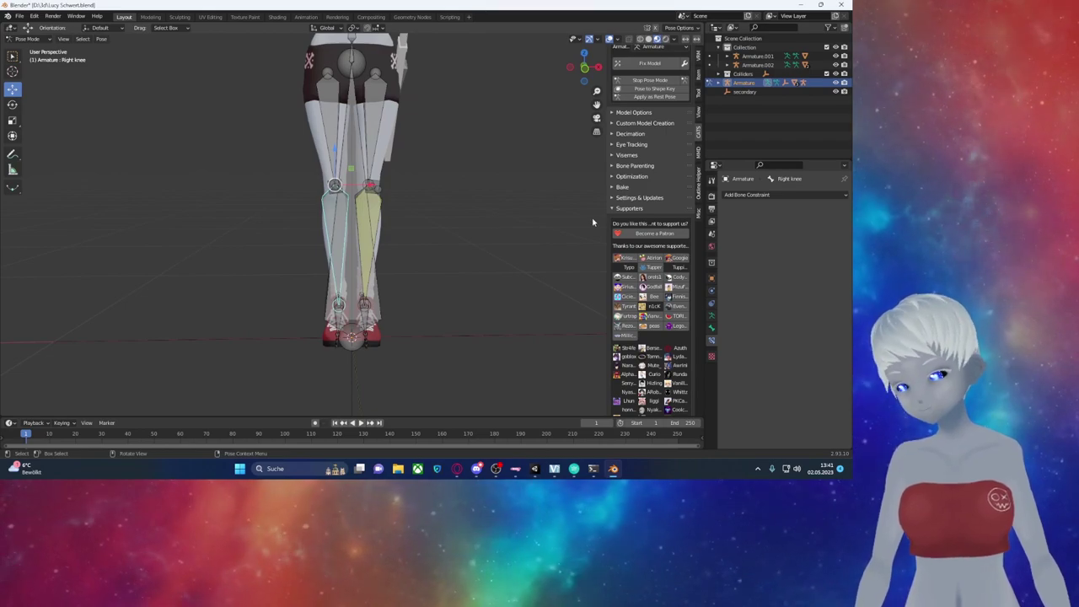
{"action": "left_click", "coordinate": [759, 197]}
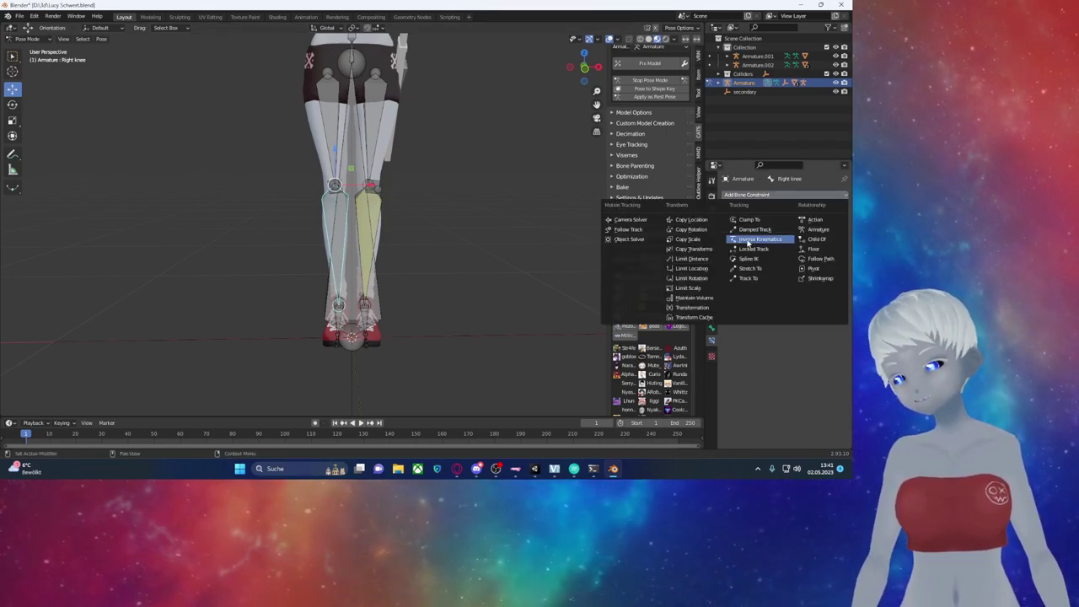
{"action": "left_click", "coordinate": [747, 240]}
{"action": "left_click", "coordinate": [796, 223]}
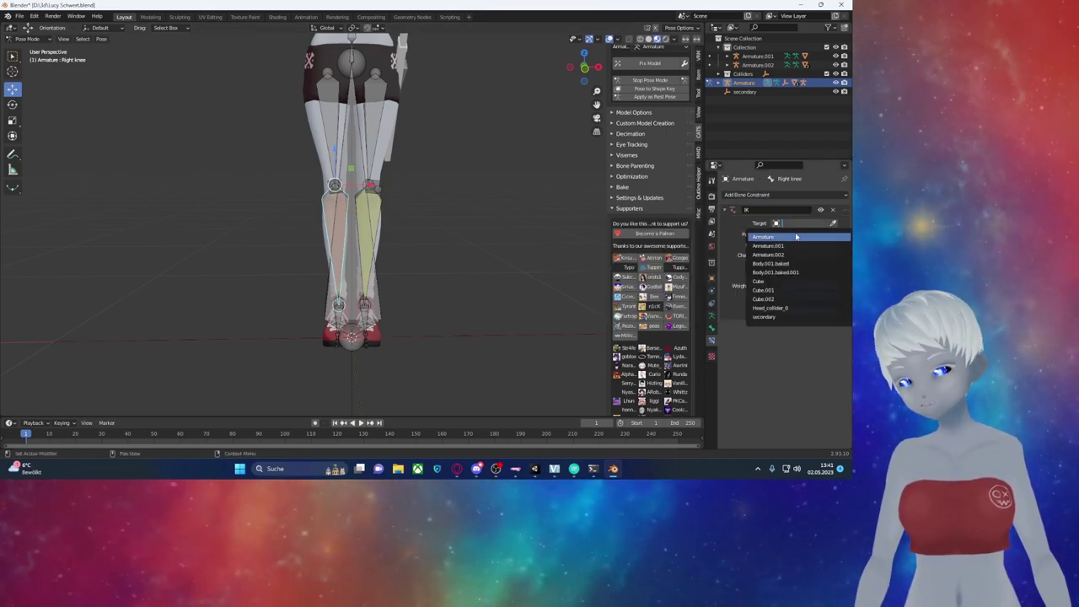
{"action": "left_click", "coordinate": [763, 238]}
{"action": "left_click", "coordinate": [795, 233]}
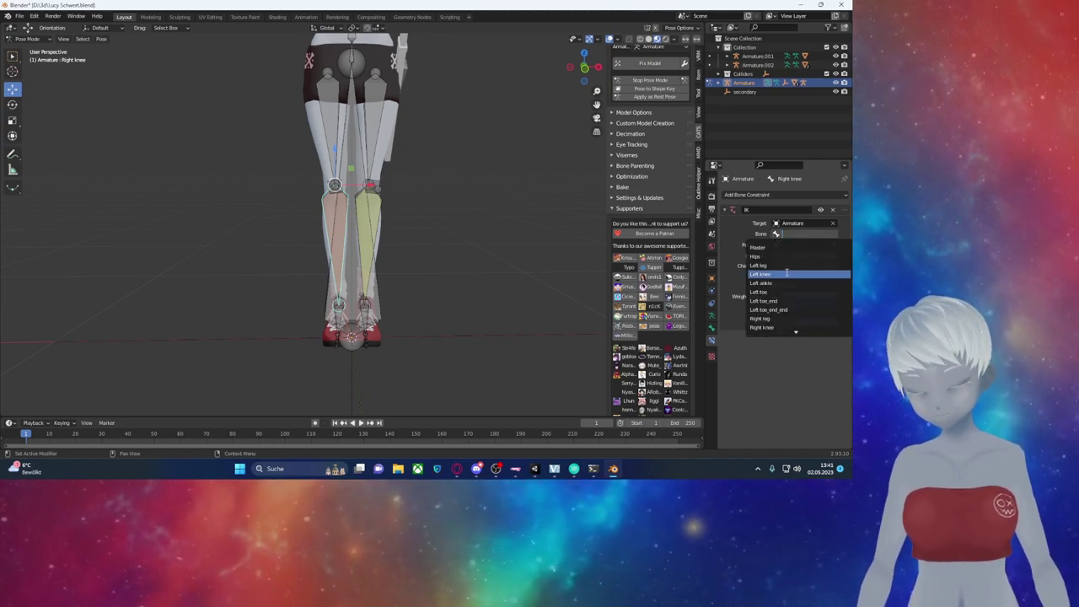
{"action": "type", "text": "ik"}
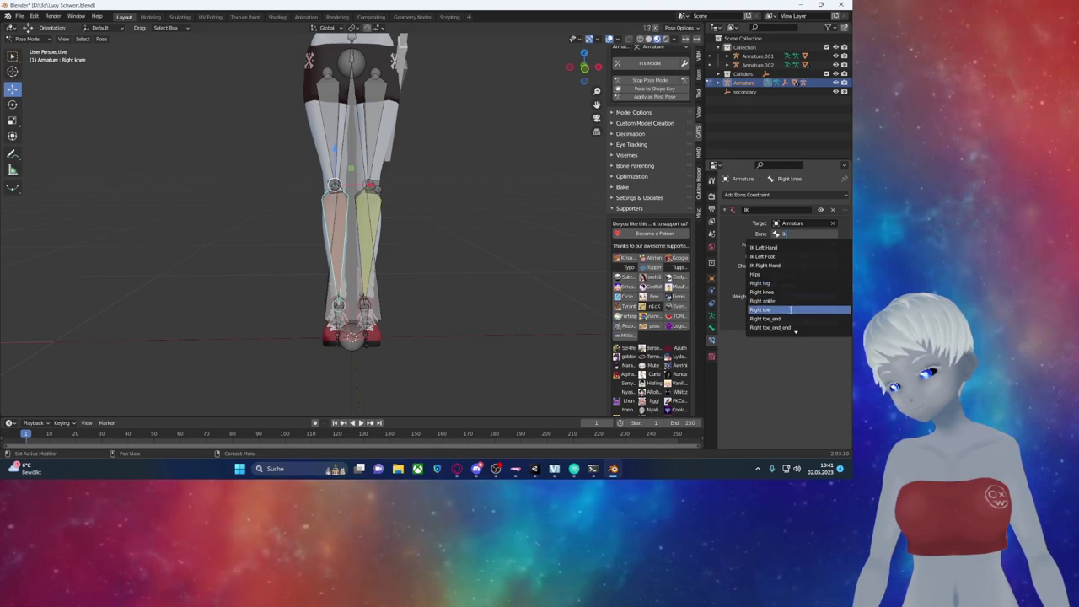
{"action": "scroll", "coordinate": [790, 285], "scroll_direction": "down", "scroll_amount": 1}
{"action": "scroll", "coordinate": [790, 285], "scroll_direction": "down", "scroll_amount": 6}
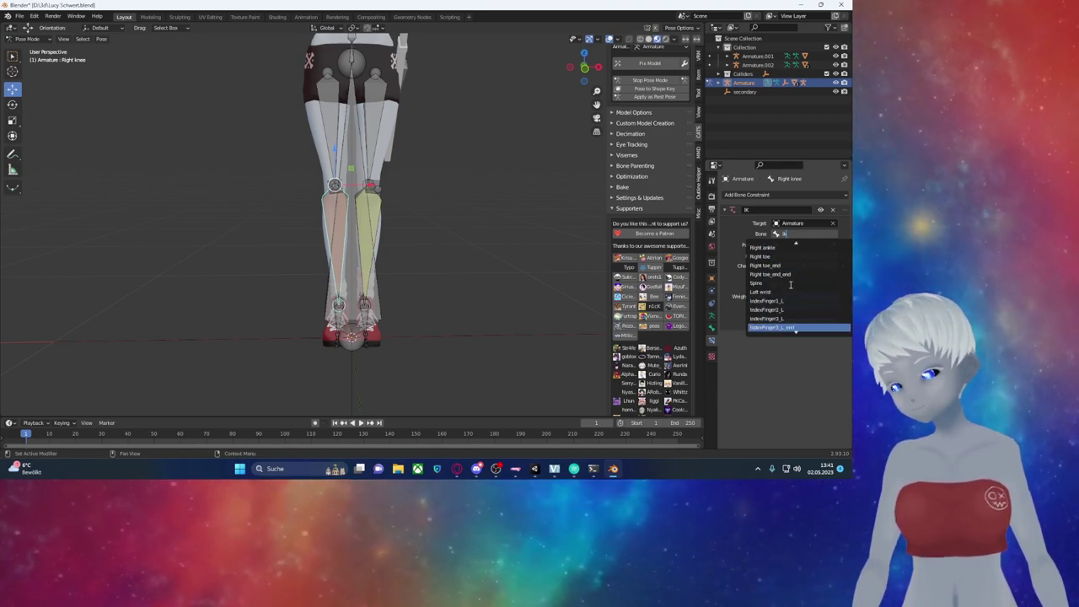
{"action": "type", "text": "right"}
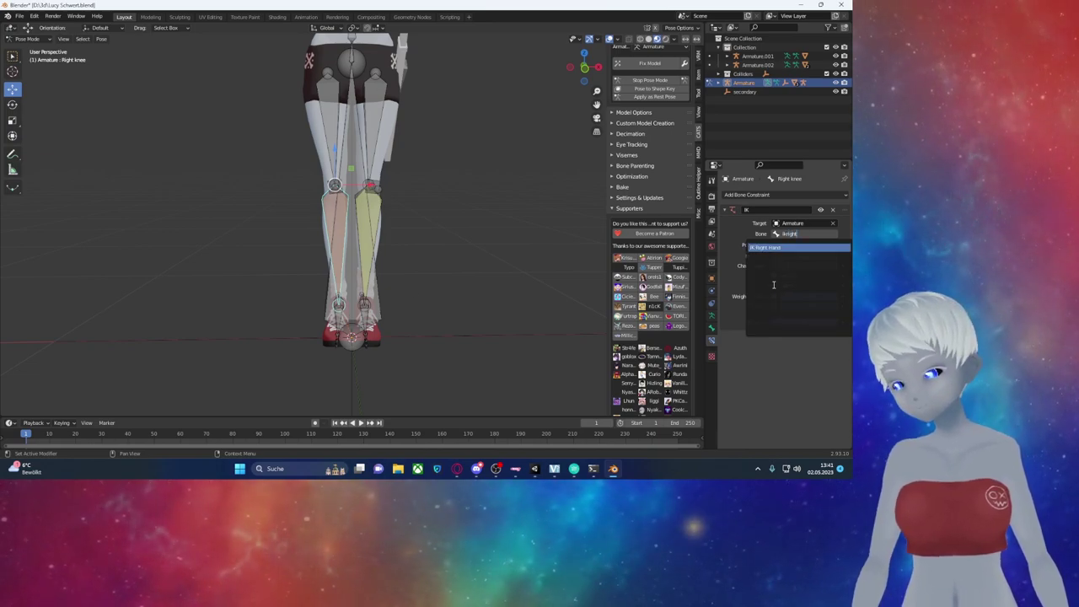
Step: Review the left knee's IK settings for comparison
{"action": "left_click", "coordinate": [336, 318]}
{"action": "middle_click_drag", "start_coordinate": [337, 318], "coordinate": [292, 323]}
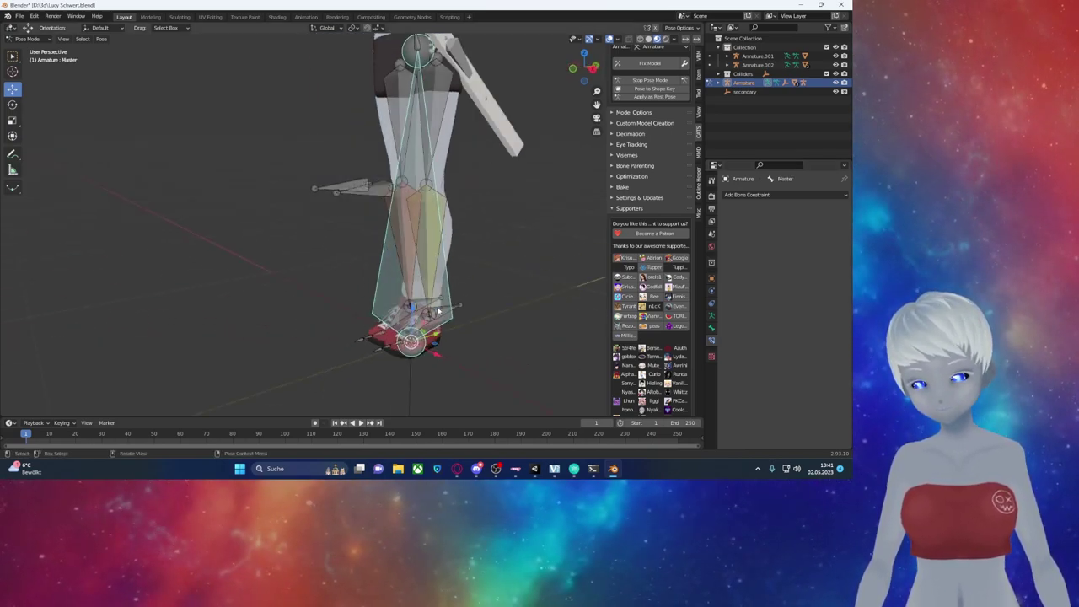
{"action": "left_click", "coordinate": [427, 302]}
{"action": "middle_click_drag", "start_coordinate": [427, 302], "coordinate": [470, 301]}
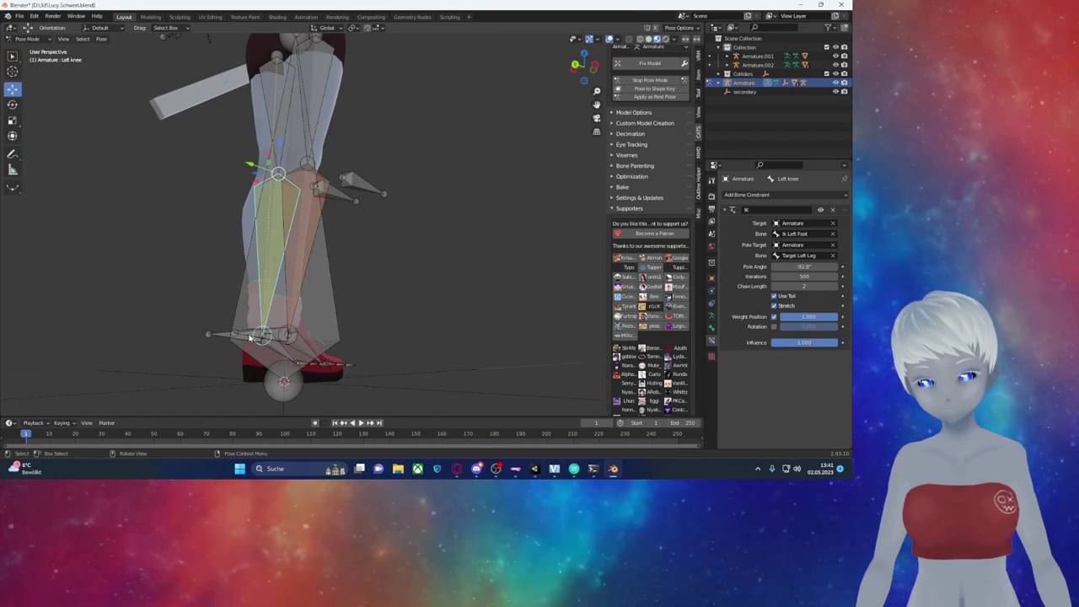
{"action": "left_click", "coordinate": [266, 375]}
{"action": "scroll", "coordinate": [266, 374], "scroll_direction": "up", "scroll_amount": 2}
Step: Rename the Target Right Foot bone to IK Right Foot and reselect the right knee
{"action": "left_click", "coordinate": [281, 399]}
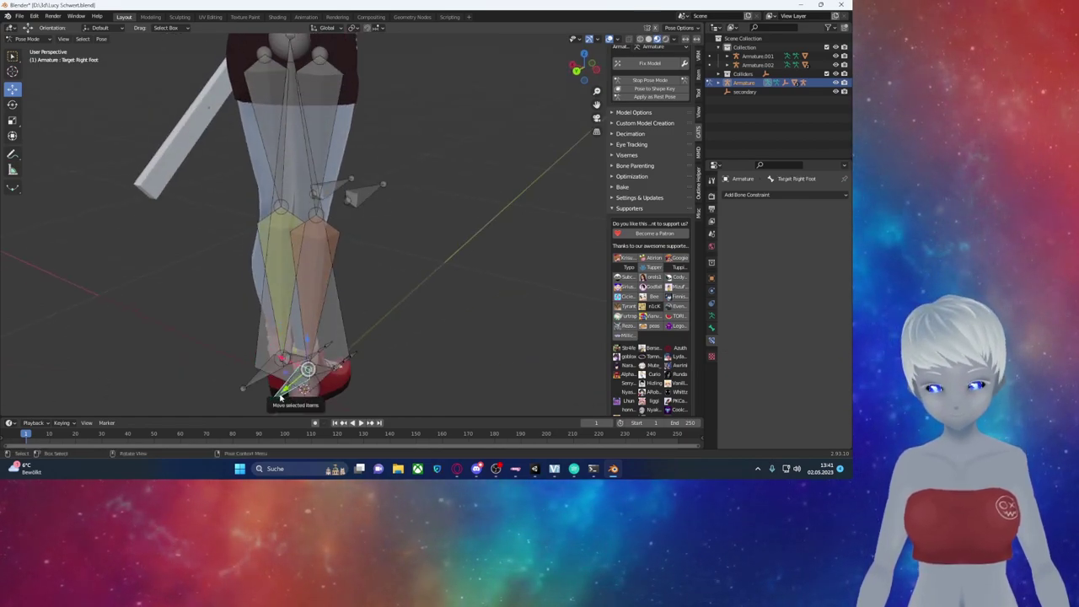
{"action": "key", "text": "F2"}
{"action": "key", "text": "BackSpace"}
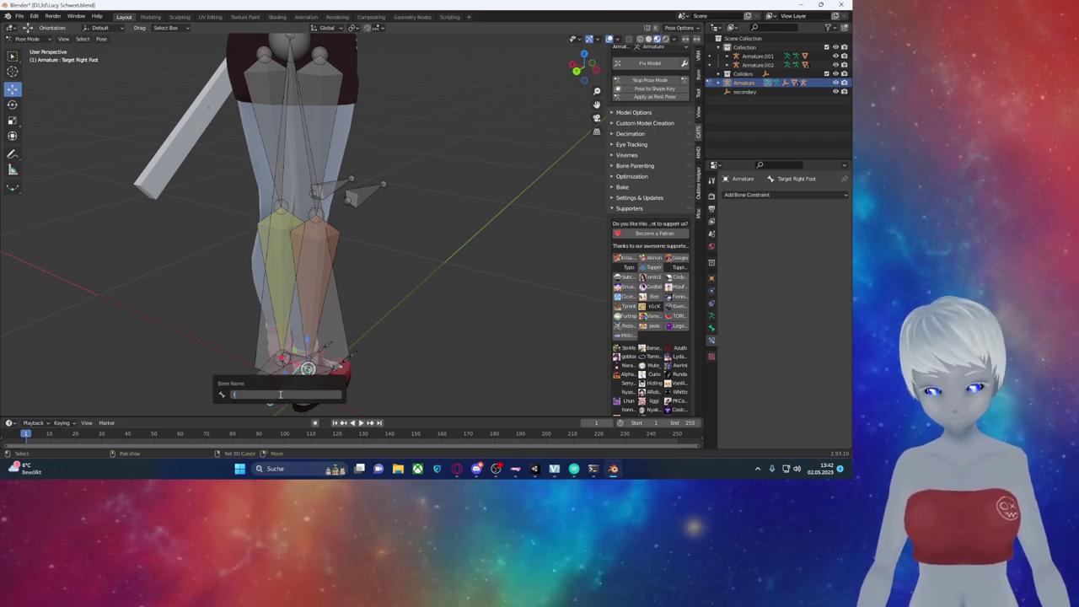
{"action": "type", "text": "IK Right F"}
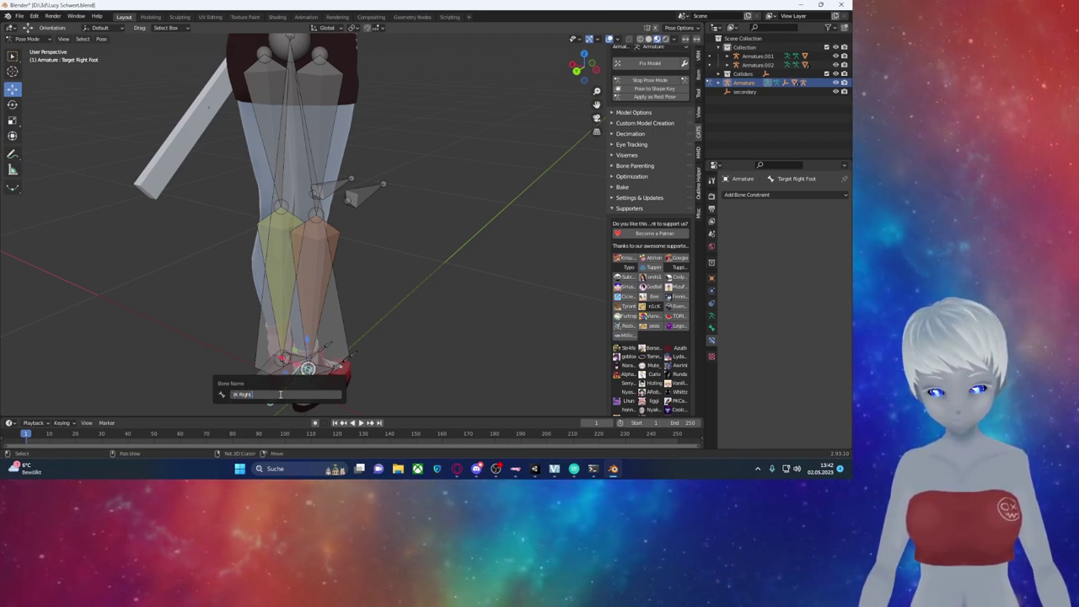
{"action": "type", "text": "oot"}
{"action": "key", "text": "Return"}
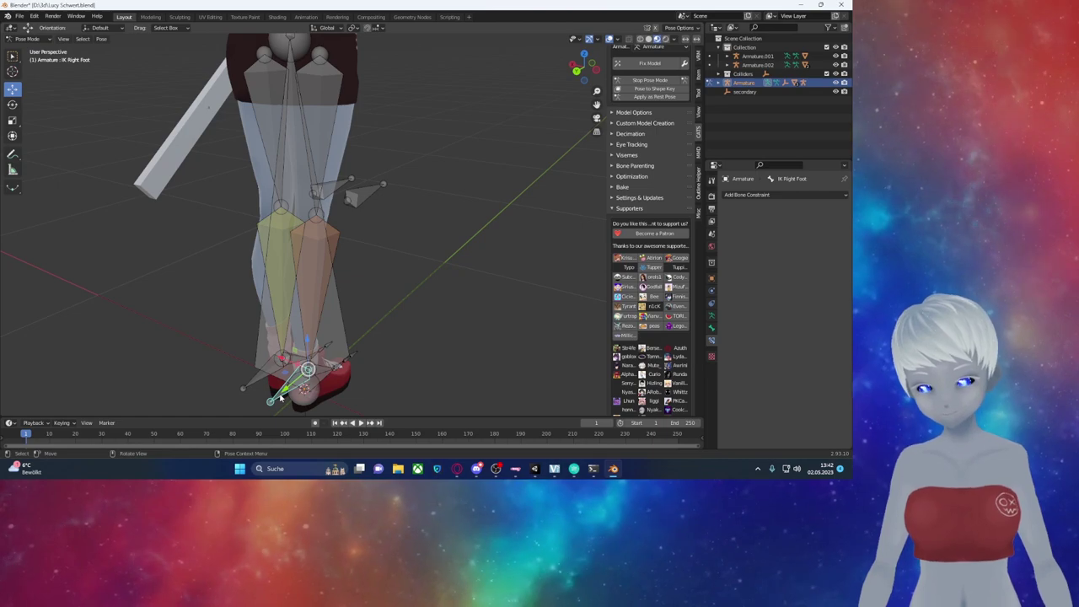
{"action": "middle_click_drag", "start_coordinate": [152, 361], "coordinate": [342, 309]}
{"action": "middle_click_drag", "start_coordinate": [268, 230], "coordinate": [181, 217]}
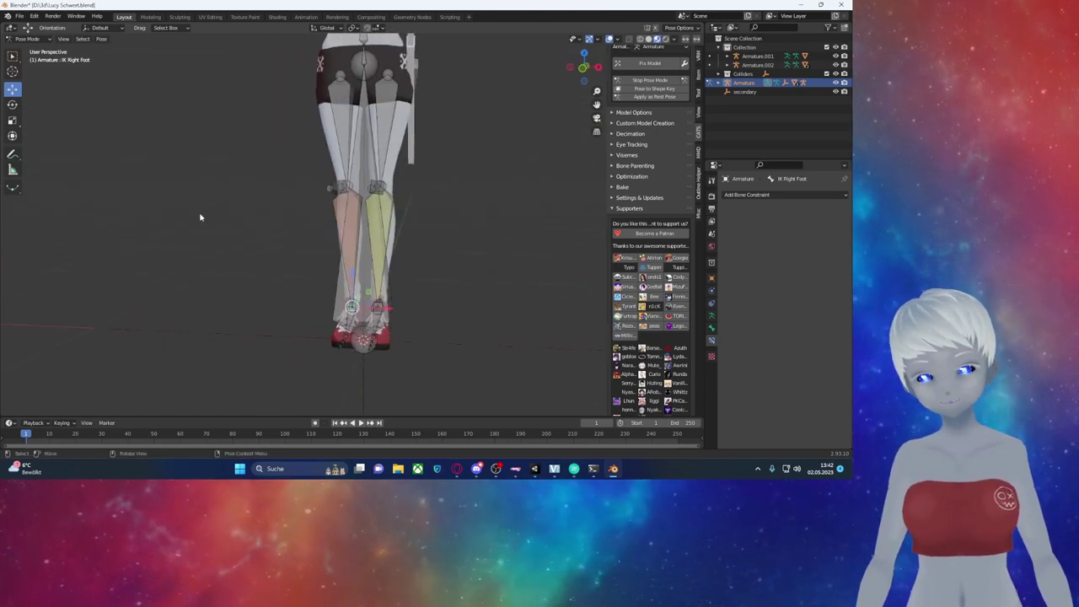
{"action": "left_click", "coordinate": [336, 211]}
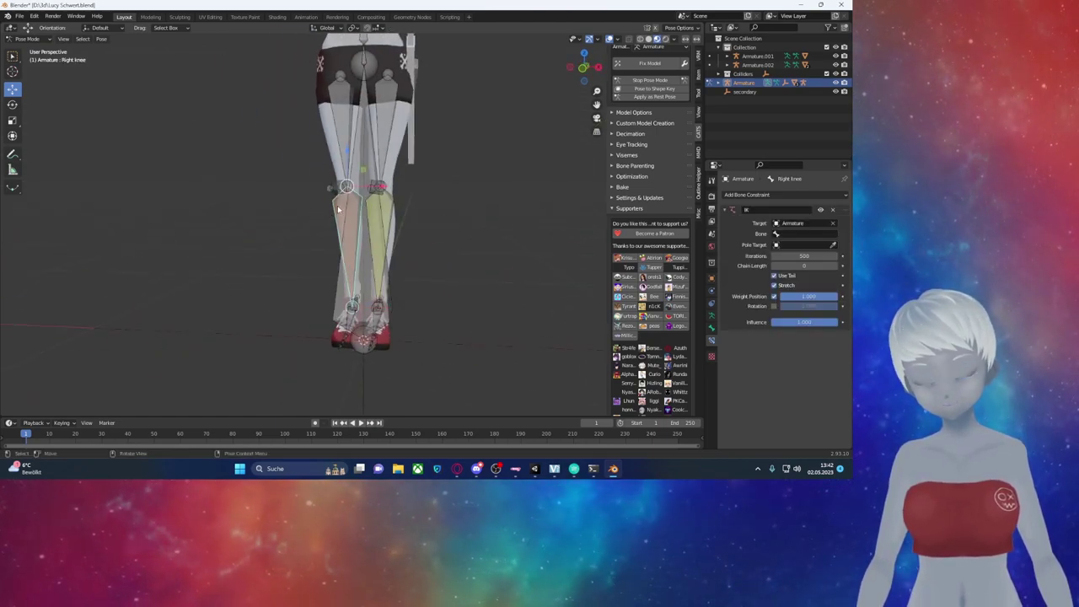
Step: Aim the right knee IK at IK Right Foot, chain length 2, pole bone Target Right Leg
{"action": "left_click", "coordinate": [791, 234]}
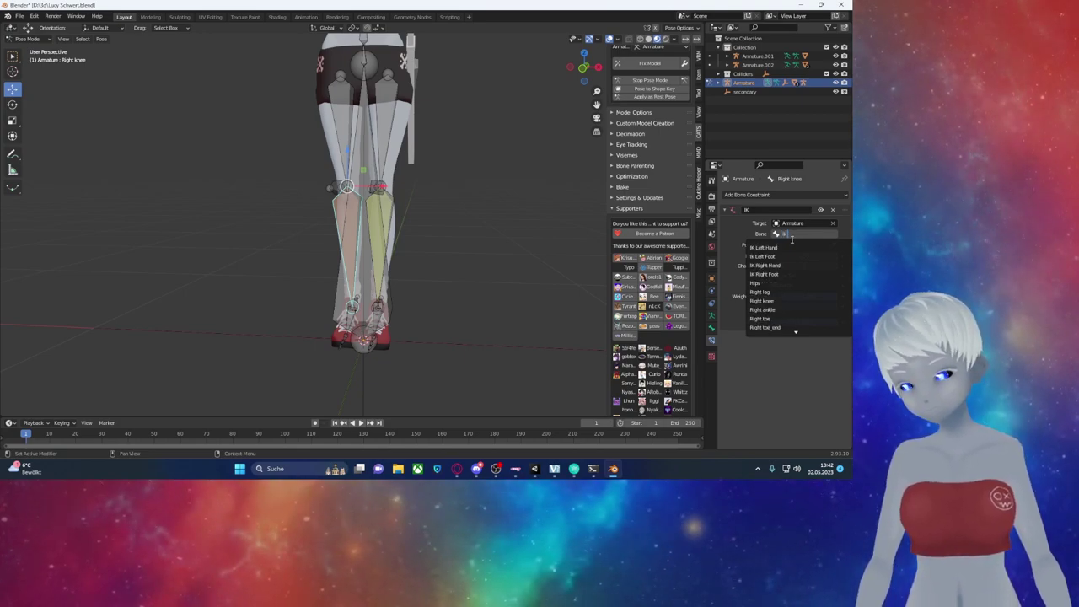
{"action": "left_click", "coordinate": [790, 275]}
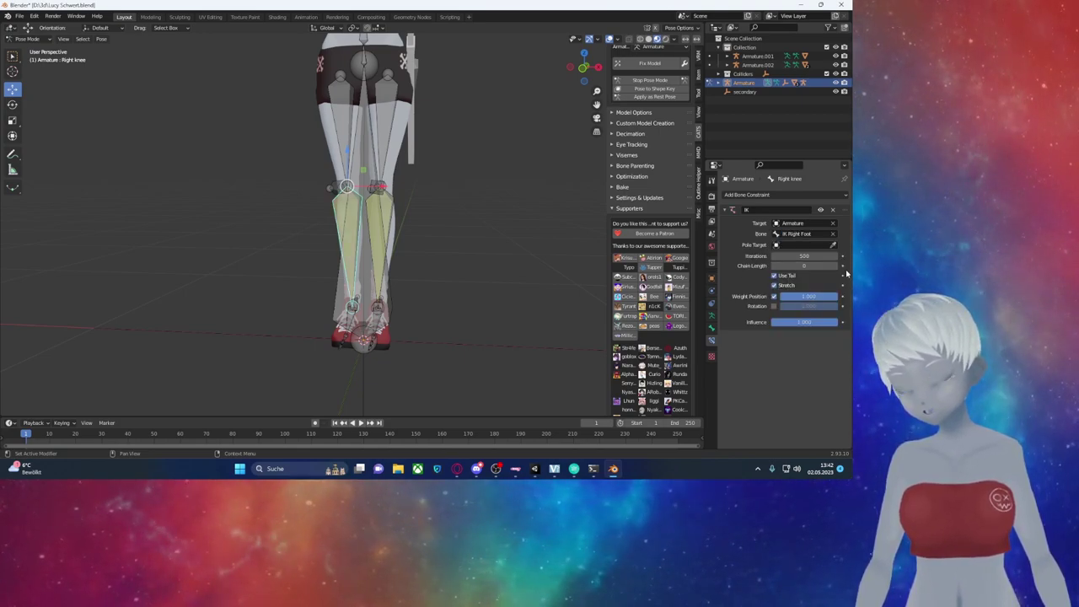
{"action": "left_click", "coordinate": [839, 266]}
{"action": "left_click", "coordinate": [838, 266]}
{"action": "left_click", "coordinate": [801, 245]}
{"action": "left_click", "coordinate": [761, 264]}
{"action": "left_click", "coordinate": [784, 256]}
{"action": "type", "text": "Target"}
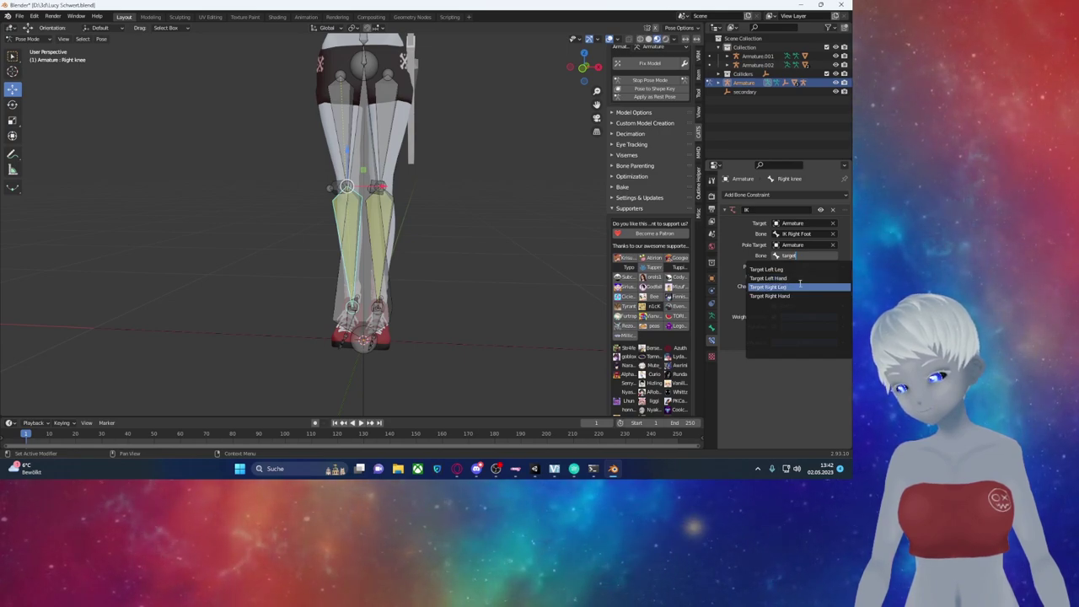
{"action": "left_click", "coordinate": [800, 286]}
Step: Set the right knee's pole angle to -90° and check the bent leg
{"action": "left_click_drag", "start_coordinate": [805, 267], "coordinate": [812, 267]}
{"action": "left_click", "coordinate": [812, 267]}
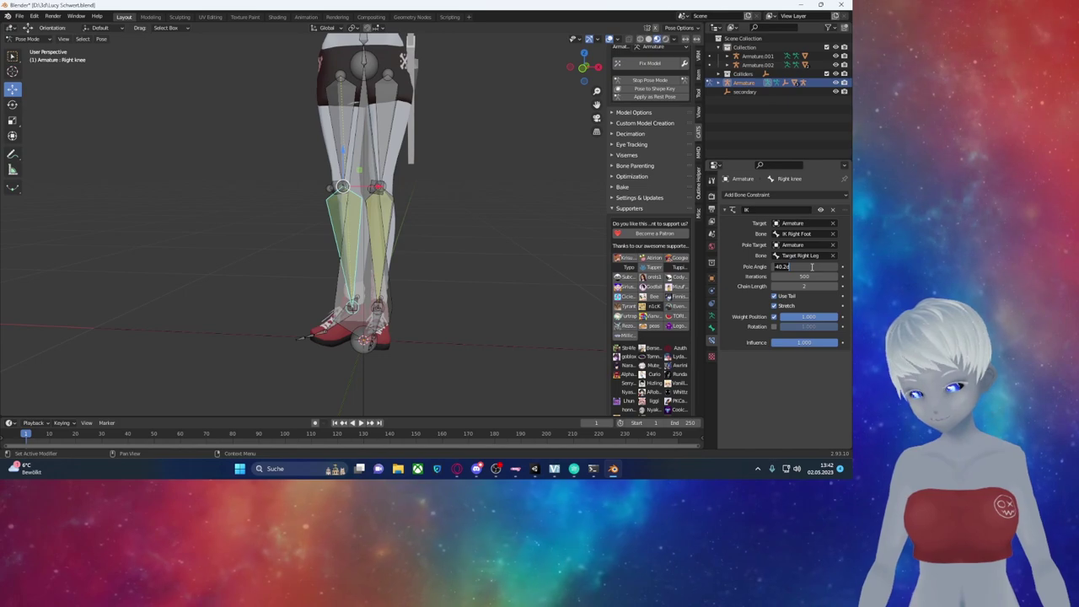
{"action": "key", "text": "Return"}
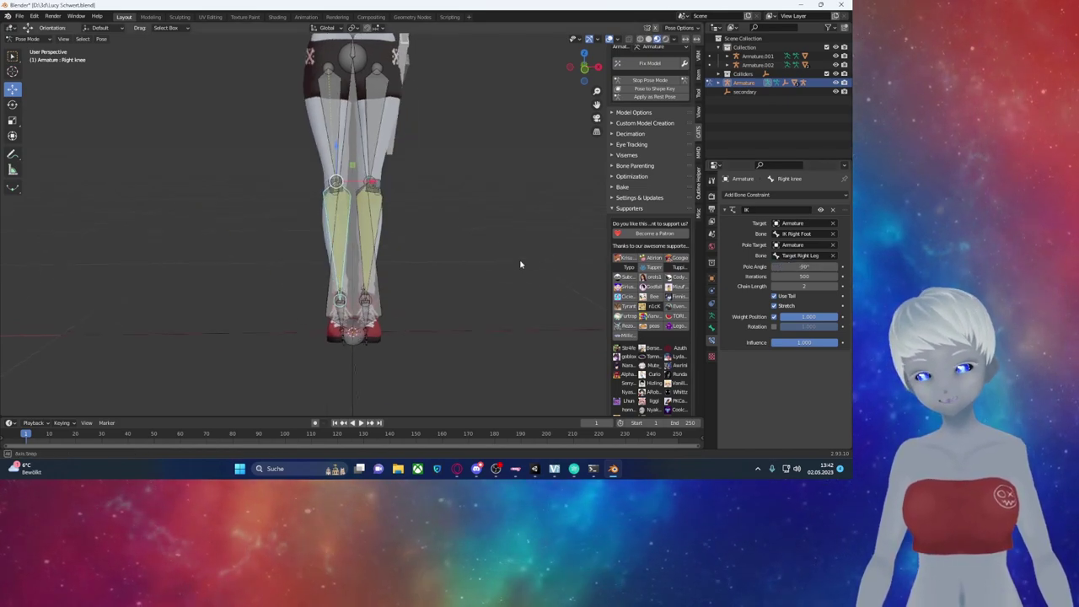
{"action": "middle_click_drag", "start_coordinate": [518, 265], "coordinate": [581, 267]}
{"action": "middle_click_drag", "start_coordinate": [375, 234], "coordinate": [233, 324]}
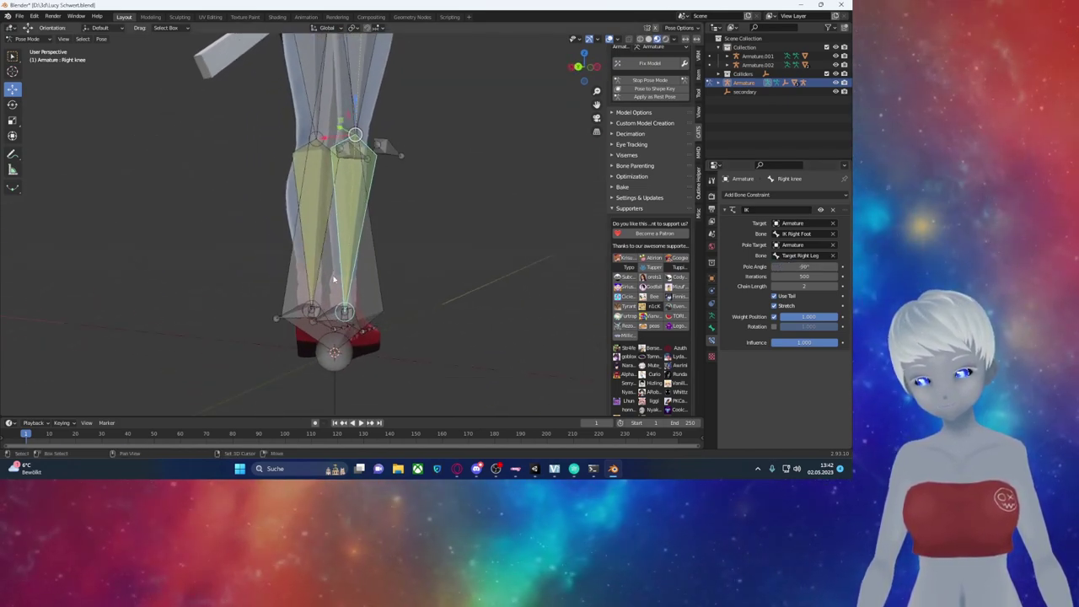
Step: Test-lift the IK Right Foot bone to check the leg, then undo the move
{"action": "left_click", "coordinate": [232, 322]}
{"action": "left_click", "coordinate": [792, 194]}
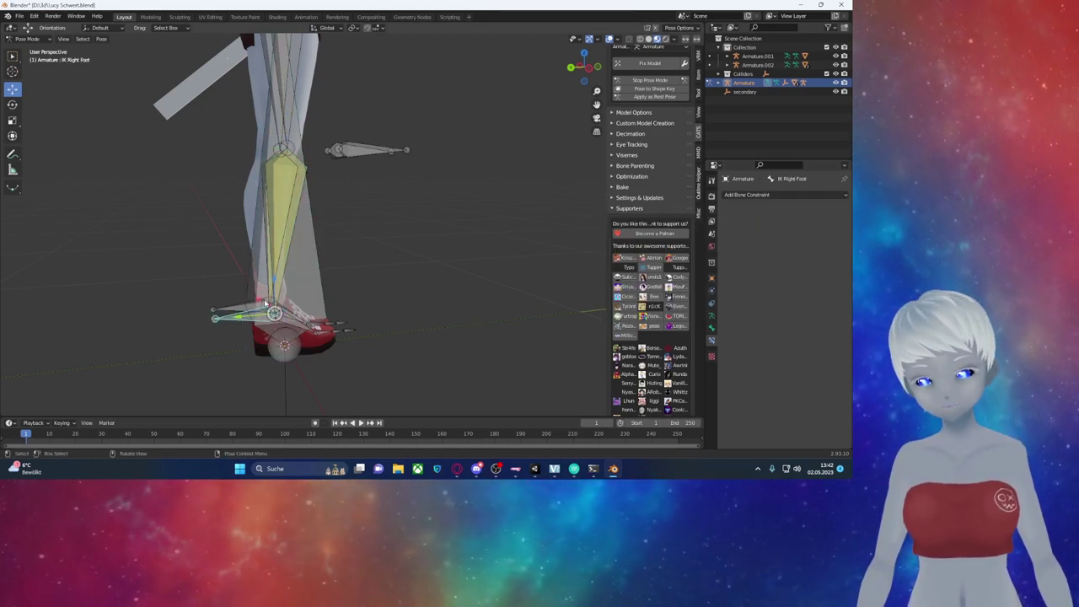
{"action": "key", "text": "g"}
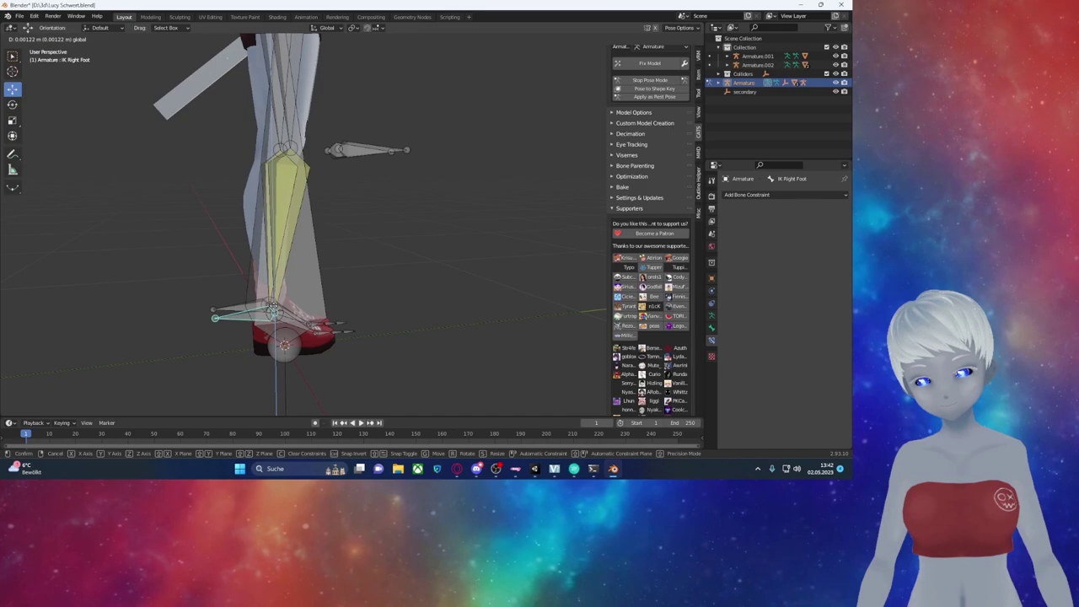
{"action": "left_click", "coordinate": [259, 246]}
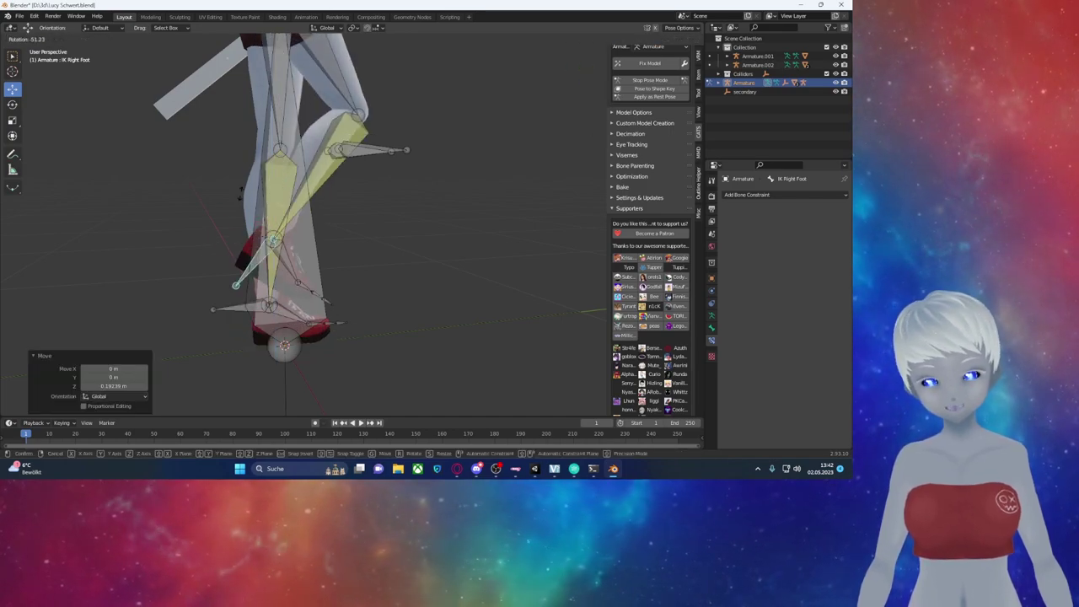
{"action": "key", "text": "ctrl+z"}
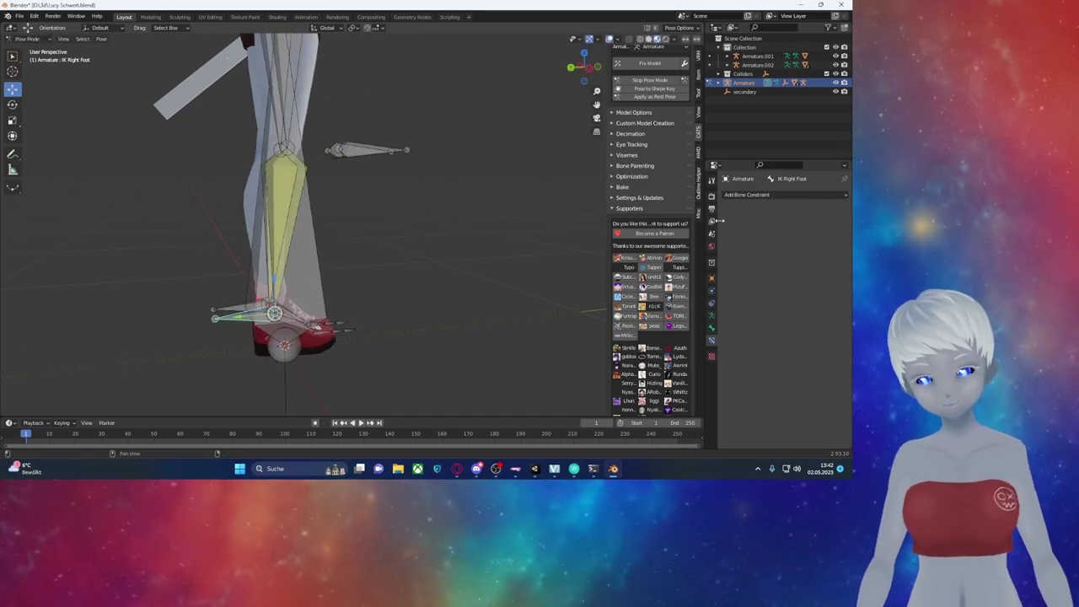
Step: Add a Copy Rotation constraint to IK Right Foot, targeting the Armature's IK Right Foot bone
{"action": "left_click", "coordinate": [763, 195]}
{"action": "left_click", "coordinate": [692, 229]}
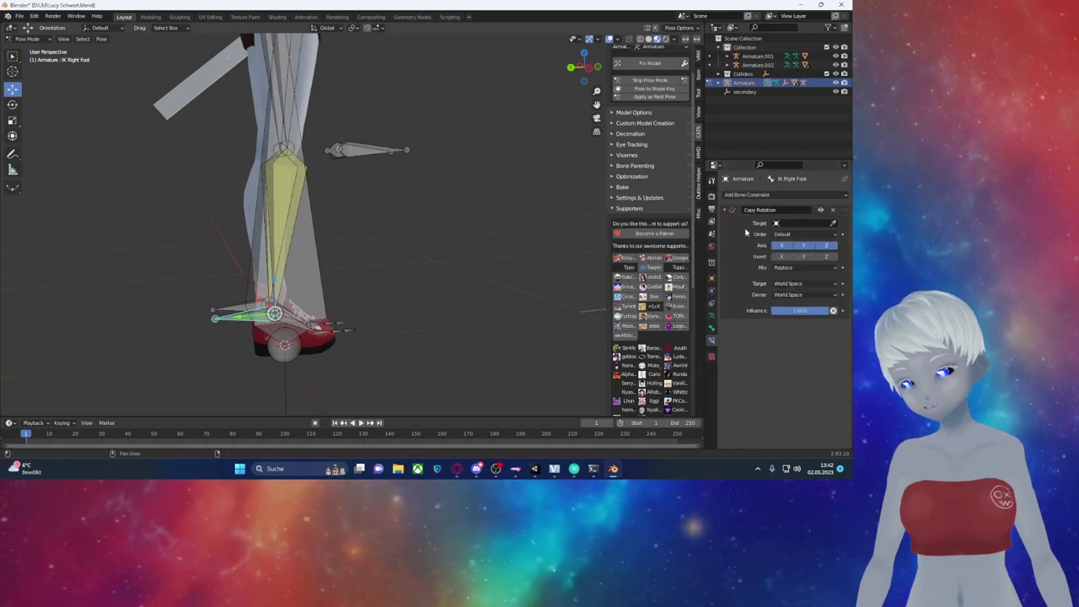
{"action": "left_click", "coordinate": [801, 233]}
{"action": "key", "text": "Escape"}
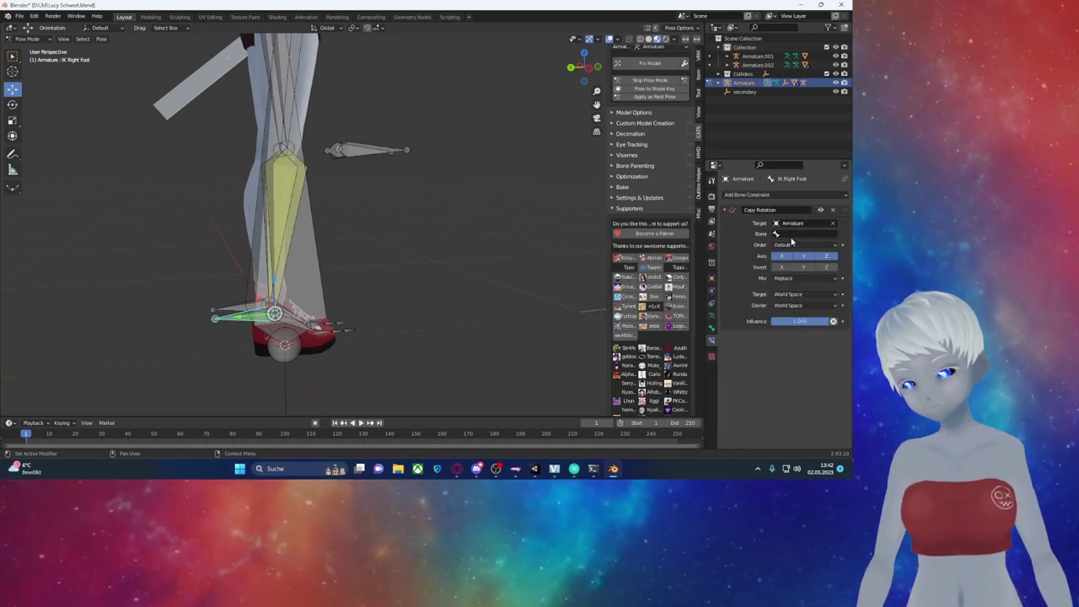
{"action": "left_click", "coordinate": [791, 235]}
{"action": "type", "text": "l"}
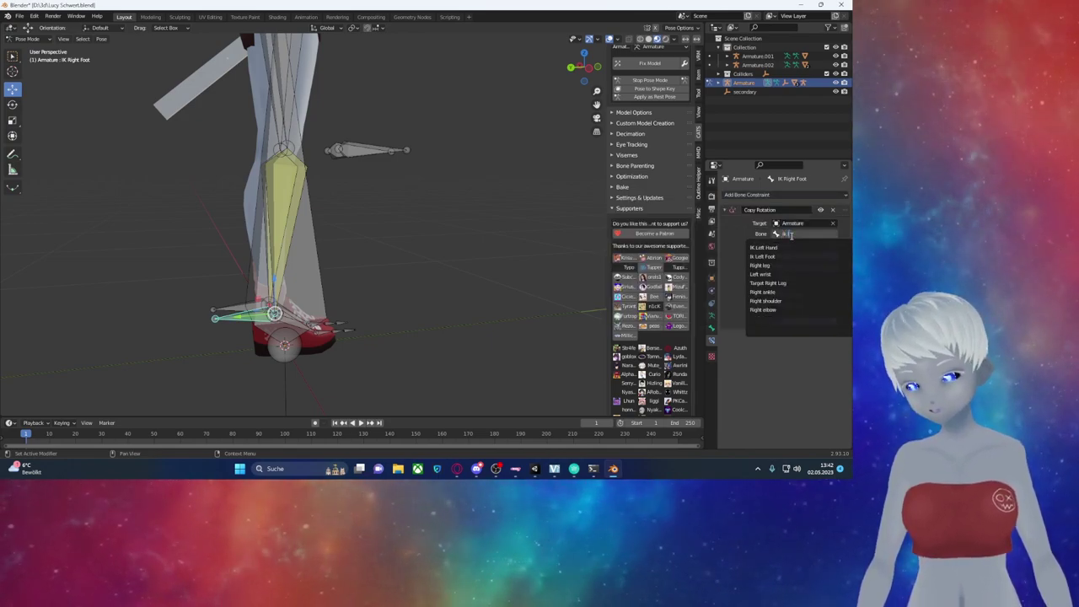
{"action": "key", "text": "BackSpace"}
{"action": "type", "text": "r"}
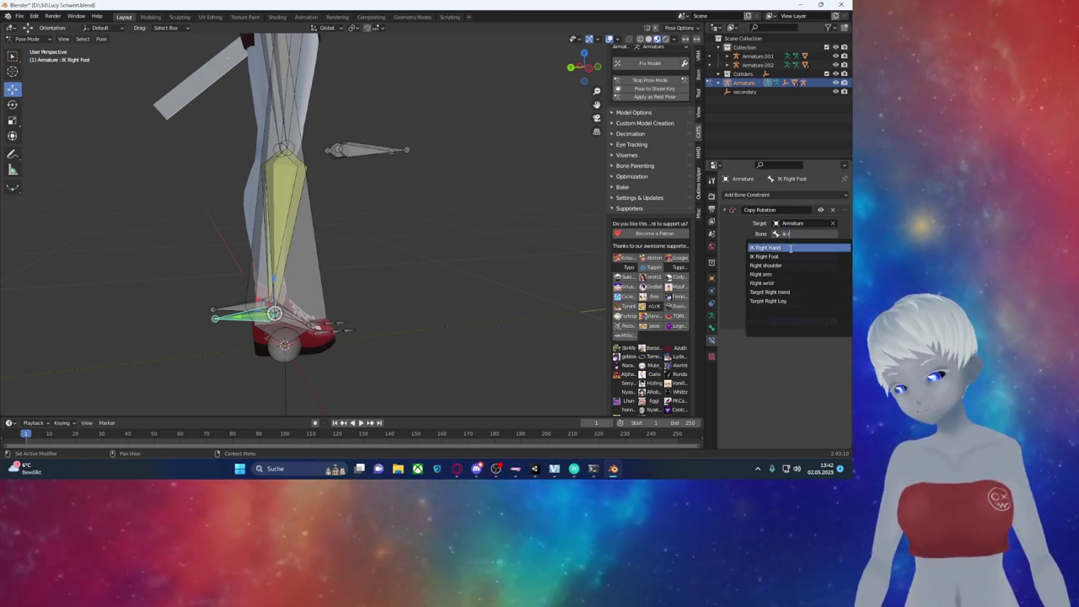
{"action": "left_click", "coordinate": [788, 262]}
{"action": "middle_click_drag", "start_coordinate": [303, 270], "coordinate": [337, 272]}
{"action": "left_click", "coordinate": [332, 330]}
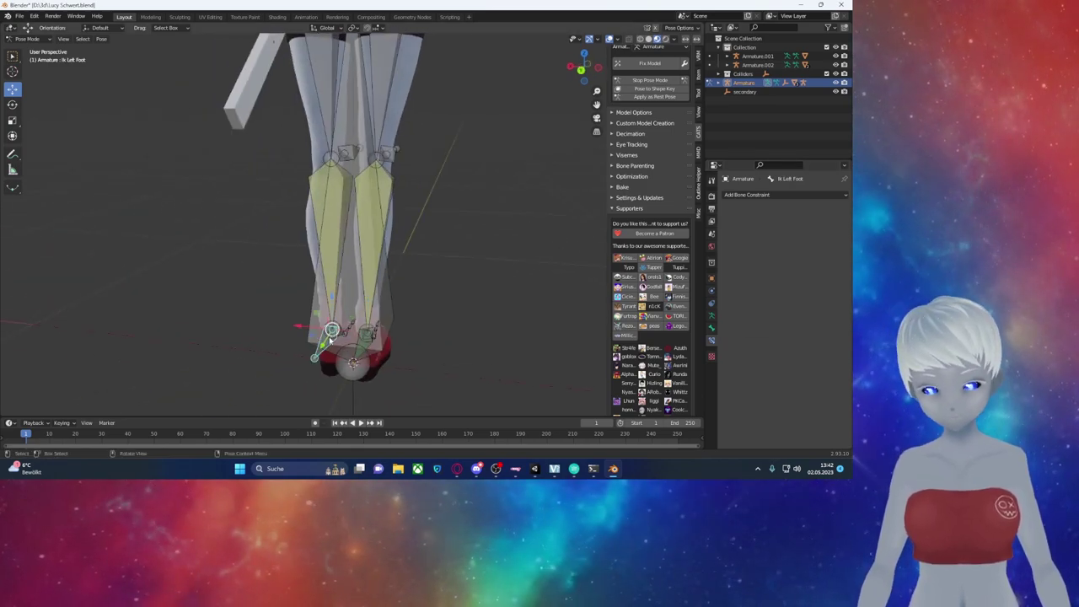
Step: Add a Copy Rotation constraint to Ik Left Foot, targeting the Armature's Ik Left Foot bone
{"action": "left_click", "coordinate": [769, 195]}
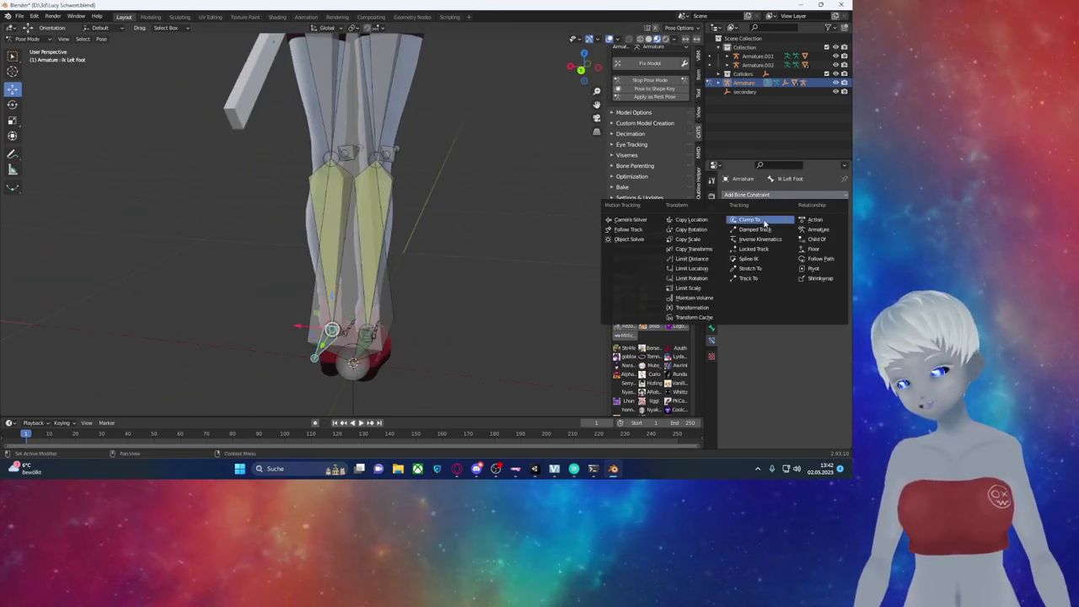
{"action": "left_click", "coordinate": [693, 230]}
{"action": "left_click", "coordinate": [790, 224]}
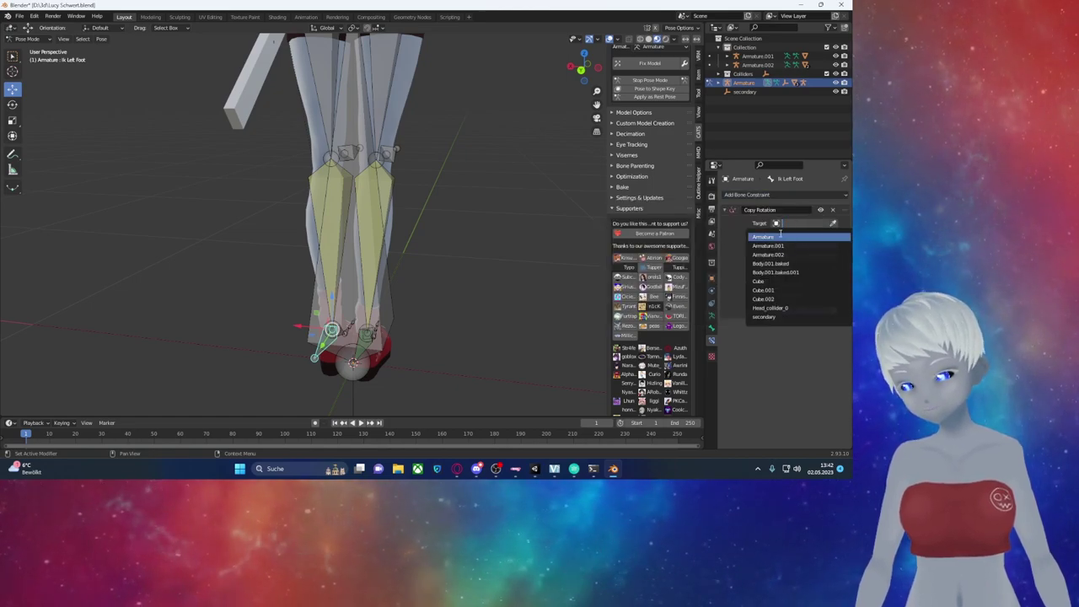
{"action": "left_click", "coordinate": [784, 244]}
{"action": "left_click", "coordinate": [786, 235]}
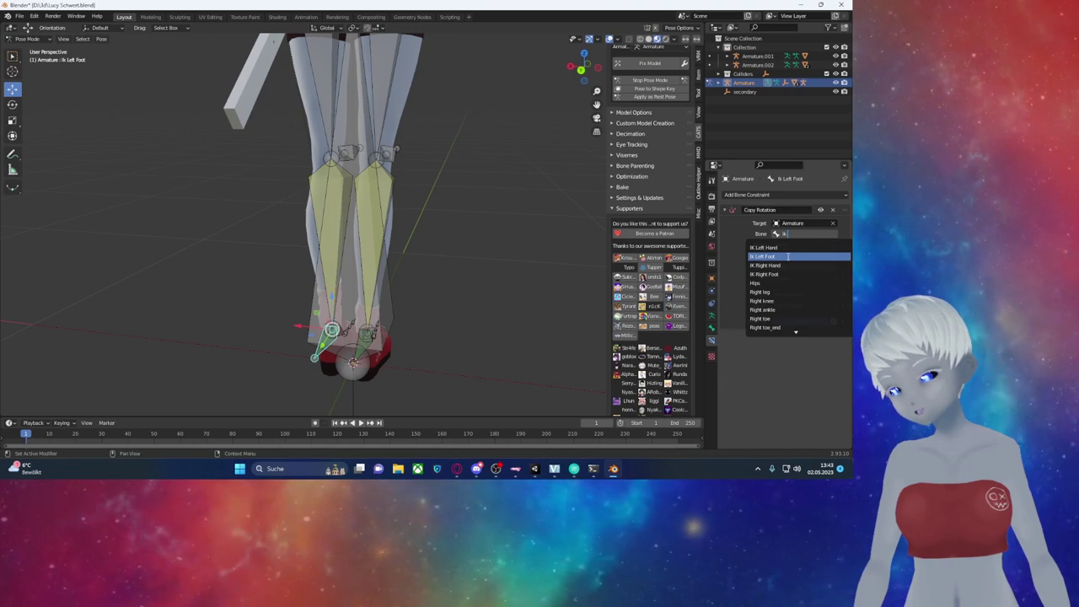
{"action": "left_click", "coordinate": [787, 256]}
Step: Test-rotate the left foot bone and re-pick Ik Left Foot as the source bone
{"action": "middle_click_drag", "start_coordinate": [506, 253], "coordinate": [405, 279]}
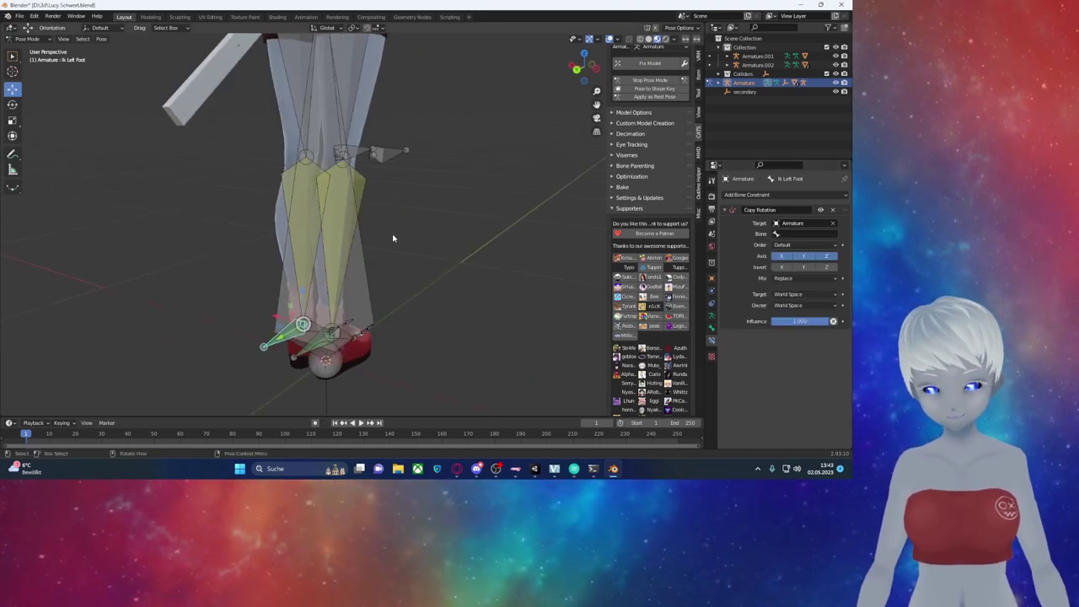
{"action": "key", "text": "r"}
{"action": "left_click", "coordinate": [438, 233]}
{"action": "left_click", "coordinate": [795, 235]}
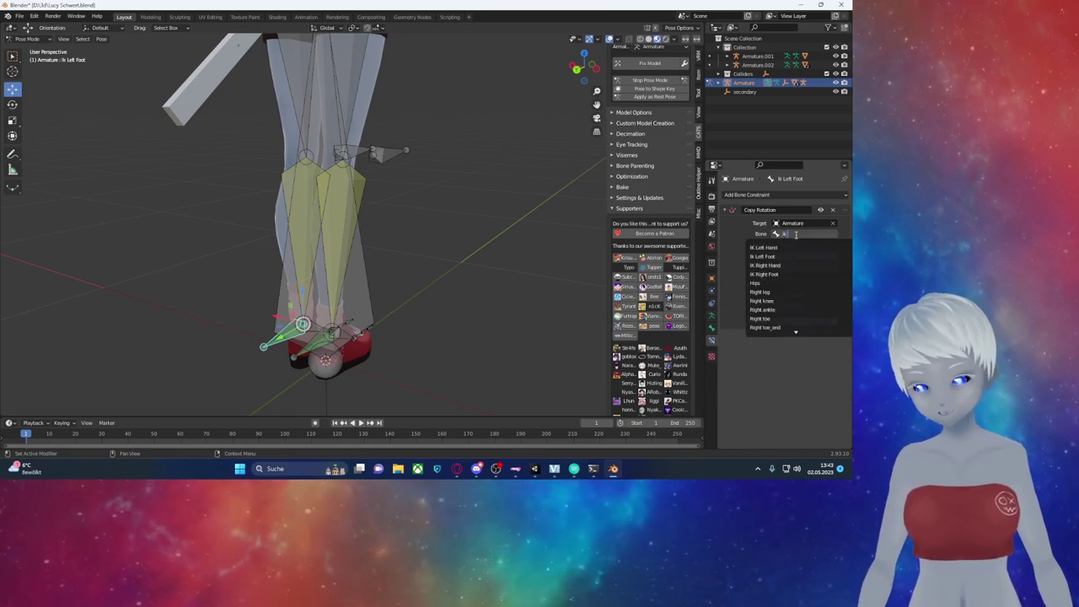
{"action": "type", "text": " left"}
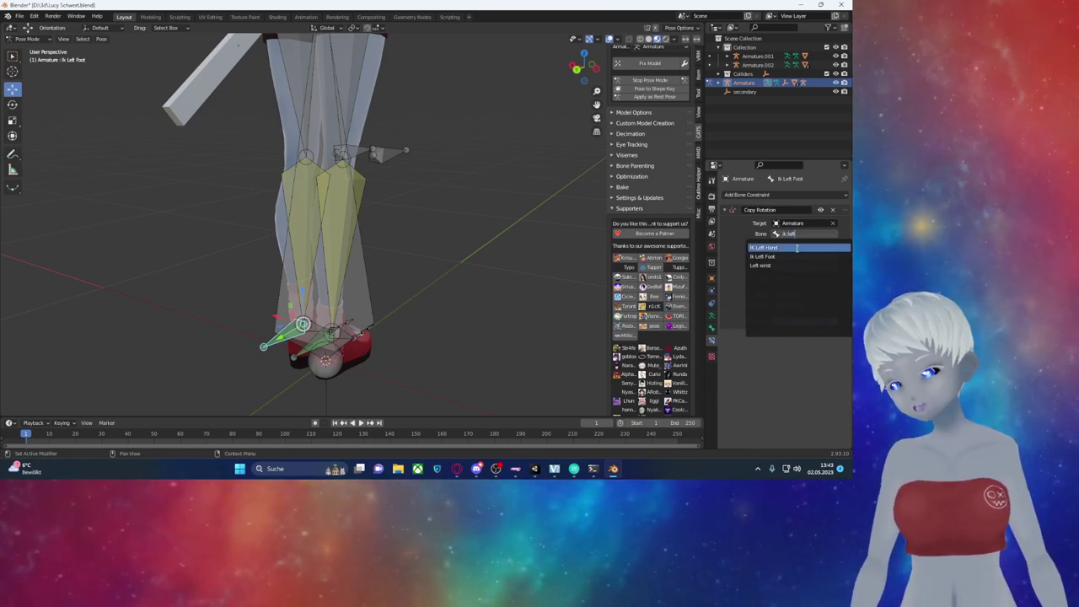
{"action": "left_click", "coordinate": [785, 257]}
{"action": "middle_click_drag", "start_coordinate": [455, 292], "coordinate": [336, 288]}
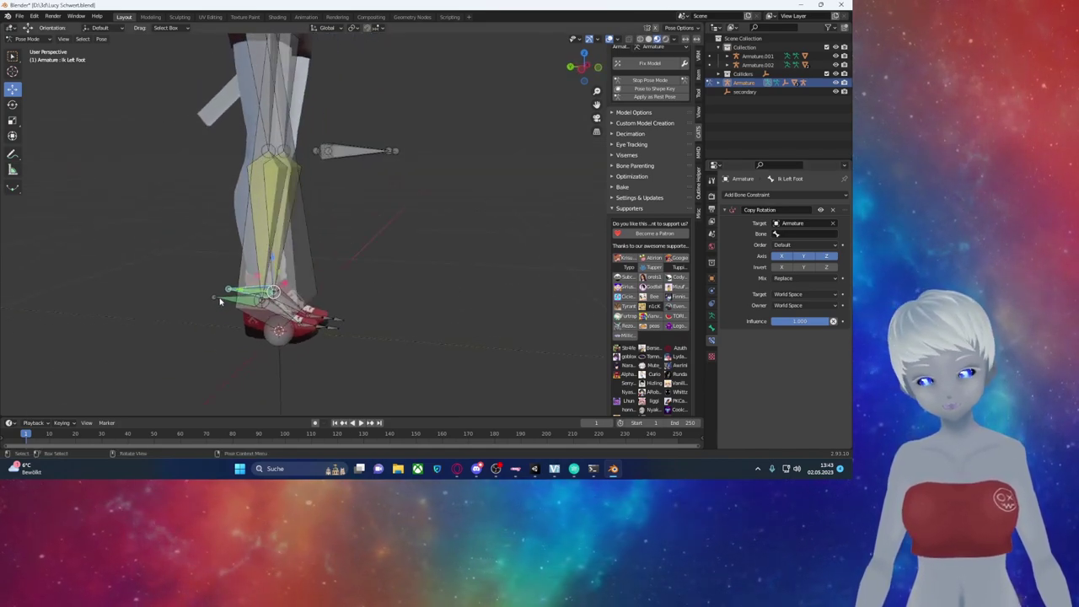
Step: Identify the Right ankle bone by its name and select the IK Right Foot bone
{"action": "mouse_move", "coordinate": [224, 301]}
{"action": "middle_mouse_down"}
{"action": "mouse_move", "coordinate": [242, 293]}
{"action": "mouse_move", "coordinate": [260, 308]}
{"action": "middle_mouse_up"}
{"action": "left_click", "coordinate": [292, 321]}
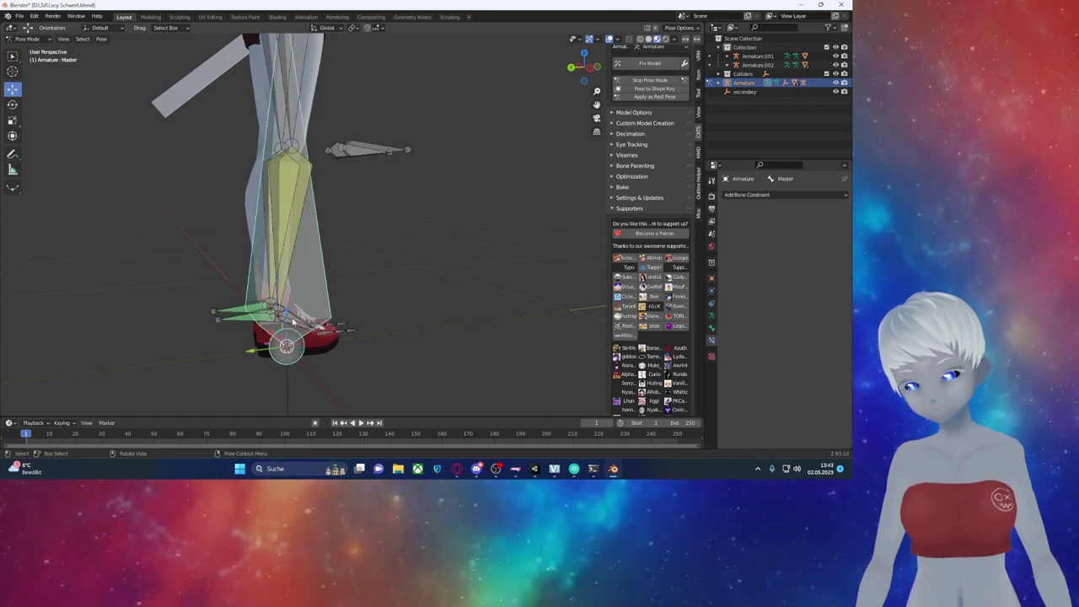
{"action": "left_click", "coordinate": [300, 323]}
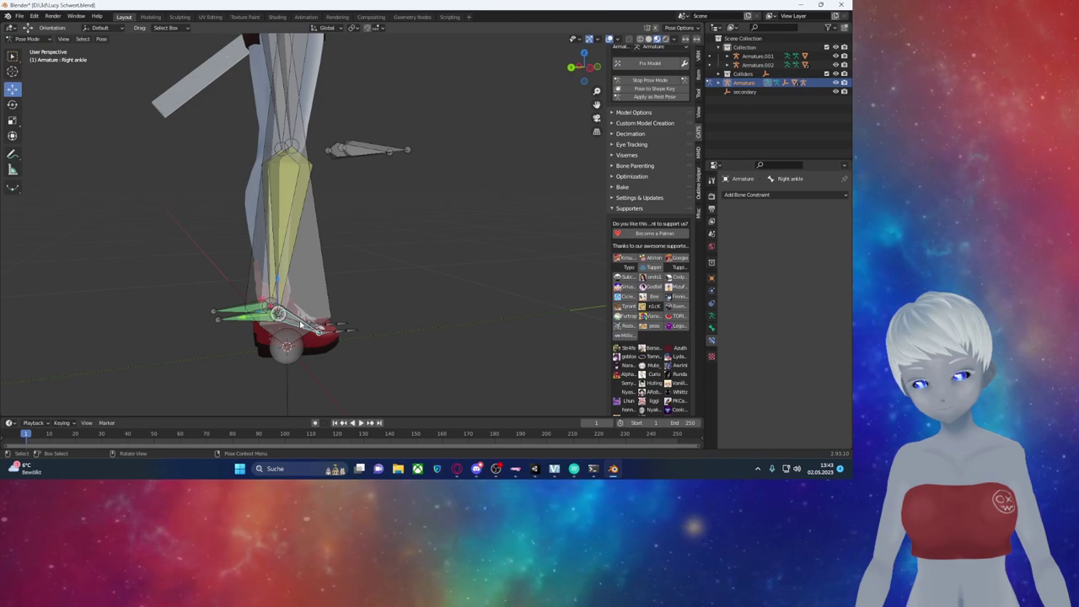
{"action": "key", "text": "F2"}
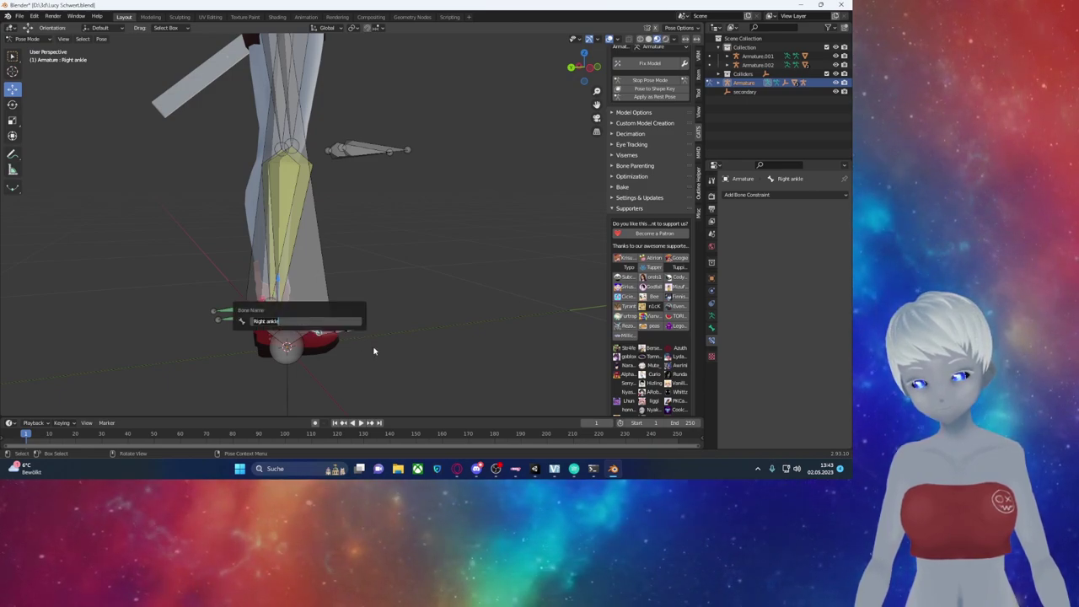
{"action": "left_click", "coordinate": [320, 312]}
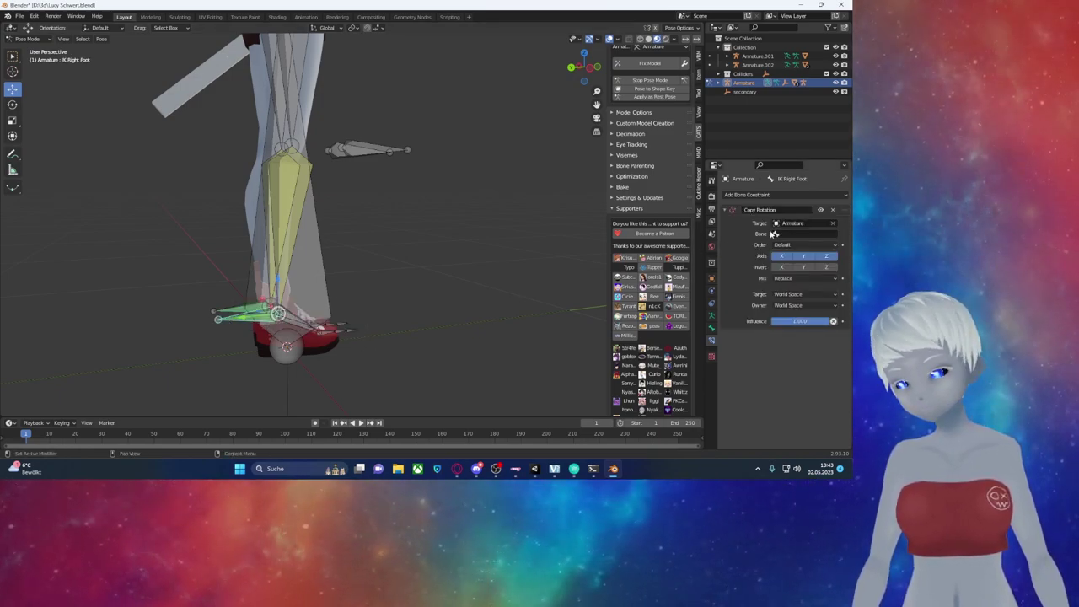
Step: Delete the Copy Rotation constraints on IK Right Foot and Ik Left Foot
{"action": "left_click", "coordinate": [789, 233]}
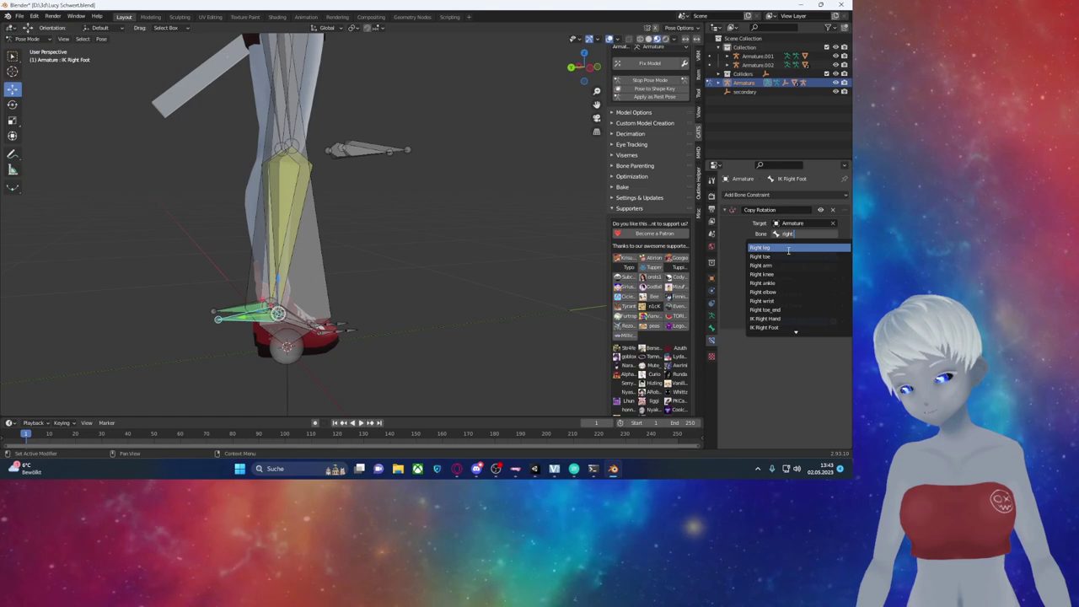
{"action": "left_click", "coordinate": [833, 223]}
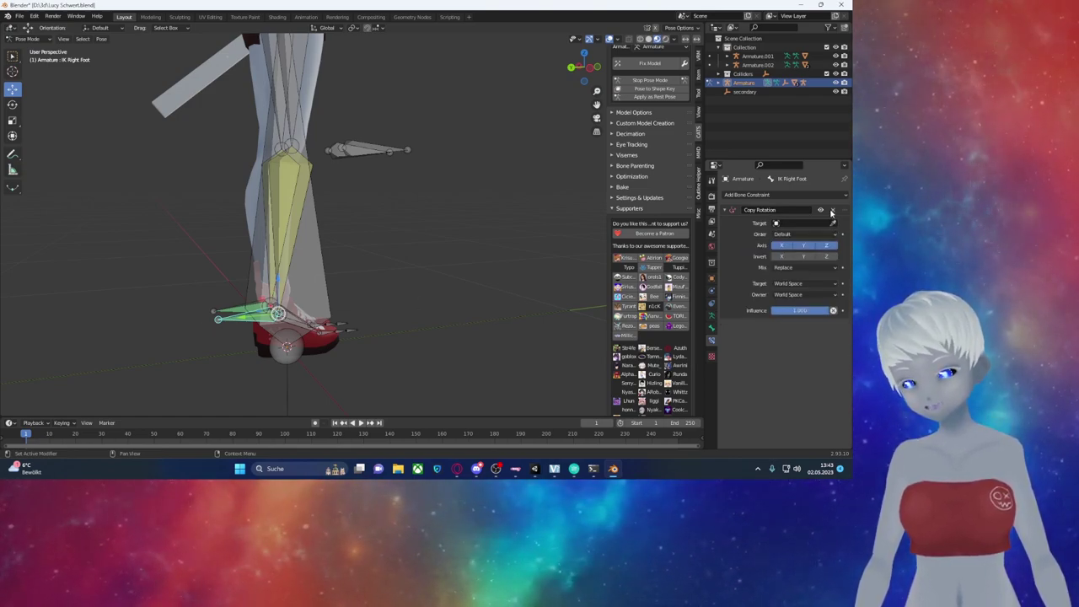
{"action": "left_click", "coordinate": [833, 209]}
{"action": "left_click", "coordinate": [238, 308]}
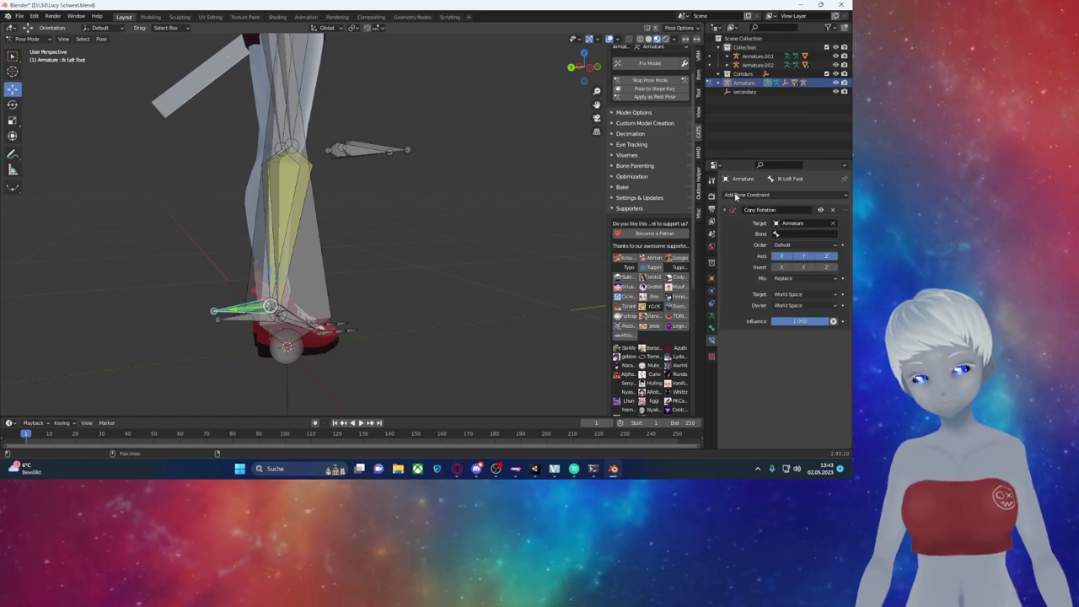
{"action": "left_click", "coordinate": [833, 210]}
{"action": "middle_click_drag", "start_coordinate": [349, 278], "coordinate": [272, 309]}
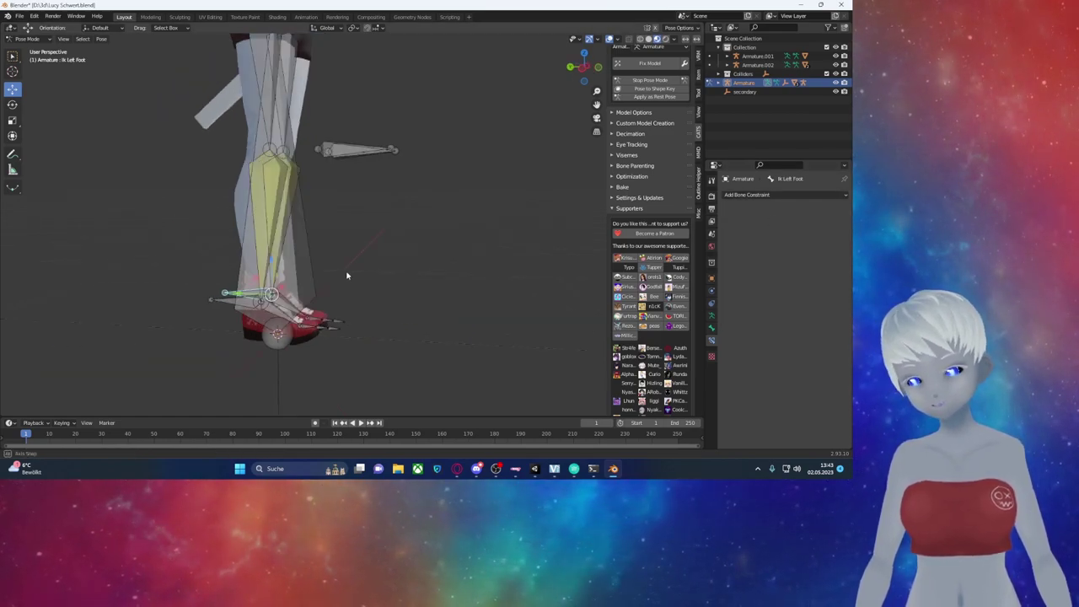
Step: Give Right ankle a Copy Rotation from the Armature's IK Right Foot with Mix set to Add
{"action": "left_click", "coordinate": [262, 315]}
{"action": "left_click", "coordinate": [275, 311]}
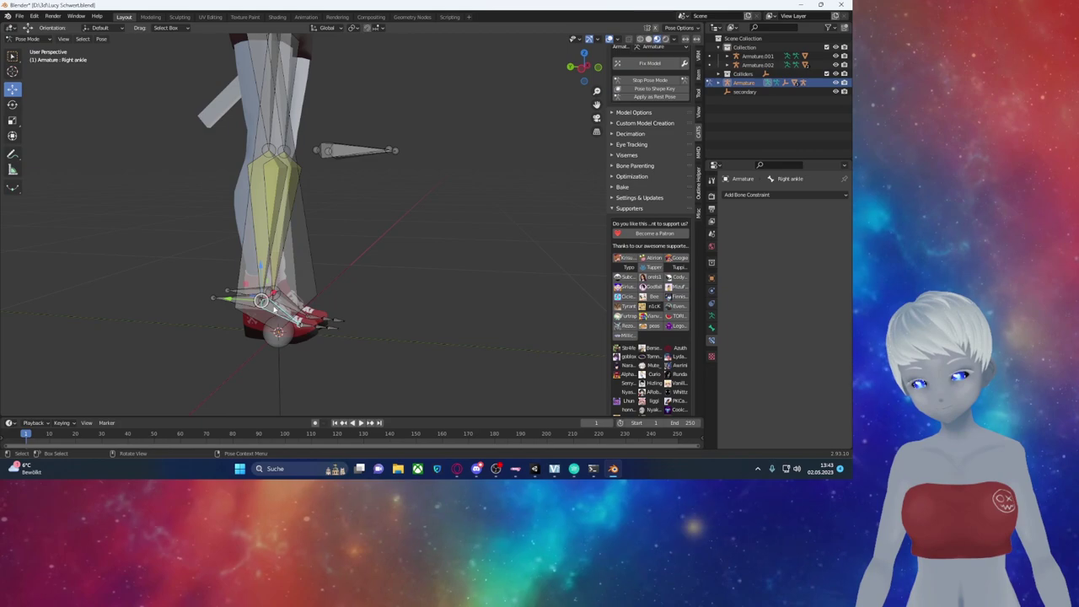
{"action": "left_click", "coordinate": [801, 196]}
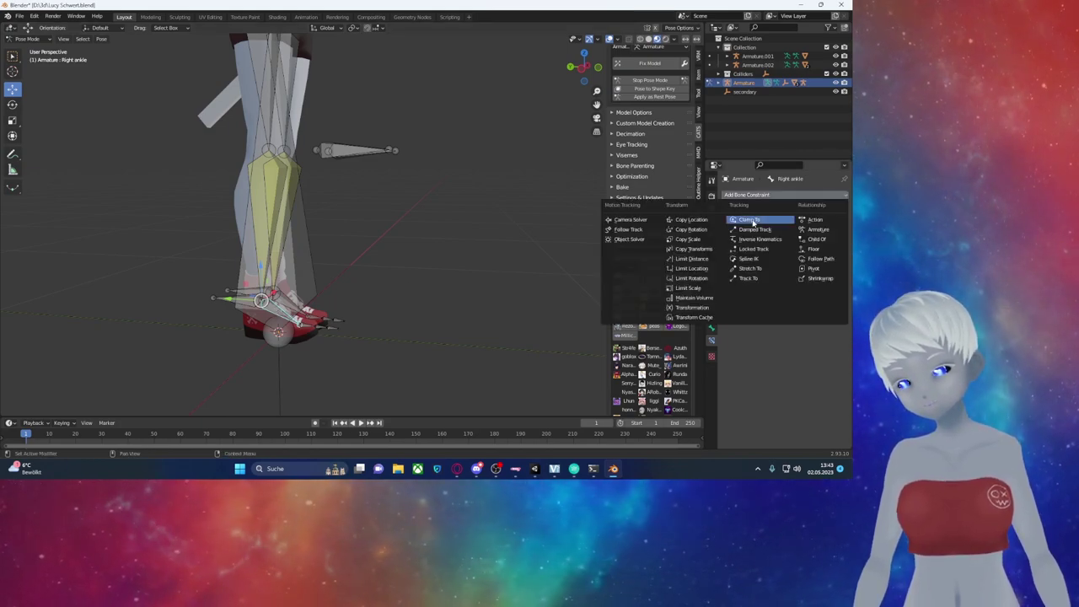
{"action": "left_click", "coordinate": [700, 230]}
{"action": "left_click", "coordinate": [797, 222]}
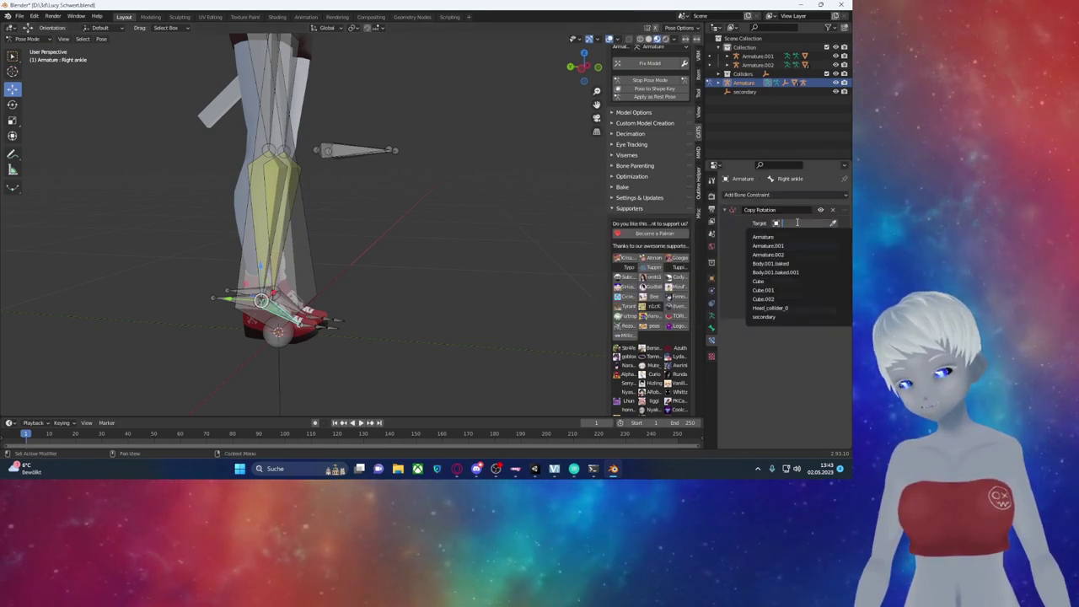
{"action": "left_click", "coordinate": [772, 236]}
{"action": "left_click", "coordinate": [784, 233]}
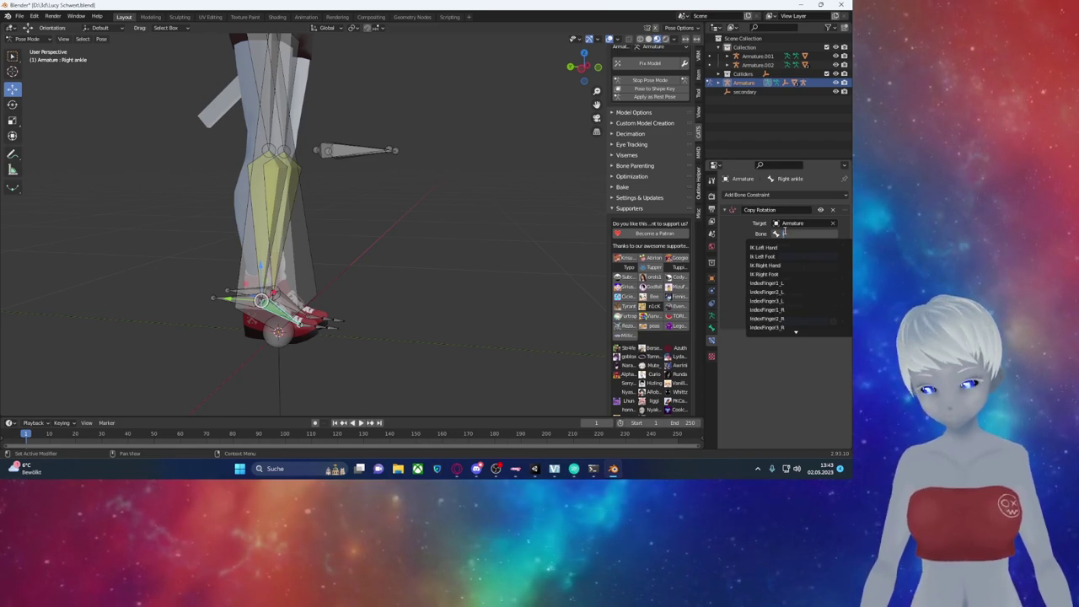
{"action": "type", "text": "k"}
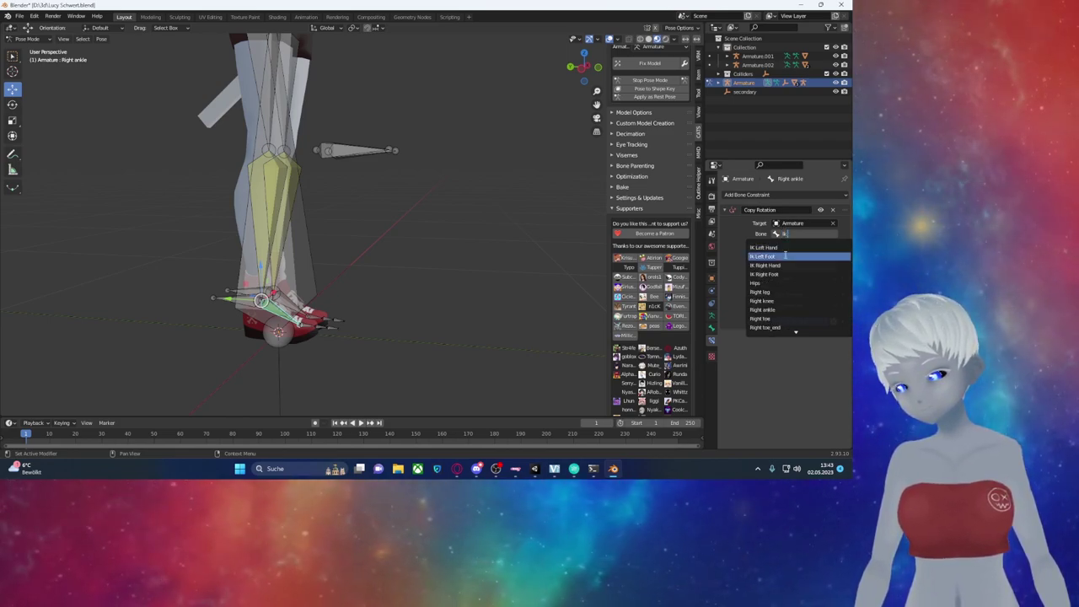
{"action": "left_click", "coordinate": [780, 274]}
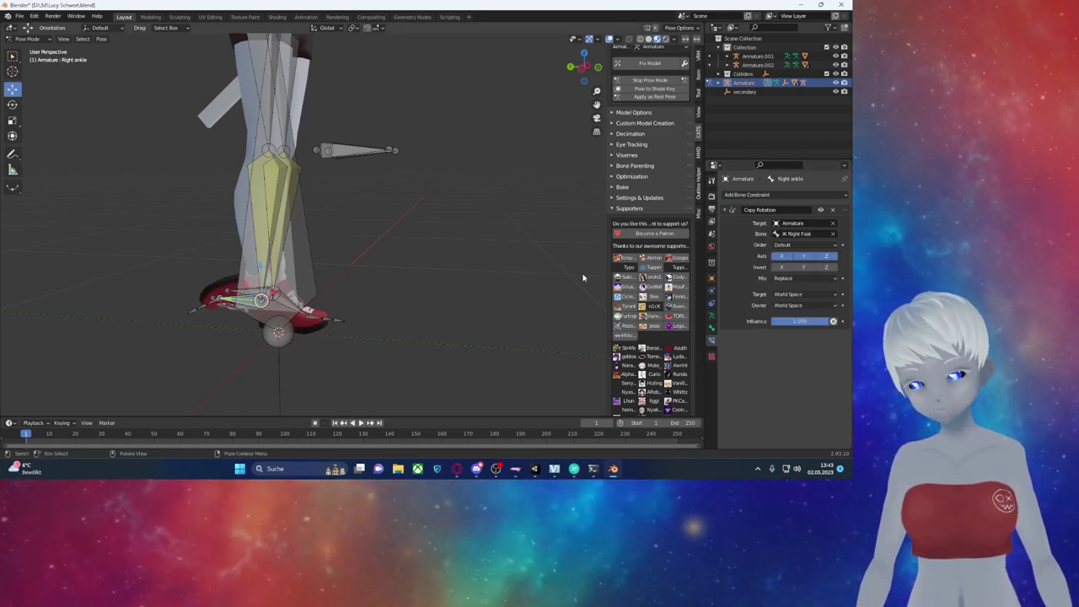
{"action": "middle_click_drag", "start_coordinate": [487, 279], "coordinate": [496, 269]}
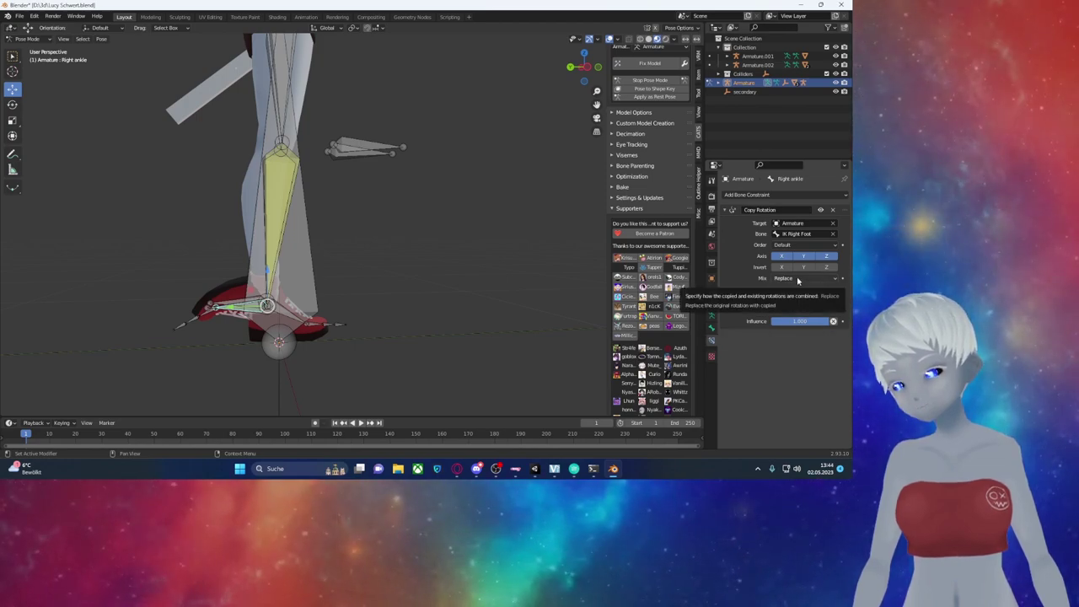
{"action": "left_click", "coordinate": [801, 245]}
{"action": "left_click", "coordinate": [801, 255]}
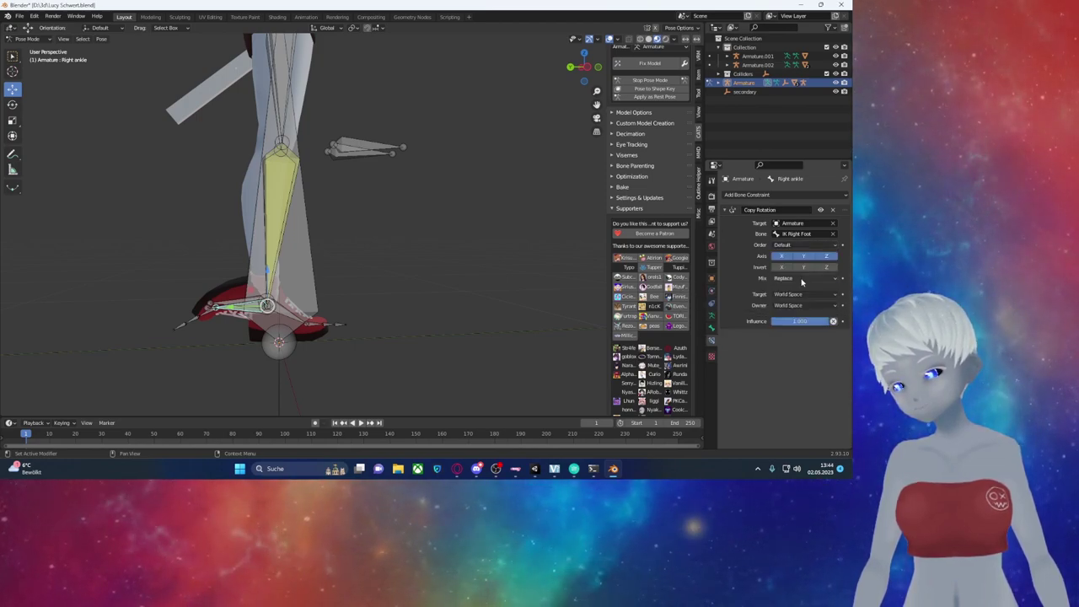
{"action": "left_click", "coordinate": [802, 278]}
{"action": "left_click", "coordinate": [795, 298]}
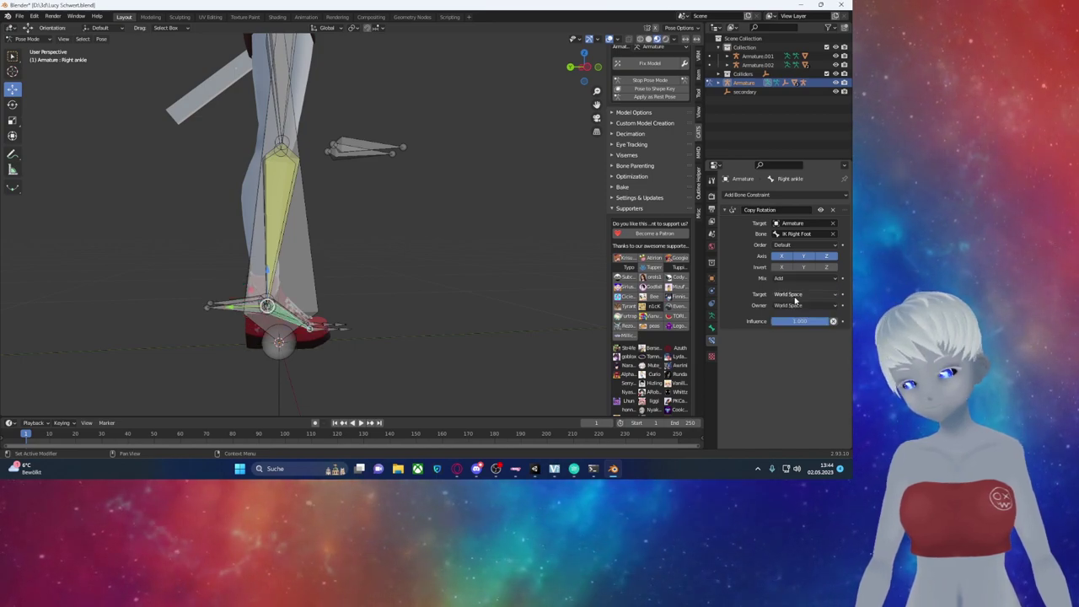
Step: Rotate IK Right Foot to test the ankle, then select the Left ankle bone
{"action": "mouse_move", "coordinate": [344, 241]}
{"action": "middle_mouse_down"}
{"action": "mouse_move", "coordinate": [309, 283]}
{"action": "mouse_move", "coordinate": [320, 275]}
{"action": "middle_mouse_up"}
{"action": "left_click", "coordinate": [309, 281]}
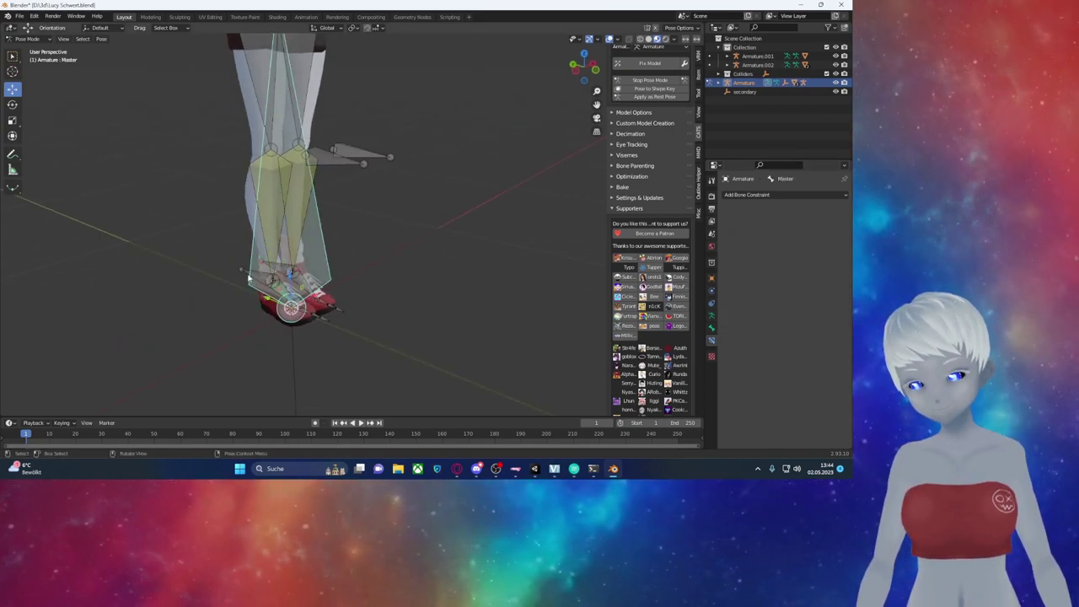
{"action": "key", "text": "r"}
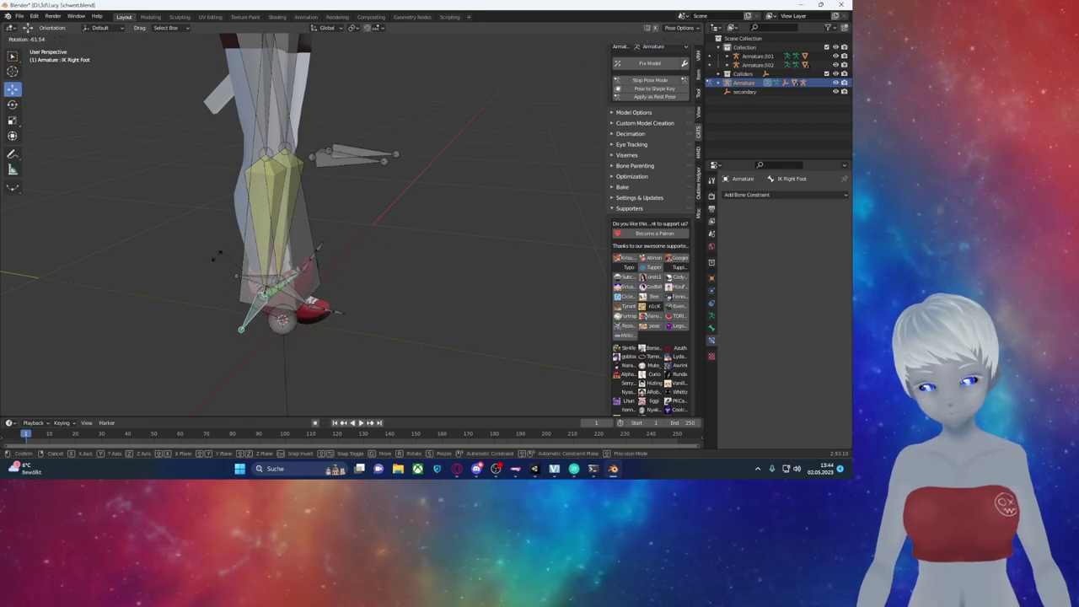
{"action": "left_click", "coordinate": [315, 243]}
{"action": "middle_click_drag", "start_coordinate": [315, 243], "coordinate": [319, 275]}
{"action": "left_click", "coordinate": [307, 257]}
{"action": "left_click", "coordinate": [754, 195]}
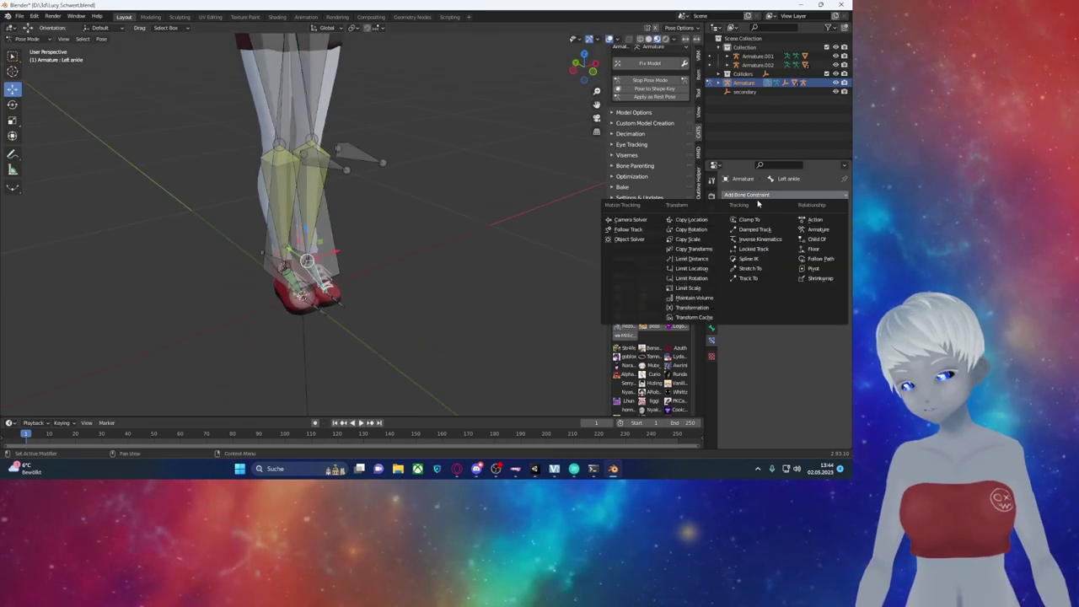
Step: Give Left ankle a Copy Rotation from the Armature's IK Left Foot with Mix set to Add
{"action": "left_click", "coordinate": [695, 228]}
{"action": "left_click", "coordinate": [801, 234]}
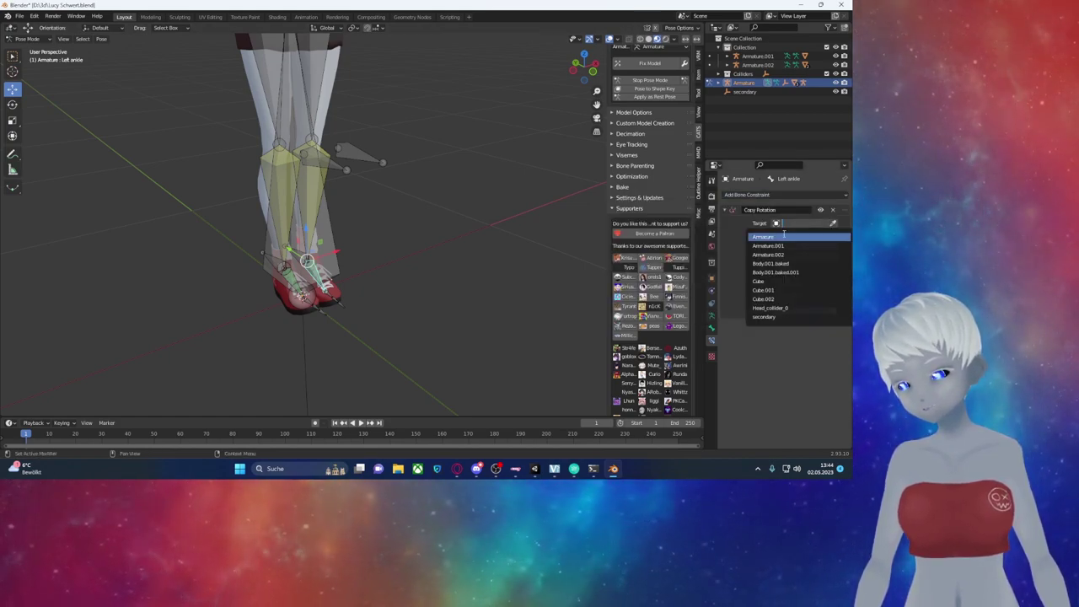
{"action": "left_click", "coordinate": [794, 237]}
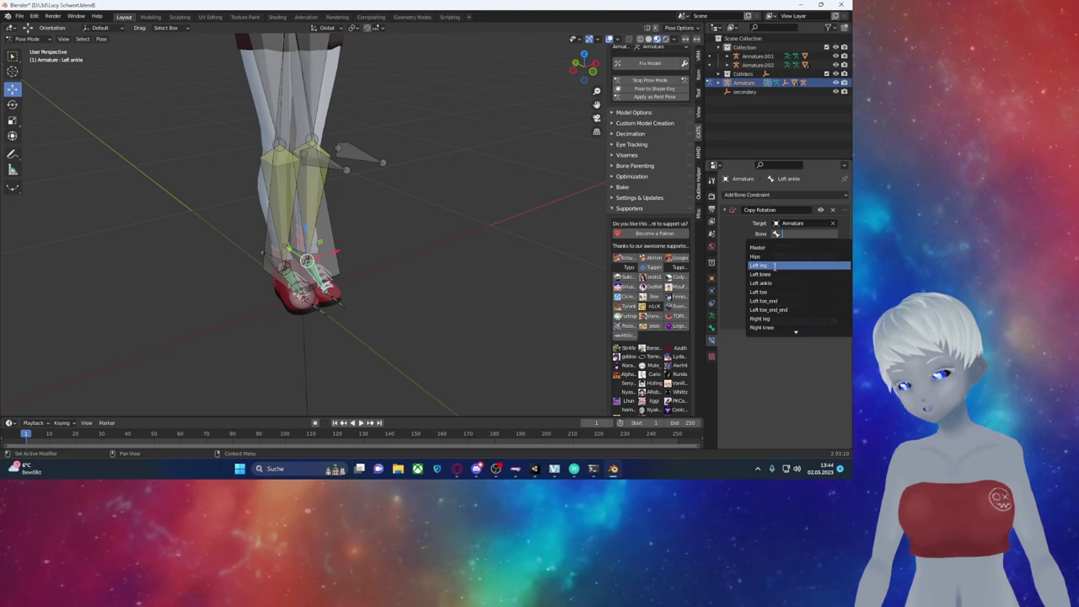
{"action": "type", "text": "ik"}
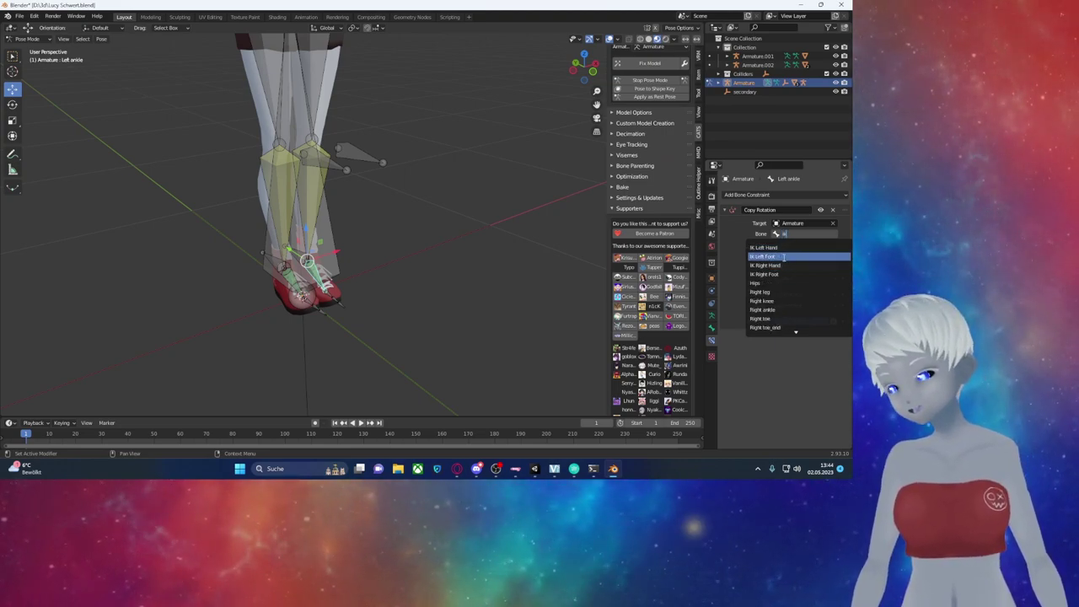
{"action": "left_click", "coordinate": [783, 257]}
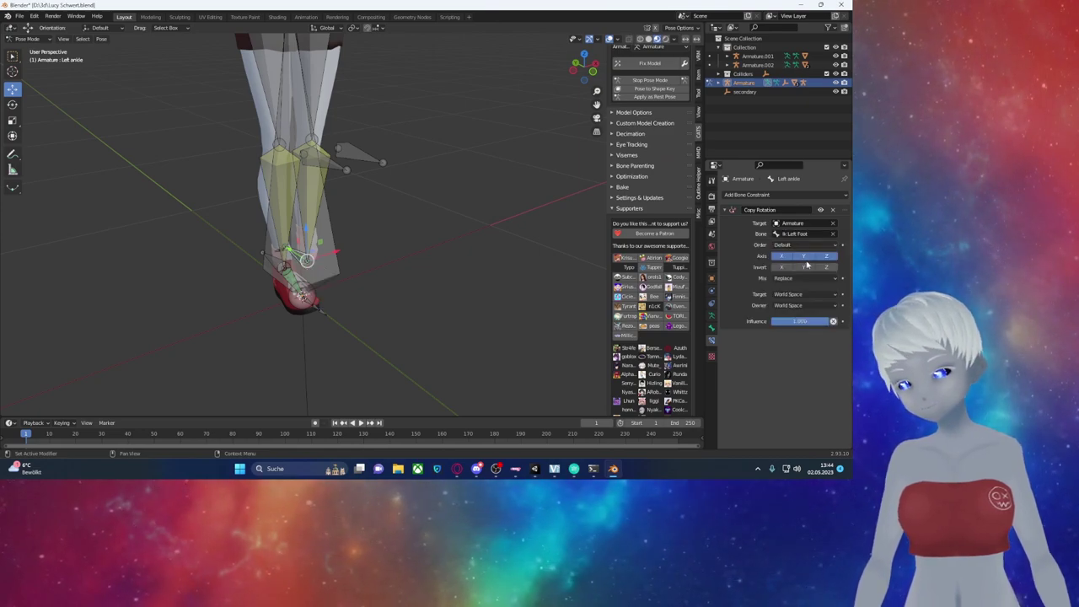
{"action": "left_click", "coordinate": [800, 277]}
{"action": "left_click", "coordinate": [797, 294]}
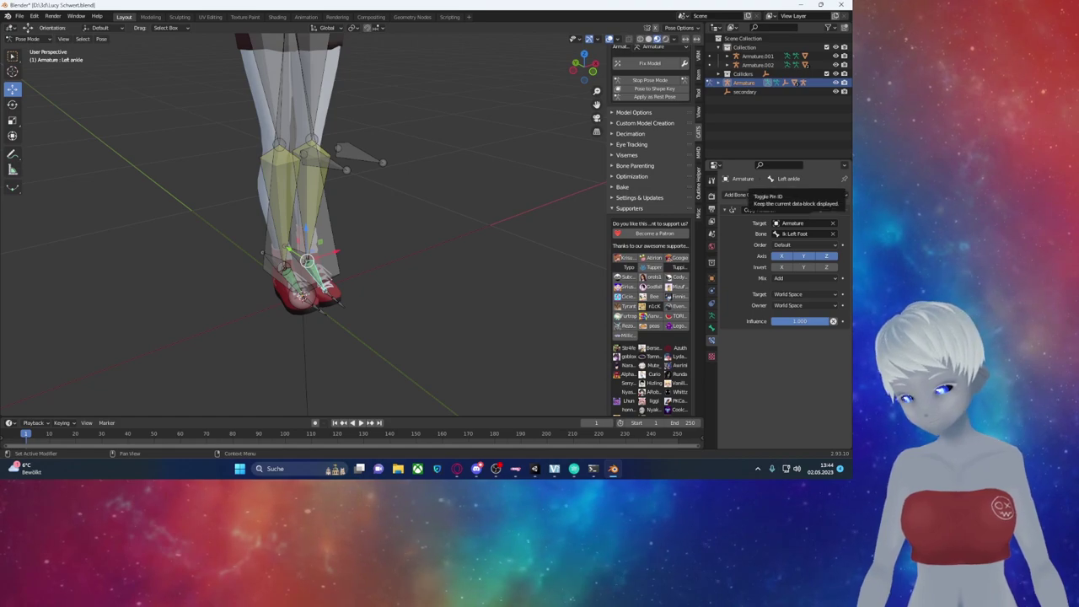
Step: Test by moving IK Left Foot vertically, then view the whole character
{"action": "mouse_move", "coordinate": [388, 228]}
{"action": "middle_mouse_down"}
{"action": "mouse_move", "coordinate": [458, 226]}
{"action": "mouse_move", "coordinate": [428, 226]}
{"action": "middle_mouse_up"}
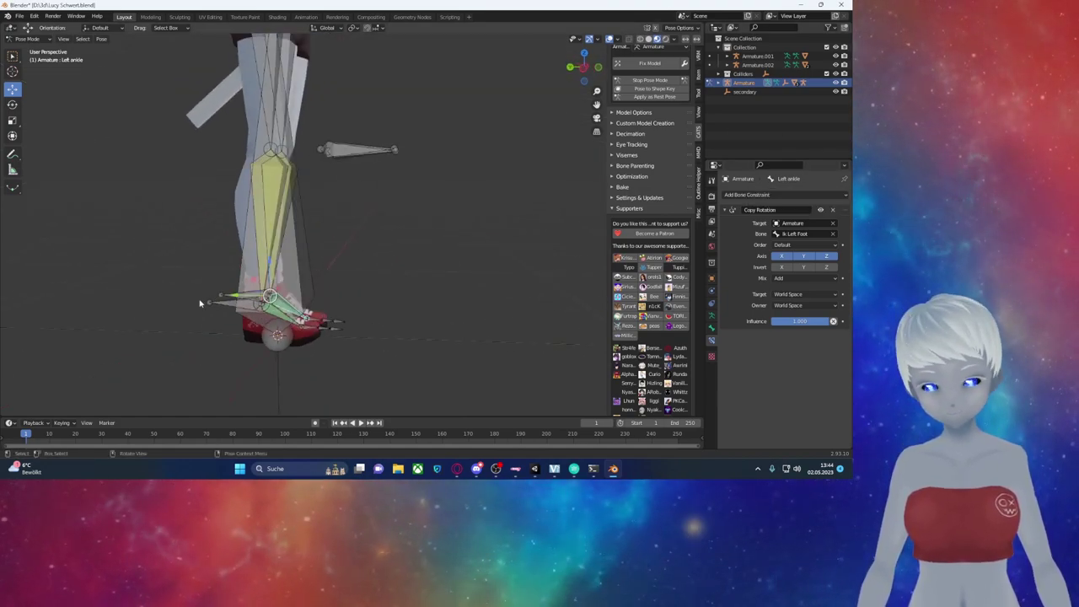
{"action": "left_click", "coordinate": [224, 295]}
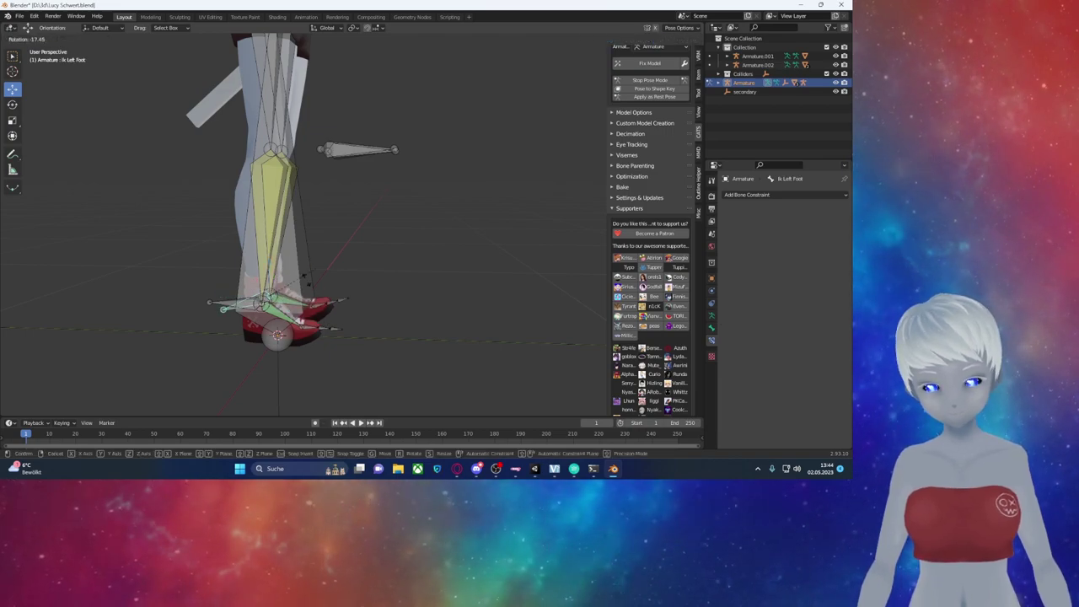
{"action": "key", "text": "g"}
{"action": "key", "text": "z"}
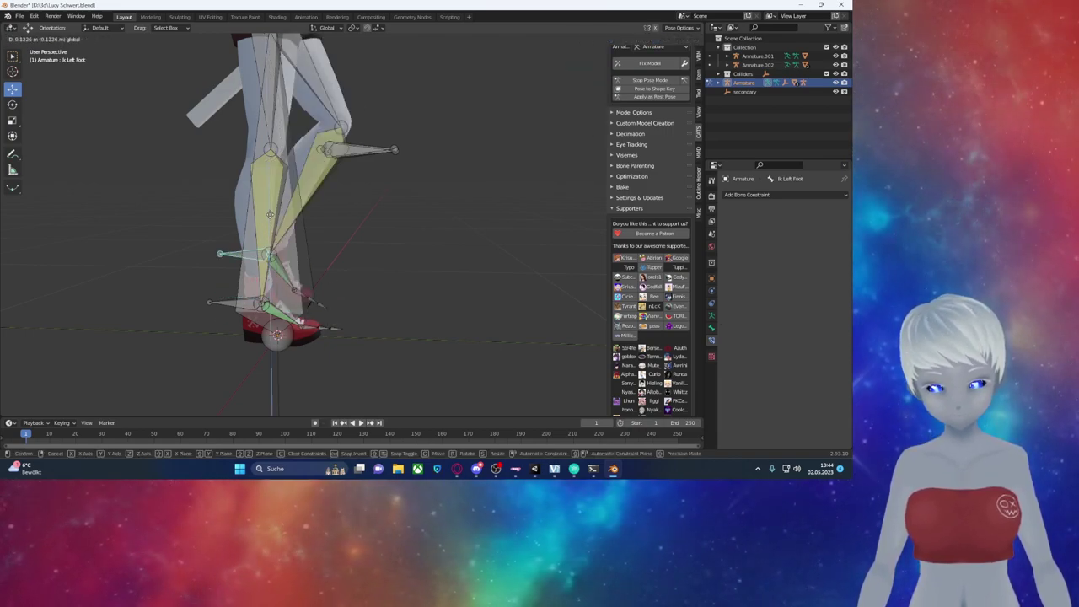
{"action": "left_click", "coordinate": [314, 221]}
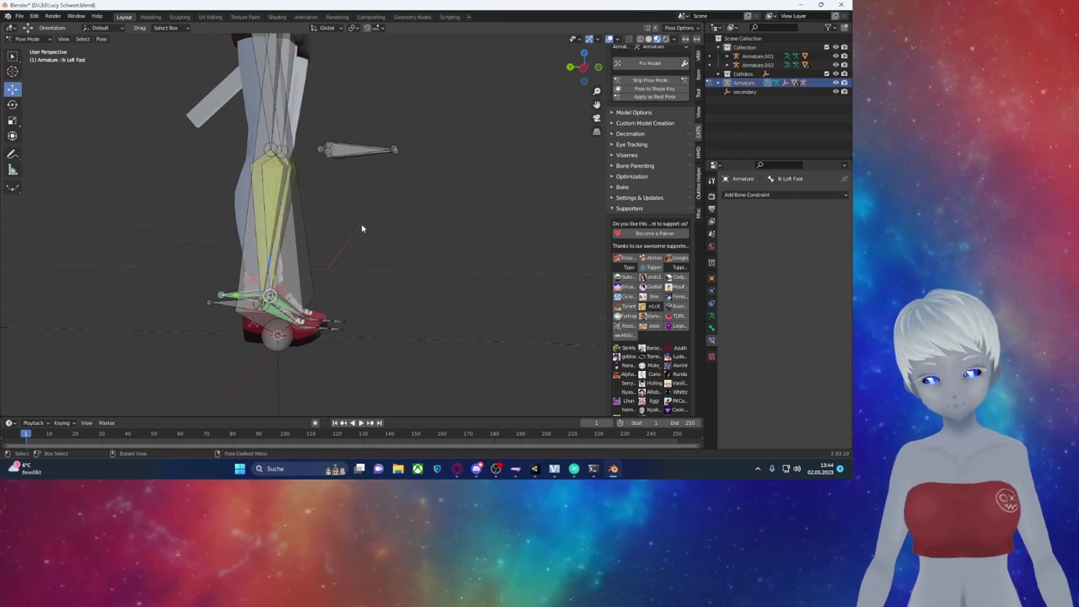
{"action": "middle_click_drag", "start_coordinate": [313, 221], "coordinate": [291, 222]}
{"action": "scroll", "coordinate": [398, 225], "scroll_direction": "down", "scroll_amount": 4}
{"action": "middle_click_drag", "start_coordinate": [399, 224], "coordinate": [417, 208]}
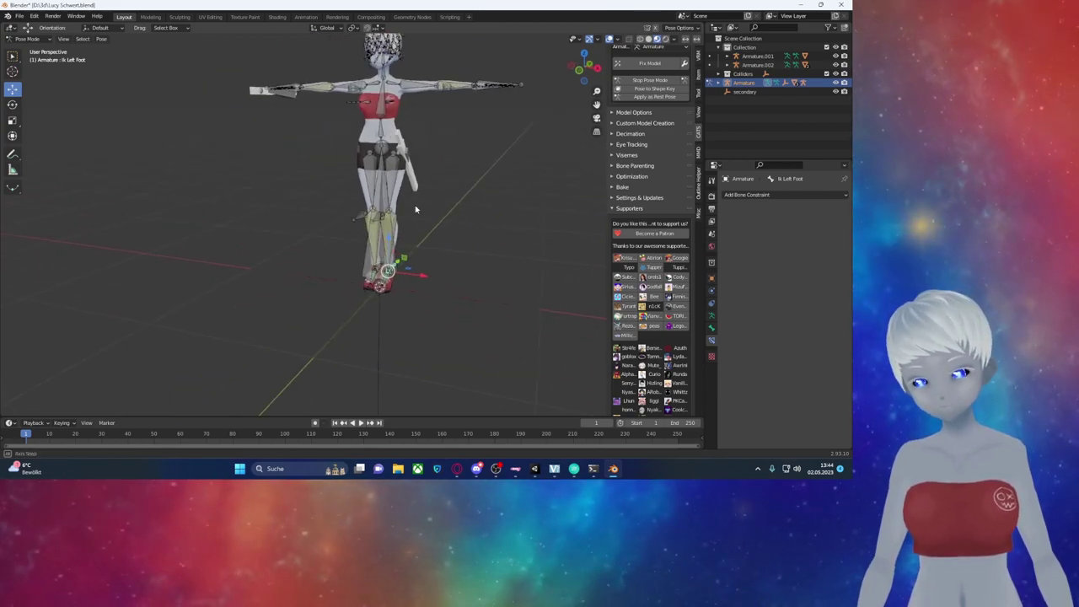
Step: Switch the armature from Pose Mode to Object Mode and review its parenting options
{"action": "scroll", "coordinate": [354, 203], "scroll_direction": "up", "scroll_amount": 2}
{"action": "scroll", "coordinate": [337, 194], "scroll_direction": "up", "scroll_amount": 2}
{"action": "scroll", "coordinate": [337, 214], "scroll_direction": "up", "scroll_amount": 3}
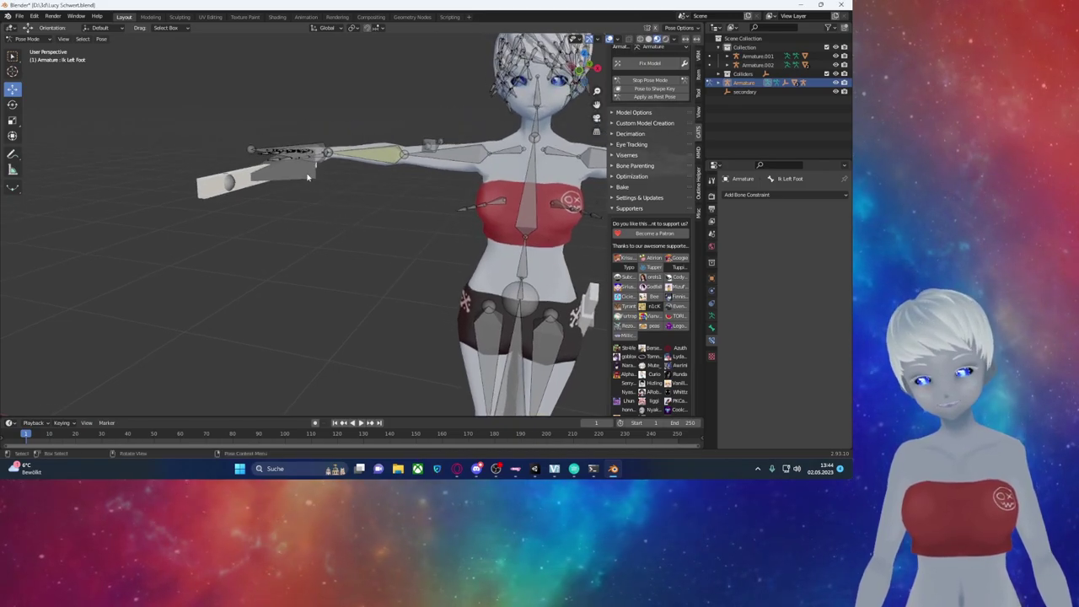
{"action": "left_click", "coordinate": [28, 39]}
{"action": "left_click", "coordinate": [32, 51]}
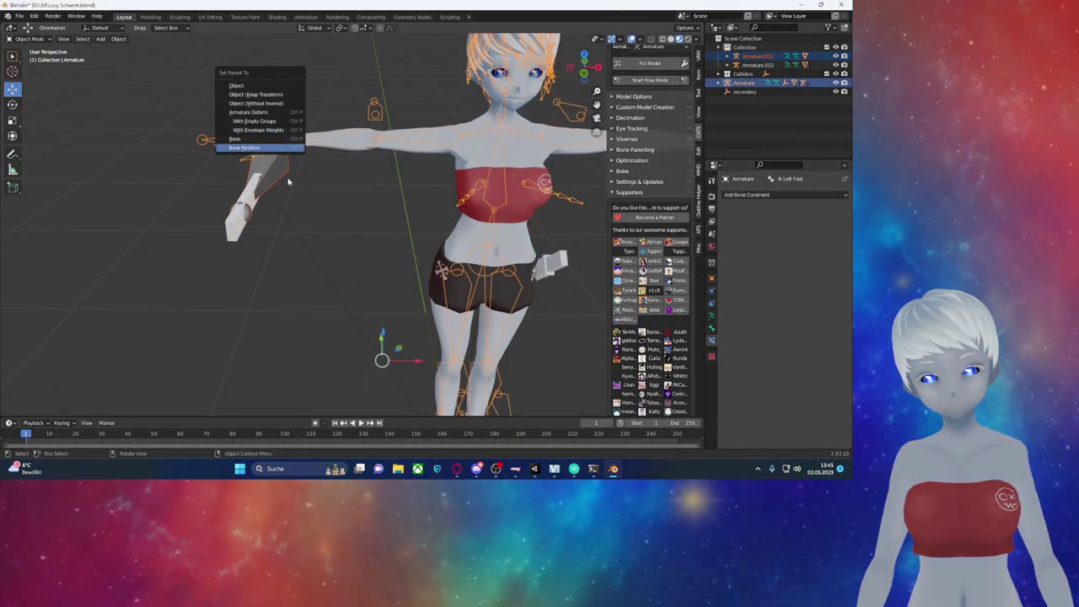
{"action": "left_click", "coordinate": [288, 131]}
{"action": "scroll", "coordinate": [367, 251], "scroll_direction": "up", "scroll_amount": 3}
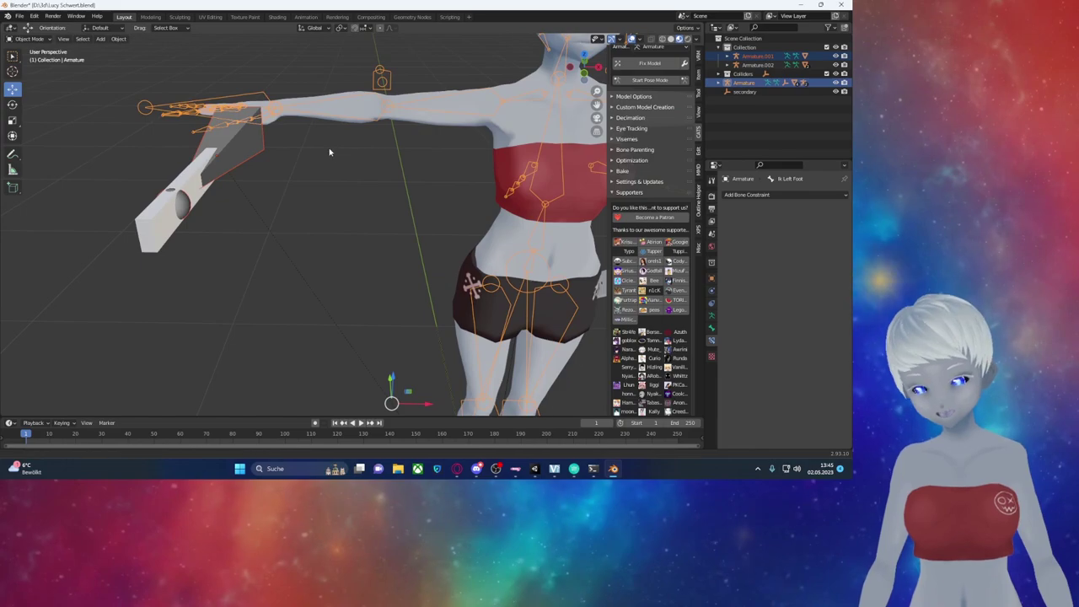
{"action": "scroll", "coordinate": [367, 251], "scroll_direction": "up", "scroll_amount": 2}
Step: Select the armatures and arm mesh in turn, briefly check the main armature in Edit Mode, and return to Object Mode
{"action": "left_click", "coordinate": [291, 205]}
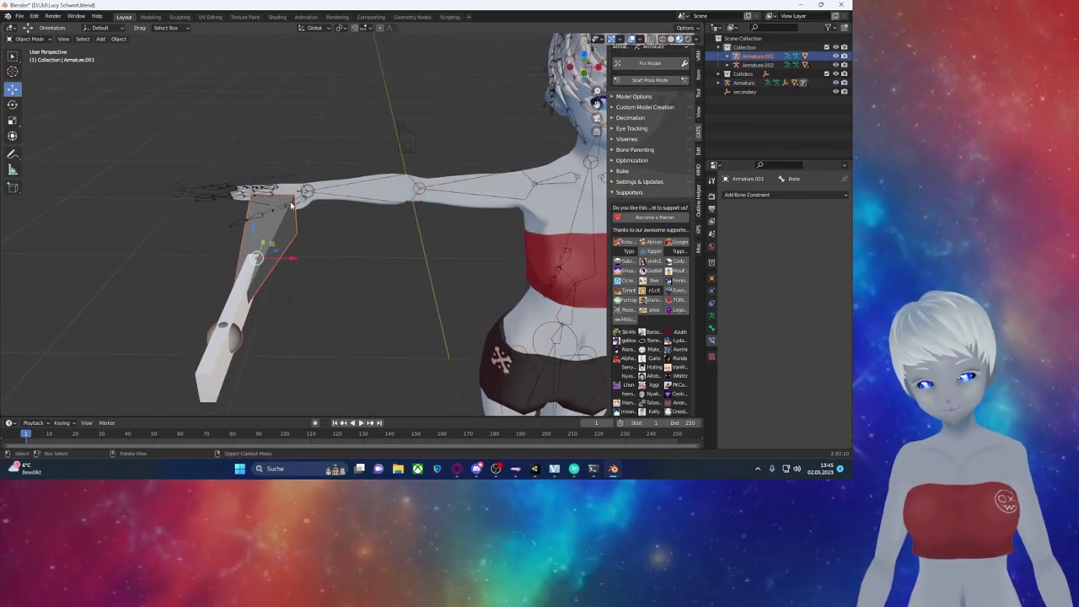
{"action": "left_click", "coordinate": [296, 176]}
{"action": "scroll", "coordinate": [309, 194], "scroll_direction": "up", "scroll_amount": 3}
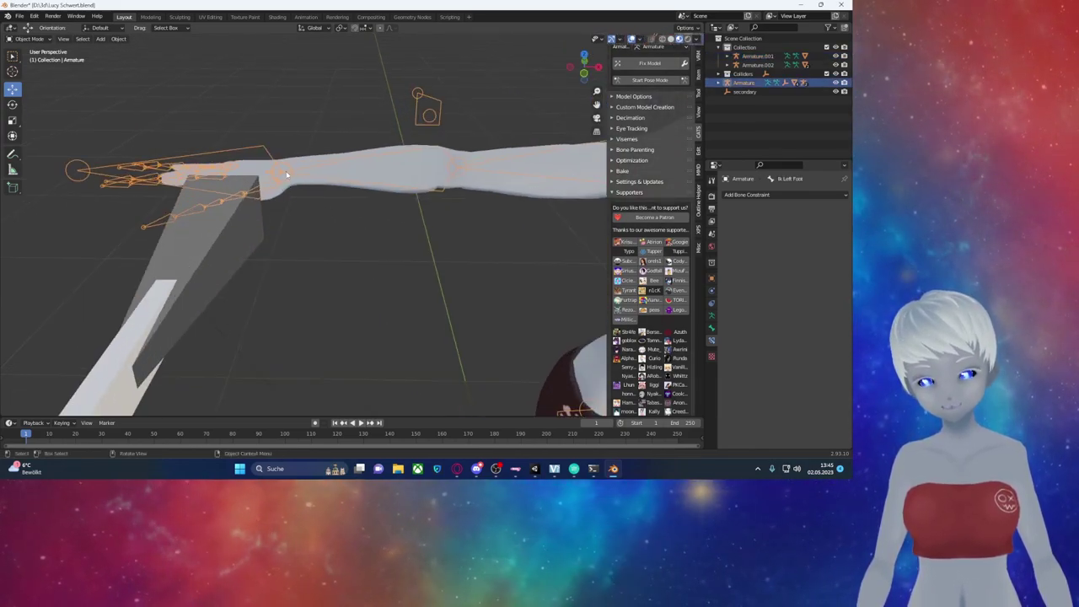
{"action": "left_click", "coordinate": [279, 175]}
{"action": "left_click", "coordinate": [279, 175]}
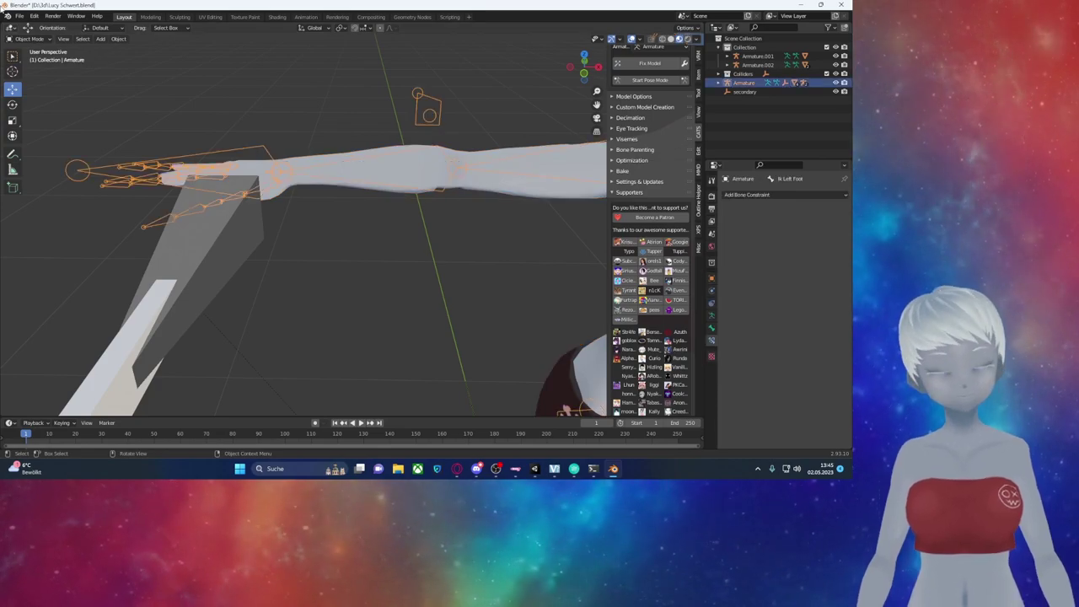
{"action": "left_click", "coordinate": [34, 59]}
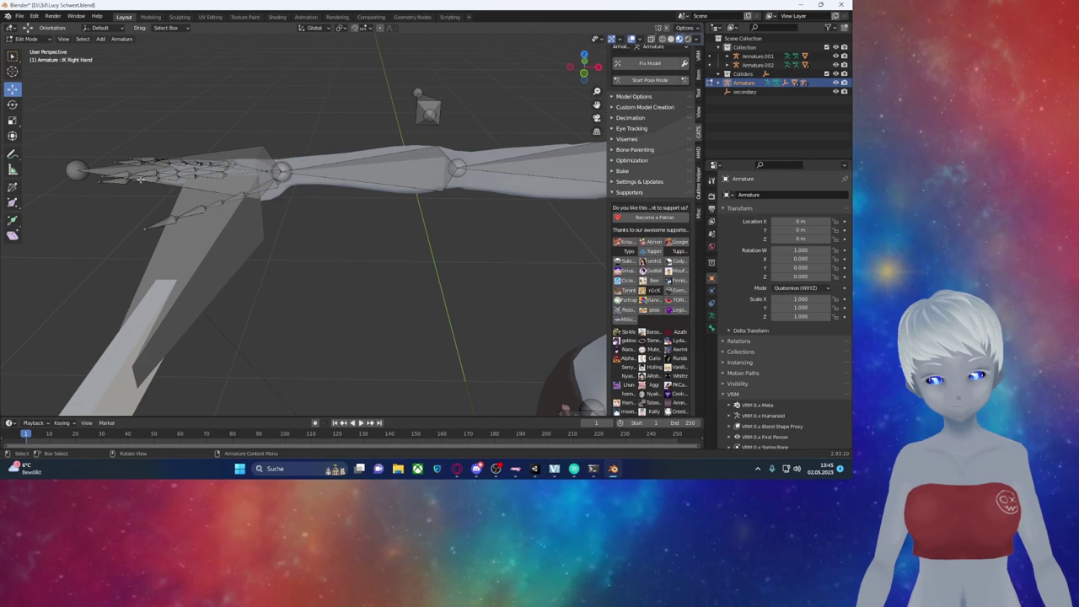
{"action": "left_click", "coordinate": [25, 39]}
{"action": "left_click", "coordinate": [34, 49]}
Step: Delete the Armature.001 object
{"action": "left_click", "coordinate": [243, 247]}
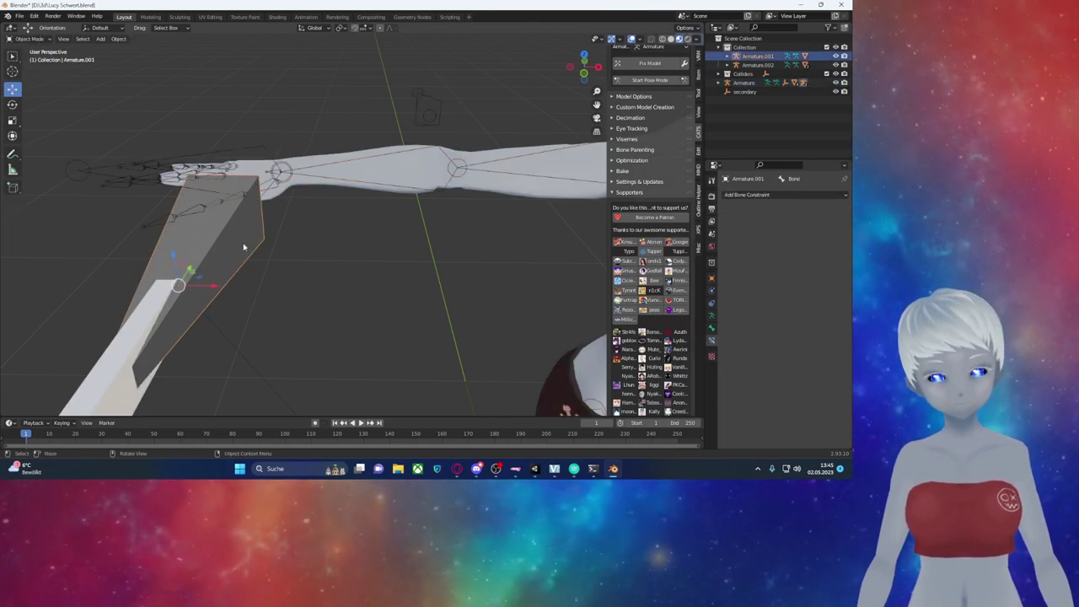
{"action": "key", "text": "Delete"}
{"action": "scroll", "coordinate": [366, 314], "scroll_direction": "down", "scroll_amount": 3}
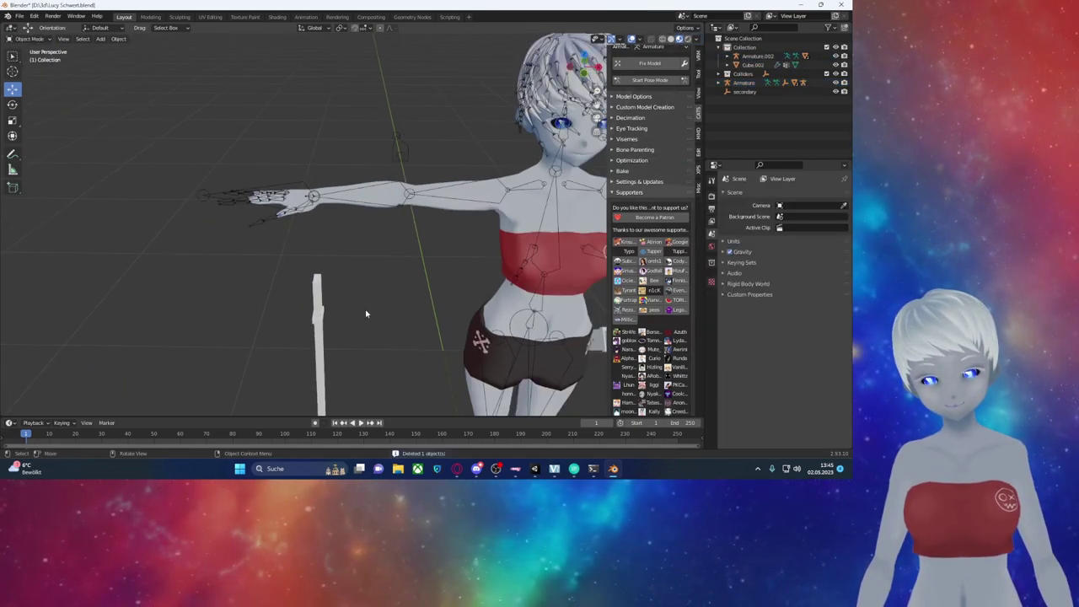
Step: Move the stick object Cube.002 closer to the character's outstretched right hand
{"action": "left_click", "coordinate": [317, 306]}
{"action": "middle_click_drag", "start_coordinate": [317, 306], "coordinate": [334, 346]}
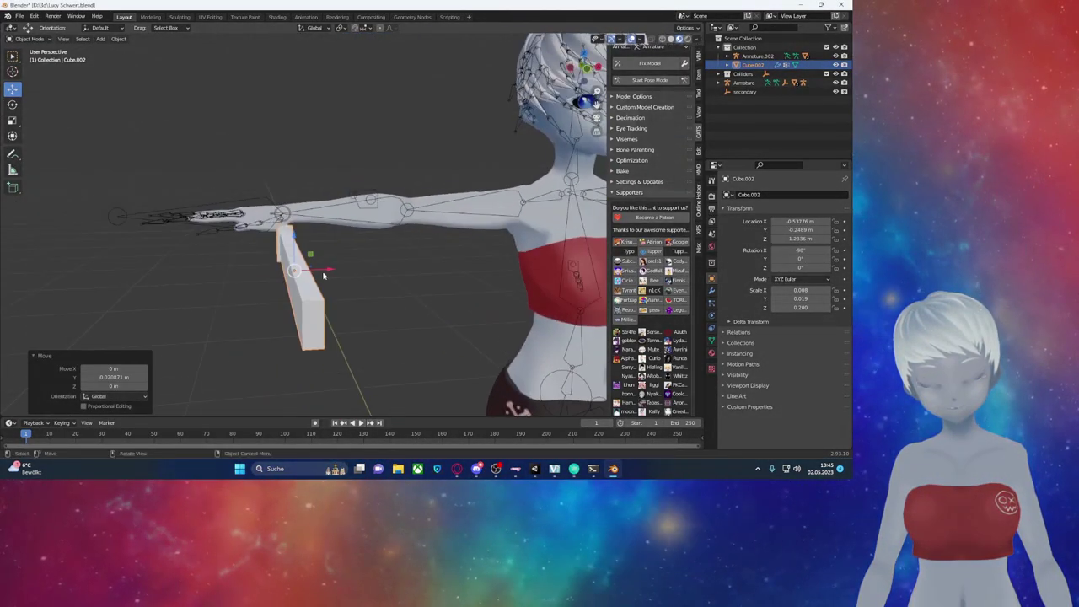
{"action": "left_click", "coordinate": [271, 257]}
{"action": "mouse_move", "coordinate": [272, 257]}
{"action": "middle_mouse_down"}
{"action": "mouse_move", "coordinate": [230, 243]}
{"action": "mouse_move", "coordinate": [404, 311]}
{"action": "mouse_move", "coordinate": [416, 369]}
{"action": "middle_mouse_up"}
Step: Delete the extra Armature.002 object, keeping the main Armature
{"action": "left_click", "coordinate": [198, 215]}
{"action": "scroll", "coordinate": [416, 369], "scroll_direction": "down", "scroll_amount": 2}
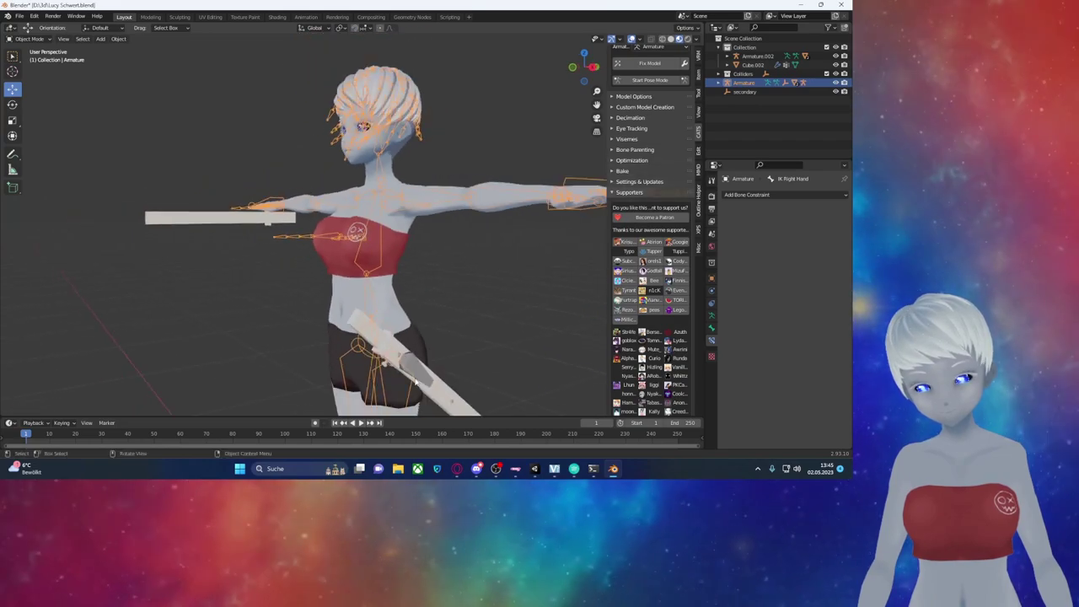
{"action": "left_click", "coordinate": [417, 370]}
{"action": "key", "text": "Delete"}
{"action": "middle_click_drag", "start_coordinate": [416, 369], "coordinate": [410, 320]}
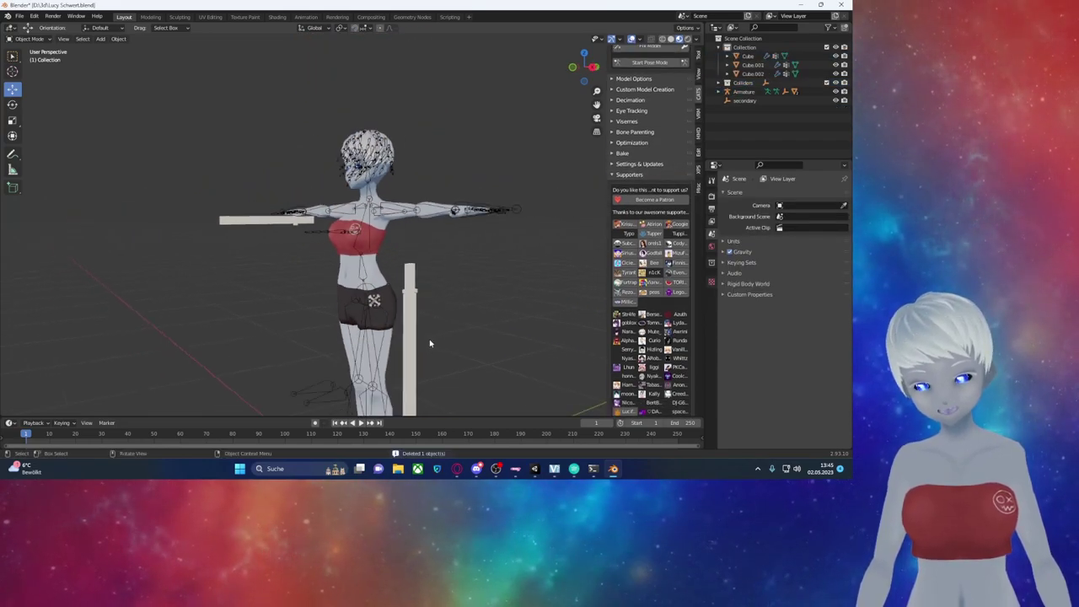
Step: Tilt the Cube stick 45° around the X axis
{"action": "left_click", "coordinate": [411, 321]}
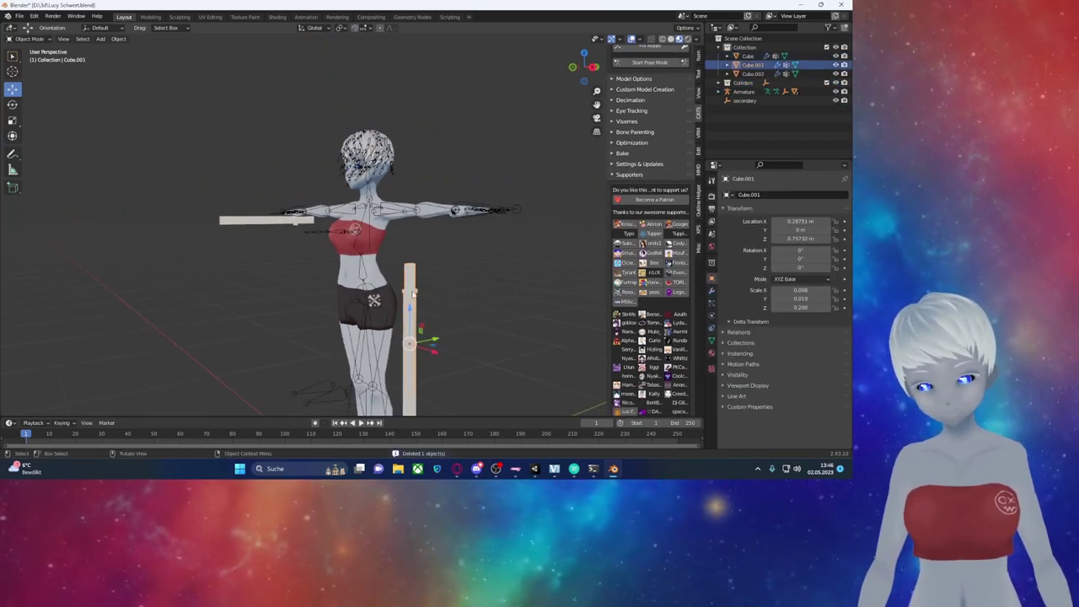
{"action": "left_click", "coordinate": [13, 104]}
{"action": "middle_click_drag", "start_coordinate": [337, 253], "coordinate": [388, 253]}
{"action": "left_click_drag", "start_coordinate": [390, 324], "coordinate": [375, 384]}
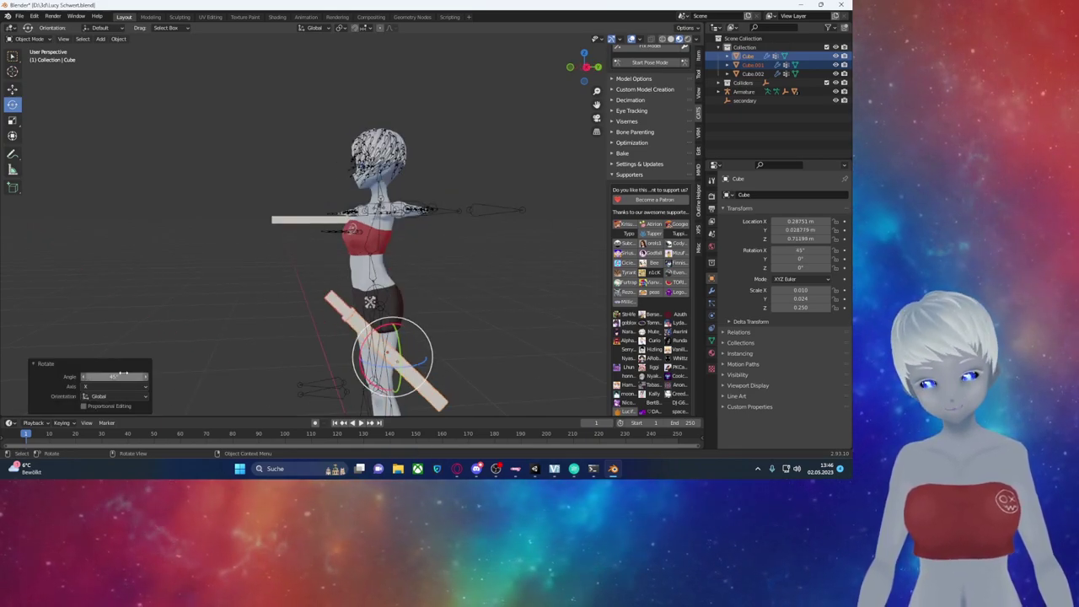
{"action": "scroll", "coordinate": [396, 321], "scroll_direction": "up", "scroll_amount": 4}
{"action": "scroll", "coordinate": [397, 321], "scroll_direction": "up", "scroll_amount": 2}
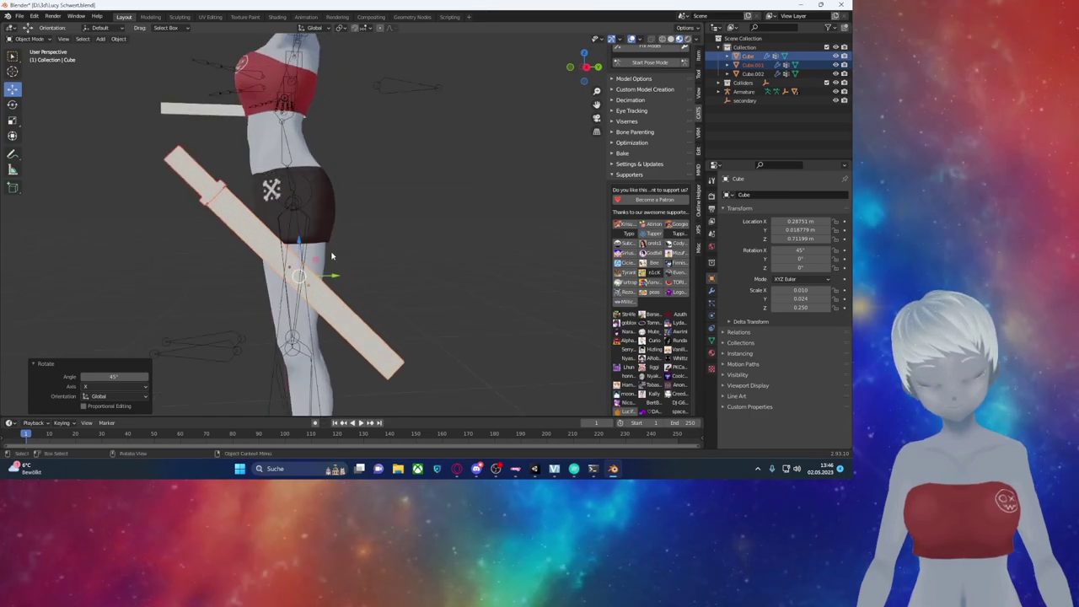
Step: Place the tilted stick beside the hip with constrained moves along Y, X and Z
{"action": "key", "text": "g"}
{"action": "key", "text": "y"}
{"action": "left_click", "coordinate": [423, 271]}
{"action": "middle_click_drag", "start_coordinate": [423, 270], "coordinate": [405, 261]}
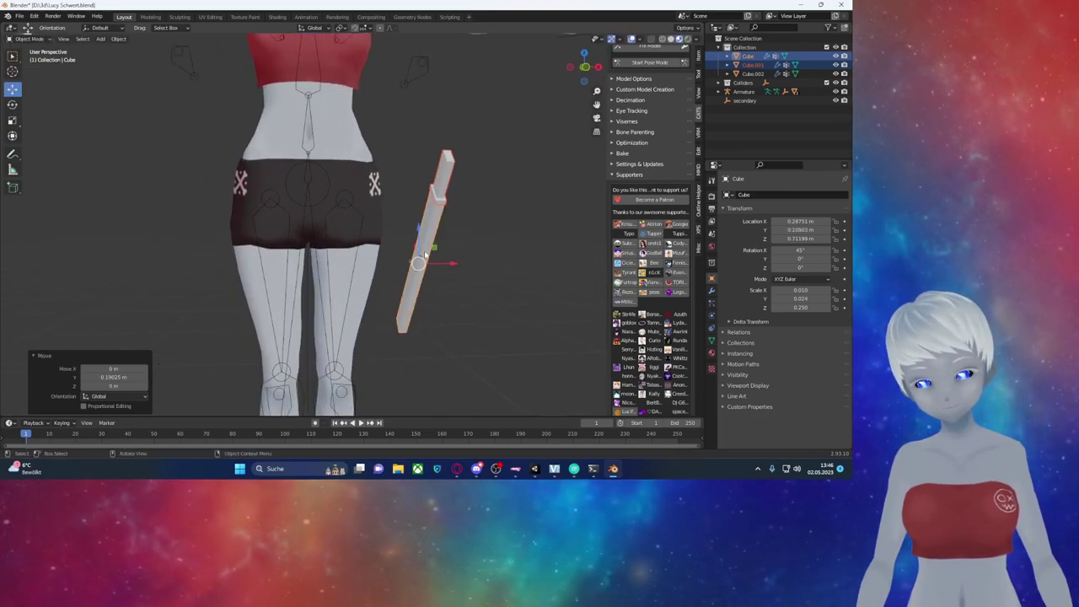
{"action": "key", "text": "g"}
{"action": "key", "text": "x"}
{"action": "left_click", "coordinate": [394, 261]}
{"action": "mouse_move", "coordinate": [394, 262]}
{"action": "middle_mouse_down"}
{"action": "mouse_move", "coordinate": [285, 175]}
{"action": "mouse_move", "coordinate": [270, 137]}
{"action": "middle_mouse_up"}
{"action": "key", "text": "g"}
{"action": "key", "text": "z"}
{"action": "left_click", "coordinate": [371, 236]}
{"action": "scroll", "coordinate": [371, 236], "scroll_direction": "up", "scroll_amount": 3}
{"action": "scroll", "coordinate": [285, 175], "scroll_direction": "down", "scroll_amount": 5}
Step: Put the Armature into Pose Mode
{"action": "left_click", "coordinate": [229, 166]}
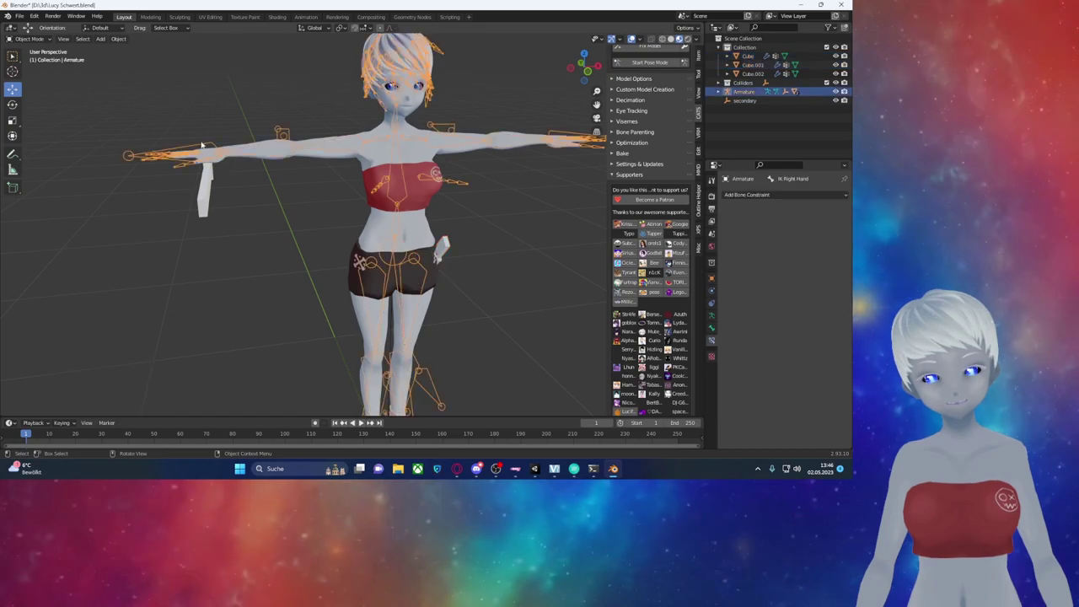
{"action": "left_click", "coordinate": [29, 38]}
{"action": "left_click", "coordinate": [34, 74]}
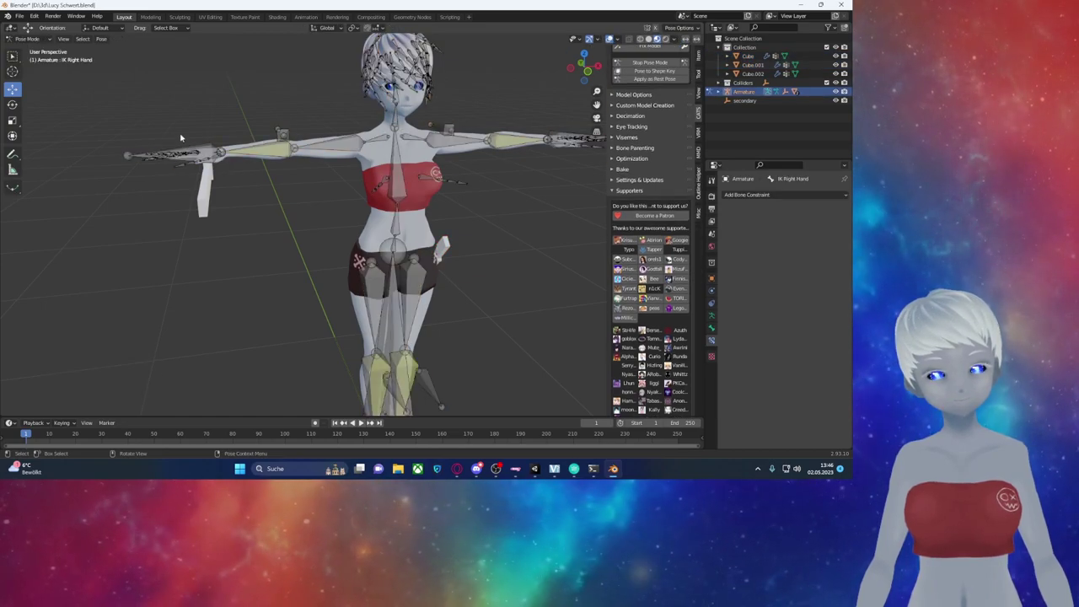
Step: Select the Right wrist bone on the sword arm and switch the armature to Edit Mode
{"action": "scroll", "coordinate": [169, 135], "scroll_direction": "up", "scroll_amount": 4}
{"action": "middle_click_drag", "start_coordinate": [169, 135], "coordinate": [240, 172], "text": "shift"}
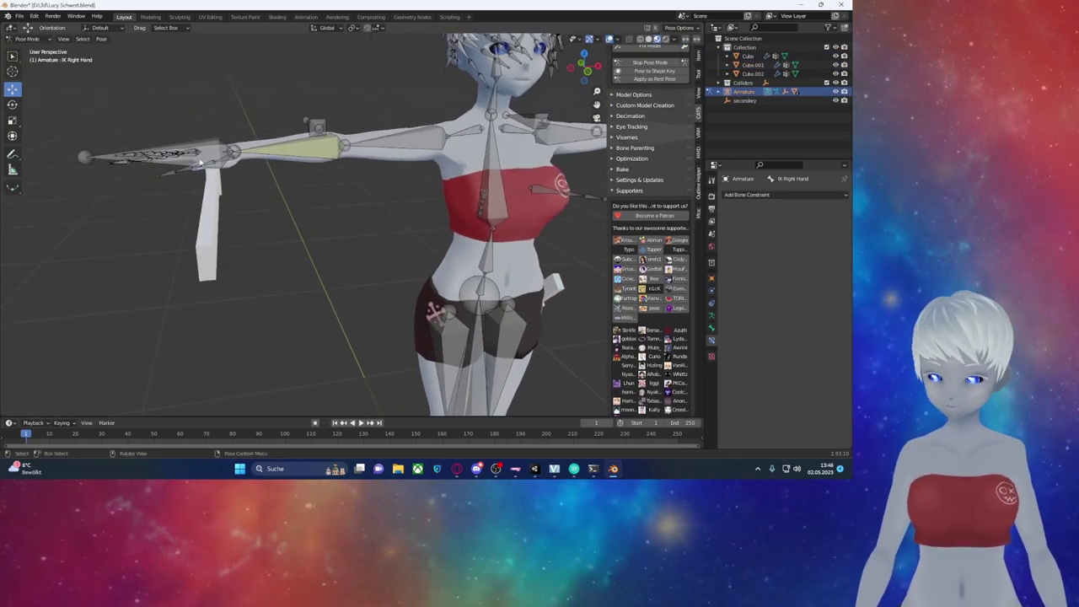
{"action": "middle_click_drag", "start_coordinate": [197, 142], "coordinate": [204, 189]}
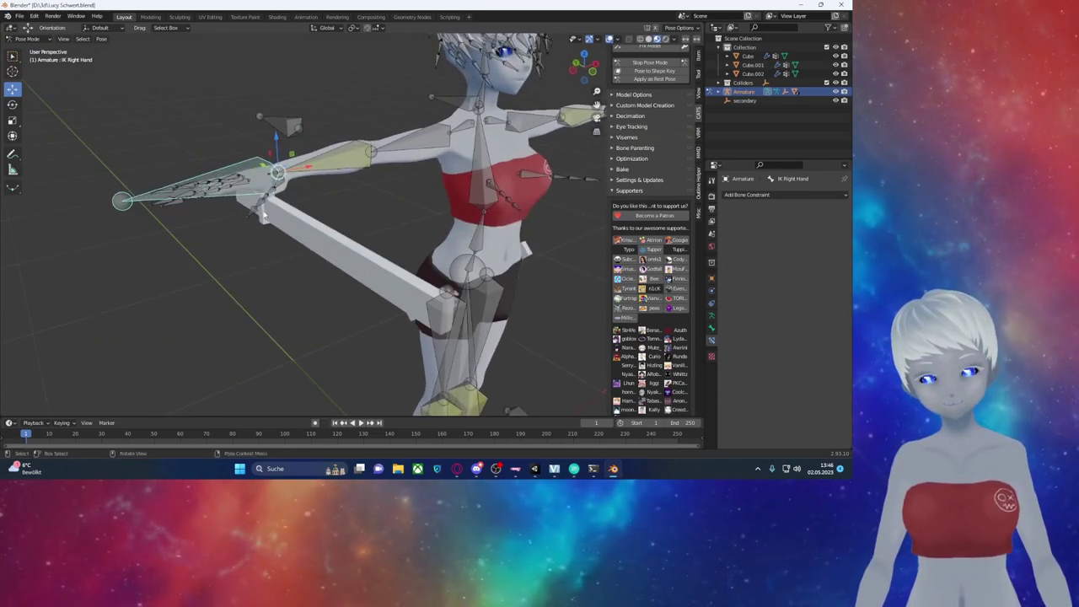
{"action": "middle_click_drag", "start_coordinate": [264, 215], "coordinate": [247, 215]}
{"action": "left_click", "coordinate": [242, 168]}
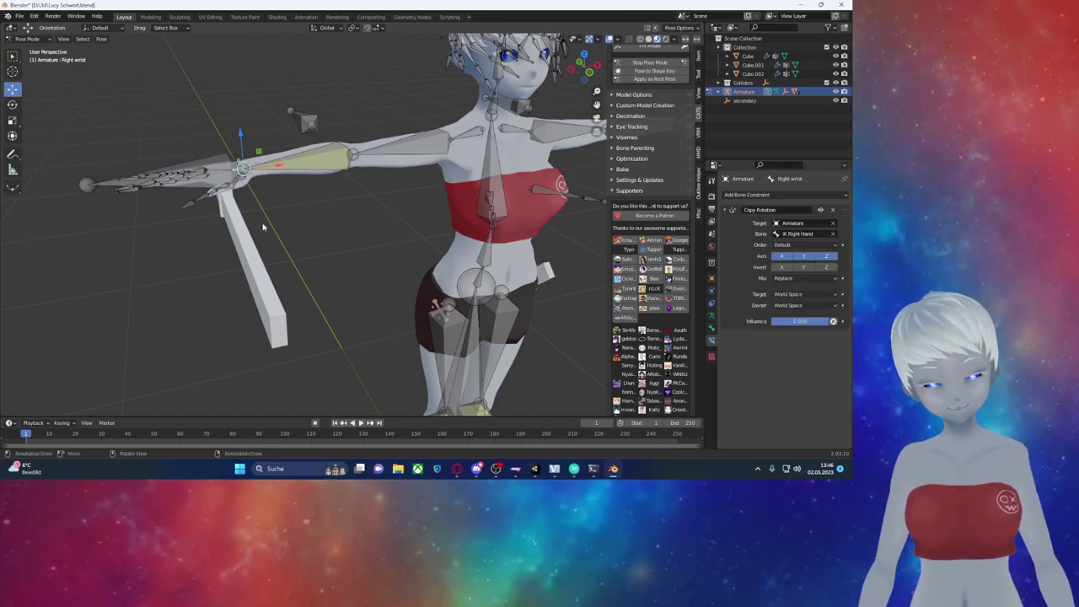
{"action": "left_click", "coordinate": [31, 69]}
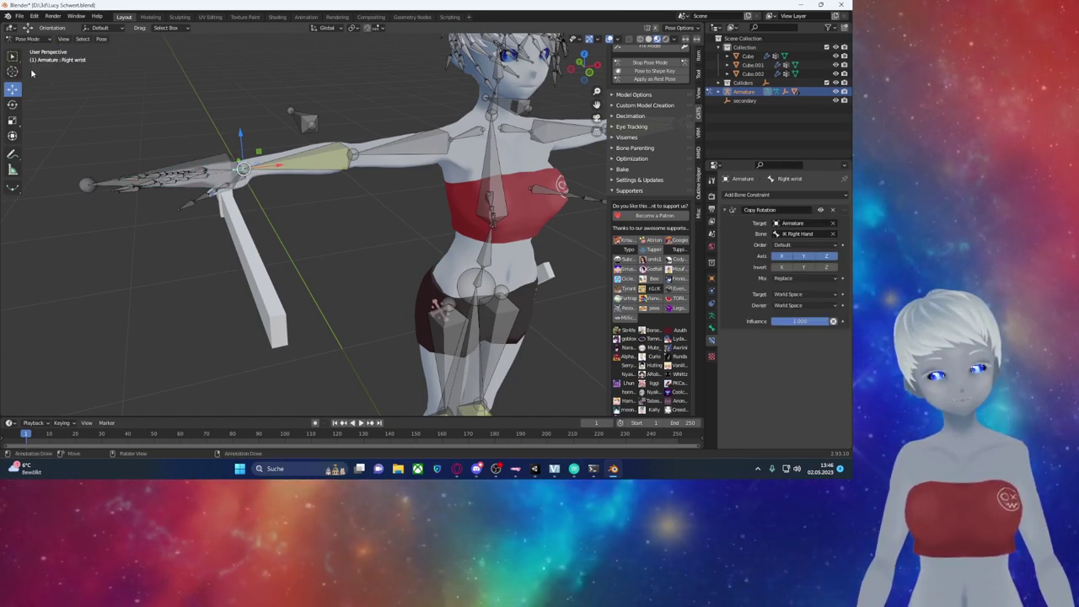
{"action": "left_click", "coordinate": [28, 59]}
{"action": "scroll", "coordinate": [304, 211], "scroll_direction": "up", "scroll_amount": 2}
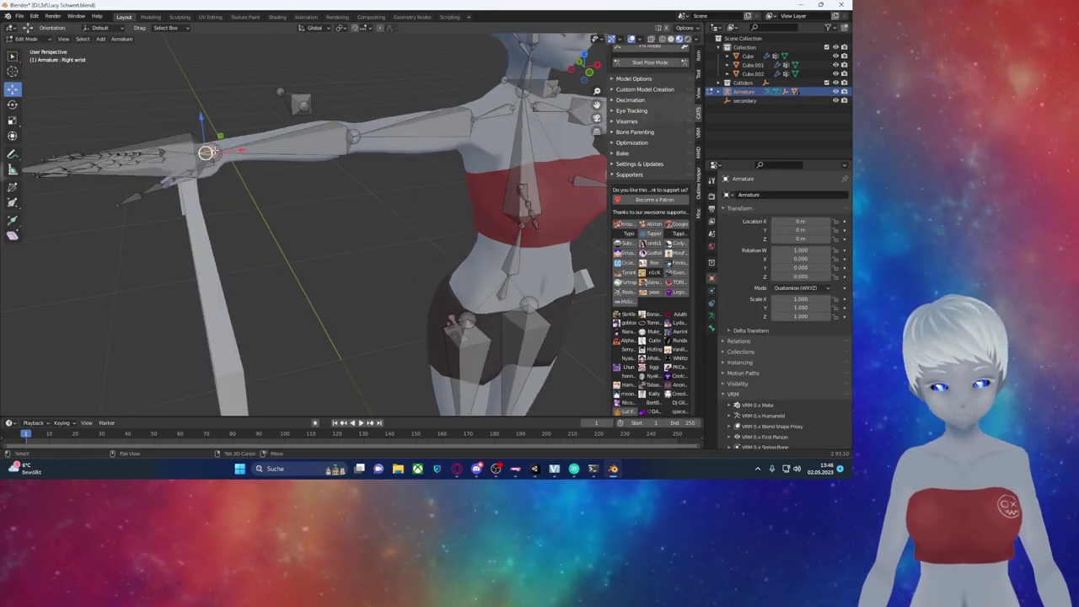
Step: Duplicate the Right wrist bone, lower the copy along Z and rotate it 77.5° around Z
{"action": "key", "text": "shift+d"}
{"action": "right_click", "coordinate": [215, 160]}
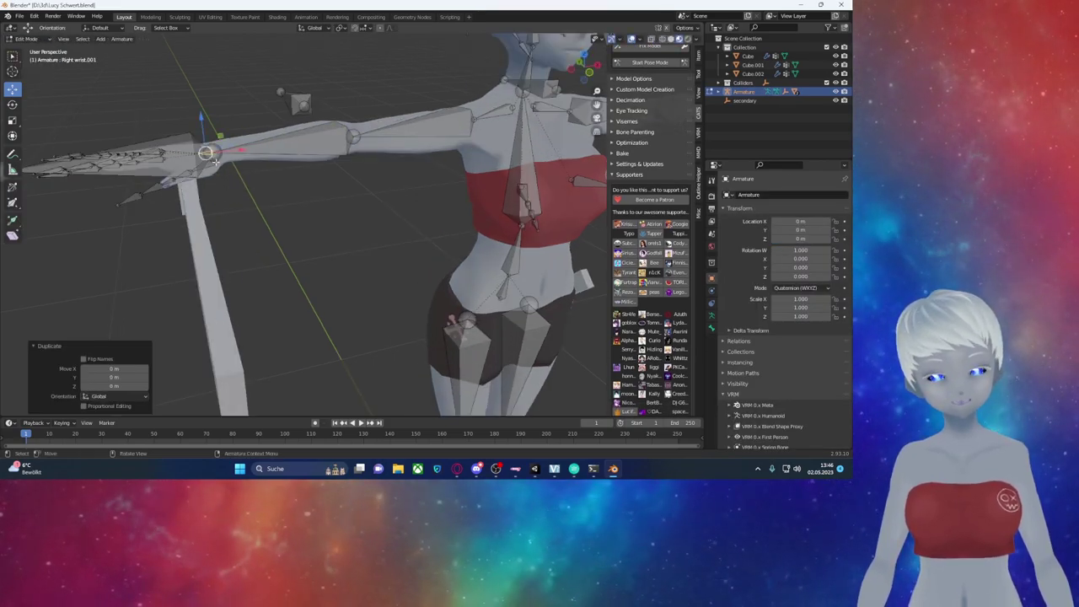
{"action": "left_click_drag", "start_coordinate": [203, 126], "coordinate": [208, 153]}
{"action": "key", "text": "e"}
{"action": "right_click", "coordinate": [217, 194]}
{"action": "key", "text": "ctrl+z"}
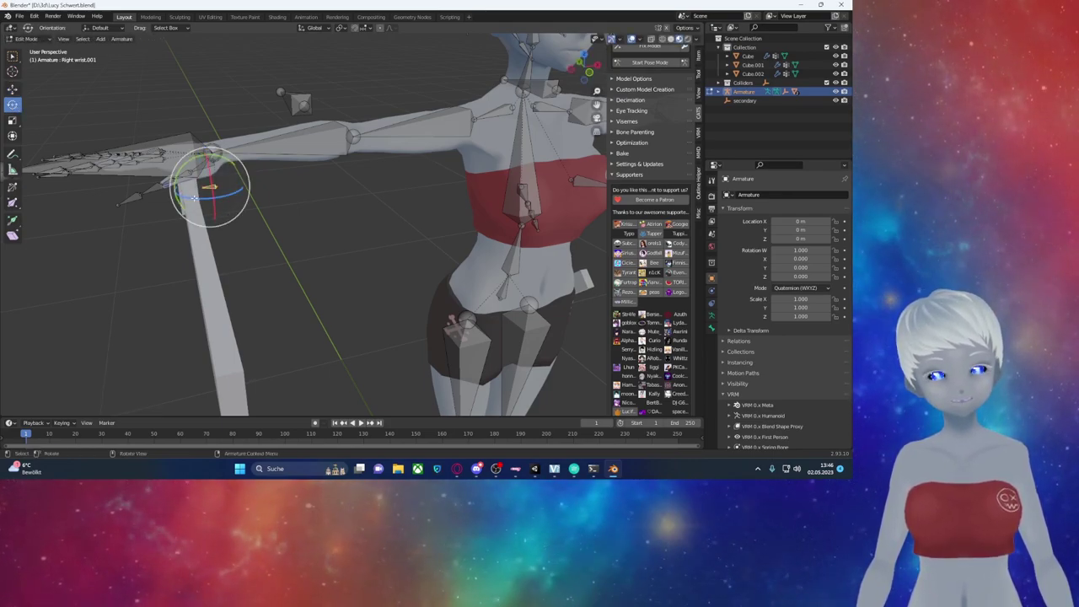
{"action": "left_click_drag", "start_coordinate": [195, 197], "coordinate": [150, 274]}
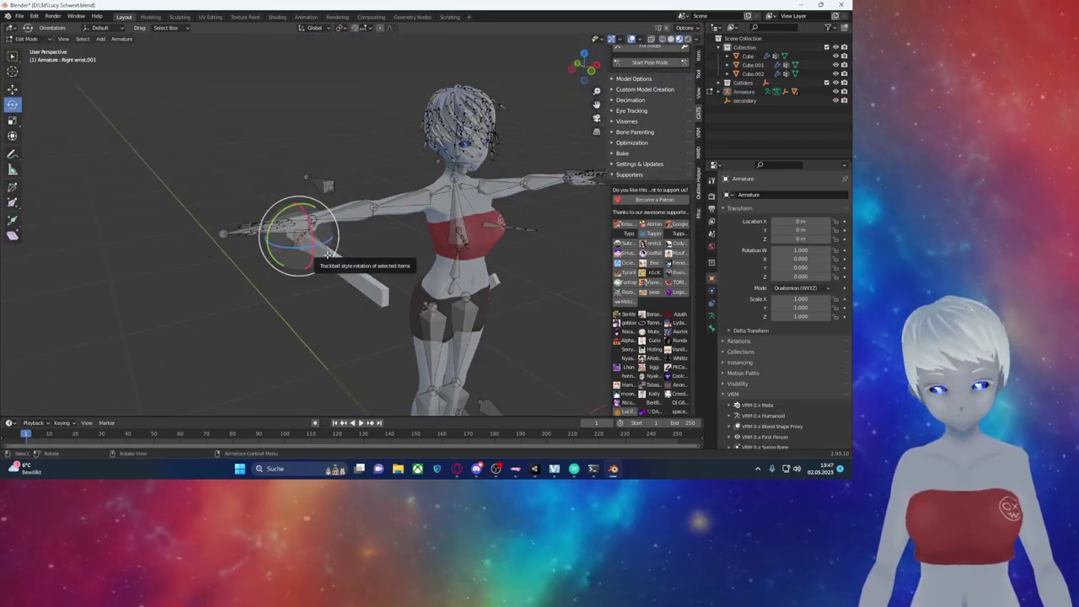
{"action": "key", "text": "ctrl"}
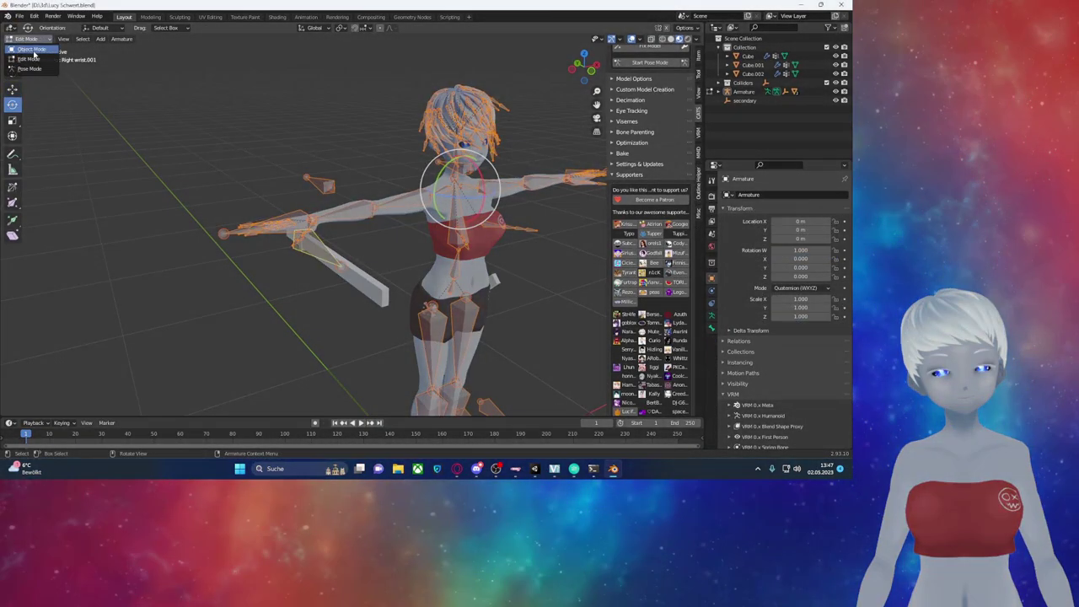
{"action": "right_click", "coordinate": [209, 228]}
Step: Apply All Transforms to the Armature and return it to Edit Mode
{"action": "key", "text": "ctrl+a"}
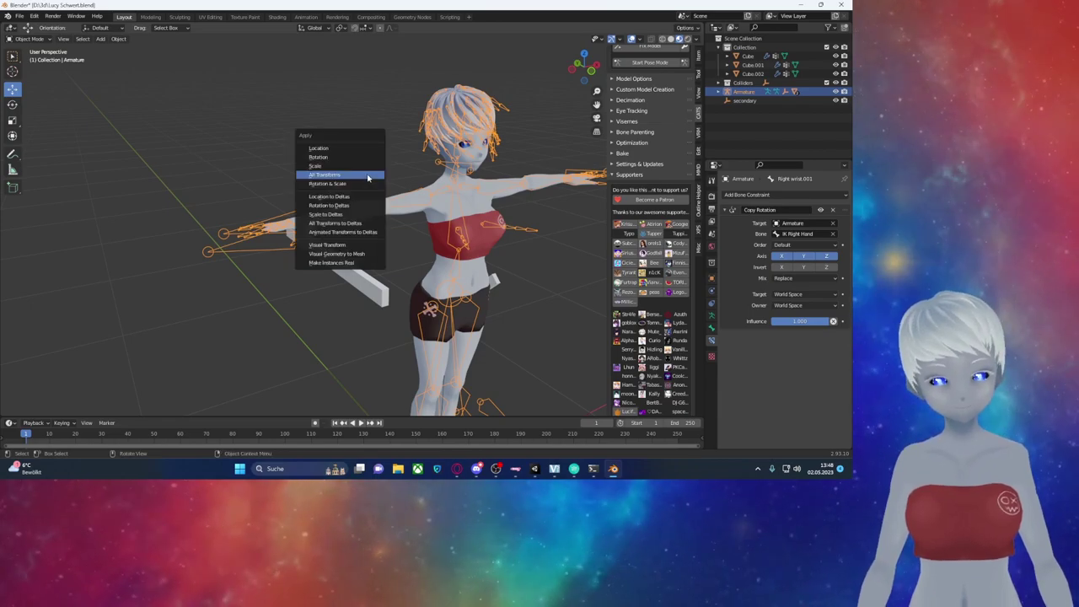
{"action": "left_click", "coordinate": [367, 178]}
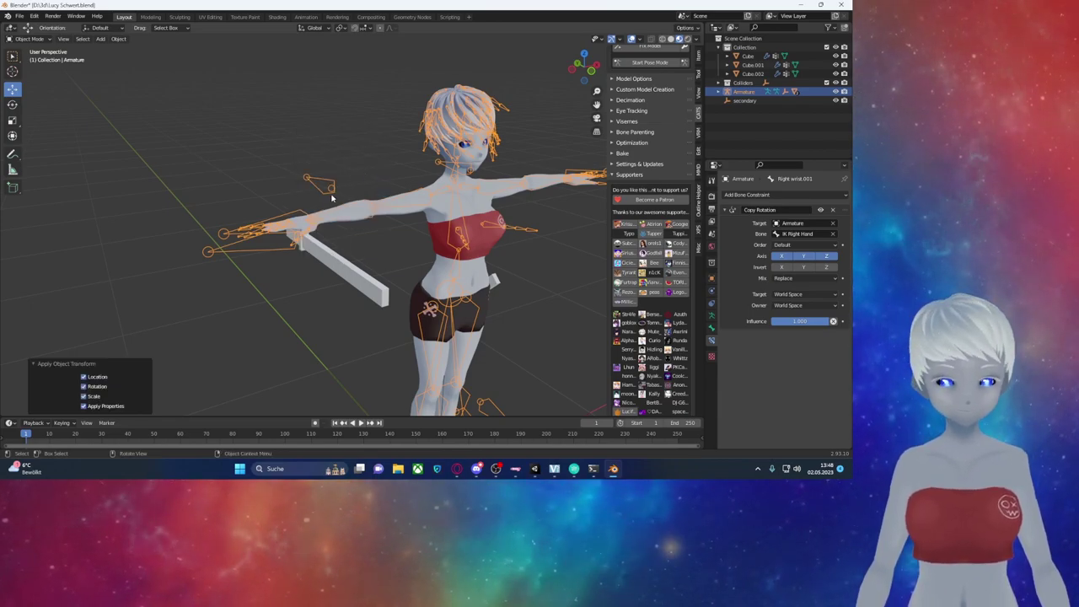
{"action": "key", "text": "Tab"}
{"action": "left_click", "coordinate": [343, 221]}
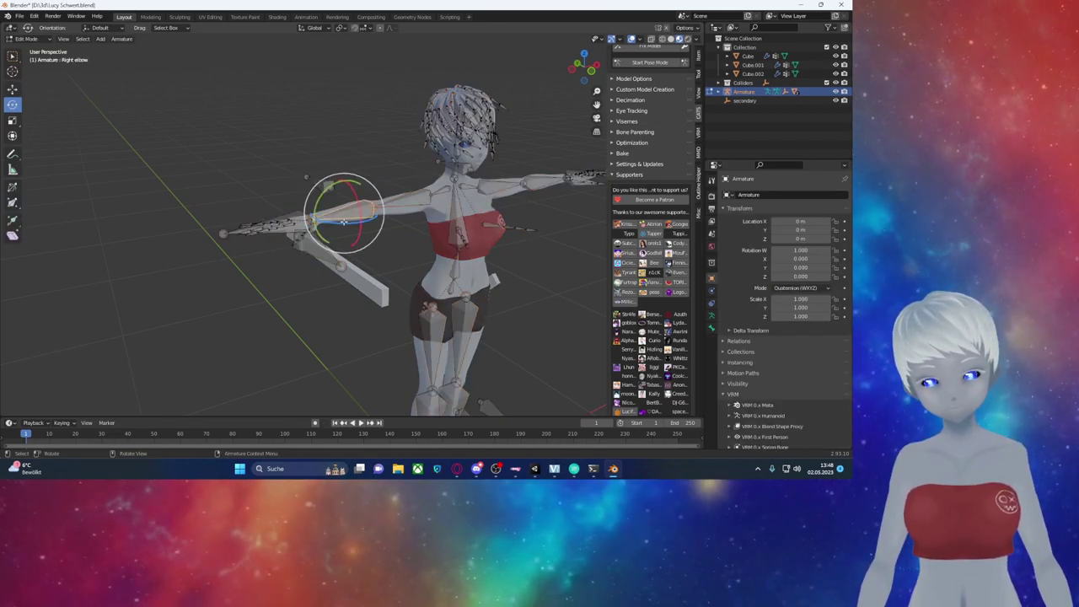
Step: Zoom to the waist and duplicate the Hips bone in place
{"action": "scroll", "coordinate": [343, 221], "scroll_direction": "down", "scroll_amount": 2}
{"action": "scroll", "coordinate": [343, 221], "scroll_direction": "down", "scroll_amount": 1}
{"action": "scroll", "coordinate": [434, 240], "scroll_direction": "up", "scroll_amount": 2}
{"action": "middle_click_drag", "start_coordinate": [435, 240], "coordinate": [380, 236]}
{"action": "scroll", "coordinate": [371, 235], "scroll_direction": "up", "scroll_amount": 1}
{"action": "scroll", "coordinate": [363, 232], "scroll_direction": "up", "scroll_amount": 2}
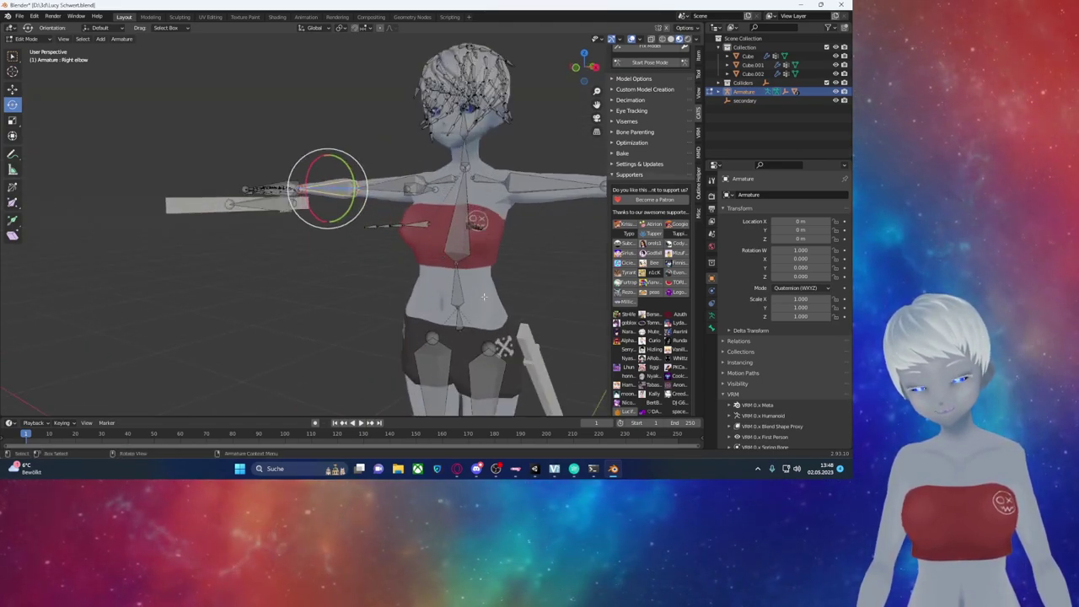
{"action": "scroll", "coordinate": [361, 232], "scroll_direction": "up", "scroll_amount": 2}
{"action": "scroll", "coordinate": [361, 232], "scroll_direction": "up", "scroll_amount": 2}
{"action": "middle_click_drag", "start_coordinate": [361, 236], "coordinate": [295, 269]}
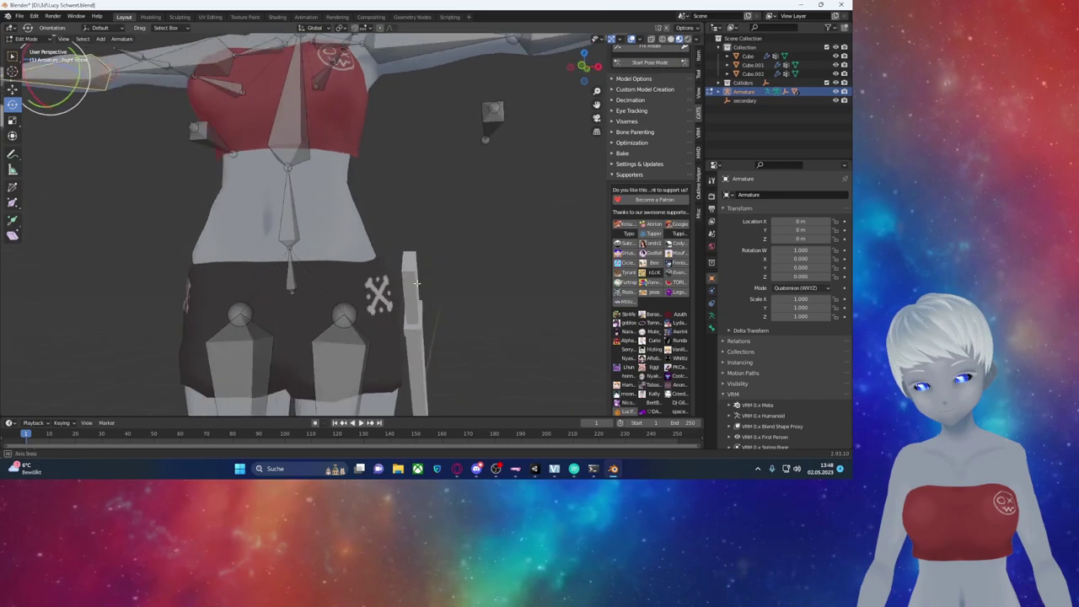
{"action": "left_click", "coordinate": [293, 276]}
{"action": "key", "text": "F2"}
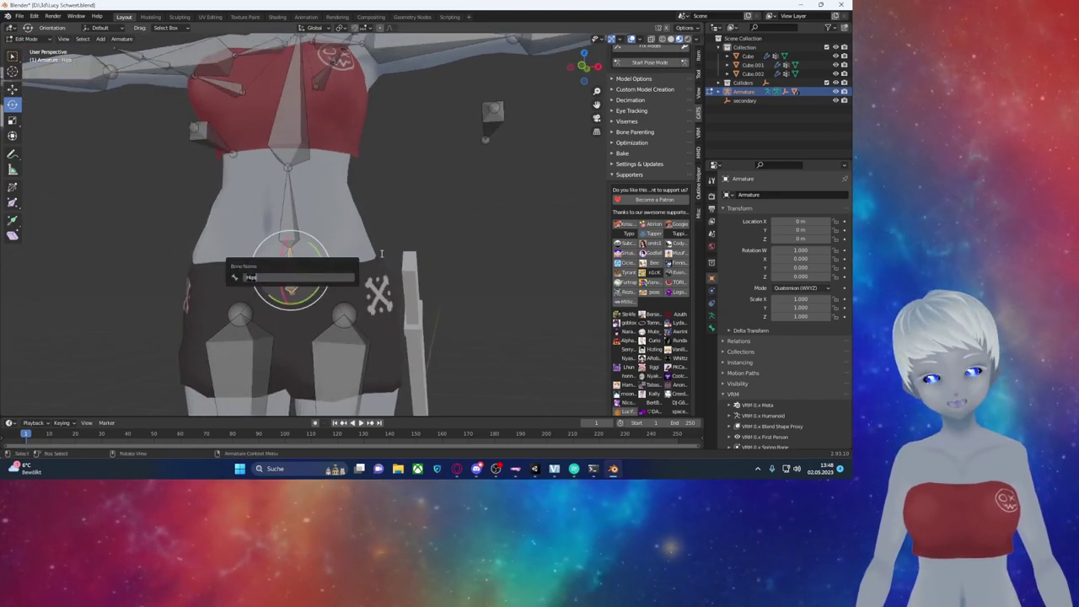
{"action": "key", "text": "Escape"}
{"action": "key", "text": "g"}
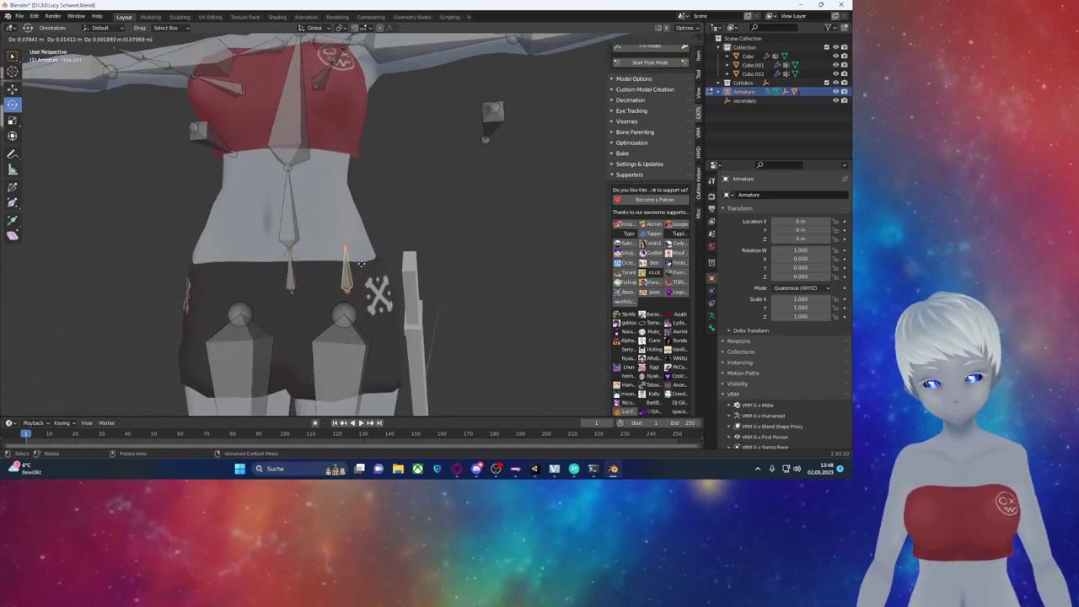
{"action": "key", "text": "Escape"}
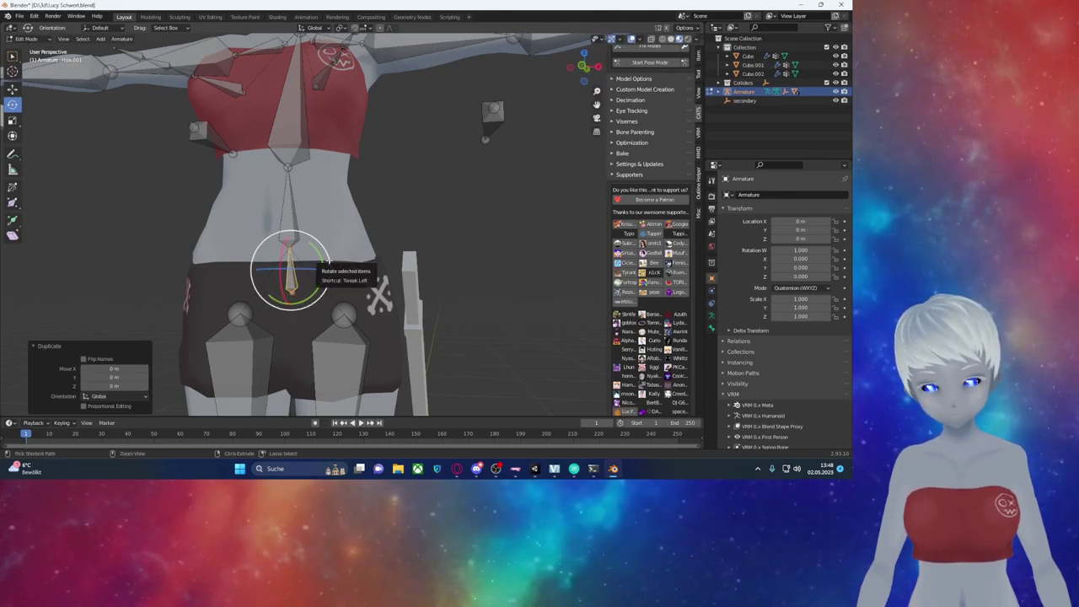
{"action": "key", "text": "ctrl+z"}
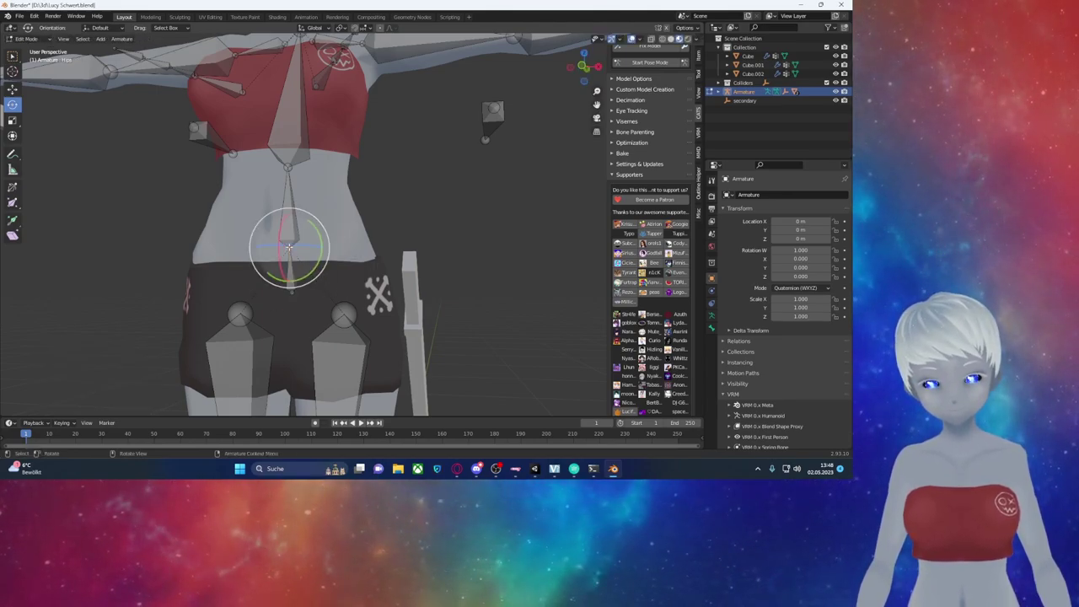
{"action": "key", "text": "shift+d"}
{"action": "key", "text": "Escape"}
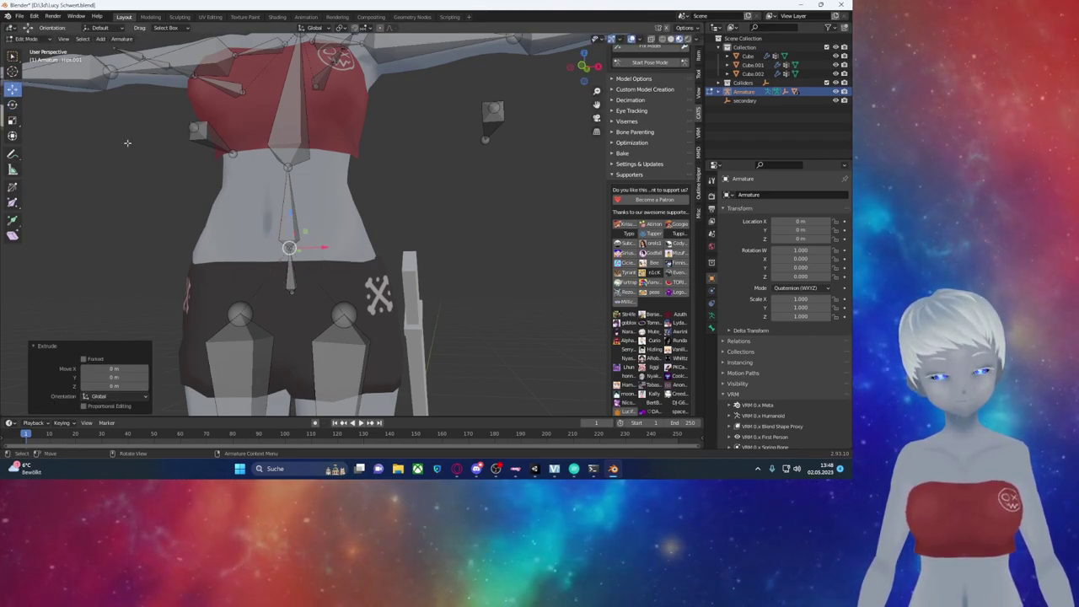
Step: Stretch the new bone toward the sword along X, disconnect it from its parent, and shift it on X
{"action": "key", "text": "g"}
{"action": "key", "text": "x"}
{"action": "left_click", "coordinate": [337, 252]}
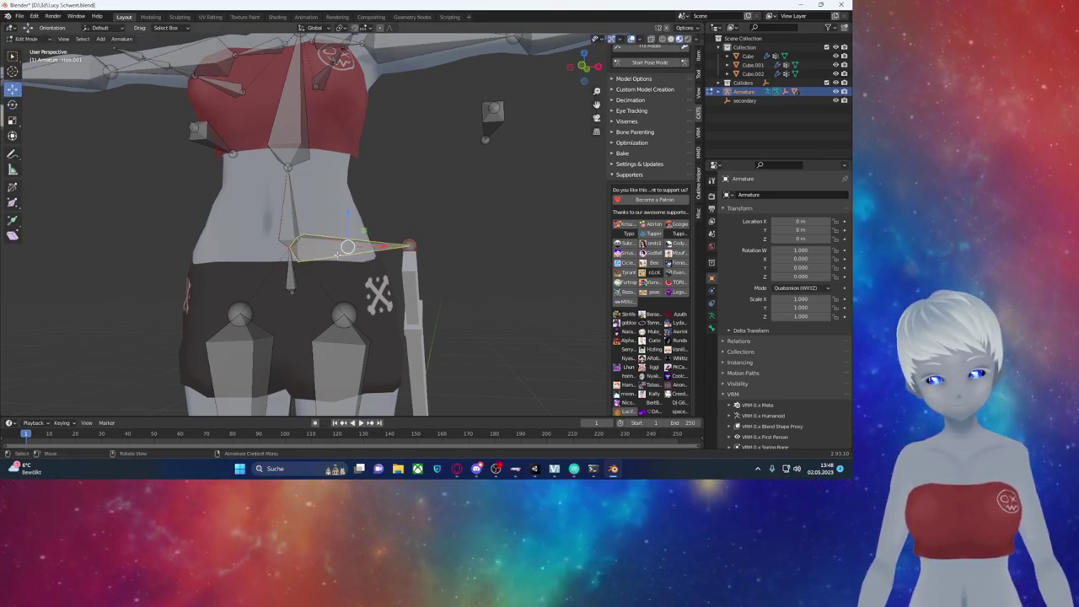
{"action": "key", "text": "ctrl+p"}
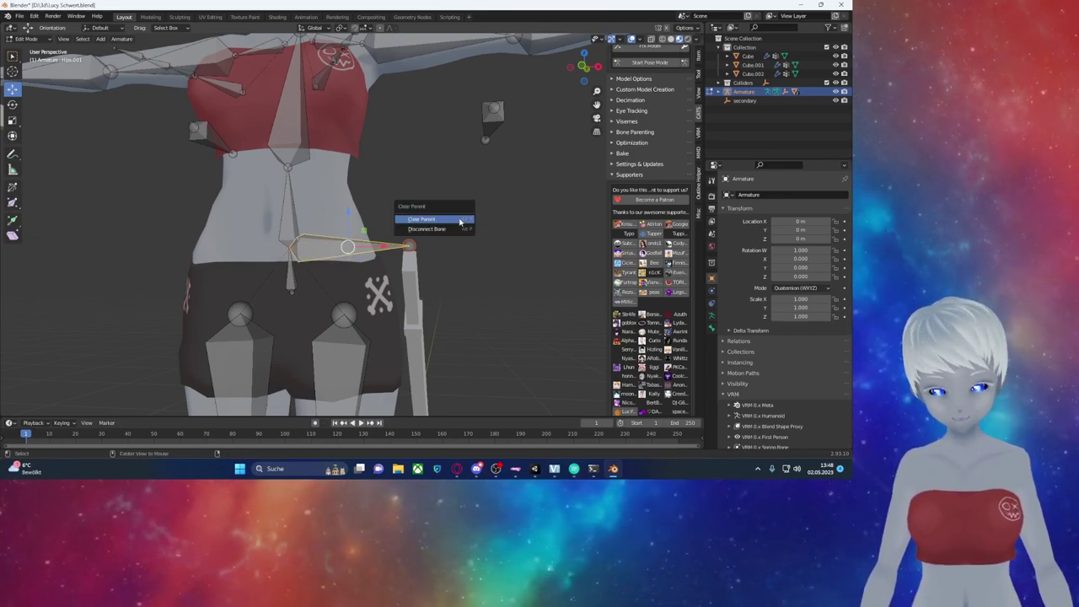
{"action": "left_click", "coordinate": [440, 230]}
{"action": "key", "text": "g"}
{"action": "key", "text": "x"}
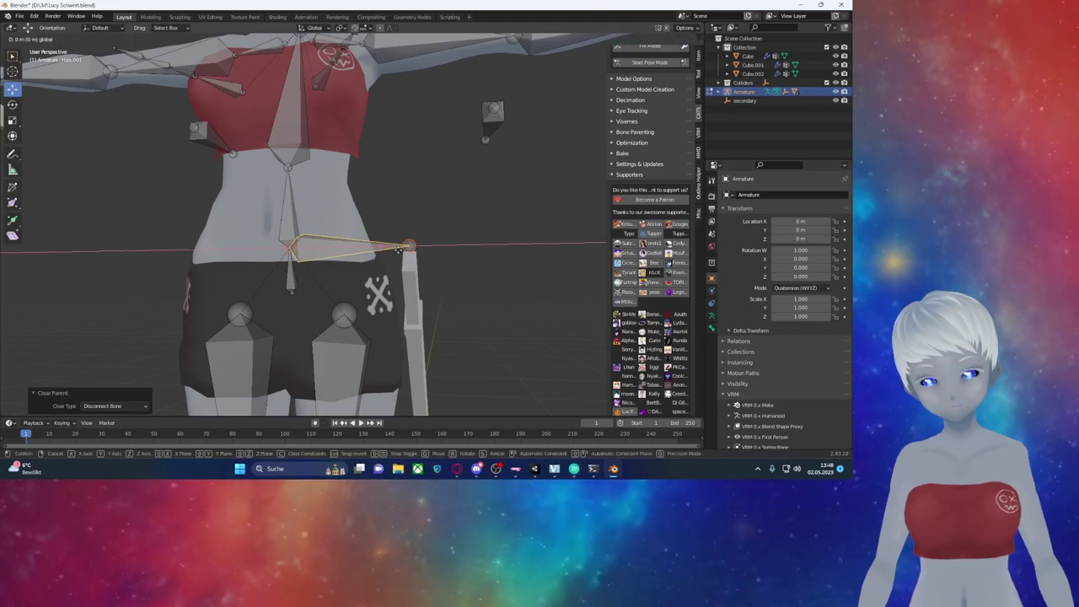
{"action": "left_click", "coordinate": [505, 245]}
Step: In side and back views, lower the sword bone along Z and nudge it along Y
{"action": "middle_click_drag", "start_coordinate": [506, 244], "coordinate": [432, 259]}
{"action": "key", "text": "KP_3"}
{"action": "key", "text": "ctrl+KP_1"}
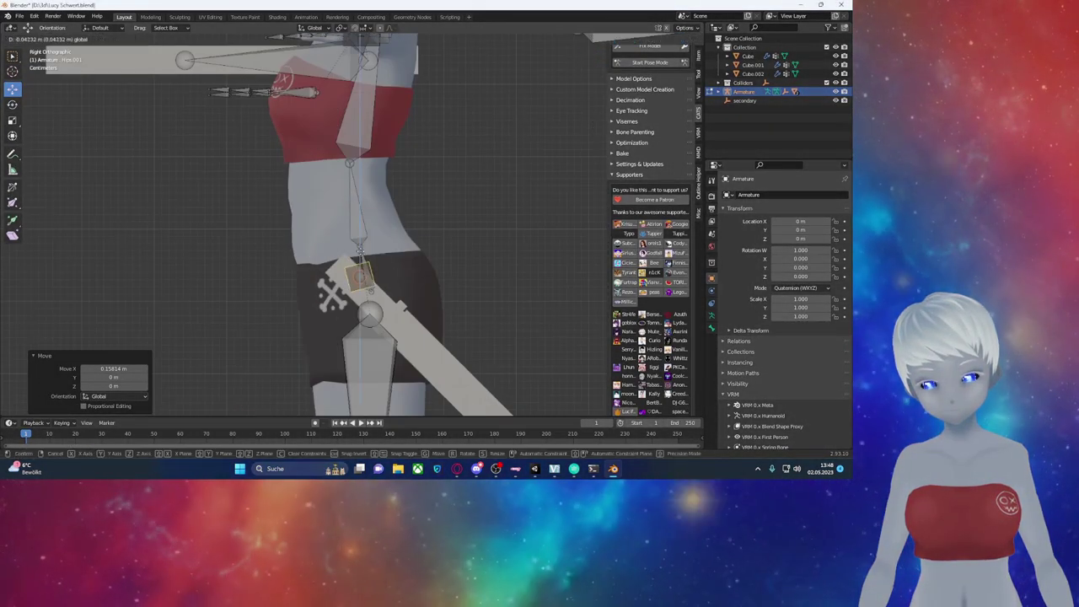
{"action": "key", "text": "g"}
{"action": "key", "text": "z"}
{"action": "left_click", "coordinate": [274, 326]}
{"action": "key", "text": "g"}
{"action": "key", "text": "y"}
{"action": "left_click", "coordinate": [279, 324]}
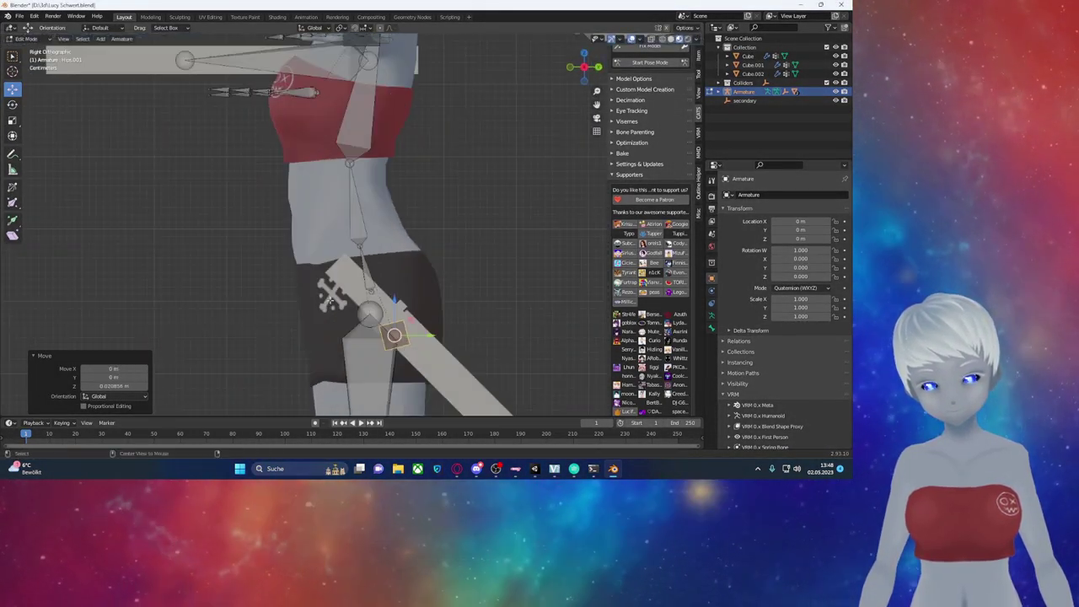
Step: Raise the sword bone upright along Z and shift it -0.010376 m on Y
{"action": "middle_click_drag", "start_coordinate": [278, 324], "coordinate": [348, 319]}
{"action": "key", "text": "KP_3"}
{"action": "scroll", "coordinate": [342, 266], "scroll_direction": "up", "scroll_amount": 2}
{"action": "scroll", "coordinate": [342, 266], "scroll_direction": "up", "scroll_amount": 1}
{"action": "key", "text": "ctrl+KP_1"}
{"action": "key", "text": "g"}
{"action": "key", "text": "z"}
{"action": "left_click", "coordinate": [320, 236]}
{"action": "middle_click_drag", "start_coordinate": [319, 236], "coordinate": [503, 340]}
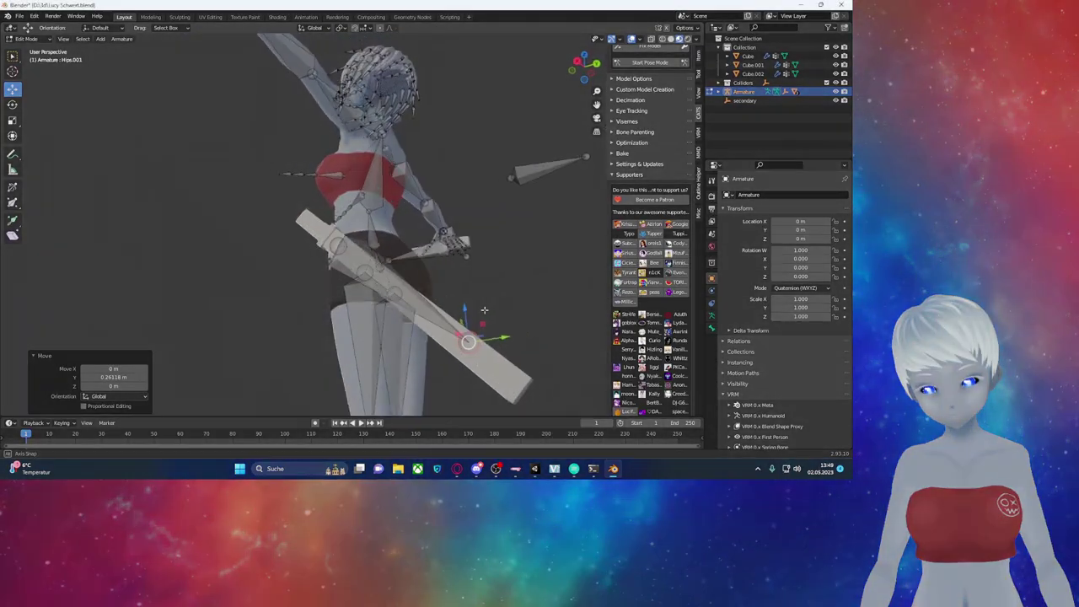
{"action": "key", "text": "g"}
{"action": "key", "text": "y"}
{"action": "left_click", "coordinate": [502, 340]}
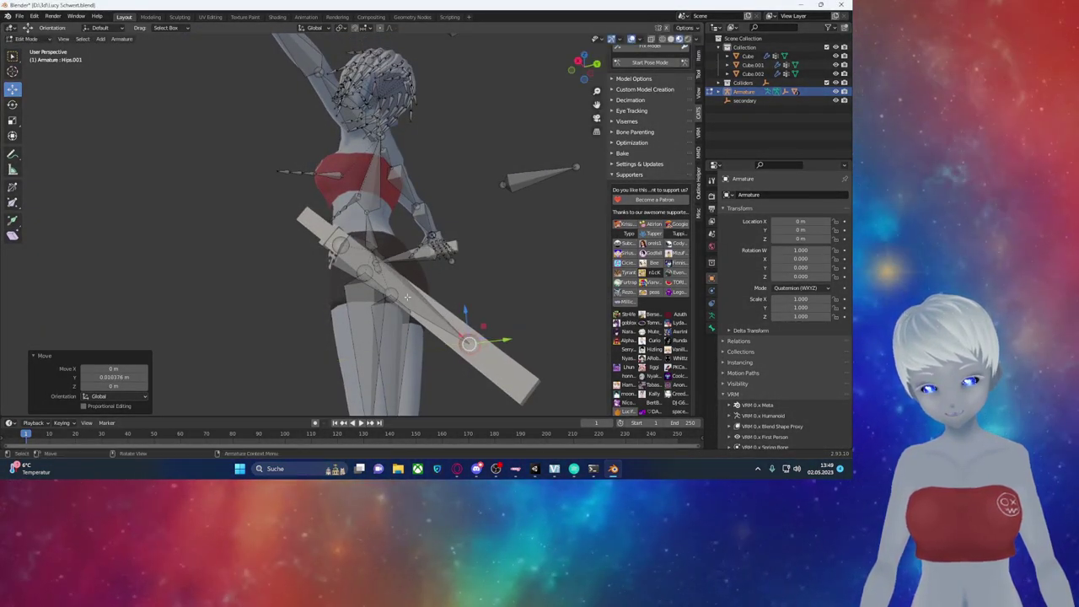
{"action": "middle_click_drag", "start_coordinate": [408, 298], "coordinate": [457, 323]}
{"action": "middle_click_drag", "start_coordinate": [336, 288], "coordinate": [356, 348]}
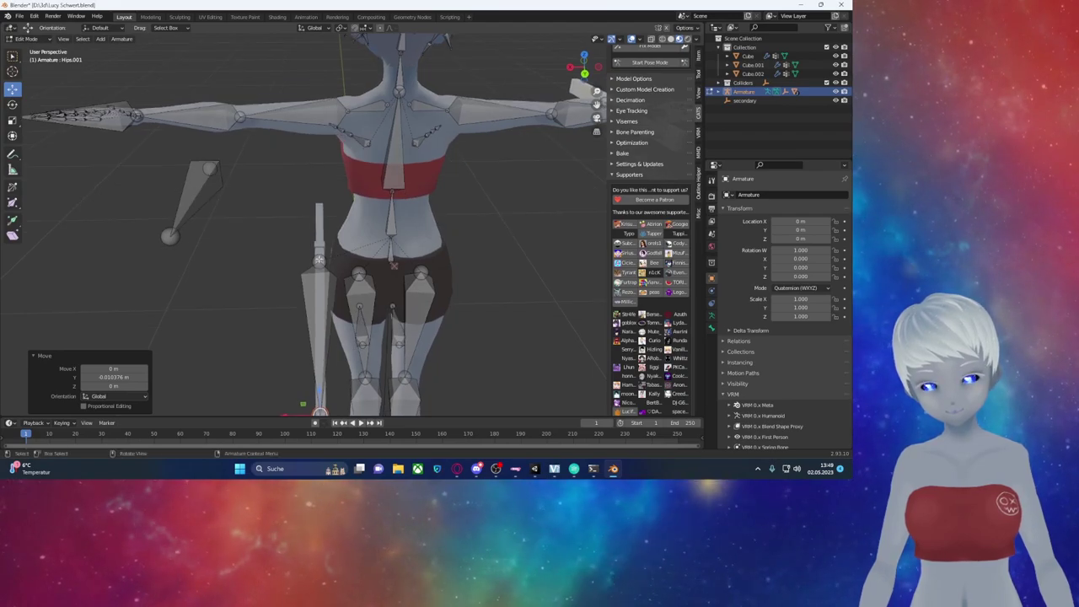
{"action": "middle_click_drag", "start_coordinate": [323, 260], "coordinate": [384, 223]}
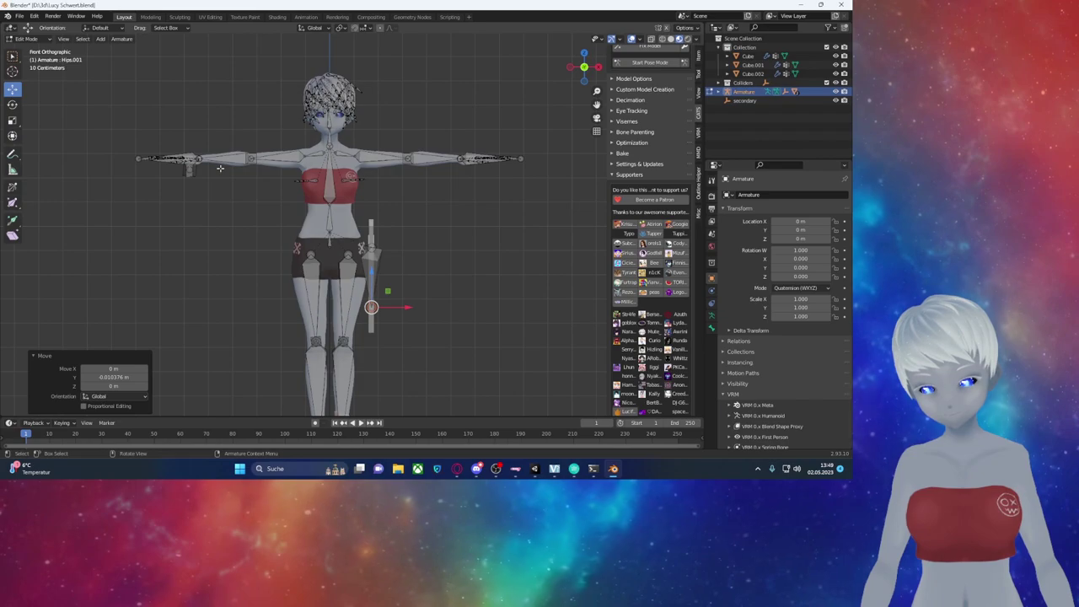
Step: Switch the armature to Object Mode and save the blend file
{"action": "left_click", "coordinate": [25, 39]}
{"action": "left_click", "coordinate": [33, 49]}
{"action": "key", "text": "ctrl+s"}
Step: Parent both hip sword pieces to the armature With Empty Groups
{"action": "left_click", "coordinate": [375, 258]}
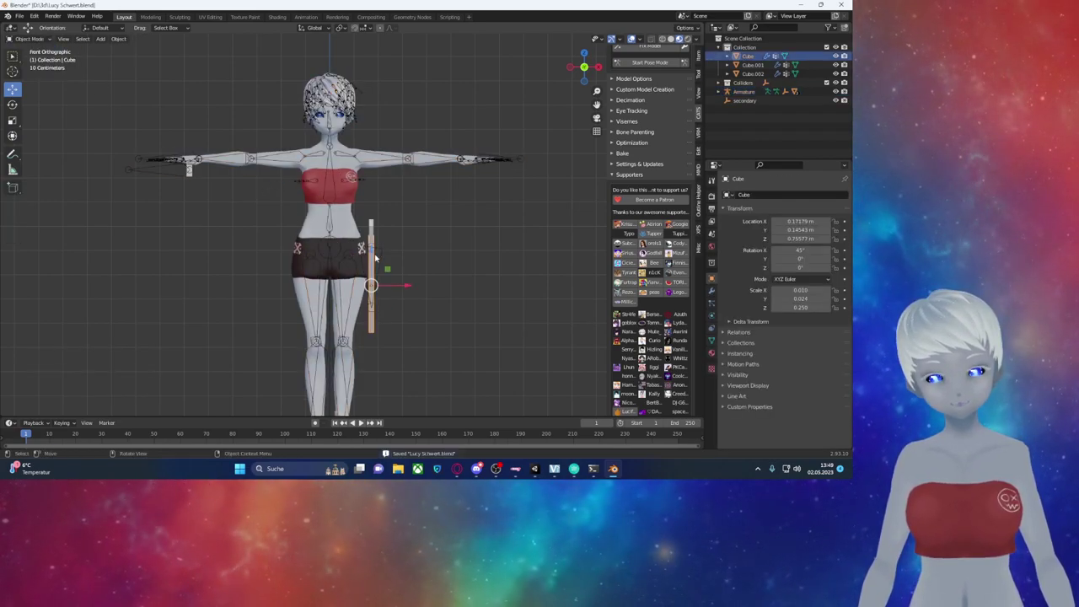
{"action": "left_click", "coordinate": [30, 48]}
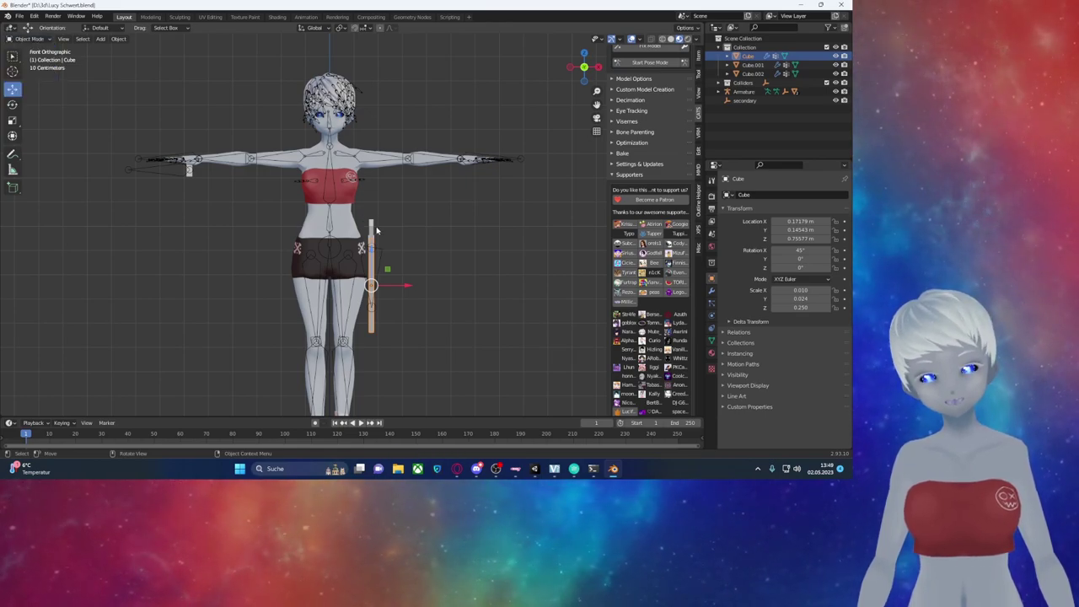
{"action": "scroll", "coordinate": [387, 232], "scroll_direction": "up", "scroll_amount": 4}
{"action": "middle_click_drag", "start_coordinate": [387, 232], "coordinate": [402, 267]}
{"action": "left_click", "coordinate": [402, 267]}
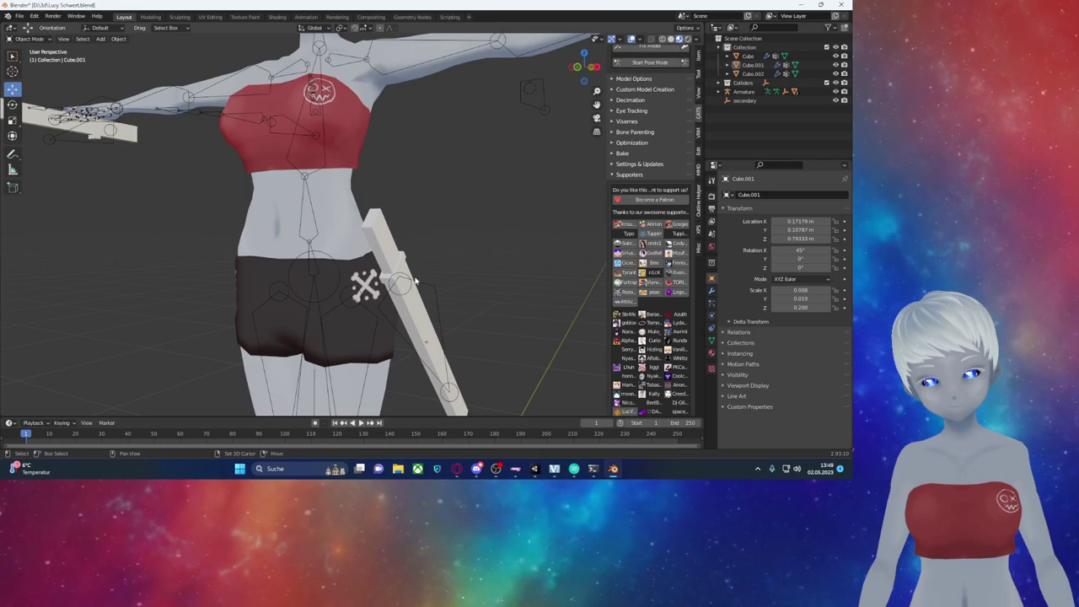
{"action": "left_click", "coordinate": [411, 271], "text": "shift"}
{"action": "left_click", "coordinate": [429, 293]}
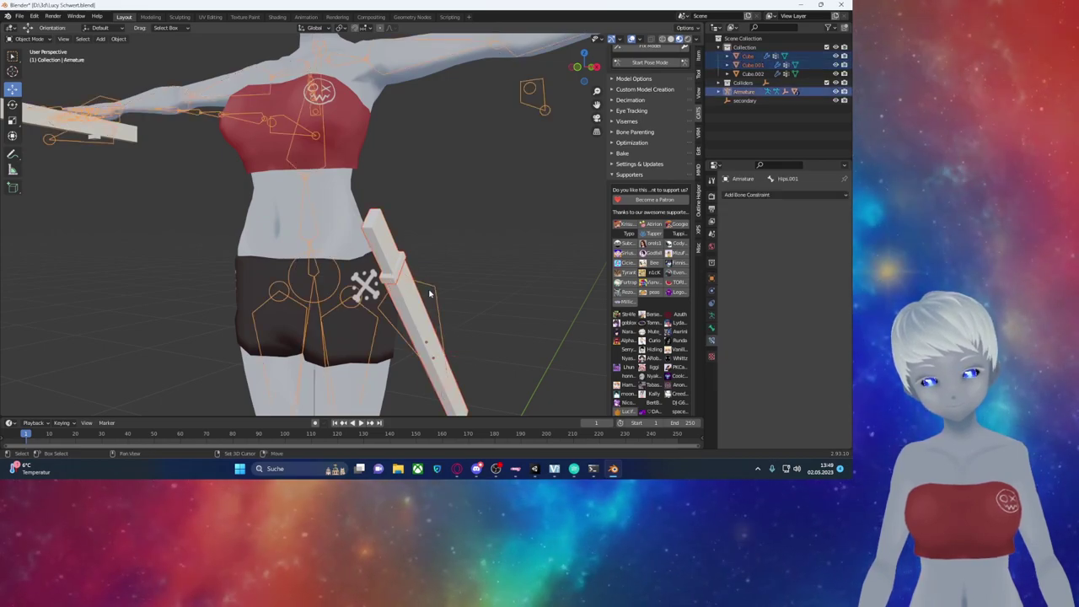
{"action": "scroll", "coordinate": [424, 270], "scroll_direction": "down", "scroll_amount": 3}
{"action": "key", "text": "ctrl+p"}
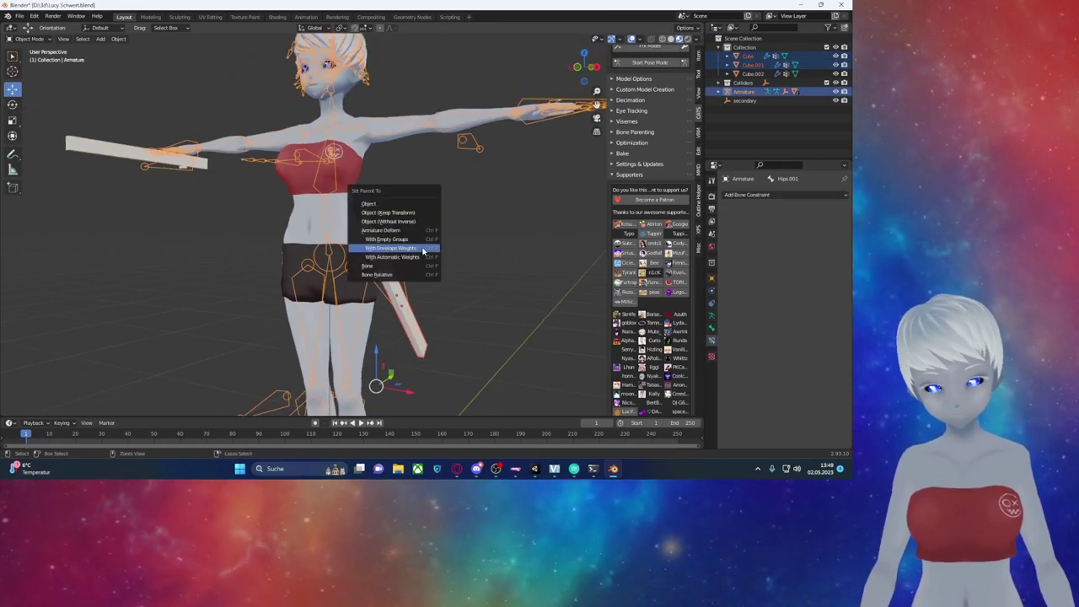
{"action": "left_click", "coordinate": [398, 242]}
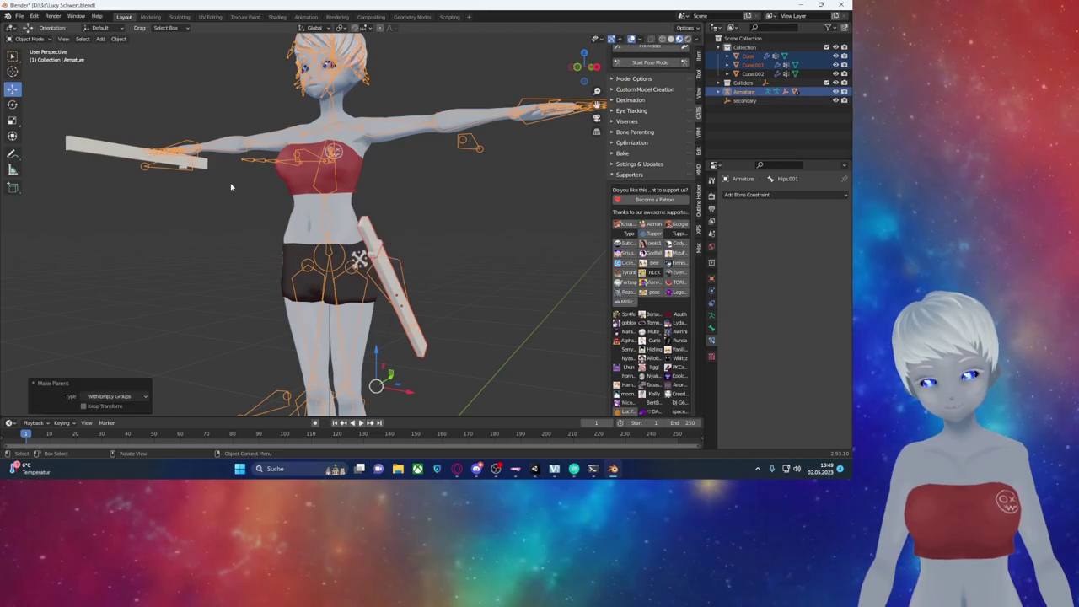
Step: Parent the hand sword bar Cube.002 to the armature With Empty Groups
{"action": "middle_click_drag", "start_coordinate": [236, 186], "coordinate": [212, 181]}
{"action": "left_click", "coordinate": [393, 268]}
{"action": "left_click", "coordinate": [392, 269]}
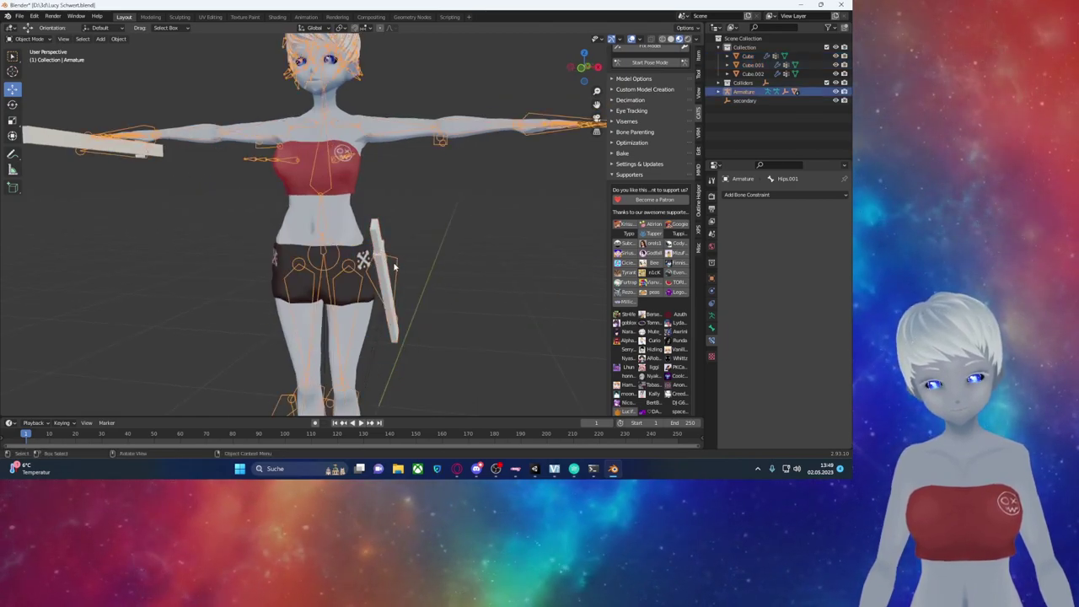
{"action": "left_click", "coordinate": [107, 151]}
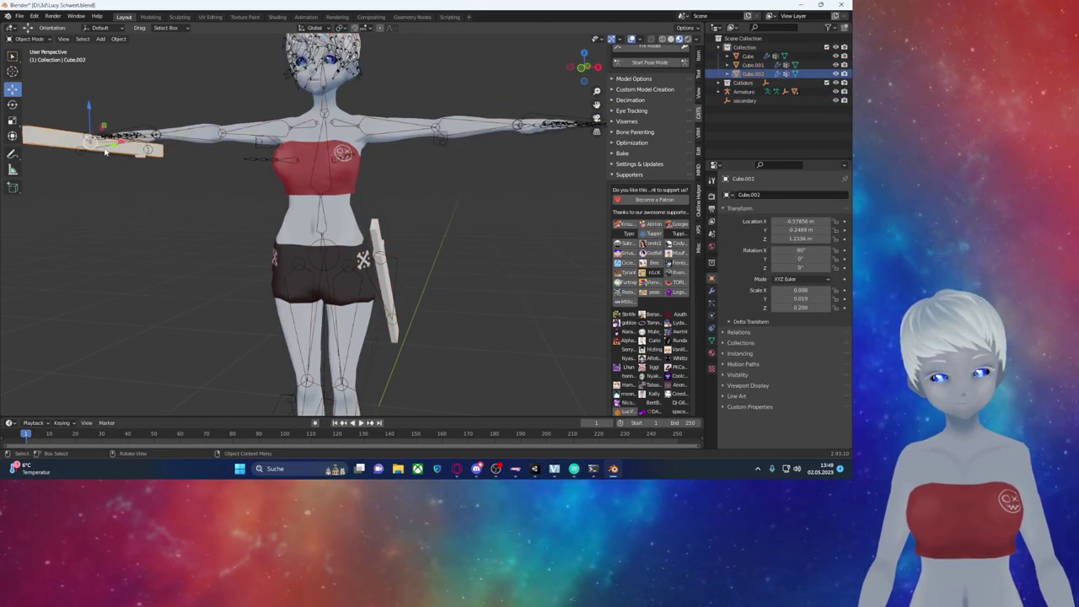
{"action": "left_click", "coordinate": [148, 151], "text": "shift"}
{"action": "key", "text": "ctrl+p"}
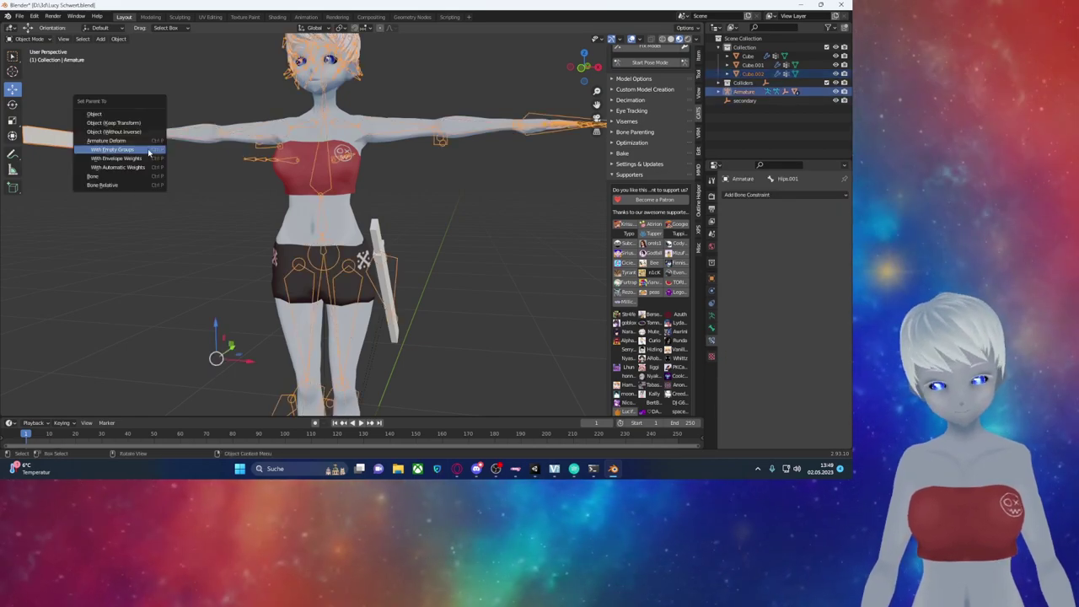
{"action": "left_click", "coordinate": [150, 150]}
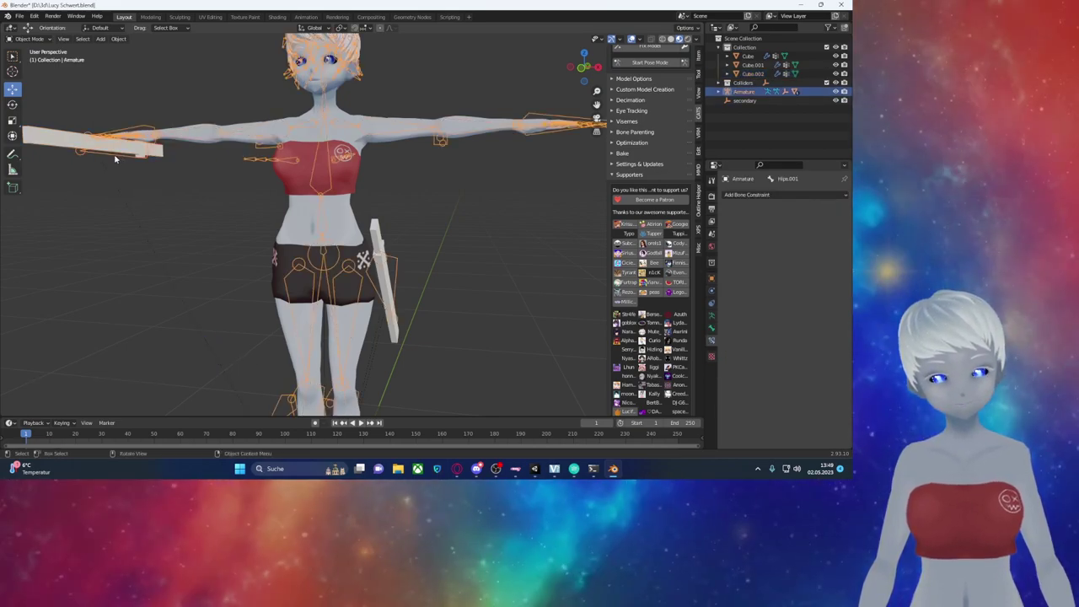
Step: Clear the selection so only the armature is selected
{"action": "left_click", "coordinate": [116, 158]}
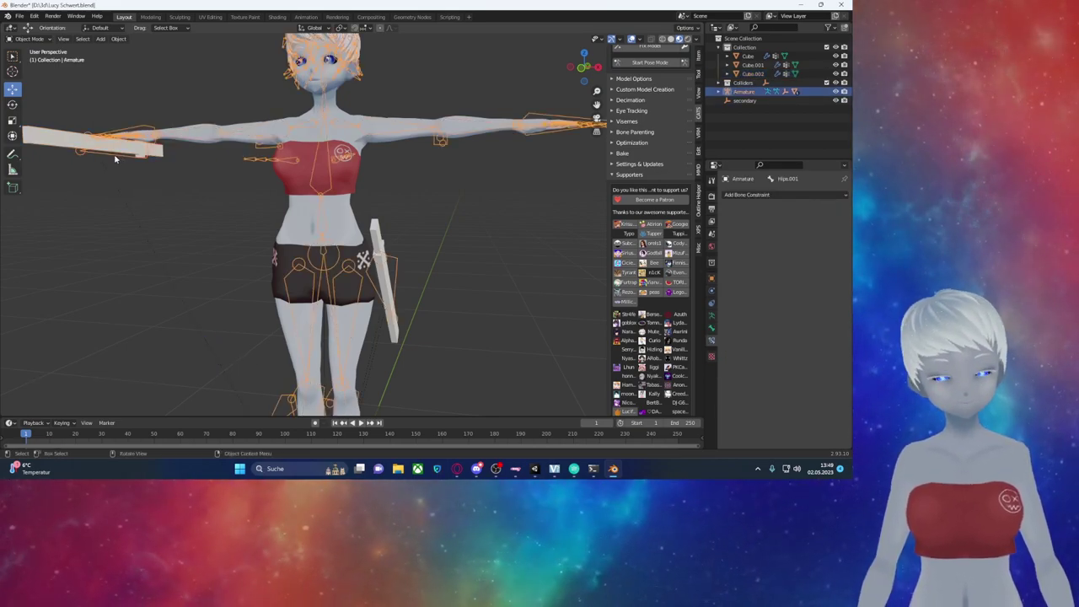
{"action": "left_click", "coordinate": [28, 44]}
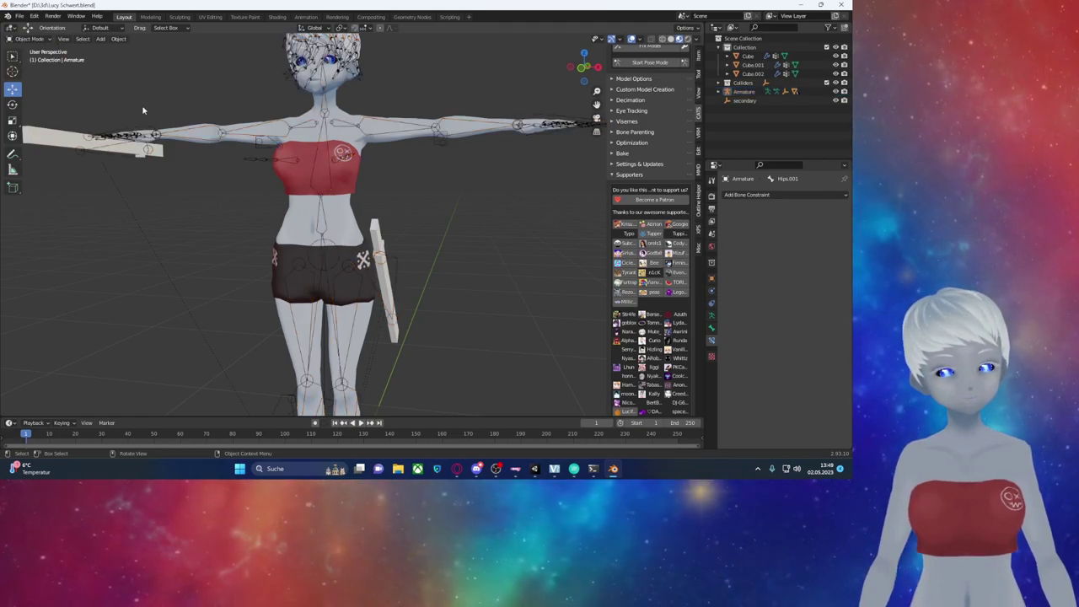
{"action": "left_click", "coordinate": [148, 139]}
Step: In armature Edit Mode, rename the Right wrist.001 bone at the hand
{"action": "key", "text": "Tab"}
{"action": "left_click", "coordinate": [147, 144]}
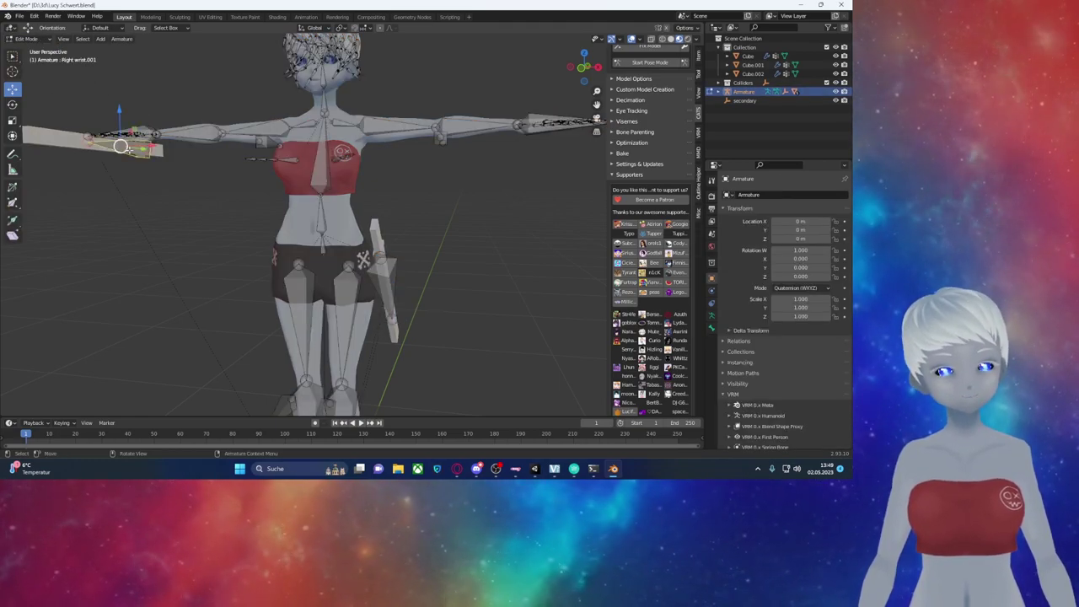
{"action": "key", "text": "F2"}
{"action": "type", "text": "sCHWERTT"}
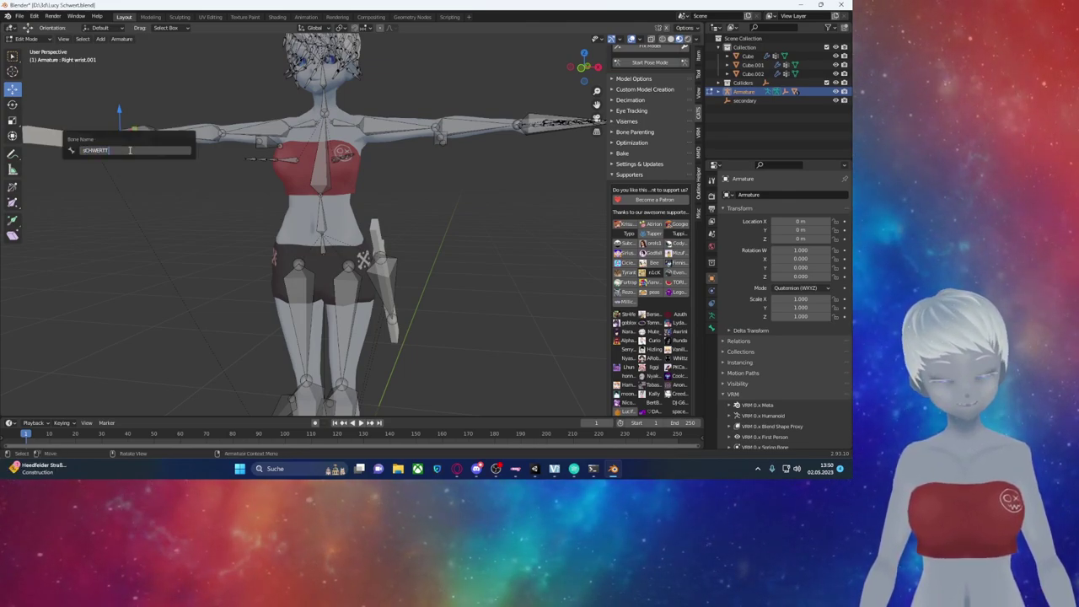
{"action": "key", "text": "BackSpace"}
{"action": "key", "text": "BackSpace"}
{"action": "key", "text": "BackSpace"}
{"action": "type", "text": "Schwer Hand"}
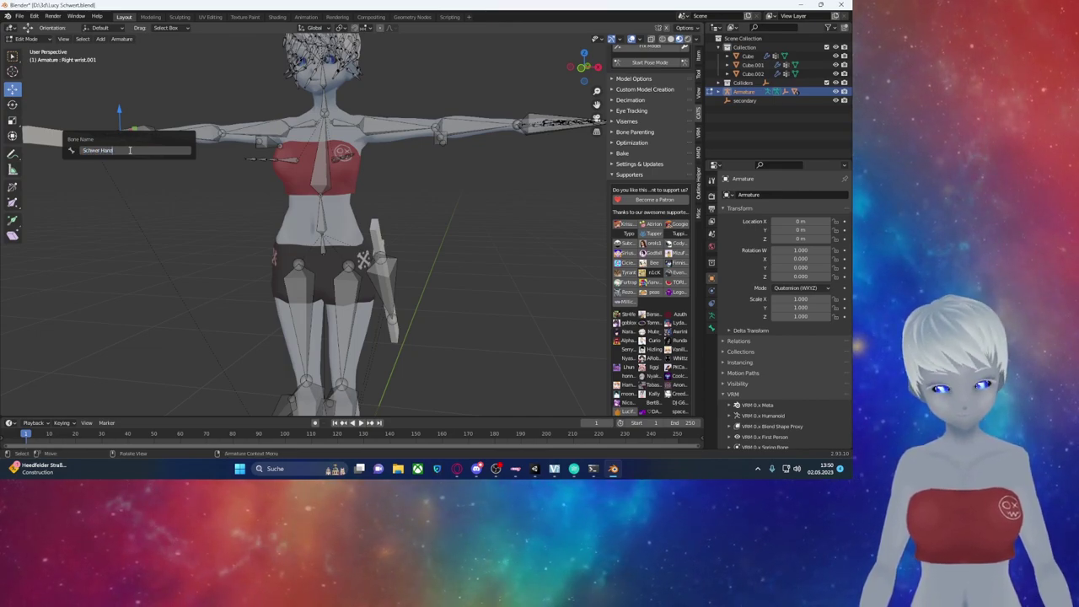
{"action": "key", "text": "Return"}
Step: Isolate the armature in local view, leave Edit Mode and switch to the Modeling workspace
{"action": "key", "text": "KP_Divide"}
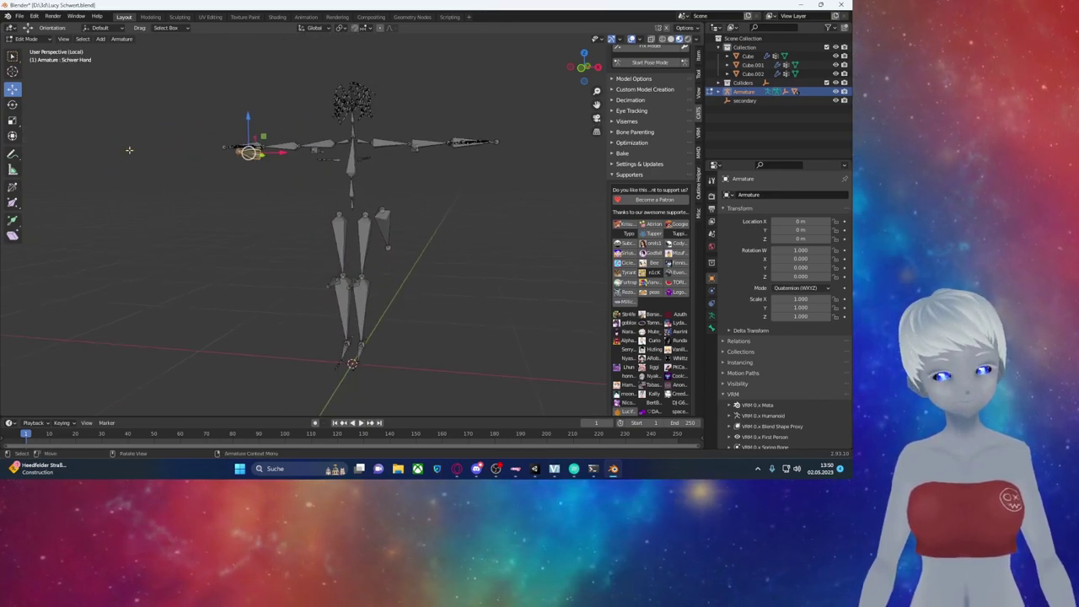
{"action": "scroll", "coordinate": [408, 199], "scroll_direction": "up", "scroll_amount": 3}
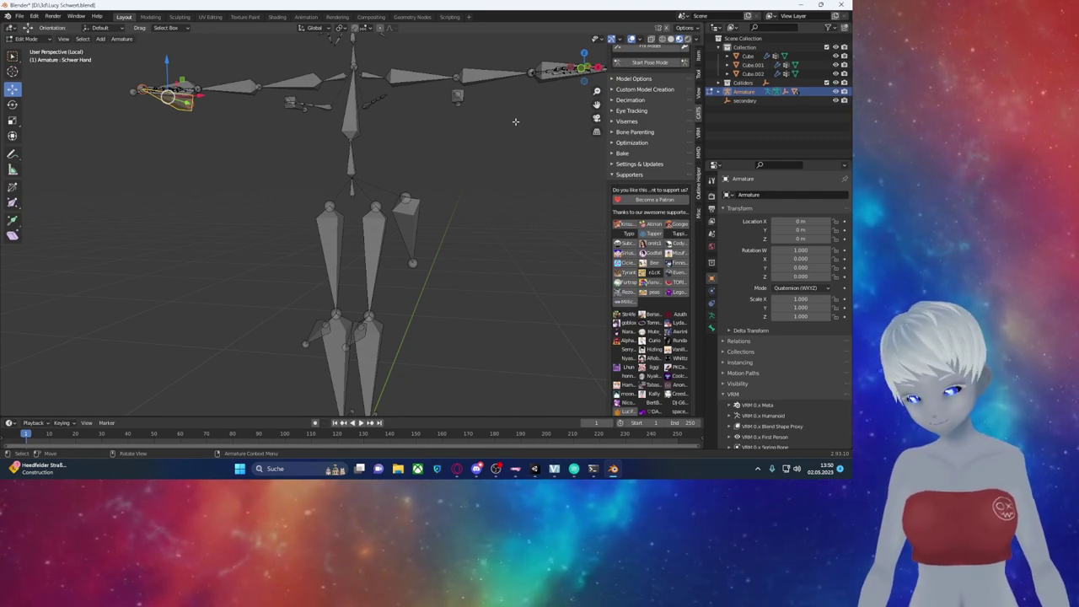
{"action": "key", "text": "Tab"}
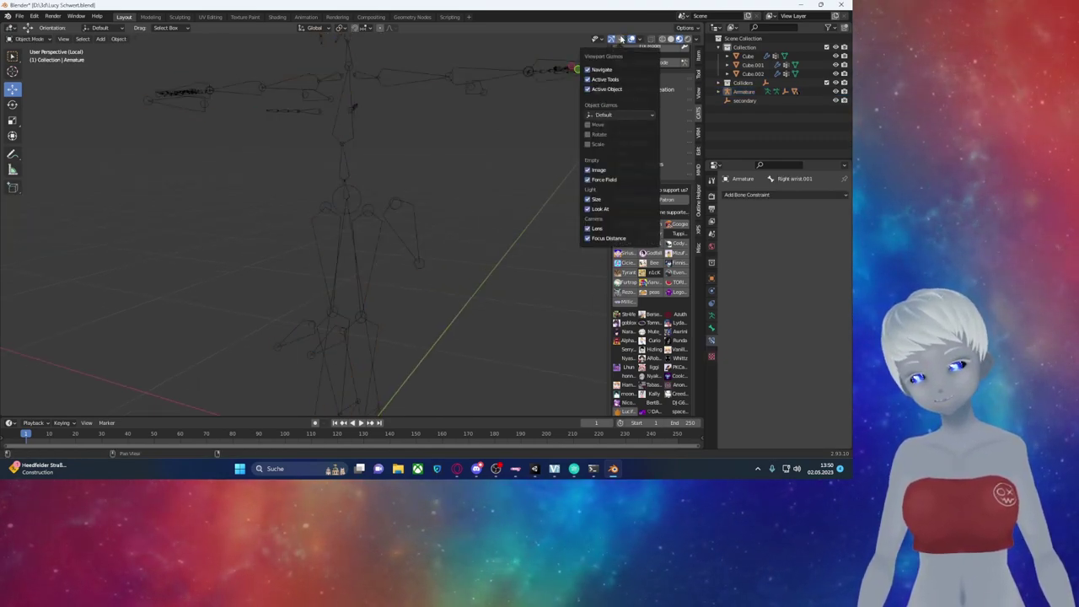
{"action": "left_click", "coordinate": [150, 17]}
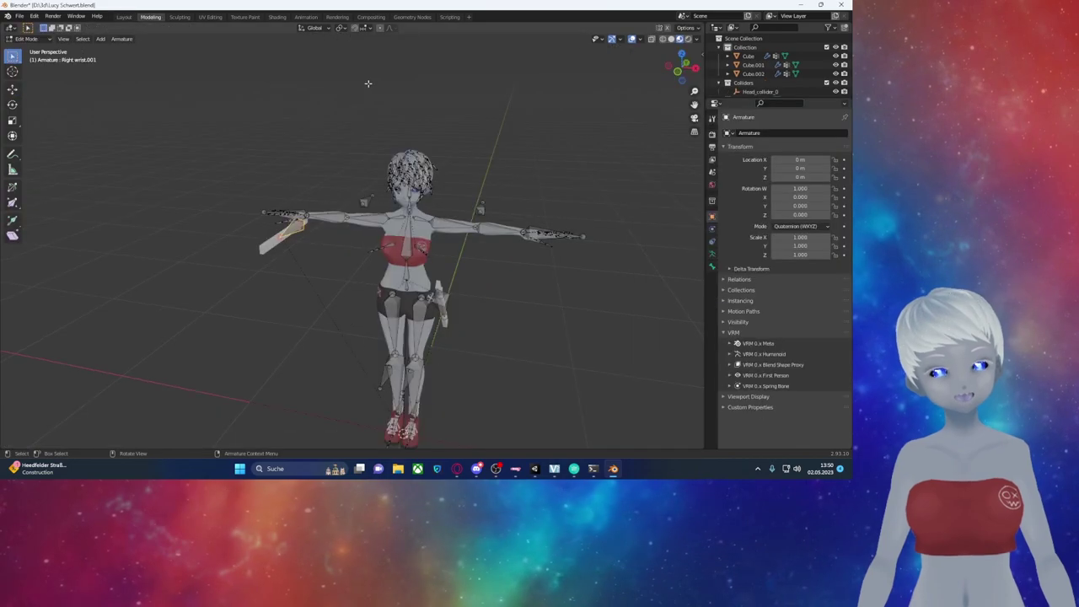
{"action": "scroll", "coordinate": [410, 145], "scroll_direction": "up", "scroll_amount": 3}
{"action": "scroll", "coordinate": [411, 145], "scroll_direction": "up", "scroll_amount": 2}
{"action": "middle_click_drag", "start_coordinate": [411, 145], "coordinate": [439, 128]}
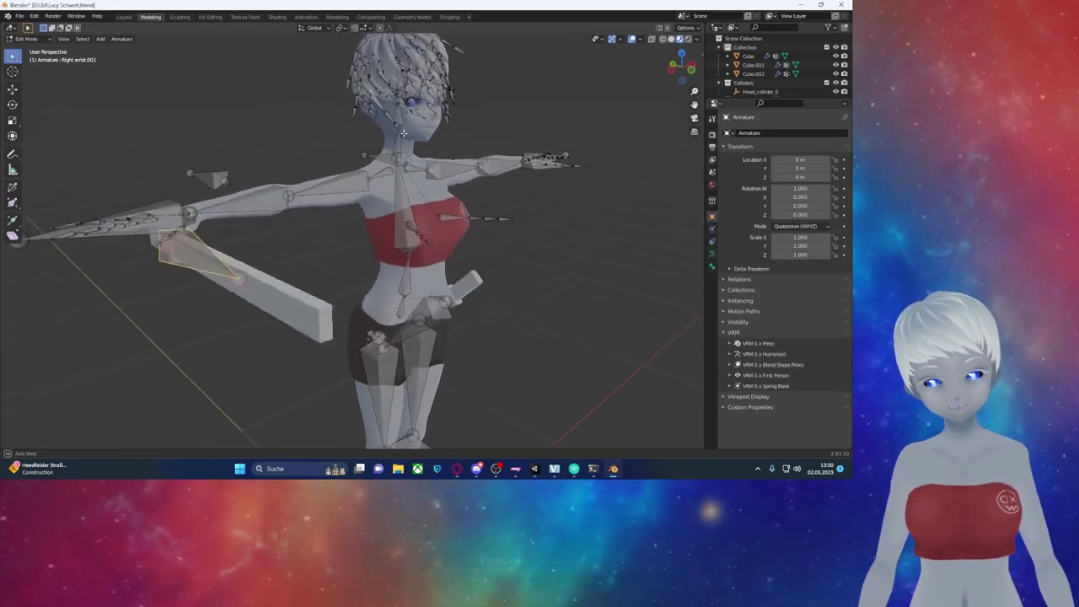
{"action": "middle_click_drag", "start_coordinate": [439, 129], "coordinate": [352, 131]}
{"action": "scroll", "coordinate": [351, 130], "scroll_direction": "up", "scroll_amount": 1}
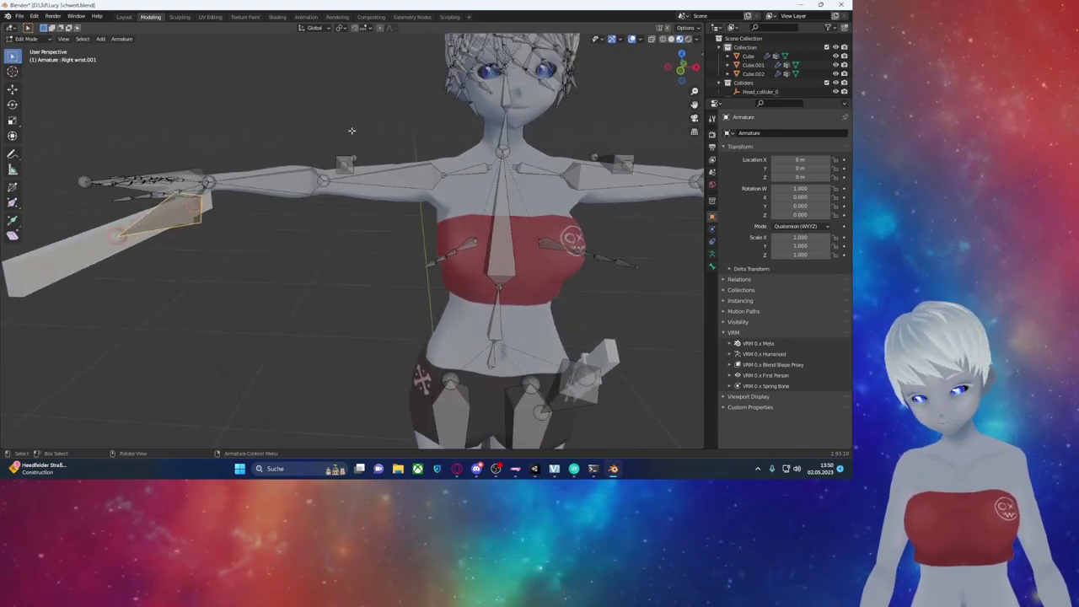
Step: Rename the hand sword bone 'Schwer Hand' and the hip sword bone 'Schwer Hüfte'
{"action": "key", "text": "F2"}
{"action": "type", "text": "Schw"}
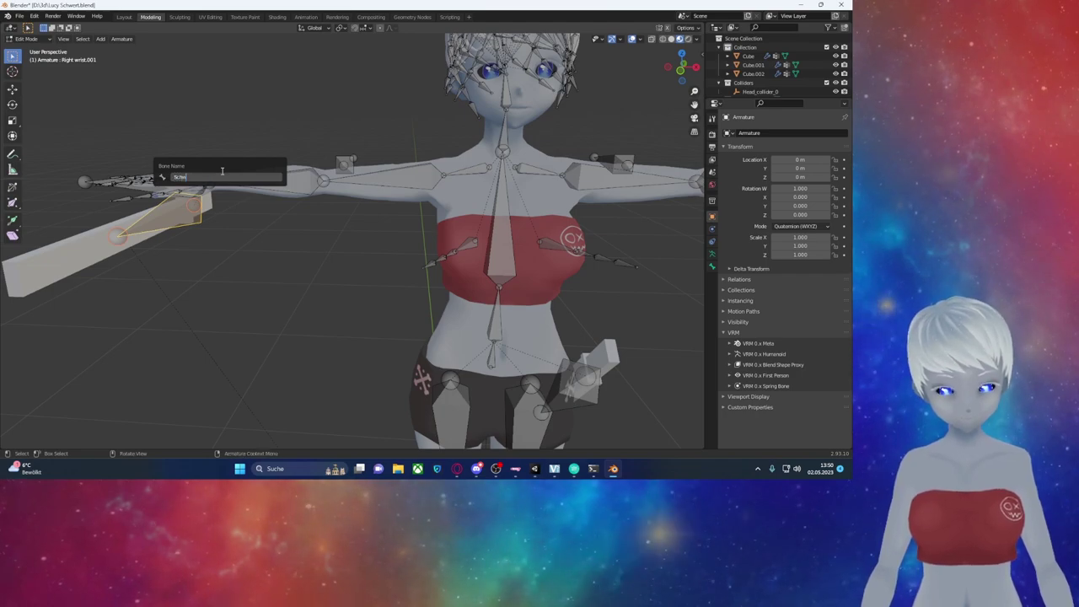
{"action": "type", "text": "er Hand"}
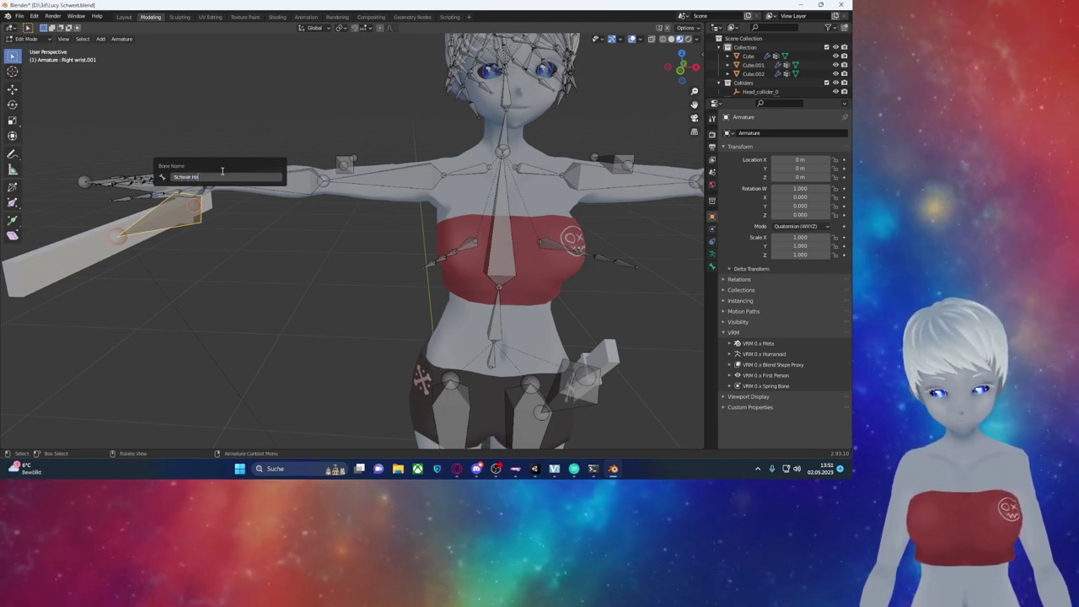
{"action": "key", "text": "Return"}
{"action": "left_click", "coordinate": [580, 382]}
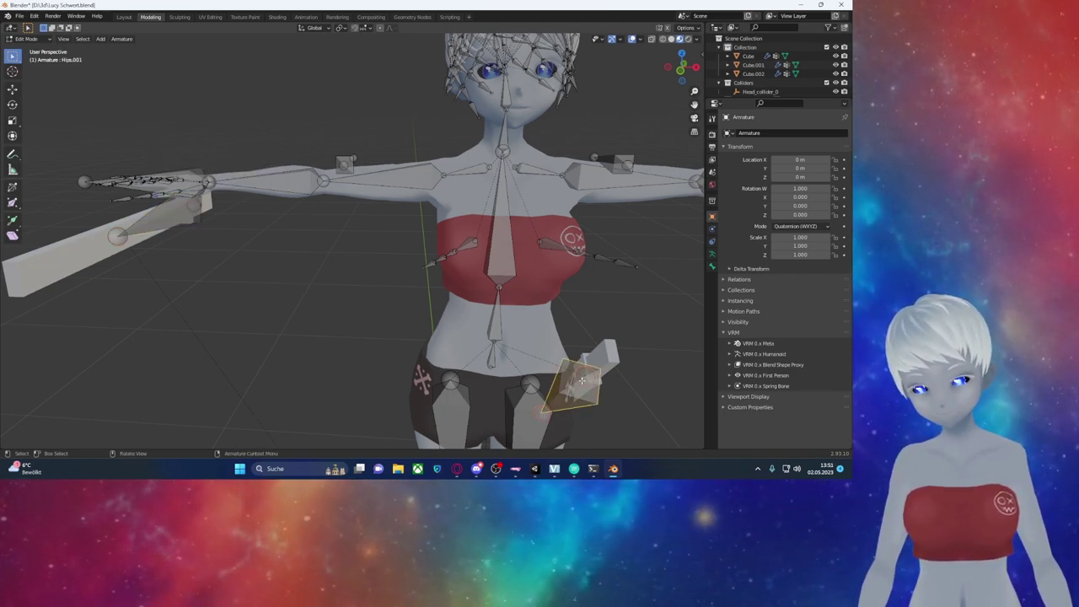
{"action": "key", "text": "F2"}
{"action": "type", "text": "Schwer Hüf"}
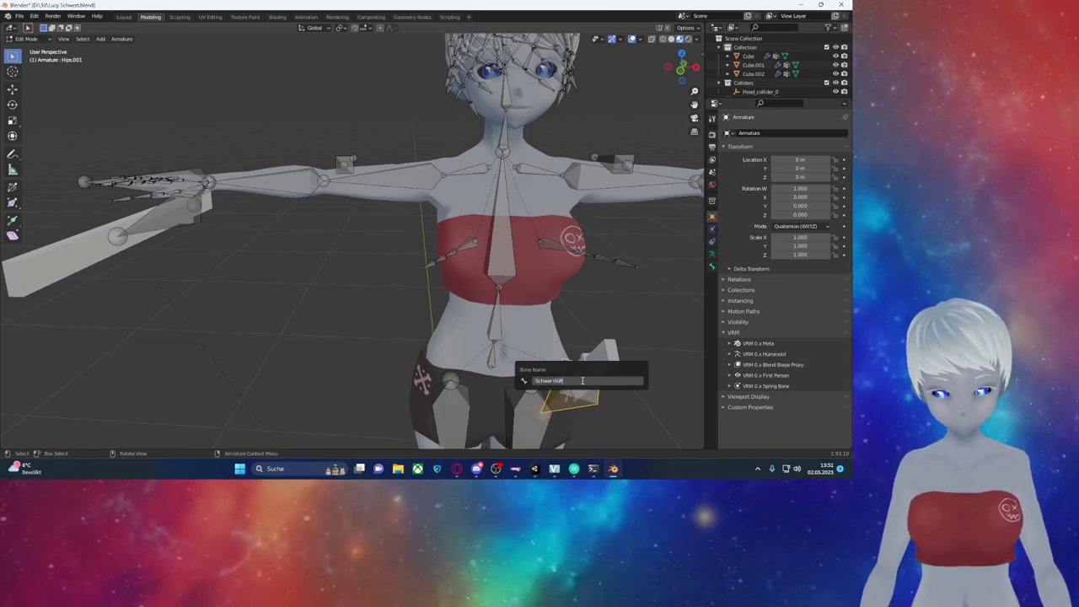
{"action": "key", "text": "Return"}
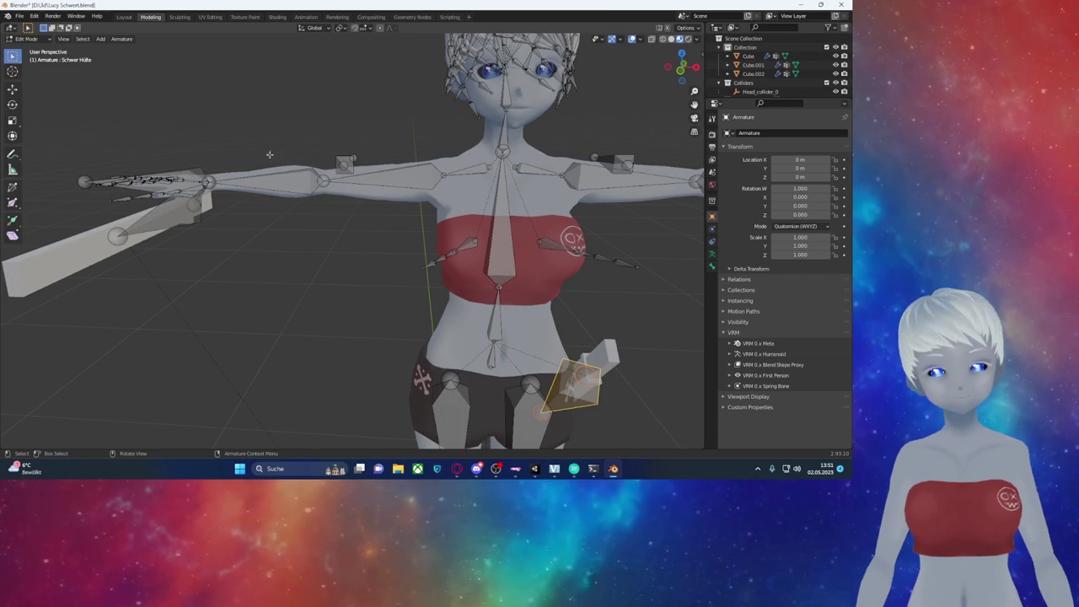
{"action": "left_click", "coordinate": [25, 38]}
Step: Give the long hand sword full weight in its Schwer Hand vertex group via Weight Paint
{"action": "left_click", "coordinate": [29, 49]}
{"action": "left_click", "coordinate": [579, 187]}
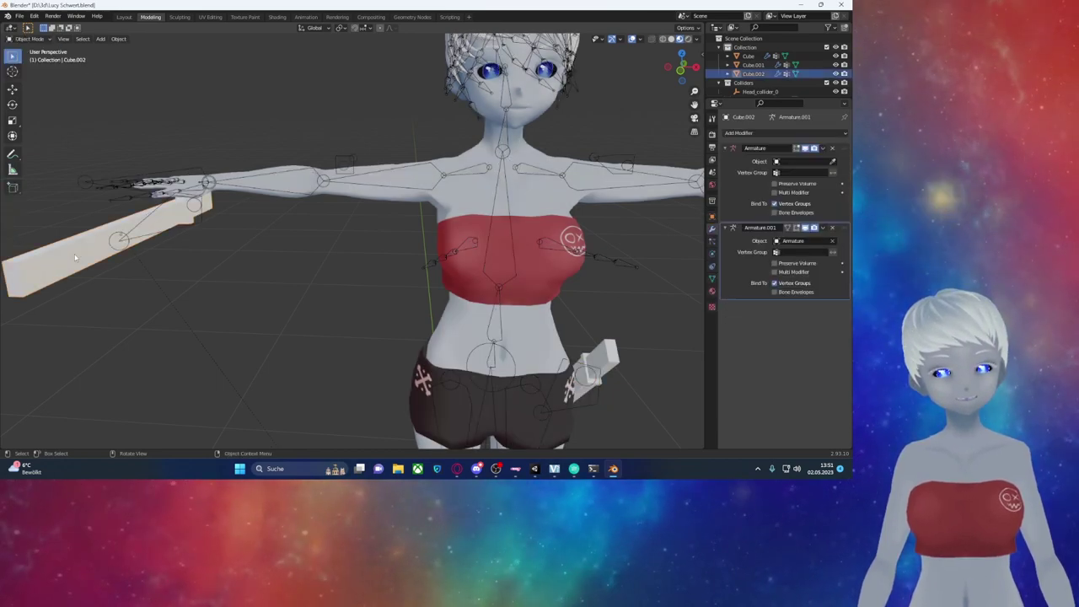
{"action": "left_click", "coordinate": [712, 277]}
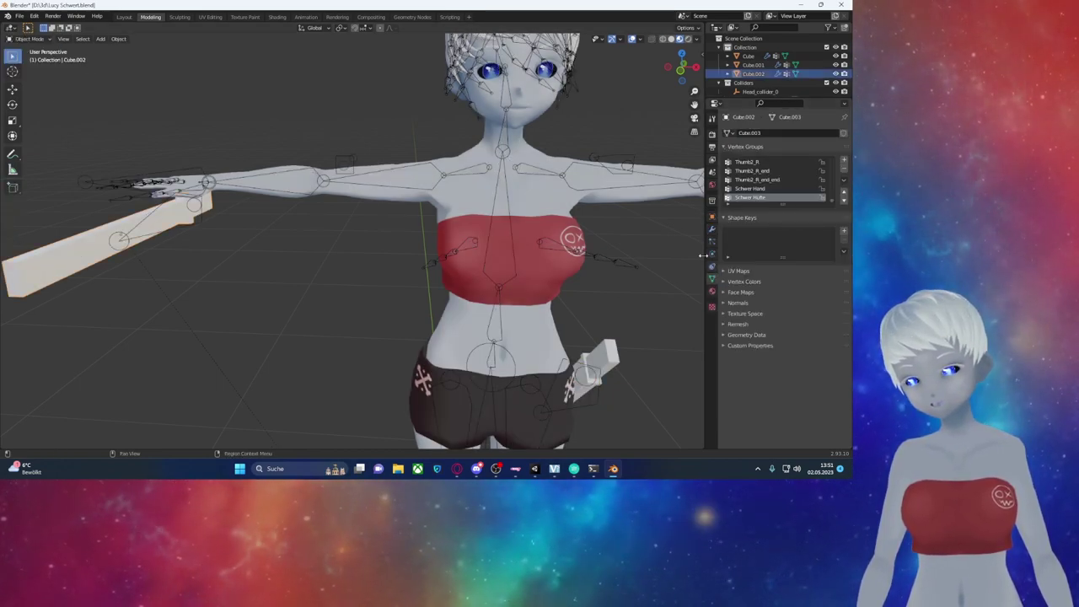
{"action": "left_click", "coordinate": [759, 189]}
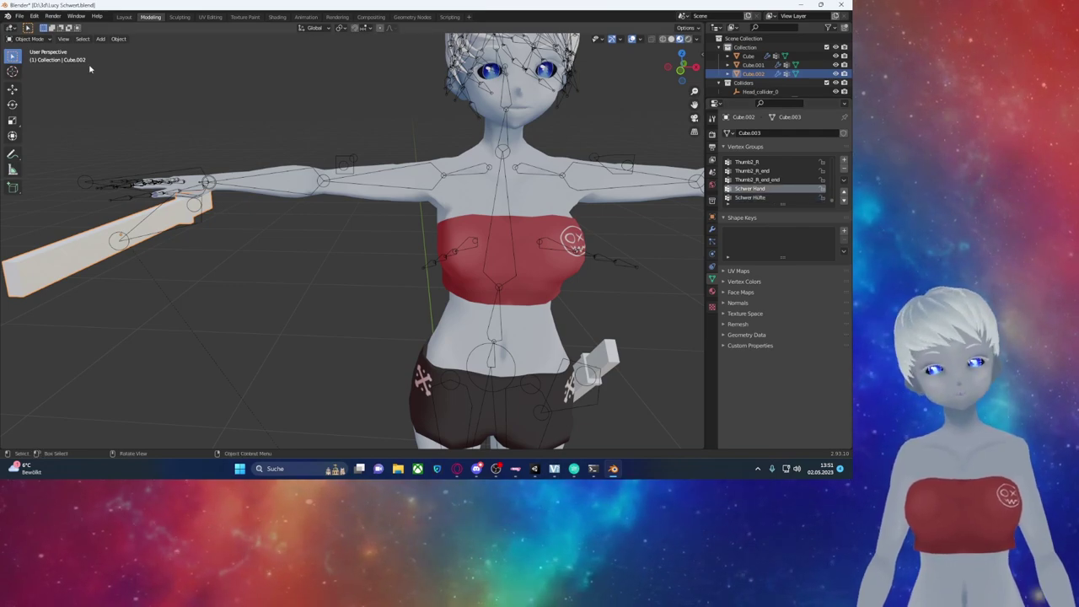
{"action": "left_click", "coordinate": [29, 39]}
{"action": "left_click", "coordinate": [31, 88]}
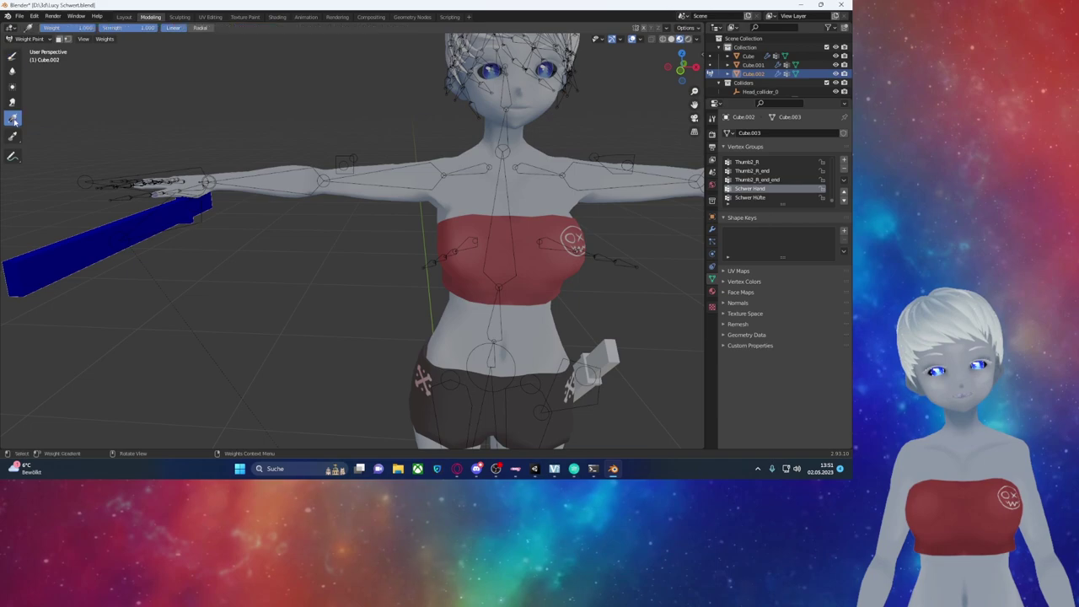
{"action": "left_click_drag", "start_coordinate": [194, 211], "coordinate": [51, 270]}
Step: Check the Schwer Hüfte weights and delete the leftover Bone vertex group
{"action": "left_click", "coordinate": [779, 197]}
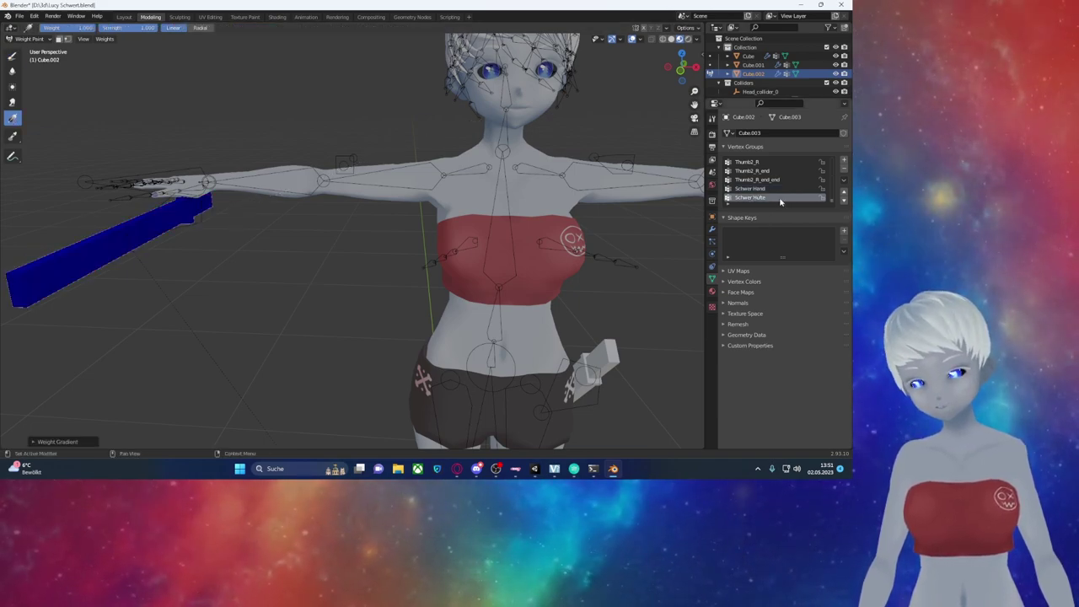
{"action": "scroll", "coordinate": [779, 201], "scroll_direction": "up", "scroll_amount": 1, "text": "ctrl"}
{"action": "scroll", "coordinate": [779, 201], "scroll_direction": "up", "scroll_amount": 4, "text": "ctrl"}
{"action": "scroll", "coordinate": [779, 201], "scroll_direction": "up", "scroll_amount": 4, "text": "ctrl"}
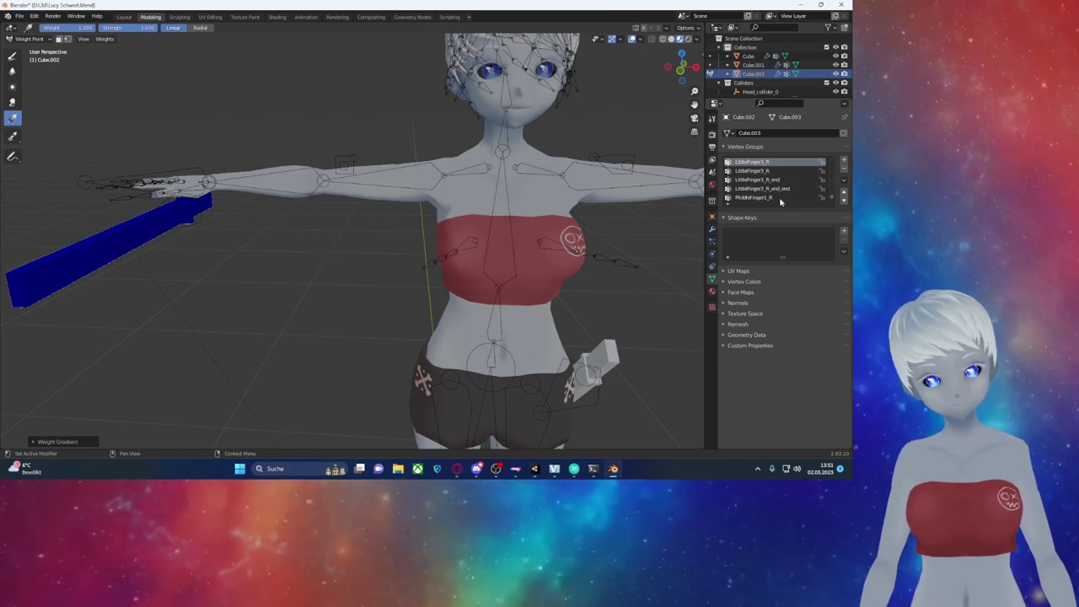
{"action": "scroll", "coordinate": [779, 199], "scroll_direction": "up", "scroll_amount": 3, "text": "ctrl"}
{"action": "scroll", "coordinate": [779, 200], "scroll_direction": "up", "scroll_amount": 5, "text": "ctrl"}
{"action": "scroll", "coordinate": [780, 201], "scroll_direction": "down", "scroll_amount": 1, "text": "ctrl"}
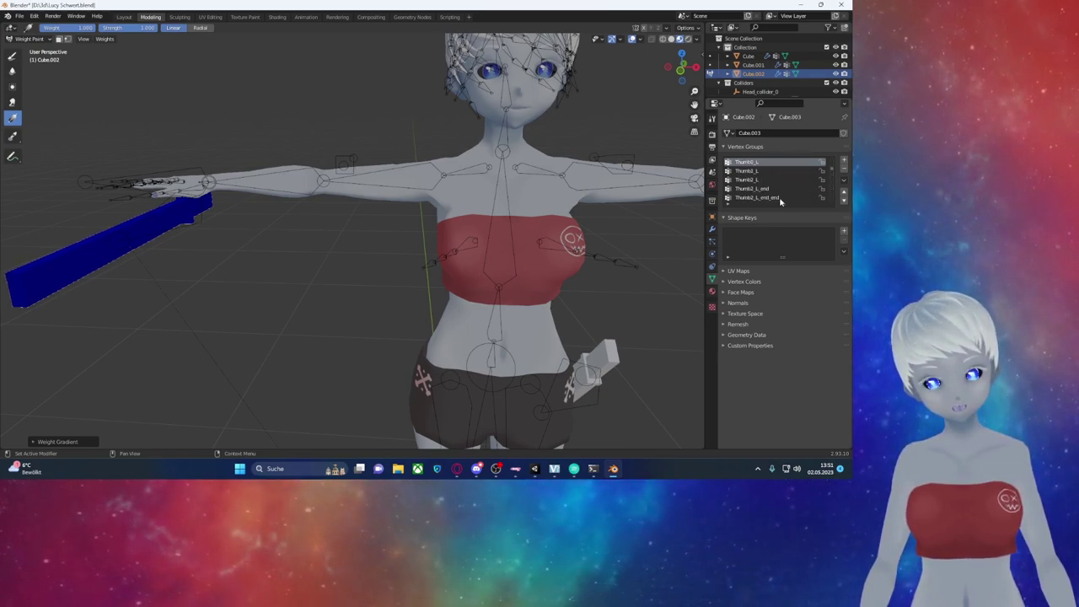
{"action": "scroll", "coordinate": [781, 201], "scroll_direction": "up", "scroll_amount": 5, "text": "ctrl"}
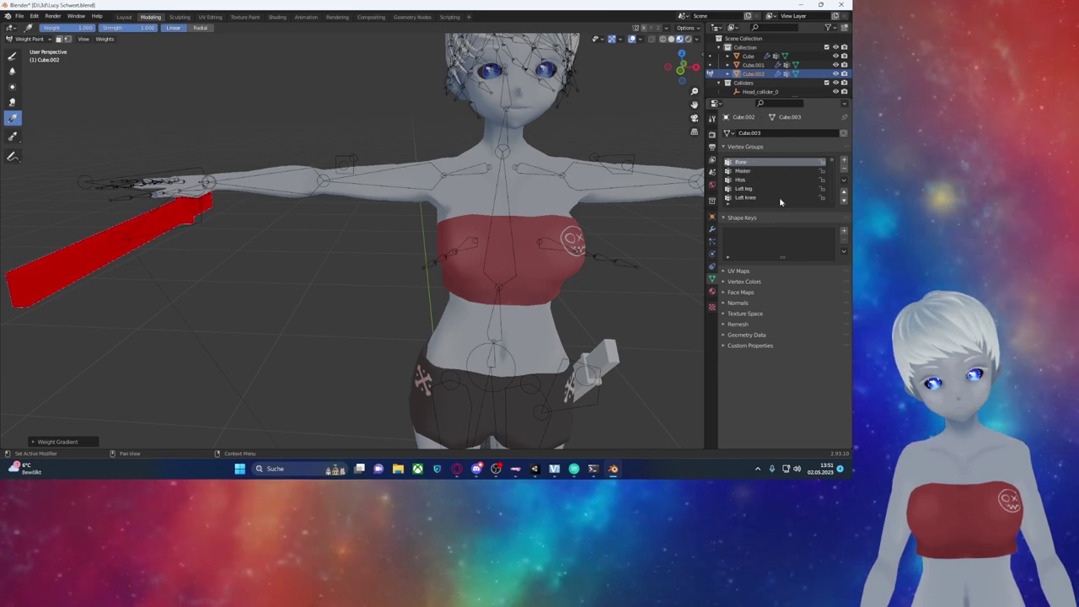
{"action": "scroll", "coordinate": [779, 196], "scroll_direction": "down", "scroll_amount": 1, "text": "ctrl"}
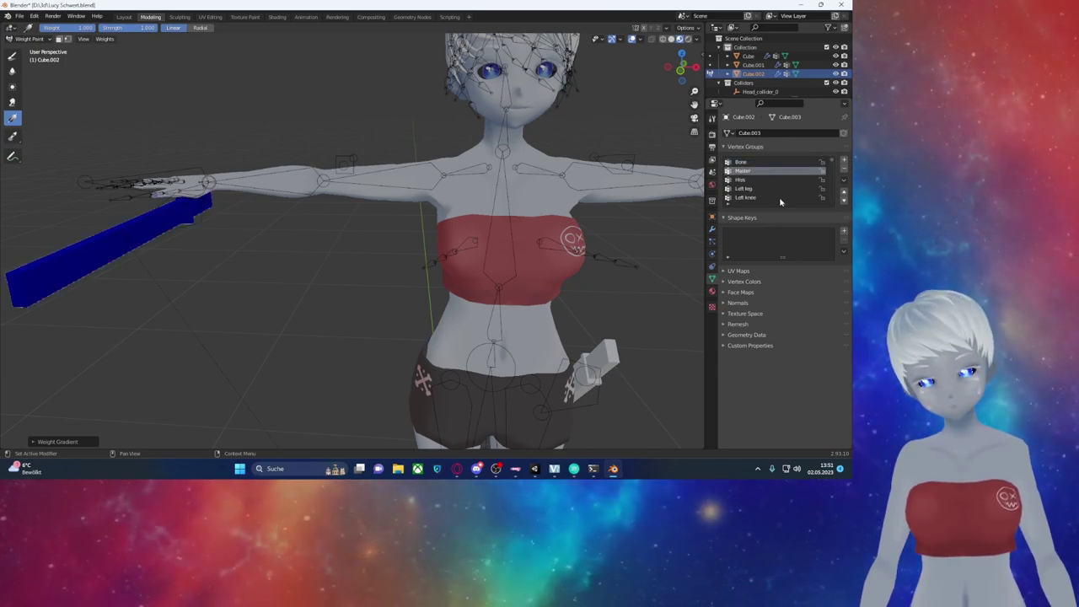
{"action": "scroll", "coordinate": [779, 197], "scroll_direction": "up", "scroll_amount": 1, "text": "ctrl"}
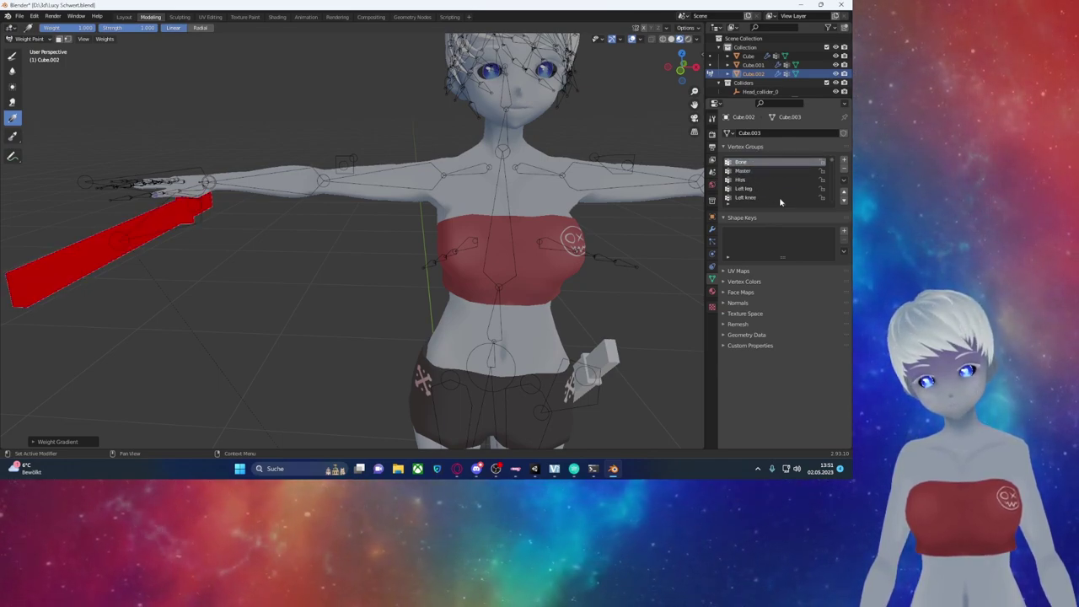
{"action": "left_click", "coordinate": [843, 169]}
Step: Return to Object Mode and select both hip sword pieces
{"action": "left_click", "coordinate": [29, 39]}
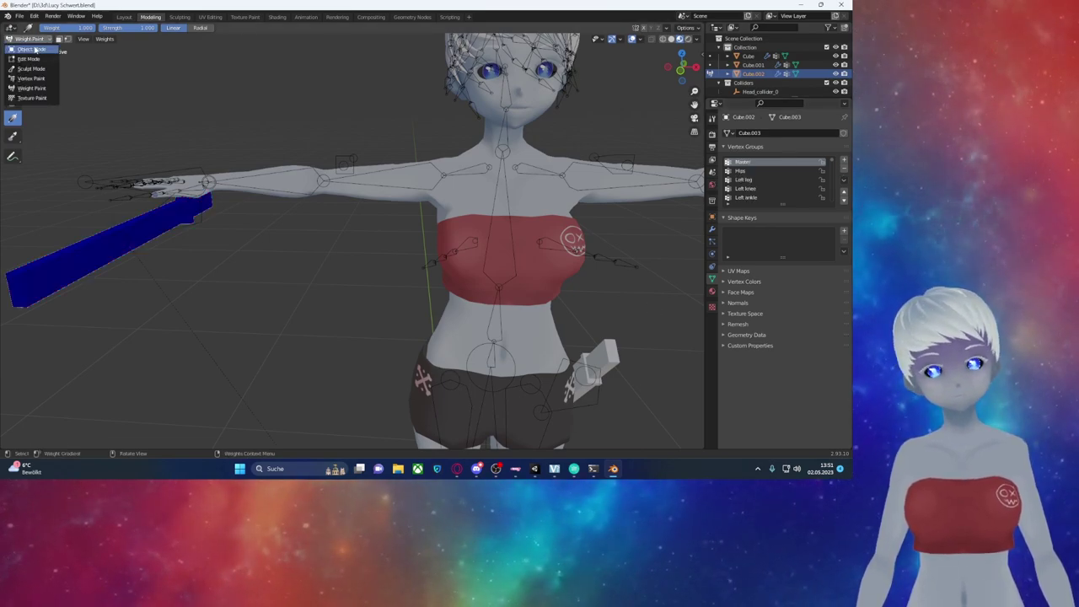
{"action": "left_click", "coordinate": [32, 49]}
{"action": "left_click", "coordinate": [601, 365]}
{"action": "left_click", "coordinate": [748, 56], "text": "ctrl"}
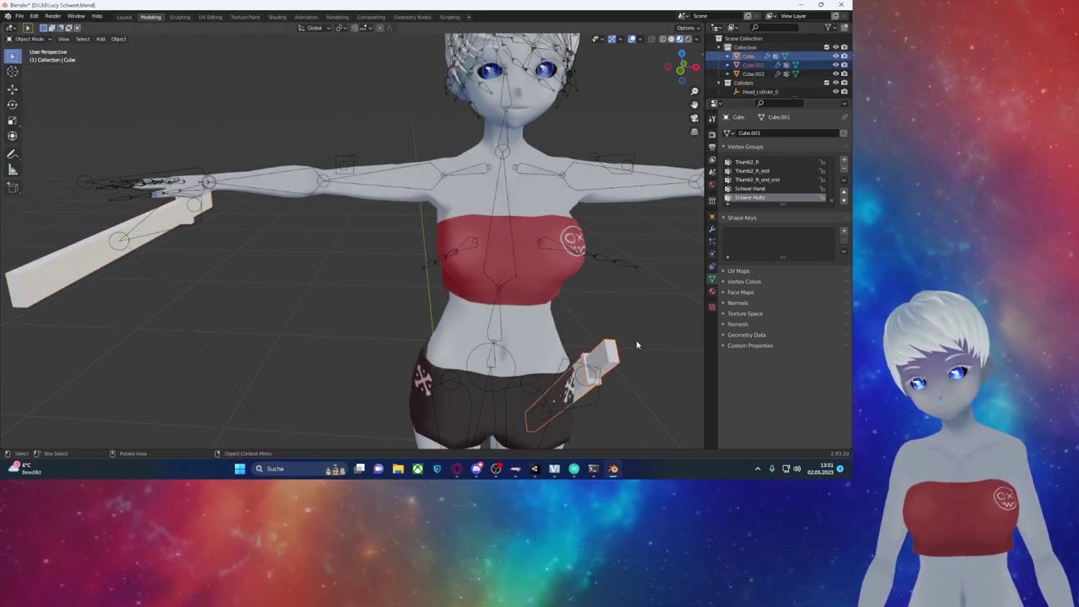
Step: Give the hip dagger full Schwer Hüfte weight with a weight-paint gradient
{"action": "middle_click_drag", "start_coordinate": [506, 252], "coordinate": [573, 236]}
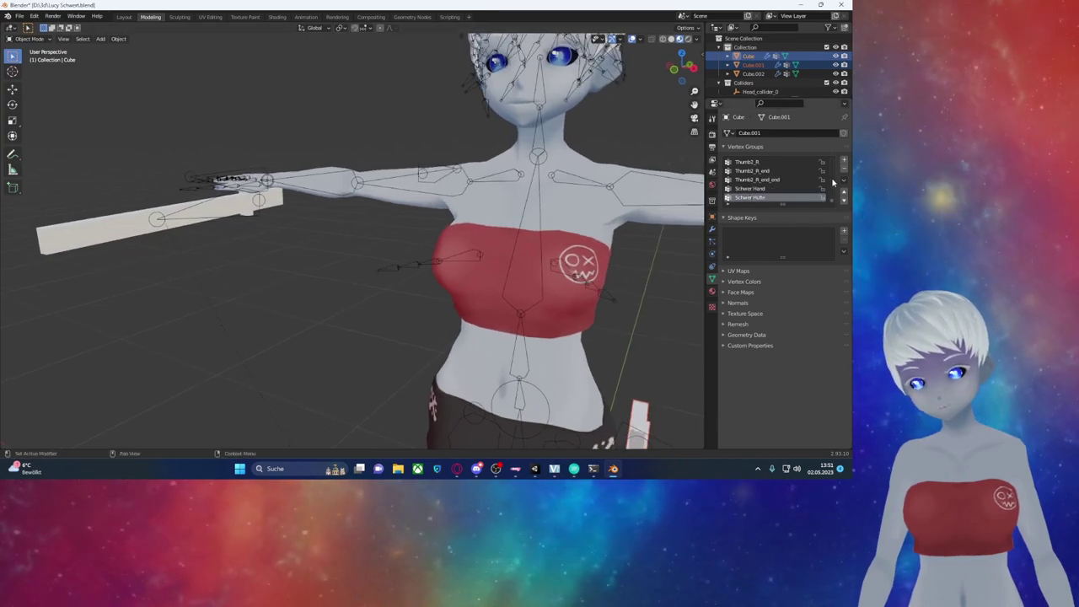
{"action": "scroll", "coordinate": [830, 186], "scroll_direction": "up", "scroll_amount": 10}
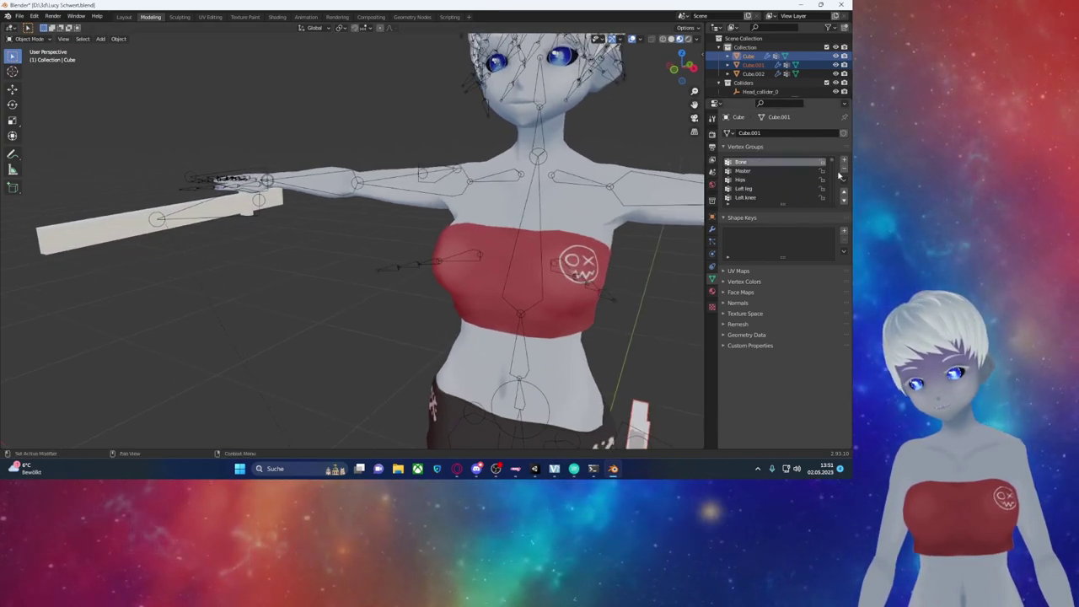
{"action": "scroll", "coordinate": [687, 173], "scroll_direction": "down", "scroll_amount": 5}
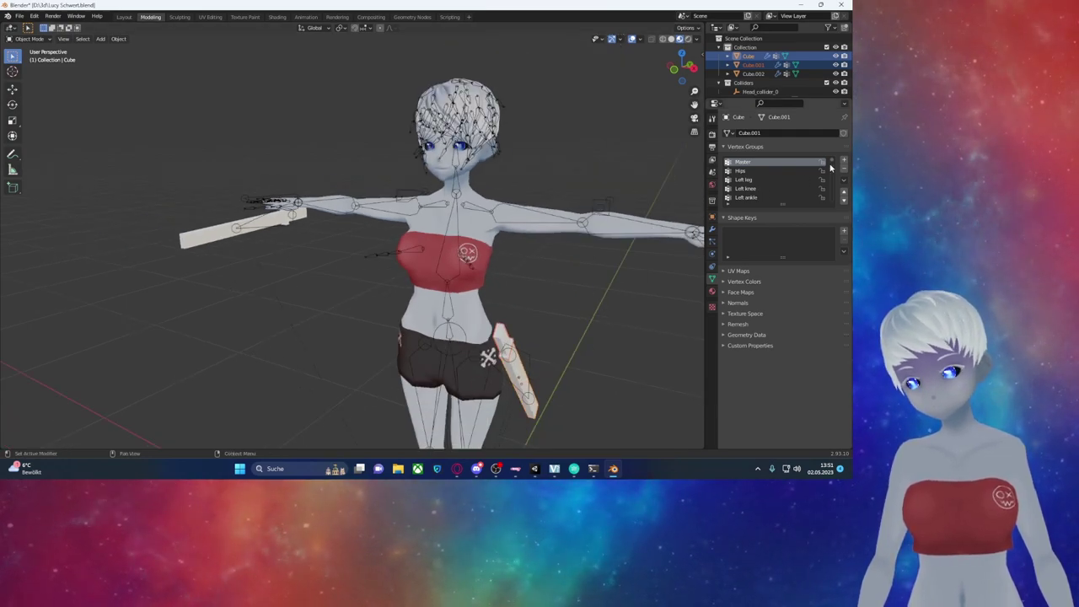
{"action": "left_click", "coordinate": [769, 197]}
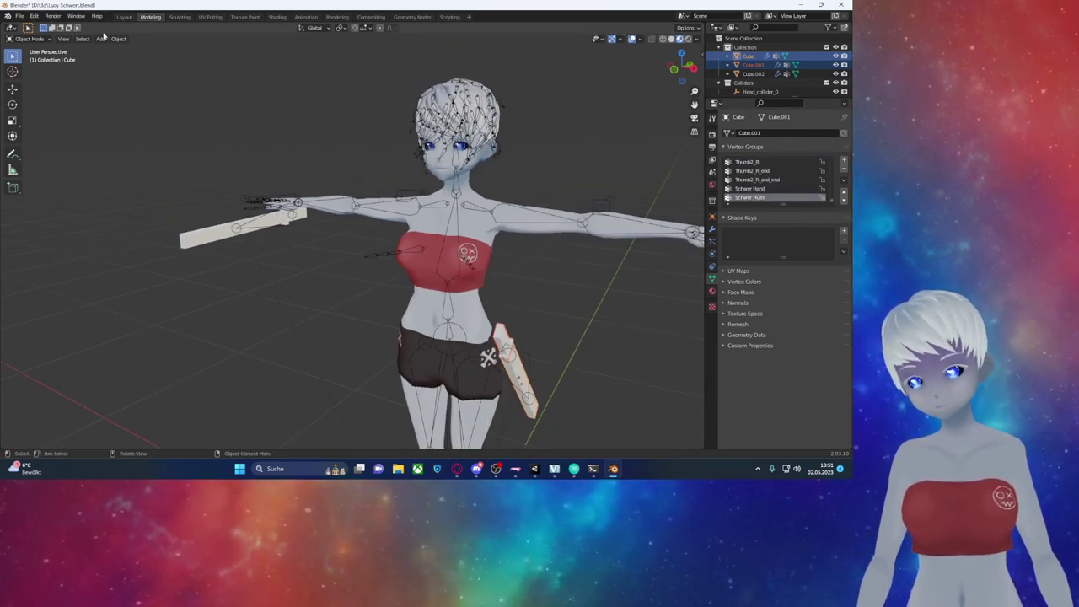
{"action": "left_click", "coordinate": [30, 39]}
{"action": "left_click", "coordinate": [33, 92]}
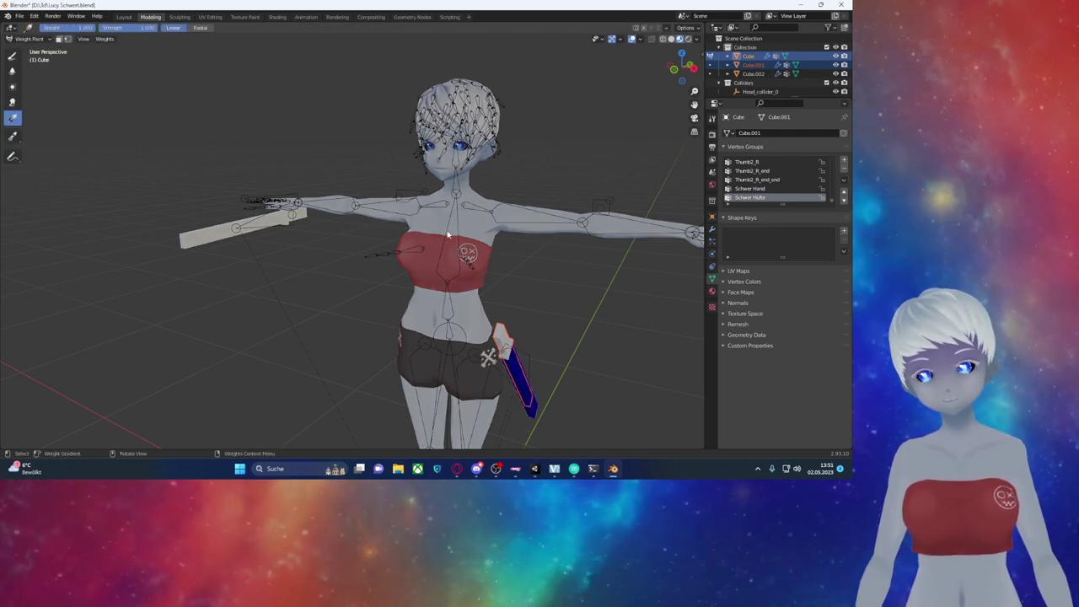
{"action": "left_click_drag", "start_coordinate": [507, 295], "coordinate": [522, 363]}
{"action": "mouse_move", "coordinate": [523, 362]}
{"action": "middle_mouse_down"}
{"action": "mouse_move", "coordinate": [549, 335]}
{"action": "mouse_move", "coordinate": [513, 267]}
{"action": "mouse_move", "coordinate": [582, 345]}
{"action": "middle_mouse_up"}
{"action": "left_click_drag", "start_coordinate": [582, 345], "coordinate": [628, 394]}
{"action": "left_click", "coordinate": [29, 39]}
Step: Weight the long hip blade to Schwer Hüfte and return to Object Mode
{"action": "left_click", "coordinate": [34, 49]}
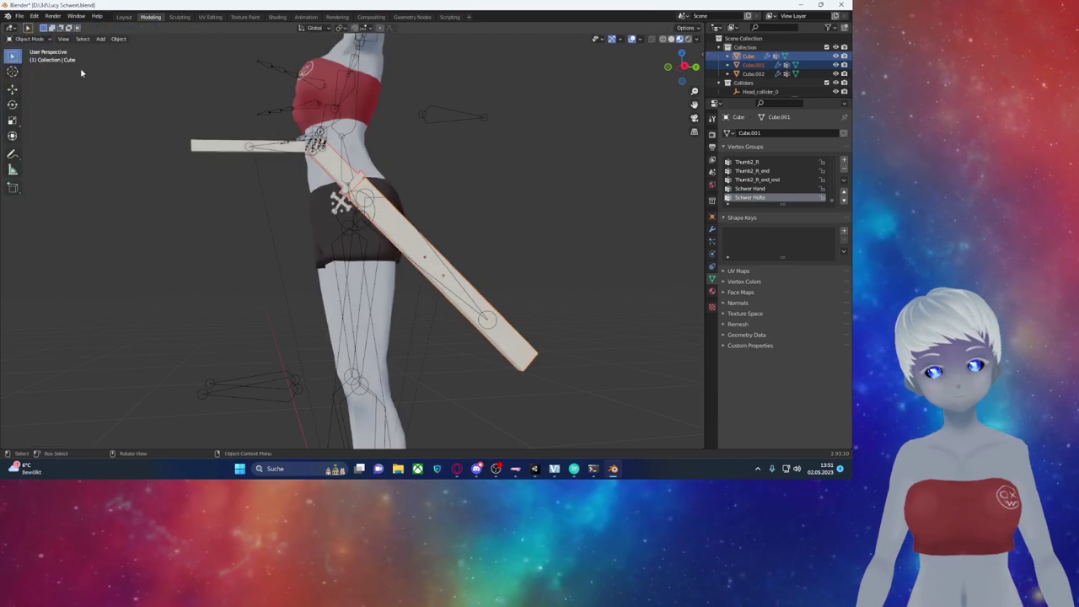
{"action": "left_click", "coordinate": [25, 39]}
{"action": "left_click", "coordinate": [32, 87]}
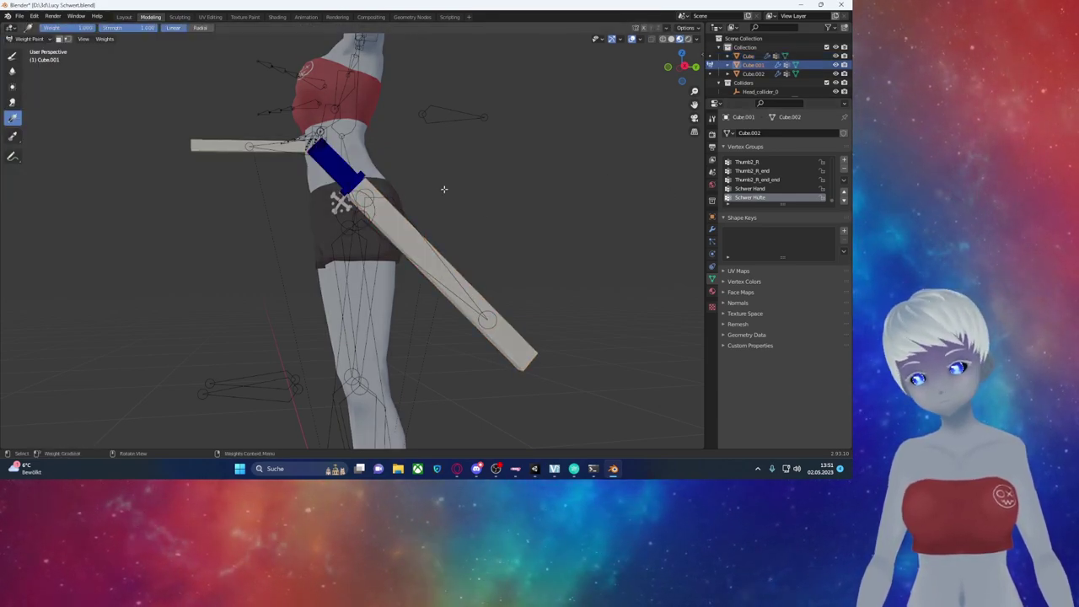
{"action": "left_click_drag", "start_coordinate": [422, 180], "coordinate": [571, 255]}
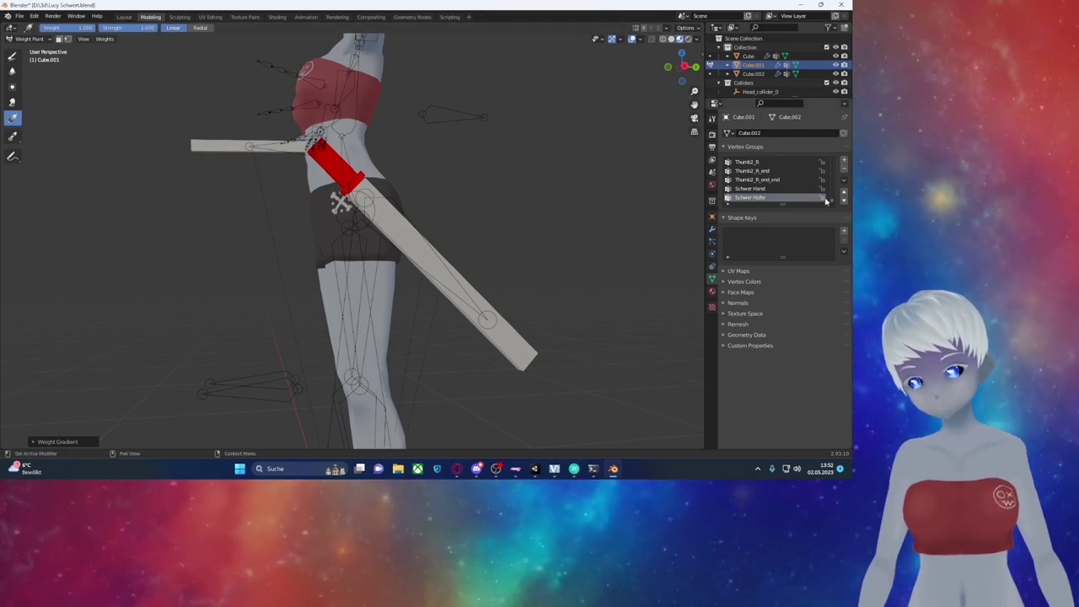
{"action": "left_click_drag", "start_coordinate": [831, 197], "coordinate": [833, 145]}
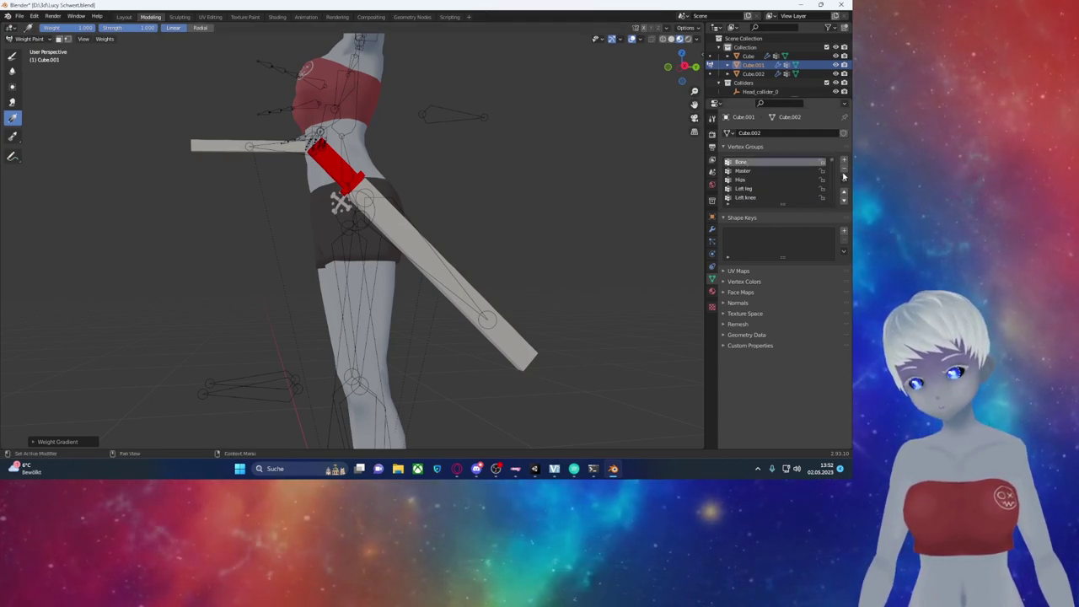
{"action": "middle_click_drag", "start_coordinate": [441, 181], "coordinate": [468, 189]}
{"action": "left_click", "coordinate": [29, 39]}
{"action": "left_click", "coordinate": [27, 47]}
{"action": "scroll", "coordinate": [409, 124], "scroll_direction": "down", "scroll_amount": 4}
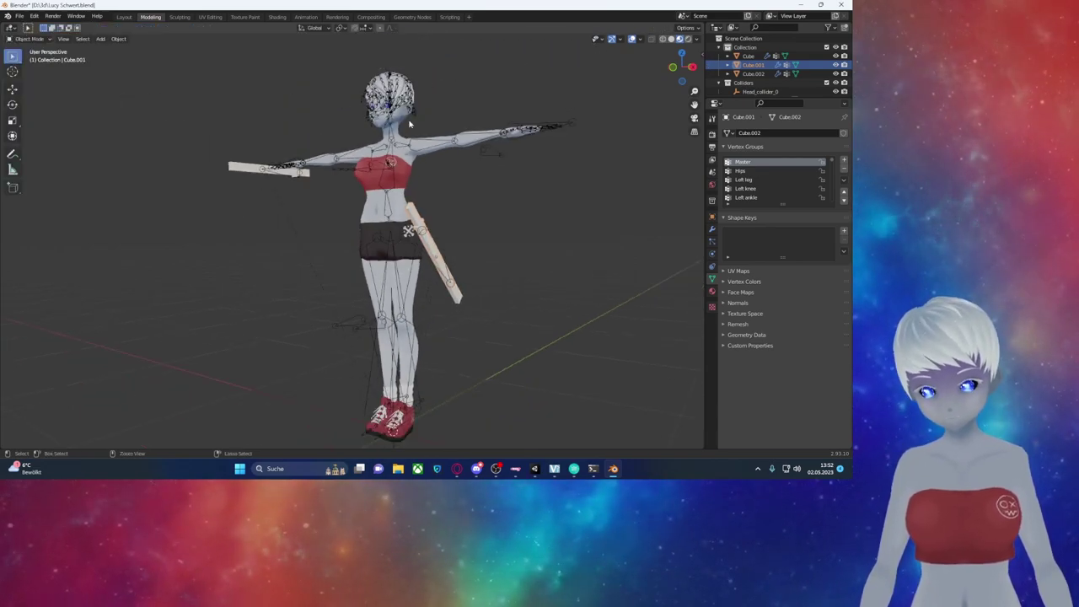
{"action": "middle_click_drag", "start_coordinate": [410, 124], "coordinate": [480, 173]}
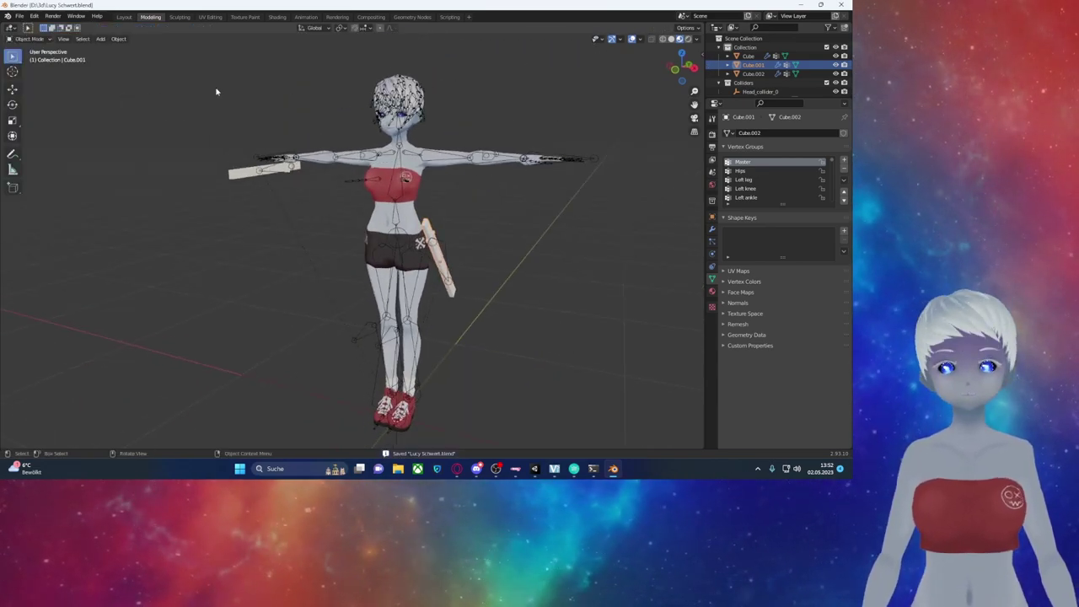
Step: Save the file and put the armature into Pose Mode
{"action": "key", "text": "ctrl+s"}
{"action": "left_click", "coordinate": [34, 39]}
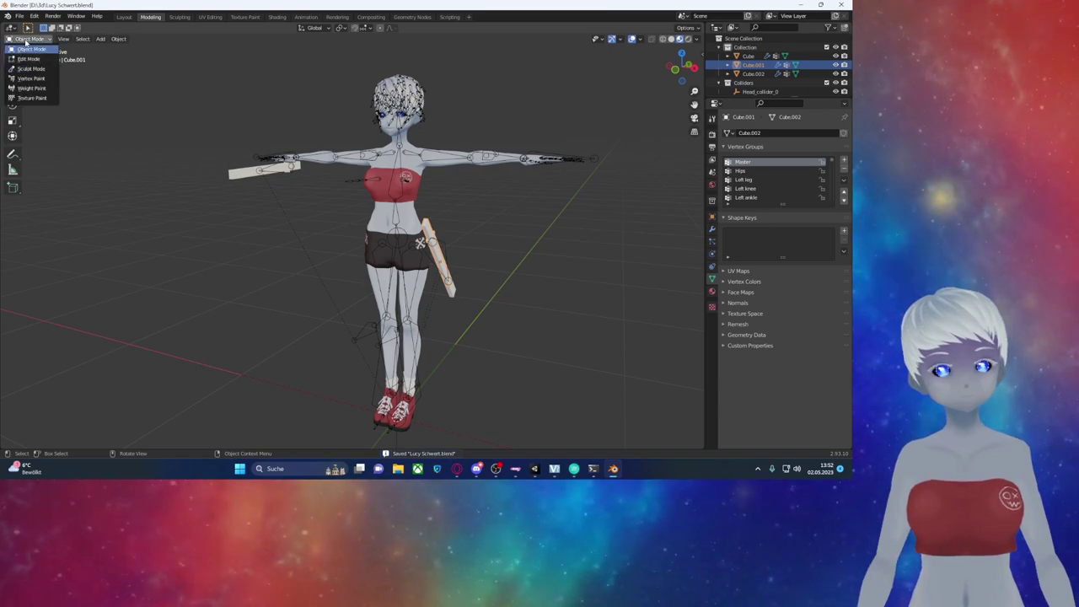
{"action": "left_click", "coordinate": [279, 160]}
{"action": "left_click", "coordinate": [60, 70]}
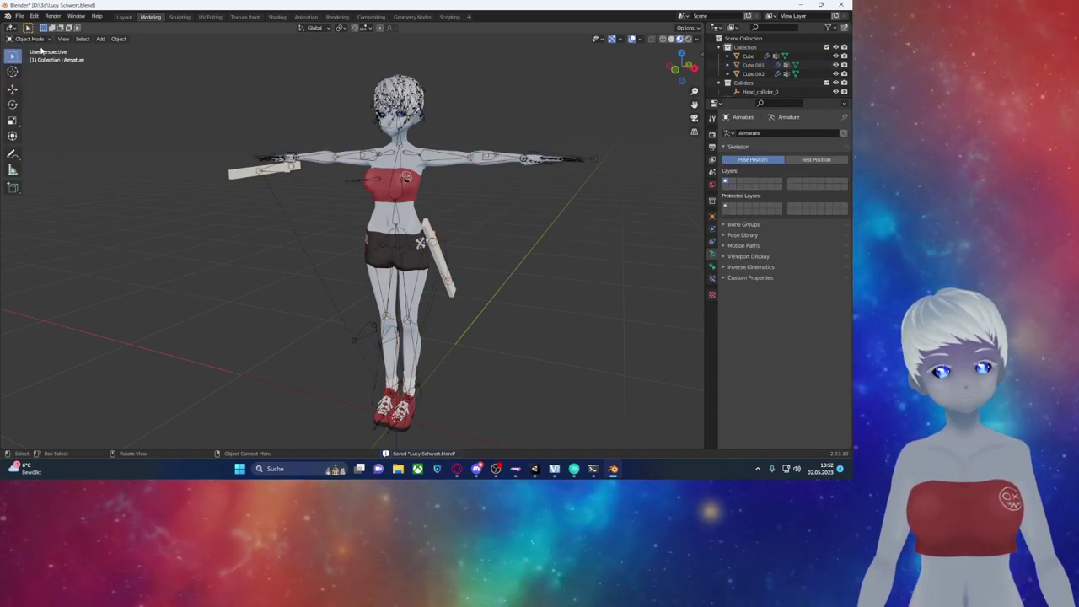
{"action": "left_click", "coordinate": [296, 170]}
{"action": "left_click", "coordinate": [26, 39]}
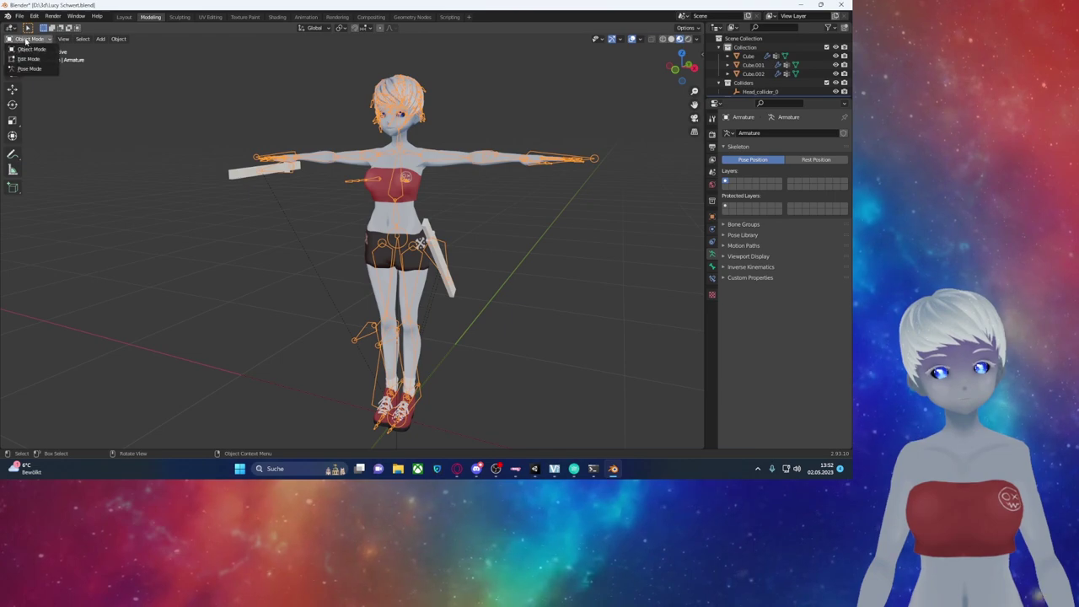
{"action": "left_click", "coordinate": [30, 65]}
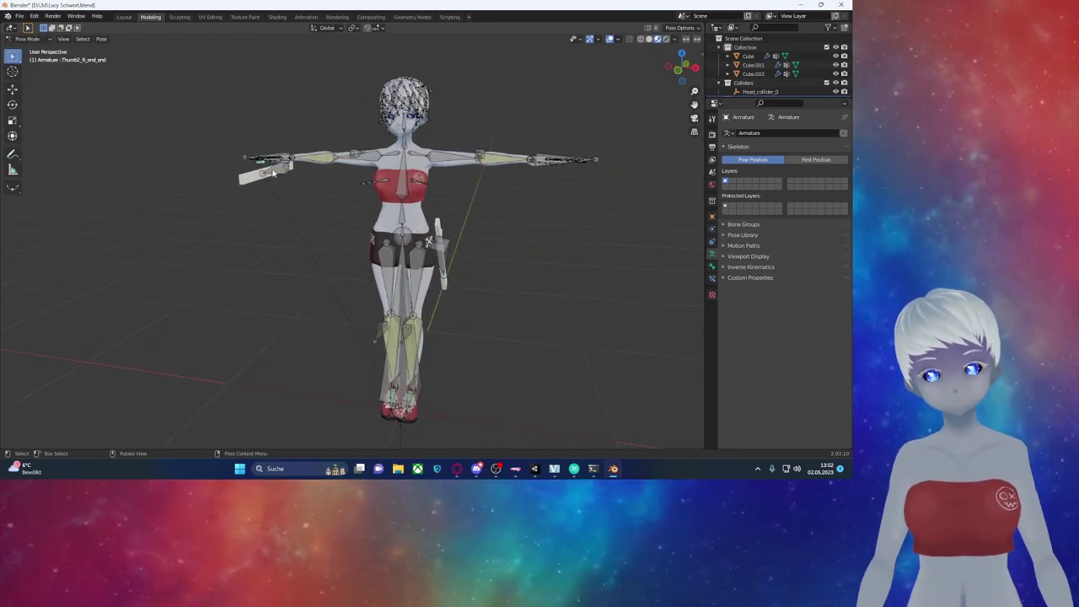
Step: Move the IK Right Hand bone so the right arm and hand sword follow
{"action": "left_click", "coordinate": [13, 87]}
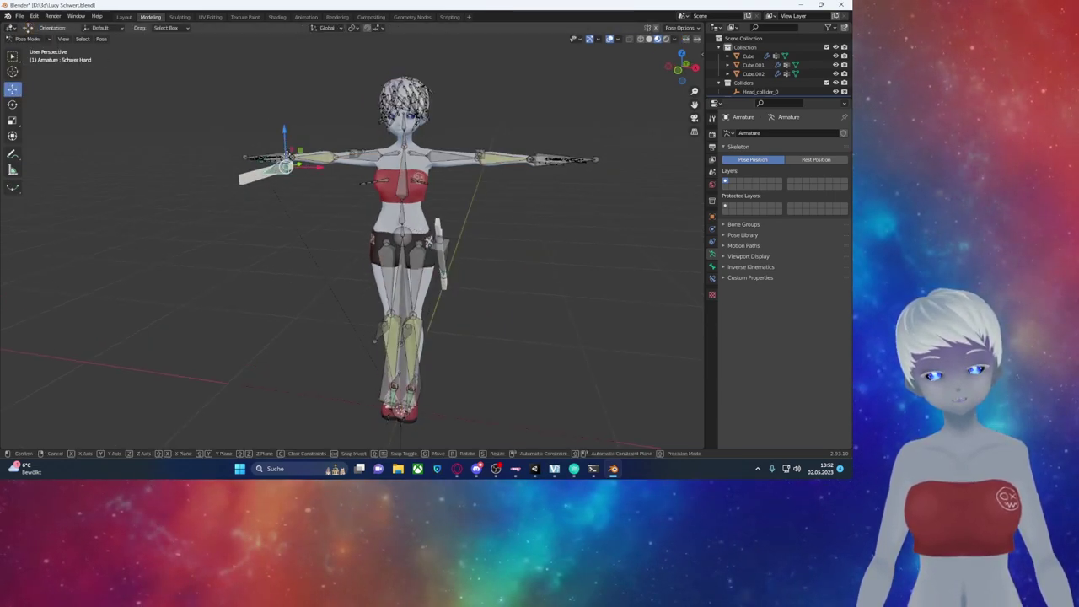
{"action": "right_click", "coordinate": [285, 160]}
{"action": "middle_click_drag", "start_coordinate": [282, 165], "coordinate": [264, 171]}
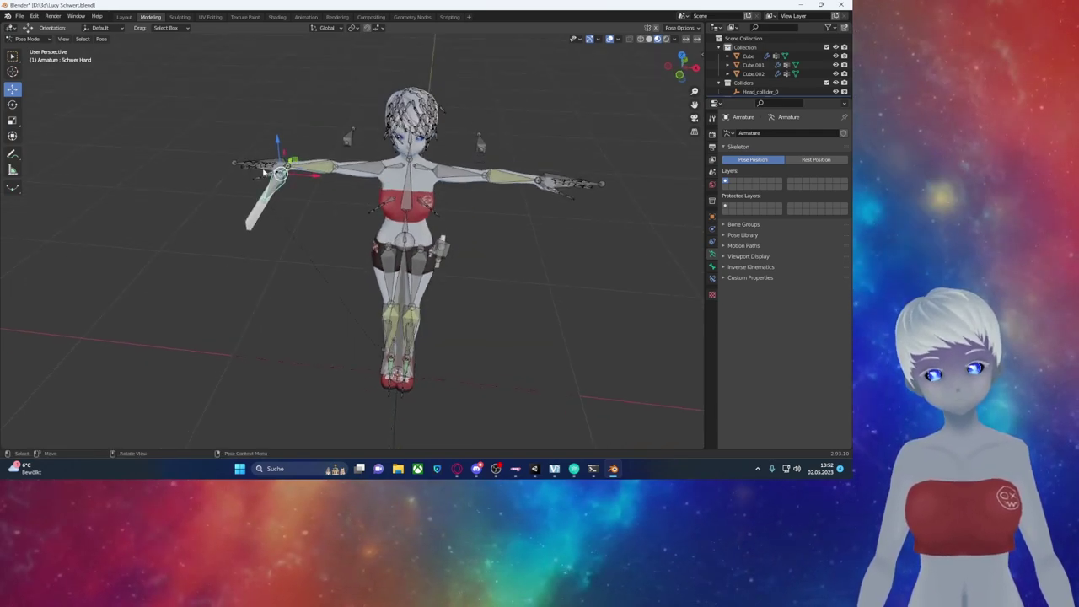
{"action": "left_click", "coordinate": [267, 170]}
{"action": "key", "text": "g"}
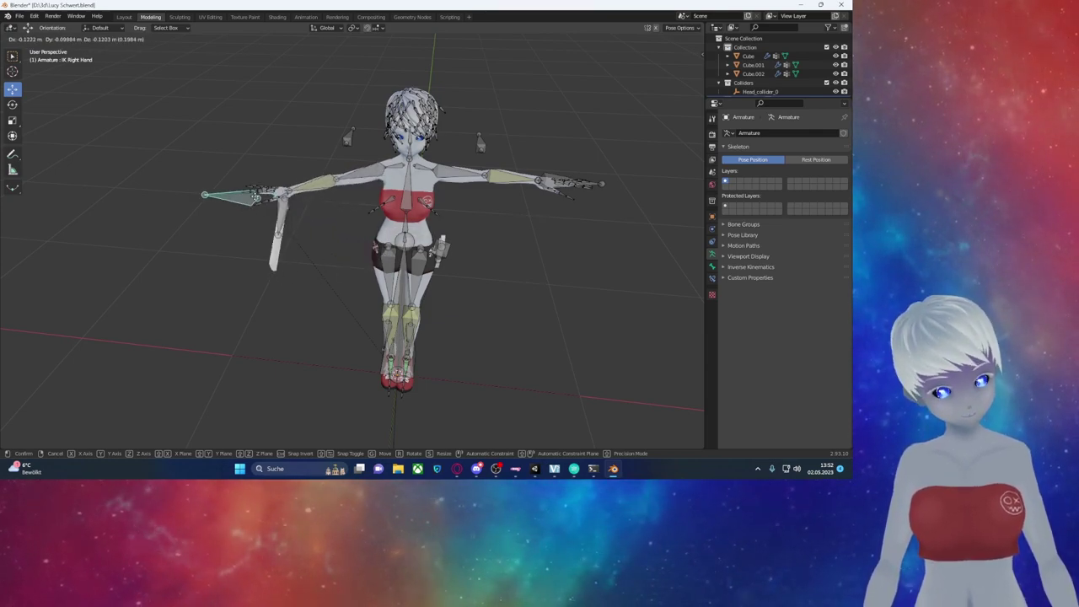
{"action": "left_click", "coordinate": [305, 187]}
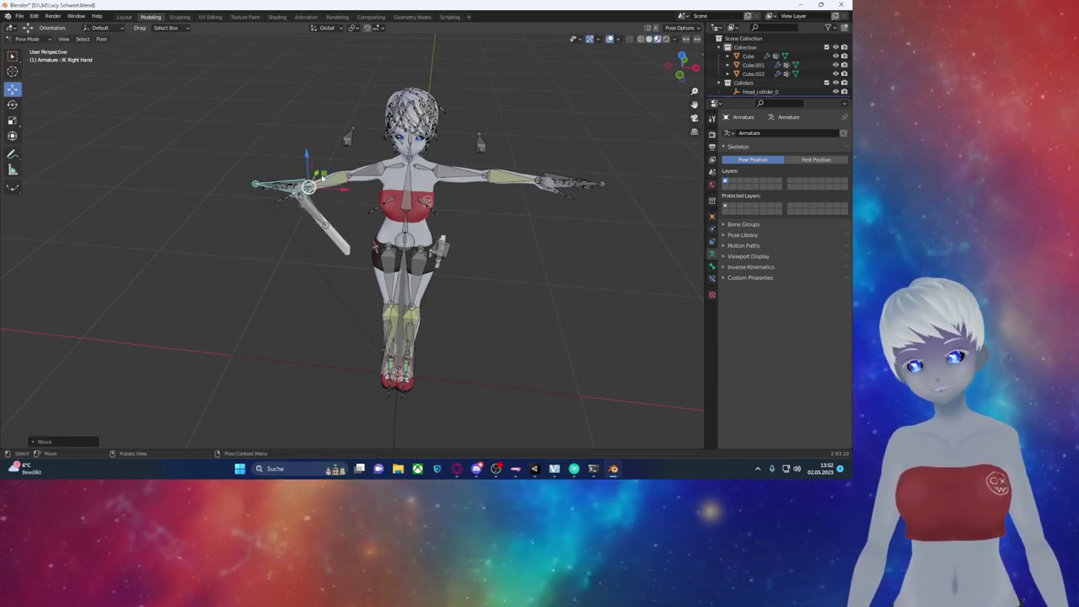
{"action": "scroll", "coordinate": [335, 174], "scroll_direction": "up", "scroll_amount": 2}
{"action": "middle_click_drag", "start_coordinate": [337, 185], "coordinate": [298, 207]}
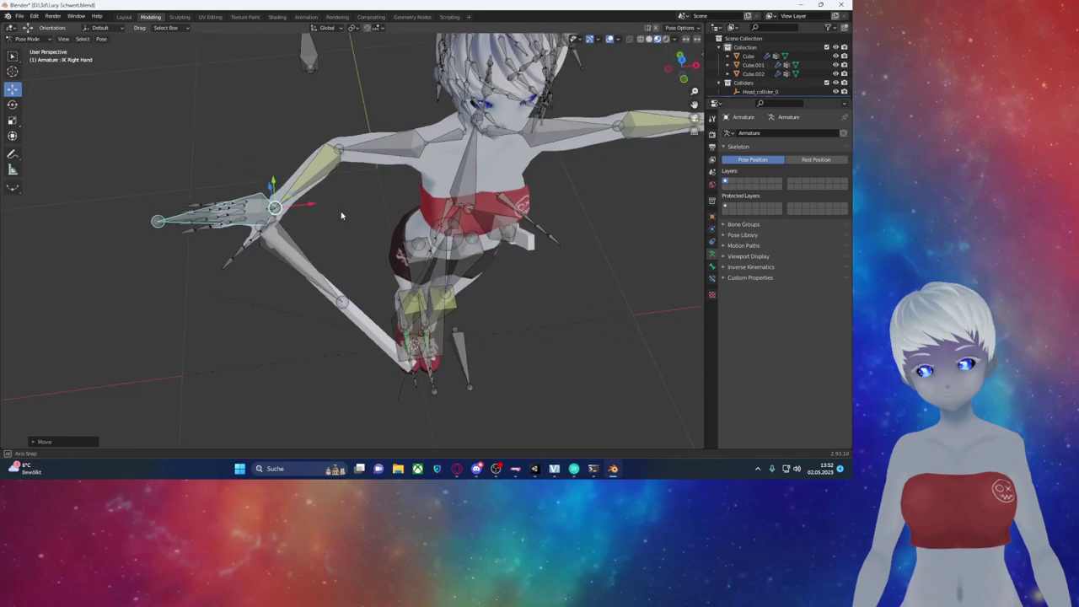
{"action": "key", "text": "r"}
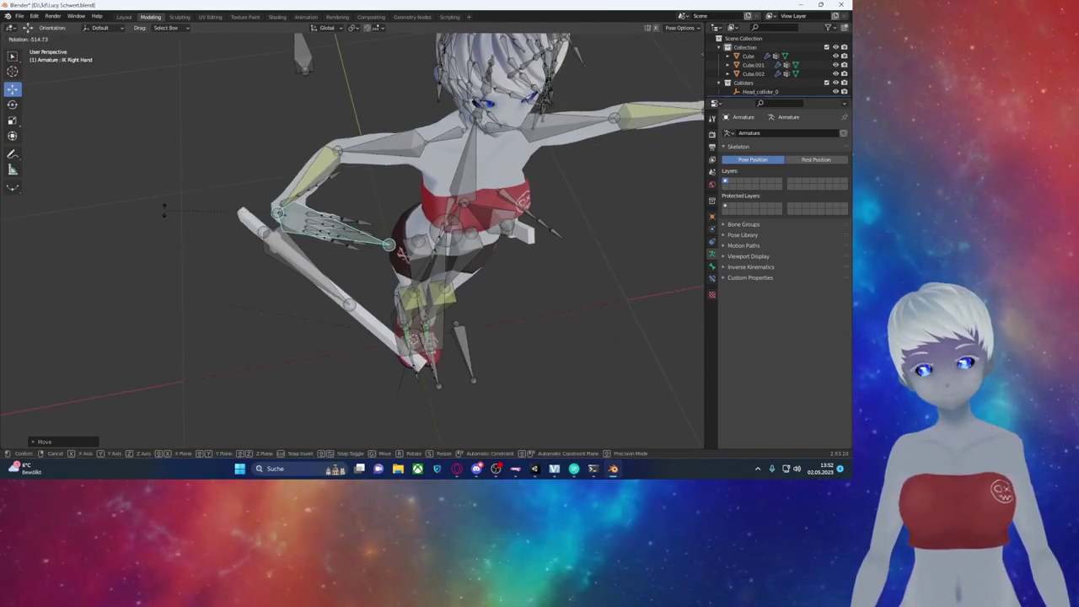
{"action": "key", "text": "Escape"}
{"action": "key", "text": "g"}
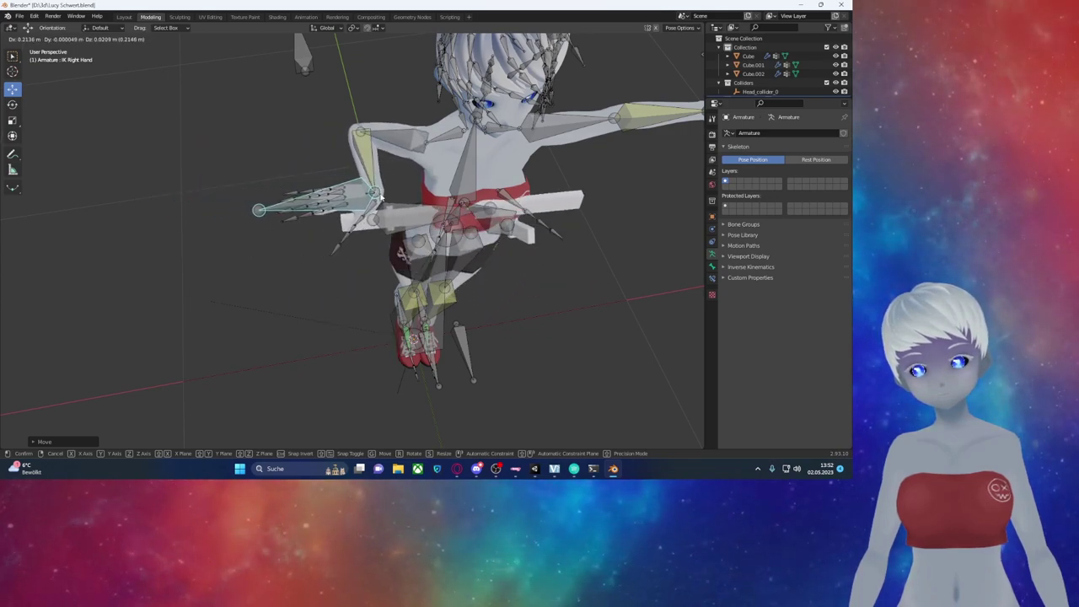
{"action": "left_click", "coordinate": [350, 218]}
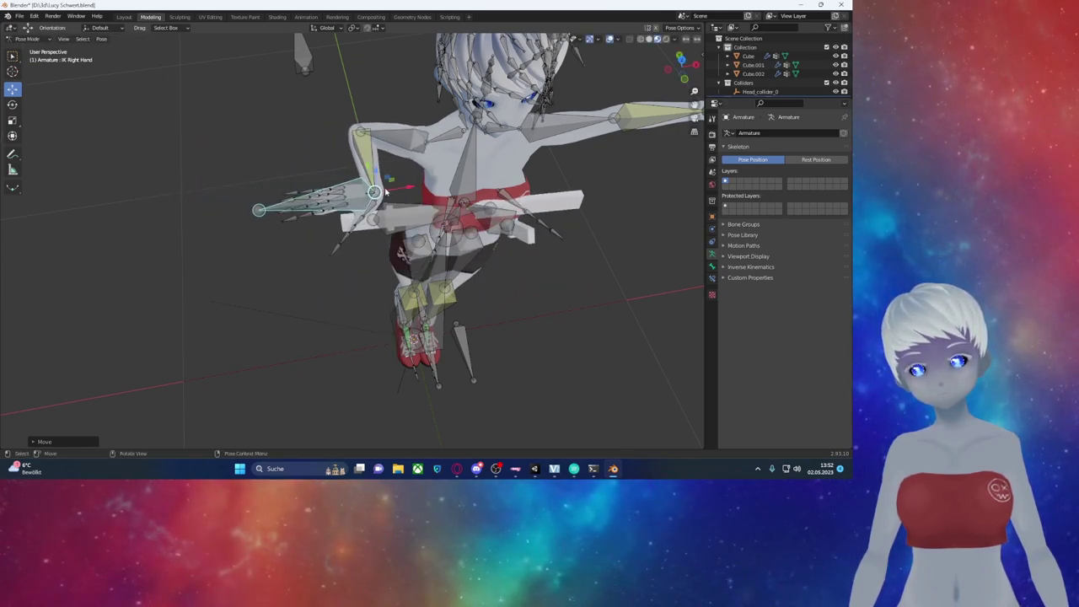
{"action": "key", "text": "g"}
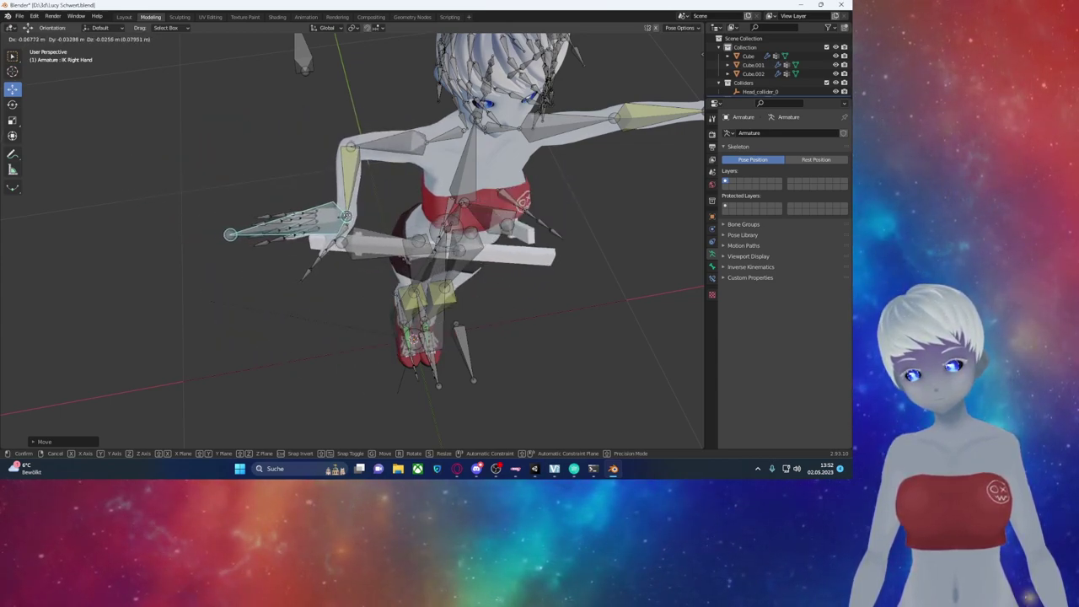
{"action": "right_click", "coordinate": [293, 199]}
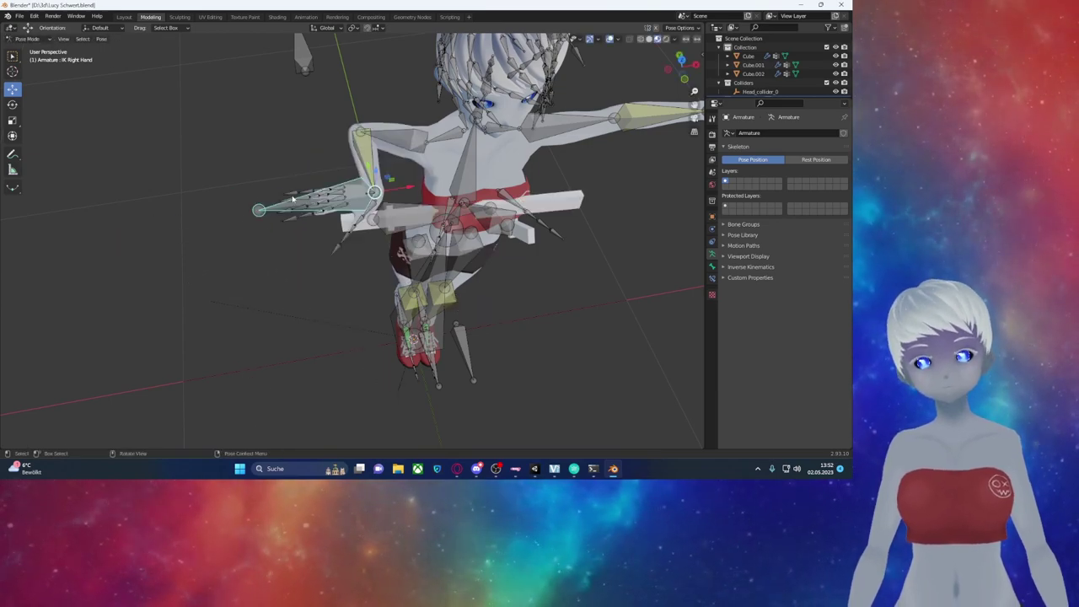
{"action": "key", "text": "ctrl+z"}
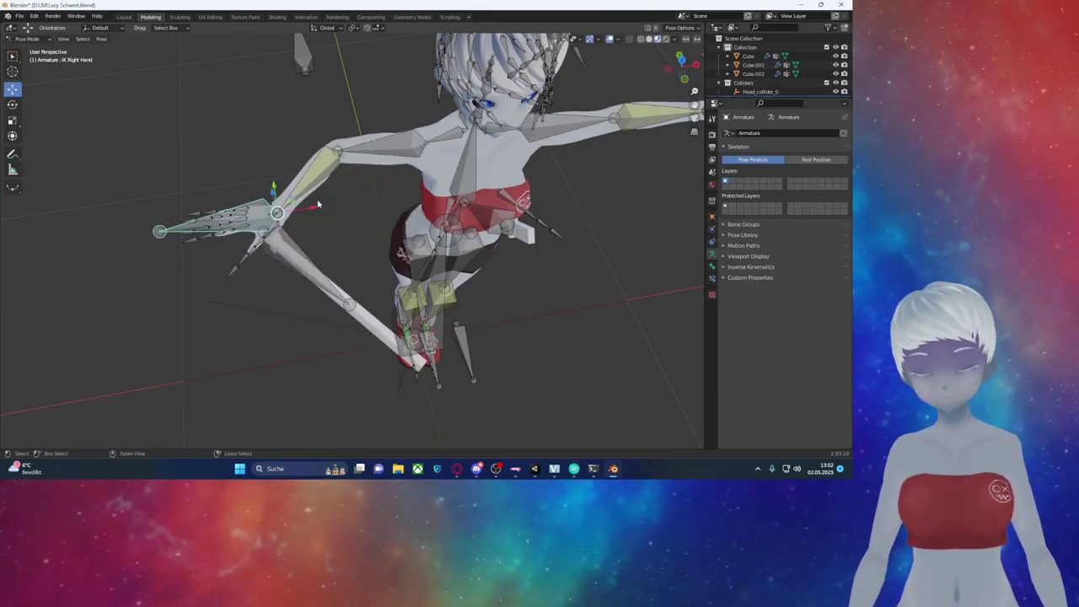
{"action": "key", "text": "ctrl+z"}
{"action": "mouse_move", "coordinate": [274, 205]}
{"action": "middle_mouse_down"}
{"action": "mouse_move", "coordinate": [477, 297]}
{"action": "mouse_move", "coordinate": [471, 278]}
{"action": "middle_mouse_up"}
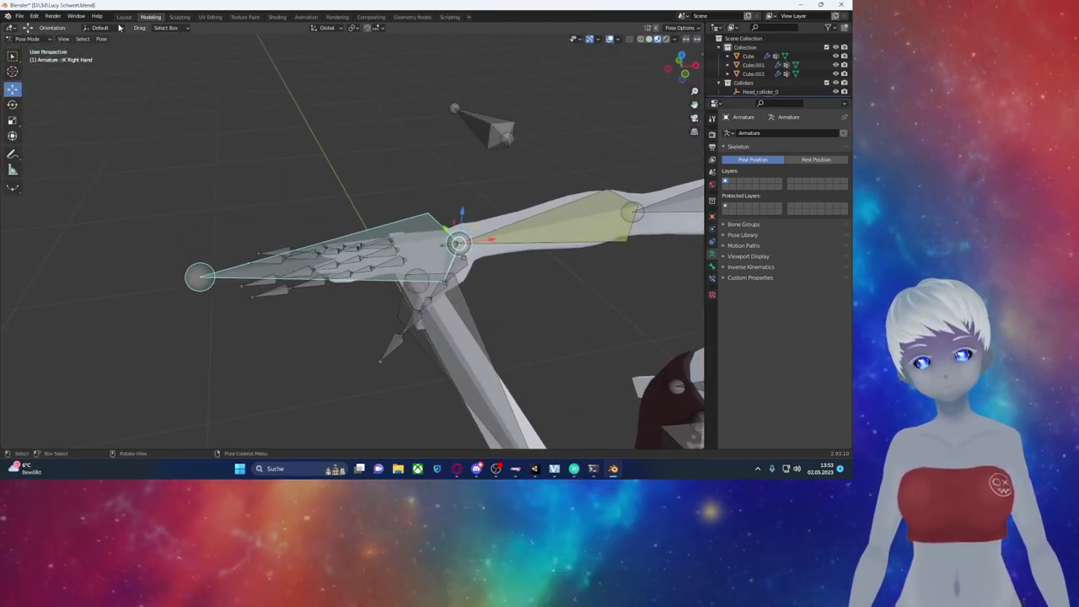
Step: Put the armature into Edit Mode and select the Schwer Hand bone
{"action": "left_click", "coordinate": [48, 50]}
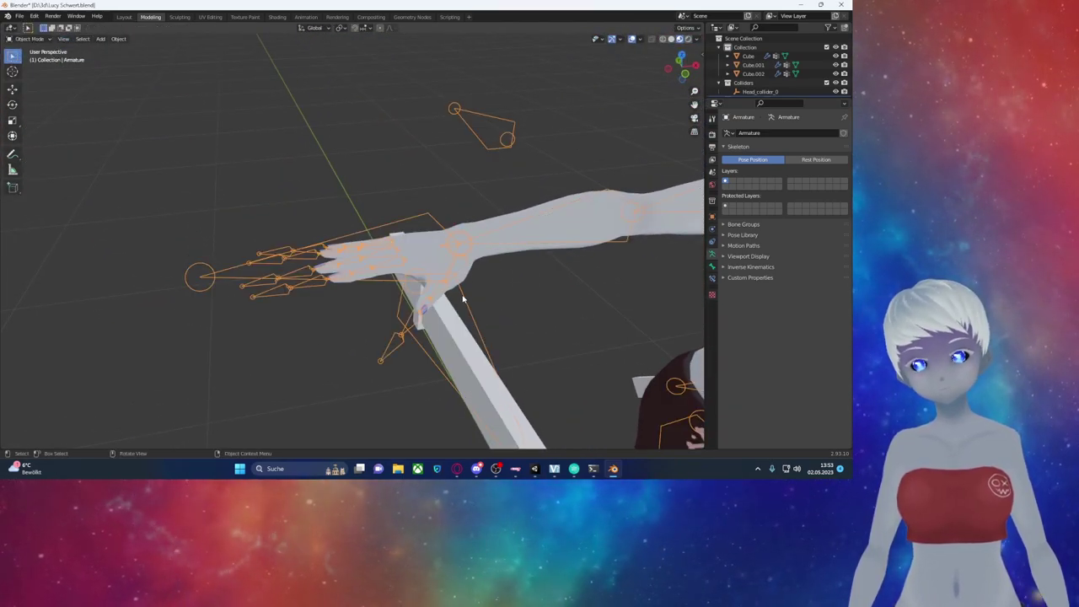
{"action": "left_click", "coordinate": [25, 38]}
{"action": "left_click", "coordinate": [34, 60]}
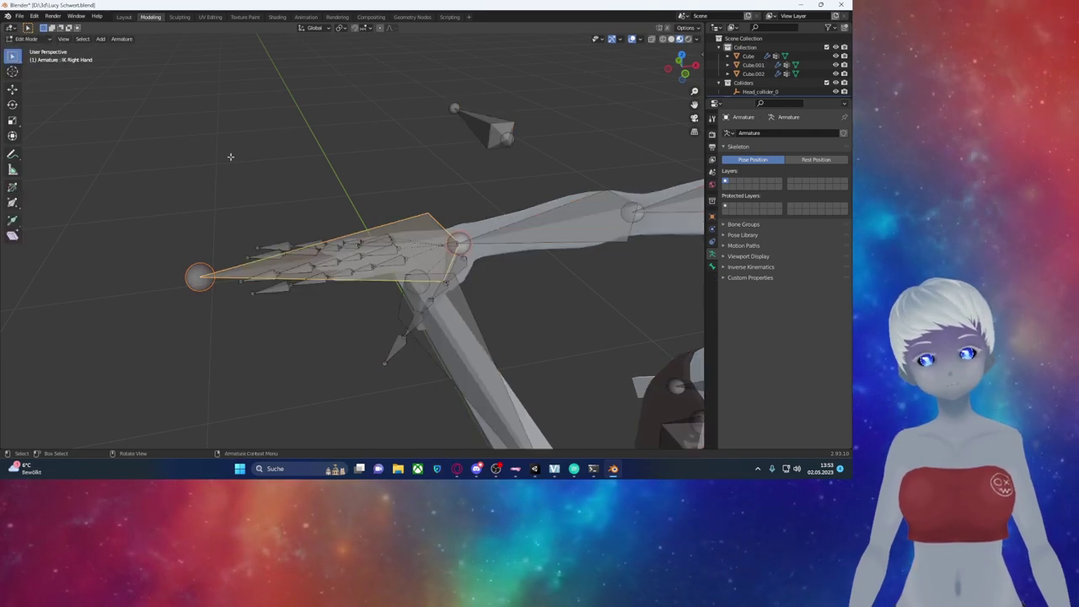
{"action": "left_click", "coordinate": [453, 278]}
{"action": "middle_click_drag", "start_coordinate": [456, 259], "coordinate": [506, 262]}
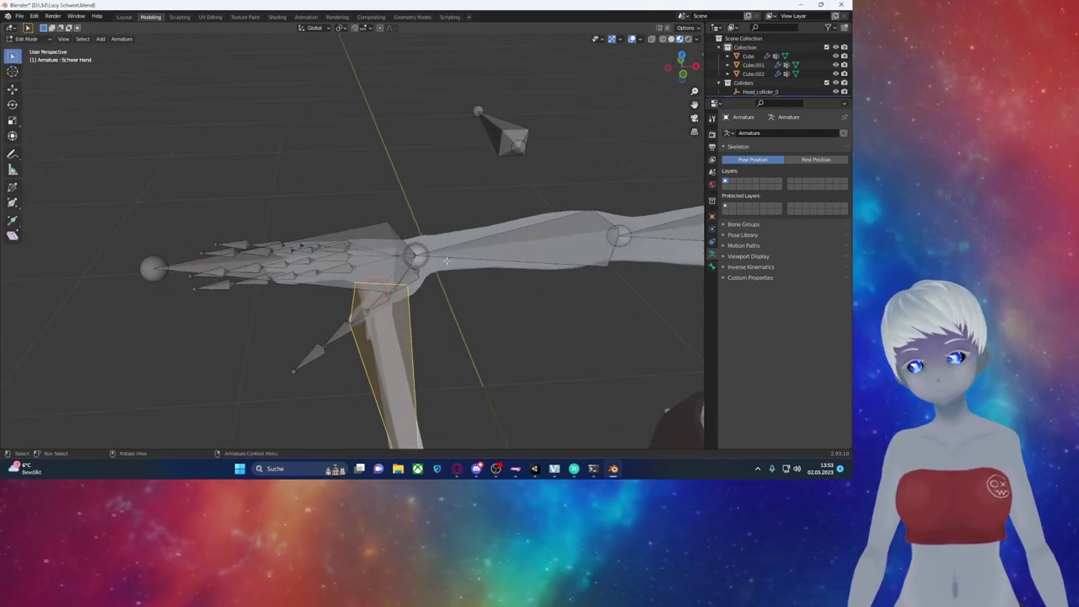
{"action": "left_click", "coordinate": [712, 266]}
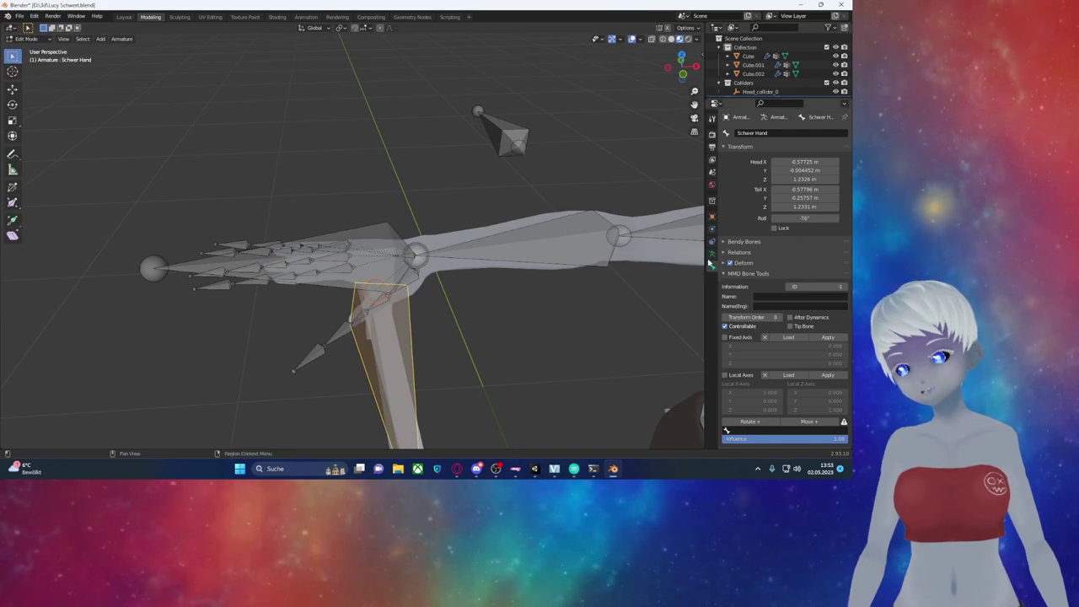
{"action": "scroll", "coordinate": [760, 349], "scroll_direction": "down", "scroll_amount": 1}
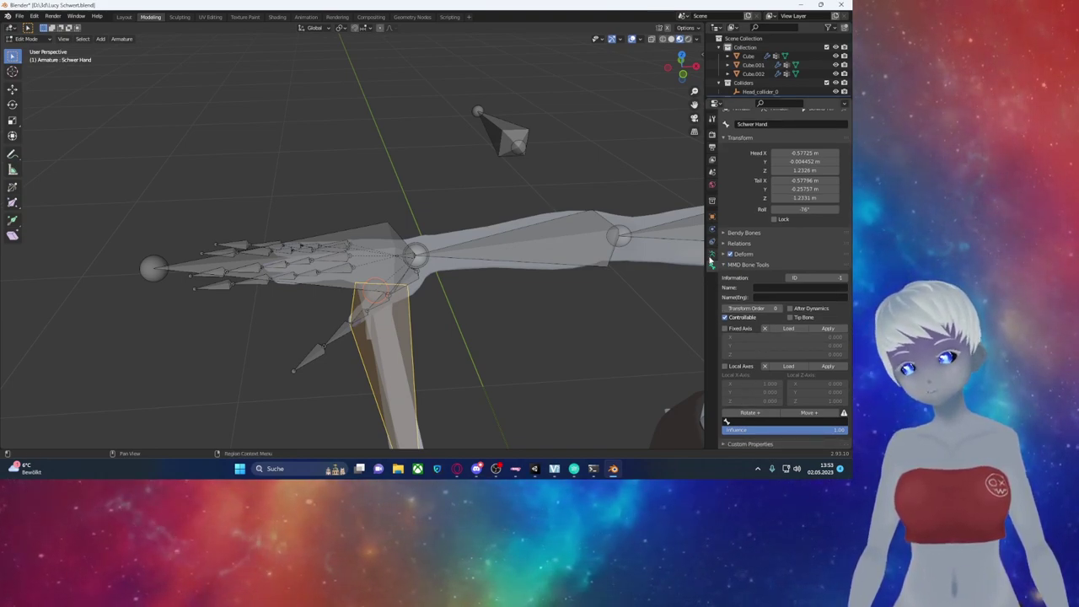
{"action": "left_click", "coordinate": [711, 255]}
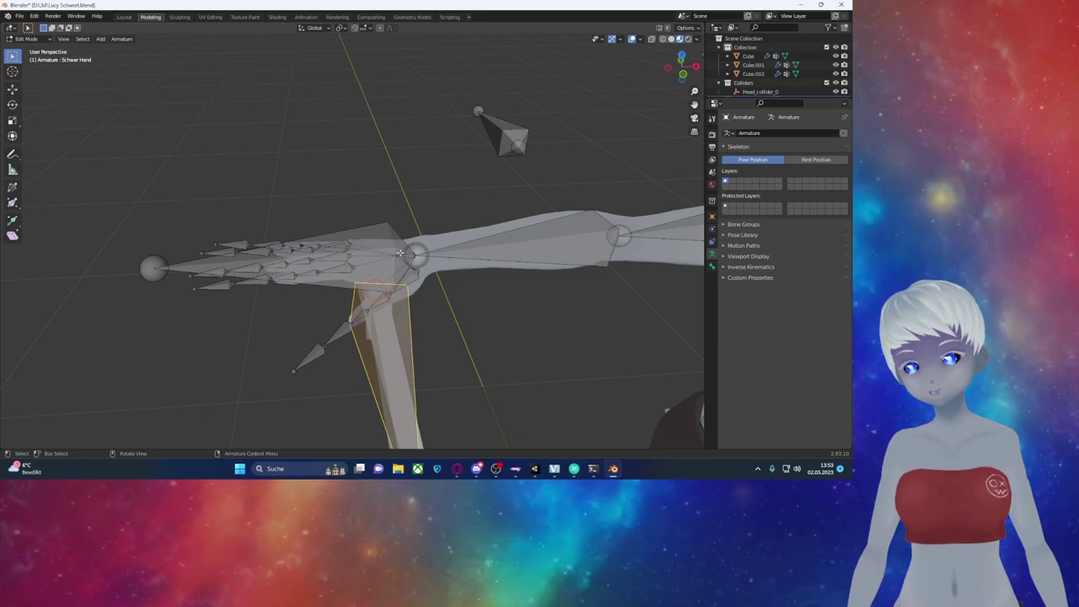
Step: Set the Schwer Hand bone's parent to Right wrist under Bone Relations
{"action": "left_click", "coordinate": [405, 254]}
{"action": "left_click", "coordinate": [403, 332]}
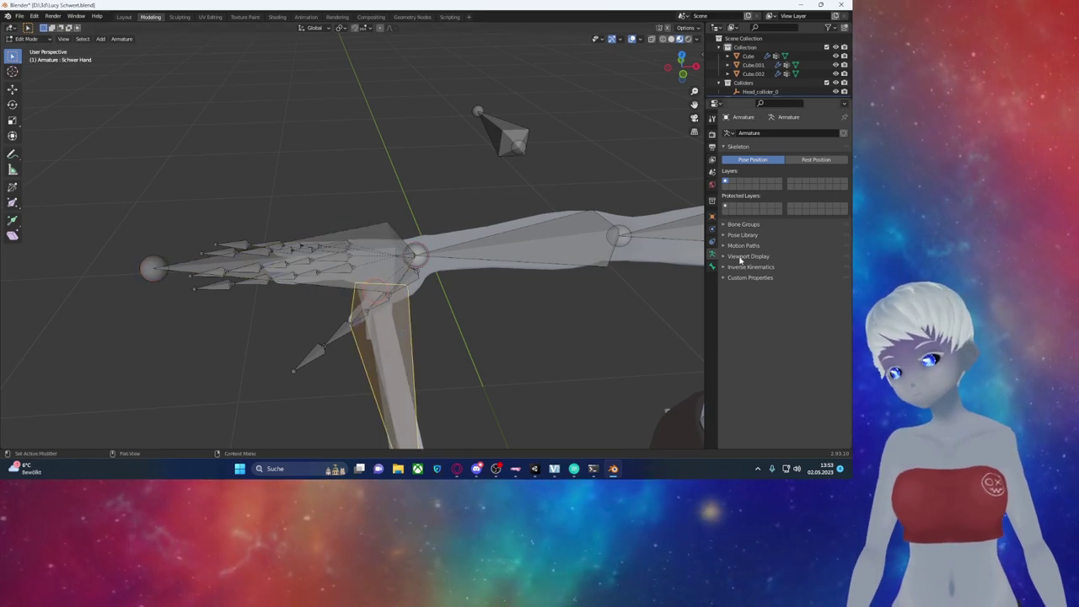
{"action": "left_click", "coordinate": [712, 267]}
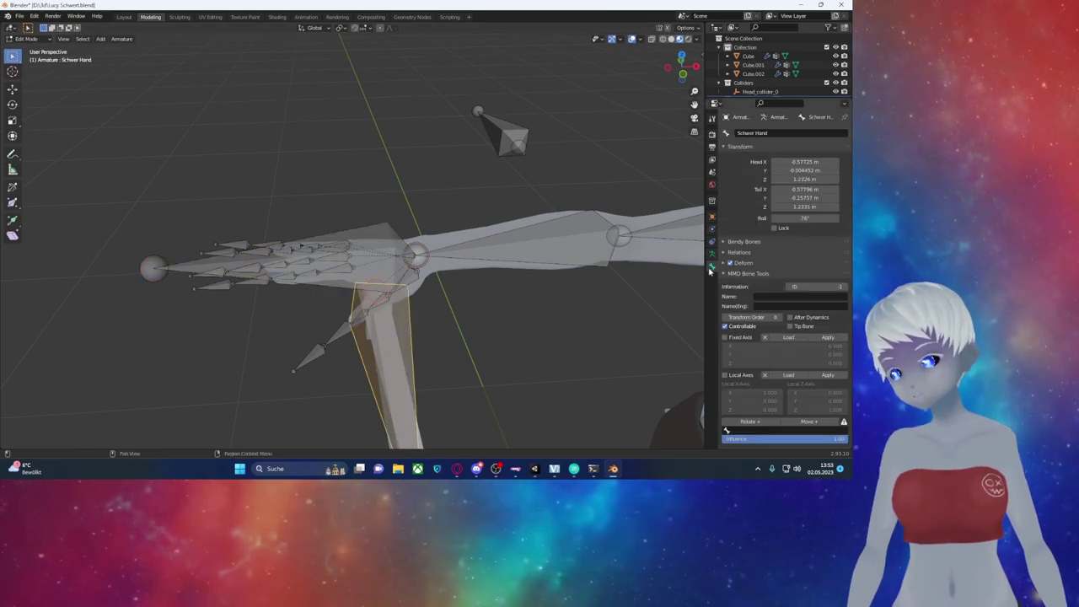
{"action": "left_click", "coordinate": [722, 253]}
{"action": "left_click", "coordinate": [723, 253]}
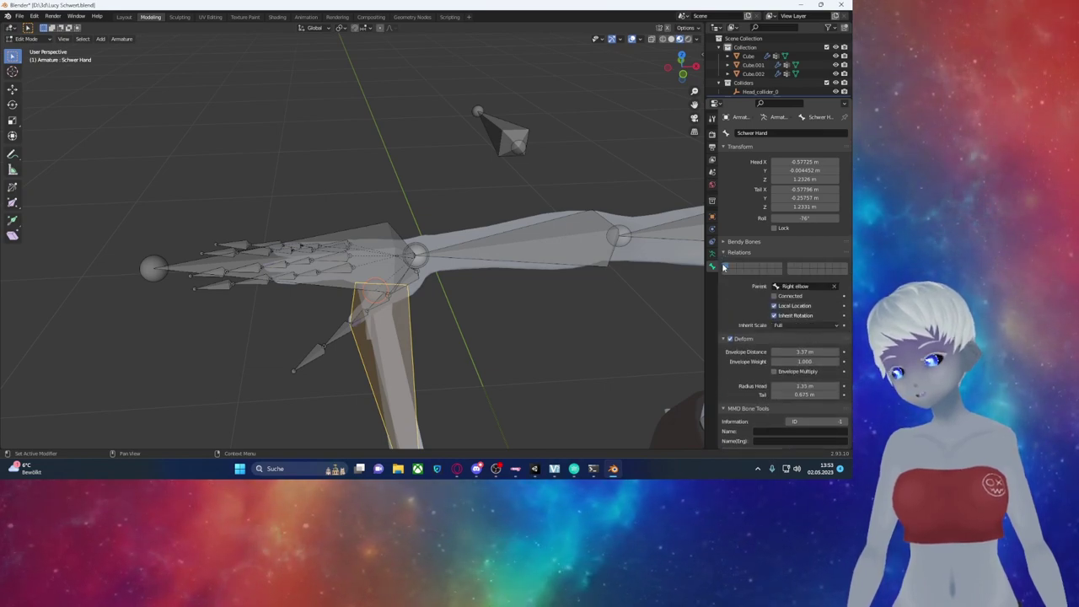
{"action": "left_click", "coordinate": [811, 287]}
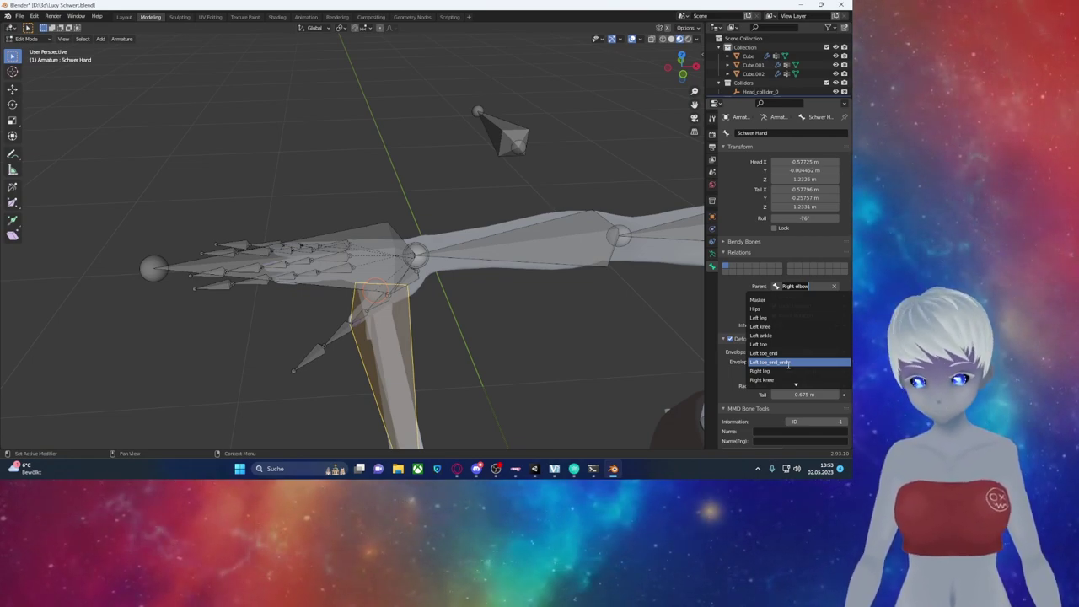
{"action": "type", "text": "right"}
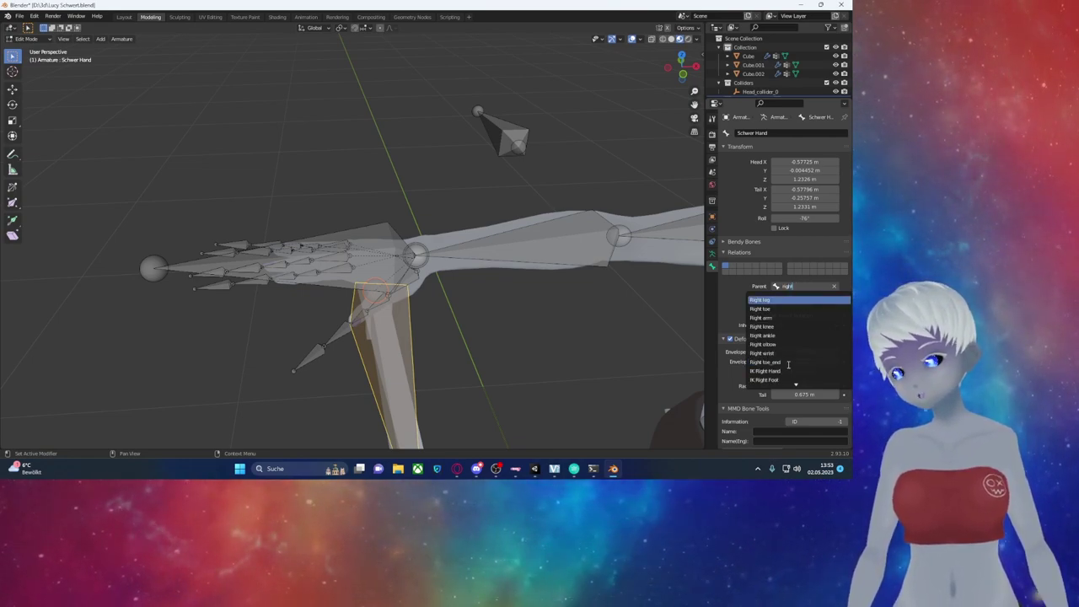
{"action": "type", "text": " han"}
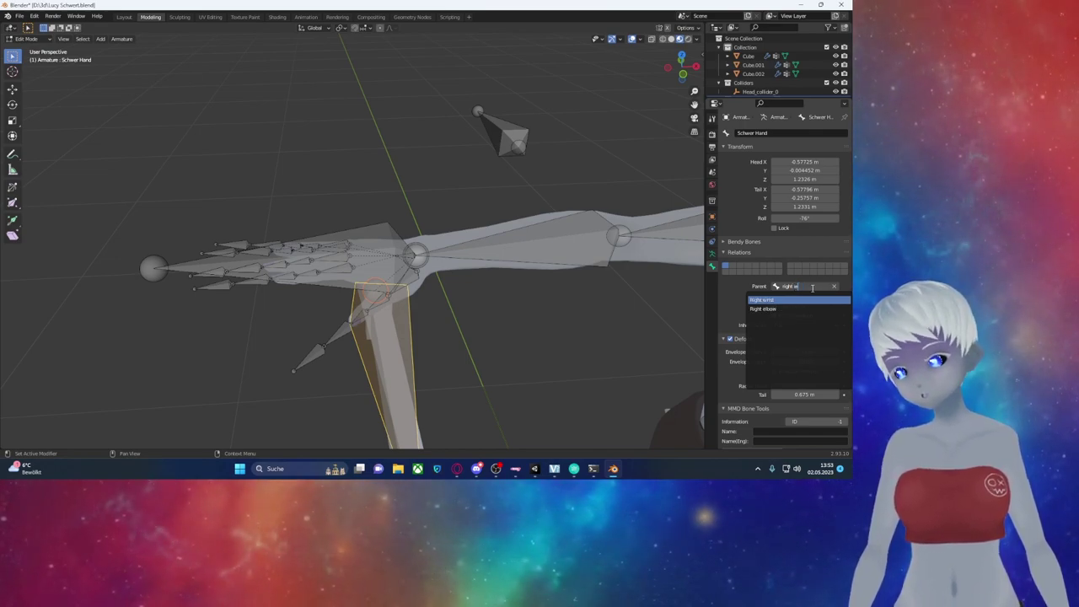
{"action": "left_click", "coordinate": [791, 299]}
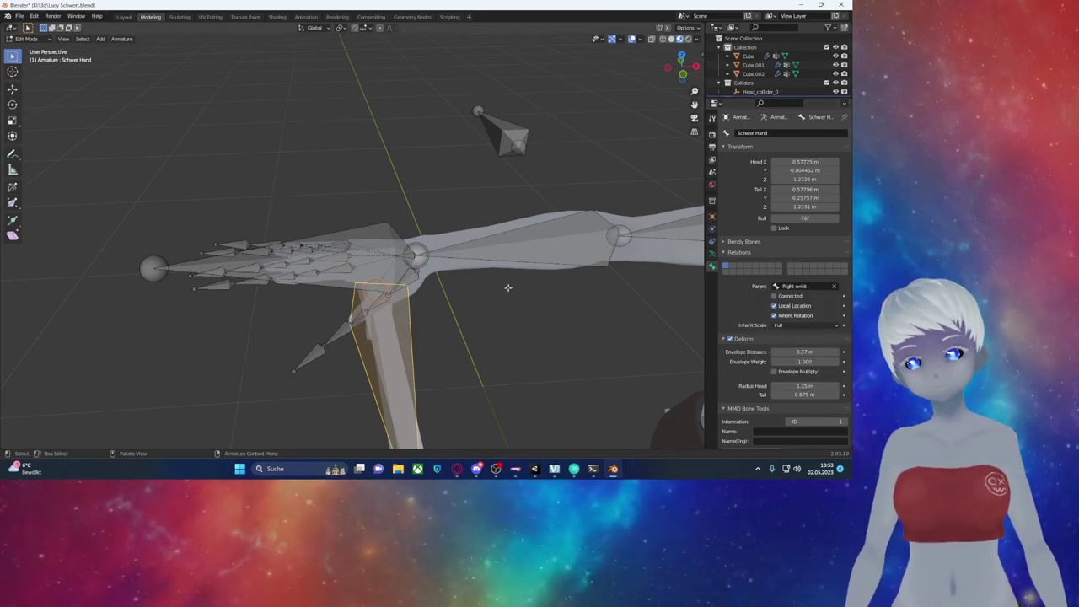
{"action": "scroll", "coordinate": [431, 289], "scroll_direction": "down", "scroll_amount": 5}
{"action": "scroll", "coordinate": [431, 289], "scroll_direction": "down", "scroll_amount": 2}
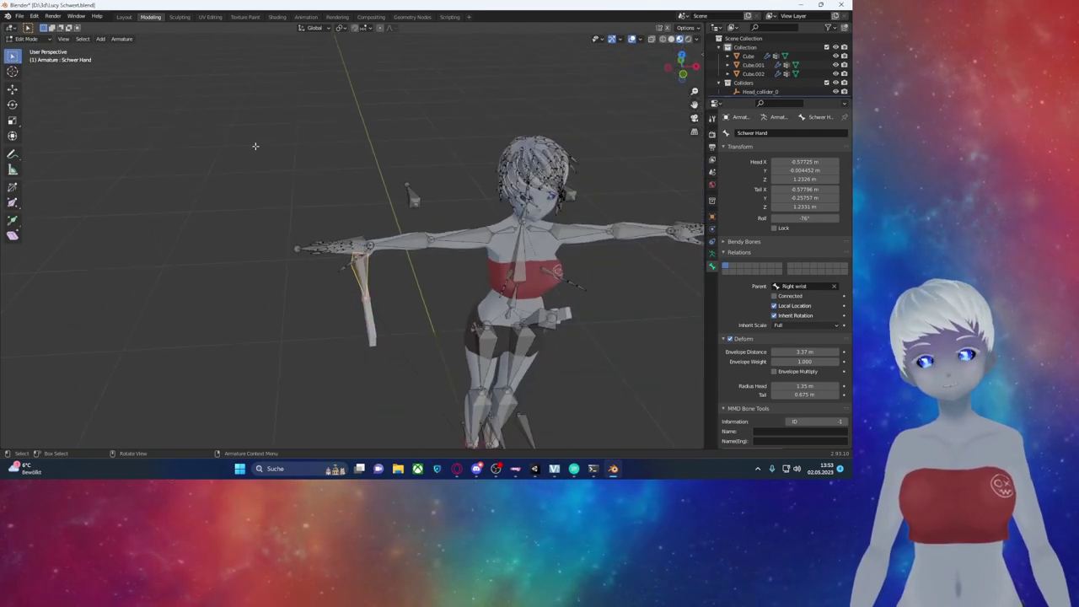
Step: Enter Pose Mode, test-move the IK Right Hand bone, then reset it to rest position
{"action": "left_click", "coordinate": [26, 49]}
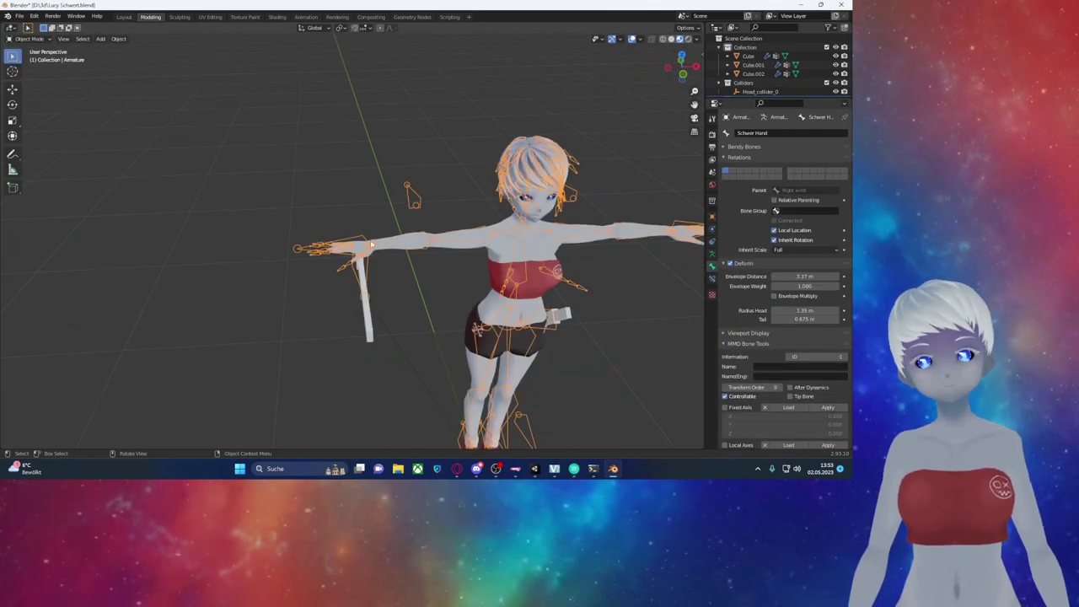
{"action": "left_click", "coordinate": [30, 39]}
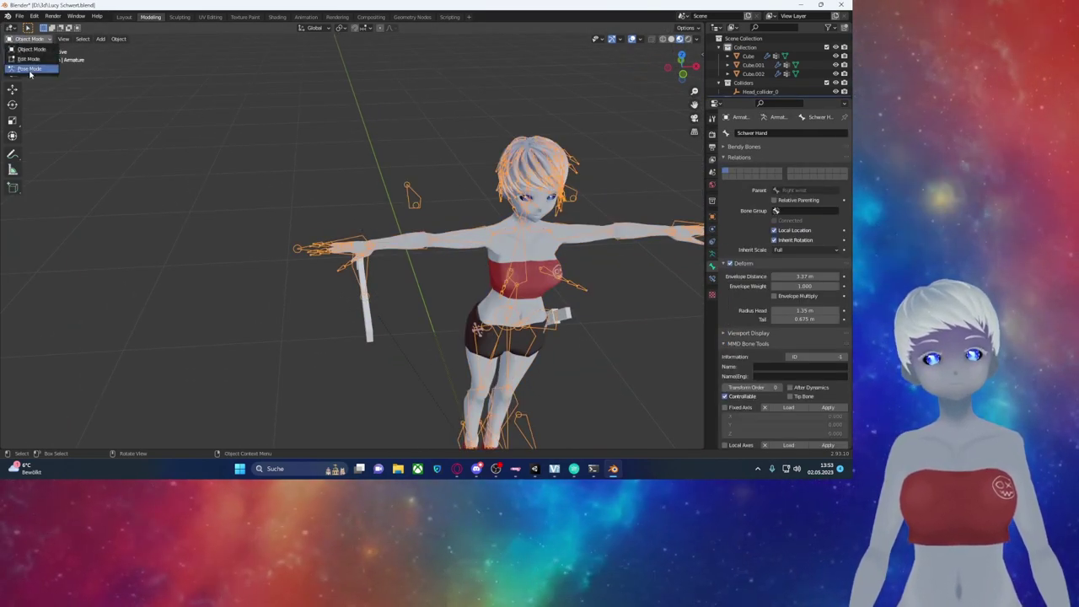
{"action": "left_click", "coordinate": [30, 69]}
{"action": "left_click", "coordinate": [366, 245]}
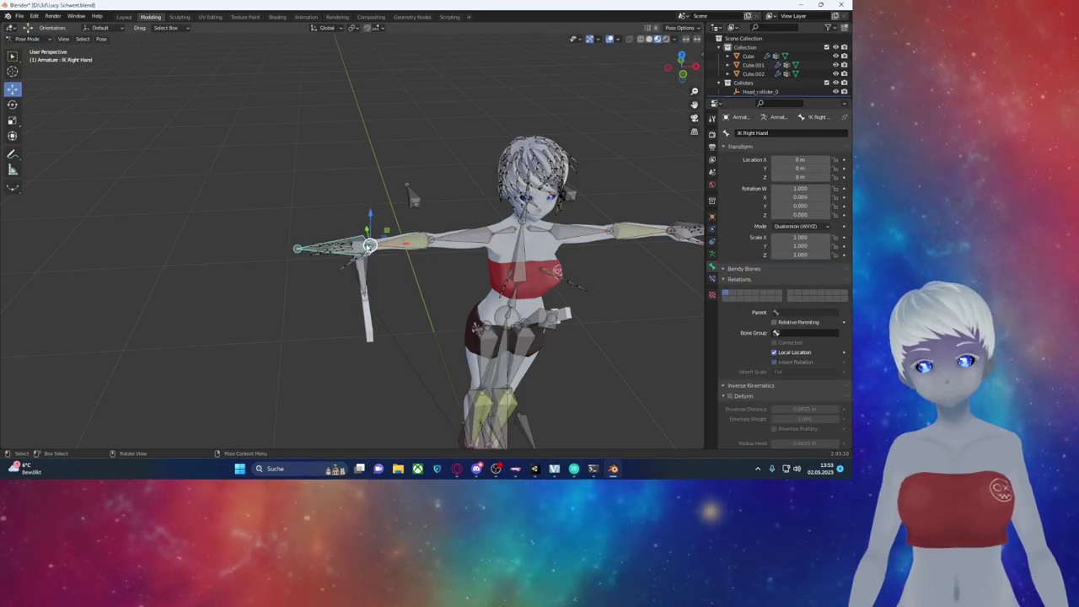
{"action": "key", "text": "g"}
{"action": "left_click", "coordinate": [380, 256]}
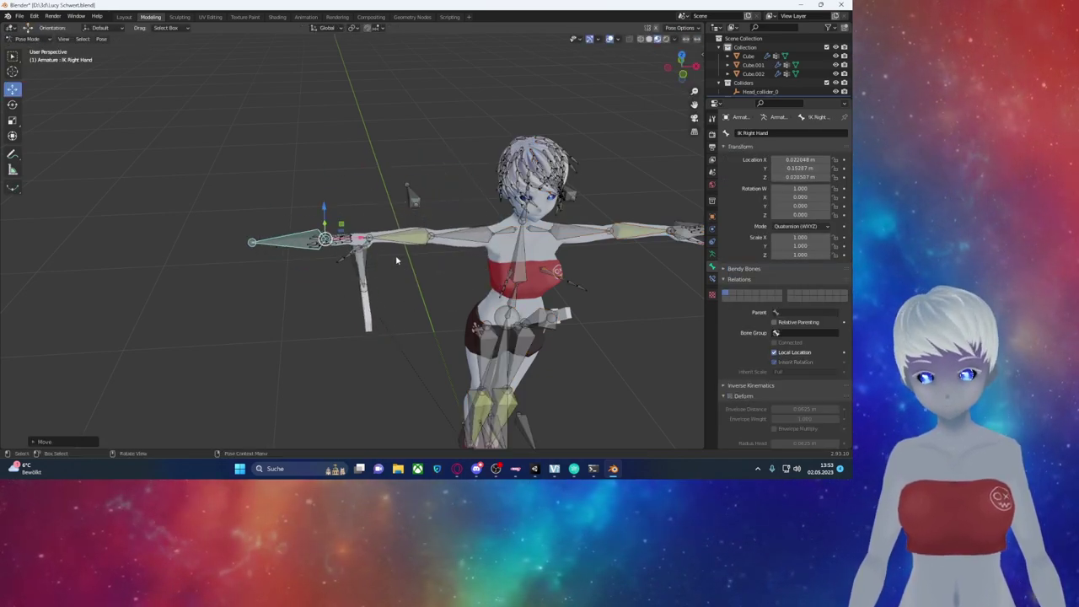
{"action": "key", "text": "ctrl+z"}
{"action": "key", "text": "ctrl+shift+z"}
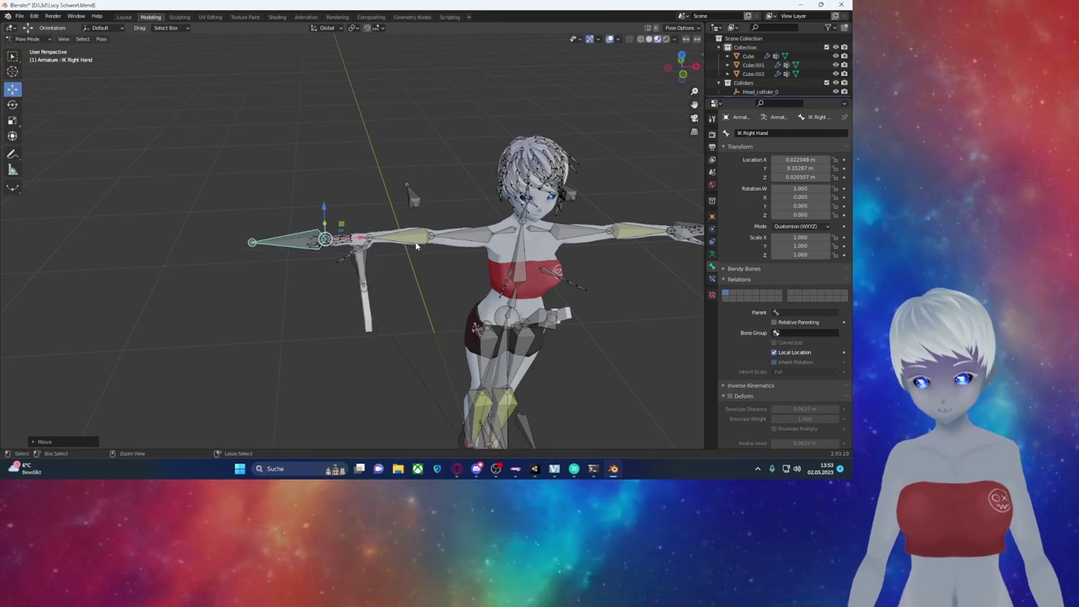
{"action": "key", "text": "alt+g"}
Step: Test-rotate the Hips bone, then clear its rotation with Alt+R so the character stands upright
{"action": "middle_click_drag", "start_coordinate": [550, 256], "coordinate": [333, 280]}
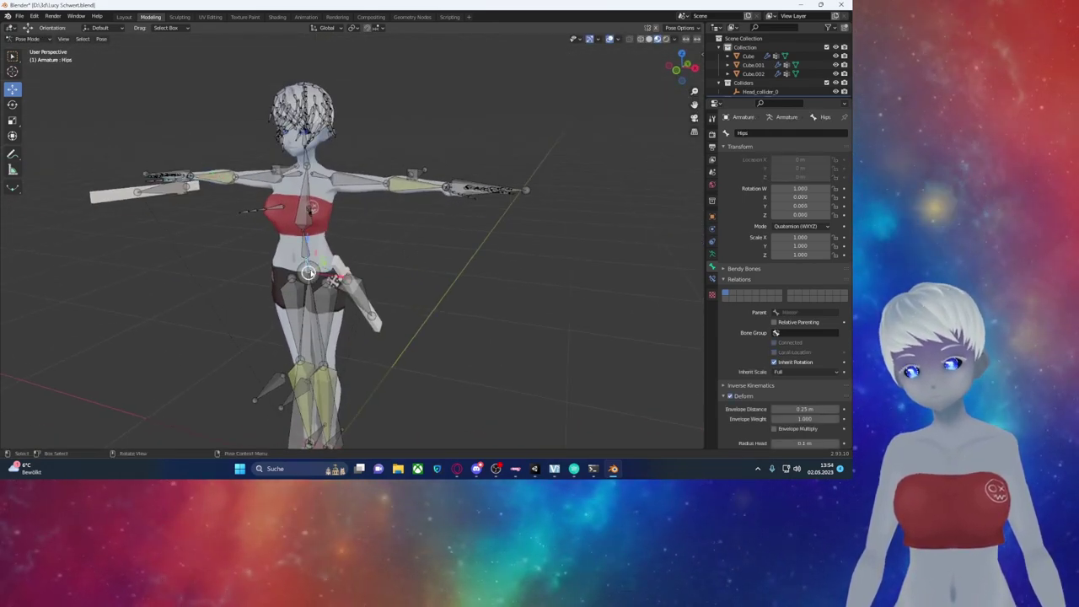
{"action": "left_click", "coordinate": [309, 278]}
{"action": "key", "text": "r"}
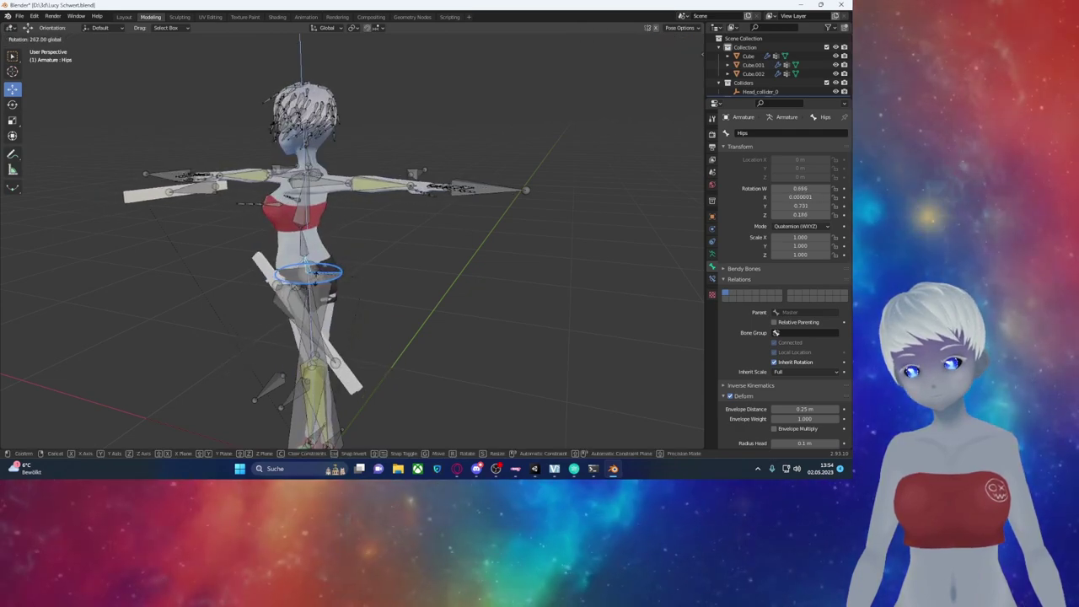
{"action": "left_click", "coordinate": [357, 277]}
{"action": "key", "text": "alt+r"}
{"action": "middle_click_drag", "start_coordinate": [357, 275], "coordinate": [354, 260]}
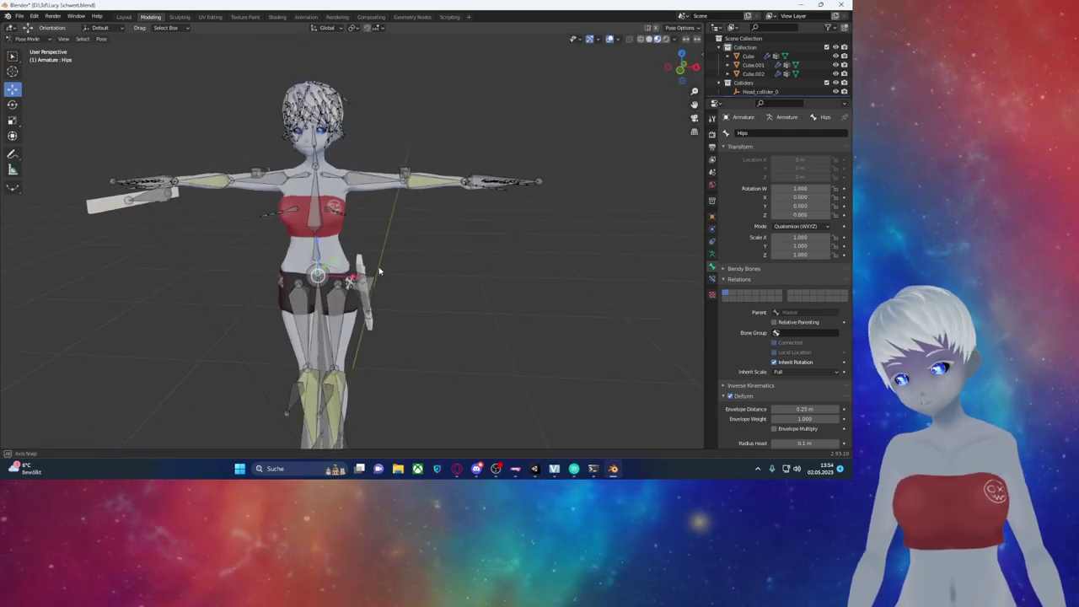
{"action": "scroll", "coordinate": [353, 254], "scroll_direction": "up", "scroll_amount": 2}
Step: Select the Master bone and switch the armature into Edit Mode
{"action": "left_click", "coordinate": [314, 332]}
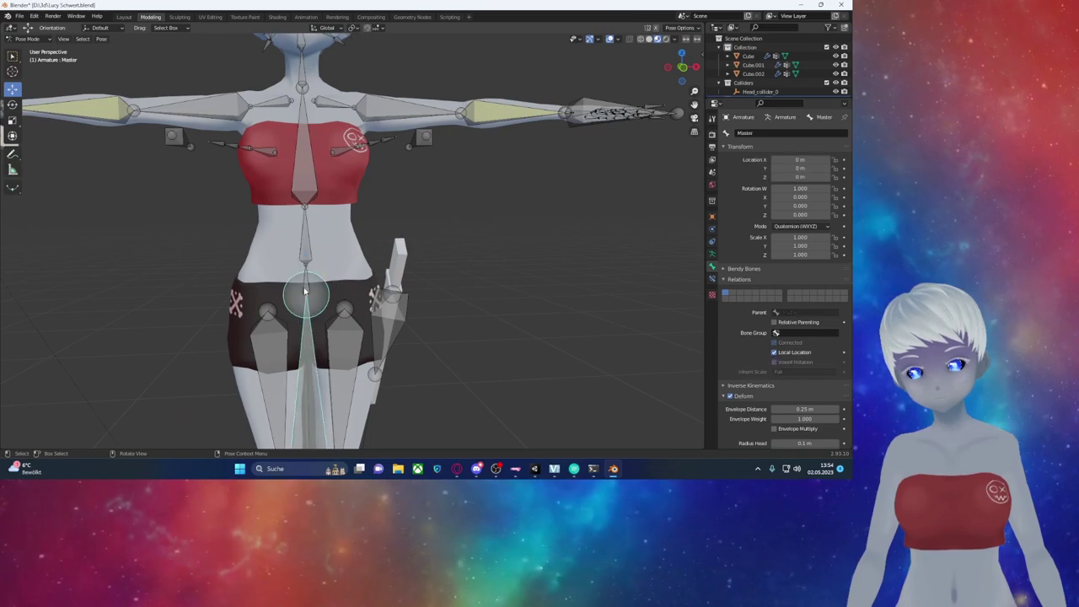
{"action": "scroll", "coordinate": [90, 142], "scroll_direction": "down", "scroll_amount": 2}
{"action": "scroll", "coordinate": [91, 142], "scroll_direction": "down", "scroll_amount": 2}
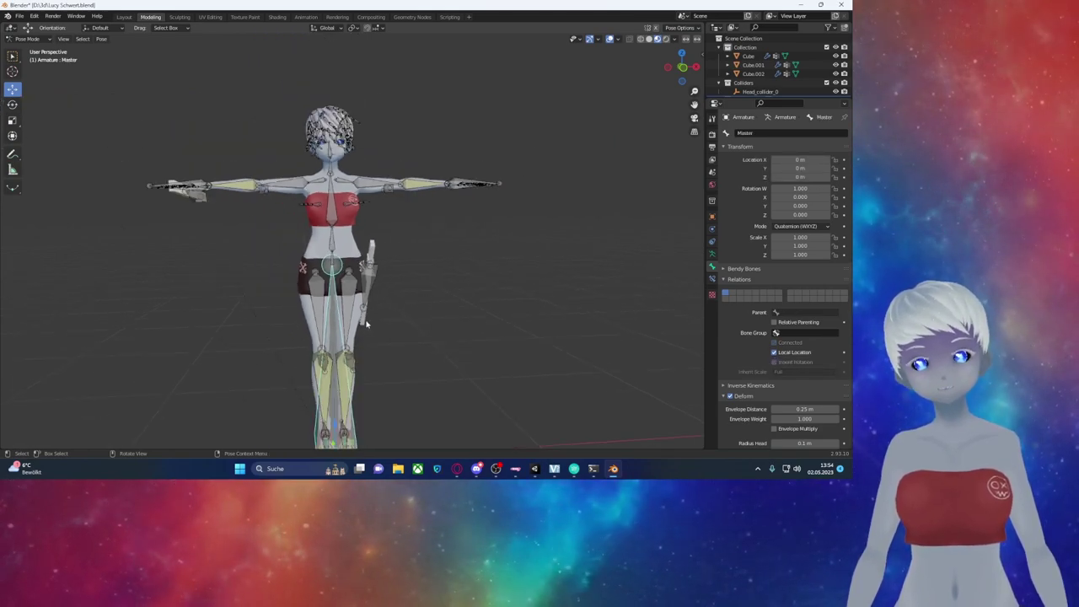
{"action": "scroll", "coordinate": [331, 270], "scroll_direction": "down", "scroll_amount": 1}
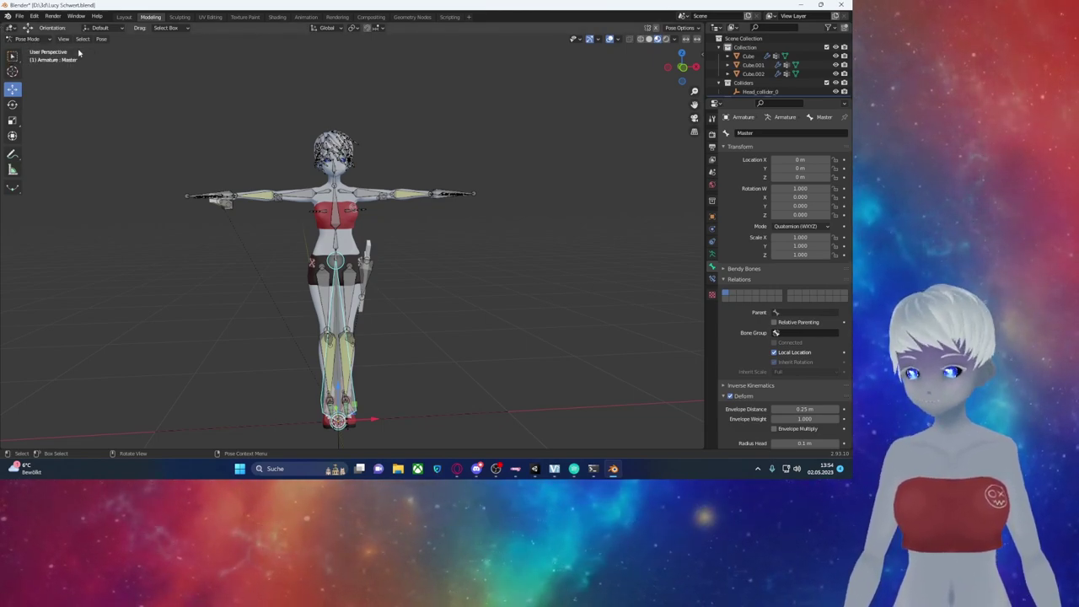
{"action": "scroll", "coordinate": [366, 195], "scroll_direction": "up", "scroll_amount": 2}
{"action": "scroll", "coordinate": [366, 196], "scroll_direction": "up", "scroll_amount": 1}
{"action": "scroll", "coordinate": [366, 196], "scroll_direction": "down", "scroll_amount": 2}
{"action": "scroll", "coordinate": [366, 195], "scroll_direction": "down", "scroll_amount": 1}
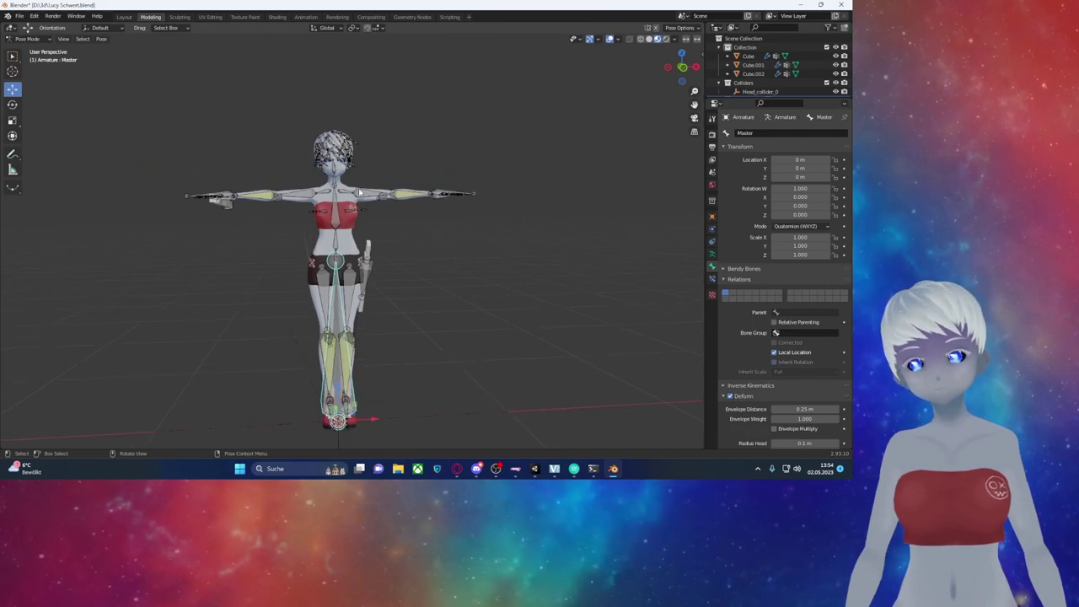
{"action": "left_click", "coordinate": [25, 39]}
{"action": "left_click", "coordinate": [37, 59]}
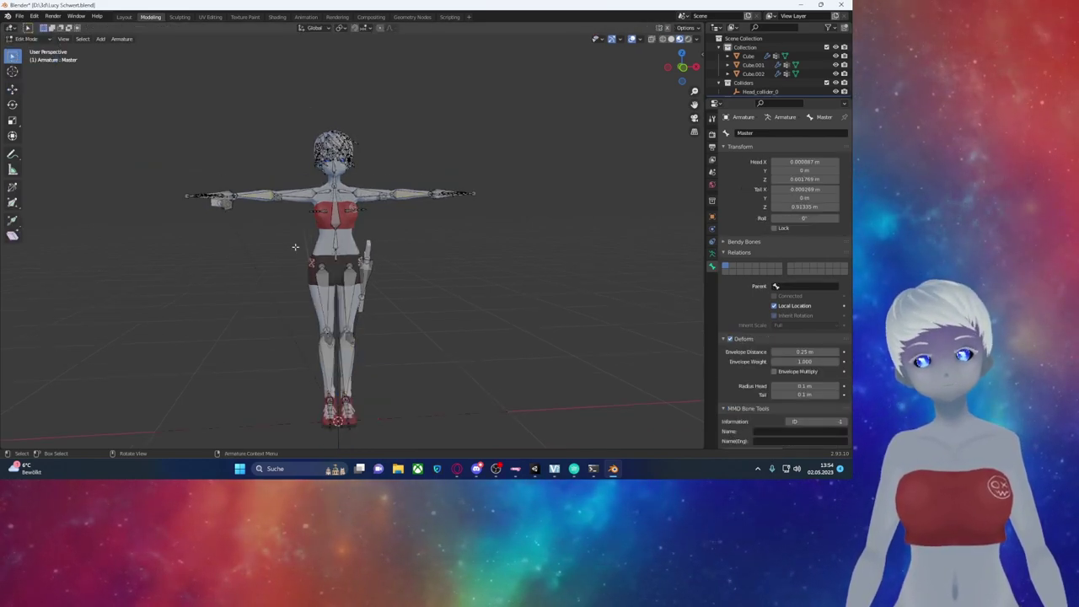
Step: Reveal all hidden bones and move the hip joint down along Z
{"action": "scroll", "coordinate": [355, 376], "scroll_direction": "down", "scroll_amount": 1}
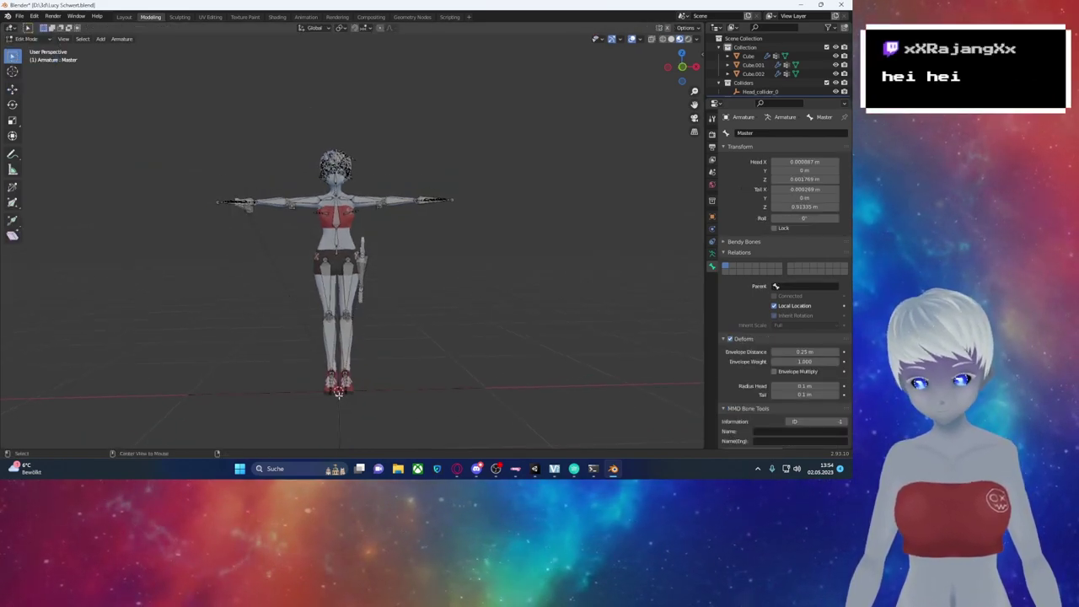
{"action": "key", "text": "alt+h"}
{"action": "left_click", "coordinate": [335, 254]}
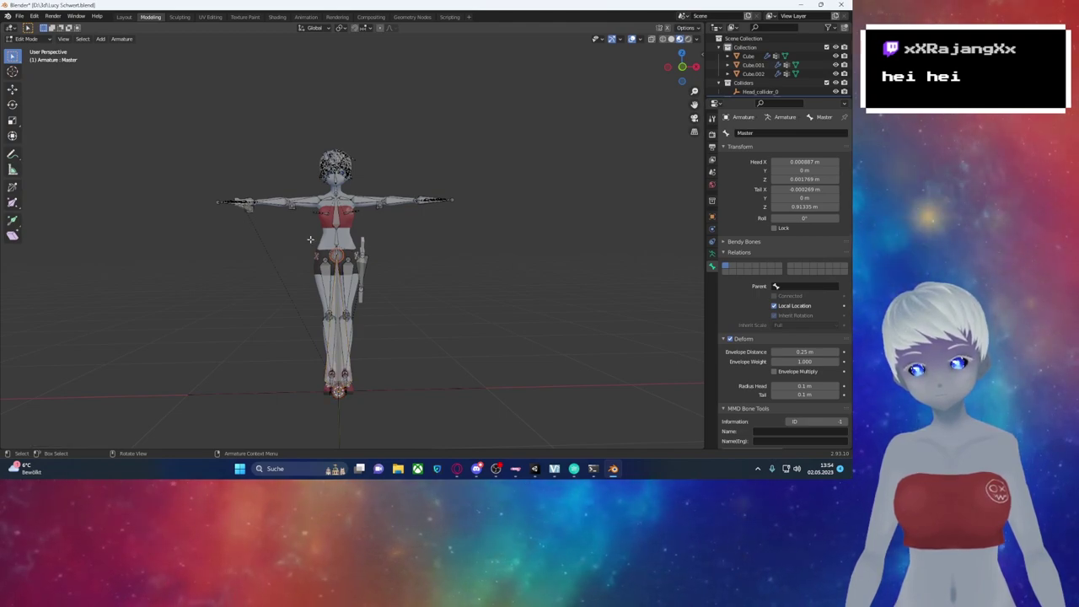
{"action": "left_click", "coordinate": [14, 90]}
{"action": "left_click_drag", "start_coordinate": [335, 234], "coordinate": [336, 291]}
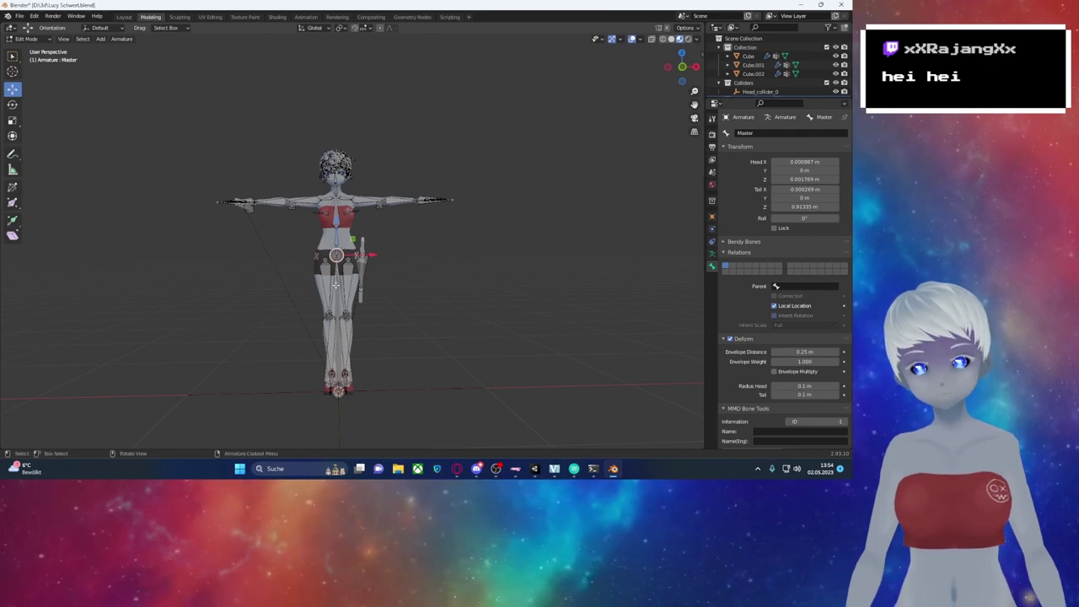
{"action": "key", "text": "ctrl+p"}
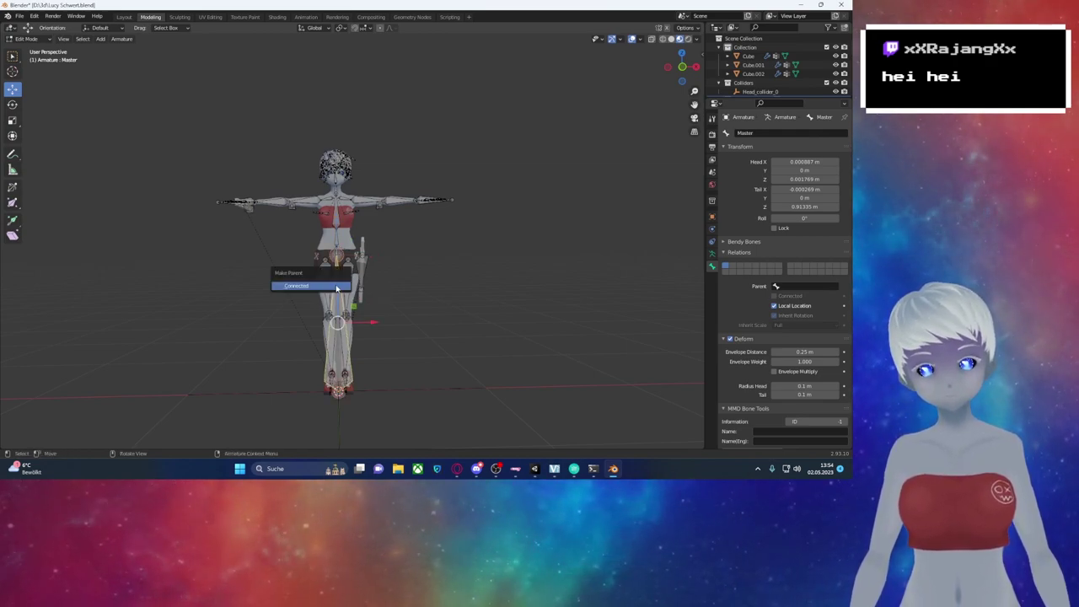
{"action": "left_click", "coordinate": [337, 287]}
Step: Disconnect the hip joint and the long central bone below the hips from their parents
{"action": "key", "text": "alt+p"}
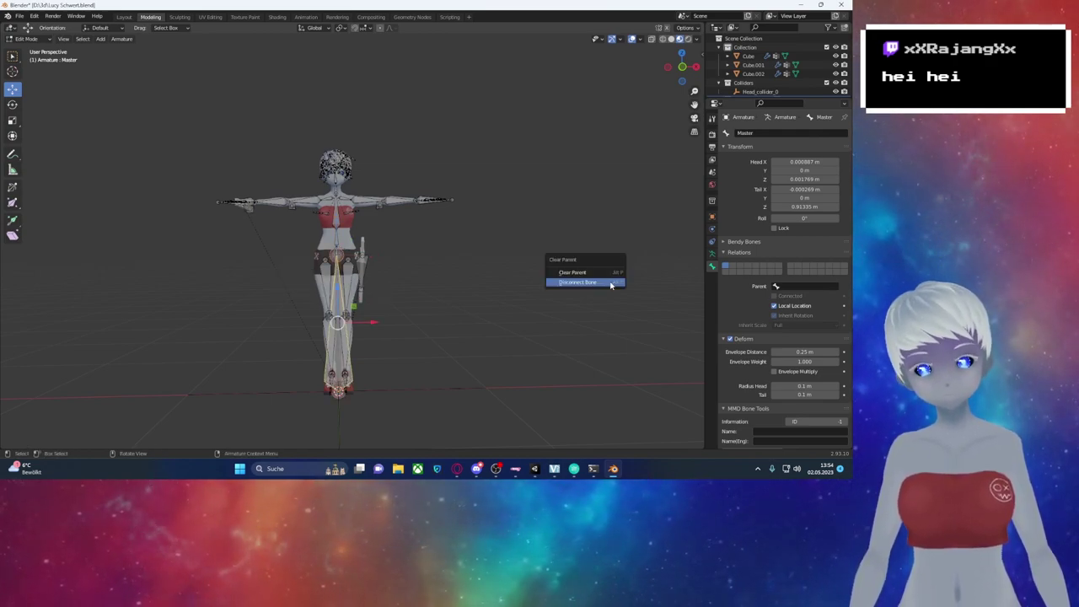
{"action": "left_click", "coordinate": [602, 281]}
{"action": "left_click", "coordinate": [337, 269]}
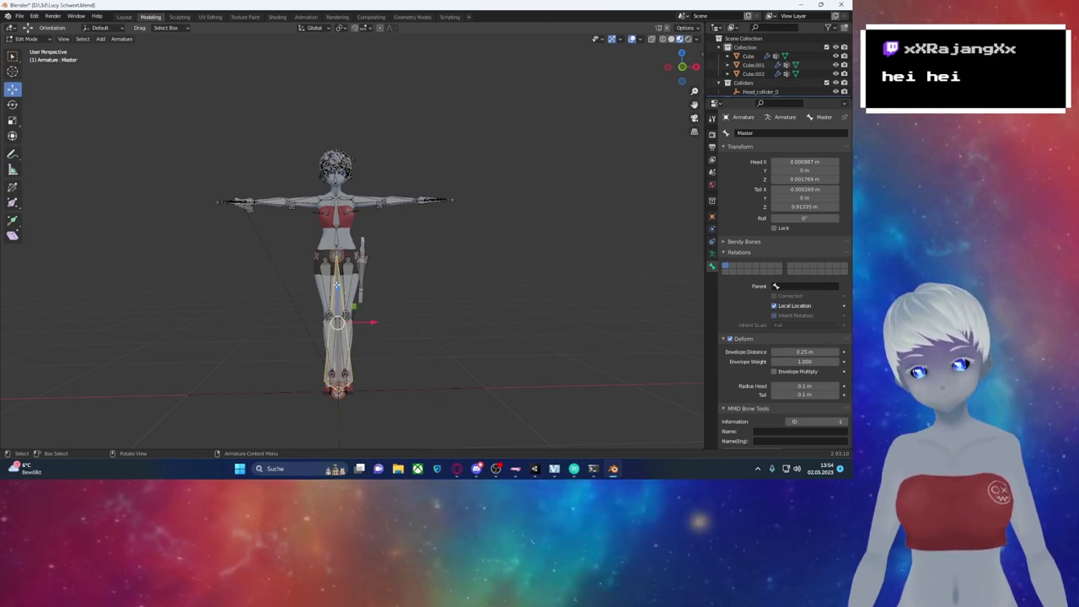
{"action": "scroll", "coordinate": [323, 267], "scroll_direction": "up", "scroll_amount": 6}
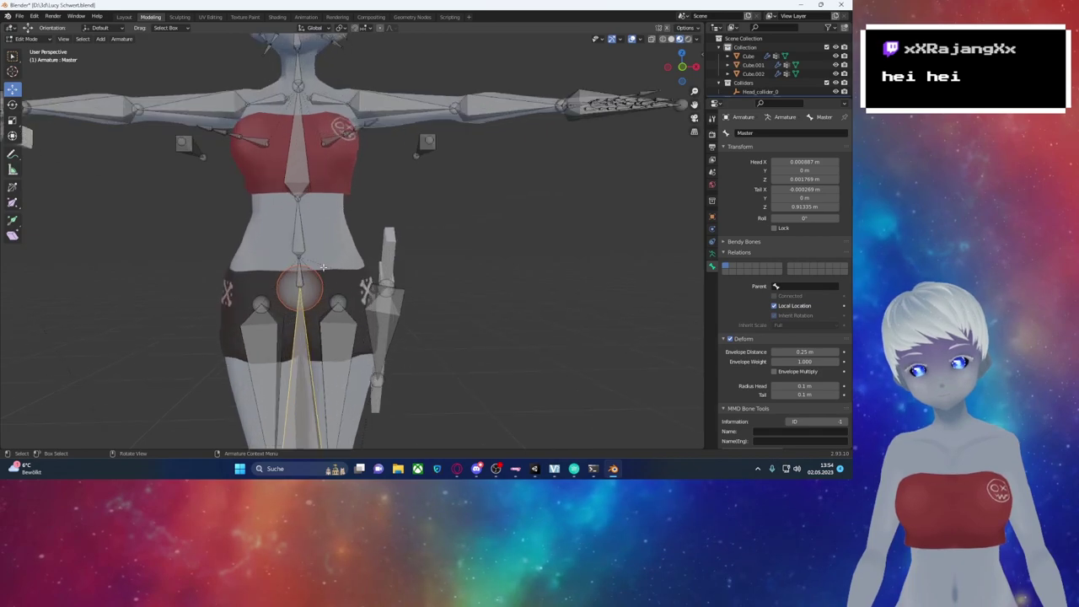
{"action": "left_click", "coordinate": [299, 289]}
{"action": "left_click", "coordinate": [306, 341]}
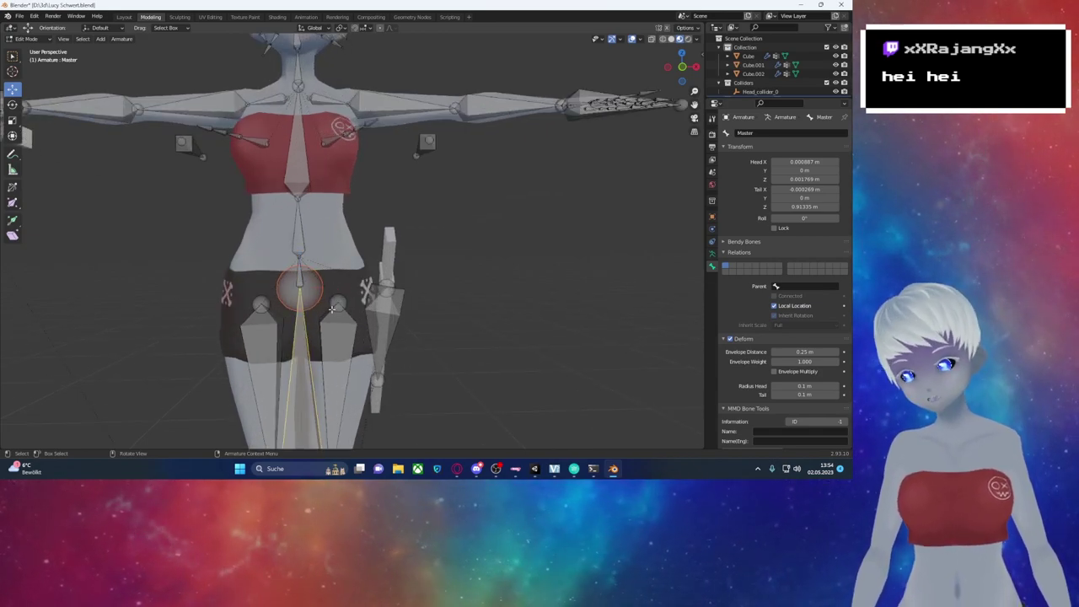
{"action": "key", "text": "alt+p"}
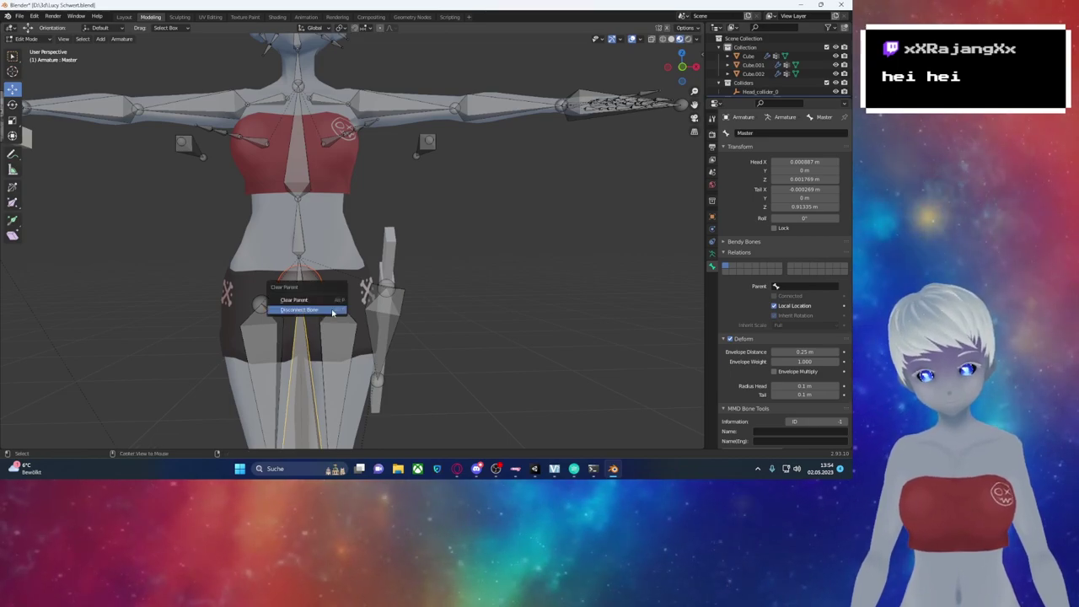
{"action": "left_click", "coordinate": [331, 308]}
{"action": "middle_click_drag", "start_coordinate": [332, 309], "coordinate": [311, 340]}
{"action": "scroll", "coordinate": [247, 229], "scroll_direction": "down", "scroll_amount": 2}
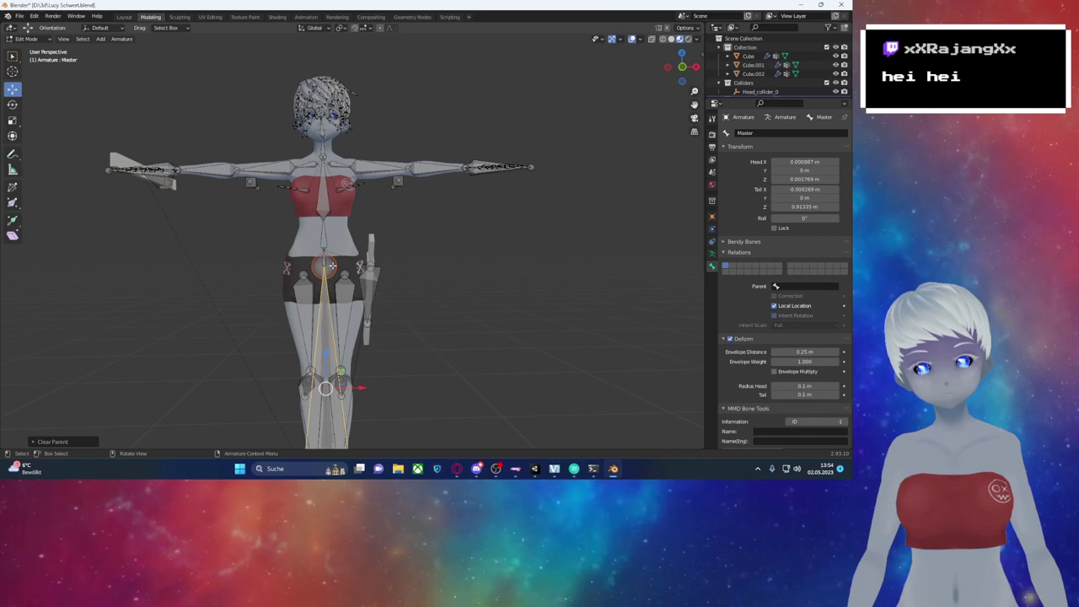
Step: Disconnect the Hips bone from the Master bone
{"action": "key", "text": "alt+a"}
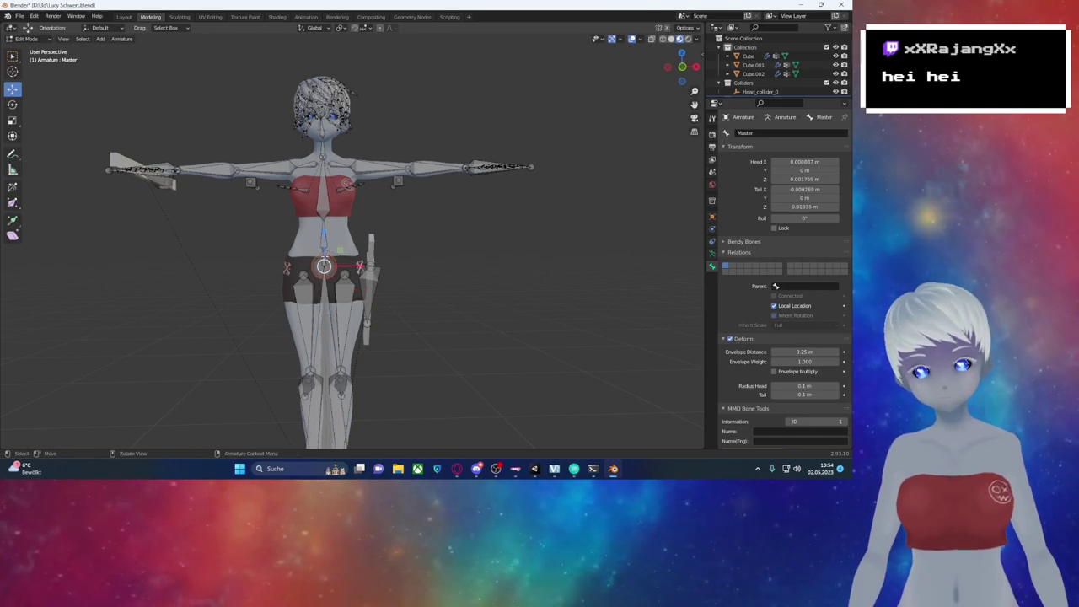
{"action": "scroll", "coordinate": [325, 257], "scroll_direction": "up", "scroll_amount": 5}
{"action": "left_click", "coordinate": [269, 291]}
{"action": "key", "text": "alt+p"}
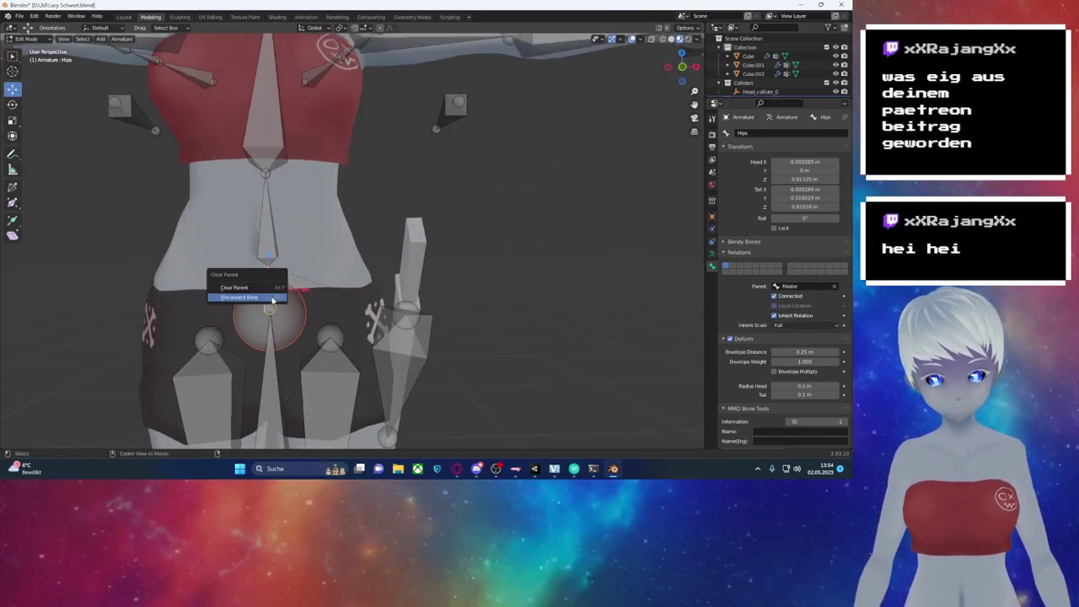
{"action": "left_click", "coordinate": [269, 291]}
Step: Scale the Master bone down and lower it so its tail sits at Z 0.61001 m
{"action": "left_click", "coordinate": [270, 363]}
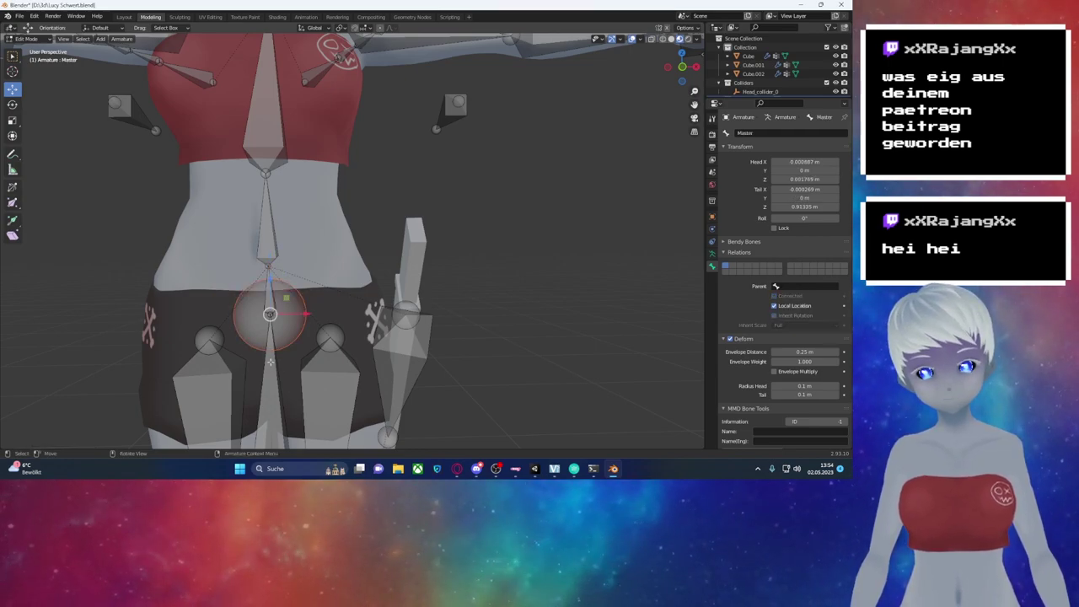
{"action": "key", "text": "s"}
{"action": "left_click", "coordinate": [267, 300]}
{"action": "scroll", "coordinate": [311, 274], "scroll_direction": "down", "scroll_amount": 4}
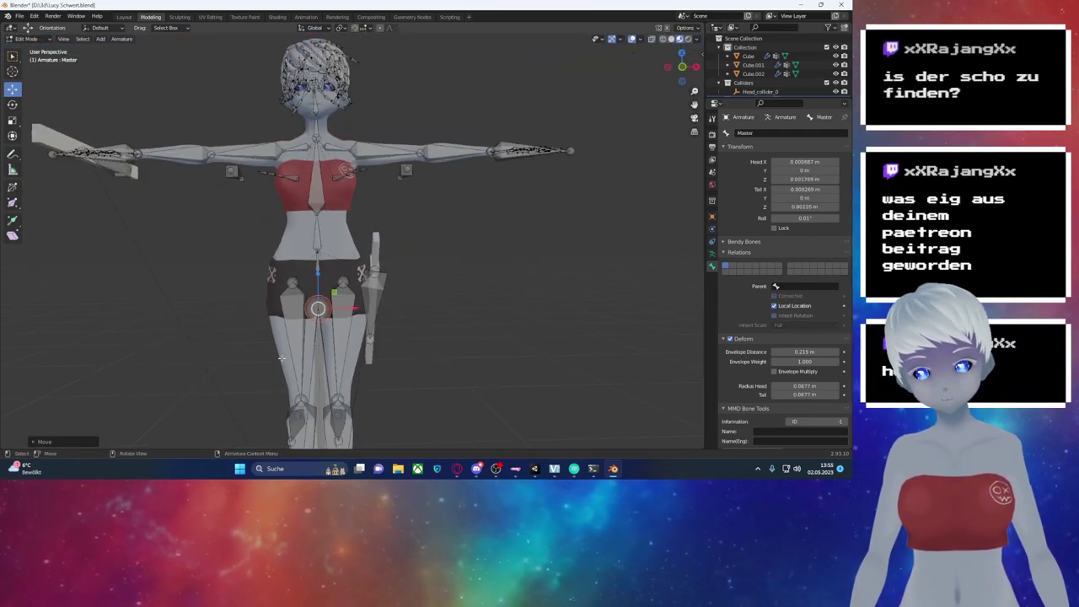
{"action": "key", "text": "g"}
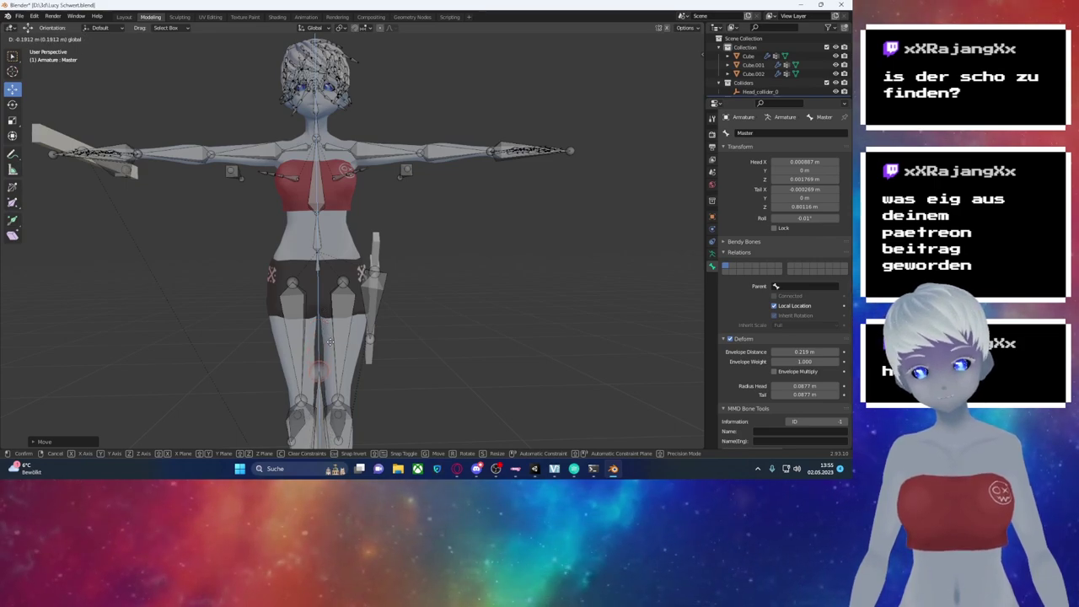
{"action": "left_click", "coordinate": [330, 340]}
Step: Collapse the Master bone's children in the Outliner and select the IK Right Hand bone
{"action": "scroll", "coordinate": [769, 81], "scroll_direction": "down", "scroll_amount": 1}
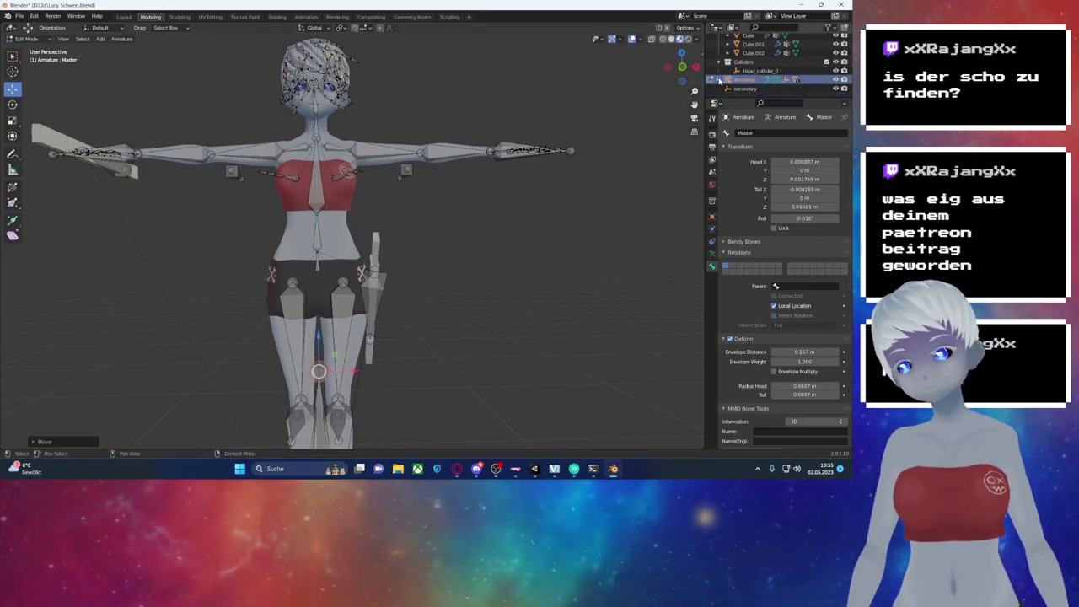
{"action": "scroll", "coordinate": [742, 81], "scroll_direction": "down", "scroll_amount": 2}
{"action": "scroll", "coordinate": [759, 76], "scroll_direction": "down", "scroll_amount": 2}
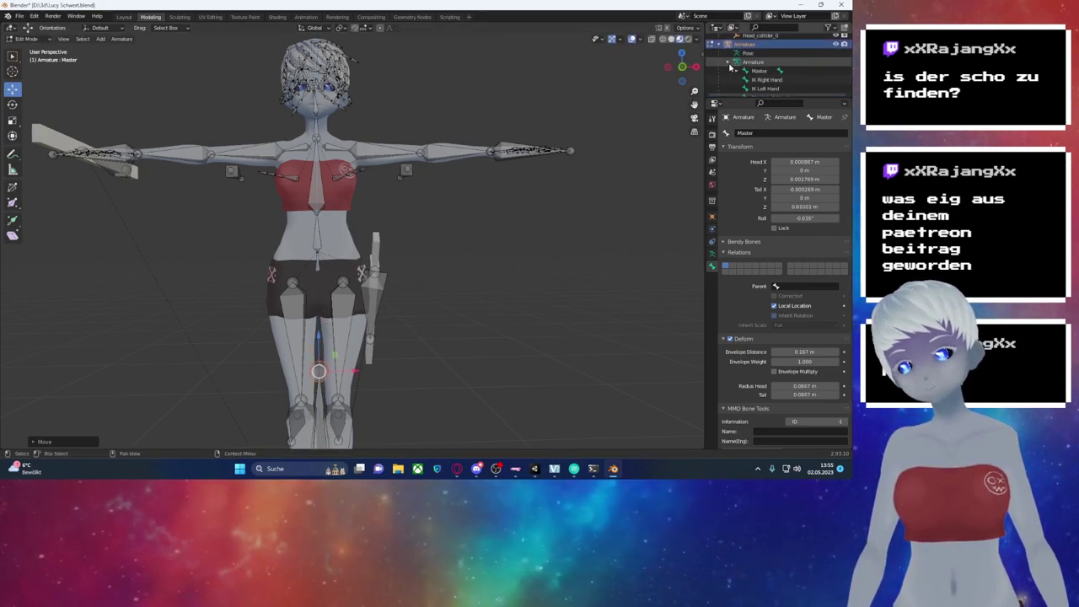
{"action": "scroll", "coordinate": [770, 72], "scroll_direction": "down", "scroll_amount": 2}
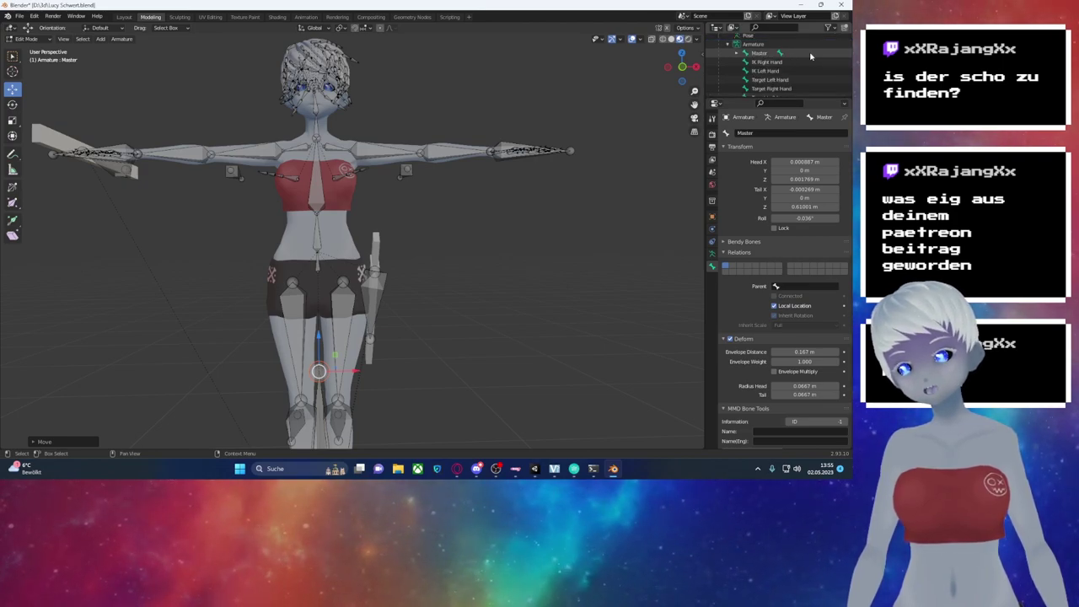
{"action": "left_click", "coordinate": [739, 54]}
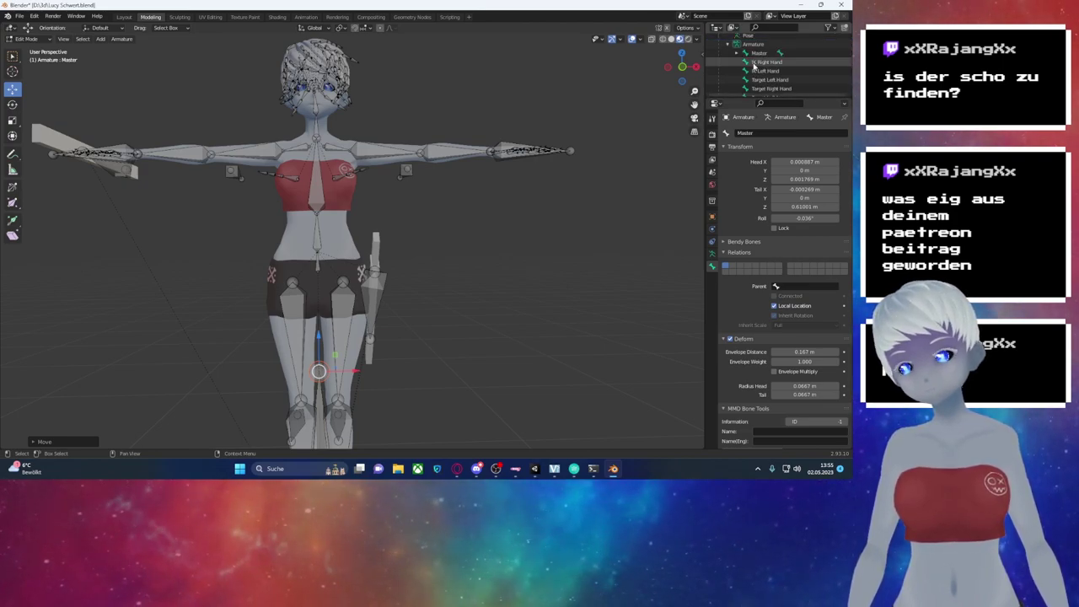
{"action": "left_click", "coordinate": [763, 63]}
{"action": "scroll", "coordinate": [784, 59], "scroll_direction": "down", "scroll_amount": 3}
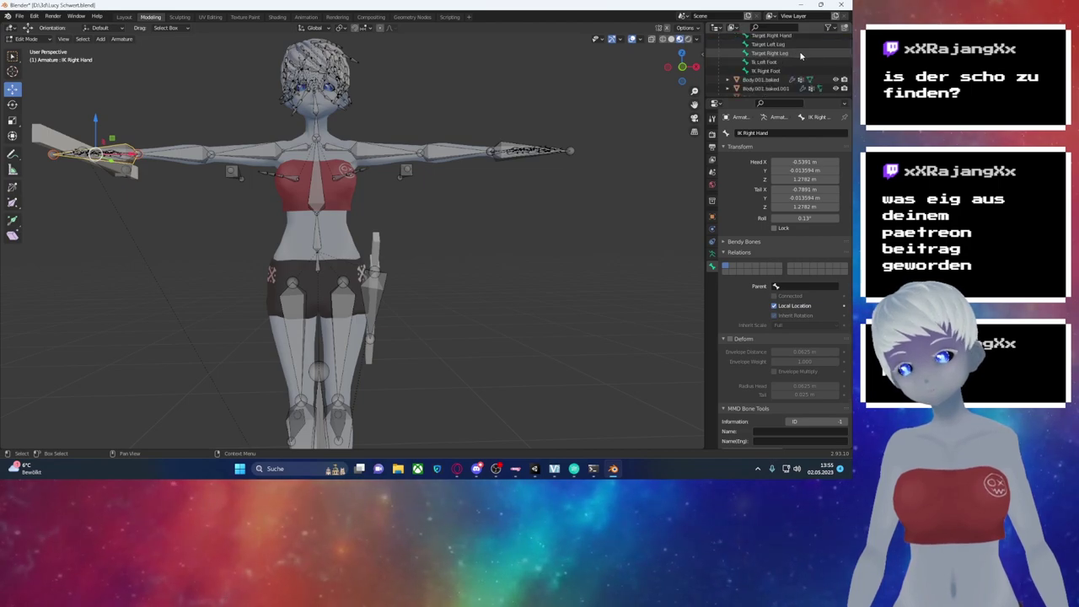
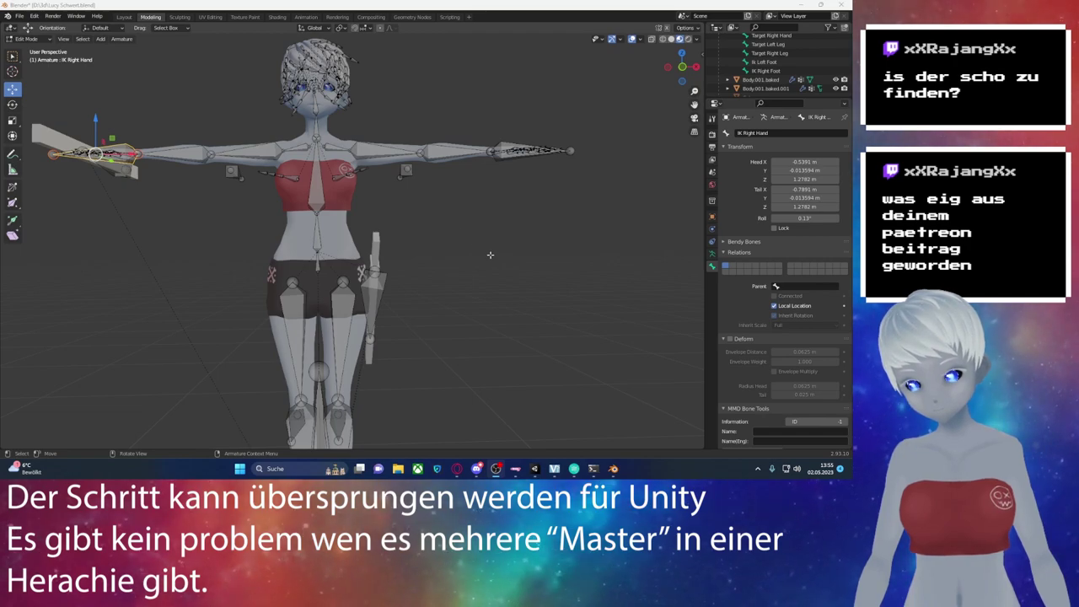
Step: Parent the Ik Left/Right Foot and Target Left/Right Leg bones to Master
{"action": "mouse_move", "coordinate": [416, 304]}
{"action": "middle_mouse_down"}
{"action": "mouse_move", "coordinate": [445, 312]}
{"action": "mouse_move", "coordinate": [471, 273]}
{"action": "middle_mouse_up"}
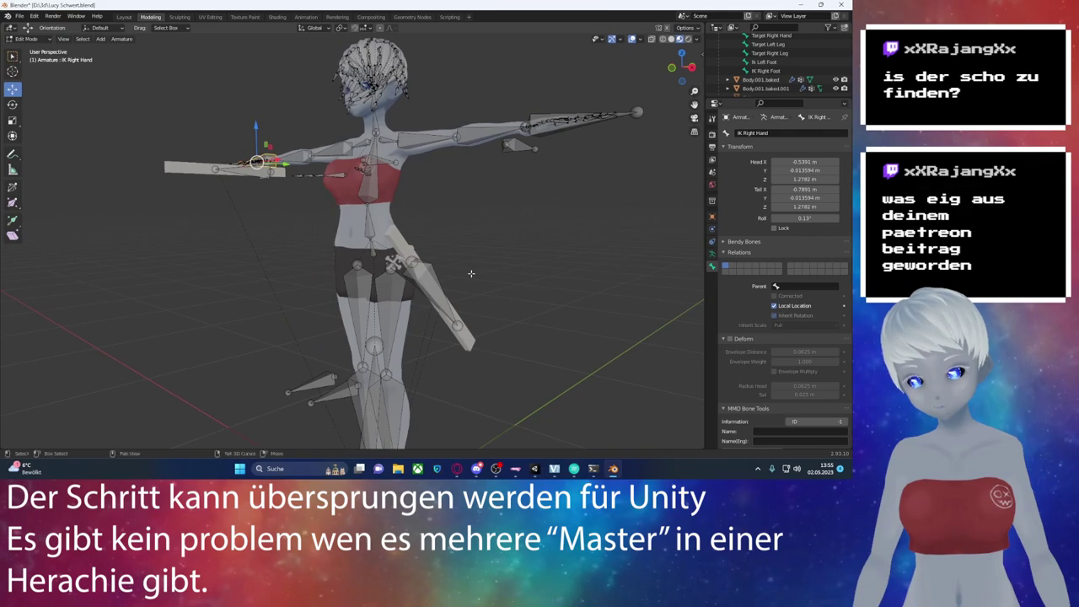
{"action": "mouse_move", "coordinate": [441, 262]}
{"action": "middle_mouse_down"}
{"action": "mouse_move", "coordinate": [432, 256]}
{"action": "mouse_move", "coordinate": [525, 266]}
{"action": "mouse_move", "coordinate": [497, 258]}
{"action": "mouse_move", "coordinate": [492, 244]}
{"action": "mouse_move", "coordinate": [391, 242]}
{"action": "middle_mouse_up"}
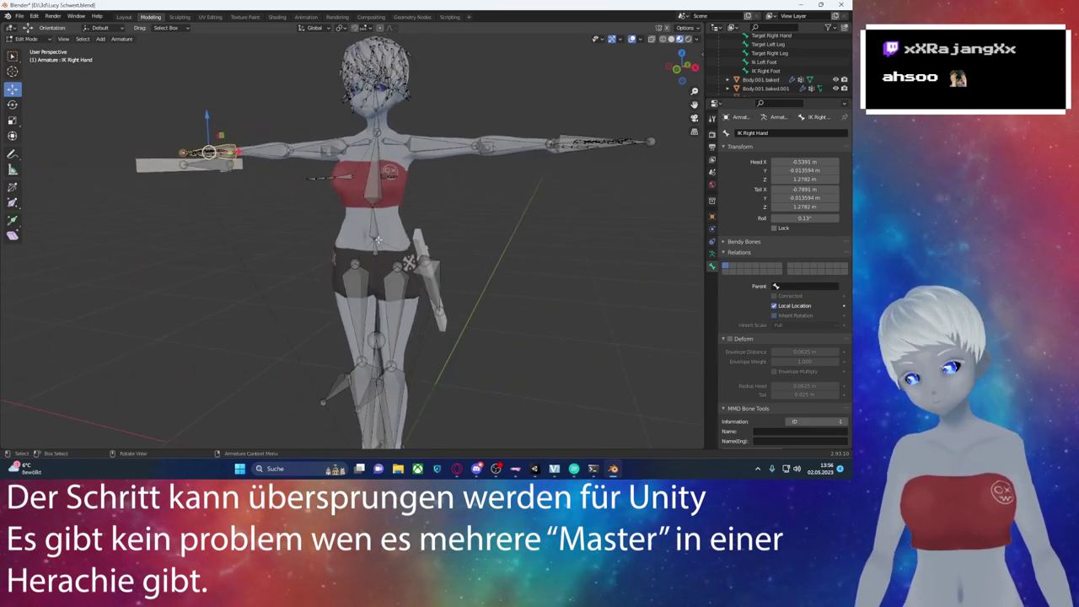
{"action": "left_click", "coordinate": [763, 62]}
{"action": "left_click", "coordinate": [763, 71]}
{"action": "left_click", "coordinate": [793, 286]}
{"action": "left_click", "coordinate": [777, 301]}
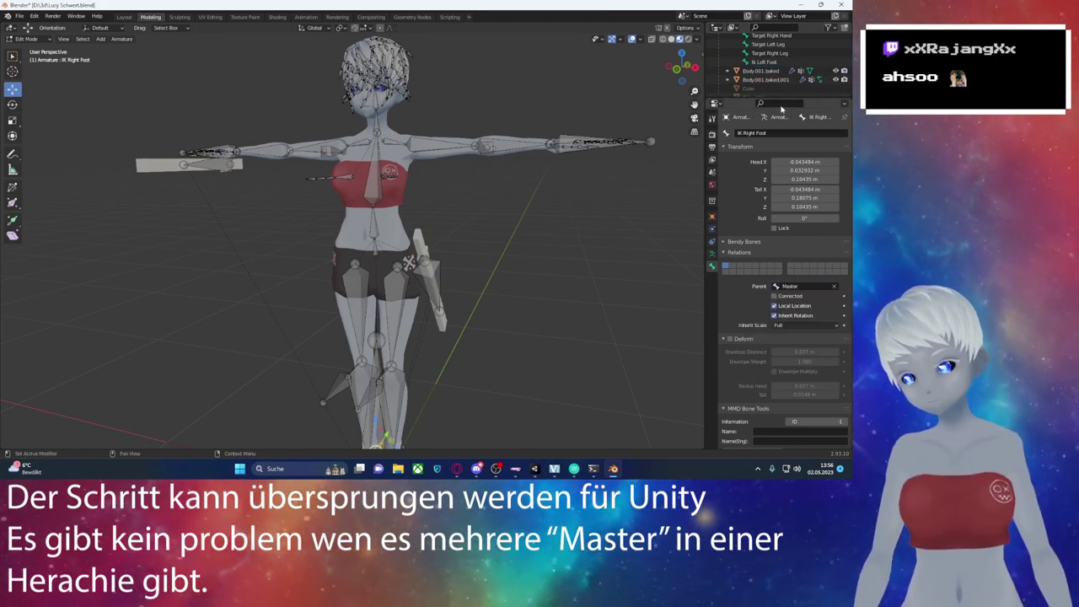
{"action": "left_click", "coordinate": [763, 62]}
{"action": "left_click", "coordinate": [806, 288]}
{"action": "left_click", "coordinate": [758, 301]}
{"action": "left_click", "coordinate": [769, 53]}
{"action": "left_click", "coordinate": [805, 288]}
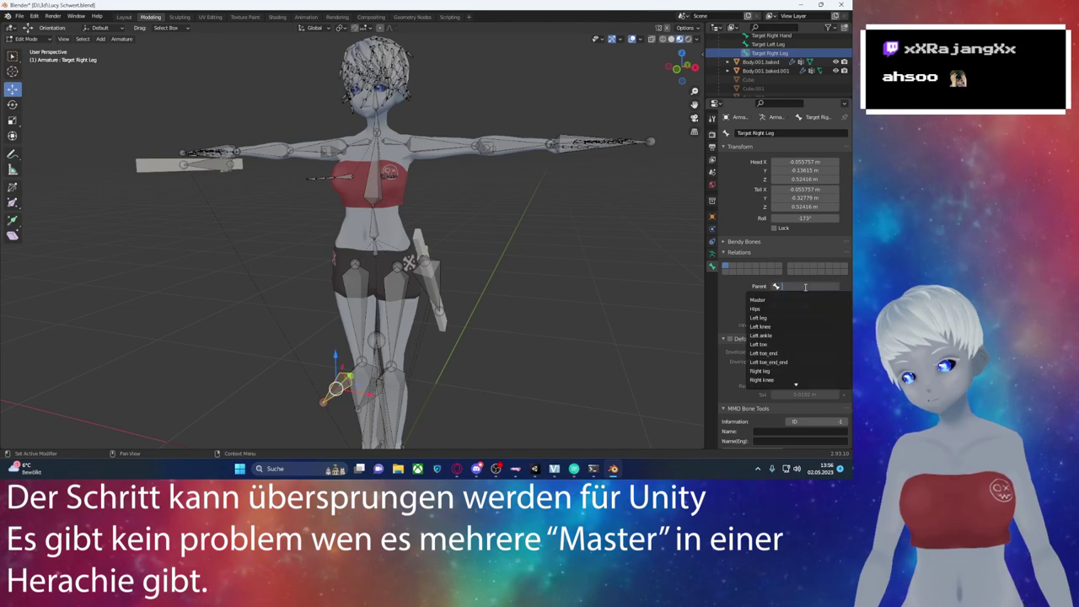
{"action": "left_click", "coordinate": [758, 300]}
{"action": "left_click", "coordinate": [769, 44]}
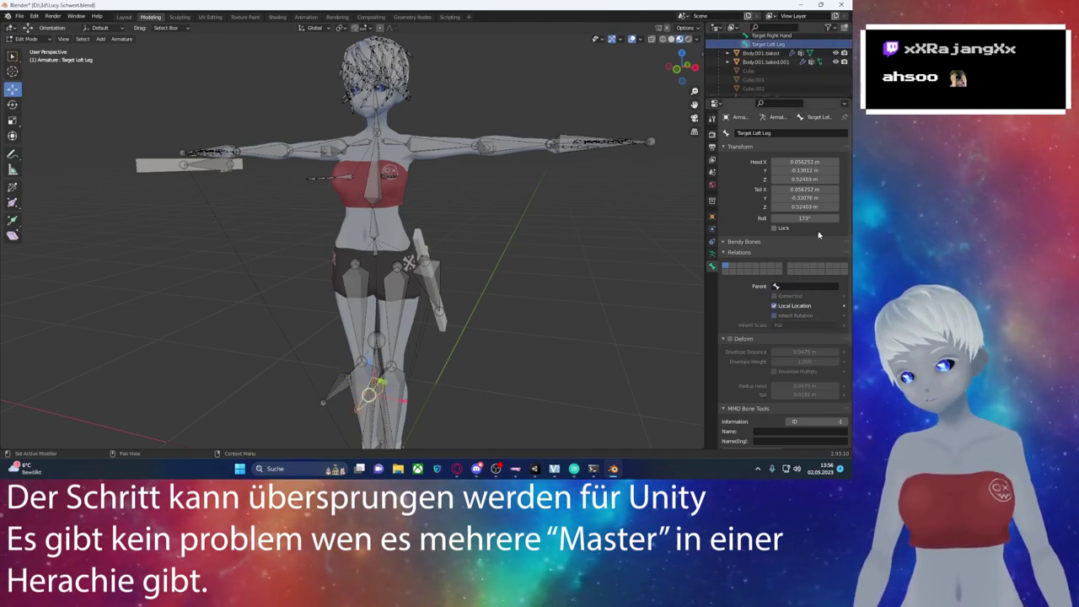
{"action": "left_click", "coordinate": [808, 287]}
{"action": "left_click", "coordinate": [758, 300]}
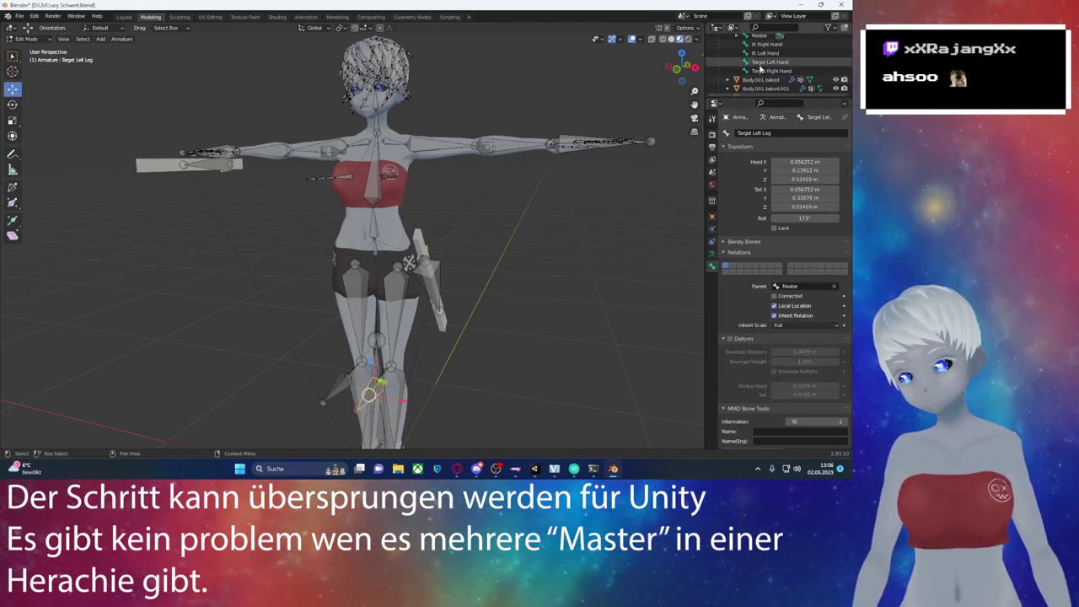
Step: Parent the IK Left/Right Hand and Target Left/Right Hand bones to Master
{"action": "left_click", "coordinate": [763, 71]}
{"action": "left_click", "coordinate": [805, 287]}
{"action": "left_click", "coordinate": [758, 300]}
{"action": "left_click", "coordinate": [766, 52]}
{"action": "left_click", "coordinate": [805, 288]}
{"action": "left_click", "coordinate": [758, 300]}
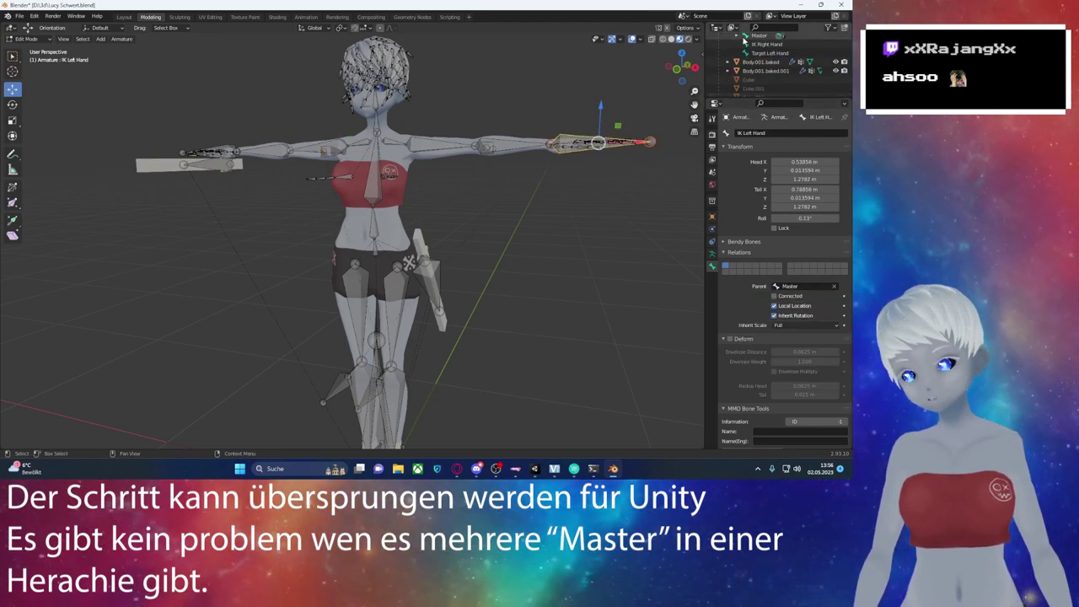
{"action": "left_click", "coordinate": [766, 44]}
{"action": "left_click", "coordinate": [812, 288]}
{"action": "left_click", "coordinate": [758, 300]}
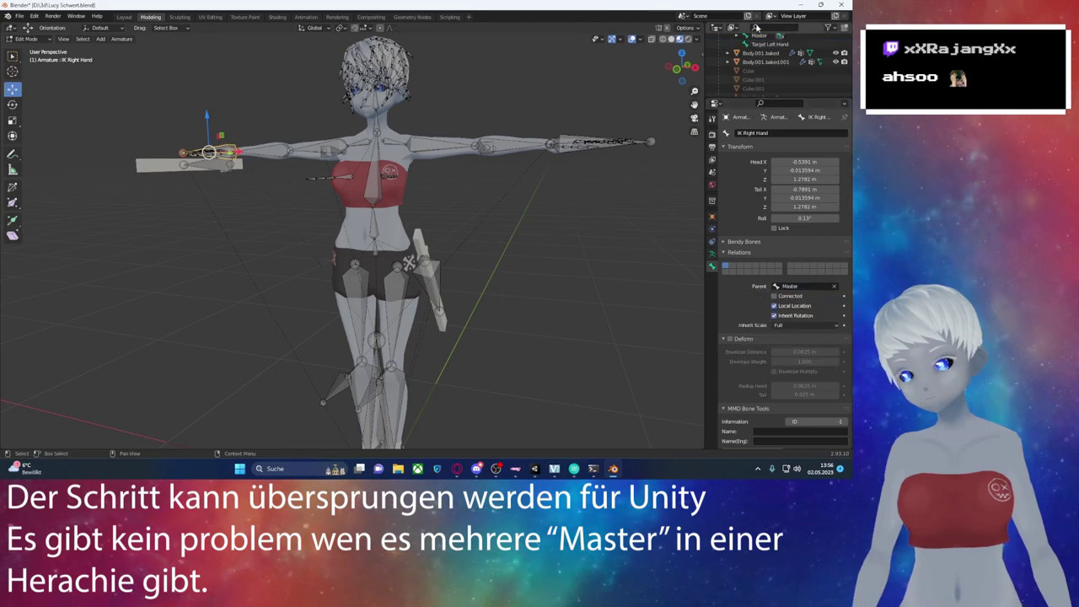
{"action": "left_click", "coordinate": [766, 43]}
{"action": "left_click", "coordinate": [812, 287]}
{"action": "left_click", "coordinate": [758, 301]}
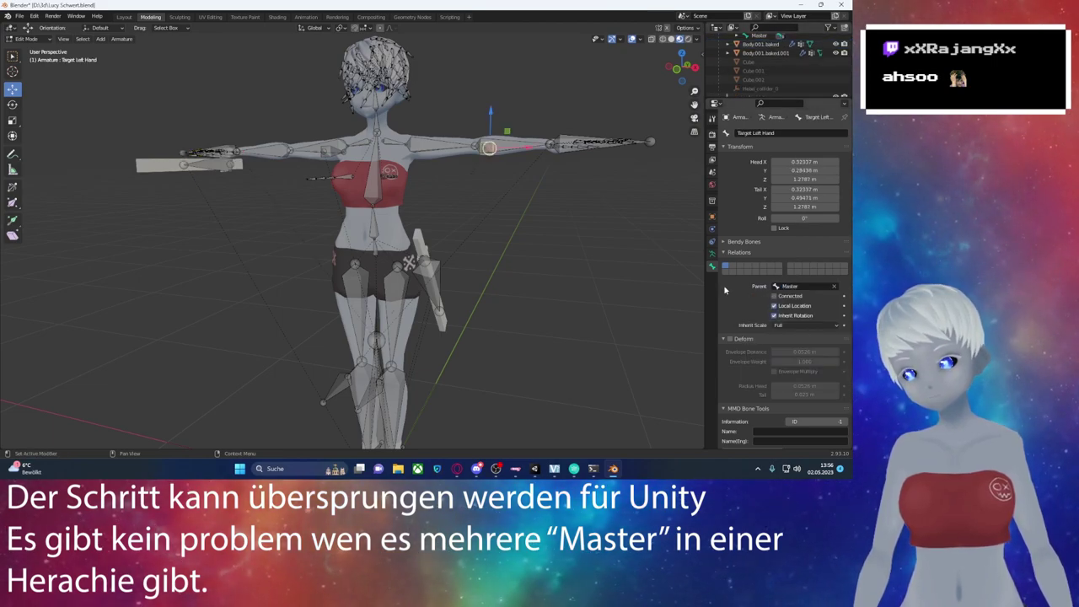
{"action": "scroll", "coordinate": [379, 371], "scroll_direction": "down", "scroll_amount": 2}
Step: In Pose Mode, raise the Hips bone along Z, then reset it to the origin
{"action": "key", "text": "ctrl+Tab"}
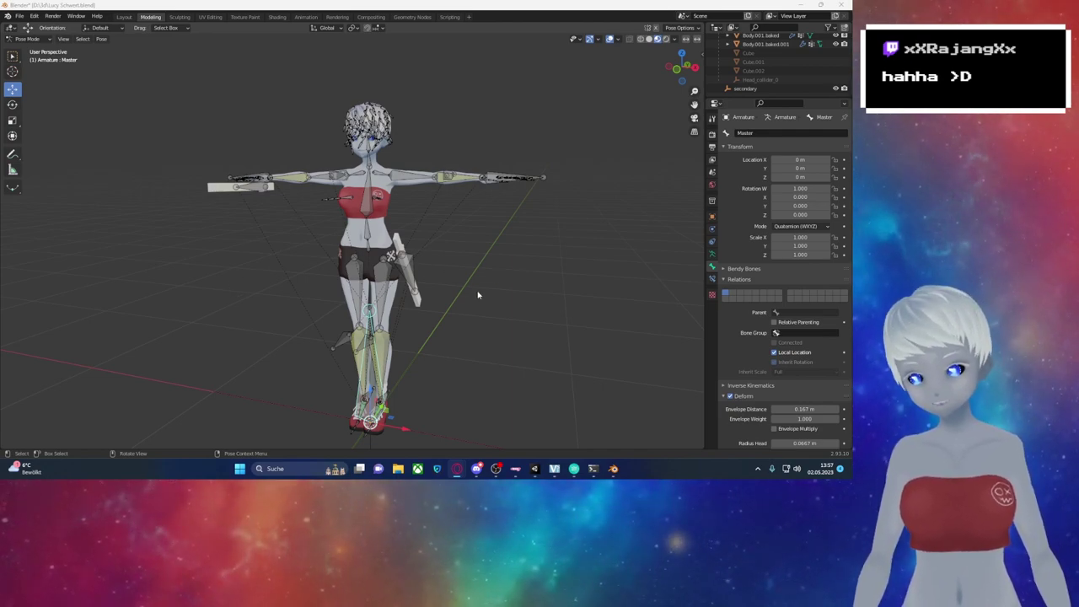
{"action": "scroll", "coordinate": [456, 311], "scroll_direction": "down", "scroll_amount": 2}
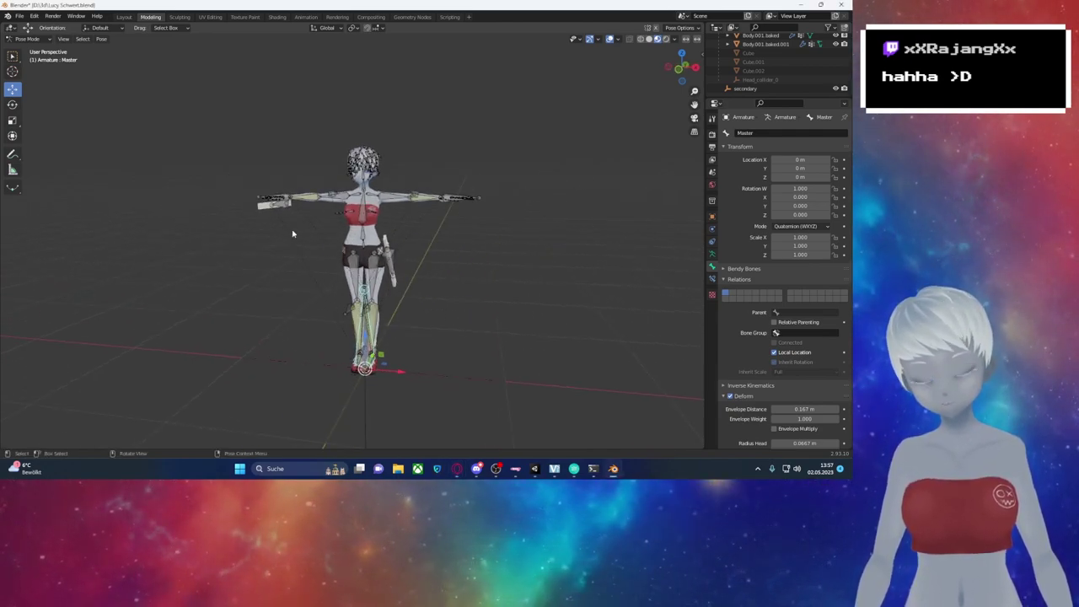
{"action": "left_click", "coordinate": [362, 232]}
{"action": "key", "text": "g"}
{"action": "key", "text": "z"}
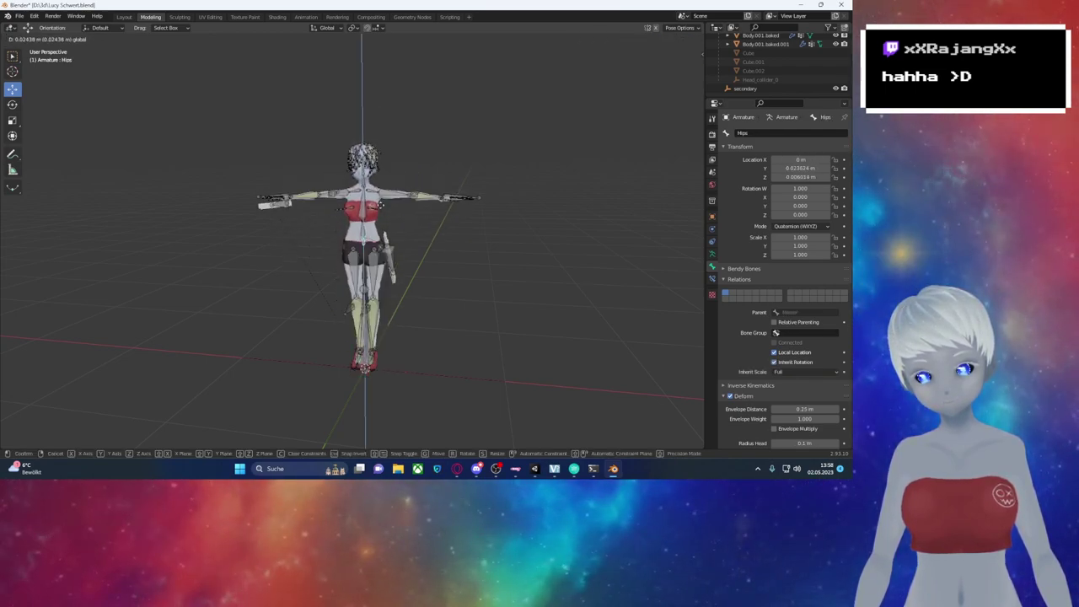
{"action": "left_click", "coordinate": [381, 193]}
{"action": "key", "text": "alt+g"}
Step: Save Lucy Schwert.blend
{"action": "middle_click_drag", "start_coordinate": [414, 241], "coordinate": [427, 241]}
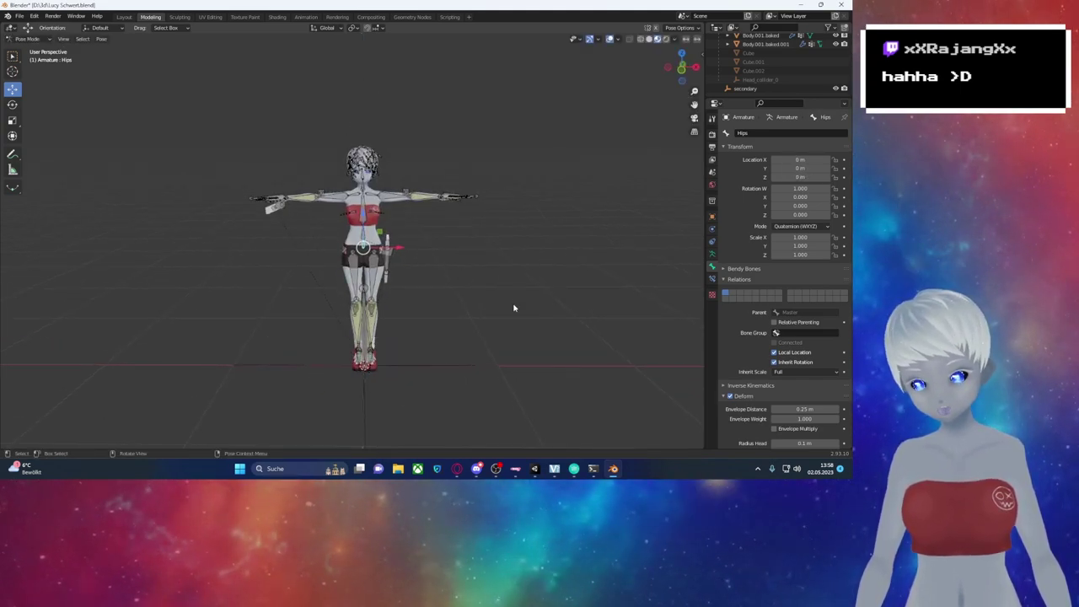
{"action": "scroll", "coordinate": [503, 297], "scroll_direction": "up", "scroll_amount": 2}
{"action": "mouse_move", "coordinate": [554, 299]}
{"action": "middle_mouse_down"}
{"action": "mouse_move", "coordinate": [543, 305]}
{"action": "mouse_move", "coordinate": [305, 221]}
{"action": "middle_mouse_up"}
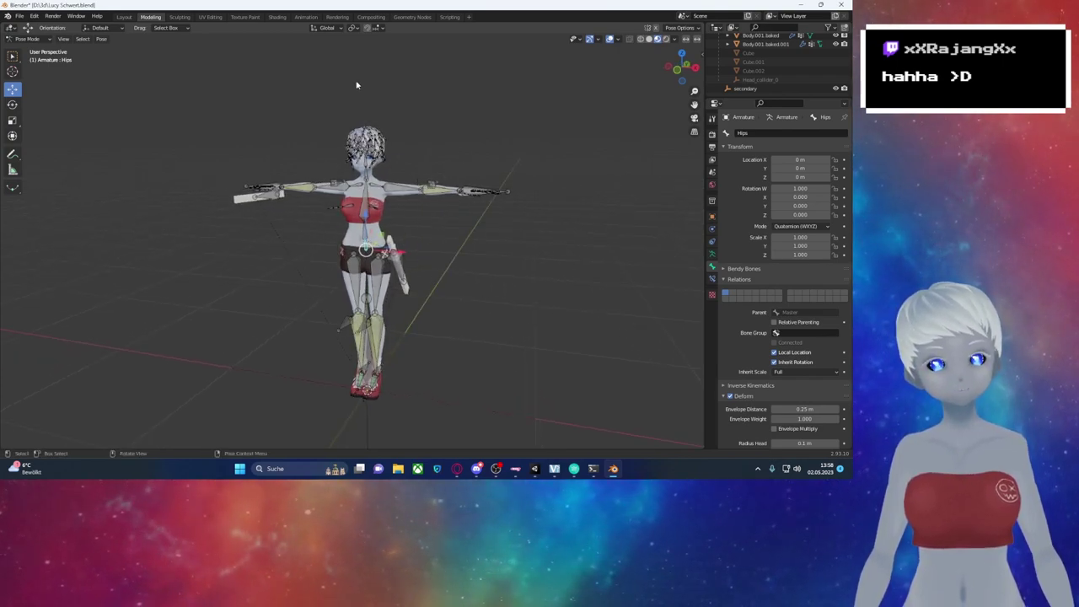
{"action": "key", "text": "ctrl+s"}
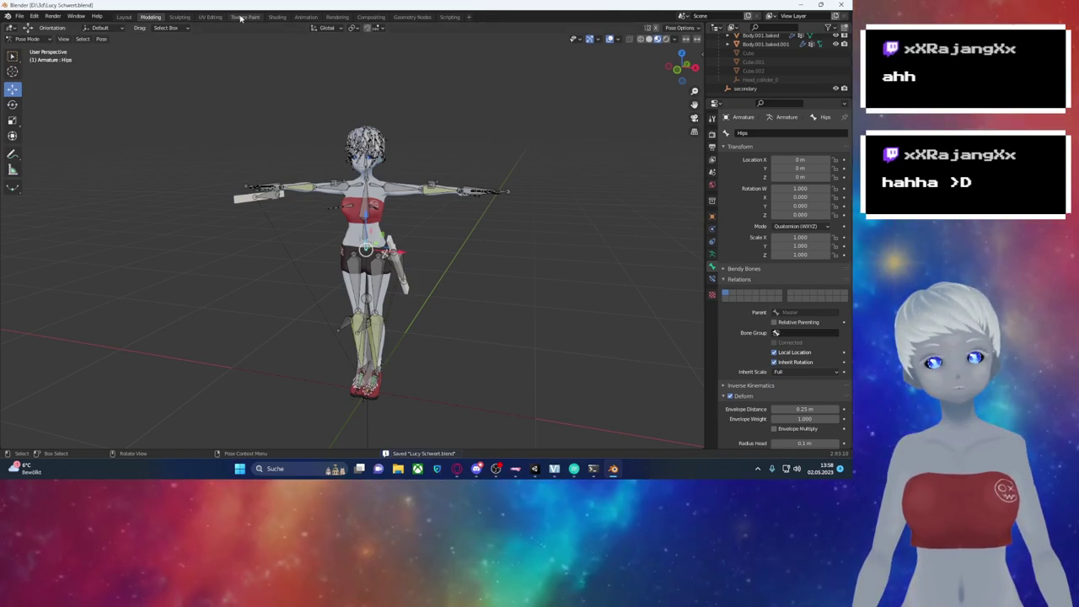
Step: Show the character in both Animation workspace views and play the animation
{"action": "left_click", "coordinate": [125, 17]}
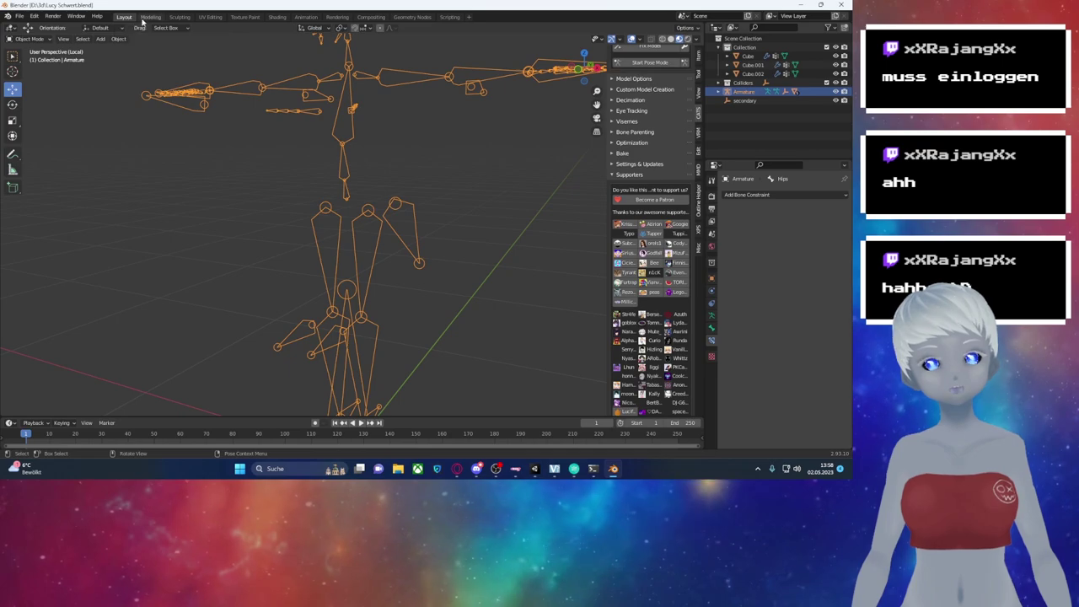
{"action": "left_click", "coordinate": [306, 16]}
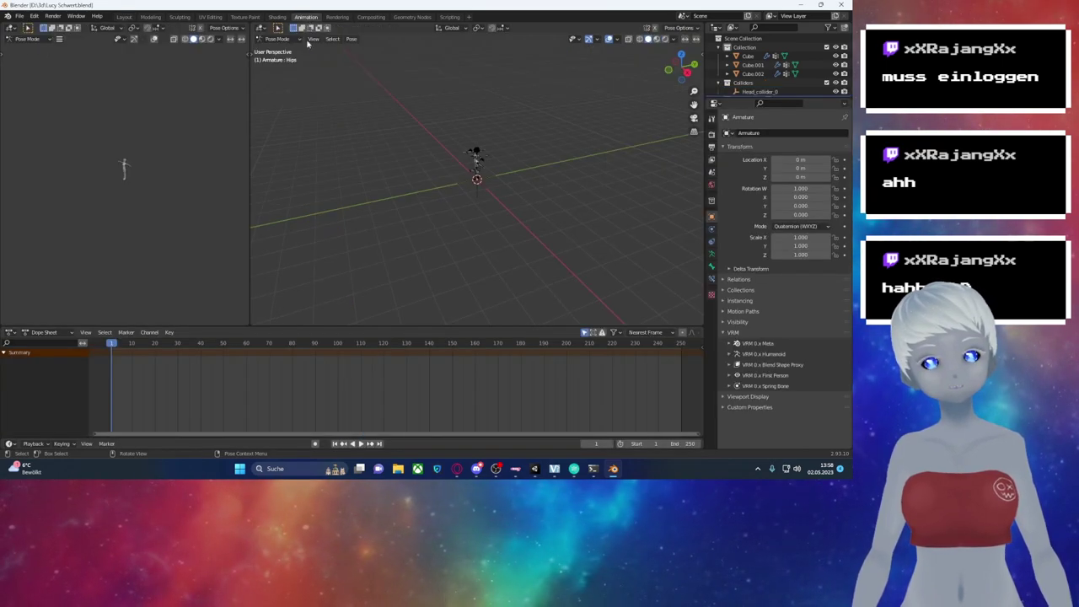
{"action": "mouse_move", "coordinate": [118, 114]}
{"action": "middle_mouse_down"}
{"action": "mouse_move", "coordinate": [175, 169]}
{"action": "mouse_move", "coordinate": [202, 171]}
{"action": "middle_mouse_up"}
{"action": "scroll", "coordinate": [135, 143], "scroll_direction": "up", "scroll_amount": 2}
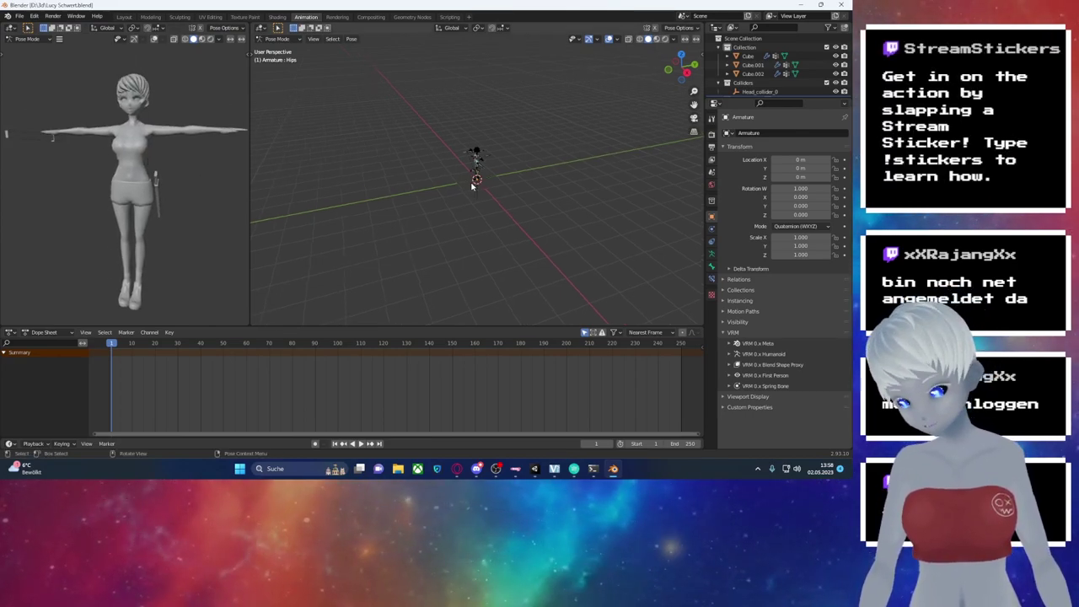
{"action": "middle_click_drag", "start_coordinate": [466, 151], "coordinate": [455, 160]}
{"action": "scroll", "coordinate": [455, 160], "scroll_direction": "up", "scroll_amount": 2}
{"action": "scroll", "coordinate": [438, 169], "scroll_direction": "up", "scroll_amount": 2}
{"action": "scroll", "coordinate": [398, 173], "scroll_direction": "up", "scroll_amount": 3}
{"action": "scroll", "coordinate": [397, 173], "scroll_direction": "up", "scroll_amount": 1}
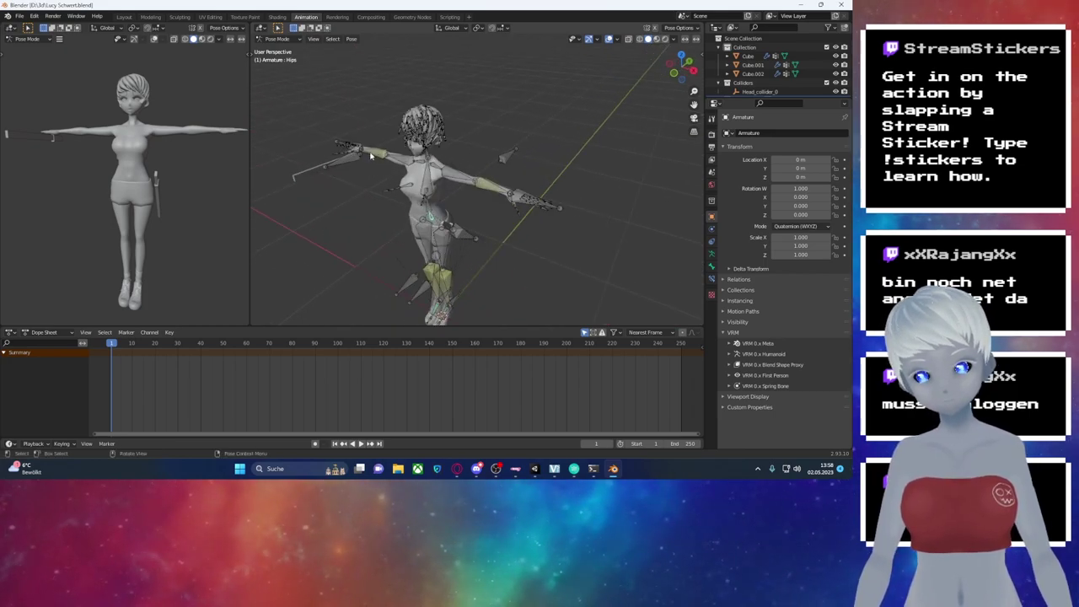
{"action": "scroll", "coordinate": [319, 143], "scroll_direction": "up", "scroll_amount": 1}
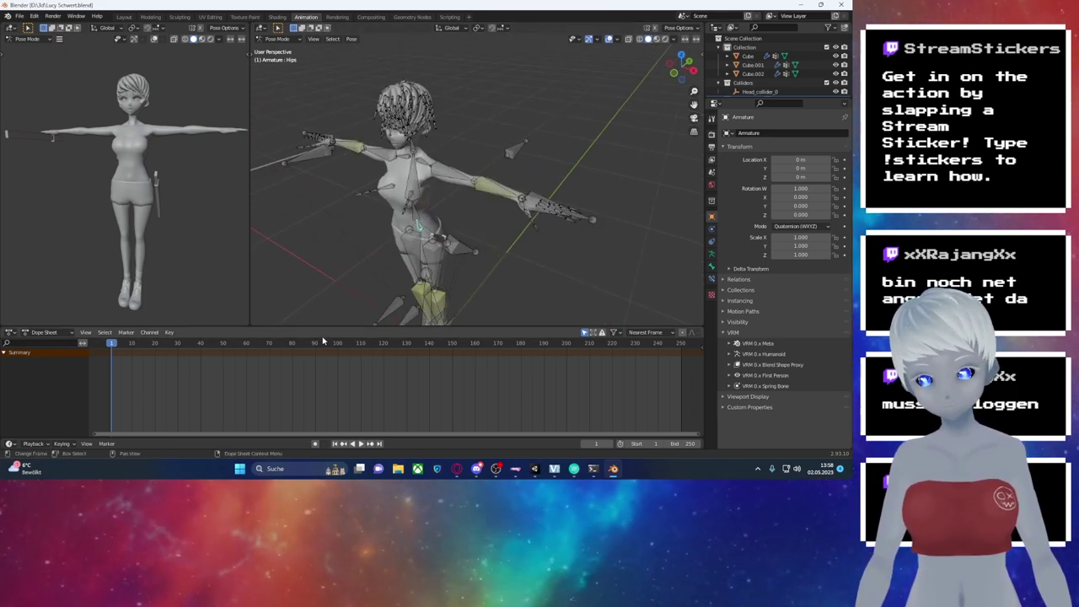
{"action": "key", "text": "space"}
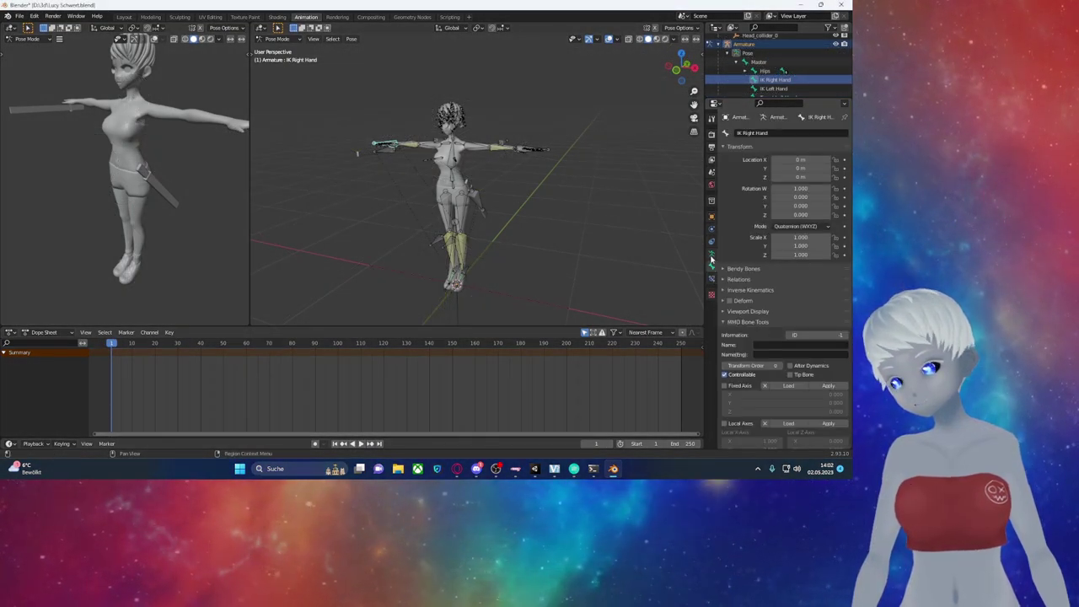
Step: Check the IK Right Hand bone's constraints and the armature's skeleton settings
{"action": "left_click", "coordinate": [711, 242]}
{"action": "left_click", "coordinate": [710, 267]}
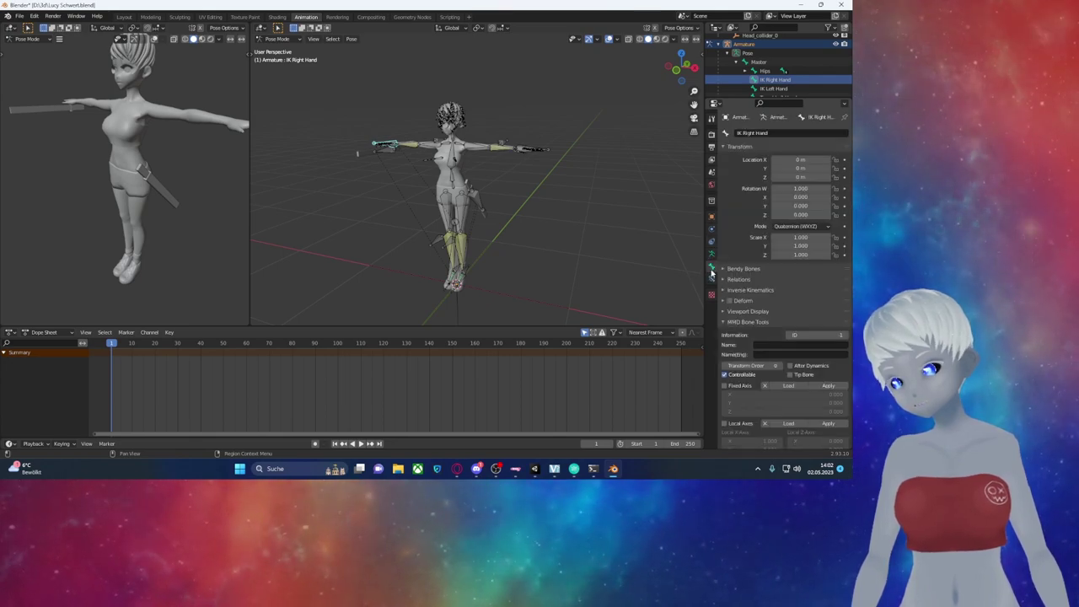
{"action": "left_click", "coordinate": [712, 280]}
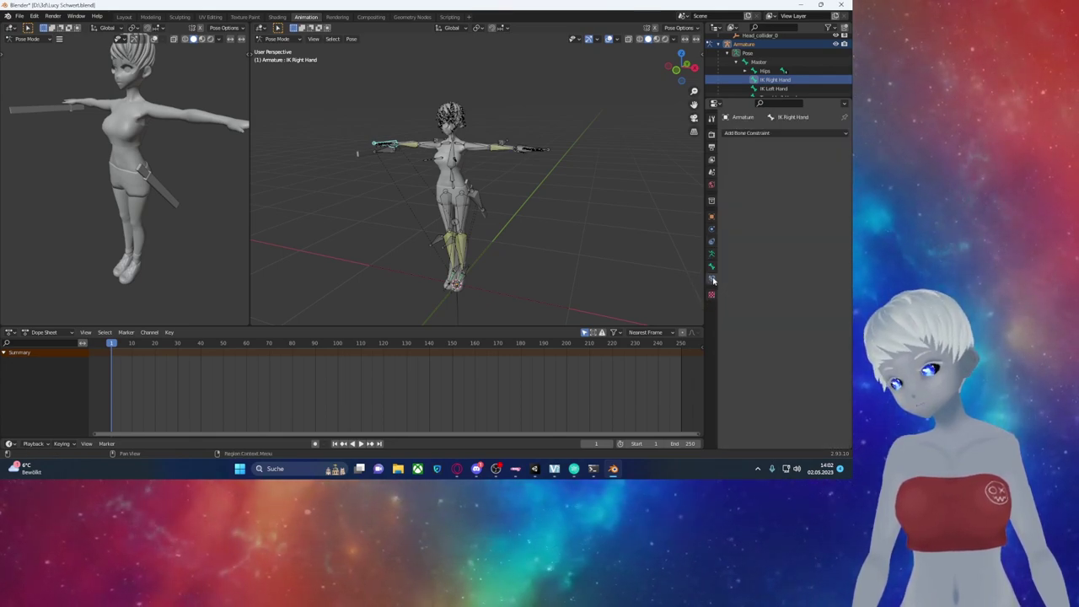
{"action": "left_click", "coordinate": [710, 267]}
{"action": "left_click", "coordinate": [710, 255]}
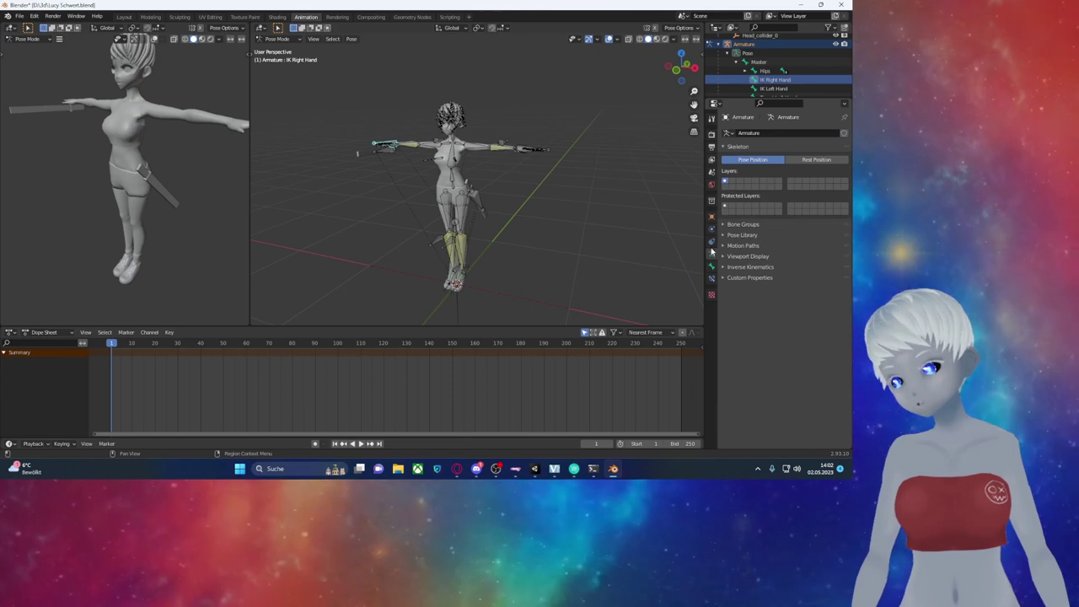
{"action": "left_click", "coordinate": [711, 242]}
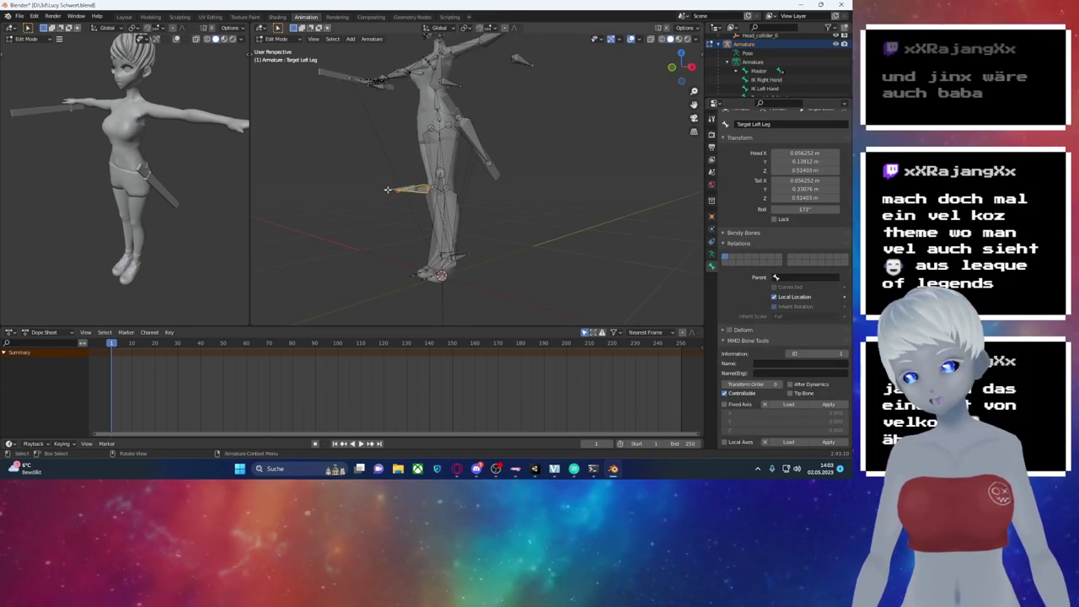
Step: Remove the Master parent from the Ik Left Foot bone
{"action": "left_click", "coordinate": [407, 188]}
{"action": "left_click", "coordinate": [439, 274]}
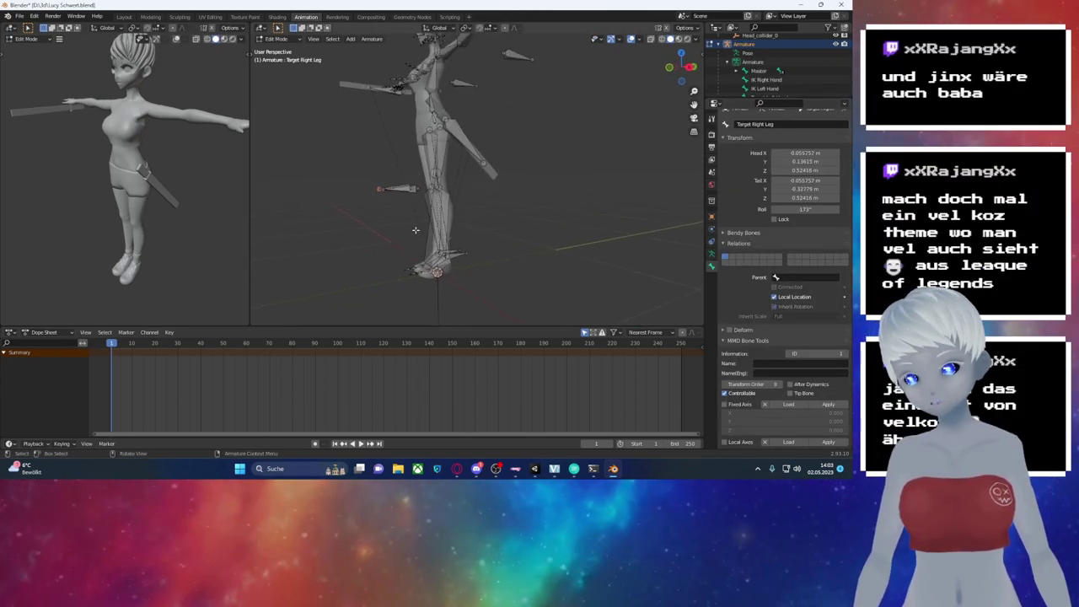
{"action": "scroll", "coordinate": [439, 274], "scroll_direction": "up", "scroll_amount": 5}
{"action": "left_click", "coordinate": [836, 278]}
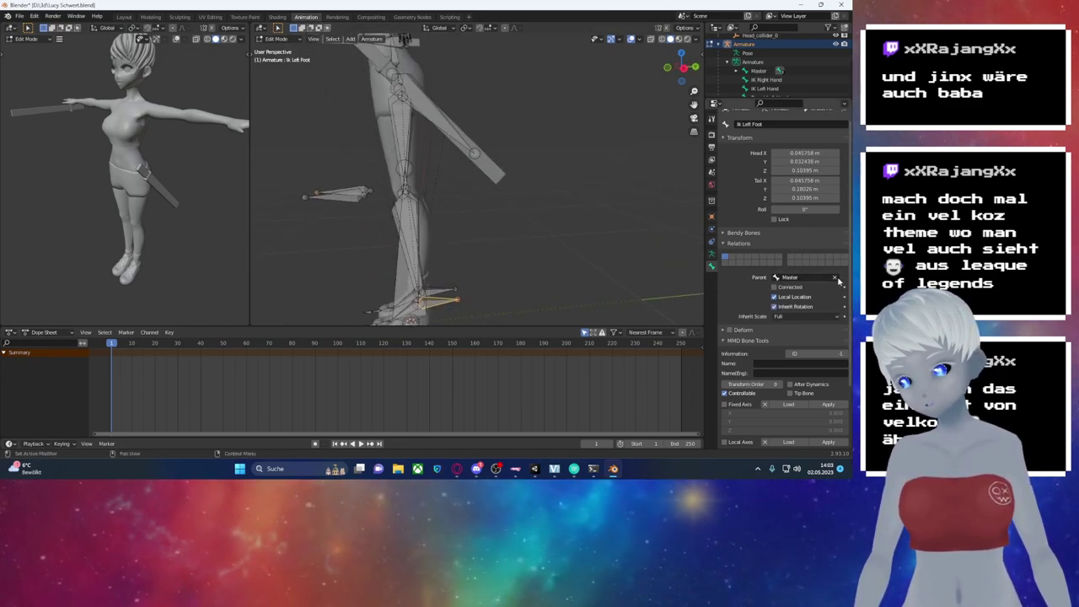
{"action": "middle_click_drag", "start_coordinate": [590, 279], "coordinate": [514, 277]}
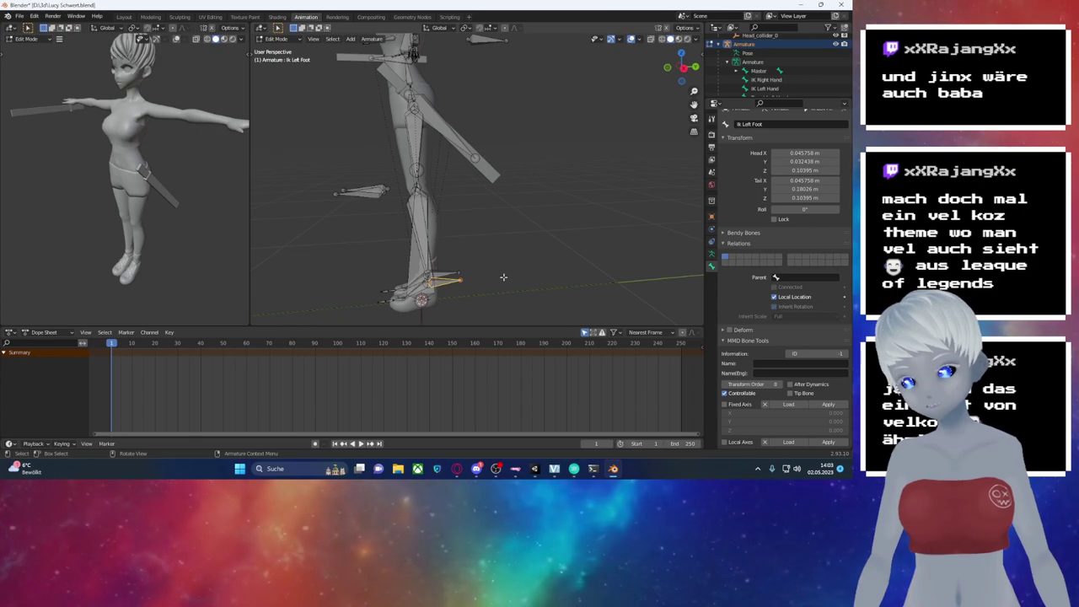
Step: Return to Object Mode, save Lucy Schwert.blend, and switch to the Unity editor
{"action": "key", "text": "Tab"}
{"action": "key", "text": "ctrl+s"}
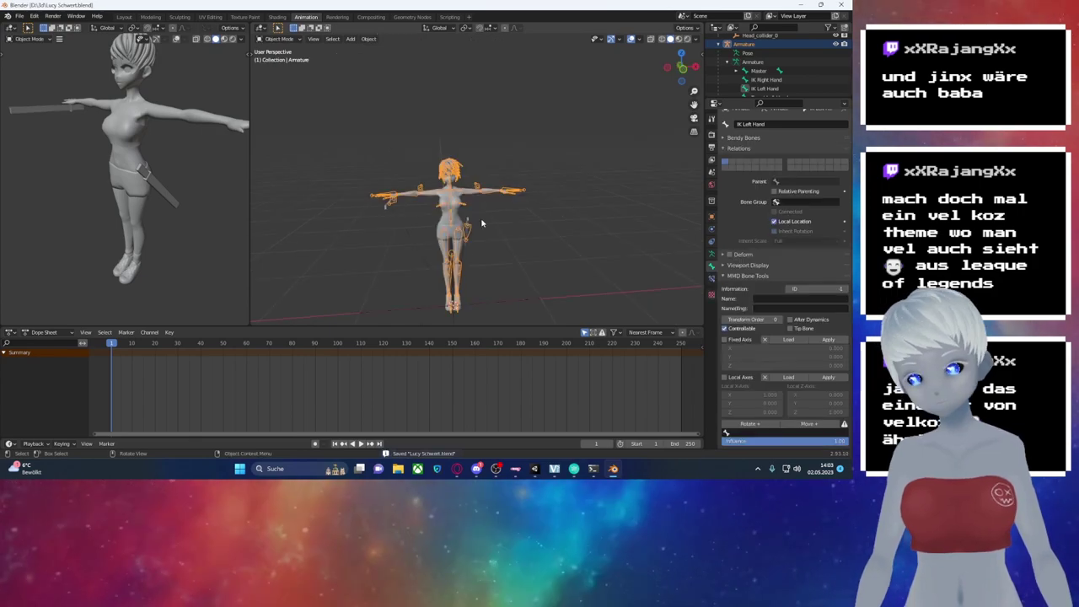
{"action": "left_click", "coordinate": [345, 138]}
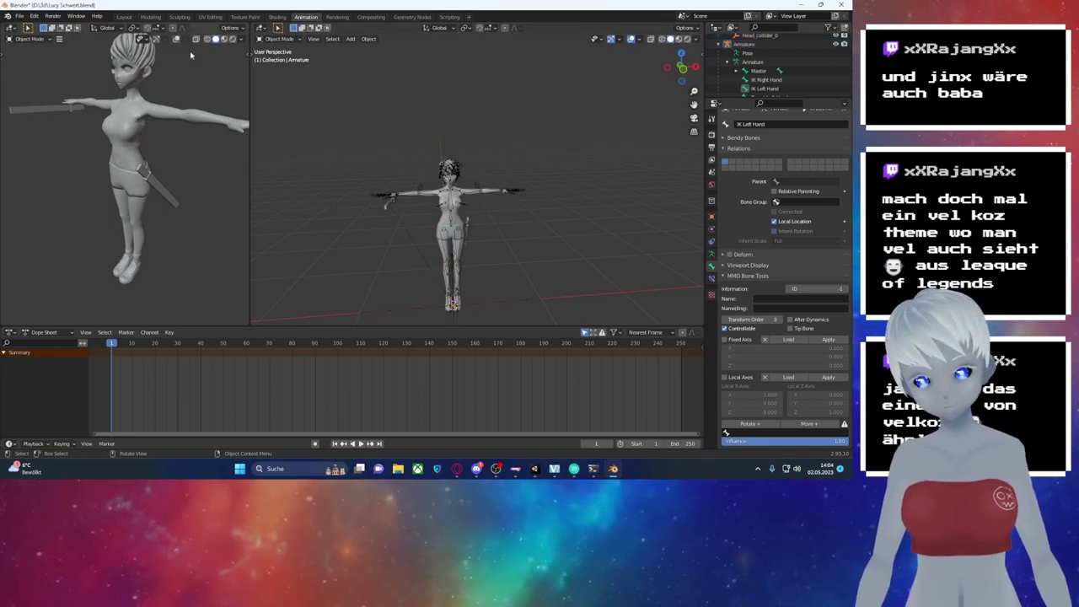
{"action": "left_click", "coordinate": [17, 15]}
{"action": "mouse_move", "coordinate": [535, 469]}
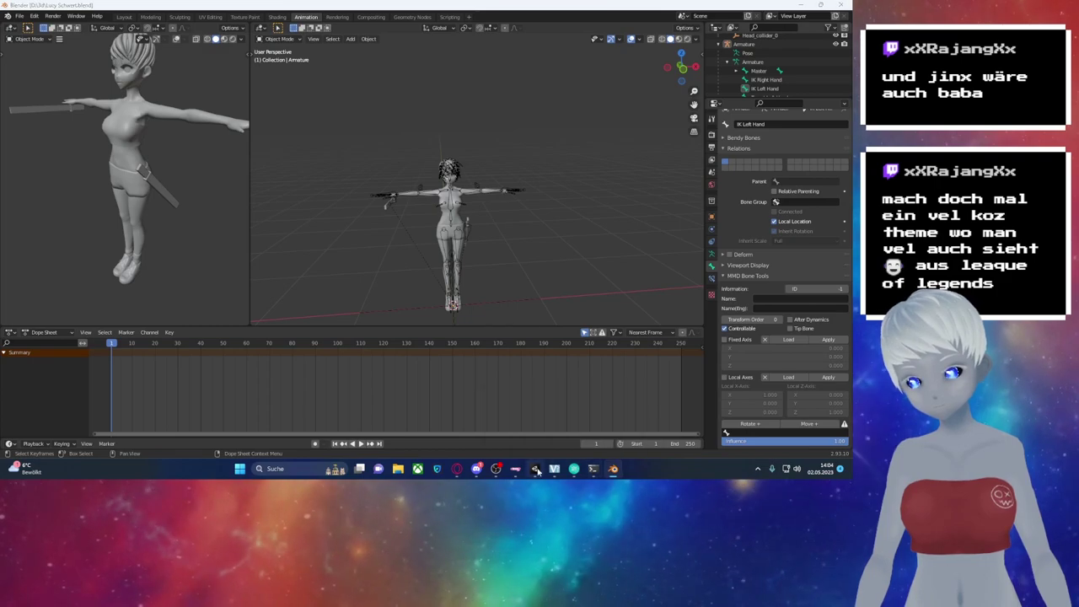
{"action": "left_click", "coordinate": [535, 469]}
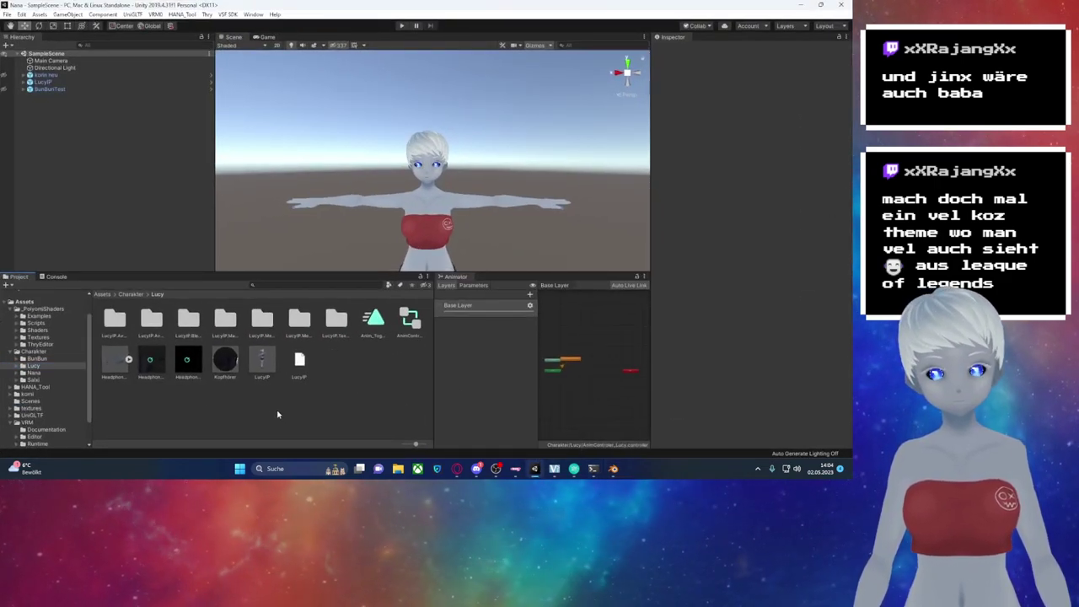
Step: Create a 'Test Anim Schwert' folder in Assets/Charakter/Lucy and open it
{"action": "right_click", "coordinate": [277, 414]}
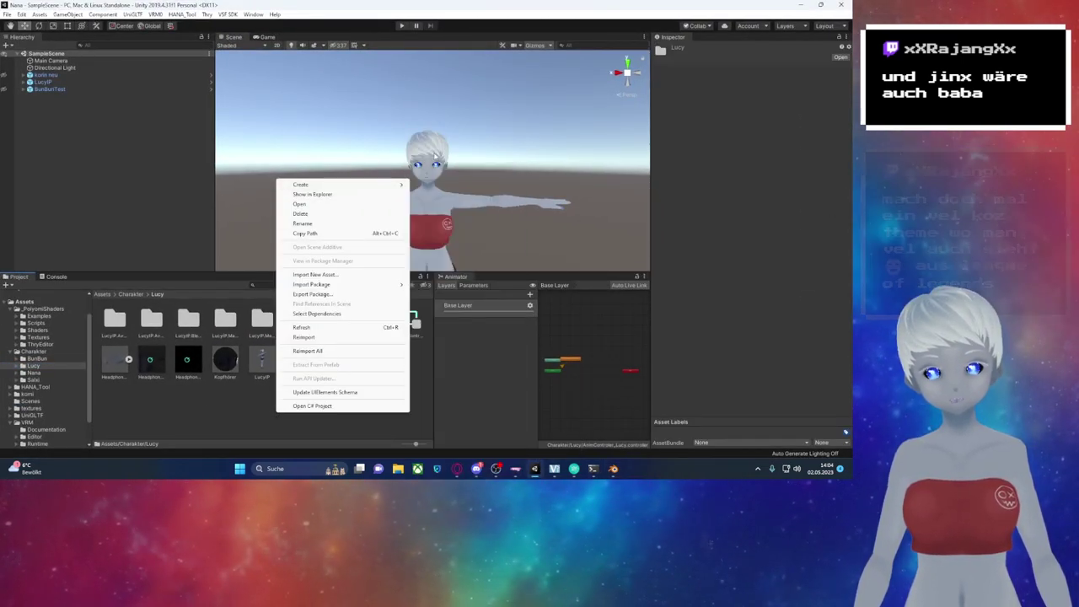
{"action": "mouse_move", "coordinate": [337, 185]}
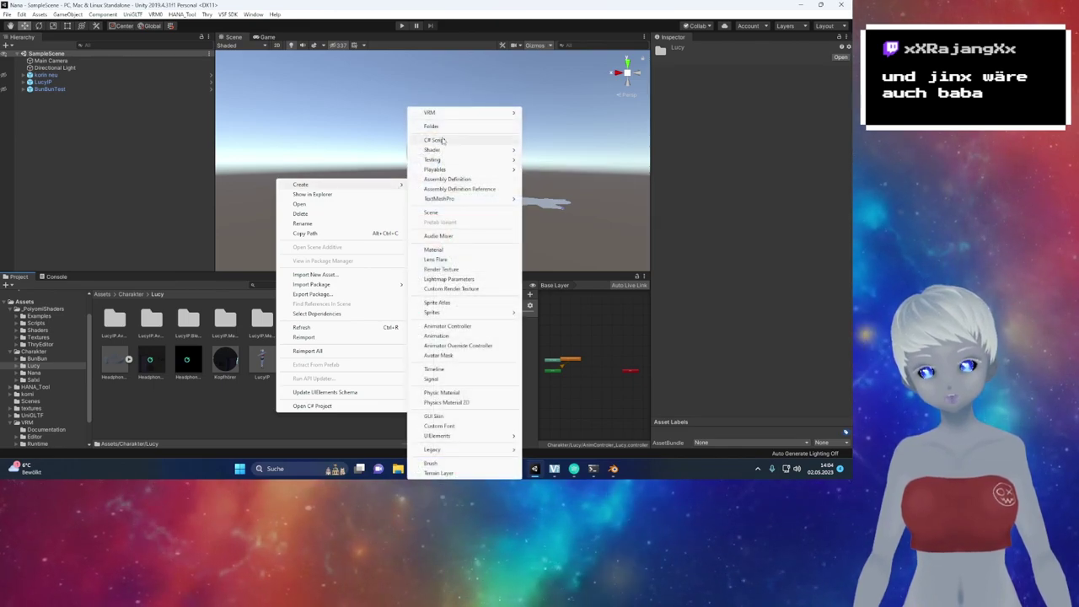
{"action": "left_click", "coordinate": [441, 127]}
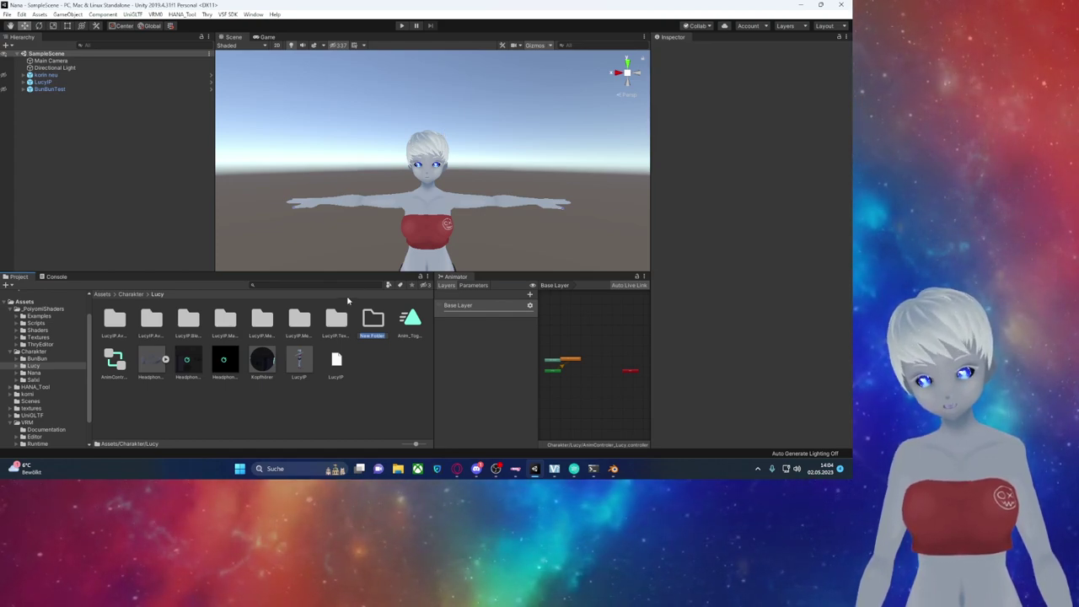
{"action": "key", "text": "BackSpace"}
{"action": "type", "text": "Test Anim Schwert"}
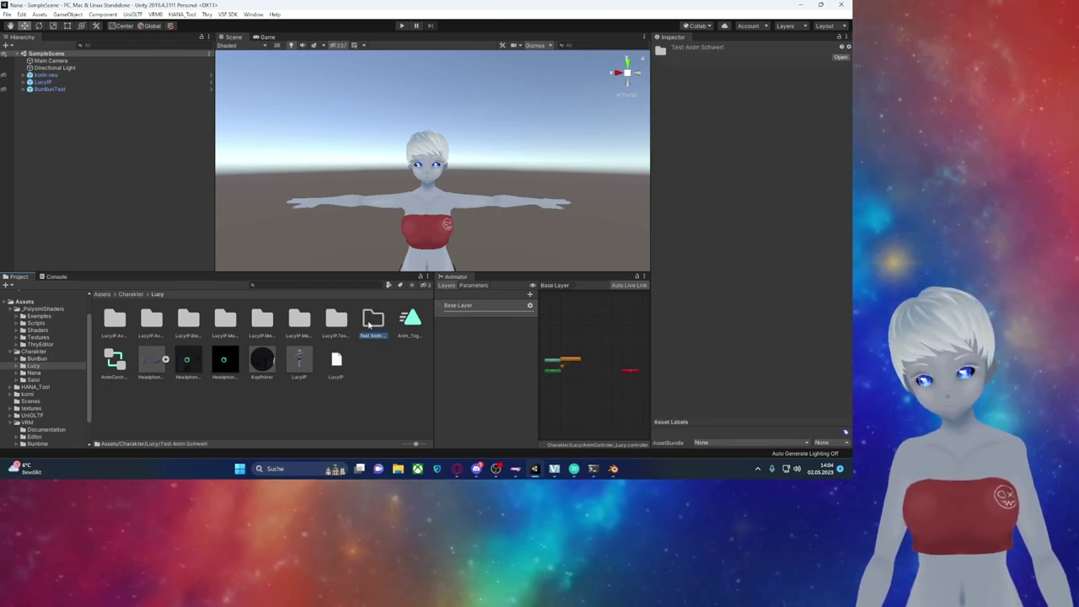
{"action": "double_click", "coordinate": [371, 317]}
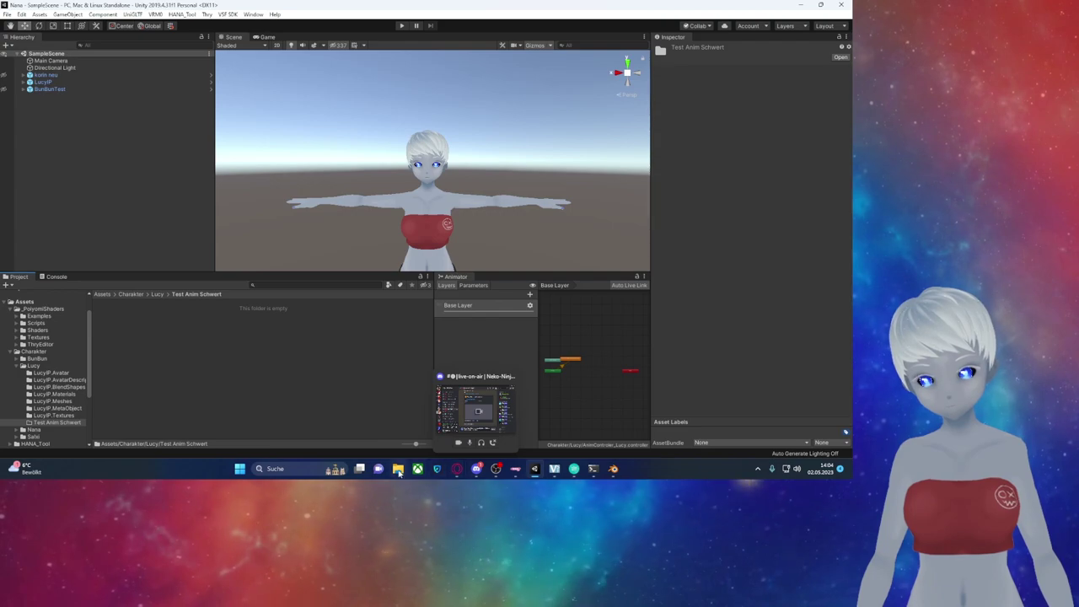
{"action": "mouse_move", "coordinate": [612, 469]}
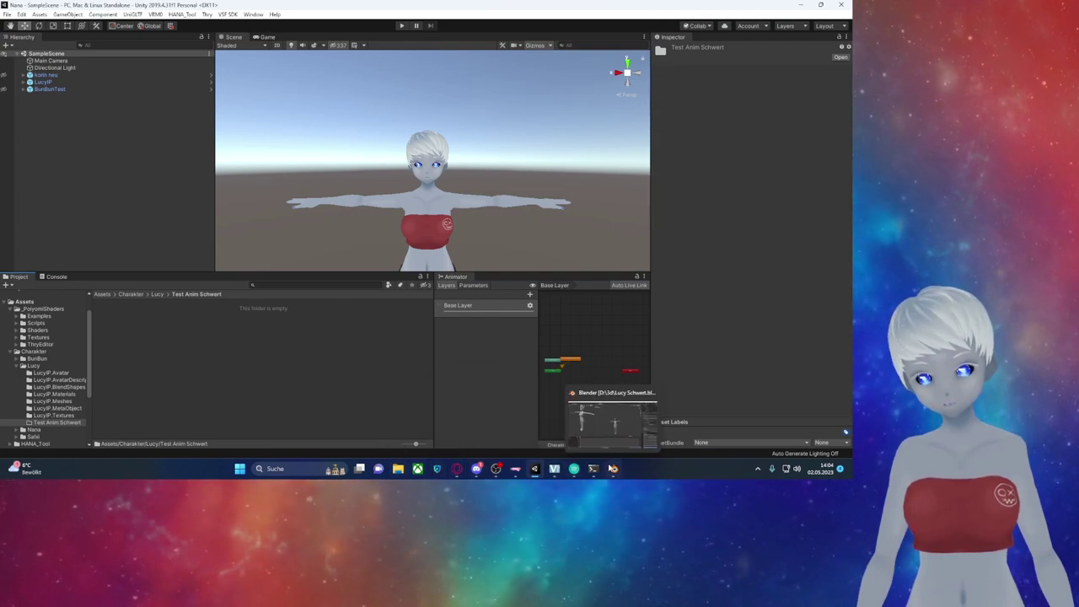
Step: Import Lucy Schwert.blend into the Test Anim Schwert folder
{"action": "left_click", "coordinate": [397, 469]}
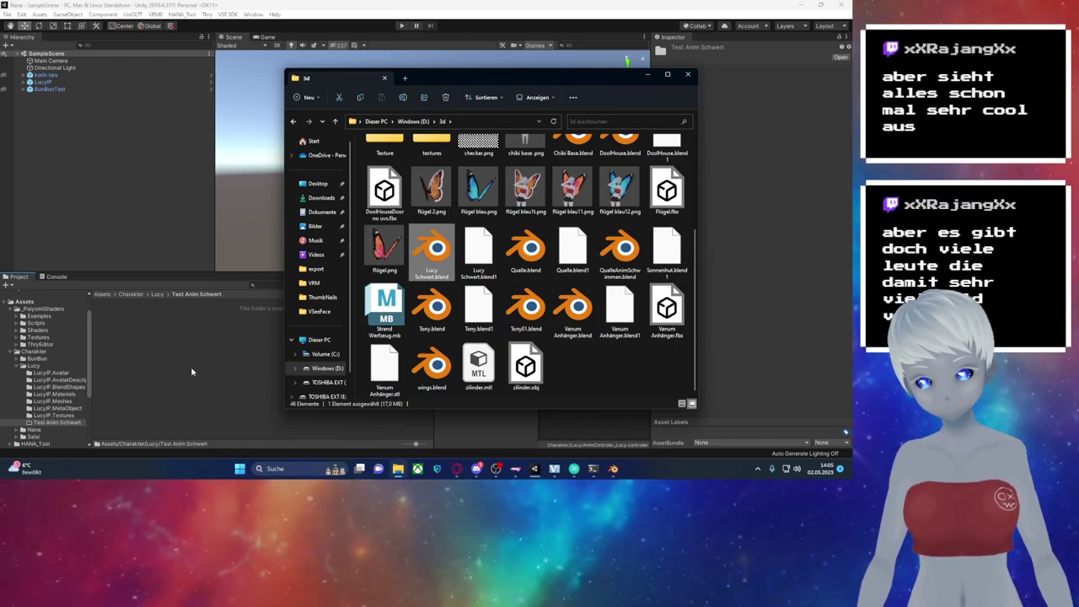
{"action": "left_click", "coordinate": [239, 333]}
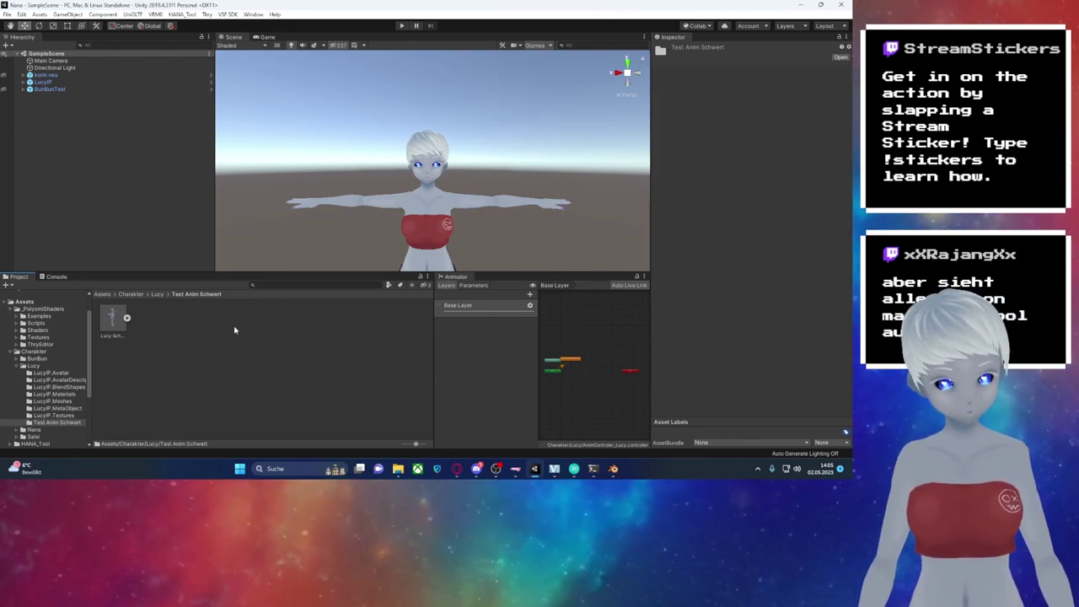
{"action": "left_click", "coordinate": [115, 324]}
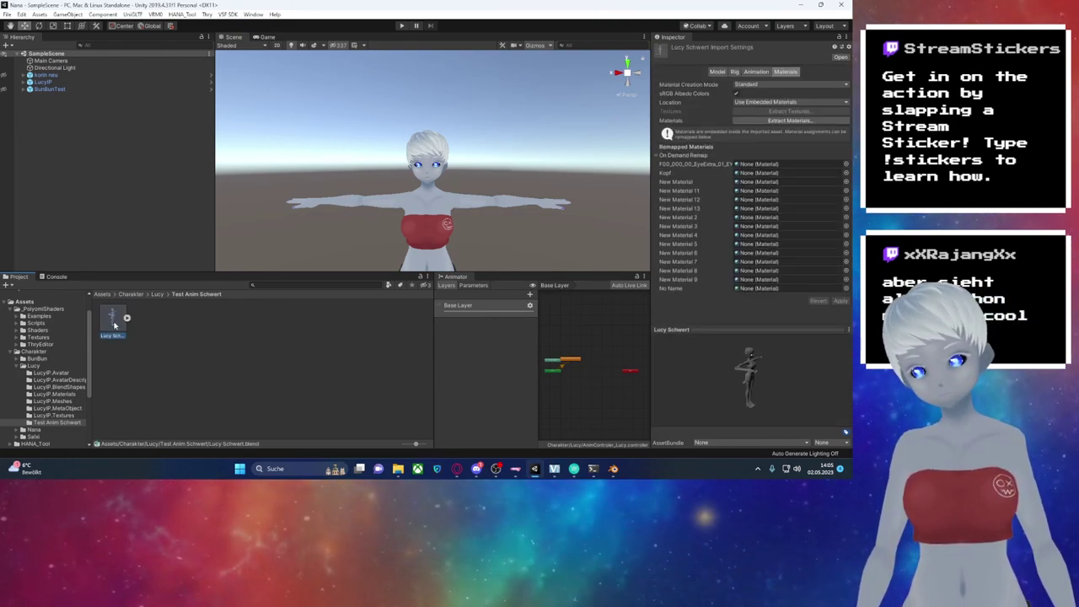
{"action": "left_click_drag", "start_coordinate": [732, 380], "coordinate": [709, 379]}
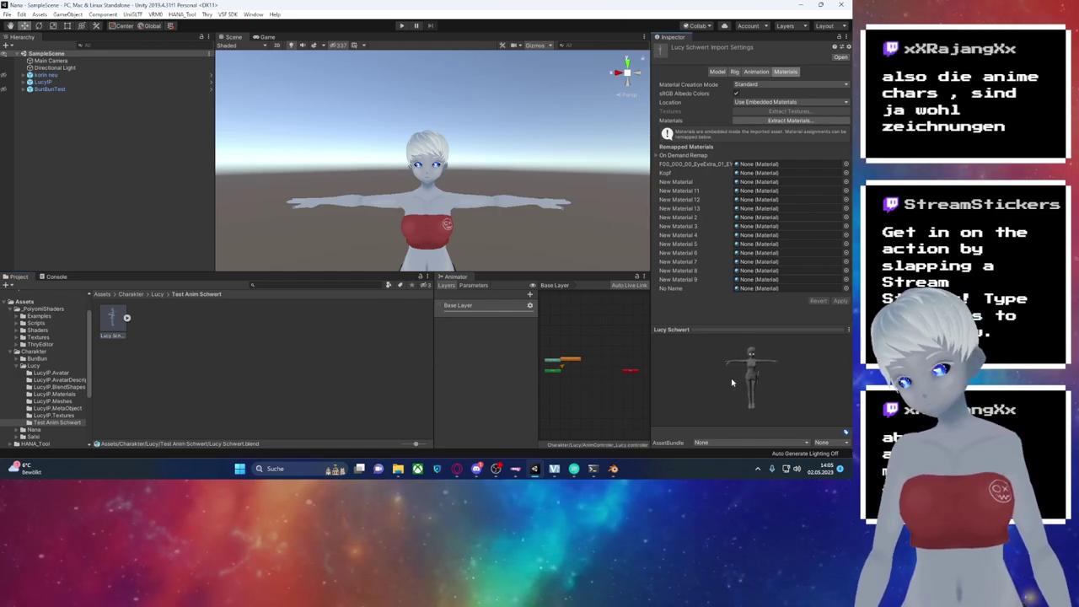
Step: Set the model's rig Animation Type to Humanoid
{"action": "left_click", "coordinate": [735, 73]}
{"action": "left_click", "coordinate": [756, 85]}
{"action": "left_click", "coordinate": [764, 119]}
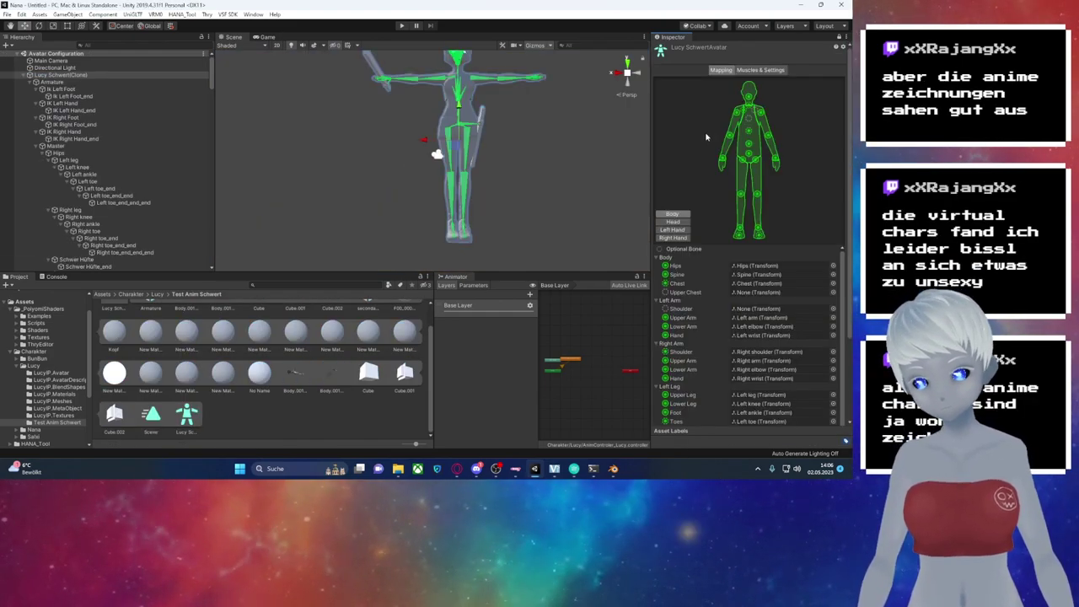
Step: Map the Left Arm Shoulder slot to the Left shoulder bone by searching 'left sh'
{"action": "scroll", "coordinate": [547, 154], "scroll_direction": "up", "scroll_amount": 5}
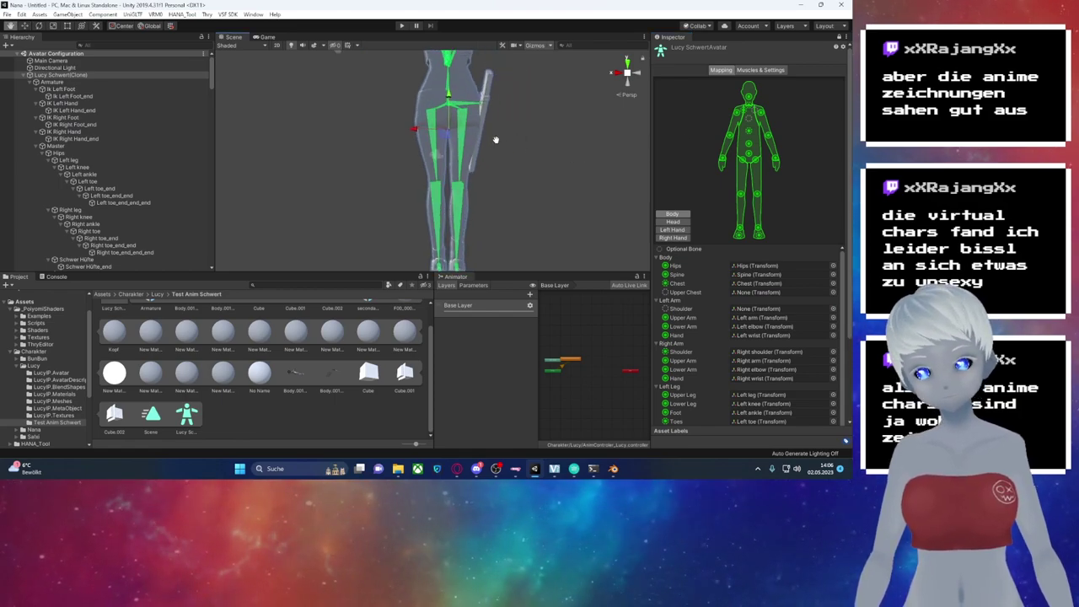
{"action": "scroll", "coordinate": [499, 181], "scroll_direction": "down", "scroll_amount": 3}
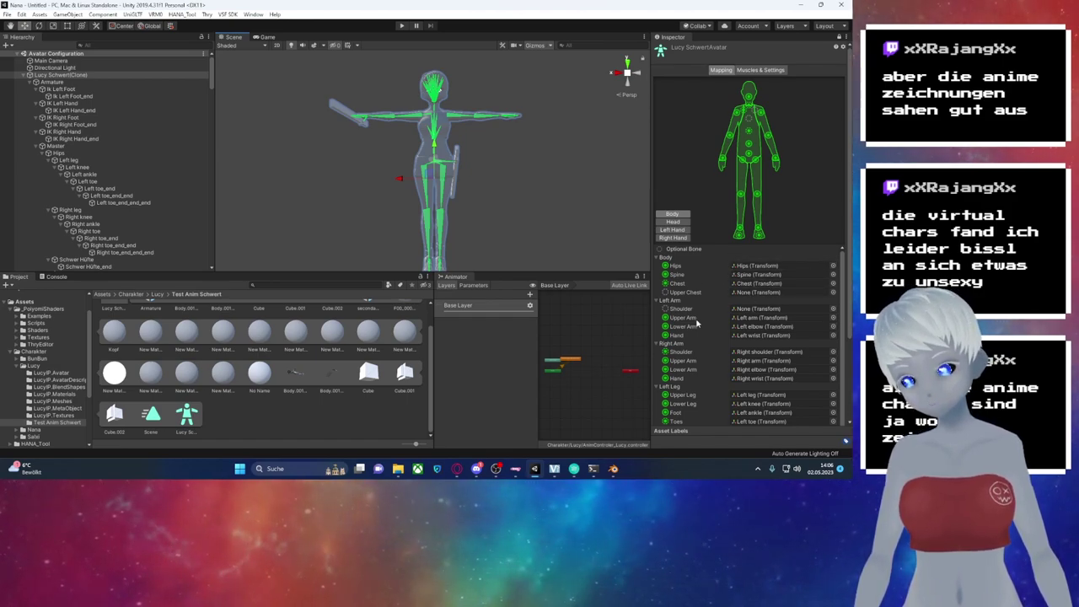
{"action": "left_click", "coordinate": [760, 309]}
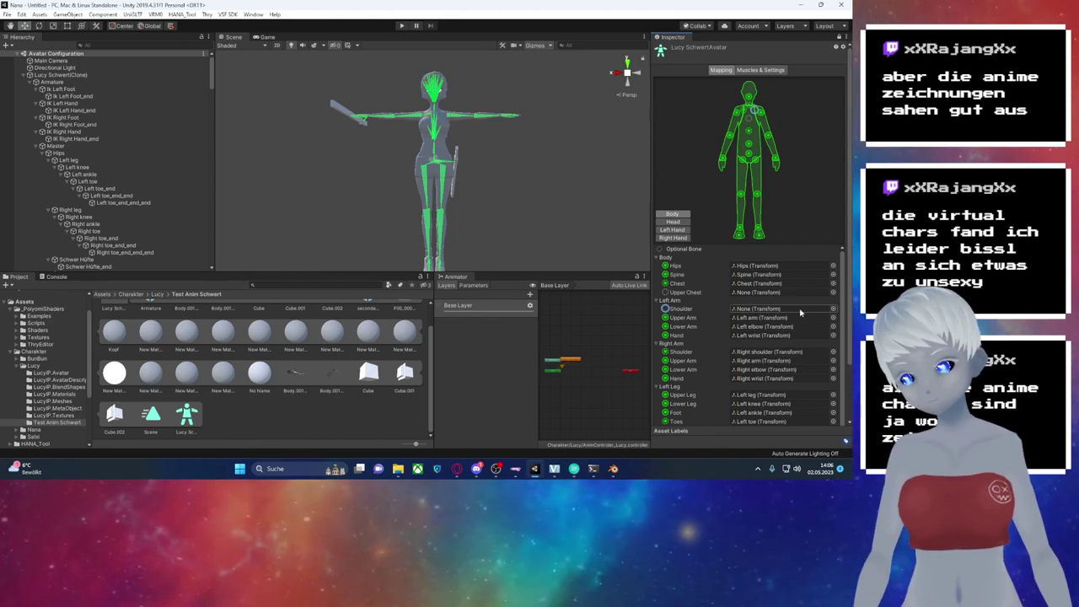
{"action": "left_click", "coordinate": [833, 309]}
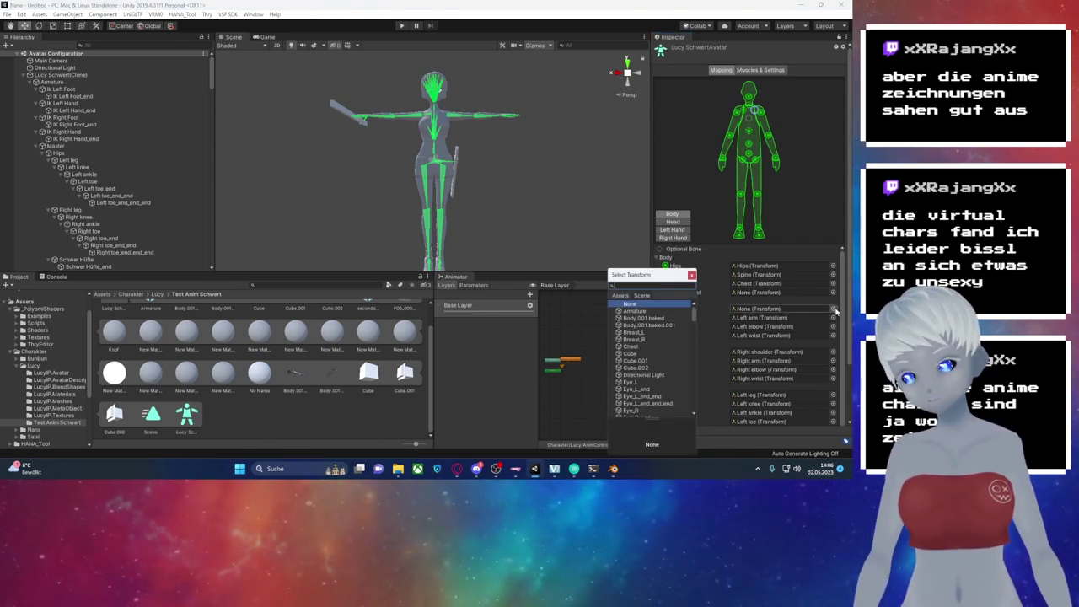
{"action": "type", "text": "left"}
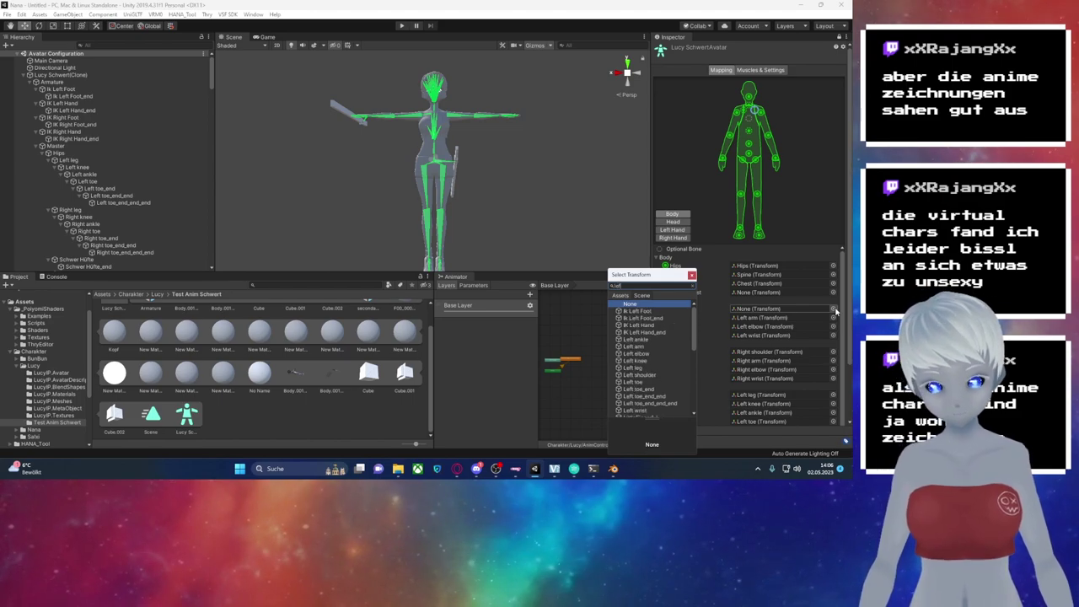
{"action": "type", "text": " sh"}
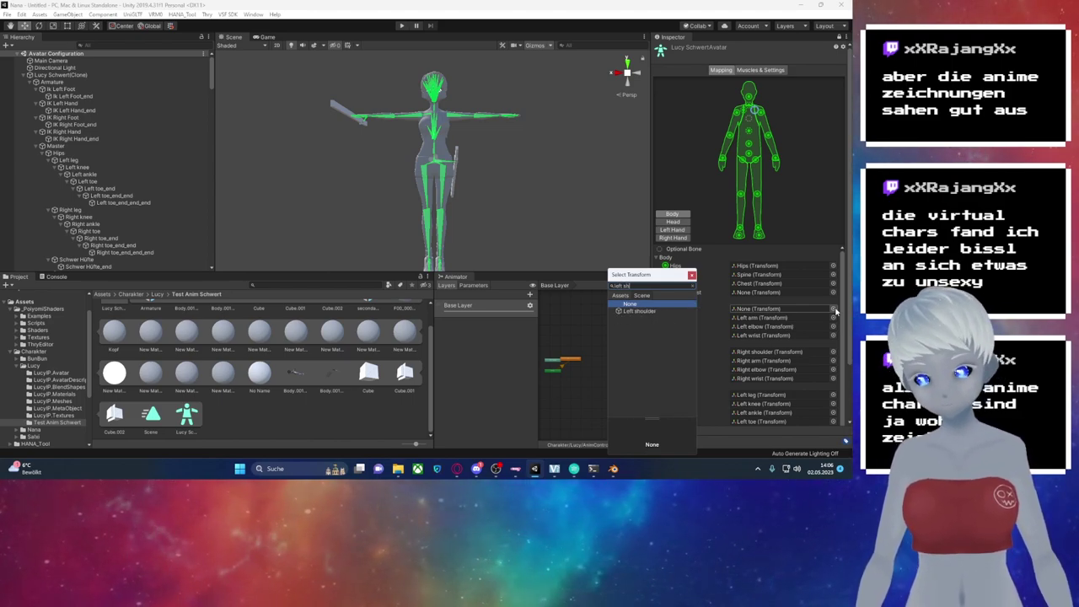
{"action": "key", "text": "Down"}
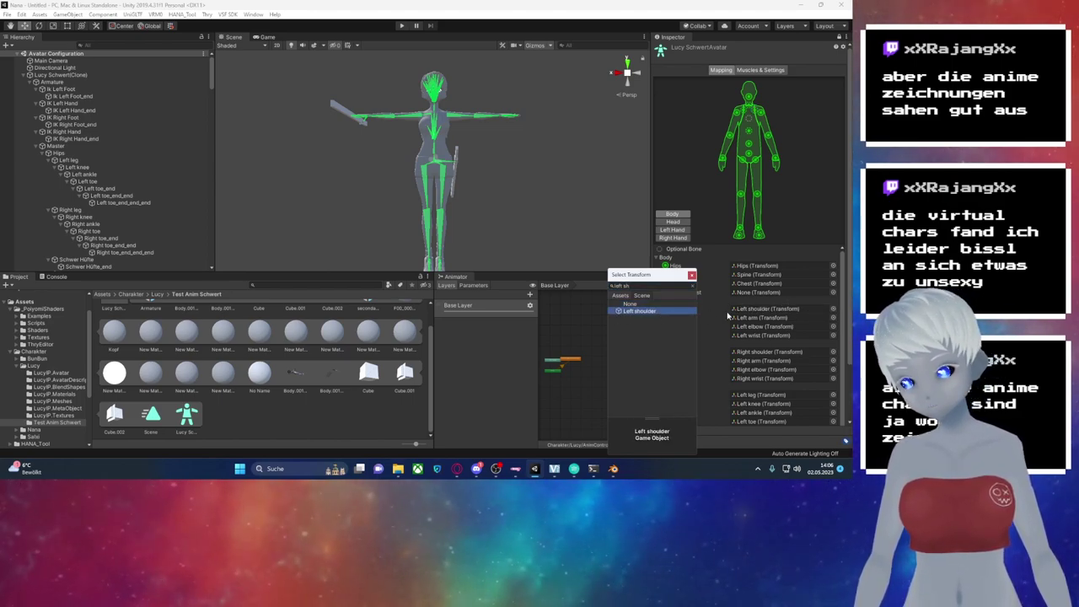
{"action": "key", "text": "Return"}
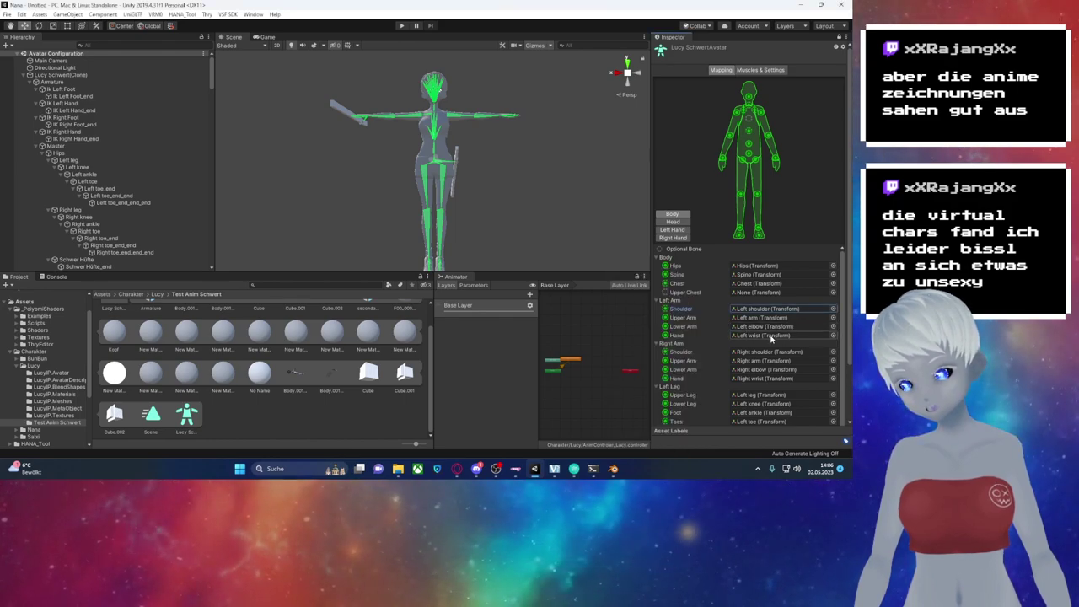
{"action": "scroll", "coordinate": [770, 384], "scroll_direction": "down", "scroll_amount": 1}
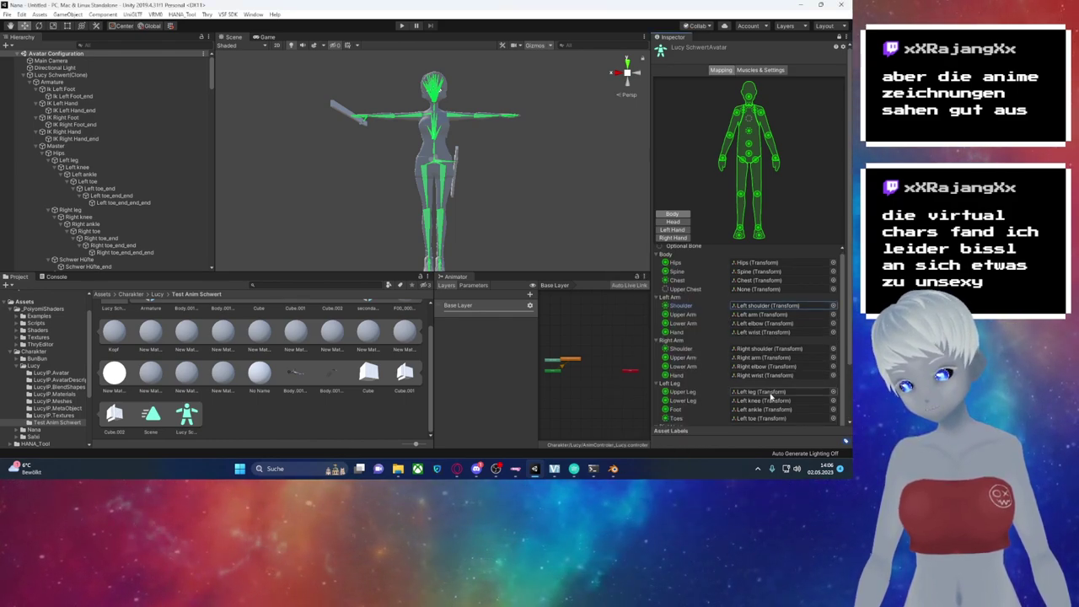
{"action": "left_click", "coordinate": [659, 255]}
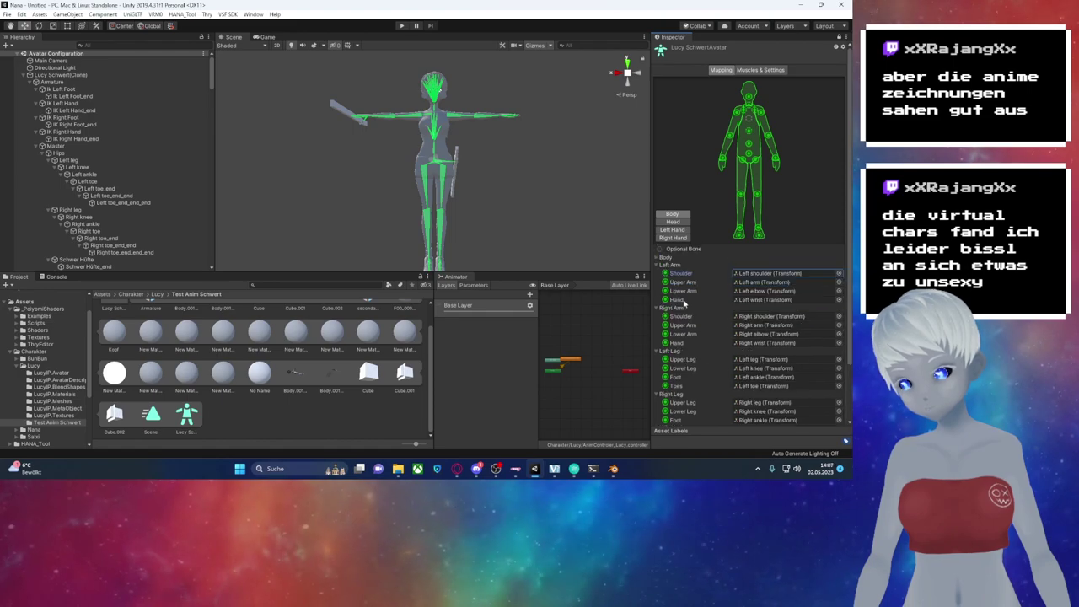
Step: Set the Head tab's Jaw slot to None
{"action": "scroll", "coordinate": [711, 372], "scroll_direction": "down", "scroll_amount": 2}
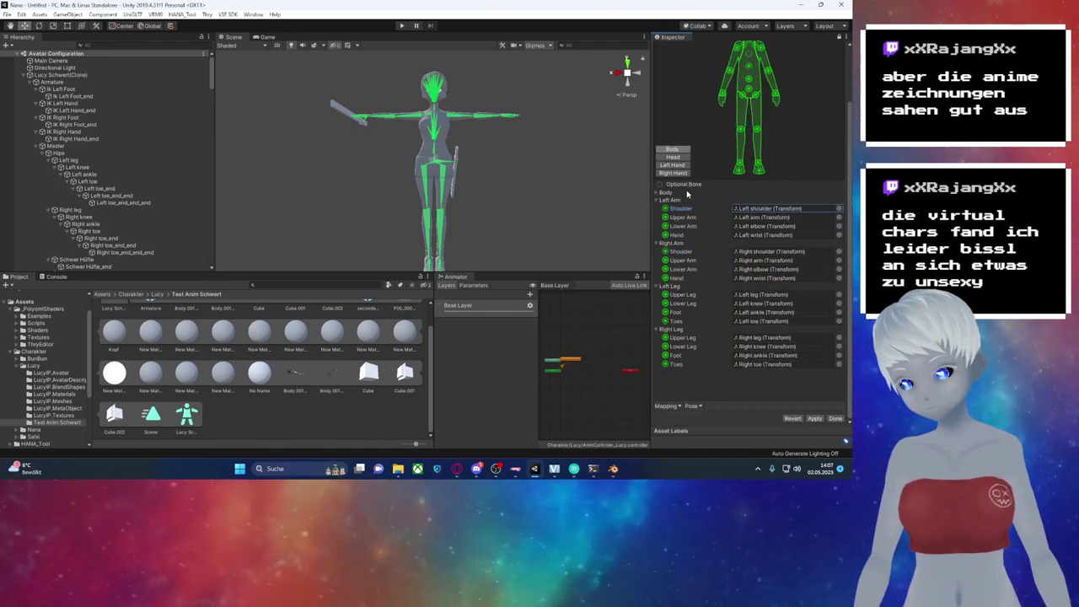
{"action": "left_click", "coordinate": [677, 158]}
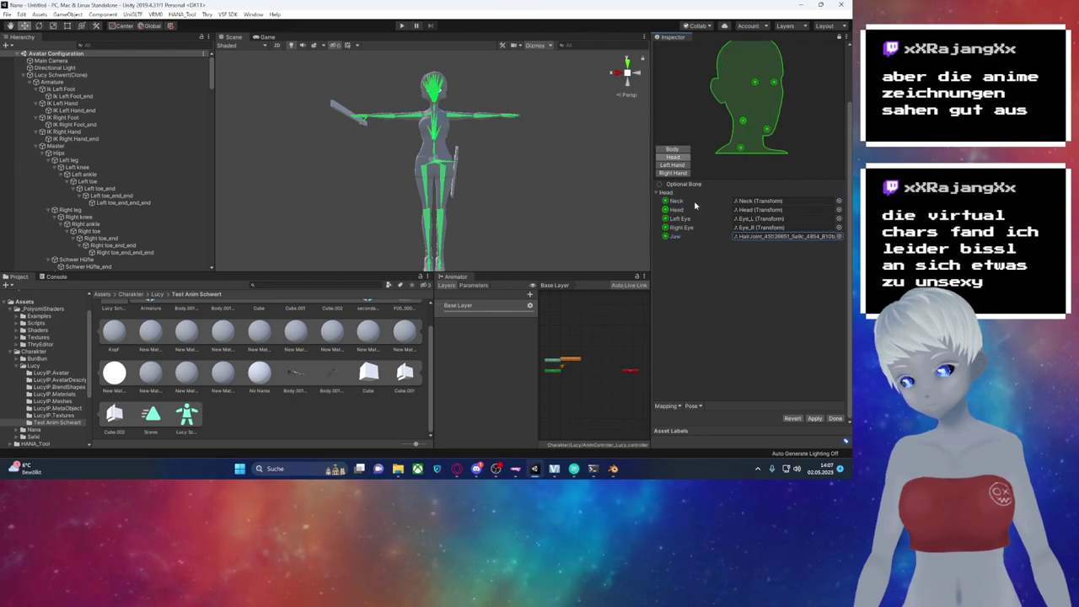
{"action": "left_click", "coordinate": [838, 237]}
{"action": "type", "text": "none"}
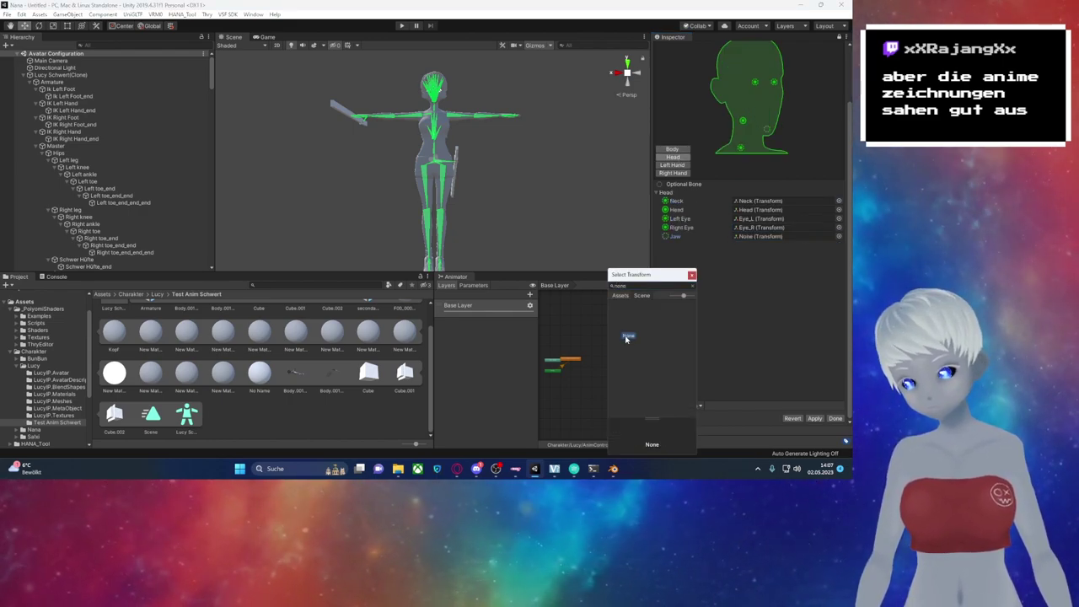
{"action": "double_click", "coordinate": [634, 335]}
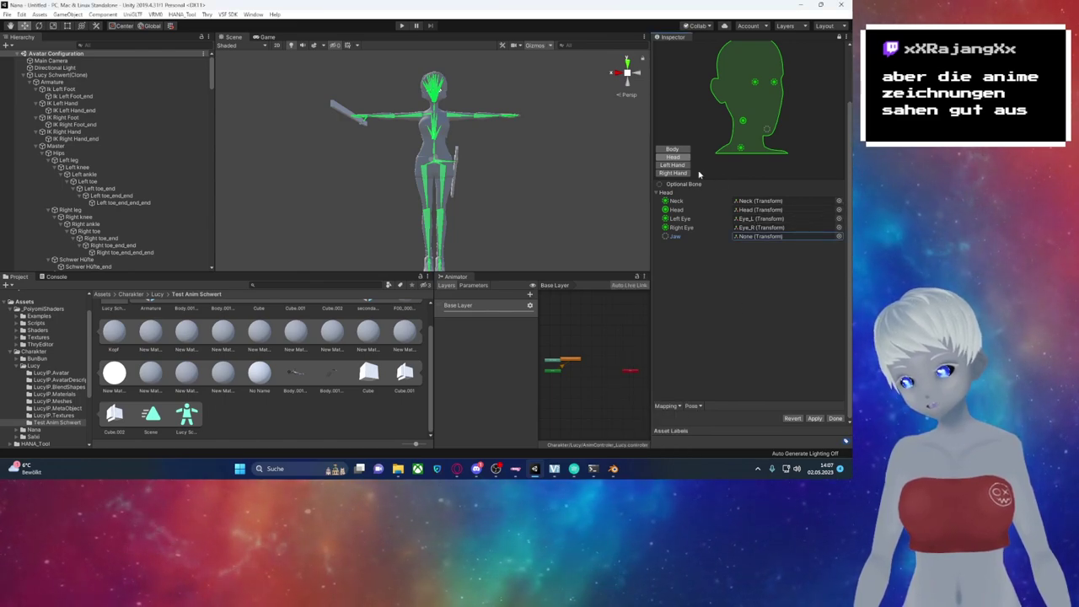
Step: Review the Left Hand and Right Hand finger mappings and apply the avatar settings
{"action": "left_click", "coordinate": [686, 165]}
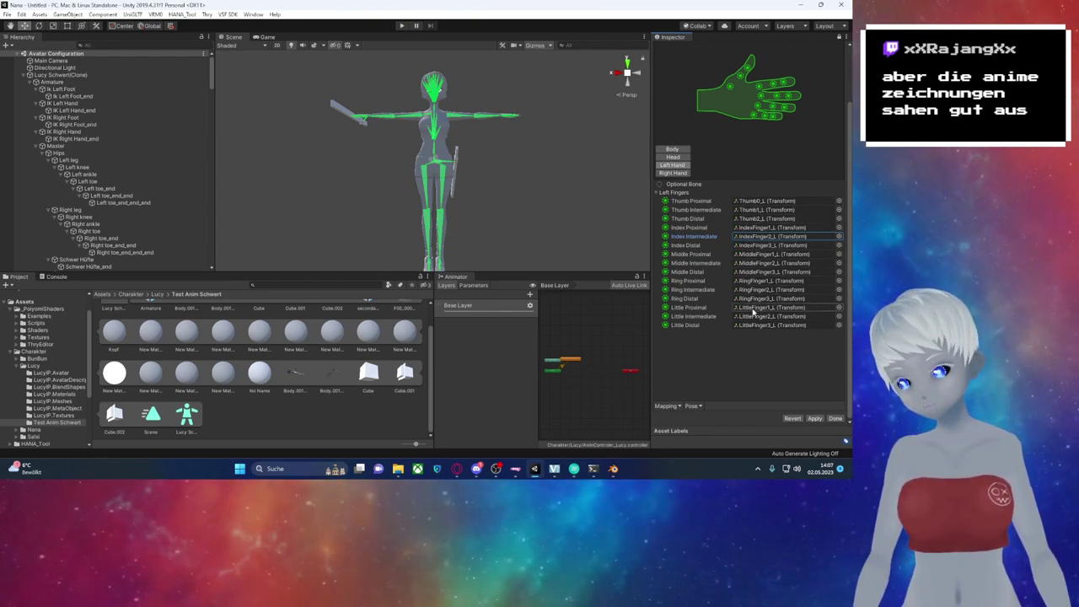
{"action": "left_click", "coordinate": [674, 173]}
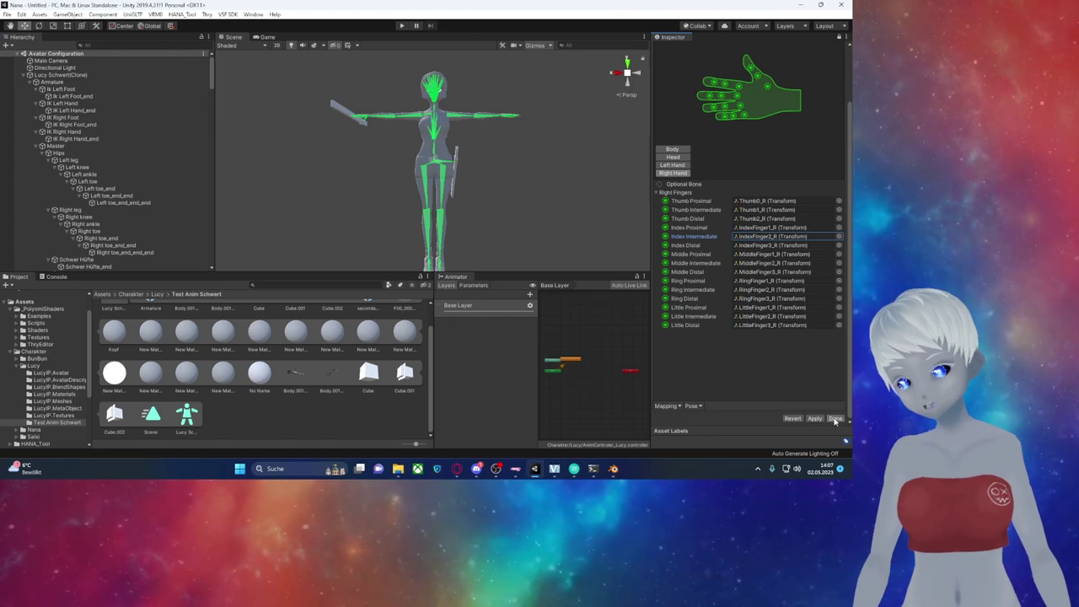
{"action": "left_click", "coordinate": [451, 252]}
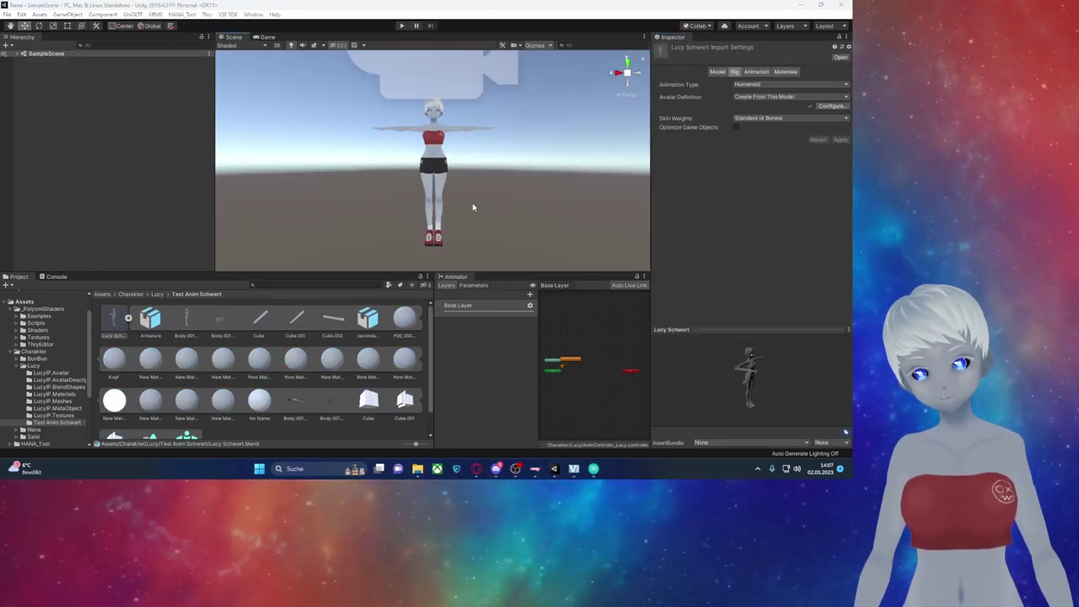
Step: Place the Lucy Schwert model into the SampleScene
{"action": "right_click_drag", "start_coordinate": [471, 179], "coordinate": [441, 192]}
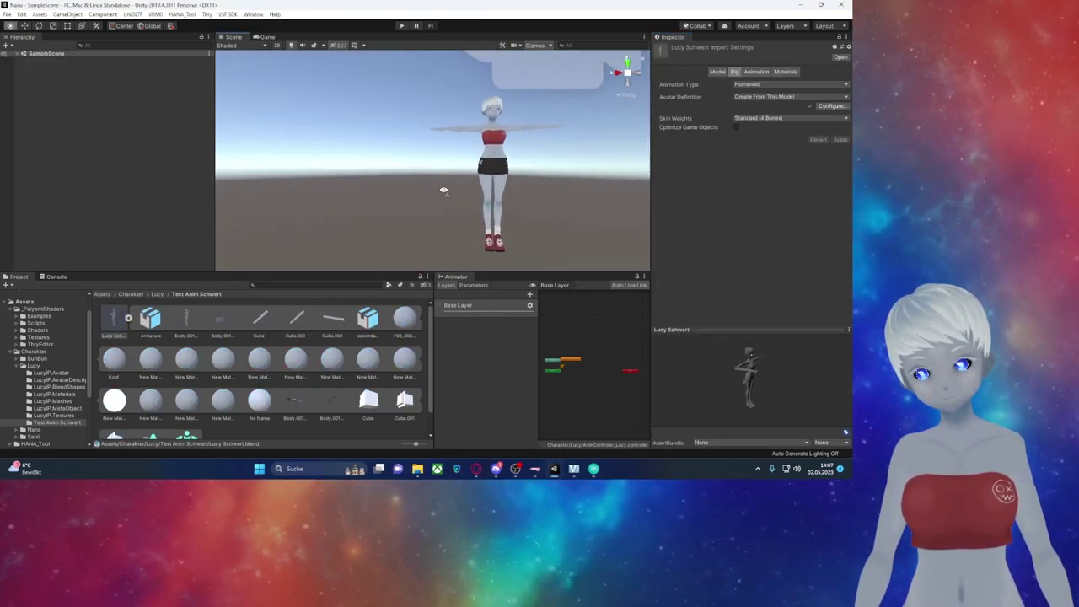
{"action": "right_click_drag", "start_coordinate": [441, 193], "coordinate": [385, 205]}
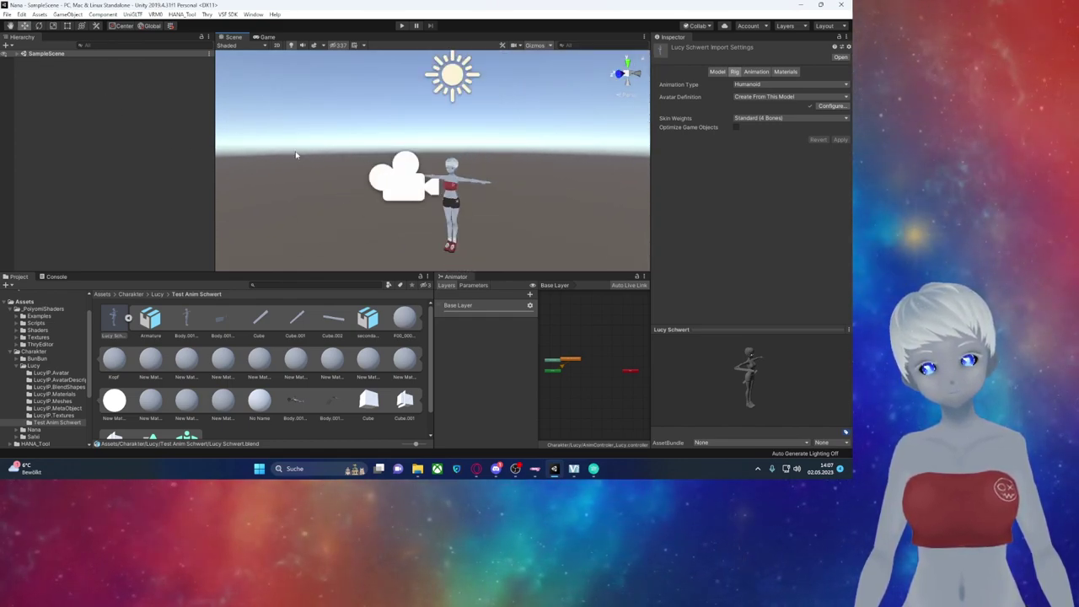
{"action": "left_click", "coordinate": [18, 54]}
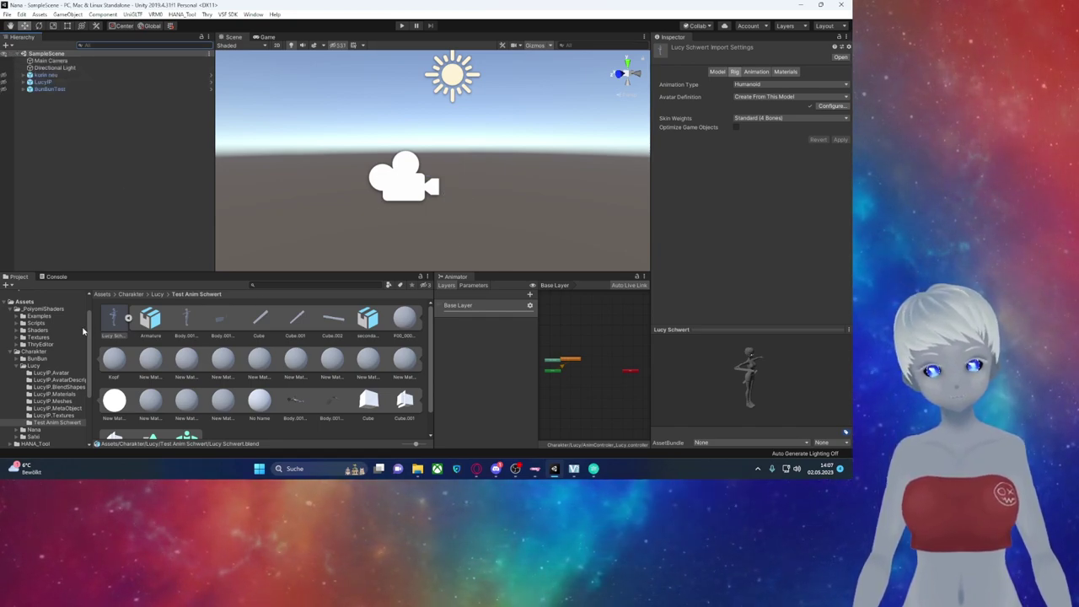
{"action": "left_click", "coordinate": [128, 318]}
{"action": "left_click_drag", "start_coordinate": [112, 319], "coordinate": [46, 166]}
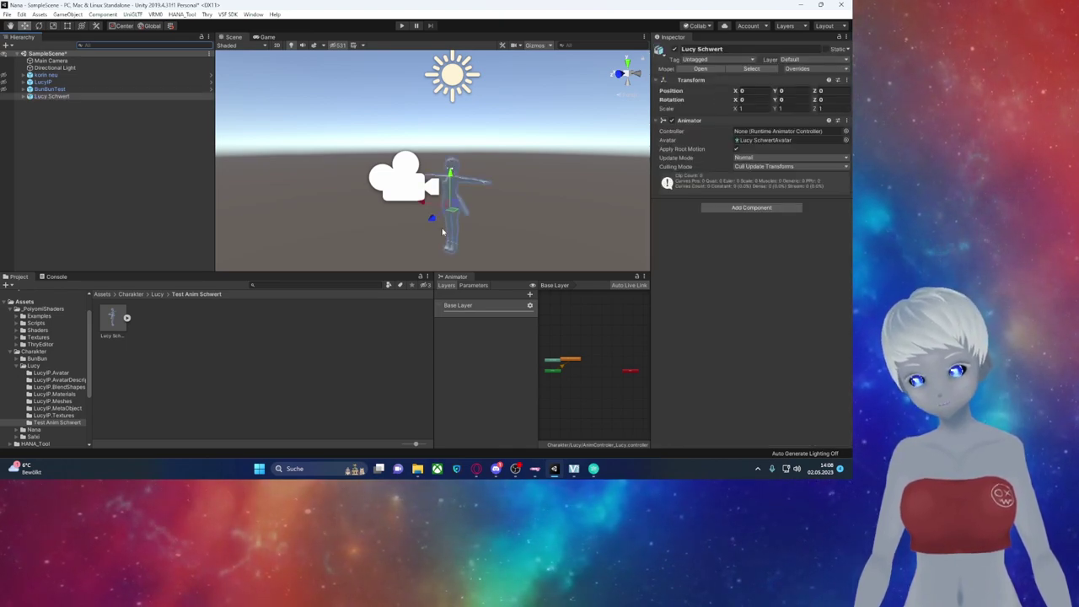
{"action": "mouse_move", "coordinate": [554, 470]}
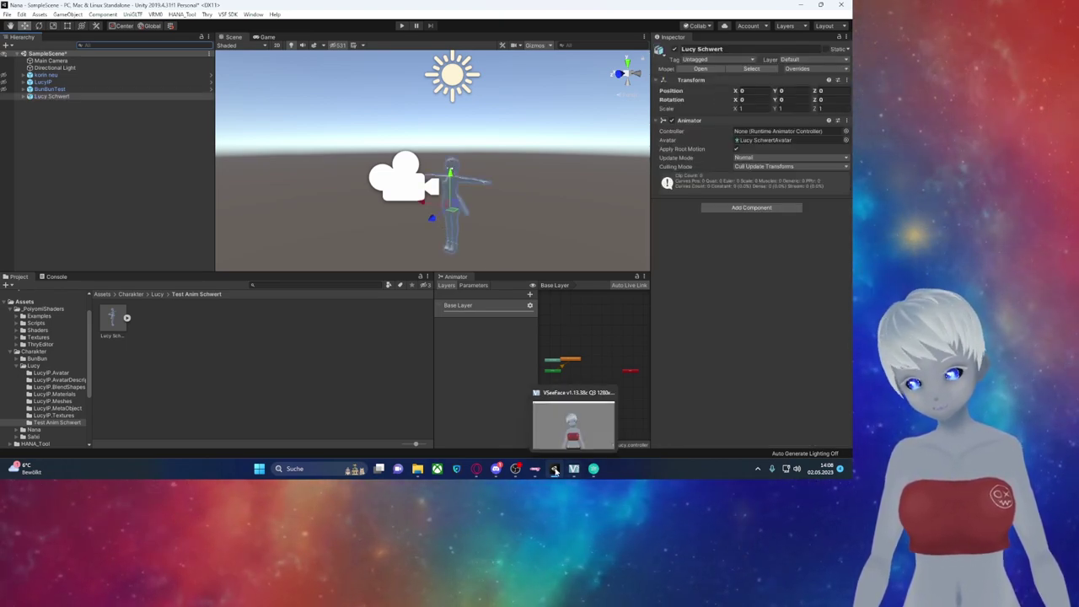
Step: Open the Lucy Schwert model asset in Blender
{"action": "left_click", "coordinate": [498, 473]}
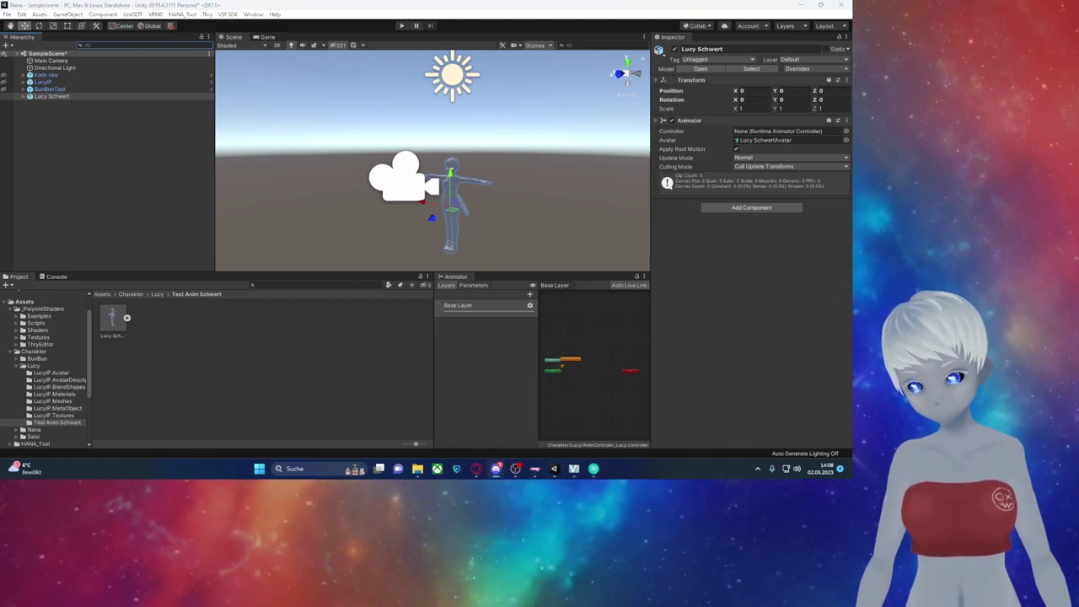
{"action": "left_click", "coordinate": [109, 315]}
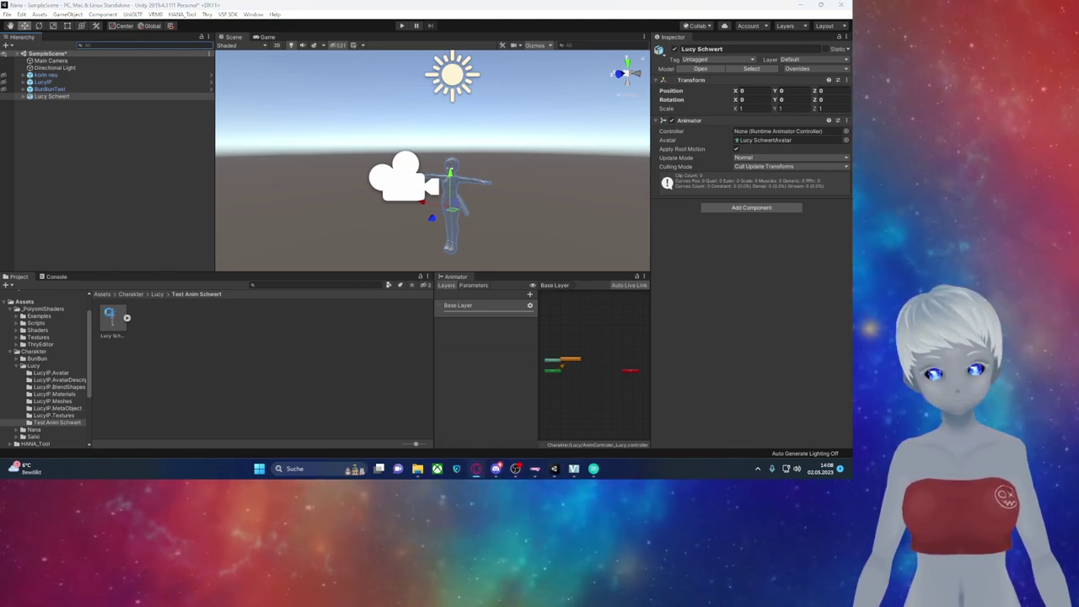
{"action": "double_click", "coordinate": [109, 320]}
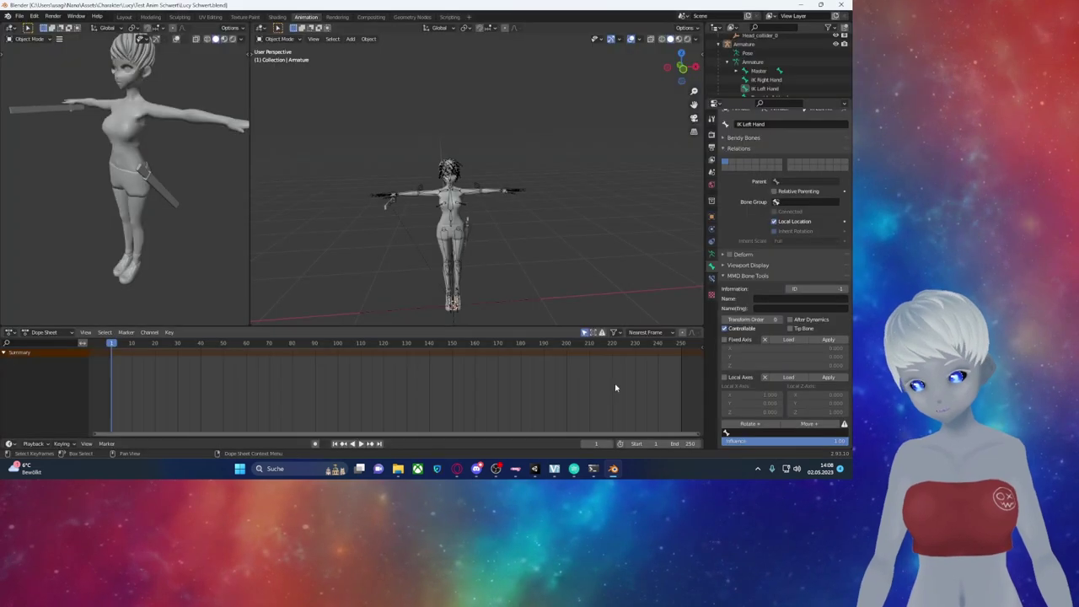
Step: Select the character's armature and switch it to Pose Mode
{"action": "scroll", "coordinate": [318, 219], "scroll_direction": "up", "scroll_amount": 1}
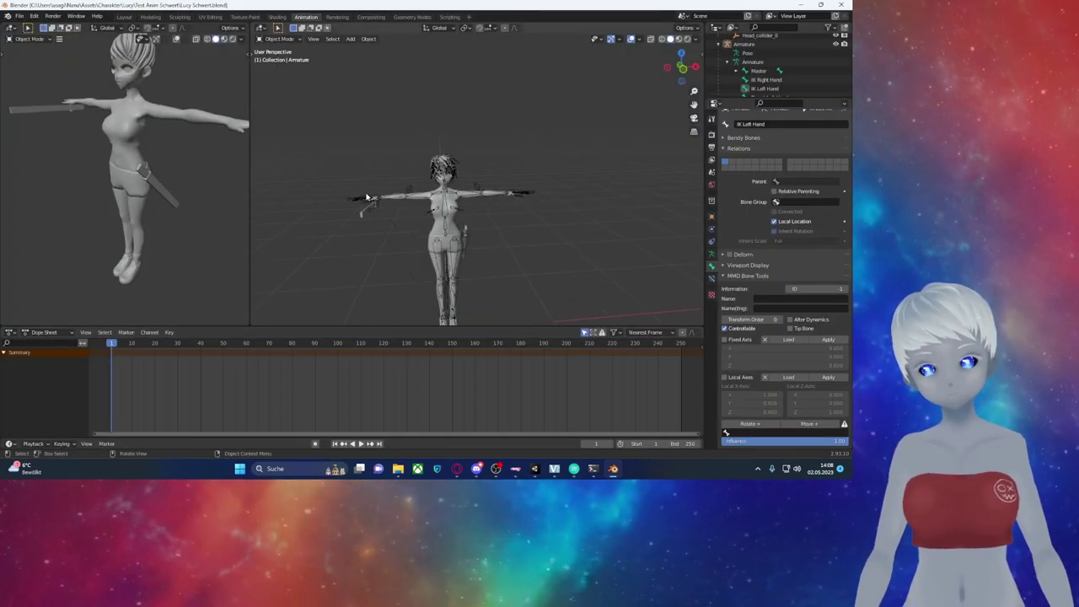
{"action": "left_click", "coordinate": [364, 203]}
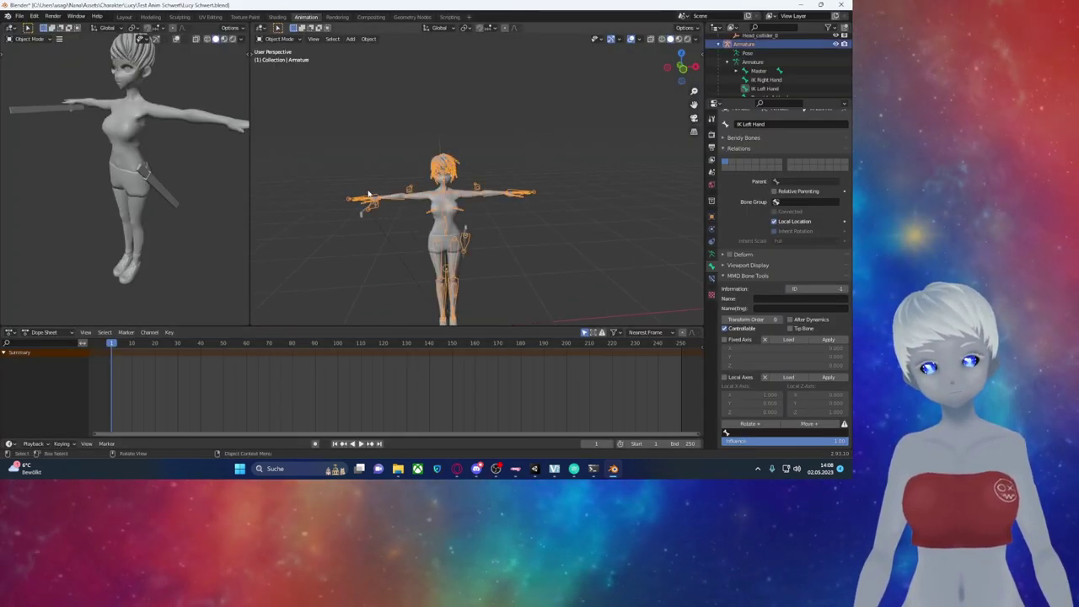
{"action": "left_click", "coordinate": [278, 38]}
{"action": "left_click", "coordinate": [291, 70]}
{"action": "middle_click_drag", "start_coordinate": [291, 73], "coordinate": [343, 205]}
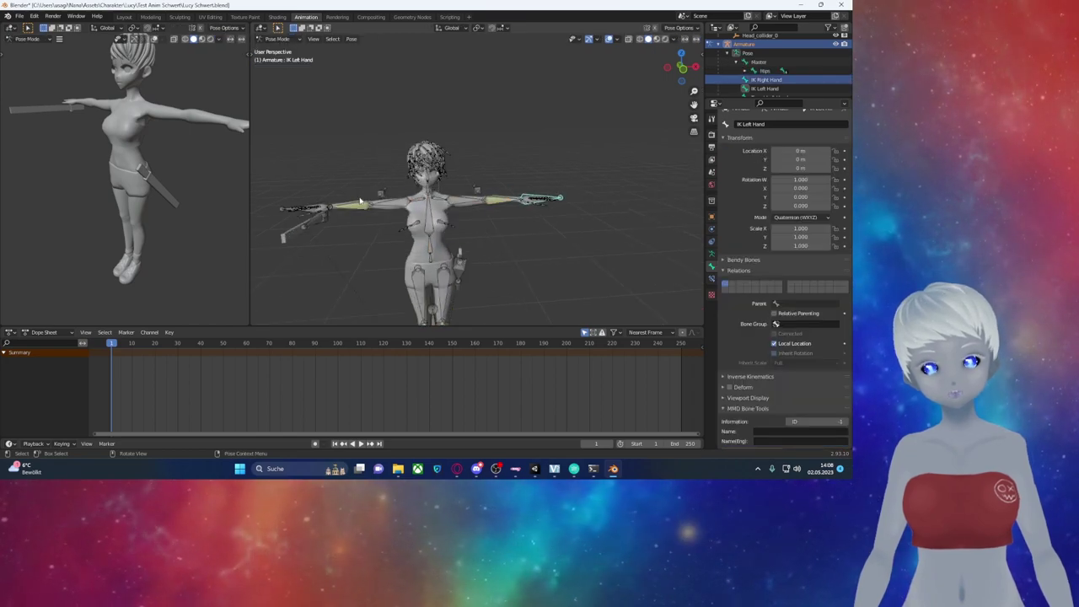
{"action": "mouse_move", "coordinate": [391, 230]}
{"action": "middle_mouse_down"}
{"action": "mouse_move", "coordinate": [465, 222]}
{"action": "mouse_move", "coordinate": [448, 85]}
{"action": "middle_mouse_up"}
{"action": "scroll", "coordinate": [464, 222], "scroll_direction": "up", "scroll_amount": 2}
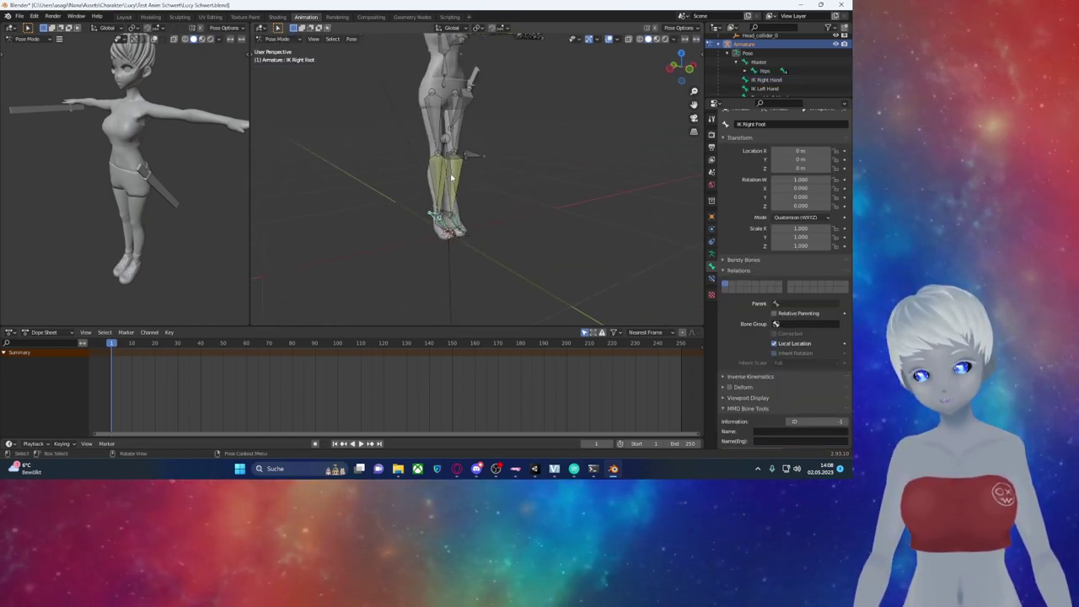
Step: Select the Hips bone and activate the combined move, rotate and scale Transform tool
{"action": "left_click", "coordinate": [448, 85]}
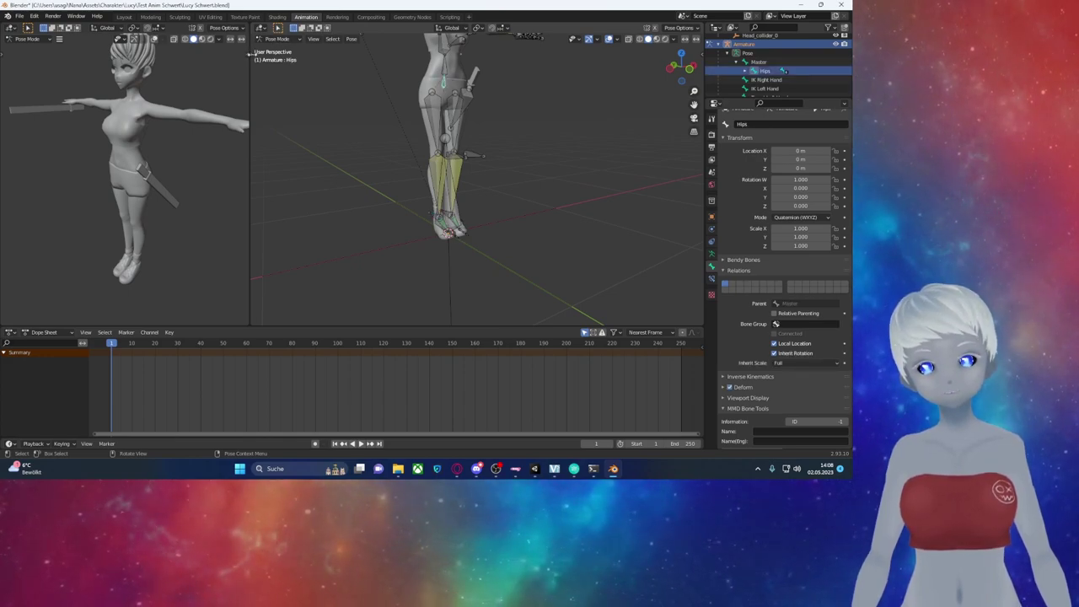
{"action": "left_click", "coordinate": [250, 53]}
{"action": "left_click", "coordinate": [262, 89]}
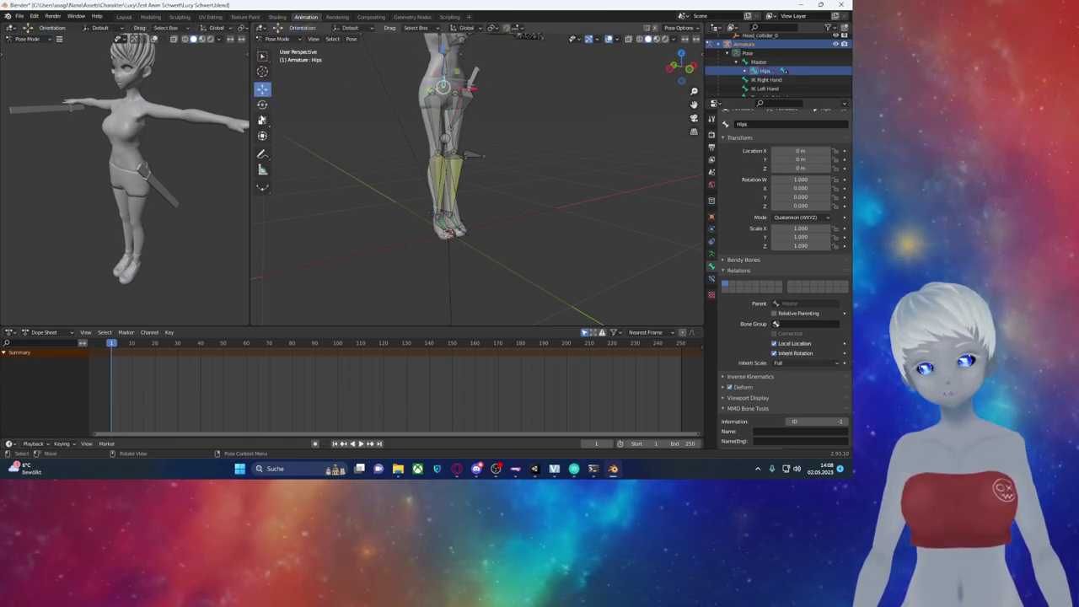
{"action": "left_click", "coordinate": [262, 135]}
{"action": "middle_click_drag", "start_coordinate": [455, 50], "coordinate": [448, 96]}
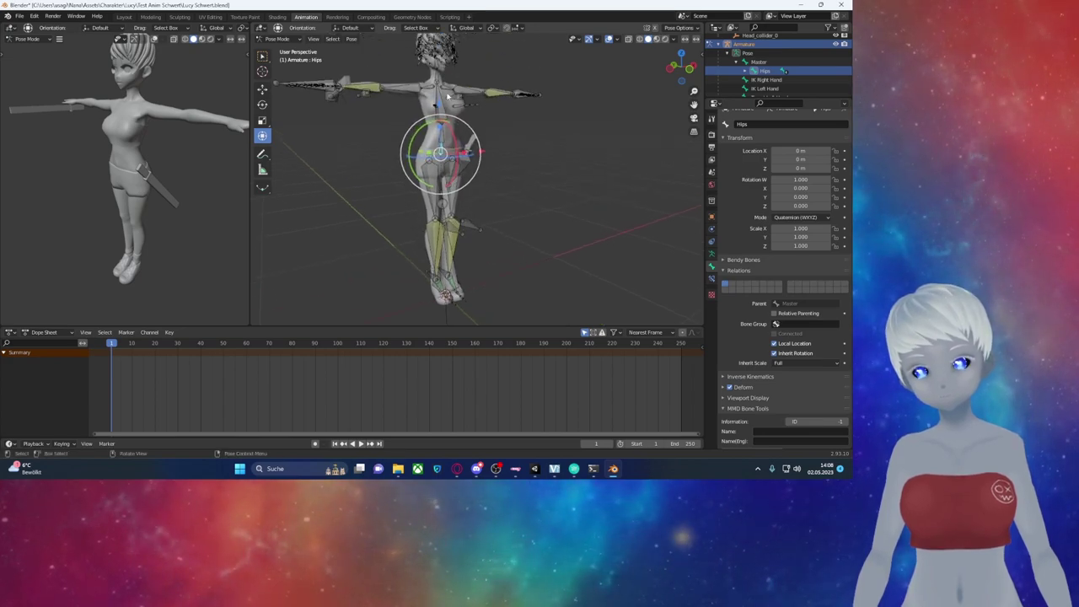
Step: Shift the IK Right Foot sideways along X to widen the stance
{"action": "left_click", "coordinate": [426, 276]}
{"action": "left_click", "coordinate": [431, 285]}
{"action": "middle_click_drag", "start_coordinate": [432, 285], "coordinate": [459, 282]}
{"action": "left_click_drag", "start_coordinate": [464, 287], "coordinate": [466, 277]}
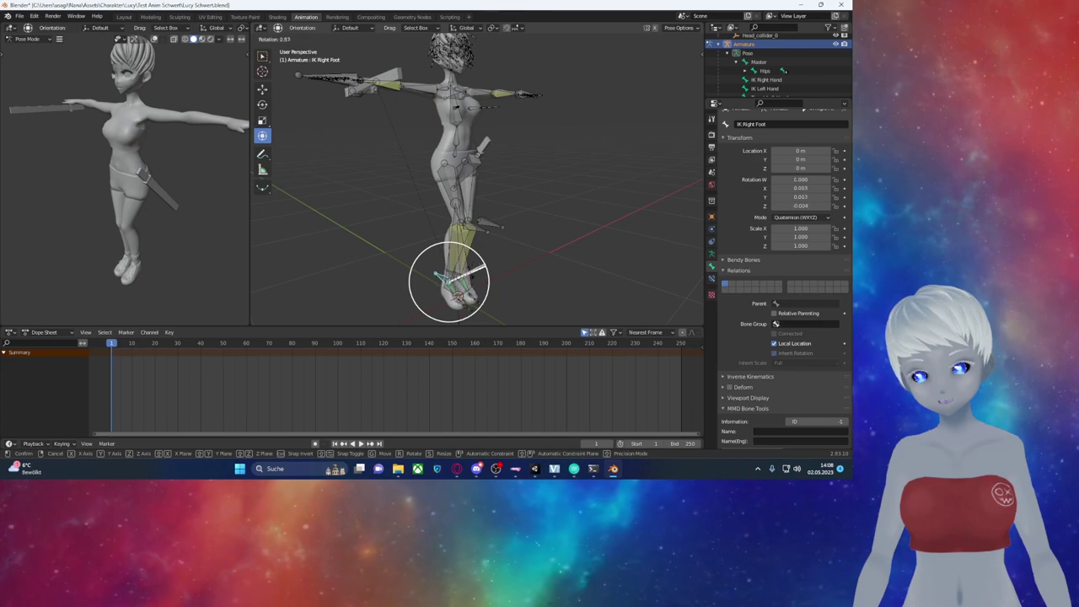
{"action": "right_click", "coordinate": [465, 276]}
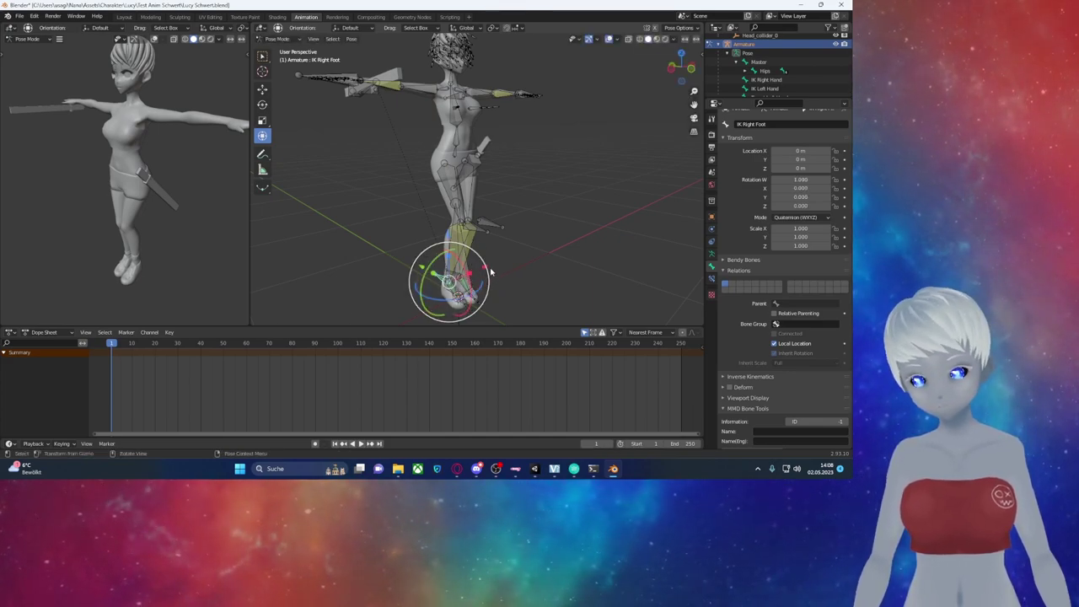
{"action": "left_click_drag", "start_coordinate": [482, 273], "coordinate": [510, 261]}
{"action": "mouse_move", "coordinate": [510, 262]}
{"action": "middle_mouse_down"}
{"action": "mouse_move", "coordinate": [445, 305]}
{"action": "mouse_move", "coordinate": [425, 295]}
{"action": "middle_mouse_up"}
{"action": "key", "text": "g"}
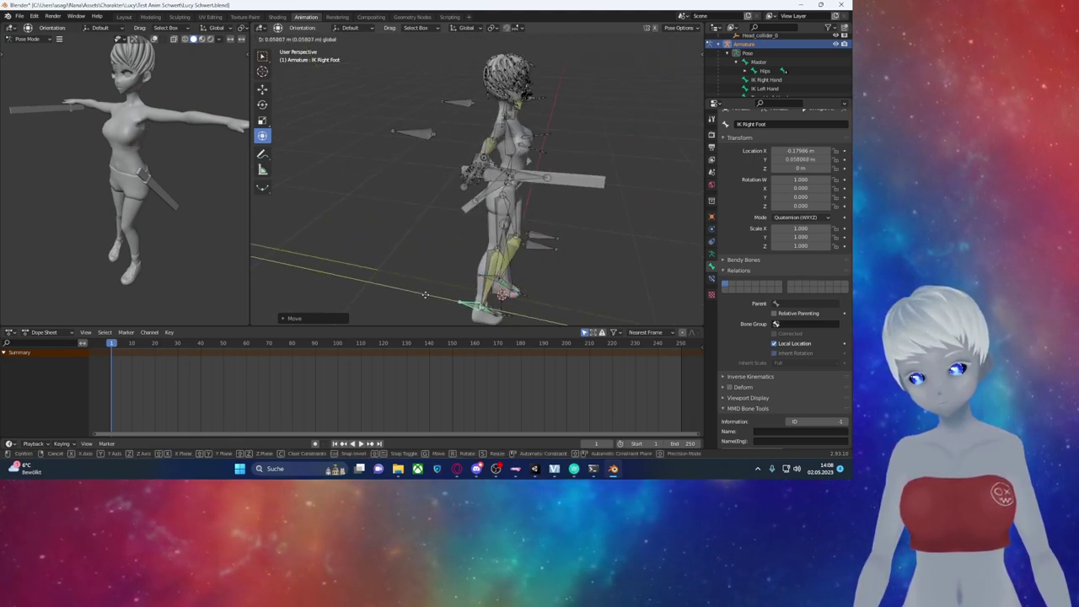
{"action": "left_click", "coordinate": [422, 294]}
Step: Turn the IK Right Foot around the Z axis
{"action": "mouse_move", "coordinate": [462, 316]}
{"action": "middle_mouse_down"}
{"action": "mouse_move", "coordinate": [472, 270]}
{"action": "mouse_move", "coordinate": [447, 236]}
{"action": "mouse_move", "coordinate": [410, 236]}
{"action": "middle_mouse_up"}
{"action": "key", "text": "r"}
{"action": "key", "text": "z"}
{"action": "left_click", "coordinate": [469, 251]}
Step: Slide the IK Left Foot along X and Y and turn it around Z
{"action": "left_click", "coordinate": [439, 220]}
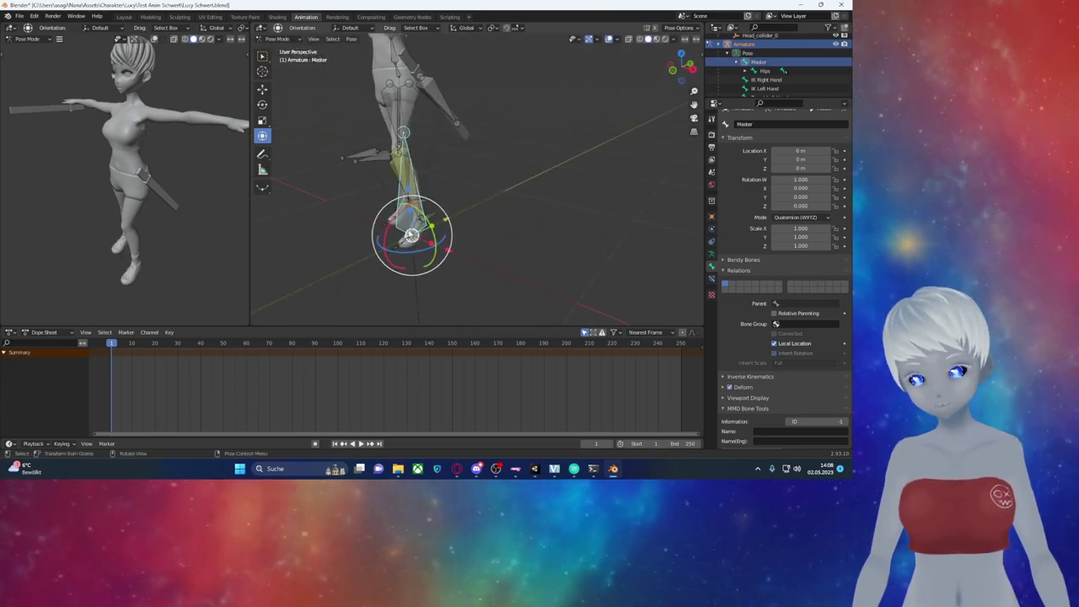
{"action": "left_click", "coordinate": [429, 216]}
{"action": "left_click_drag", "start_coordinate": [442, 226], "coordinate": [470, 234]}
{"action": "middle_click_drag", "start_coordinate": [470, 234], "coordinate": [467, 205]}
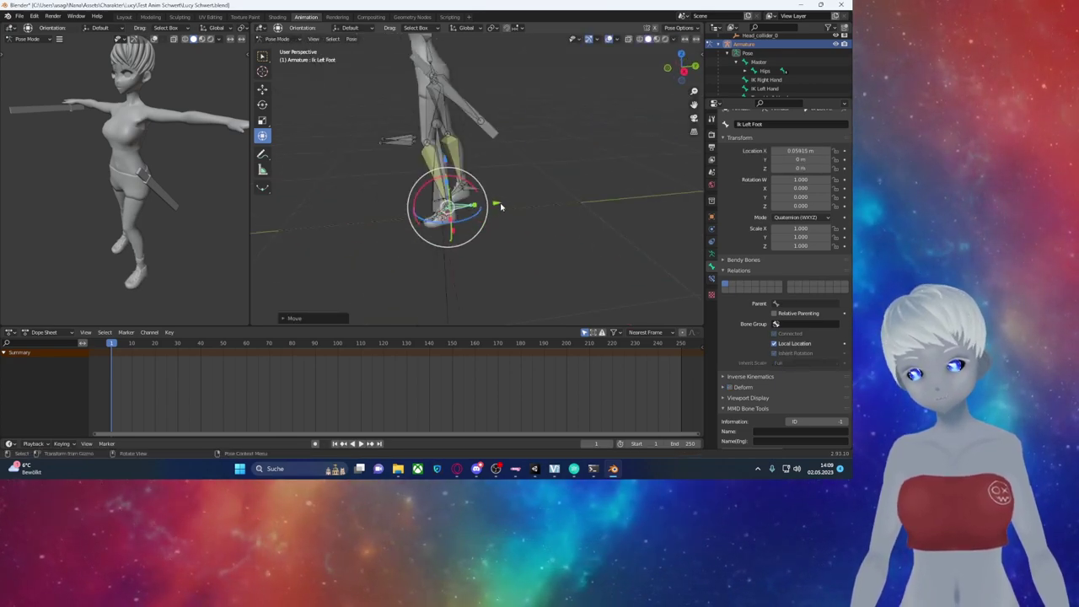
{"action": "left_click_drag", "start_coordinate": [502, 207], "coordinate": [501, 222]}
{"action": "middle_click_drag", "start_coordinate": [501, 222], "coordinate": [556, 223]}
{"action": "mouse_move", "coordinate": [466, 264]}
{"action": "left_mouse_down"}
{"action": "mouse_move", "coordinate": [548, 225]}
{"action": "mouse_move", "coordinate": [439, 239]}
{"action": "left_mouse_up"}
{"action": "key", "text": "KP_1"}
Step: Undo the left foot changes and rotate the IK Right Foot in front view
{"action": "key", "text": "ctrl+z"}
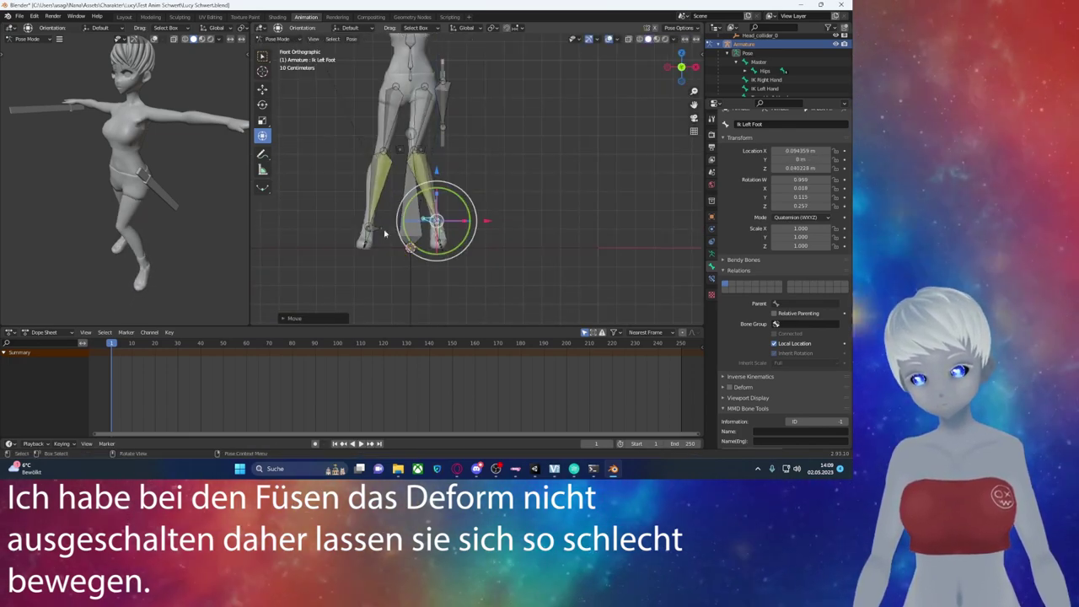
{"action": "key", "text": "ctrl+z"}
{"action": "key", "text": "ctrl+z"}
{"action": "key", "text": "ctrl+z"}
{"action": "middle_click_drag", "start_coordinate": [506, 229], "coordinate": [371, 202]}
{"action": "key", "text": "g"}
{"action": "key", "text": "KP_1"}
{"action": "key", "text": "r"}
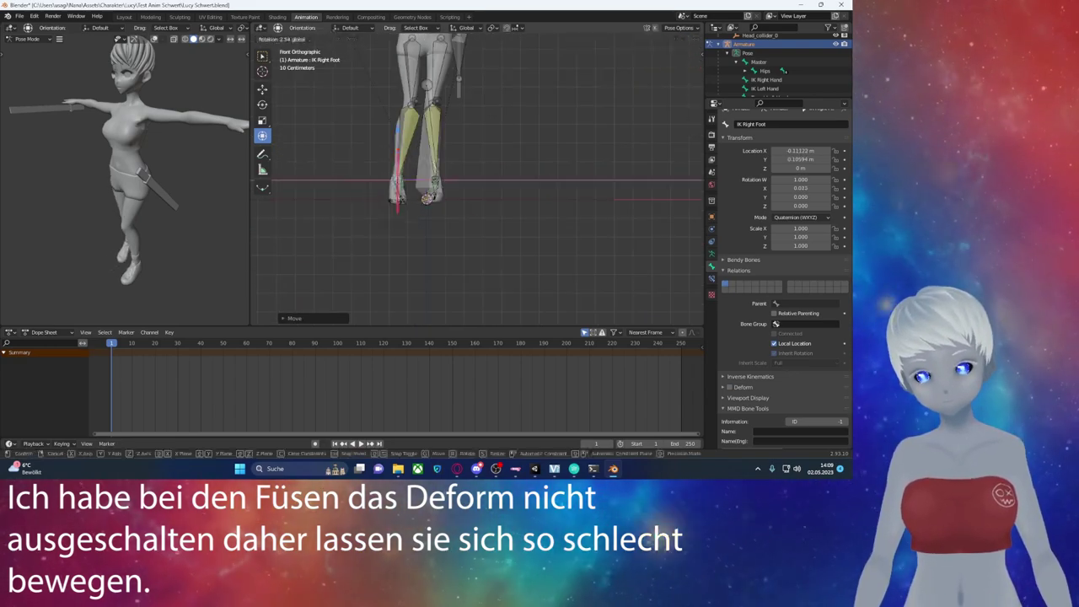
{"action": "middle_click_drag", "start_coordinate": [465, 100], "coordinate": [439, 126]}
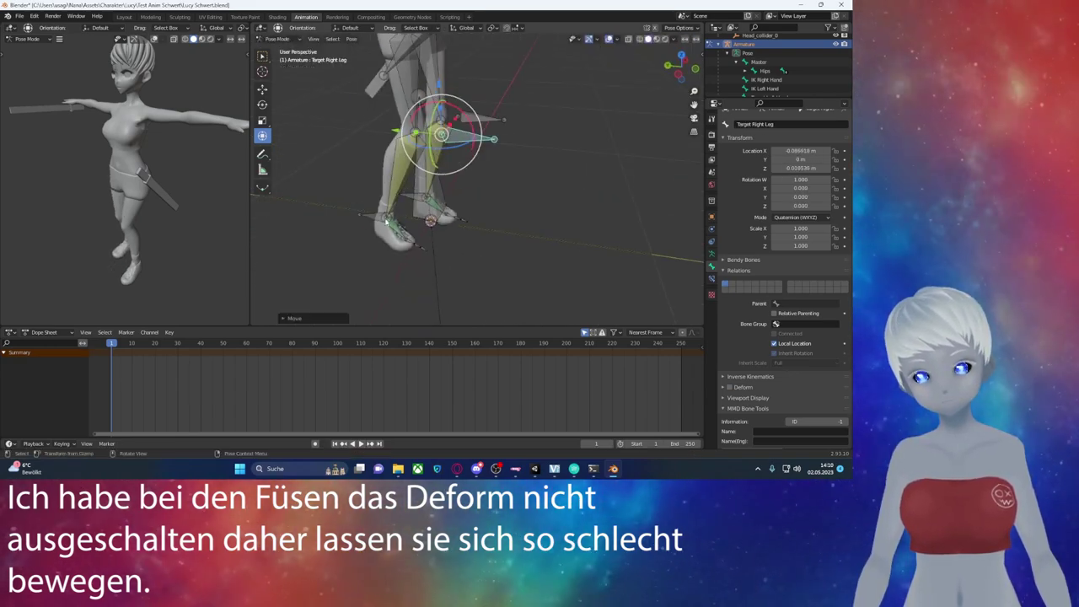
Step: Rotate the IK Left Foot while viewing the legs from the front
{"action": "left_click", "coordinate": [448, 136]}
{"action": "key", "text": "KP_1"}
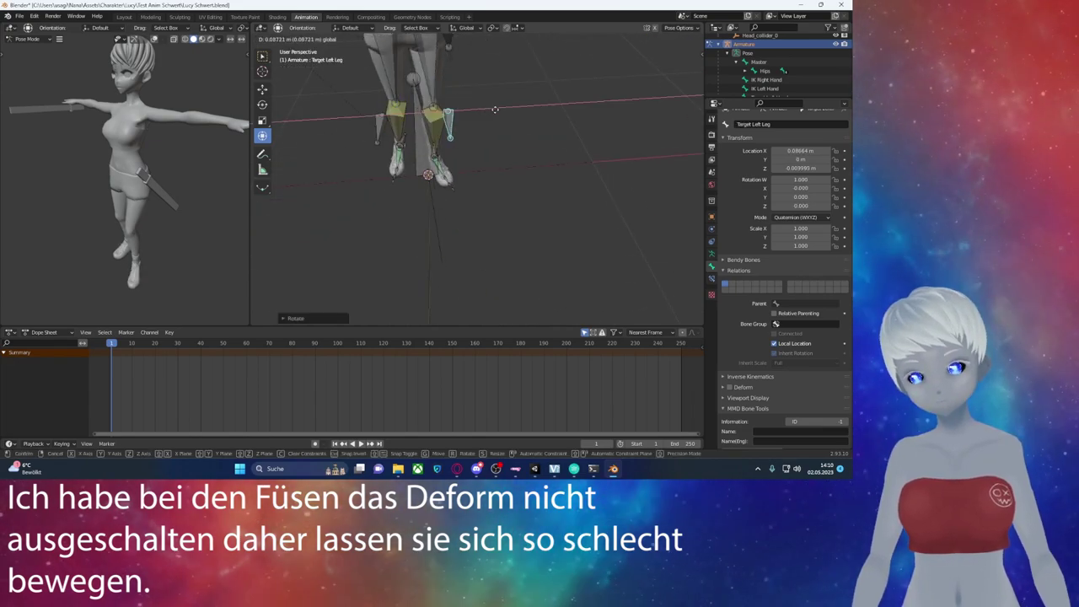
{"action": "left_click", "coordinate": [444, 181]}
{"action": "key", "text": "g"}
{"action": "key", "text": "r"}
{"action": "left_click", "coordinate": [445, 179]}
{"action": "middle_click_drag", "start_coordinate": [445, 179], "coordinate": [397, 193]}
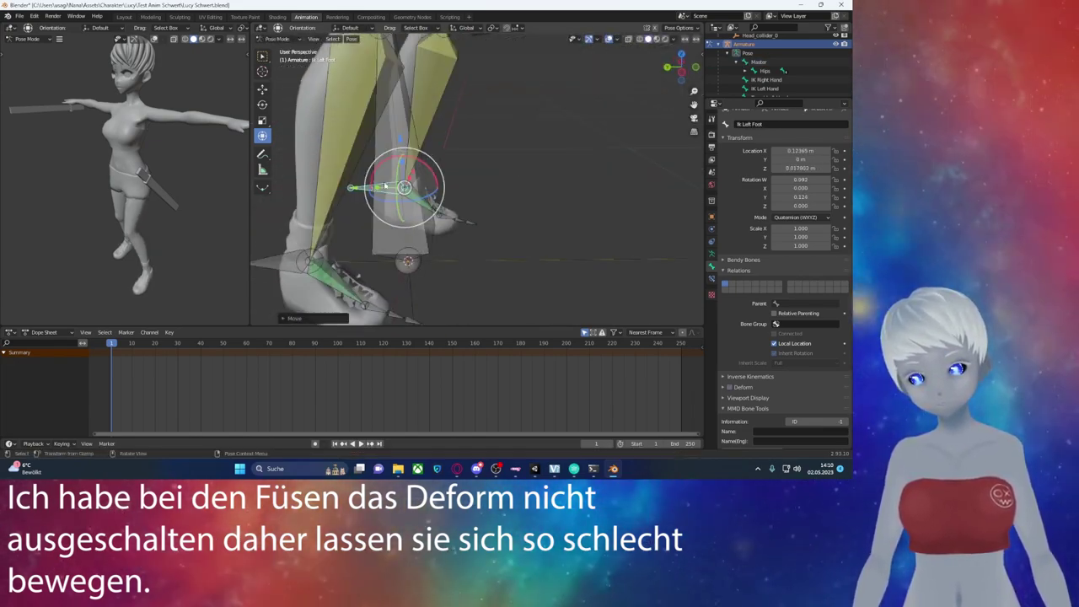
Step: Tilt the Hips bone slightly with two small rotations
{"action": "left_click", "coordinate": [450, 167]}
{"action": "key", "text": "r"}
{"action": "left_click", "coordinate": [449, 167]}
{"action": "key", "text": "r"}
{"action": "middle_click_drag", "start_coordinate": [449, 167], "coordinate": [421, 173]}
{"action": "left_click", "coordinate": [437, 169]}
Step: Shift the IK Right Foot along Y and turn it further, checking the front view
{"action": "left_click", "coordinate": [477, 242]}
{"action": "middle_click_drag", "start_coordinate": [477, 243], "coordinate": [527, 251]}
{"action": "left_click_drag", "start_coordinate": [527, 251], "coordinate": [533, 250]}
{"action": "middle_click_drag", "start_coordinate": [533, 250], "coordinate": [543, 250], "text": "alt"}
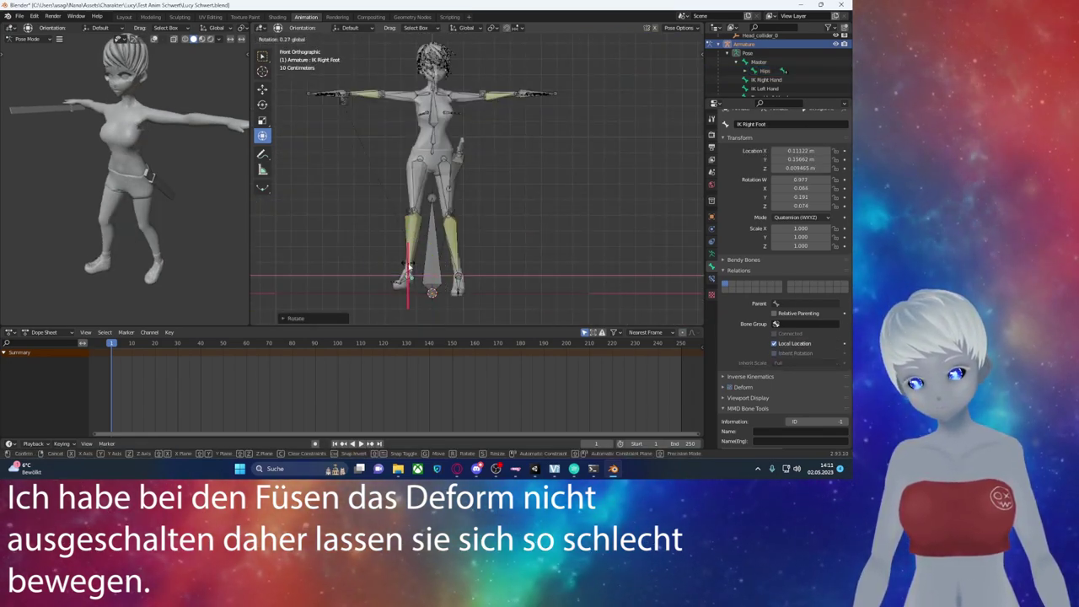
{"action": "scroll", "coordinate": [409, 261], "scroll_direction": "up", "scroll_amount": 3}
{"action": "scroll", "coordinate": [421, 249], "scroll_direction": "up", "scroll_amount": 3}
{"action": "middle_click_drag", "start_coordinate": [434, 248], "coordinate": [469, 205]}
{"action": "left_click_drag", "start_coordinate": [469, 205], "coordinate": [386, 139]}
{"action": "middle_click_drag", "start_coordinate": [456, 203], "coordinate": [475, 206], "text": "alt"}
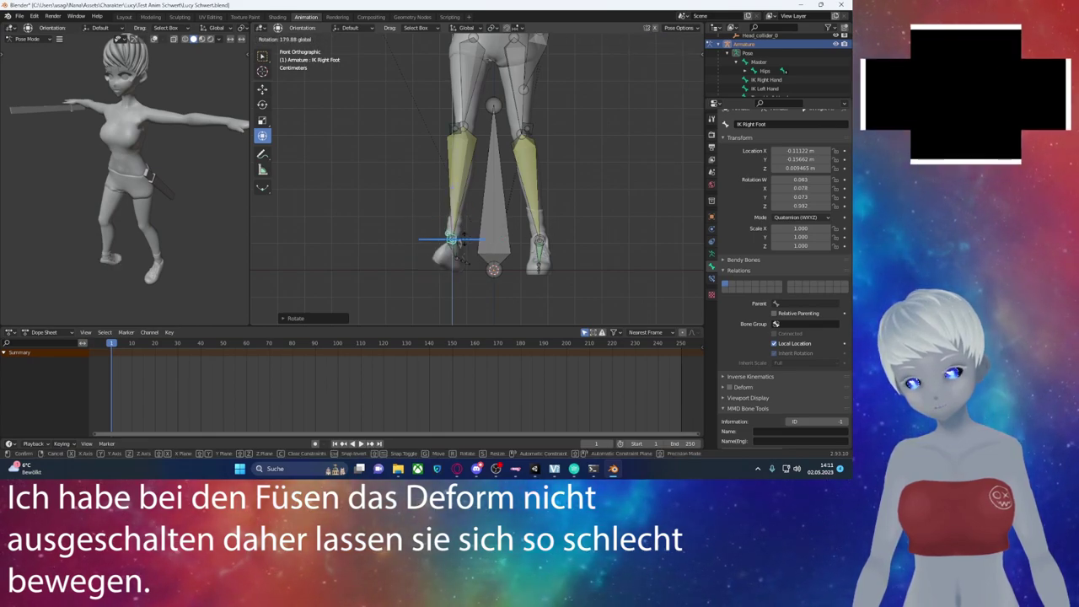
{"action": "mouse_move", "coordinate": [429, 242]}
{"action": "middle_mouse_down"}
{"action": "mouse_move", "coordinate": [477, 243]}
{"action": "mouse_move", "coordinate": [479, 284]}
{"action": "middle_mouse_up"}
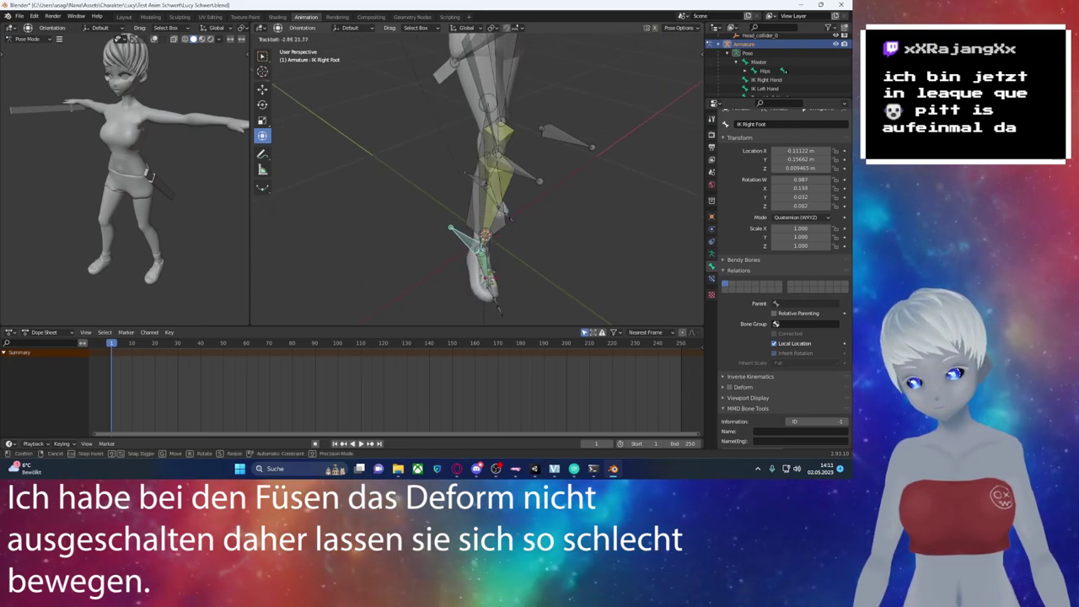
{"action": "left_click_drag", "start_coordinate": [466, 279], "coordinate": [510, 286]}
{"action": "key", "text": "KP_1"}
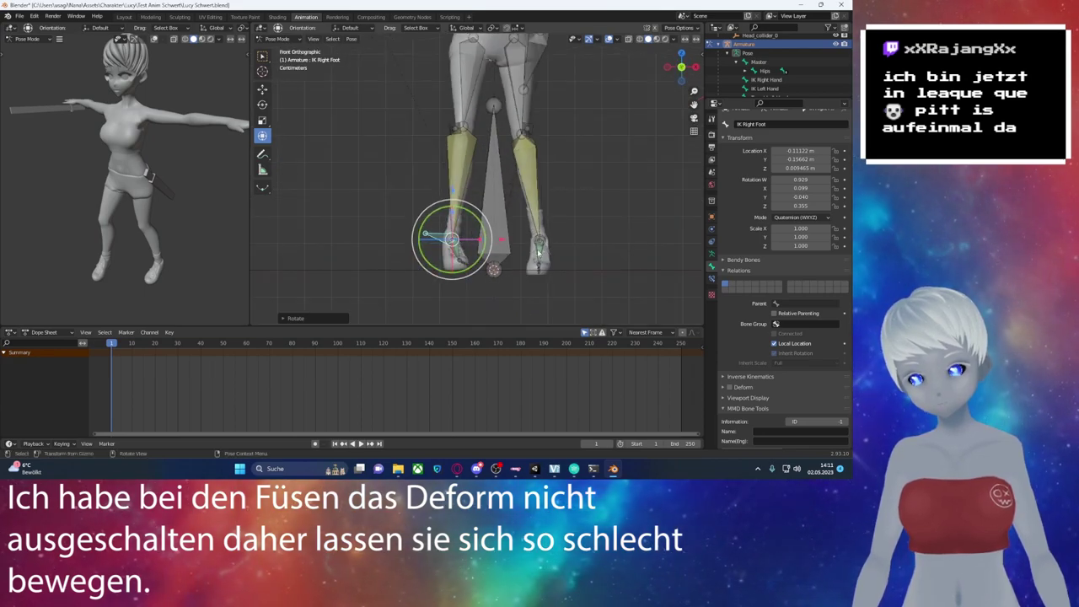
Step: Rotate the IK Left Foot again, checking it from the right side view
{"action": "left_click", "coordinate": [538, 250]}
{"action": "mouse_move", "coordinate": [538, 250]}
{"action": "middle_mouse_down", "text": "alt"}
{"action": "mouse_move", "coordinate": [540, 221]}
{"action": "mouse_move", "coordinate": [519, 241]}
{"action": "middle_mouse_up", "text": "alt"}
{"action": "left_click_drag", "start_coordinate": [529, 237], "coordinate": [540, 234]}
{"action": "left_click", "coordinate": [547, 218]}
{"action": "key", "text": "KP_3"}
{"action": "scroll", "coordinate": [492, 217], "scroll_direction": "down", "scroll_amount": 3}
{"action": "mouse_move", "coordinate": [492, 218]}
{"action": "middle_mouse_down"}
{"action": "mouse_move", "coordinate": [439, 194]}
{"action": "mouse_move", "coordinate": [456, 131]}
{"action": "middle_mouse_up"}
{"action": "left_click", "coordinate": [397, 181]}
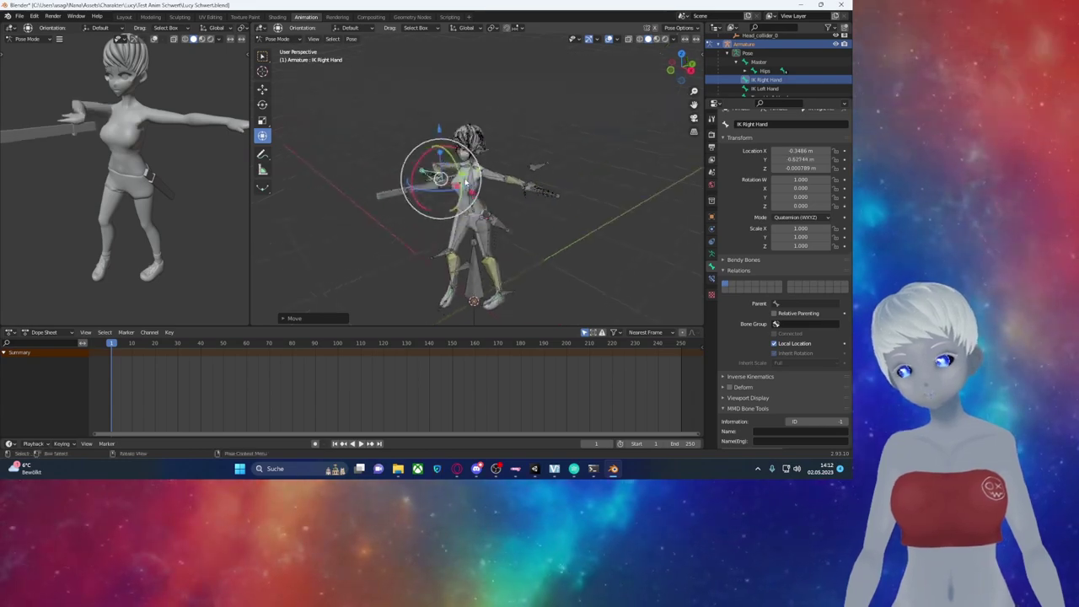
Step: Rotate the Schwer Hand bone and reposition the Target Right Hand bone
{"action": "scroll", "coordinate": [455, 130], "scroll_direction": "up", "scroll_amount": 5}
{"action": "left_click", "coordinate": [397, 187]}
{"action": "key", "text": "r"}
{"action": "middle_click_drag", "start_coordinate": [397, 187], "coordinate": [366, 154]}
{"action": "left_click", "coordinate": [366, 154]}
{"action": "key", "text": "g"}
{"action": "left_click", "coordinate": [356, 109]}
Step: Rotate the IK Right Hand and lower it toward the hip, to Z −0.15391 m
{"action": "middle_click_drag", "start_coordinate": [356, 108], "coordinate": [408, 225]}
{"action": "left_click", "coordinate": [408, 225]}
{"action": "left_click_drag", "start_coordinate": [408, 225], "coordinate": [397, 198]}
{"action": "middle_click_drag", "start_coordinate": [396, 198], "coordinate": [500, 301]}
{"action": "left_click_drag", "start_coordinate": [501, 302], "coordinate": [515, 291]}
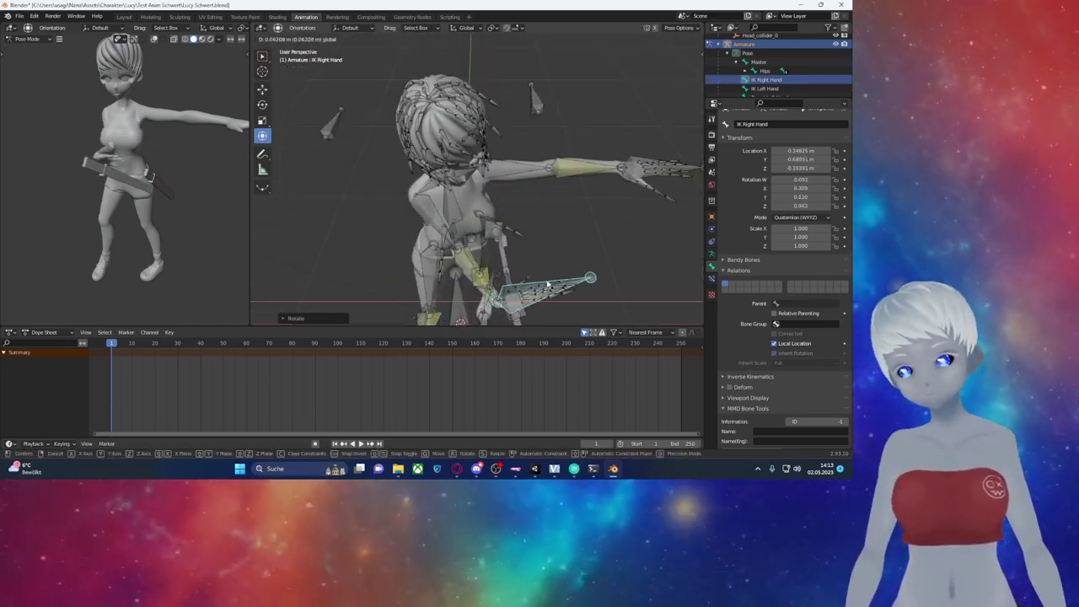
{"action": "mouse_move", "coordinate": [515, 291]}
{"action": "middle_mouse_down"}
{"action": "mouse_move", "coordinate": [494, 258]}
{"action": "mouse_move", "coordinate": [521, 284]}
{"action": "middle_mouse_up"}
Step: Angle the Schwer Hüfte bone slightly, then select all armature bones
{"action": "left_click", "coordinate": [494, 258]}
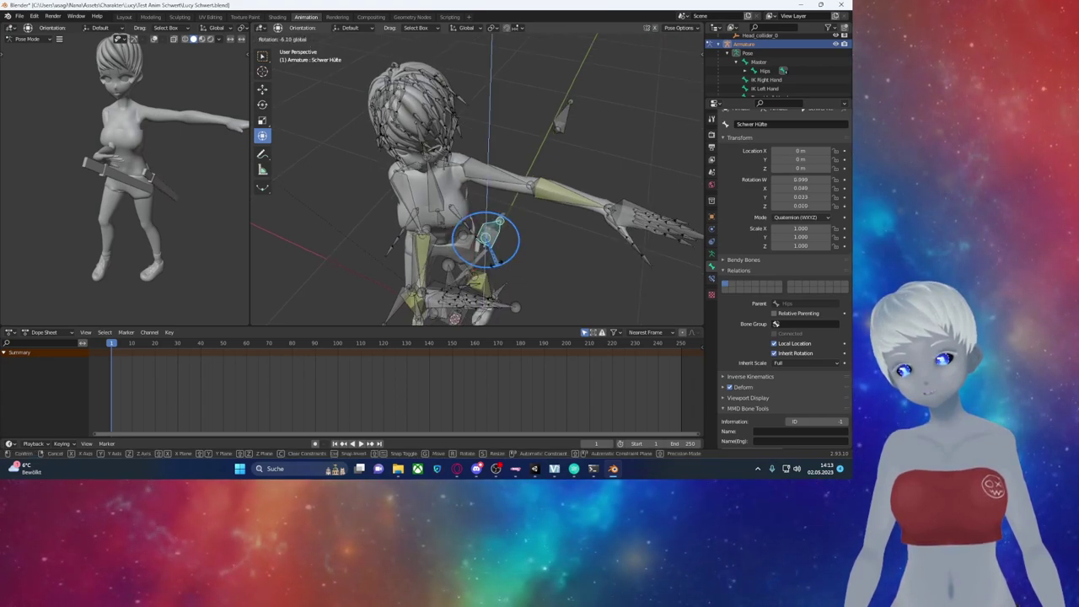
{"action": "left_click", "coordinate": [506, 262]}
{"action": "mouse_move", "coordinate": [506, 261]}
{"action": "middle_mouse_down"}
{"action": "mouse_move", "coordinate": [513, 253]}
{"action": "mouse_move", "coordinate": [506, 265]}
{"action": "middle_mouse_up"}
{"action": "left_click", "coordinate": [503, 257]}
{"action": "key", "text": "a"}
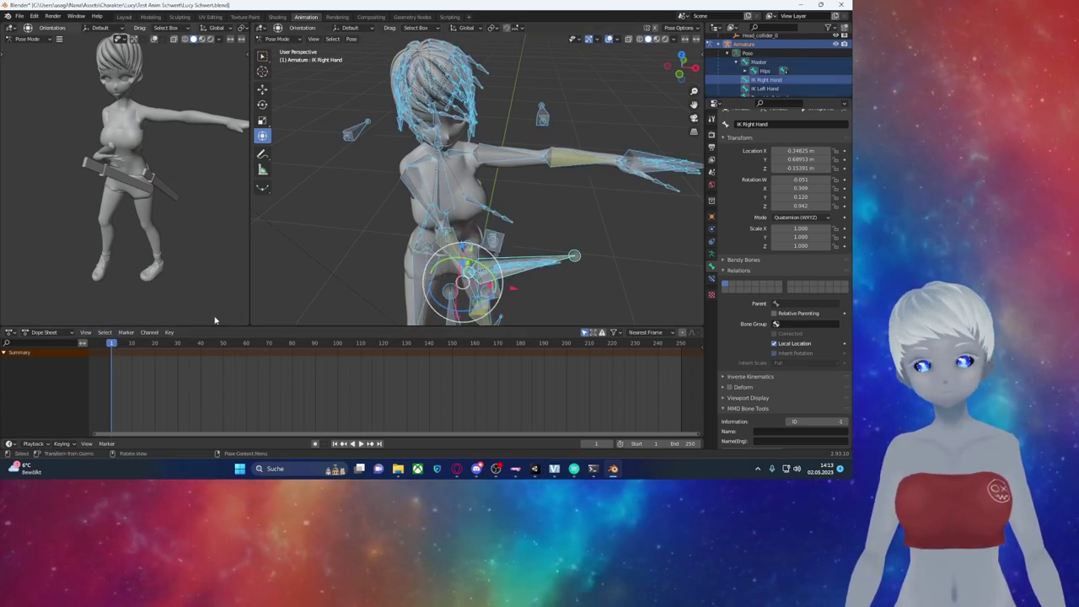
Step: Keyframe the whole pose on frame 1, then rotate the IK Right Hand
{"action": "key", "text": "i"}
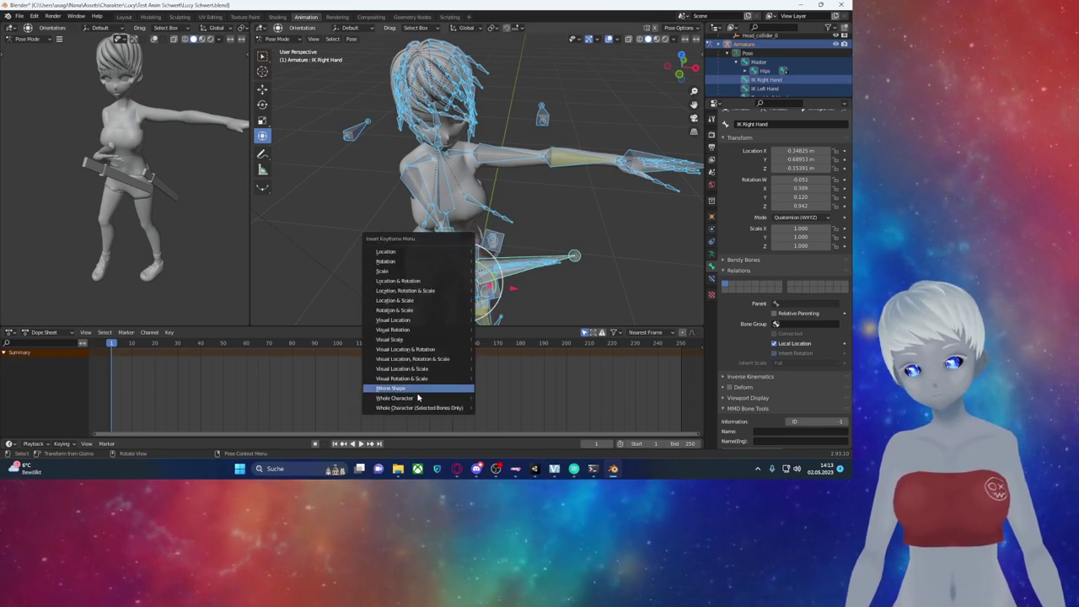
{"action": "left_click", "coordinate": [417, 408]}
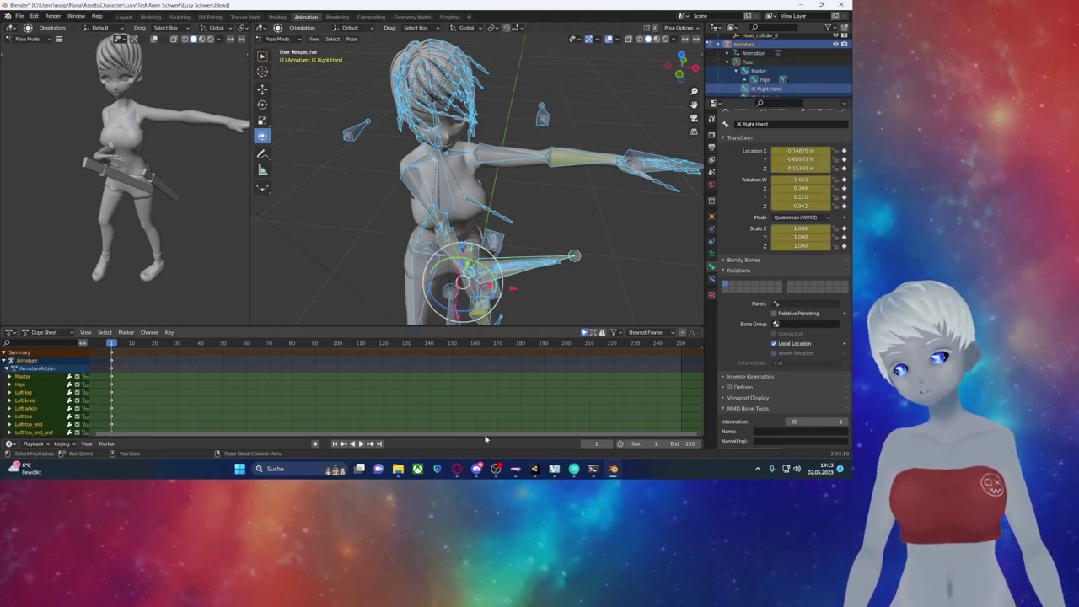
{"action": "mouse_move", "coordinate": [572, 267]}
{"action": "middle_mouse_down"}
{"action": "mouse_move", "coordinate": [554, 258]}
{"action": "mouse_move", "coordinate": [545, 275]}
{"action": "mouse_move", "coordinate": [513, 240]}
{"action": "mouse_move", "coordinate": [465, 242]}
{"action": "middle_mouse_up"}
{"action": "scroll", "coordinate": [544, 261], "scroll_direction": "up", "scroll_amount": 3}
{"action": "left_click", "coordinate": [408, 145]}
{"action": "mouse_move", "coordinate": [408, 145]}
{"action": "middle_mouse_down"}
{"action": "mouse_move", "coordinate": [362, 181]}
{"action": "mouse_move", "coordinate": [451, 160]}
{"action": "mouse_move", "coordinate": [472, 169]}
{"action": "middle_mouse_up"}
{"action": "key", "text": "r"}
{"action": "left_click", "coordinate": [364, 181]}
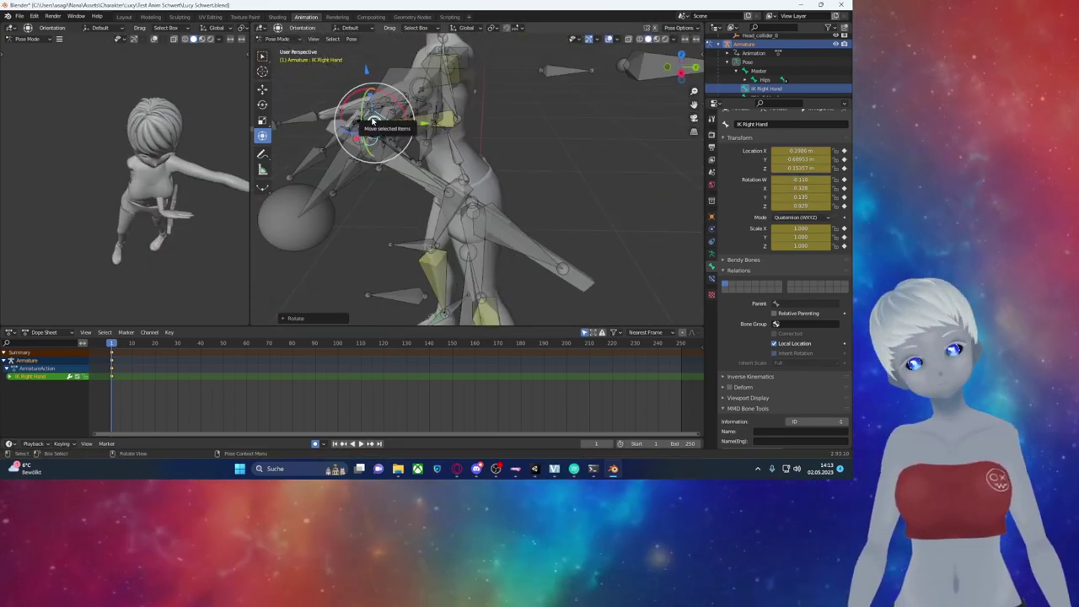
Step: Lower and angle the IK Right Hand from the side view, down to Z −0.29167 m
{"action": "key", "text": "KP_3"}
{"action": "left_click", "coordinate": [508, 183]}
{"action": "left_click", "coordinate": [472, 181]}
{"action": "middle_click_drag", "start_coordinate": [472, 182], "coordinate": [371, 183]}
{"action": "key", "text": "r"}
{"action": "left_click", "coordinate": [321, 183]}
{"action": "left_click_drag", "start_coordinate": [472, 168], "coordinate": [455, 182]}
{"action": "key", "text": "g"}
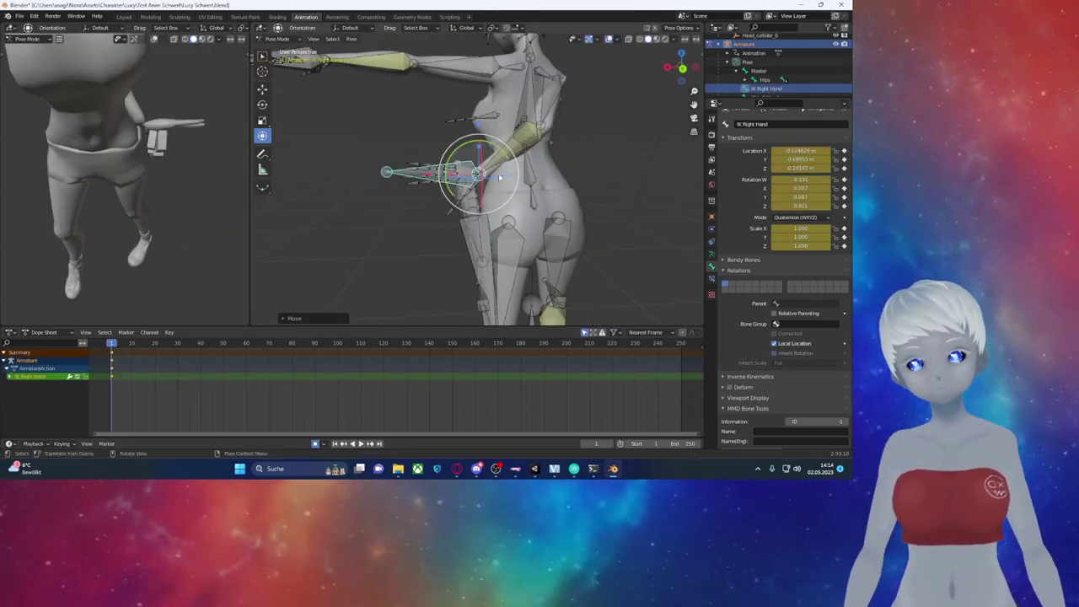
{"action": "left_click", "coordinate": [472, 177]}
{"action": "key", "text": "r"}
{"action": "left_click", "coordinate": [477, 178]}
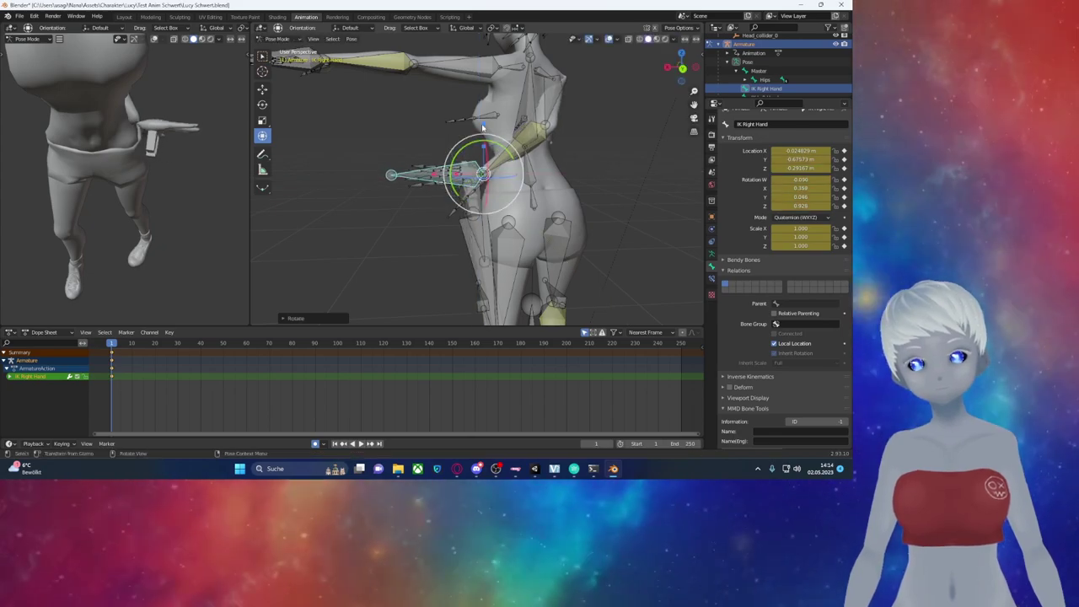
{"action": "middle_click_drag", "start_coordinate": [472, 181], "coordinate": [397, 202]}
Step: Rotate and shift the Schwert Hand bone, checking it from the back view
{"action": "left_click", "coordinate": [391, 196]}
{"action": "key", "text": "r"}
{"action": "left_click", "coordinate": [390, 195]}
{"action": "key", "text": "ctrl+KP_1"}
{"action": "key", "text": "r"}
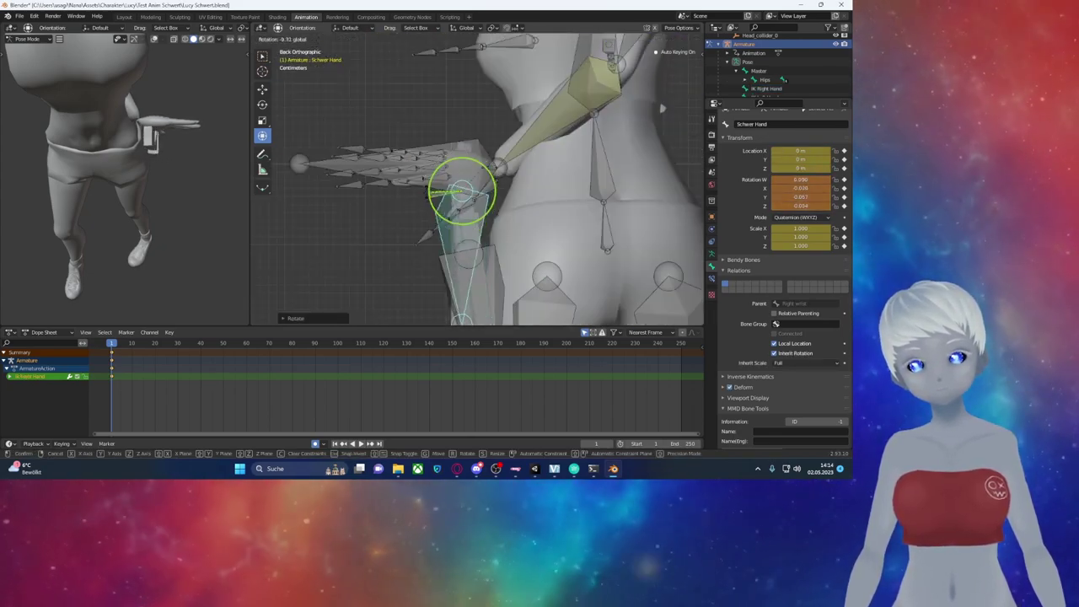
{"action": "left_click_drag", "start_coordinate": [438, 177], "coordinate": [442, 172]}
{"action": "mouse_move", "coordinate": [442, 172]}
{"action": "middle_mouse_down"}
{"action": "mouse_move", "coordinate": [439, 122]}
{"action": "mouse_move", "coordinate": [409, 177]}
{"action": "mouse_move", "coordinate": [422, 168]}
{"action": "middle_mouse_up"}
{"action": "key", "text": "g"}
{"action": "left_click", "coordinate": [439, 118]}
{"action": "scroll", "coordinate": [413, 168], "scroll_direction": "down", "scroll_amount": 5}
Step: Rotate the Chest bone and move the Target Right Hand bone
{"action": "left_click", "coordinate": [409, 177]}
{"action": "left_click", "coordinate": [409, 177]}
{"action": "left_click_drag", "start_coordinate": [410, 228], "coordinate": [439, 202]}
{"action": "scroll", "coordinate": [438, 169], "scroll_direction": "up", "scroll_amount": 4}
{"action": "mouse_move", "coordinate": [439, 169]}
{"action": "middle_mouse_down"}
{"action": "mouse_move", "coordinate": [453, 128]}
{"action": "mouse_move", "coordinate": [472, 143]}
{"action": "middle_mouse_up"}
{"action": "scroll", "coordinate": [472, 152], "scroll_direction": "down", "scroll_amount": 4}
{"action": "left_click", "coordinate": [518, 157]}
{"action": "key", "text": "g"}
{"action": "left_click", "coordinate": [536, 159]}
{"action": "middle_click_drag", "start_coordinate": [536, 160], "coordinate": [481, 220]}
{"action": "left_click", "coordinate": [460, 248]}
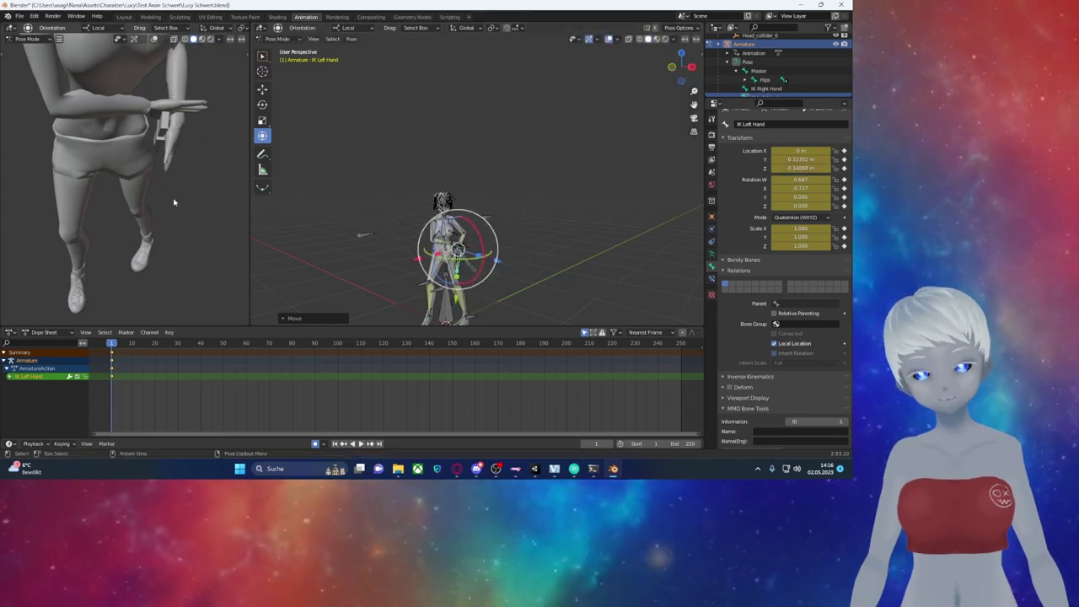
Step: Rotate the IK Left Hand bone toward the sword grip
{"action": "middle_click_drag", "start_coordinate": [174, 200], "coordinate": [152, 168]}
{"action": "left_click_drag", "start_coordinate": [460, 248], "coordinate": [439, 240]}
{"action": "scroll", "coordinate": [438, 240], "scroll_direction": "up", "scroll_amount": 3}
{"action": "middle_click_drag", "start_coordinate": [439, 241], "coordinate": [369, 219]}
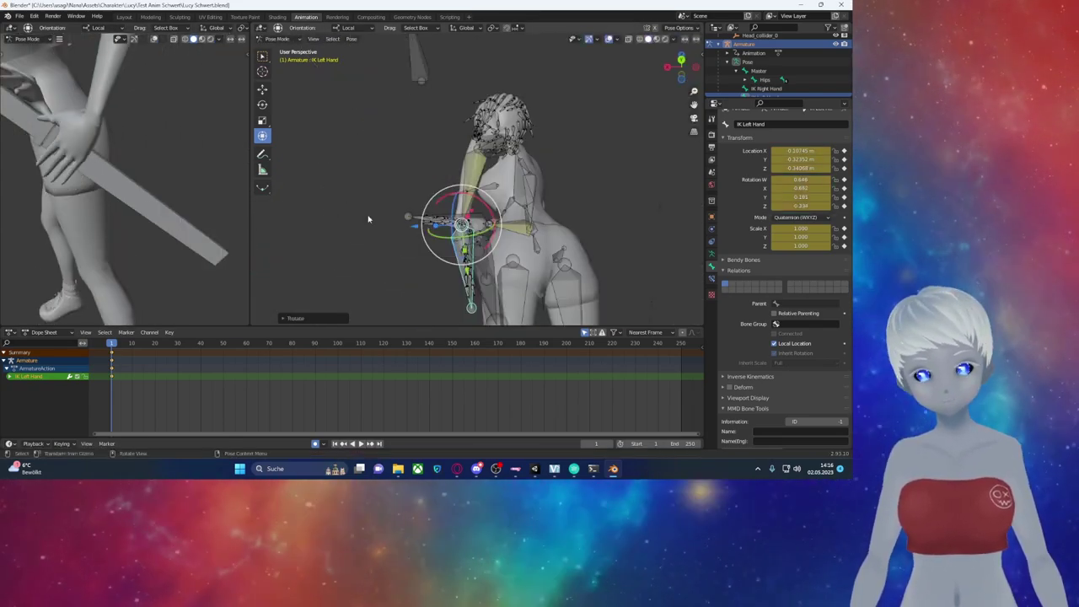
{"action": "middle_click_drag", "start_coordinate": [211, 198], "coordinate": [236, 194]}
{"action": "scroll", "coordinate": [405, 216], "scroll_direction": "up", "scroll_amount": 5}
{"action": "middle_click_drag", "start_coordinate": [433, 212], "coordinate": [434, 217]}
Step: Curl the MiddleFinger2_L bone around the sword and hide it
{"action": "left_click", "coordinate": [484, 221]}
{"action": "middle_click_drag", "start_coordinate": [169, 211], "coordinate": [148, 206]}
{"action": "mouse_move", "coordinate": [489, 224]}
{"action": "middle_mouse_down"}
{"action": "mouse_move", "coordinate": [421, 215]}
{"action": "mouse_move", "coordinate": [447, 152]}
{"action": "middle_mouse_up"}
{"action": "left_click", "coordinate": [419, 217]}
{"action": "left_click", "coordinate": [417, 202]}
{"action": "key", "text": "r"}
{"action": "key", "text": "r"}
{"action": "left_click", "coordinate": [415, 196]}
{"action": "key", "text": "h"}
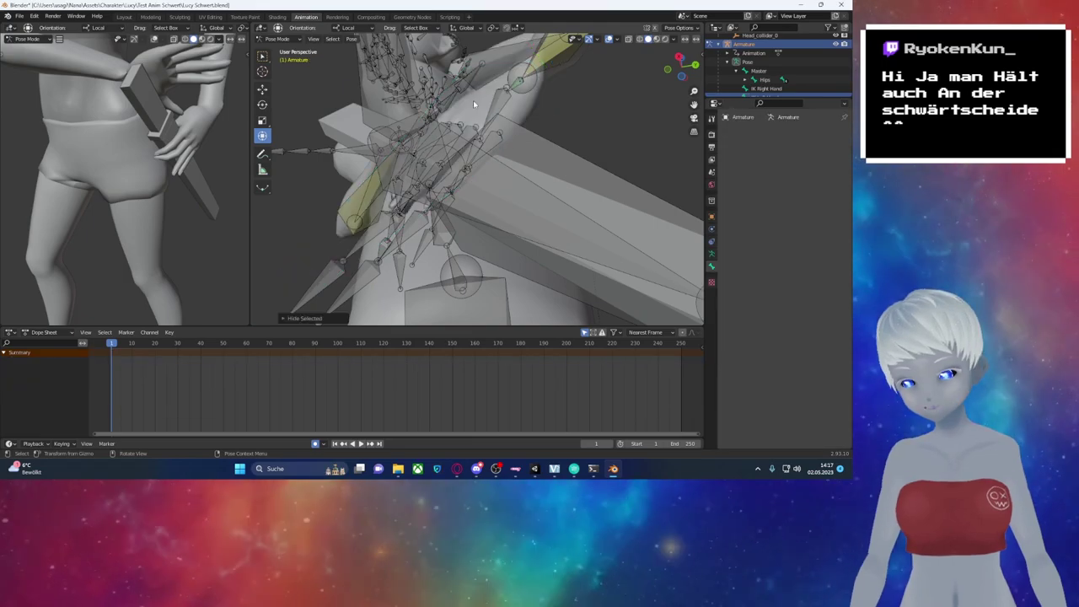
Step: Curl the left little finger and right index finger around the sword, hiding finished bones
{"action": "left_click", "coordinate": [380, 207]}
{"action": "mouse_move", "coordinate": [474, 110]}
{"action": "middle_mouse_down"}
{"action": "mouse_move", "coordinate": [380, 207]}
{"action": "mouse_move", "coordinate": [437, 218]}
{"action": "mouse_move", "coordinate": [506, 169]}
{"action": "middle_mouse_up"}
{"action": "key", "text": "r"}
{"action": "left_click", "coordinate": [261, 173]}
{"action": "key", "text": "h"}
{"action": "left_click", "coordinate": [510, 165]}
{"action": "key", "text": "r"}
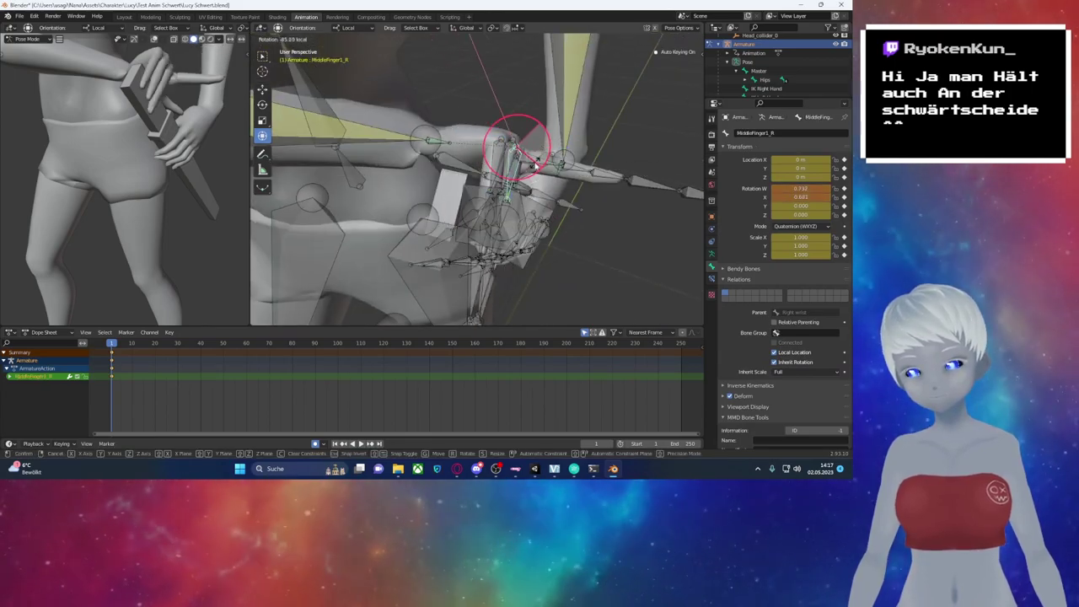
{"action": "left_click", "coordinate": [533, 168]}
Step: Turn the Neck bone to a Y rotation of 0.253
{"action": "scroll", "coordinate": [494, 188], "scroll_direction": "down", "scroll_amount": 5}
{"action": "middle_click_drag", "start_coordinate": [481, 188], "coordinate": [494, 181]}
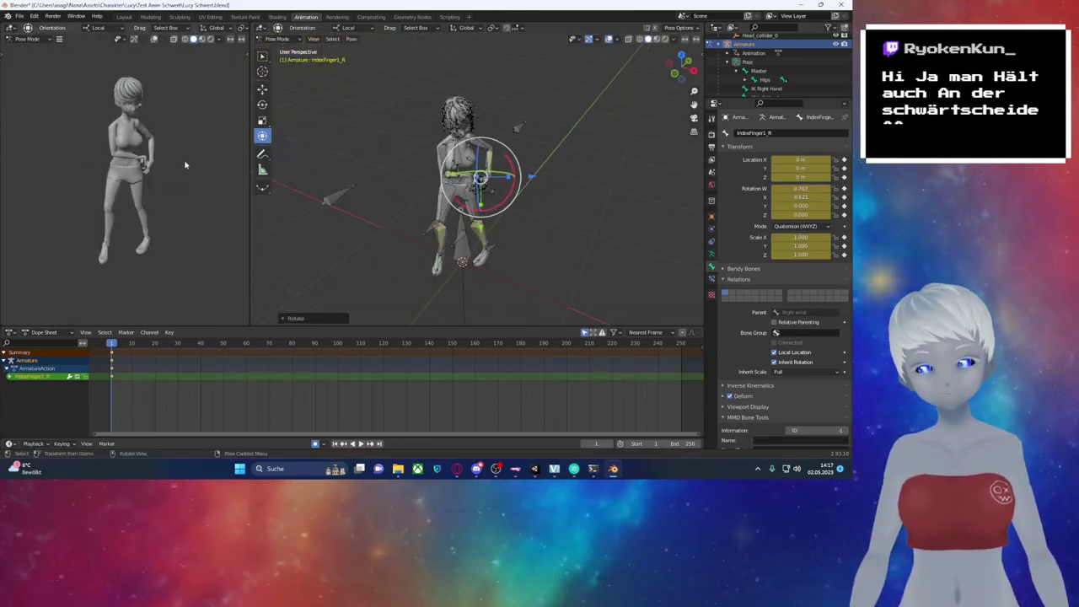
{"action": "scroll", "coordinate": [495, 181], "scroll_direction": "up", "scroll_amount": 2}
{"action": "left_click", "coordinate": [437, 73]}
{"action": "left_click_drag", "start_coordinate": [437, 73], "coordinate": [455, 101]}
{"action": "middle_click_drag", "start_coordinate": [455, 101], "coordinate": [475, 126]}
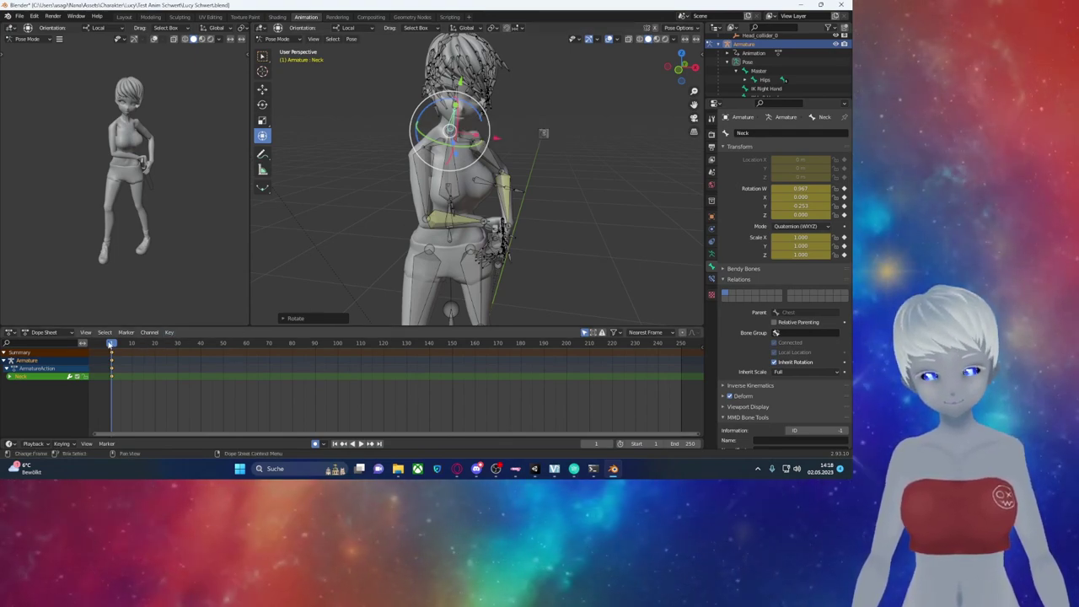
Step: Scrub to frame 60, look the character over from behind and front, then briefly check the browser
{"action": "left_click_drag", "start_coordinate": [153, 344], "coordinate": [176, 344]}
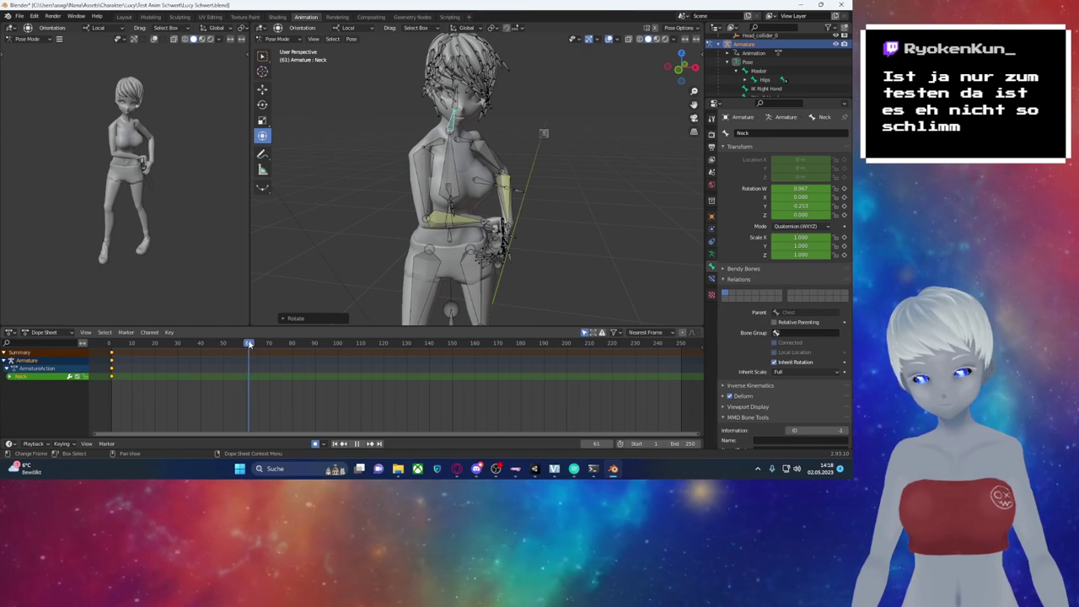
{"action": "middle_click_drag", "start_coordinate": [388, 245], "coordinate": [437, 252]}
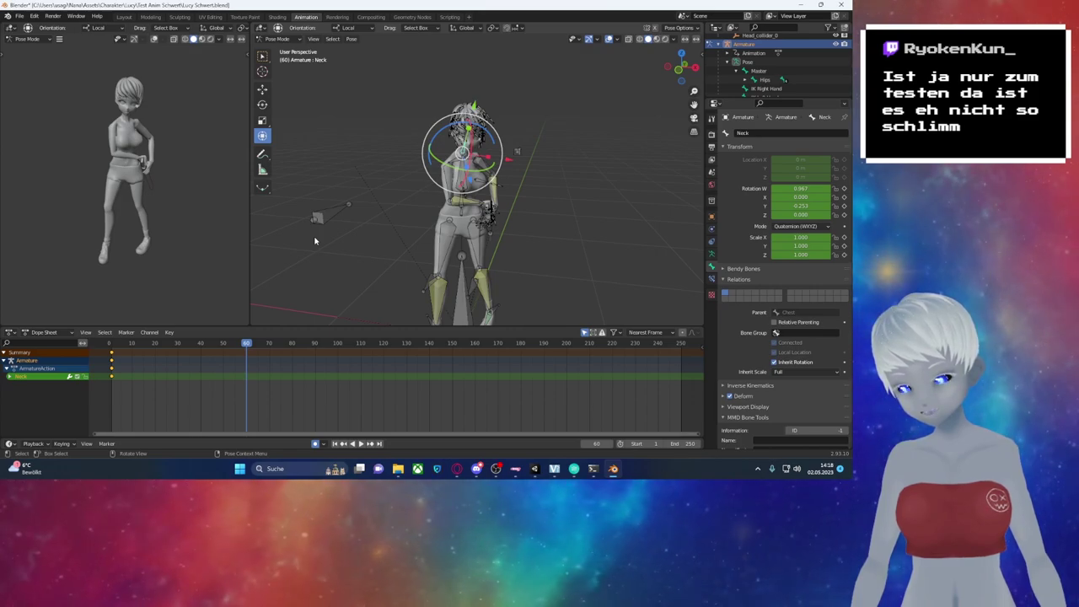
{"action": "middle_click_drag", "start_coordinate": [364, 214], "coordinate": [427, 203]}
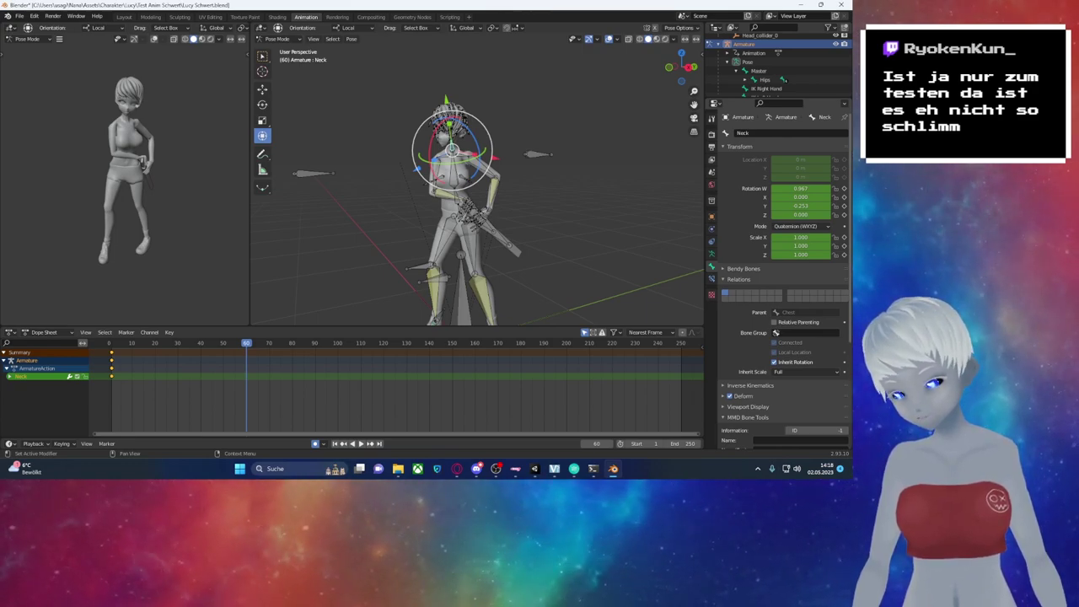
{"action": "key", "text": "alt+Tab"}
{"action": "mouse_move", "coordinate": [379, 243]}
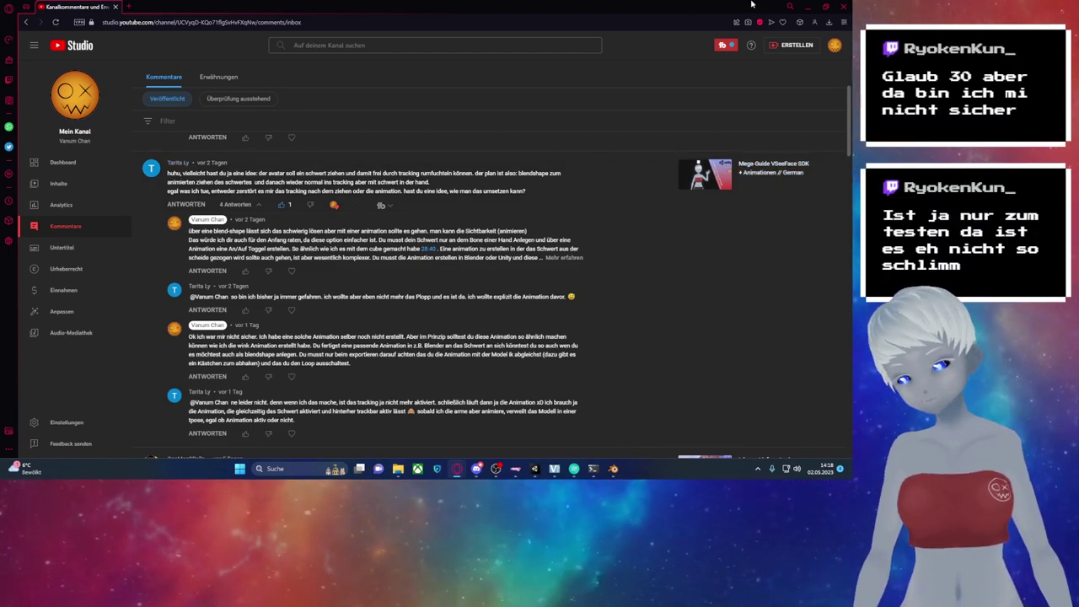
{"action": "left_click", "coordinate": [808, 9]}
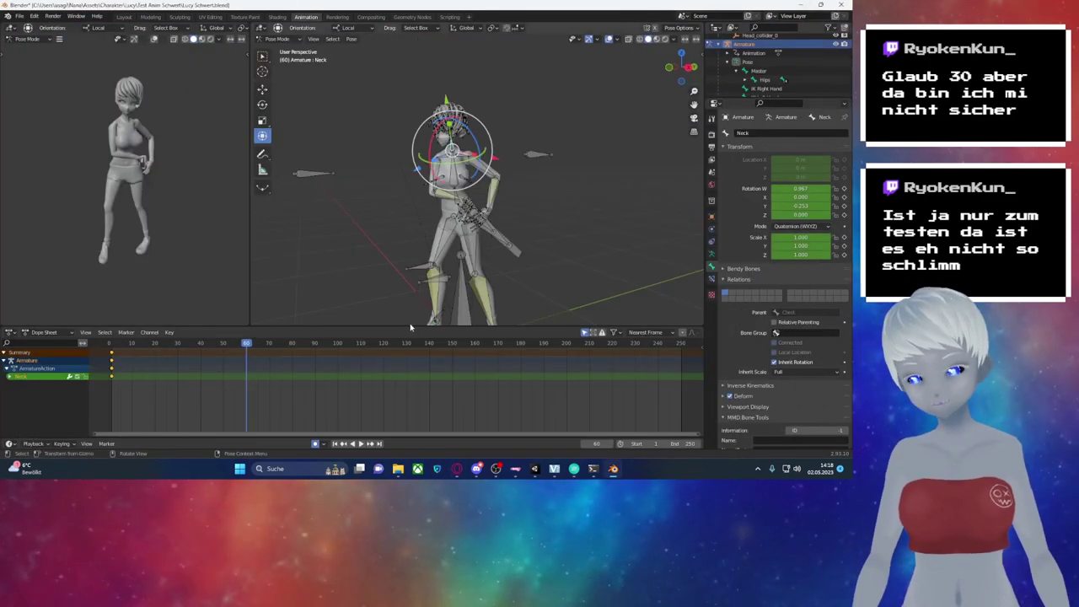
Step: Select all bones and insert a Whole Character keyframe at frame 1, then deselect
{"action": "mouse_move", "coordinate": [455, 310]}
{"action": "middle_mouse_down"}
{"action": "mouse_move", "coordinate": [490, 254]}
{"action": "mouse_move", "coordinate": [455, 253]}
{"action": "middle_mouse_up"}
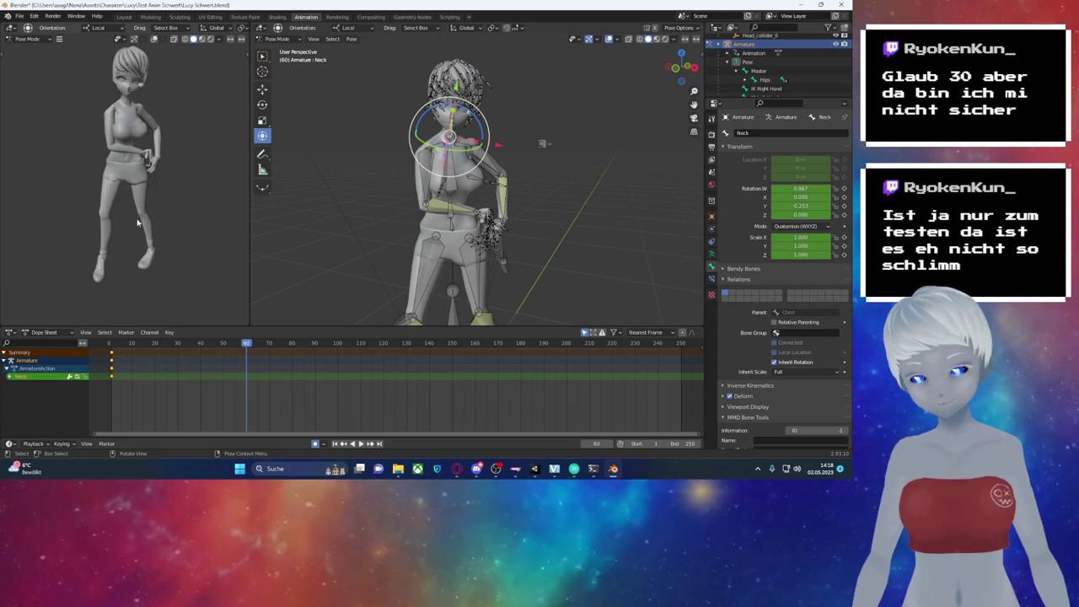
{"action": "mouse_move", "coordinate": [142, 233]}
{"action": "middle_mouse_down"}
{"action": "mouse_move", "coordinate": [97, 223]}
{"action": "mouse_move", "coordinate": [152, 232]}
{"action": "mouse_move", "coordinate": [181, 164]}
{"action": "middle_mouse_up"}
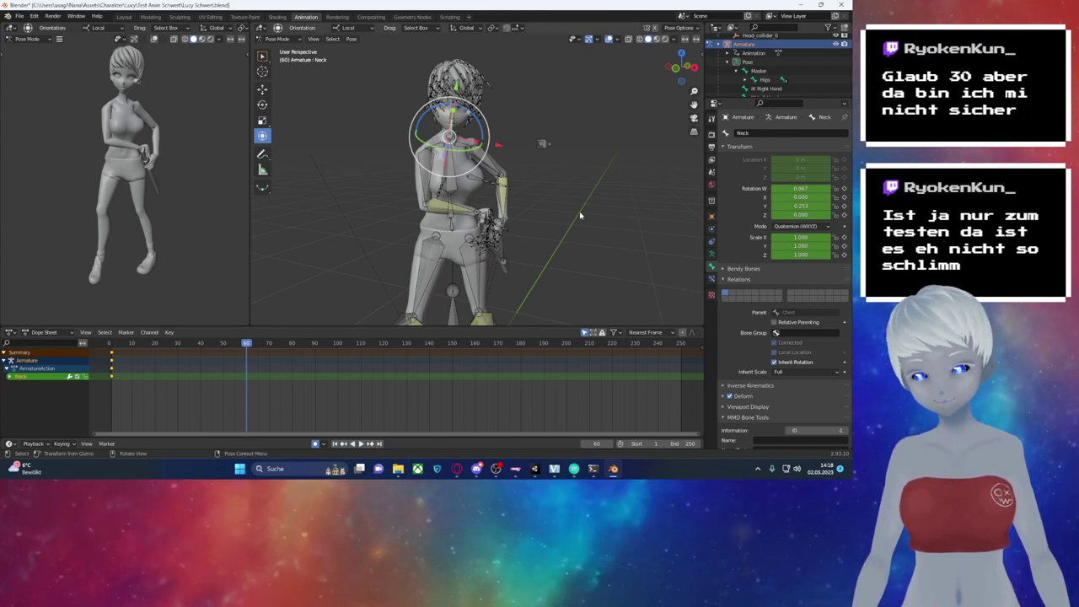
{"action": "mouse_move", "coordinate": [590, 235]}
{"action": "middle_mouse_down"}
{"action": "mouse_move", "coordinate": [401, 233]}
{"action": "mouse_move", "coordinate": [478, 223]}
{"action": "middle_mouse_up"}
{"action": "key", "text": "a"}
{"action": "key", "text": "shift+Left"}
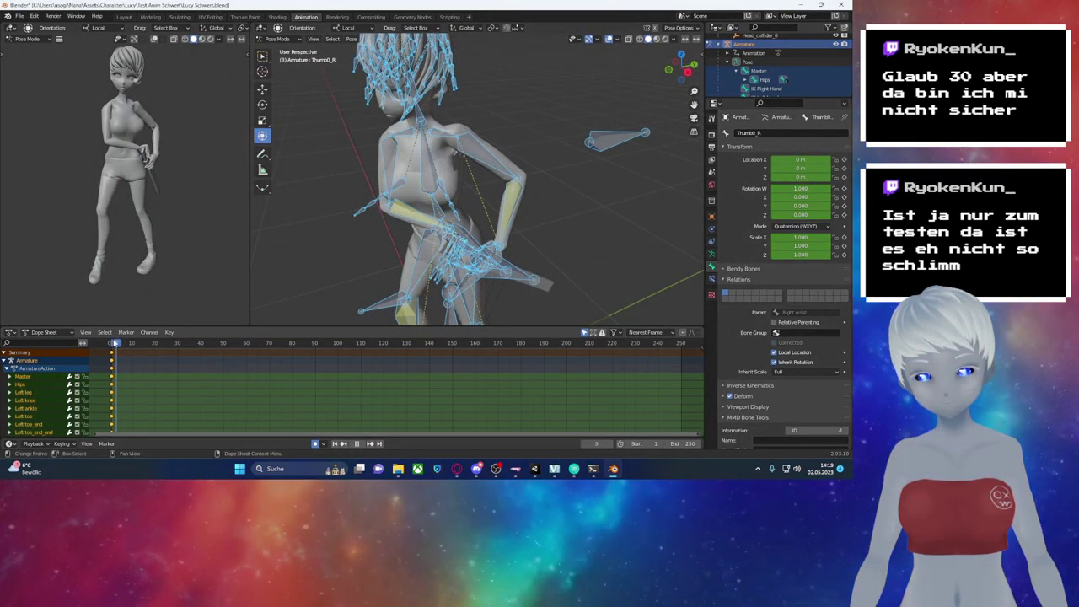
{"action": "key", "text": "i"}
{"action": "left_click", "coordinate": [390, 280]}
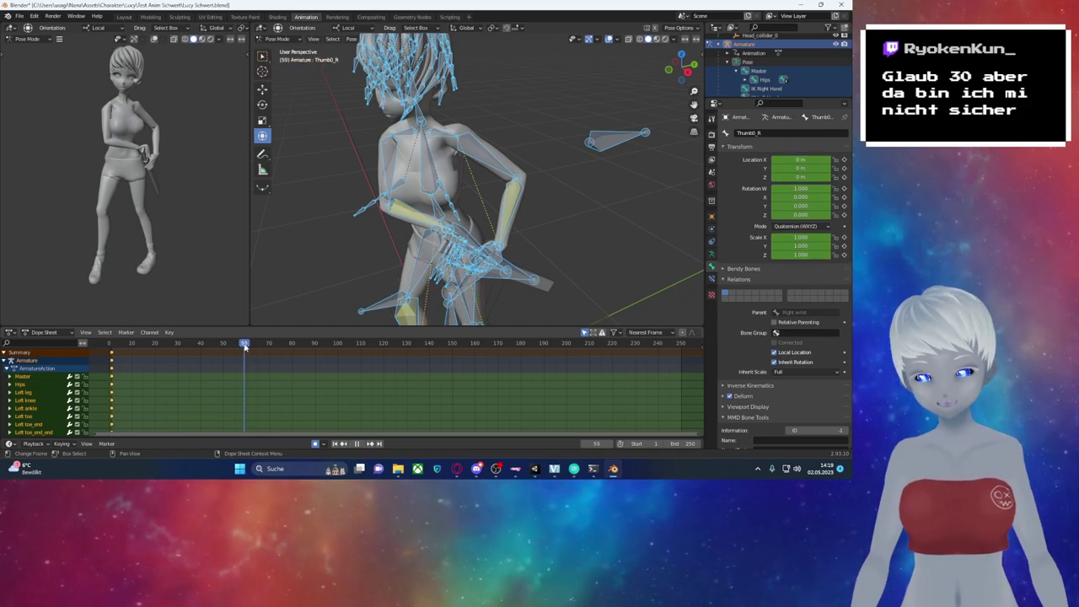
{"action": "middle_click_drag", "start_coordinate": [301, 292], "coordinate": [395, 269]}
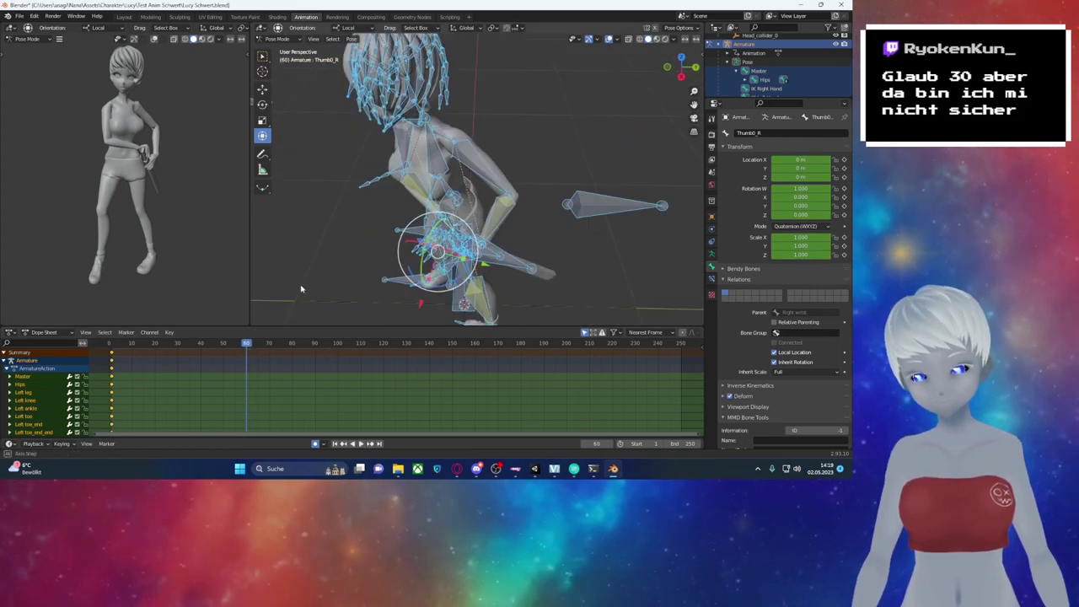
{"action": "left_click", "coordinate": [497, 248]}
Step: Select the IK Right Hand bone
{"action": "middle_click_drag", "start_coordinate": [497, 247], "coordinate": [519, 209]}
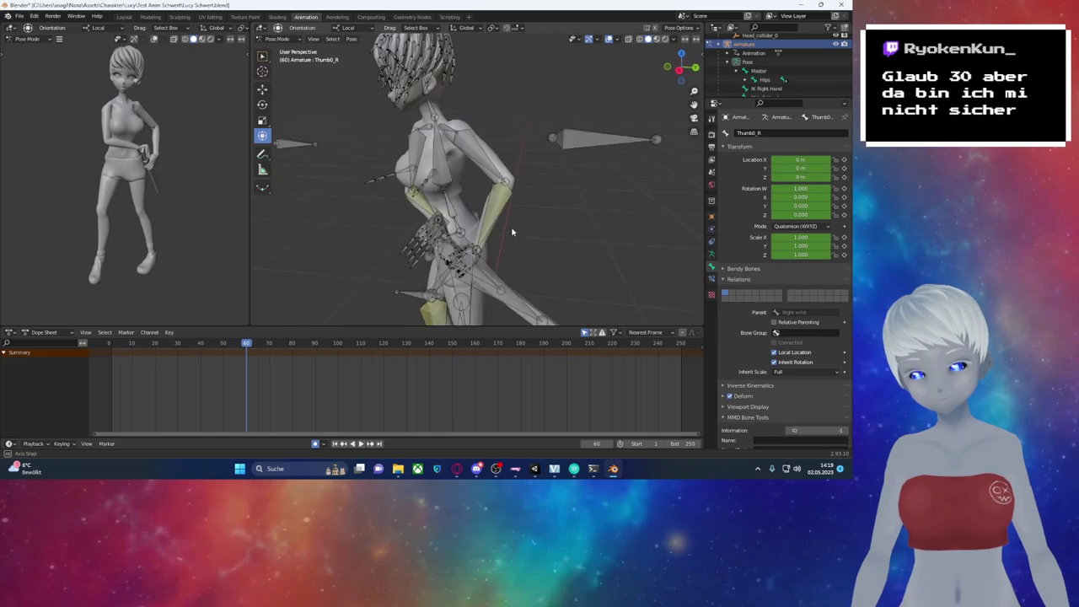
{"action": "mouse_move", "coordinate": [445, 226]}
{"action": "middle_mouse_down"}
{"action": "mouse_move", "coordinate": [412, 215]}
{"action": "mouse_move", "coordinate": [422, 203]}
{"action": "mouse_move", "coordinate": [476, 218]}
{"action": "middle_mouse_up"}
{"action": "left_click", "coordinate": [438, 221]}
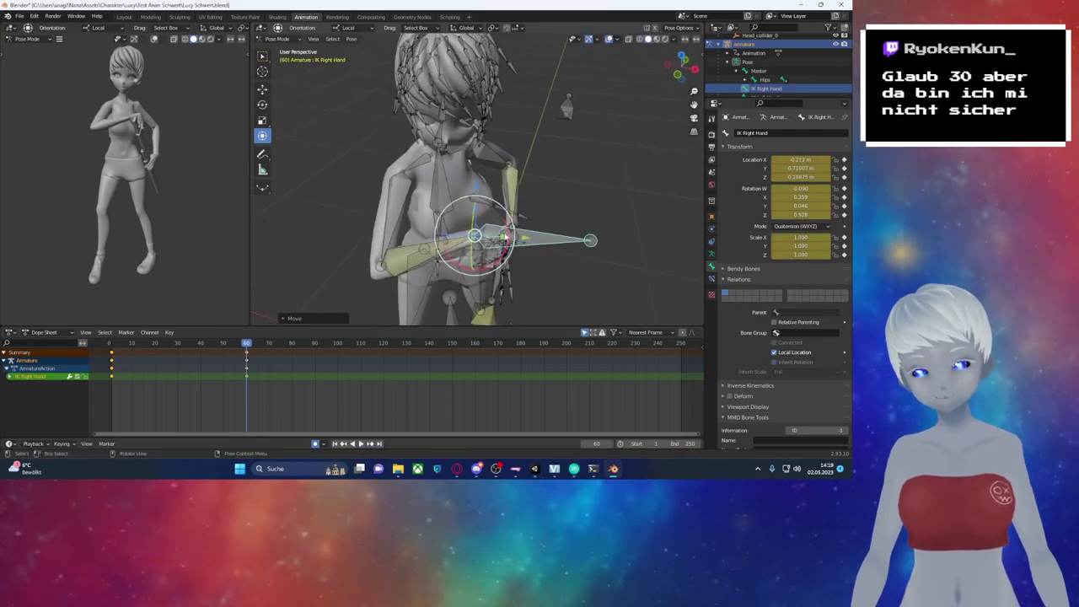
Step: Move the IK Right Hand bone outward at frame 60, trying and undoing a chest rotation
{"action": "left_click_drag", "start_coordinate": [477, 218], "coordinate": [508, 242]}
{"action": "middle_click_drag", "start_coordinate": [508, 241], "coordinate": [485, 199]}
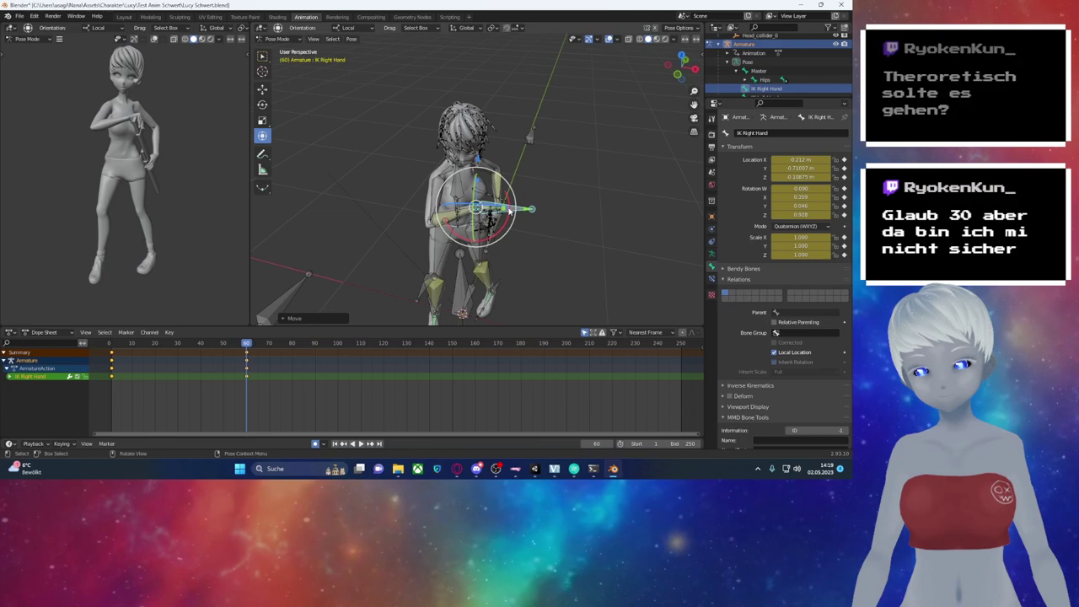
{"action": "middle_click_drag", "start_coordinate": [421, 206], "coordinate": [396, 194]}
{"action": "left_click", "coordinate": [455, 169]}
{"action": "left_click_drag", "start_coordinate": [472, 194], "coordinate": [354, 177]}
{"action": "mouse_move", "coordinate": [354, 177]}
{"action": "middle_mouse_down"}
{"action": "mouse_move", "coordinate": [379, 219]}
{"action": "mouse_move", "coordinate": [393, 285]}
{"action": "middle_mouse_up"}
{"action": "key", "text": "ctrl+z"}
Step: Reposition the Target Right Hand bone and push IK Right Hand out to X 0.24066 m
{"action": "left_click", "coordinate": [425, 245]}
{"action": "key", "text": "g"}
{"action": "left_click", "coordinate": [438, 196]}
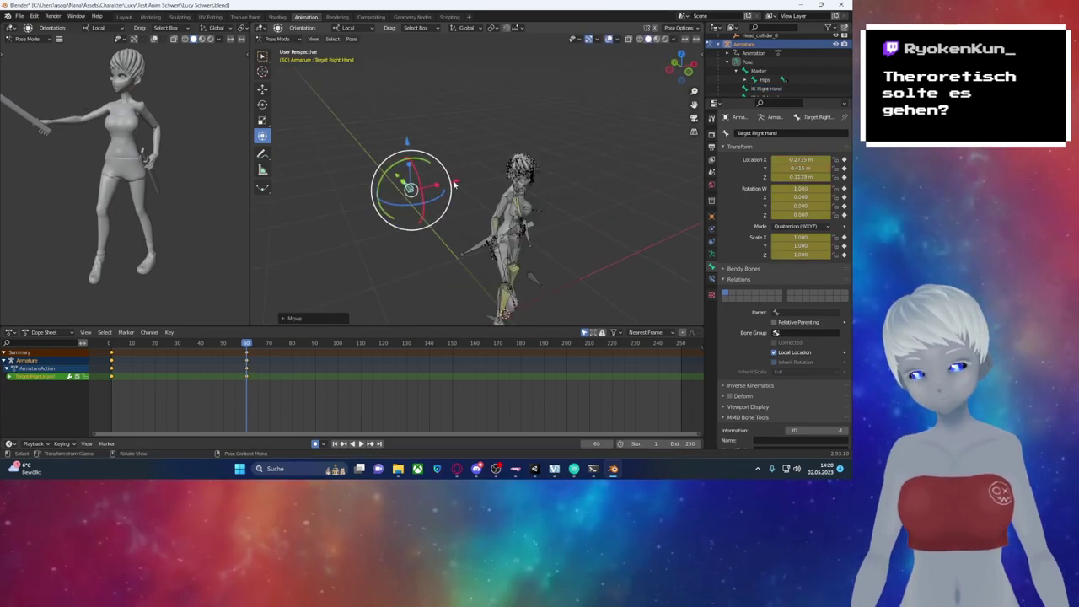
{"action": "middle_click_drag", "start_coordinate": [379, 211], "coordinate": [438, 226]}
{"action": "left_click", "coordinate": [438, 226]}
{"action": "key", "text": "KP_1"}
{"action": "left_click_drag", "start_coordinate": [447, 236], "coordinate": [452, 244]}
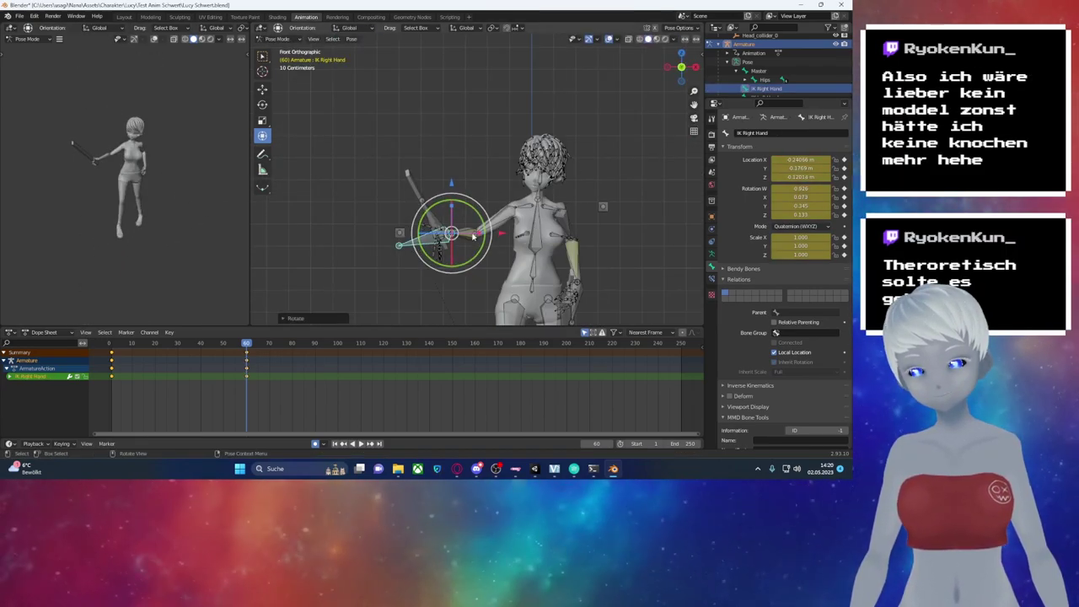
{"action": "middle_click_drag", "start_coordinate": [474, 237], "coordinate": [506, 221]}
Step: Rotate the IK Right Hand to angle the sword, then play the animation from the start
{"action": "left_click", "coordinate": [525, 197]}
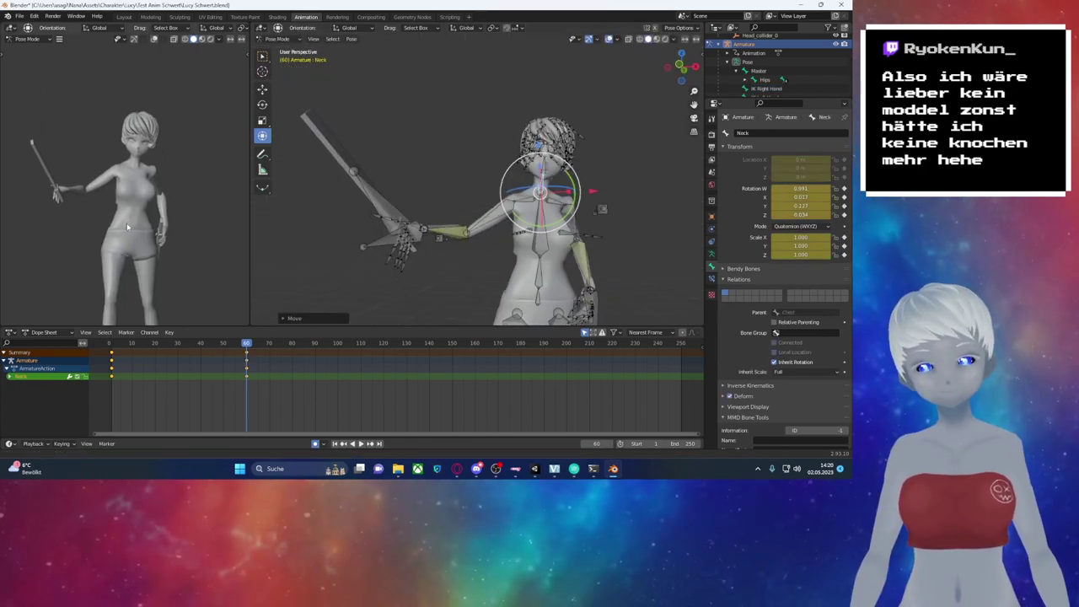
{"action": "left_click", "coordinate": [414, 230]}
{"action": "key", "text": "r"}
{"action": "key", "text": "r"}
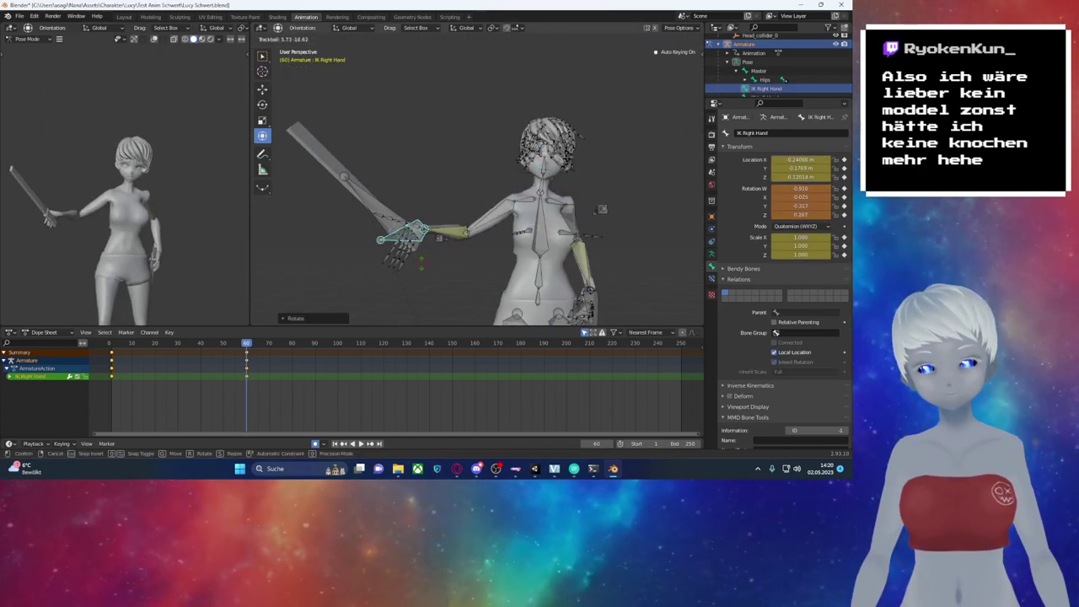
{"action": "left_click", "coordinate": [422, 266]}
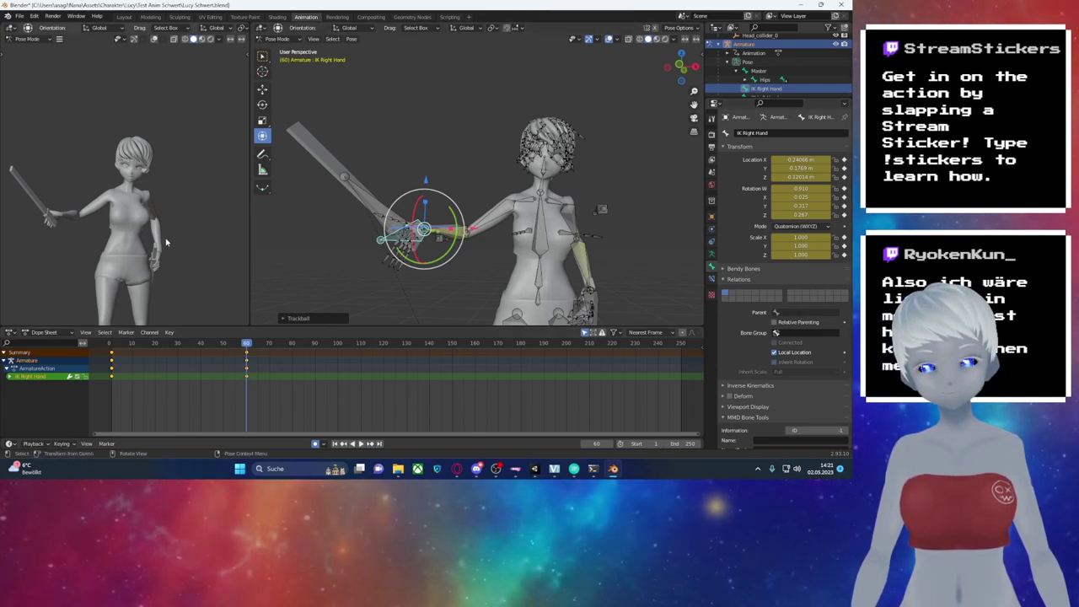
{"action": "scroll", "coordinate": [166, 242], "scroll_direction": "down", "scroll_amount": 2}
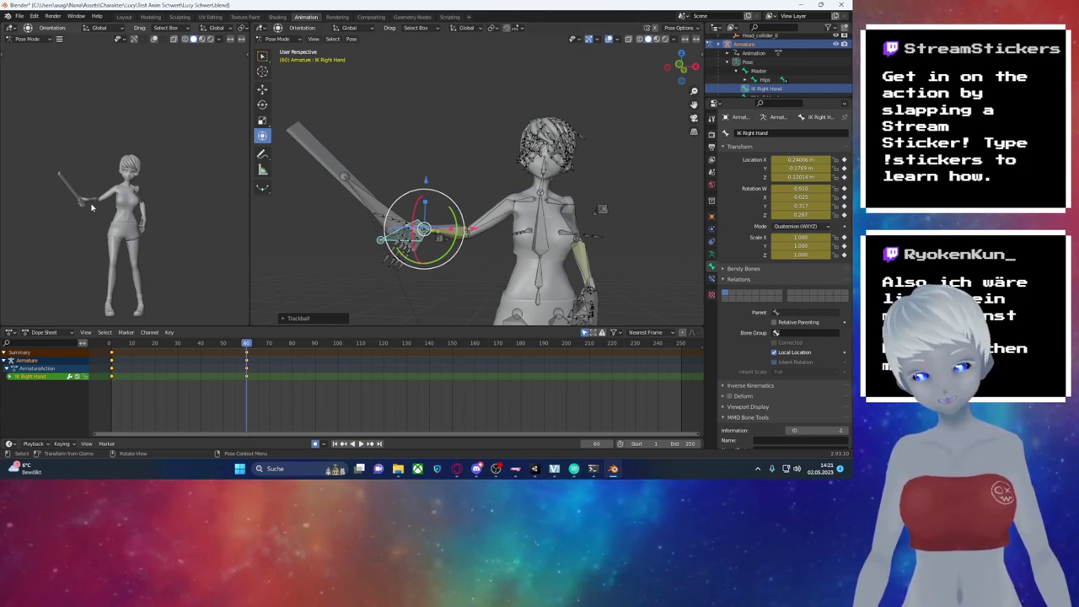
{"action": "middle_click_drag", "start_coordinate": [504, 267], "coordinate": [489, 287]}
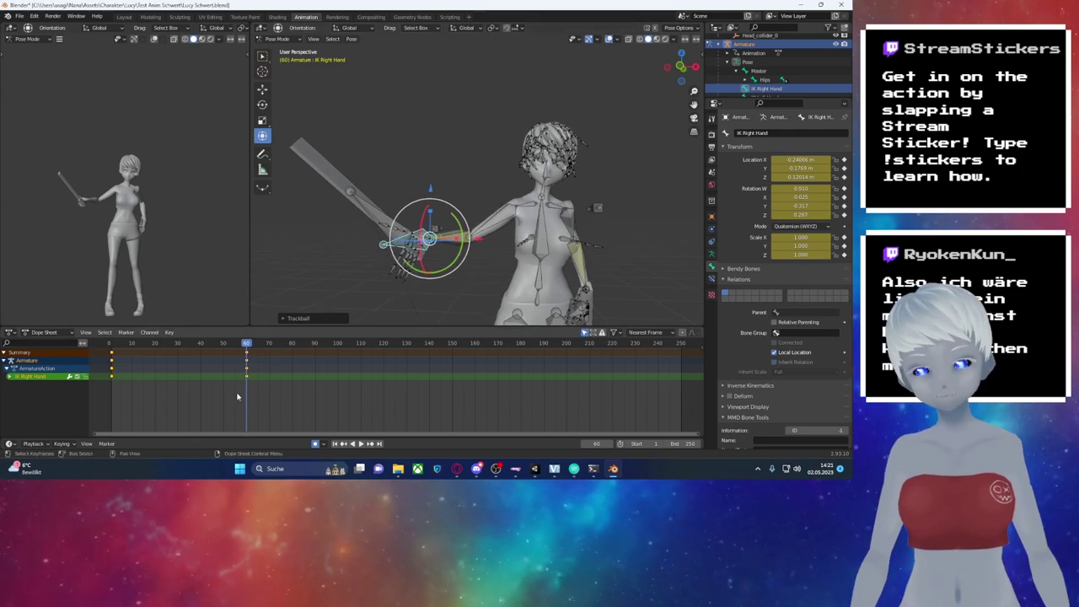
{"action": "key", "text": "shift+Left"}
{"action": "key", "text": "space"}
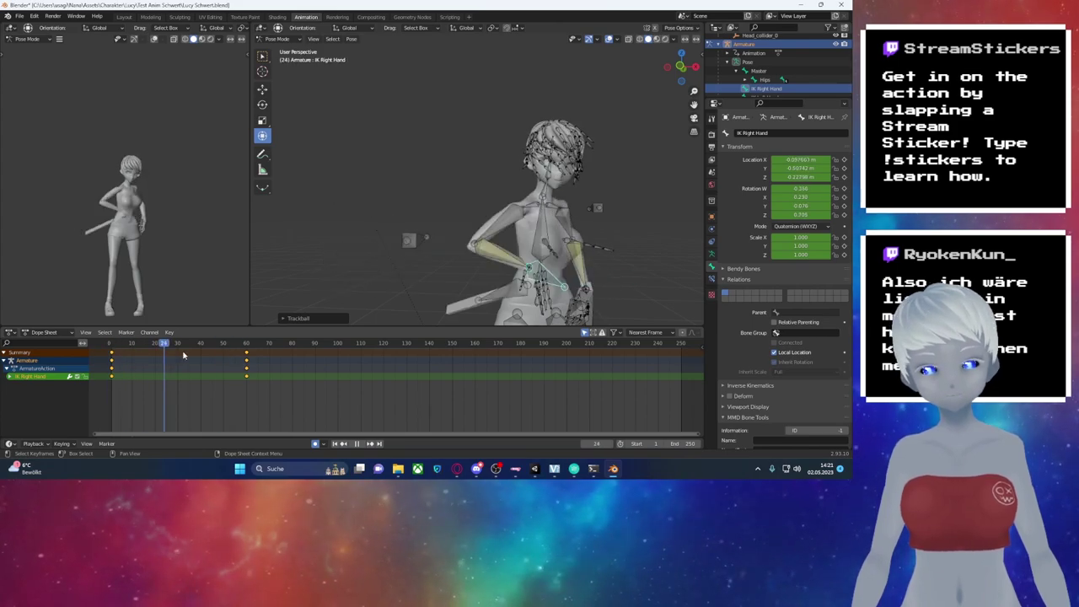
{"action": "left_click_drag", "start_coordinate": [151, 358], "coordinate": [176, 364]}
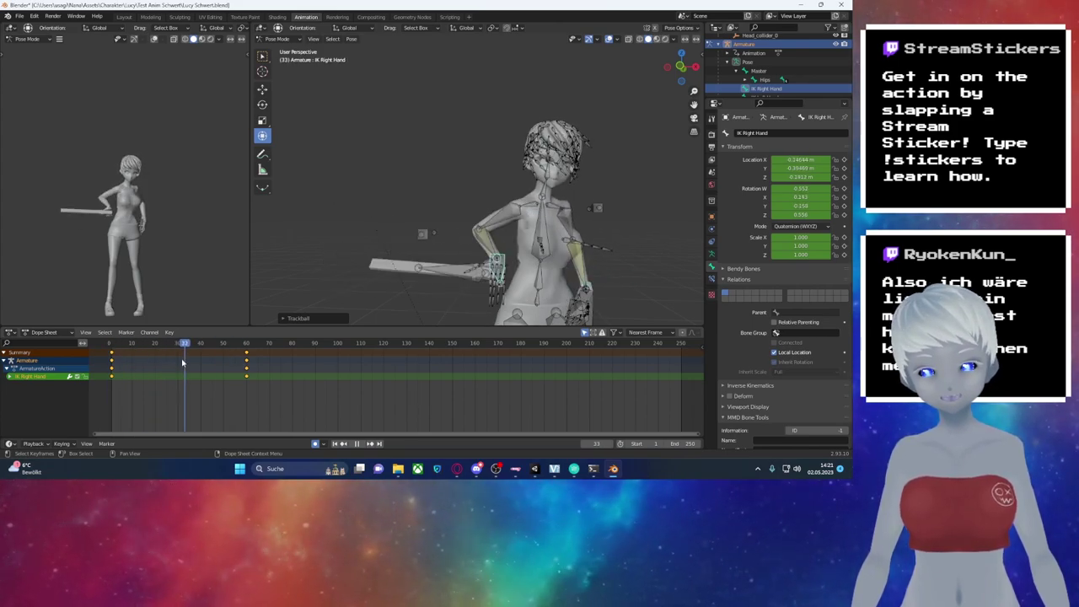
{"action": "key", "text": "space"}
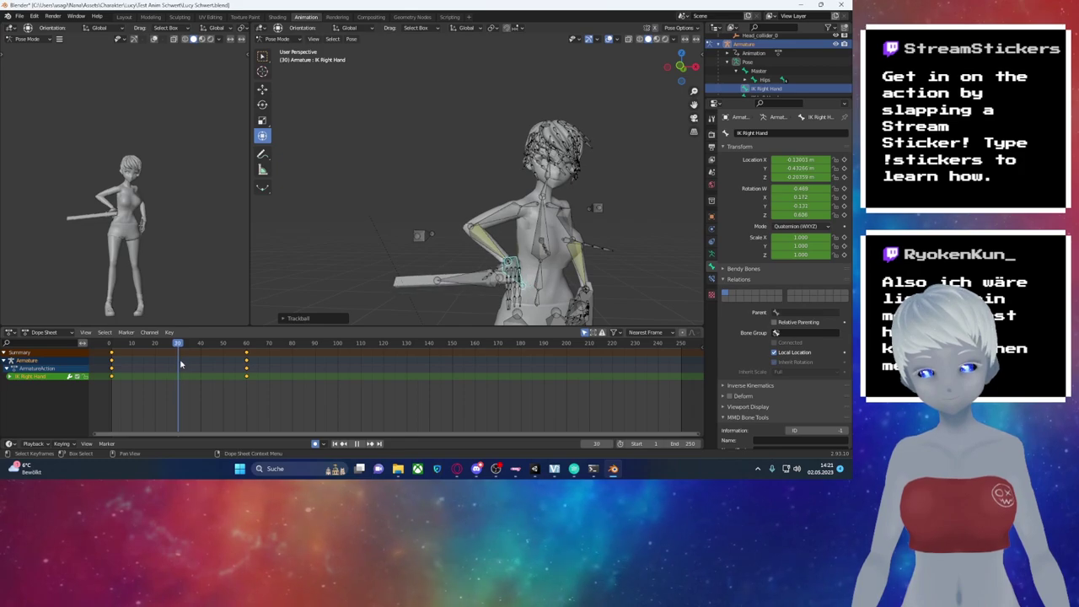
{"action": "middle_click_drag", "start_coordinate": [473, 253], "coordinate": [466, 305]}
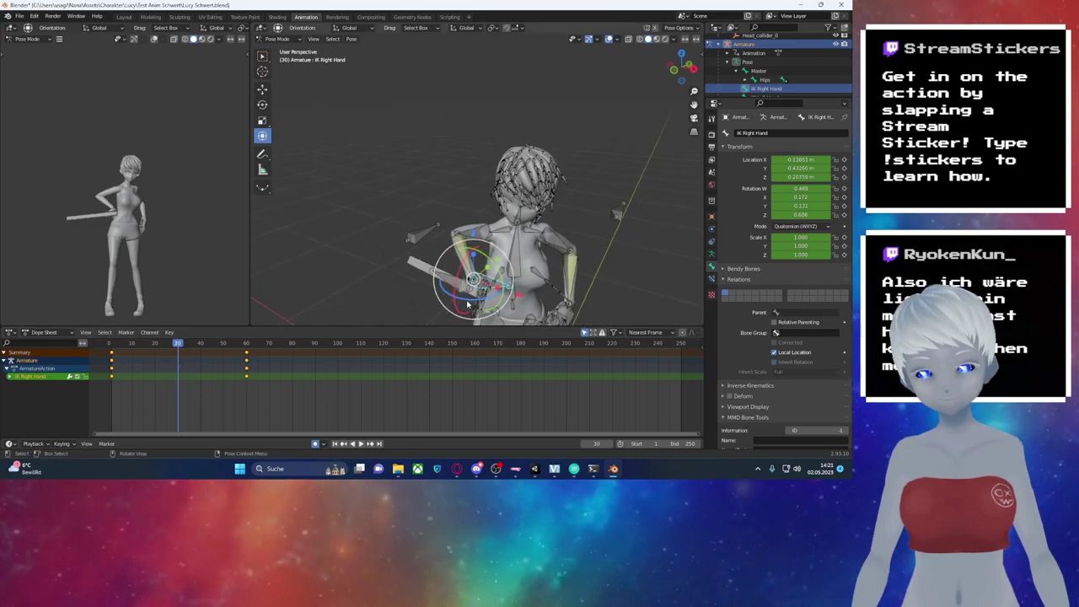
{"action": "left_click_drag", "start_coordinate": [469, 304], "coordinate": [474, 287]}
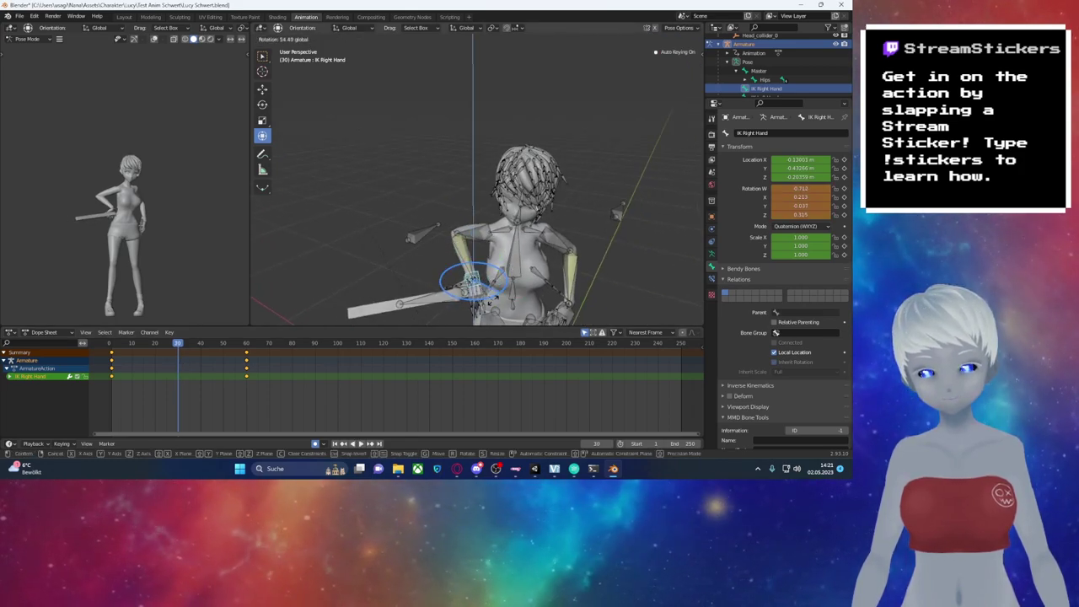
{"action": "left_click_drag", "start_coordinate": [494, 302], "coordinate": [489, 297]}
{"action": "middle_click_drag", "start_coordinate": [489, 296], "coordinate": [455, 279]}
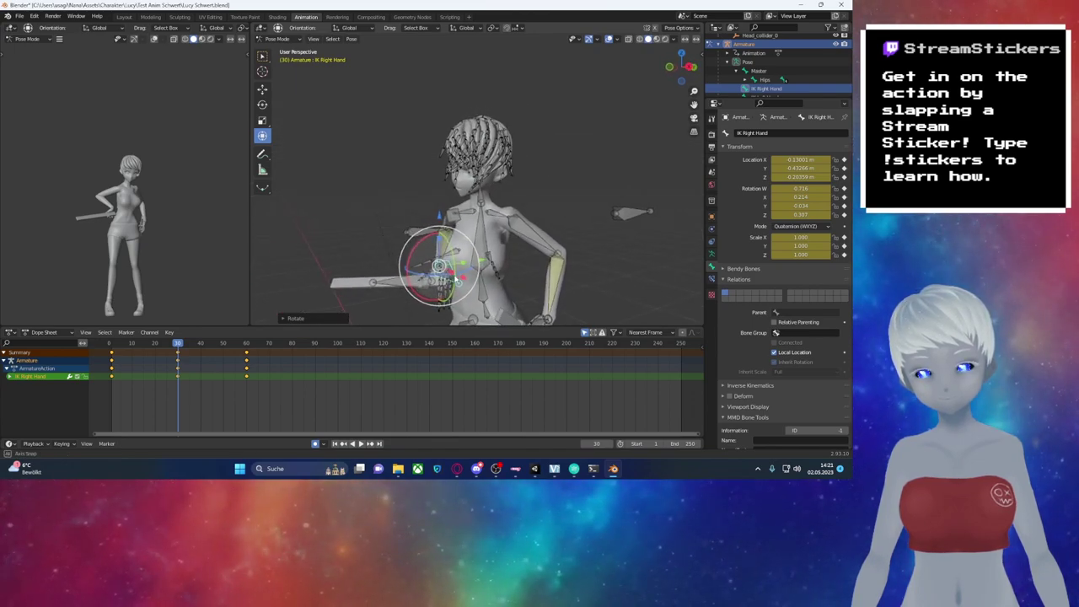
{"action": "key", "text": "space"}
{"action": "left_click", "coordinate": [120, 346]}
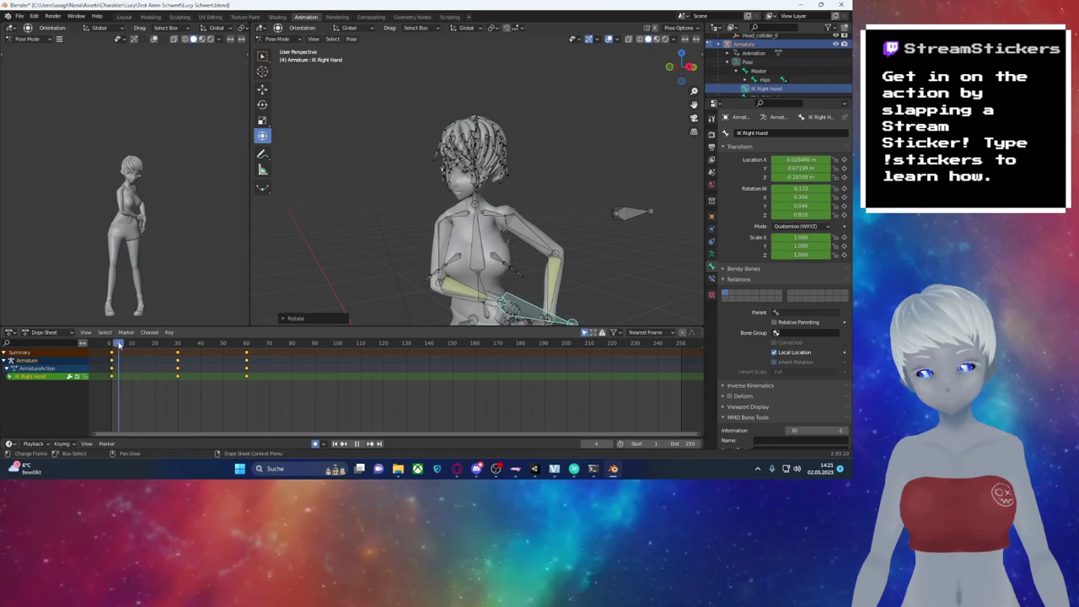
{"action": "left_click_drag", "start_coordinate": [120, 346], "coordinate": [179, 352]}
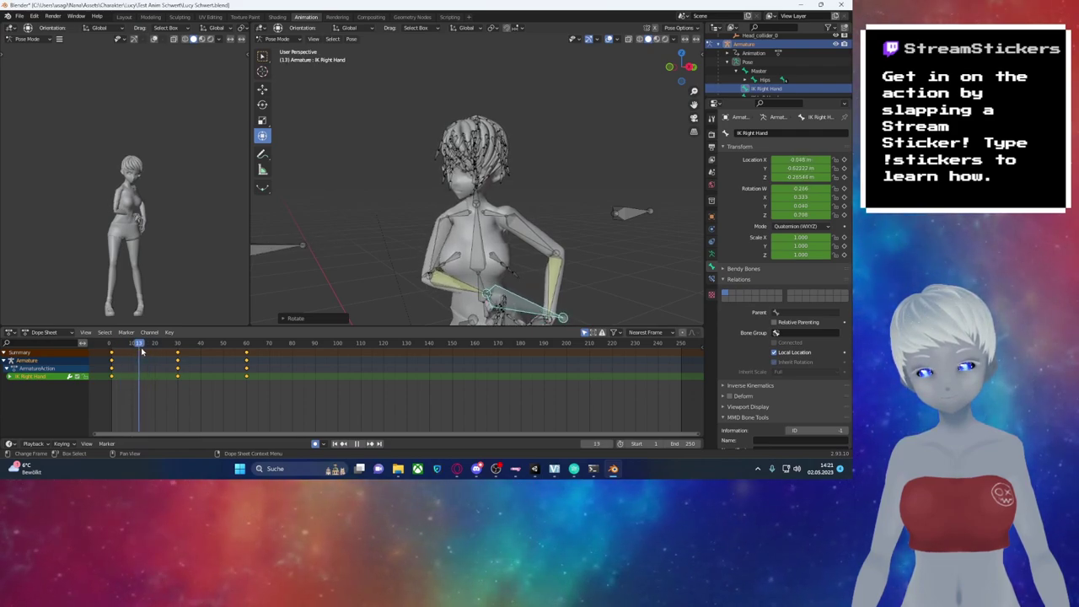
{"action": "left_click_drag", "start_coordinate": [173, 354], "coordinate": [178, 355]}
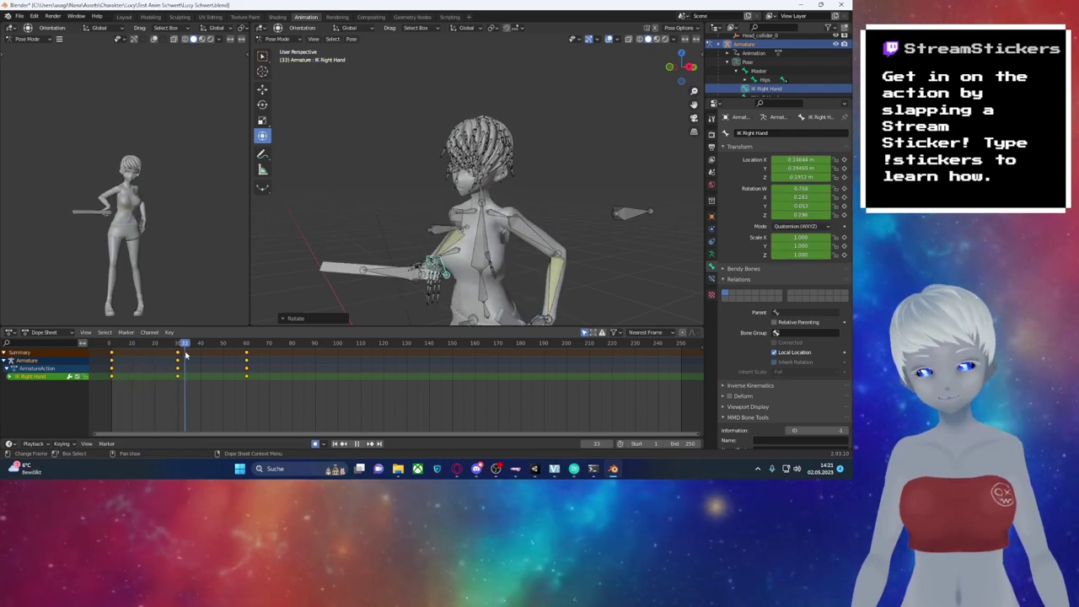
{"action": "key", "text": "space"}
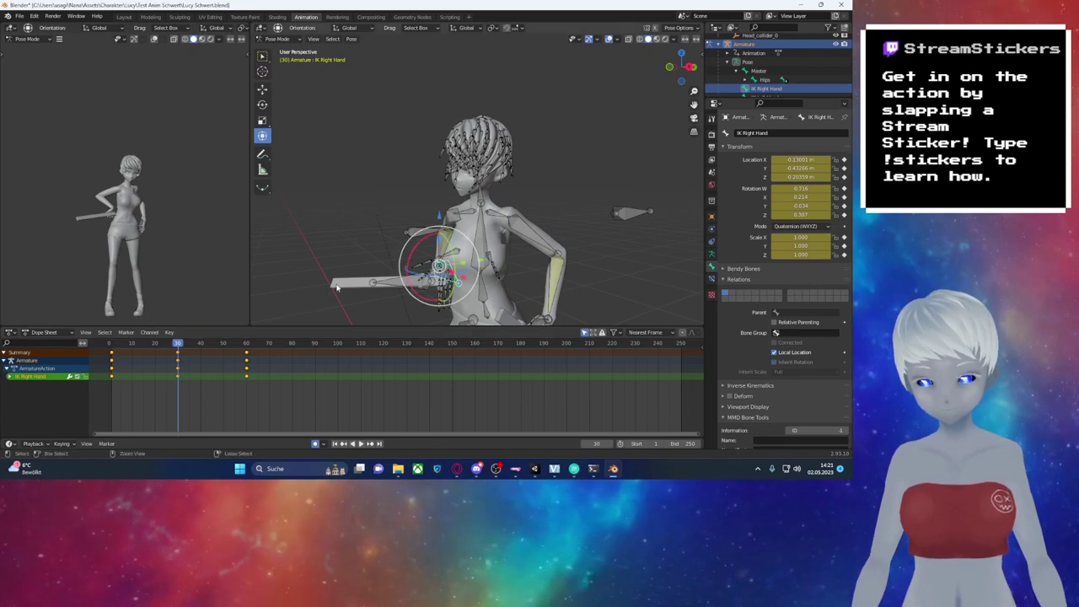
{"action": "key", "text": "ctrl+z"}
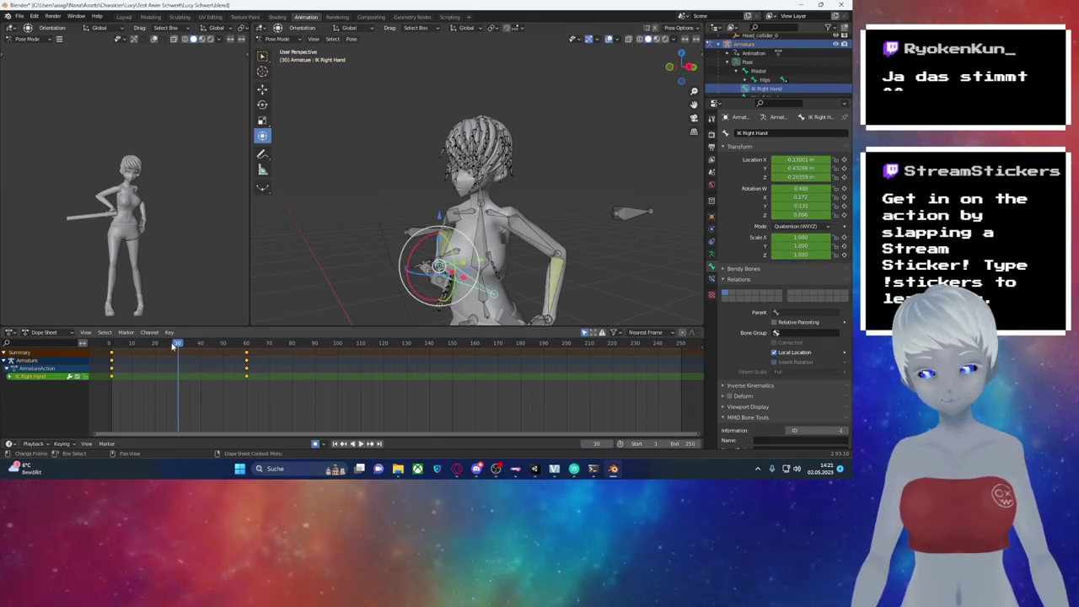
{"action": "left_click_drag", "start_coordinate": [175, 347], "coordinate": [114, 348]}
{"action": "key", "text": "space"}
{"action": "key", "text": "a"}
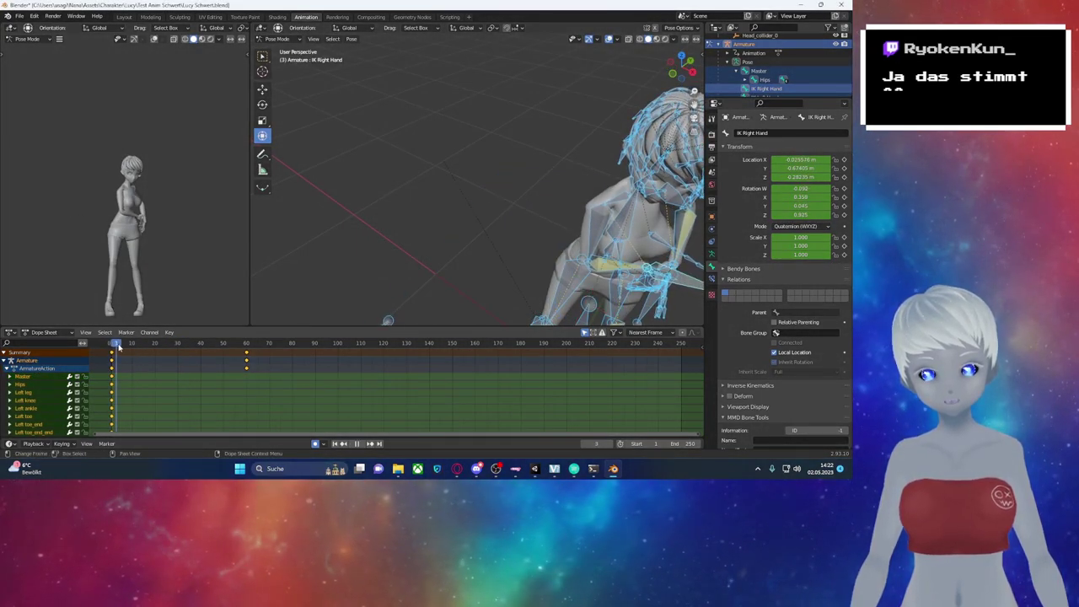
Step: At frame 20, move IK Right Hand along X and rotate it on Z to lower the sword by the hip
{"action": "mouse_move", "coordinate": [148, 350]}
{"action": "left_mouse_down"}
{"action": "mouse_move", "coordinate": [176, 350]}
{"action": "mouse_move", "coordinate": [156, 347]}
{"action": "left_mouse_up"}
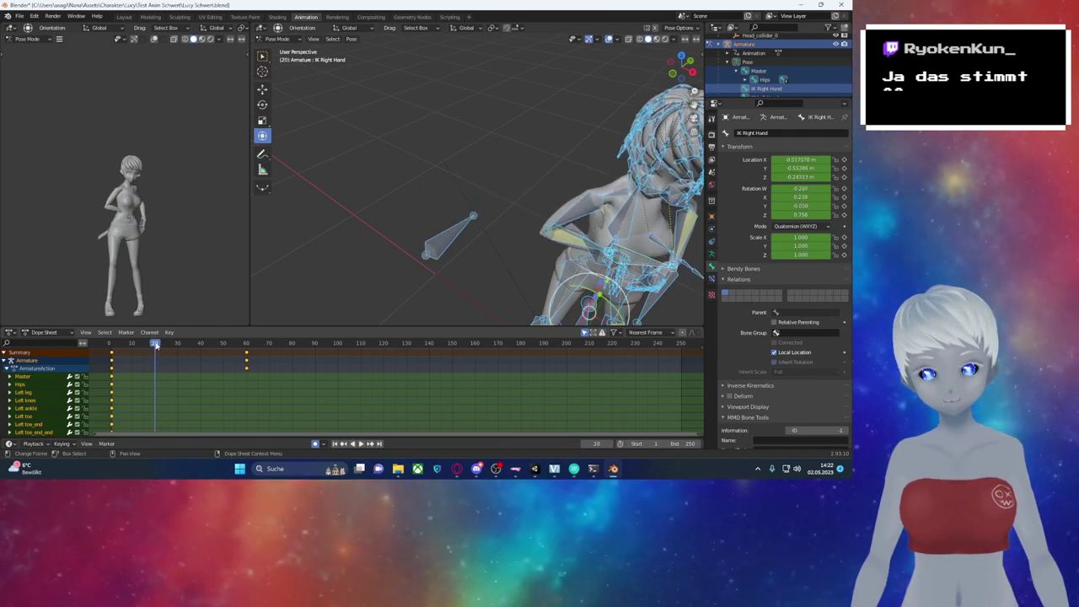
{"action": "middle_click_drag", "start_coordinate": [506, 253], "coordinate": [555, 270]}
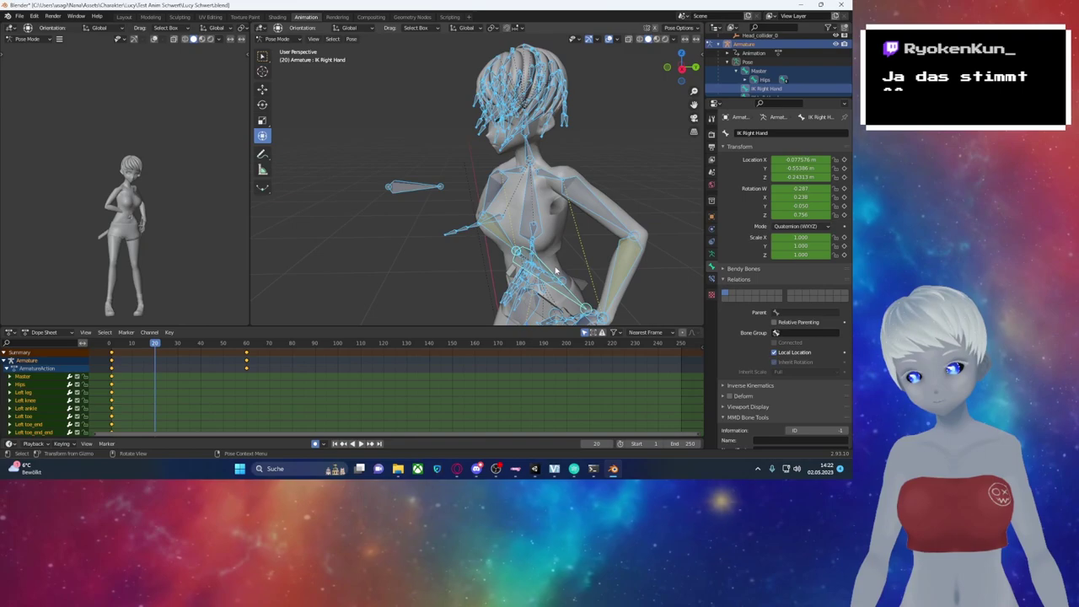
{"action": "left_click", "coordinate": [561, 295]}
{"action": "key", "text": "g"}
{"action": "key", "text": "x"}
{"action": "left_click", "coordinate": [503, 280]}
{"action": "middle_click_drag", "start_coordinate": [510, 253], "coordinate": [563, 274]}
{"action": "key", "text": "r"}
{"action": "key", "text": "z"}
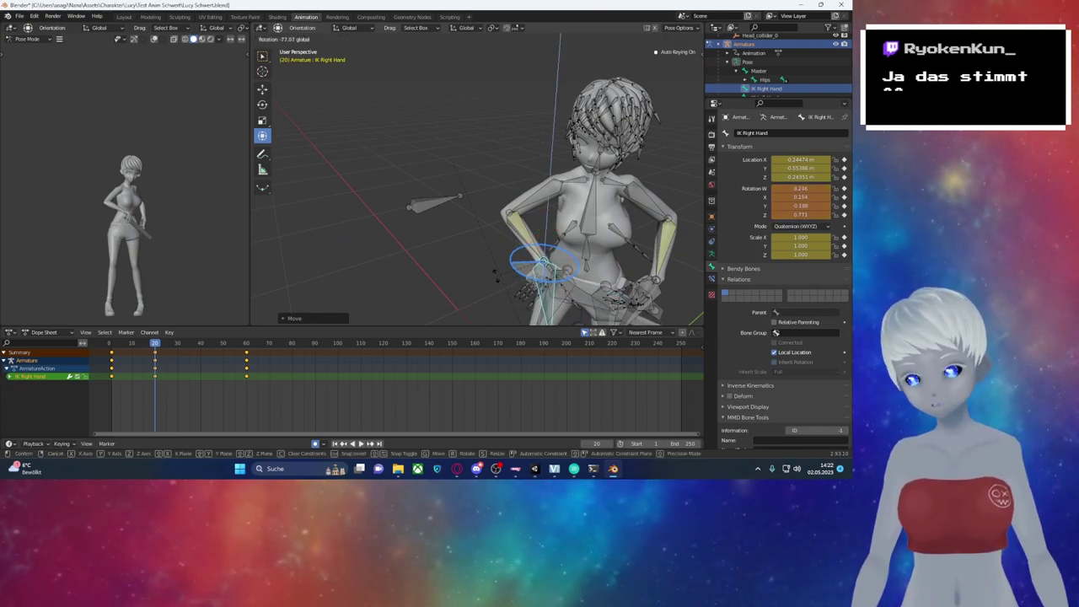
{"action": "left_click", "coordinate": [497, 279]}
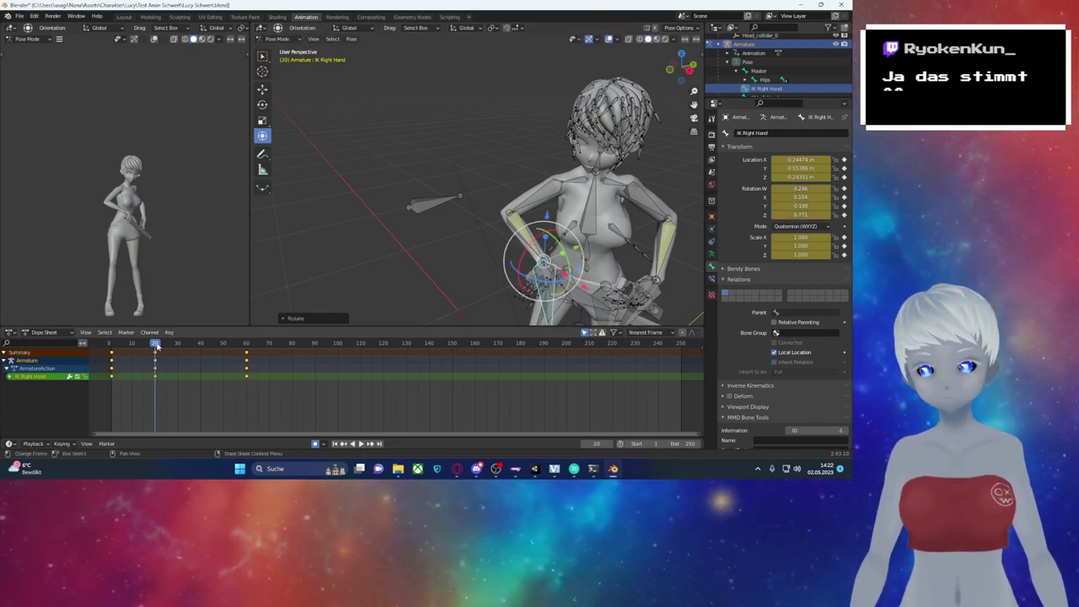
Step: Preview the animation and scrub between frames 40 and 28
{"action": "key", "text": "space"}
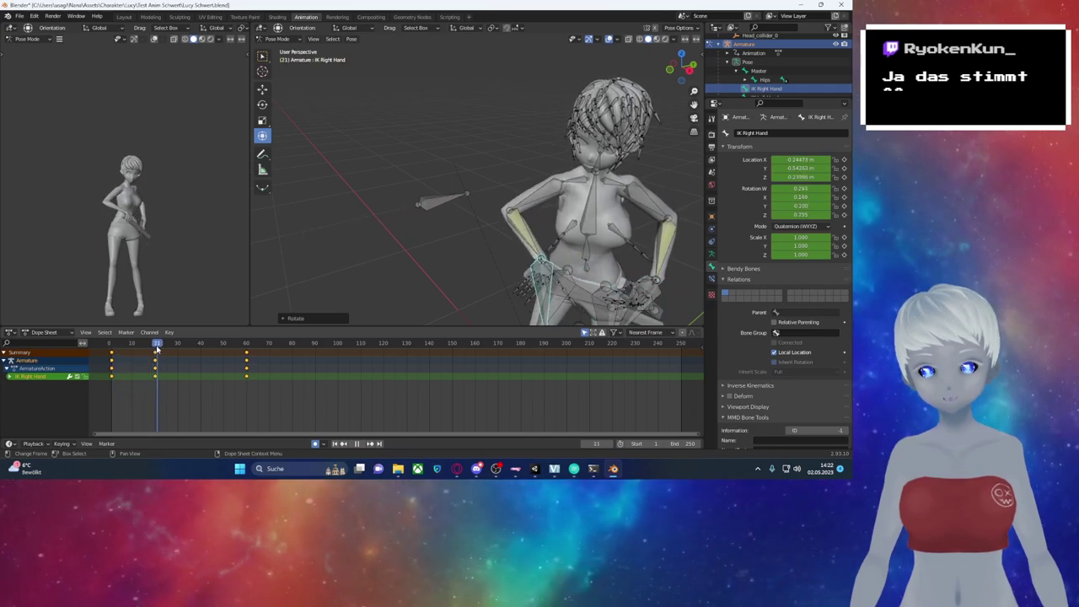
{"action": "left_click_drag", "start_coordinate": [152, 351], "coordinate": [201, 351]}
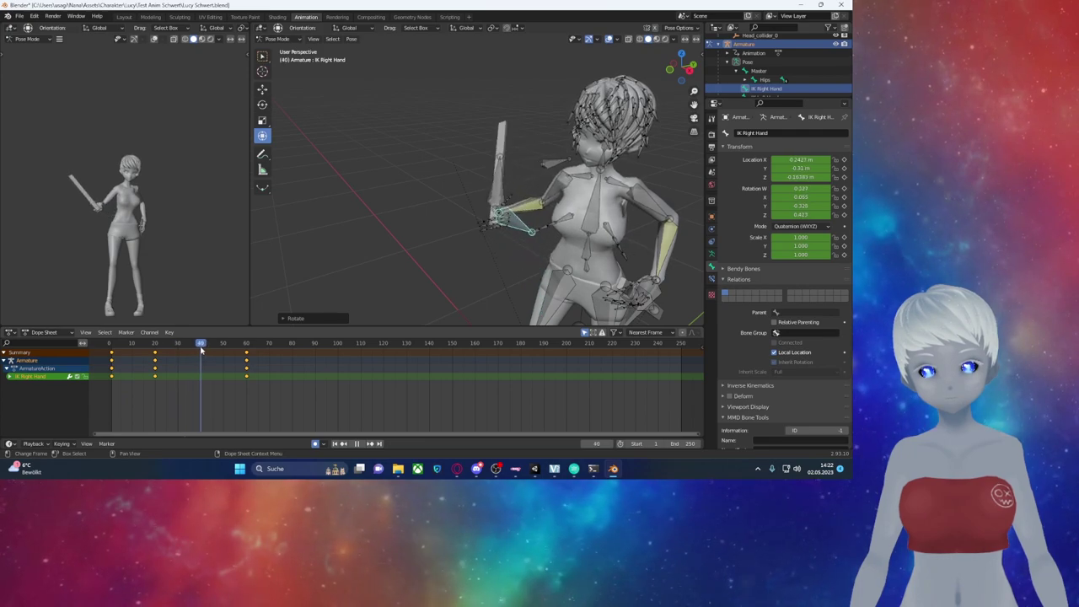
{"action": "mouse_move", "coordinate": [201, 350]}
{"action": "left_mouse_down"}
{"action": "mouse_move", "coordinate": [171, 348]}
{"action": "mouse_move", "coordinate": [244, 346]}
{"action": "left_mouse_up"}
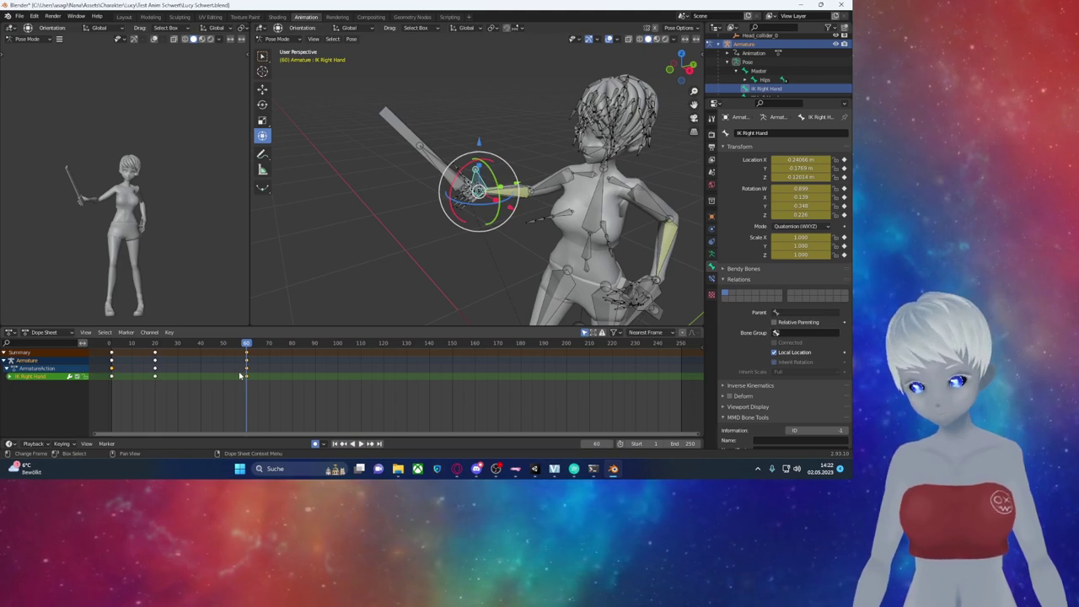
Step: Delete the frame-60 hand change and preview the animation from frame 20
{"action": "key", "text": "Delete"}
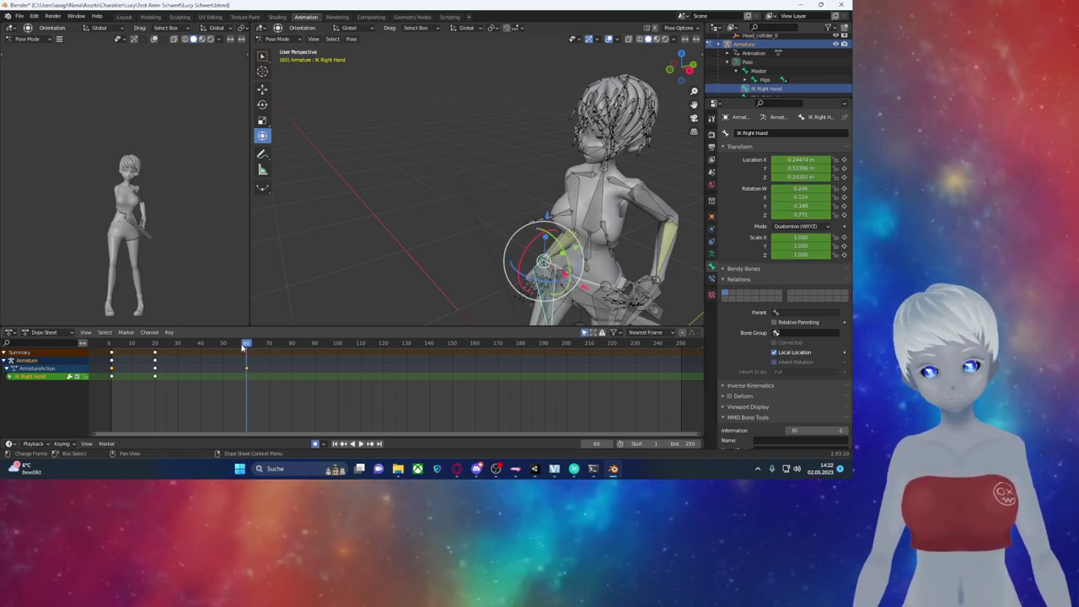
{"action": "left_click_drag", "start_coordinate": [244, 348], "coordinate": [158, 345]}
{"action": "key", "text": "space"}
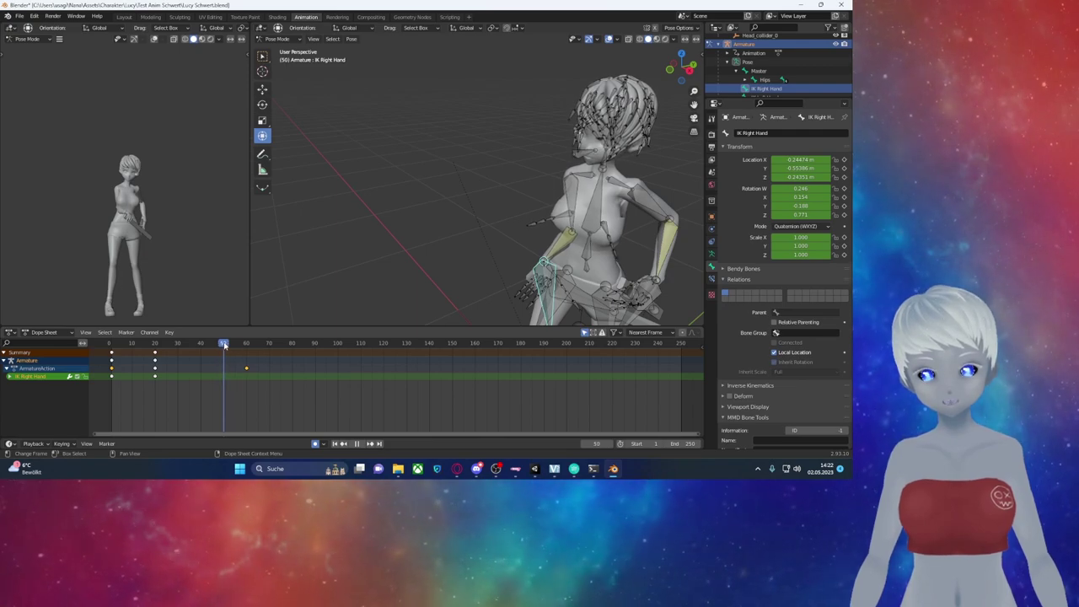
{"action": "key", "text": "space"}
Step: Key the sword hand moved up-left and freely rotated at frame 50, then preview
{"action": "middle_click_drag", "start_coordinate": [363, 260], "coordinate": [460, 275]}
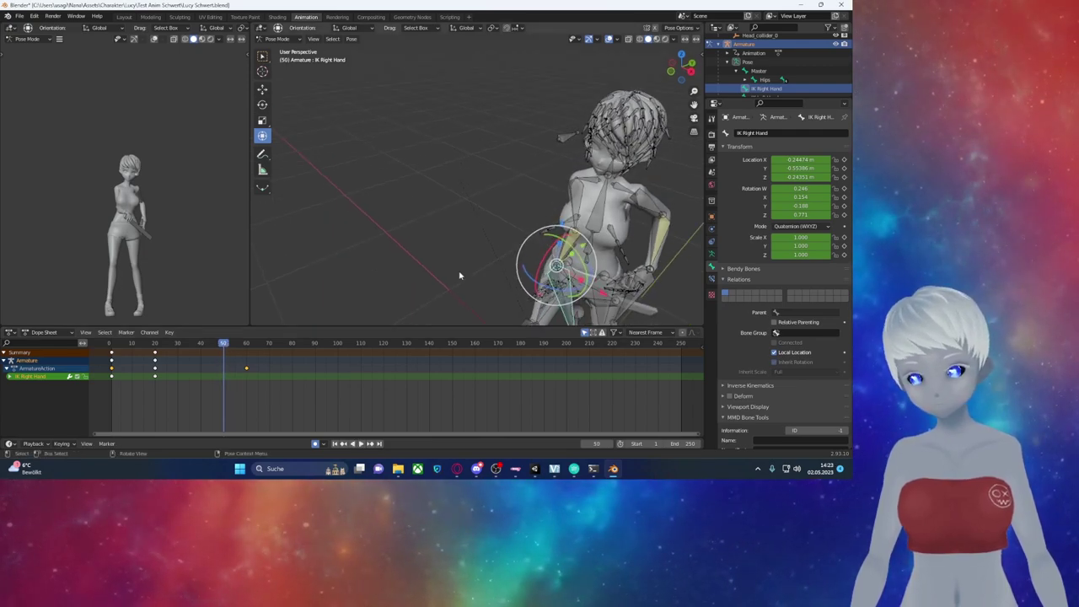
{"action": "key", "text": "g"}
{"action": "left_click", "coordinate": [526, 276]}
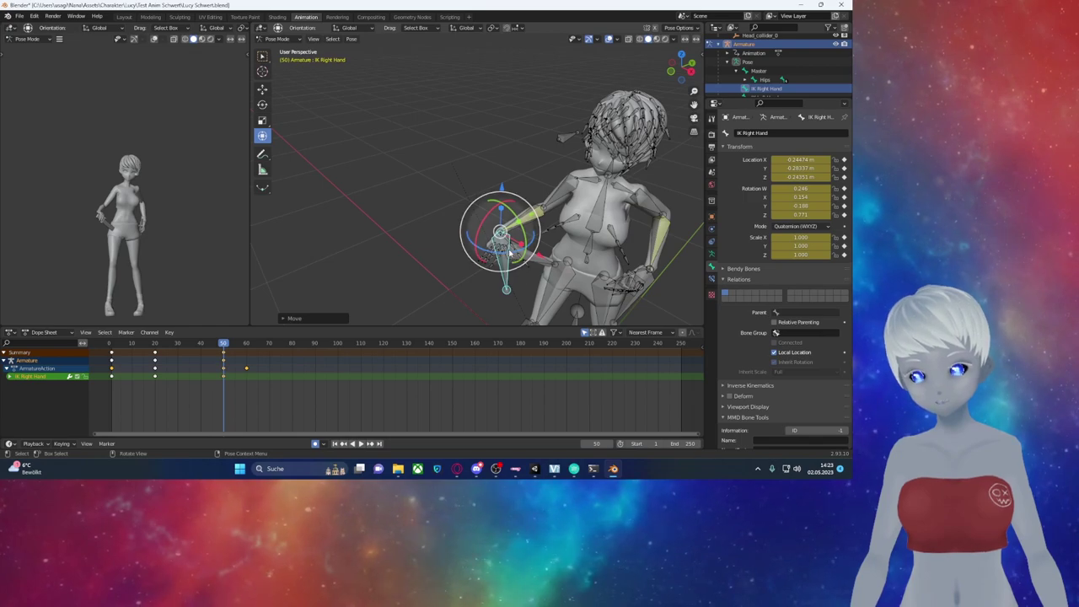
{"action": "key", "text": "r"}
{"action": "key", "text": "r"}
{"action": "left_click", "coordinate": [253, 352]}
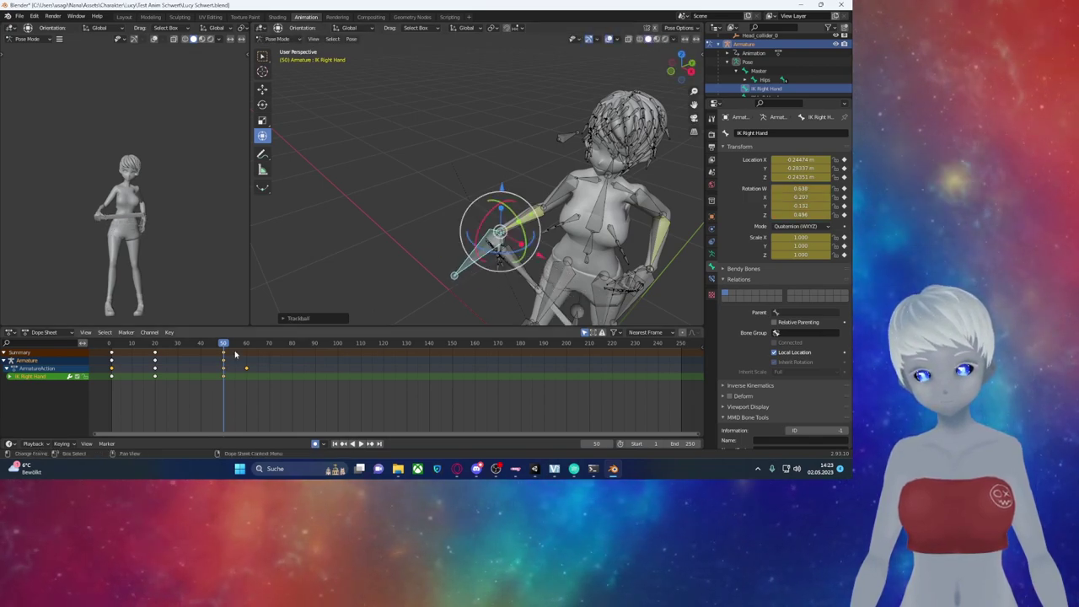
{"action": "key", "text": "shift+Left"}
{"action": "key", "text": "space"}
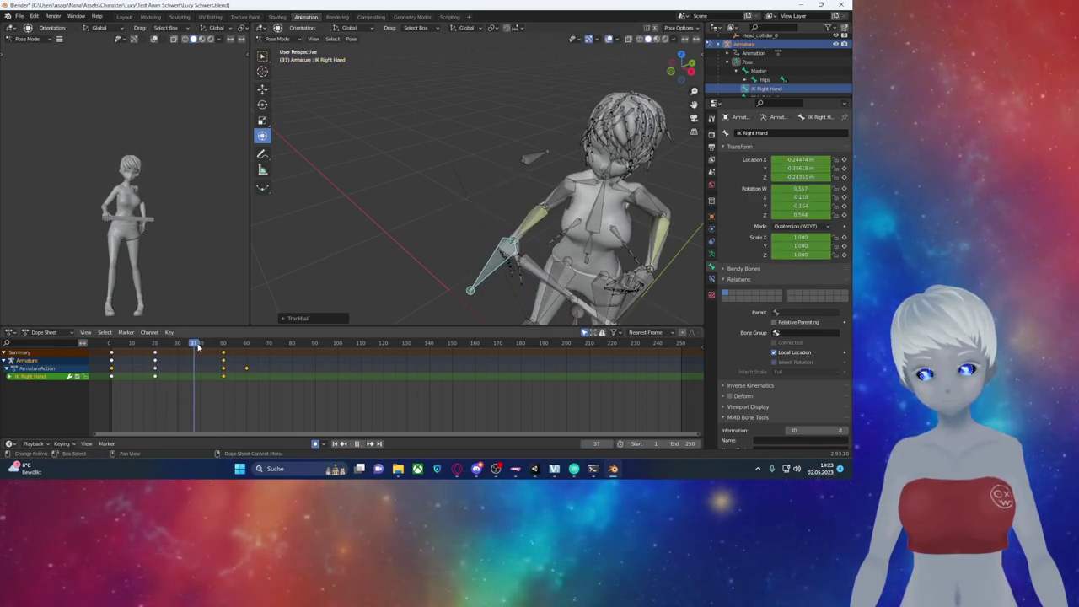
{"action": "key", "text": "space"}
Step: Switch transform orientation to Local and rotate the sword hand around its own axis at frame 60
{"action": "mouse_move", "coordinate": [503, 202]}
{"action": "left_mouse_down"}
{"action": "mouse_move", "coordinate": [496, 213]}
{"action": "mouse_move", "coordinate": [506, 169]}
{"action": "left_mouse_up"}
{"action": "left_click", "coordinate": [348, 27]}
{"action": "left_click", "coordinate": [350, 50]}
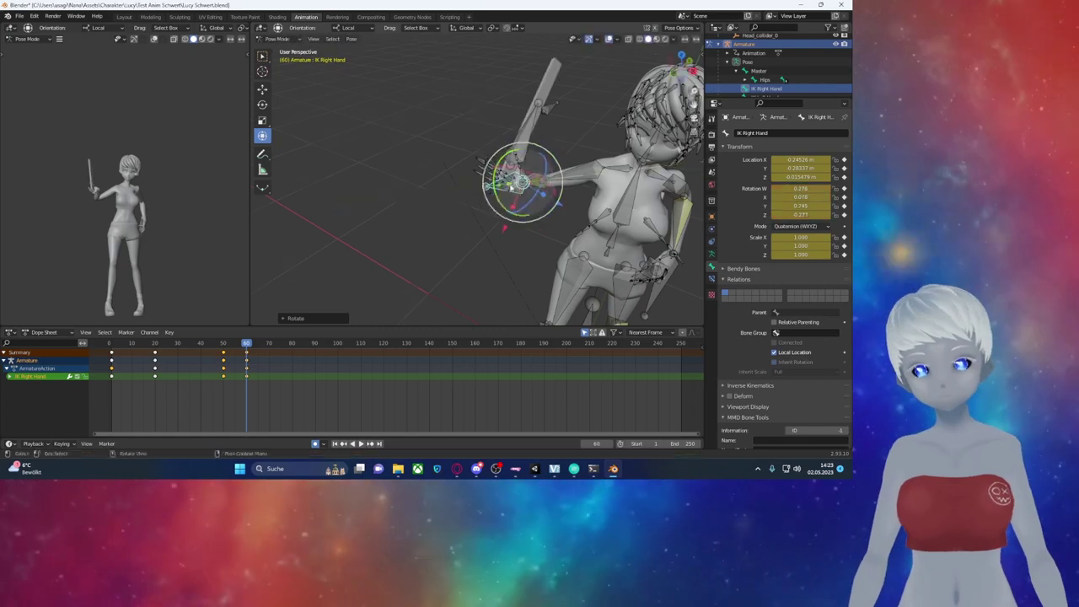
{"action": "middle_click_drag", "start_coordinate": [506, 211], "coordinate": [472, 219]}
{"action": "left_click_drag", "start_coordinate": [460, 196], "coordinate": [528, 226]}
{"action": "left_click", "coordinate": [529, 226]}
{"action": "middle_click_drag", "start_coordinate": [529, 226], "coordinate": [508, 177]}
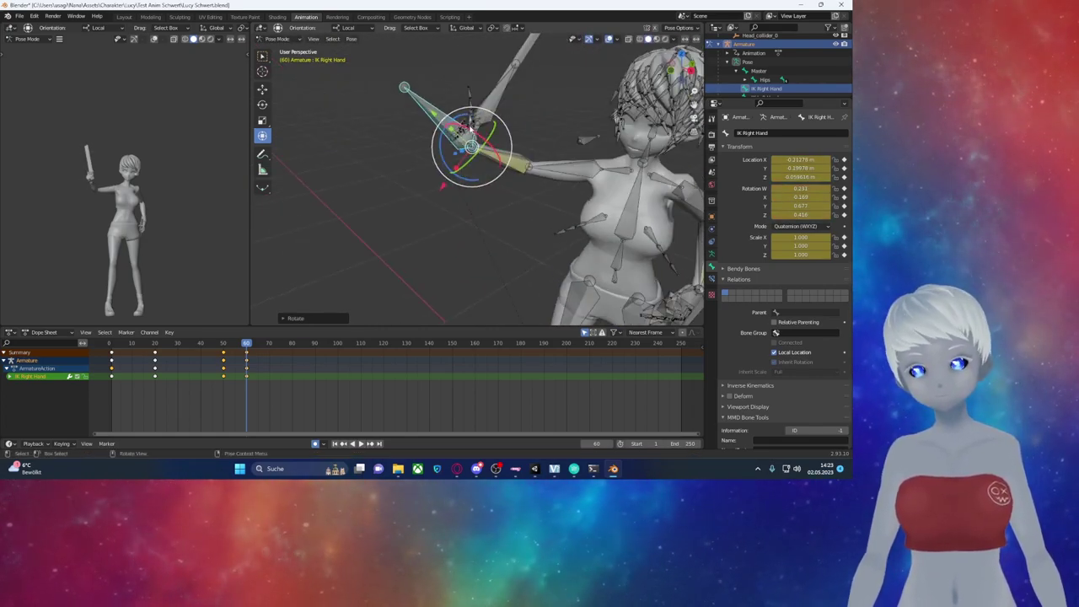
Step: Scrub through the swing and shift the selected hand keys five frames earlier
{"action": "mouse_move", "coordinate": [207, 343]}
{"action": "left_mouse_down"}
{"action": "mouse_move", "coordinate": [161, 349]}
{"action": "mouse_move", "coordinate": [165, 357]}
{"action": "left_mouse_up"}
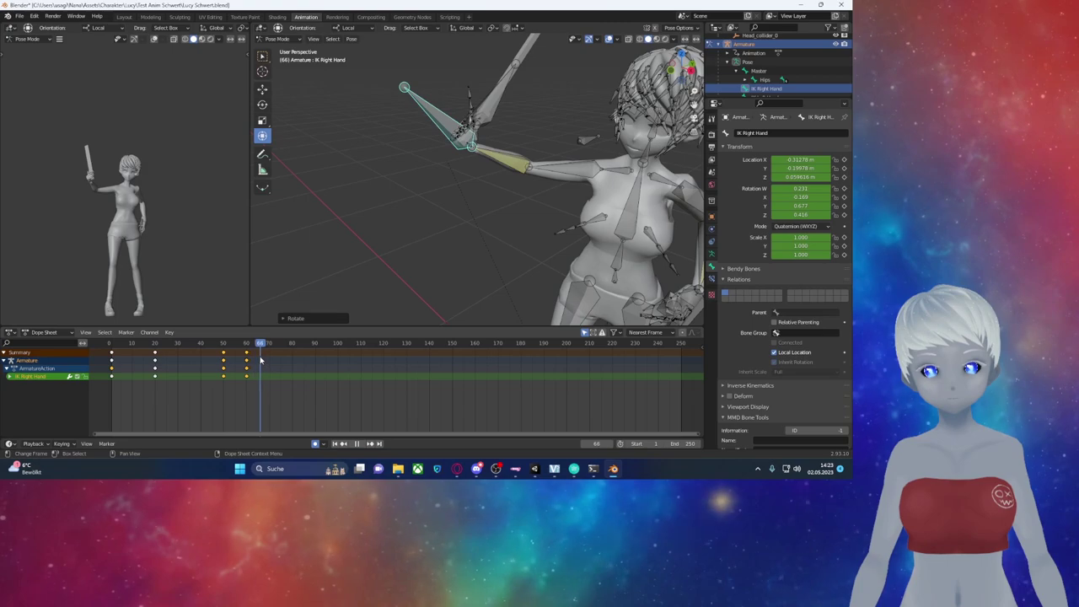
{"action": "left_click_drag", "start_coordinate": [164, 357], "coordinate": [118, 363]}
{"action": "key", "text": "space"}
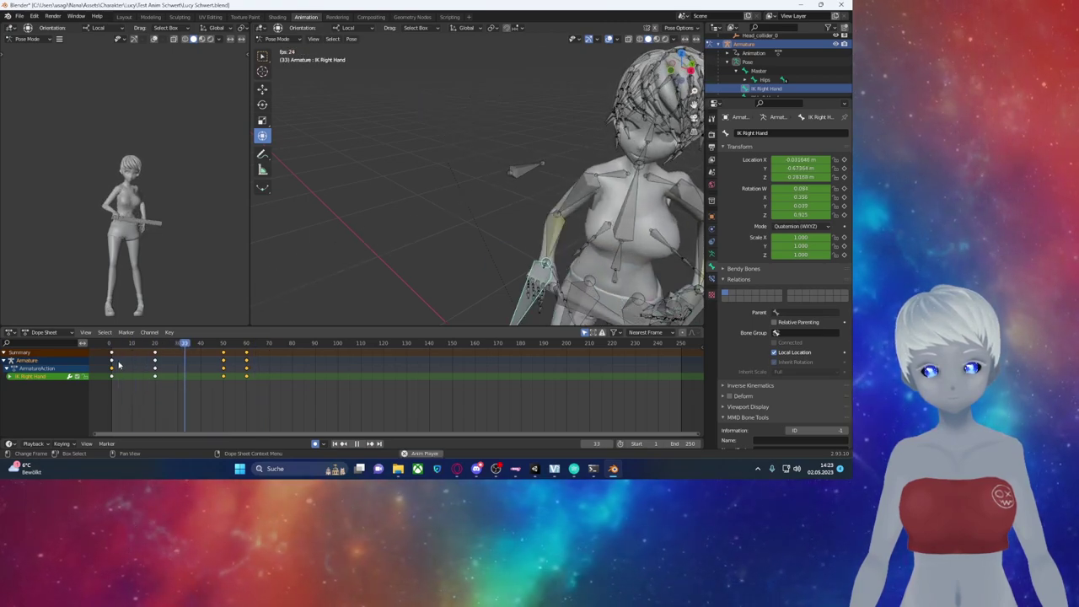
{"action": "key", "text": "space"}
{"action": "mouse_move", "coordinate": [264, 346]}
{"action": "left_mouse_down"}
{"action": "mouse_move", "coordinate": [214, 346]}
{"action": "mouse_move", "coordinate": [229, 402]}
{"action": "mouse_move", "coordinate": [212, 354]}
{"action": "left_mouse_up"}
{"action": "left_click", "coordinate": [213, 352]}
Step: Preview from the first frame, shift the keys about ten frames later, and box-select all bones' keys
{"action": "key", "text": "shift+Left"}
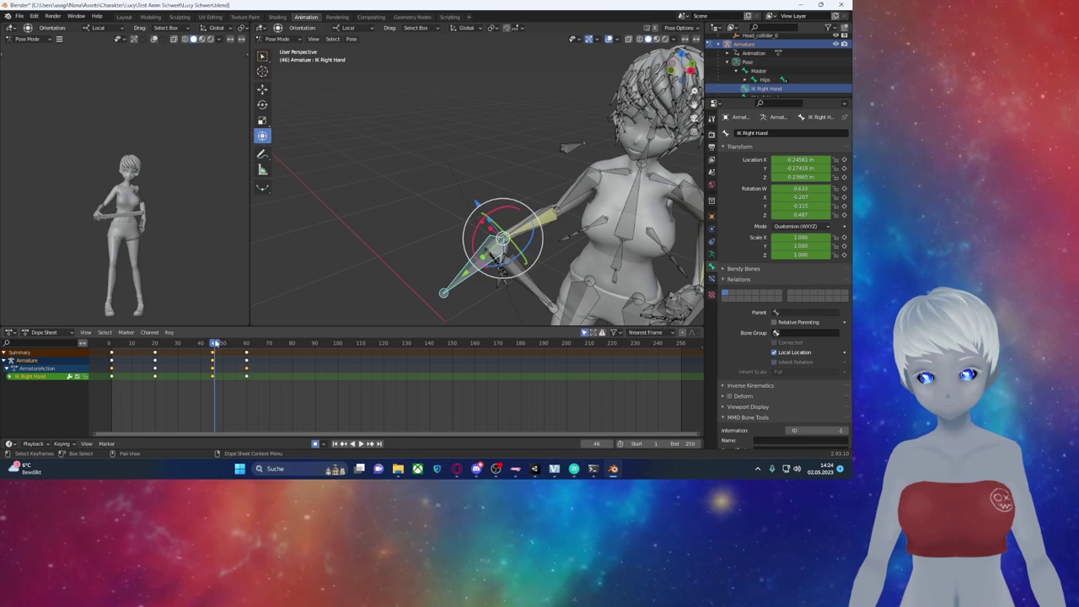
{"action": "key", "text": "space"}
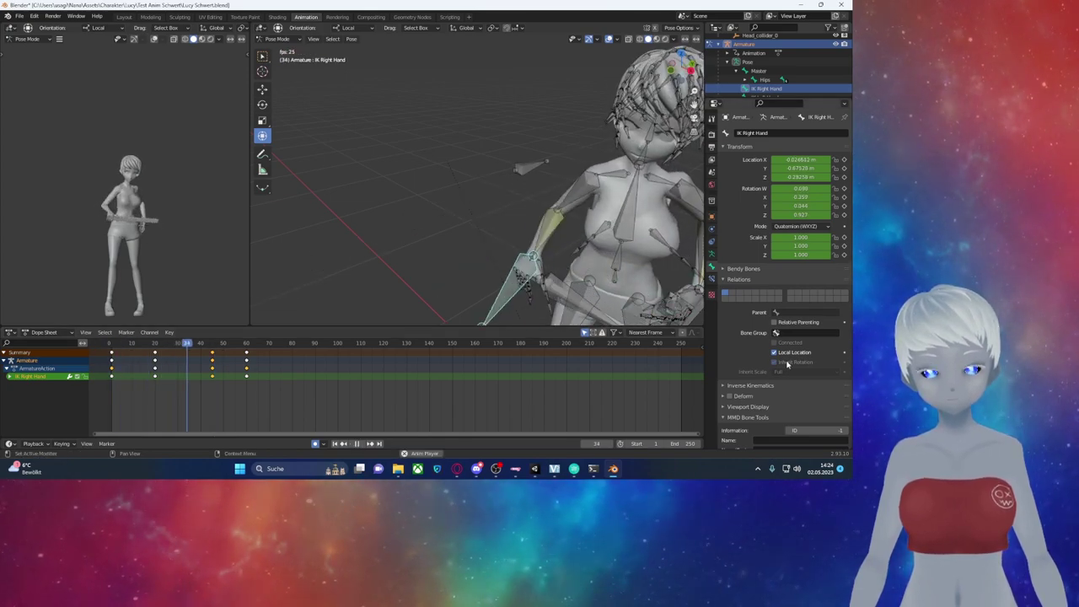
{"action": "key", "text": "space"}
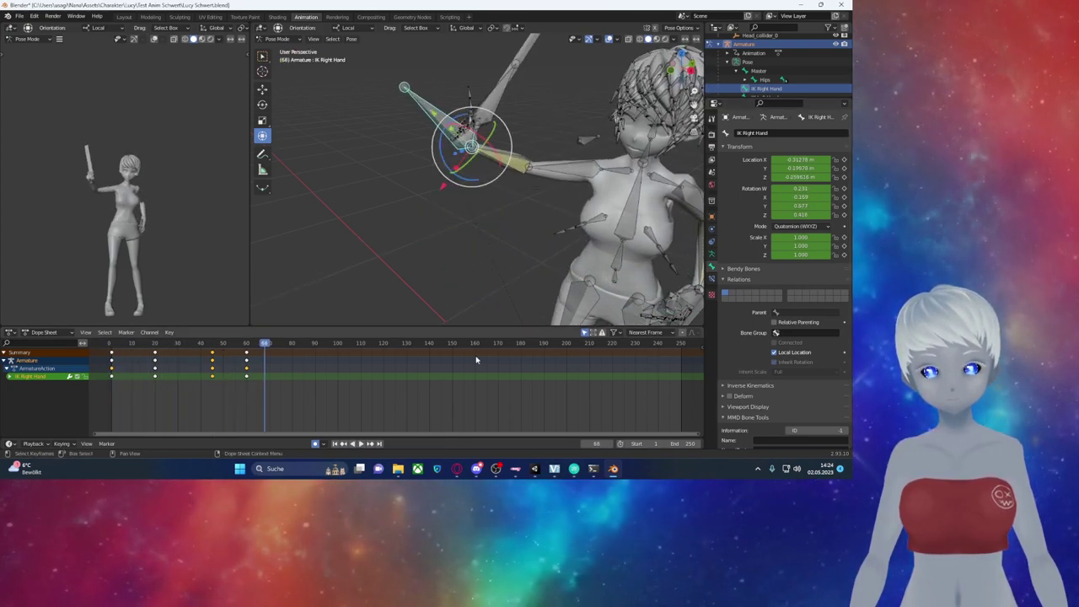
{"action": "key", "text": "shift+Left"}
{"action": "key", "text": "space"}
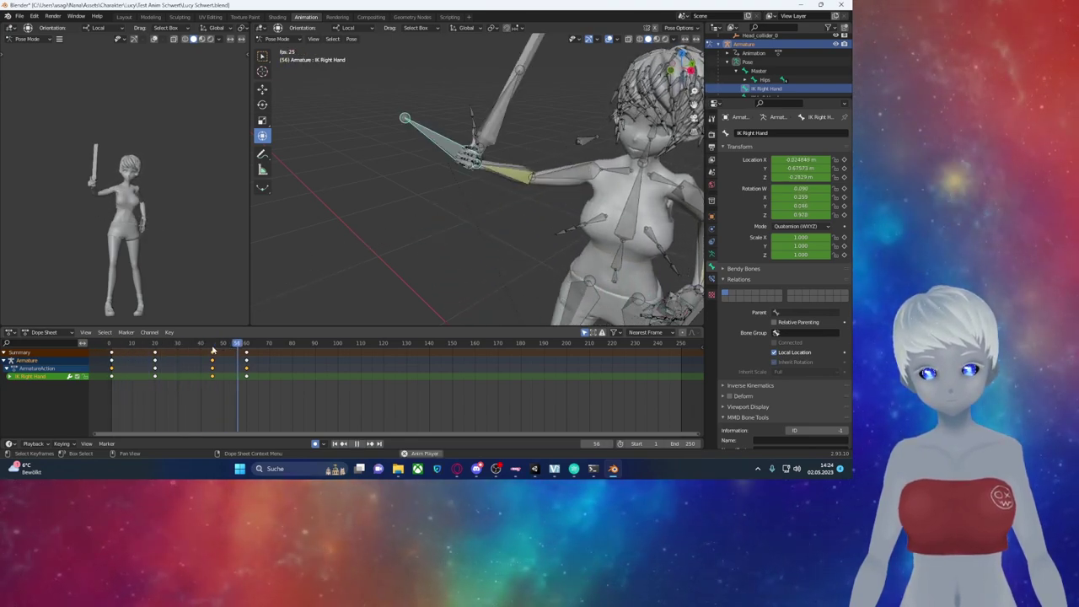
{"action": "key", "text": "space"}
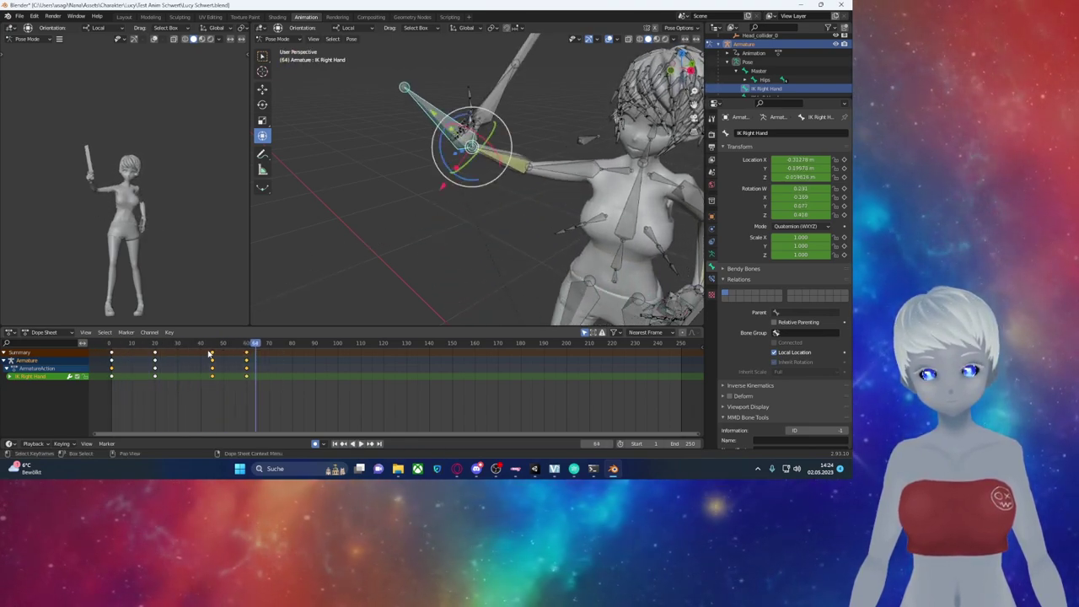
{"action": "left_click_drag", "start_coordinate": [223, 368], "coordinate": [246, 367]}
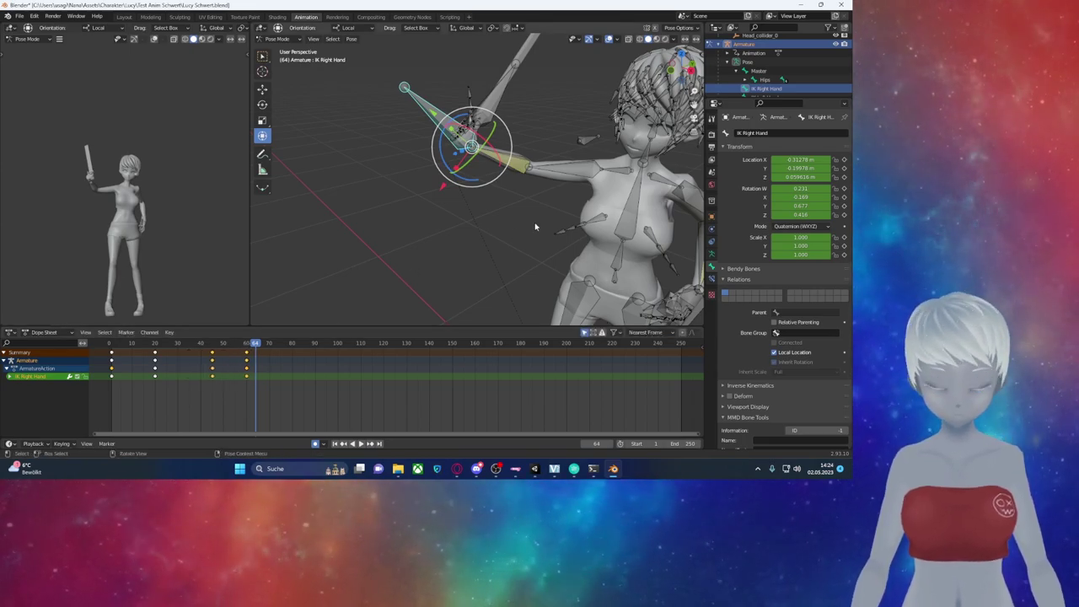
{"action": "key", "text": "a"}
{"action": "left_click_drag", "start_coordinate": [187, 344], "coordinate": [211, 354]}
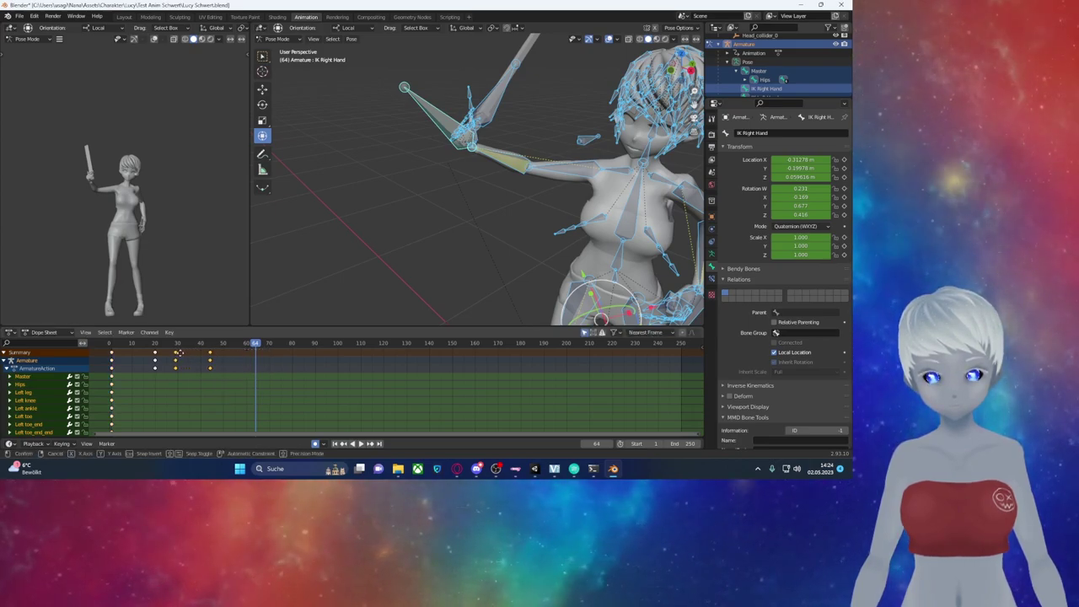
Step: Move all bones' selected keyframes three frames earlier and play back the timing
{"action": "left_click_drag", "start_coordinate": [175, 353], "coordinate": [179, 352]}
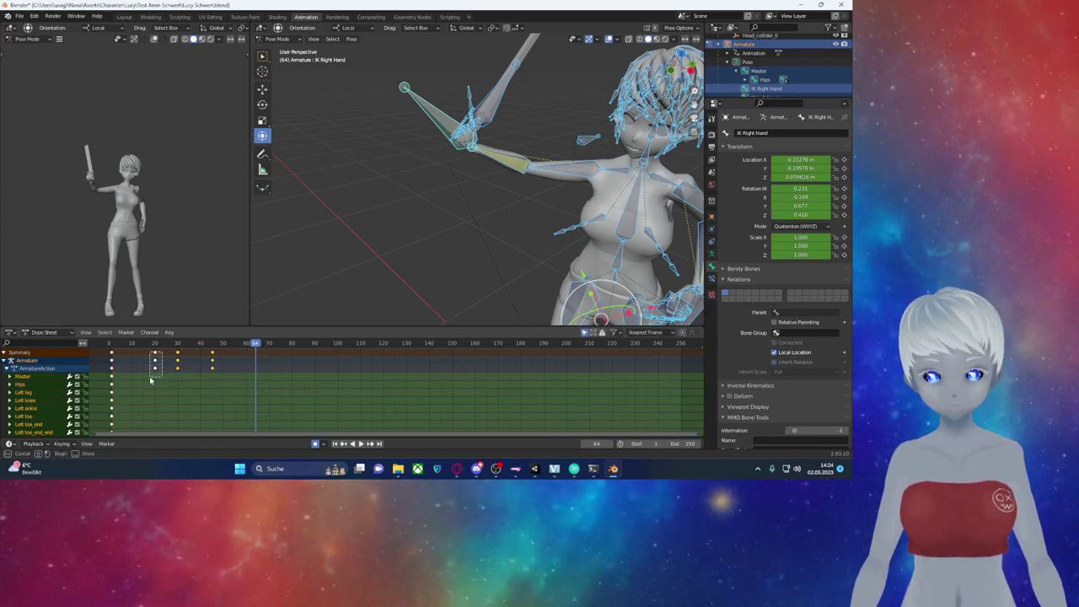
{"action": "left_click", "coordinate": [145, 353]}
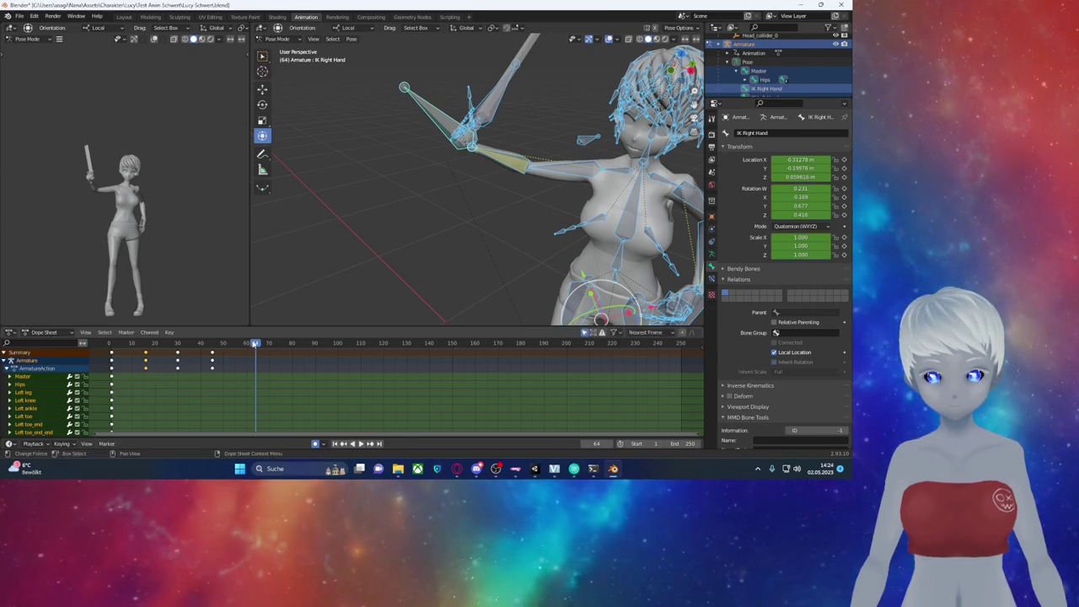
{"action": "key", "text": "shift+ctrl+space"}
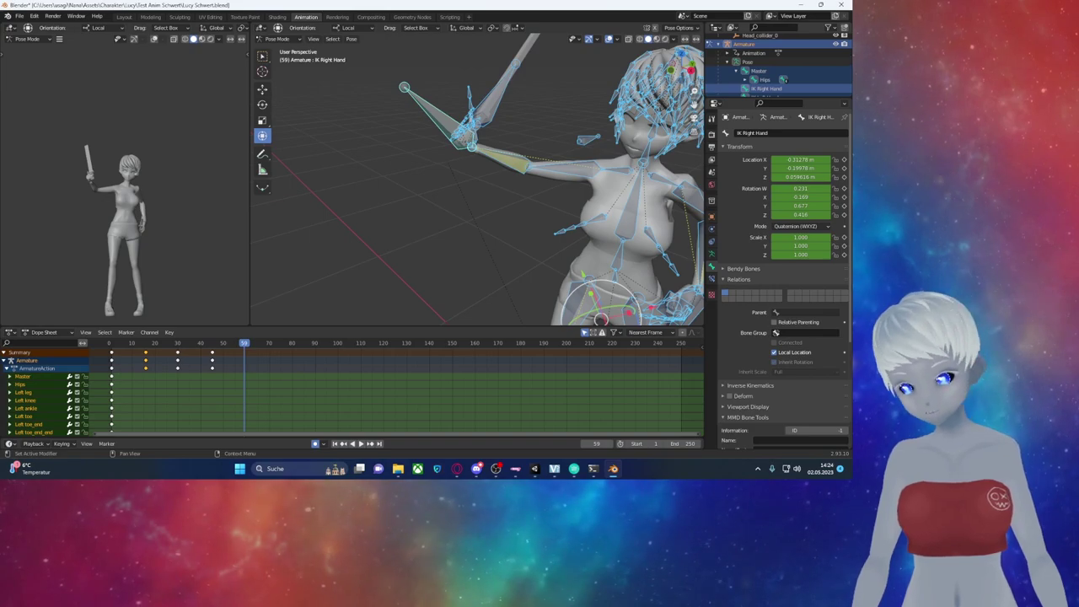
Step: Save Lucy Schwert.blend and set the animation end frame to 45
{"action": "key", "text": "ctrl+s"}
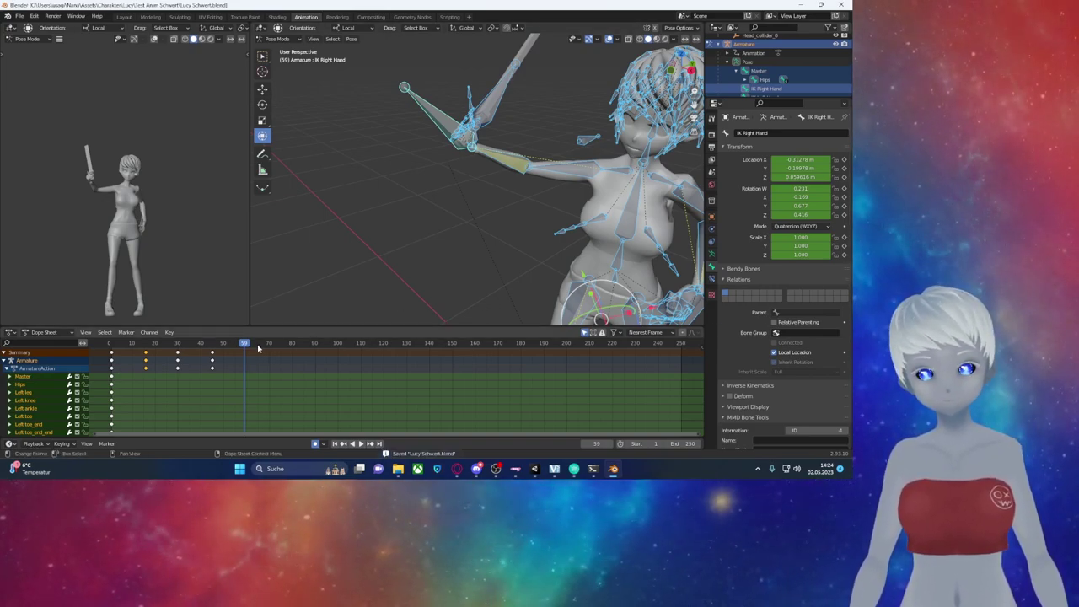
{"action": "left_click", "coordinate": [207, 343]}
{"action": "key", "text": "space"}
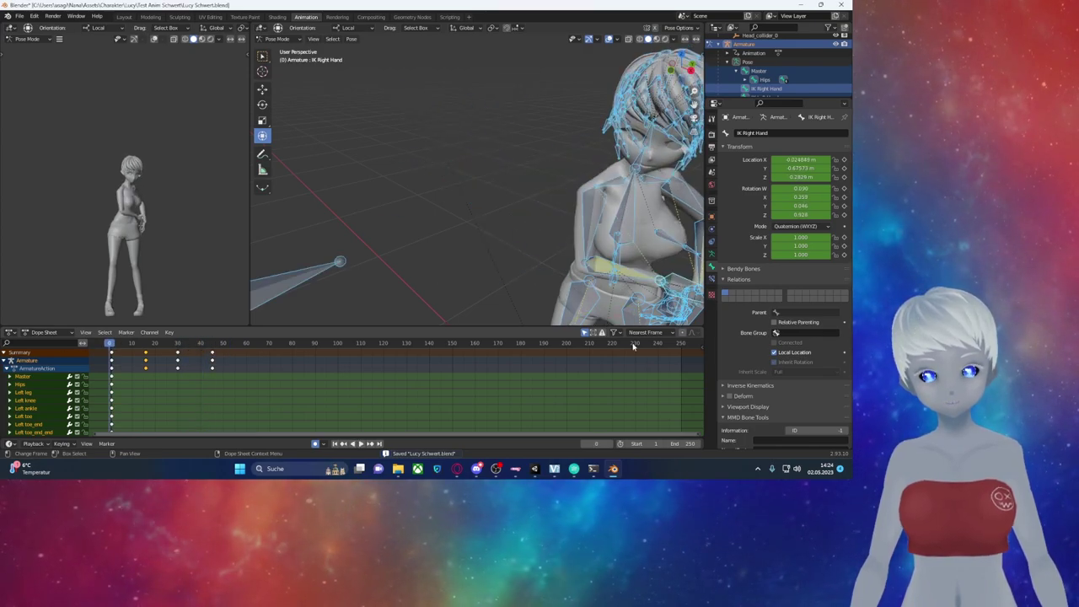
{"action": "key", "text": "space"}
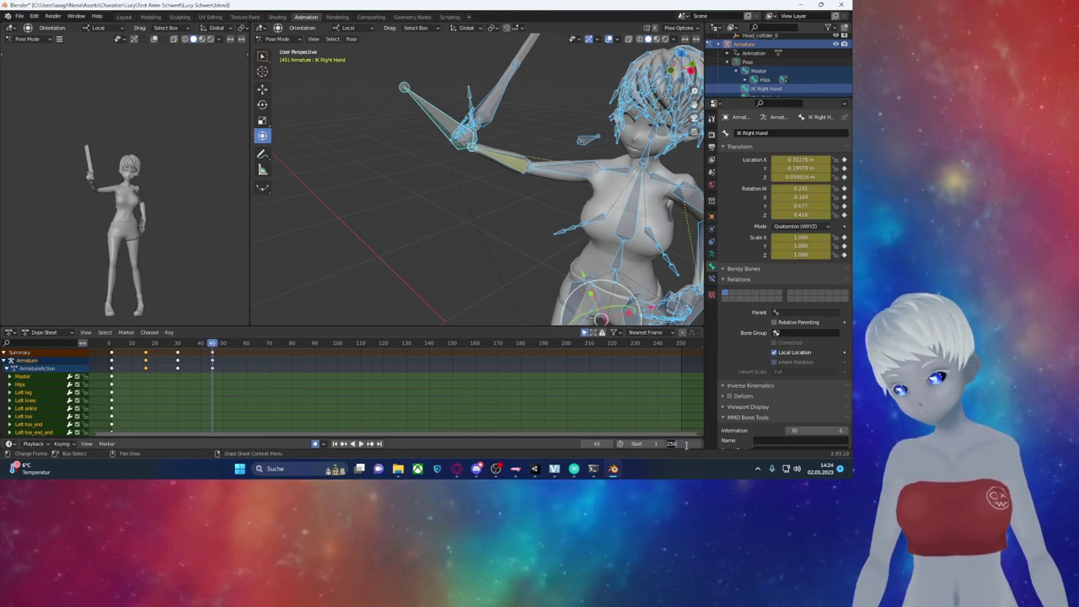
{"action": "type", "text": "4"}
{"action": "key", "text": "ctrl+End"}
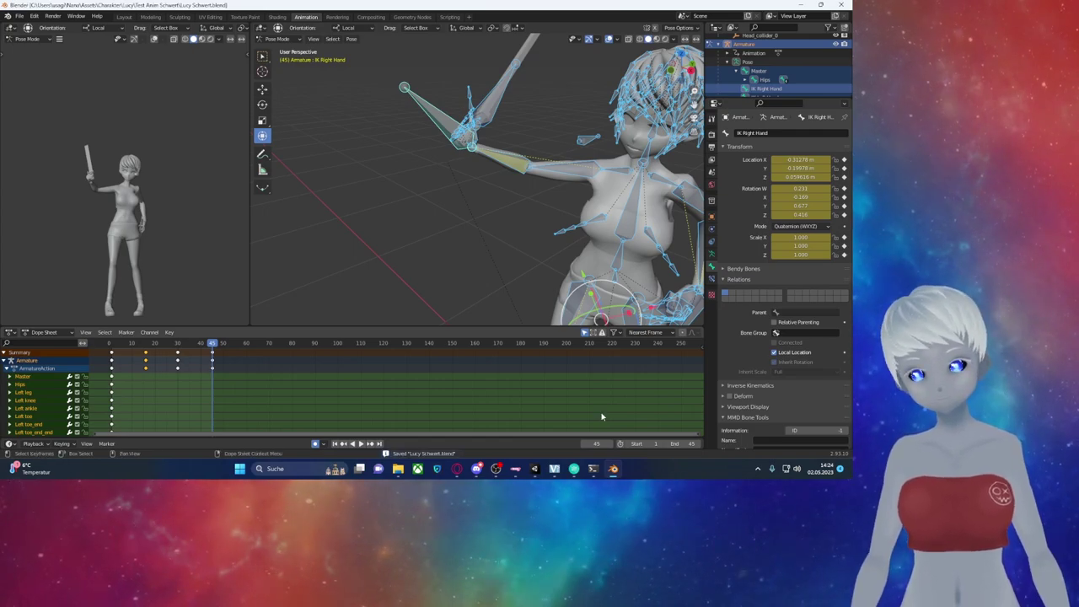
{"action": "mouse_move", "coordinate": [515, 469]}
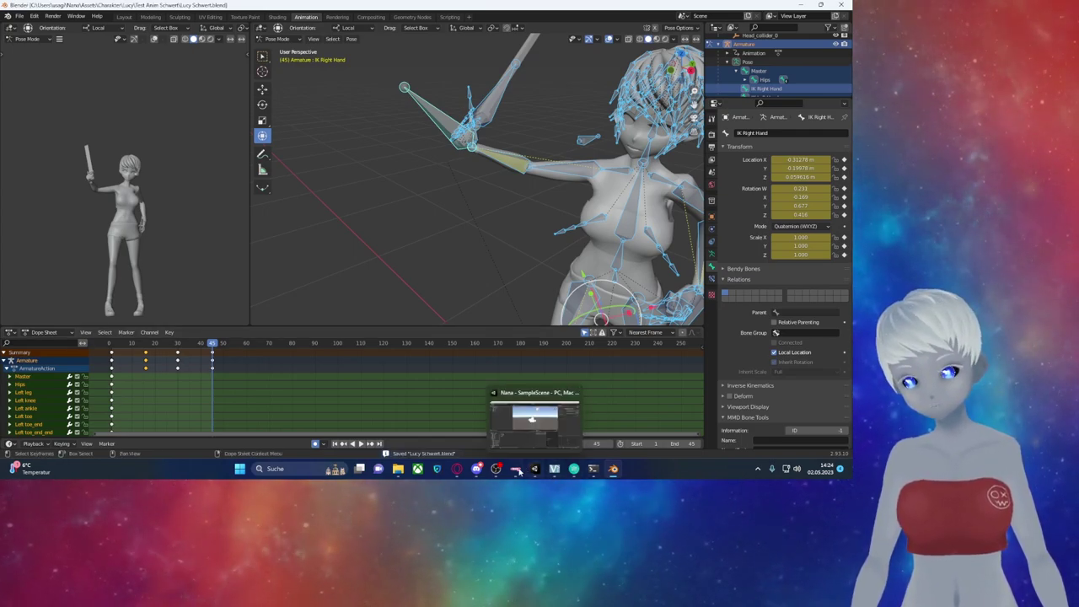
{"action": "left_click", "coordinate": [537, 473]}
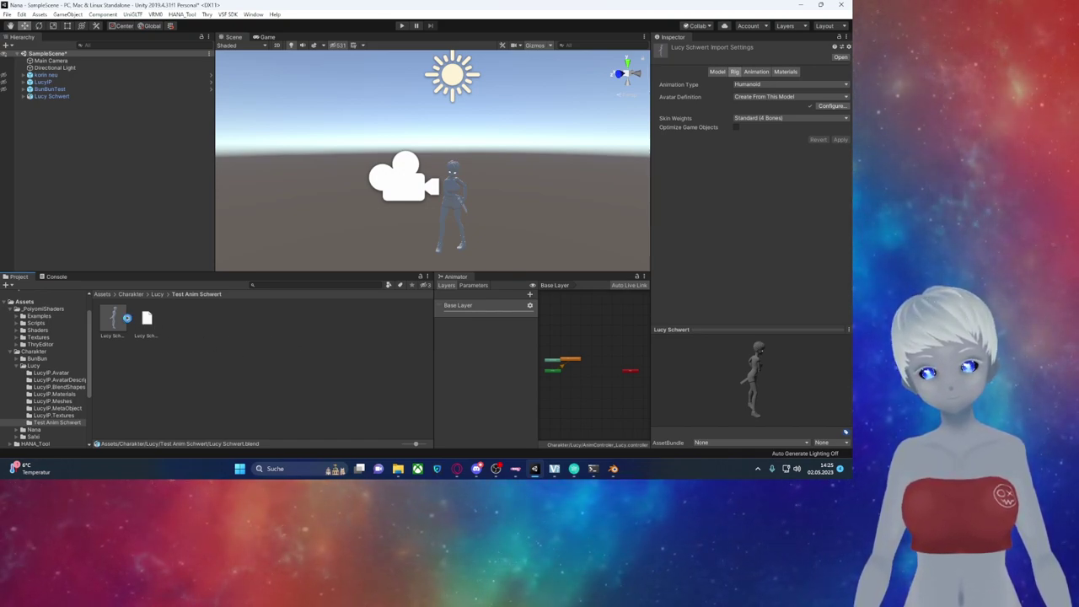
Step: Expand the Lucy Schwert model's sub-assets and view its Materials import settings
{"action": "left_click", "coordinate": [126, 318]}
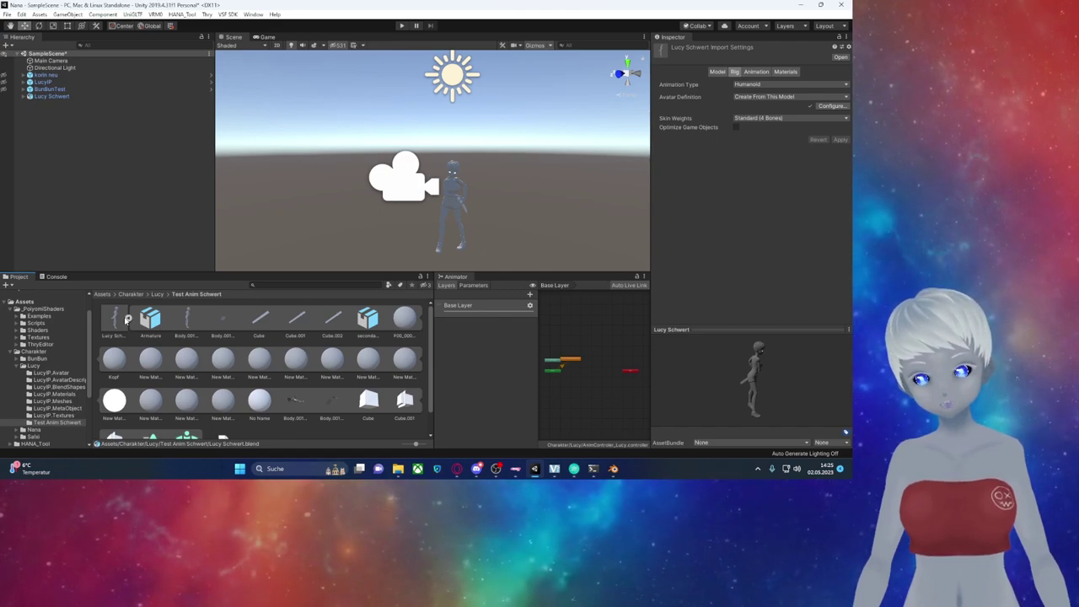
{"action": "scroll", "coordinate": [205, 352], "scroll_direction": "down", "scroll_amount": 2}
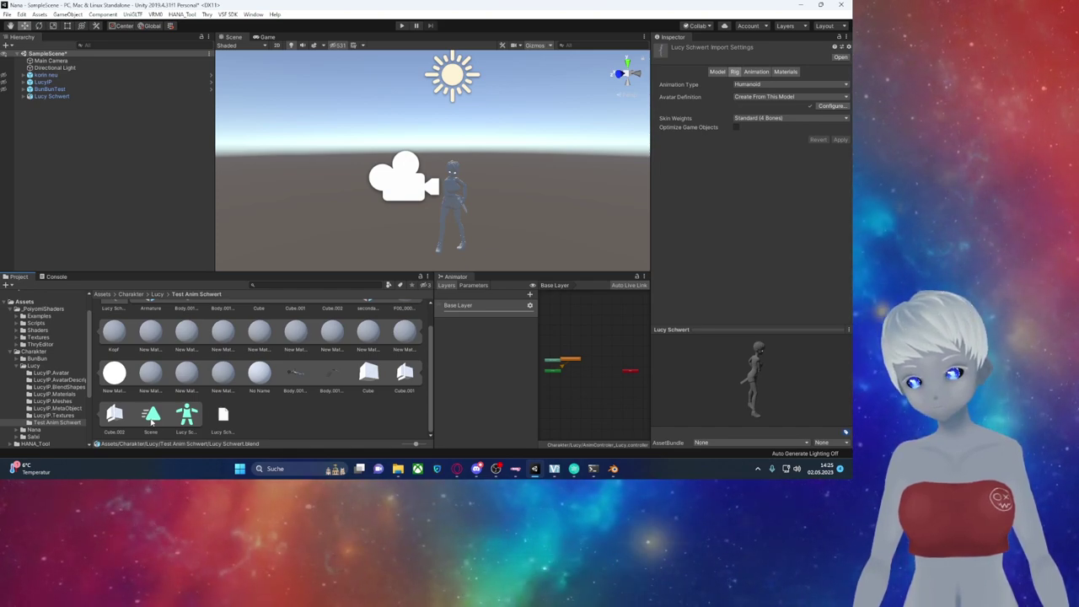
{"action": "scroll", "coordinate": [152, 421], "scroll_direction": "up", "scroll_amount": 2}
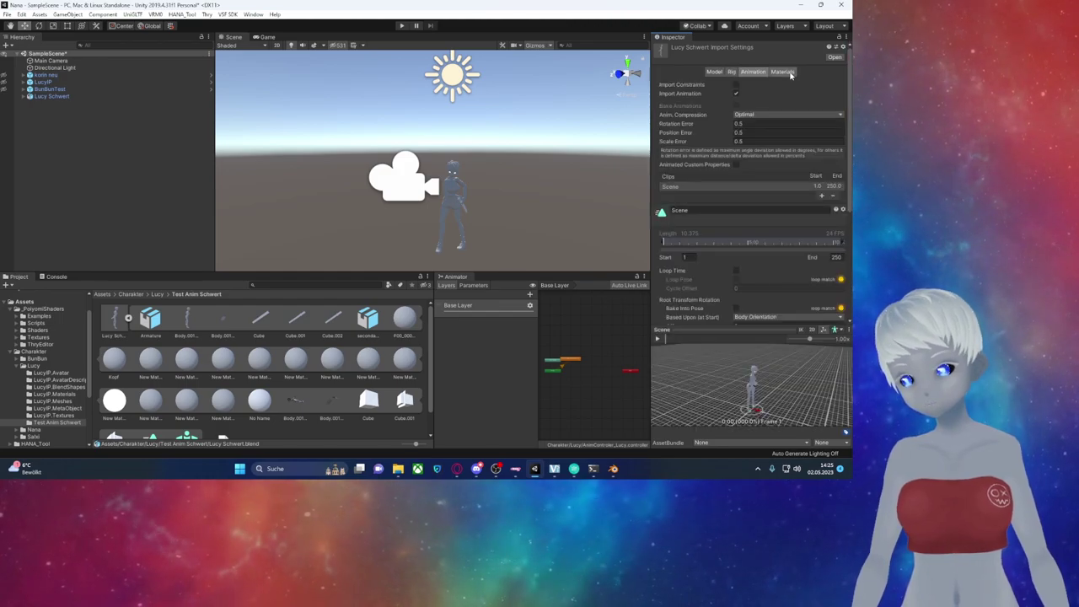
{"action": "left_click", "coordinate": [784, 72]}
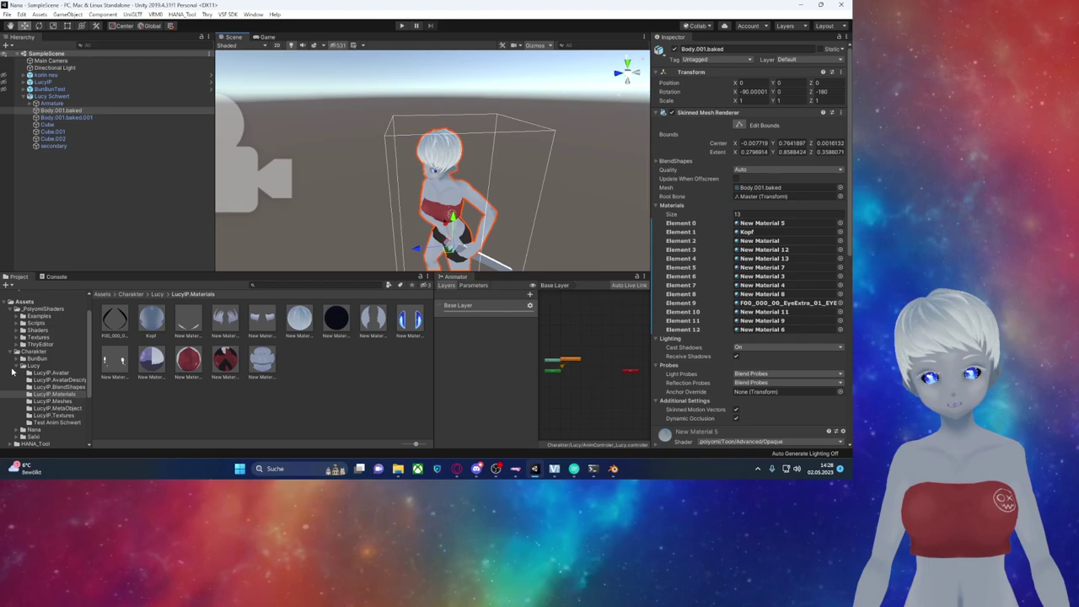
Step: Navigate to the Lucy/Test Anim Schwert folder and collapse the Lucy Schwert model's sub-assets
{"action": "left_click", "coordinate": [14, 367]}
{"action": "left_click", "coordinate": [16, 369]}
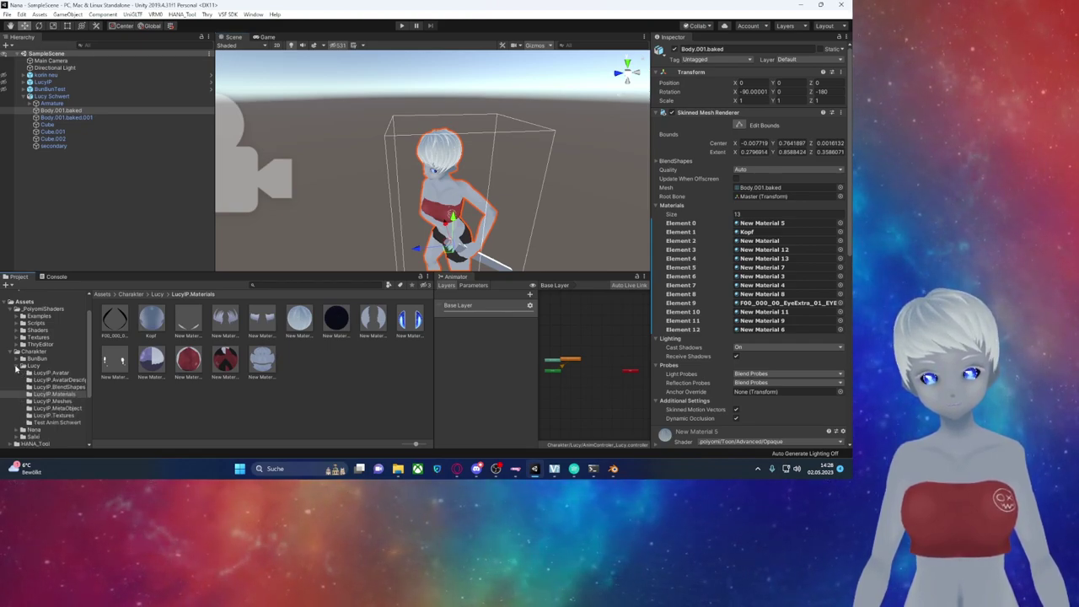
{"action": "left_click", "coordinate": [37, 366]}
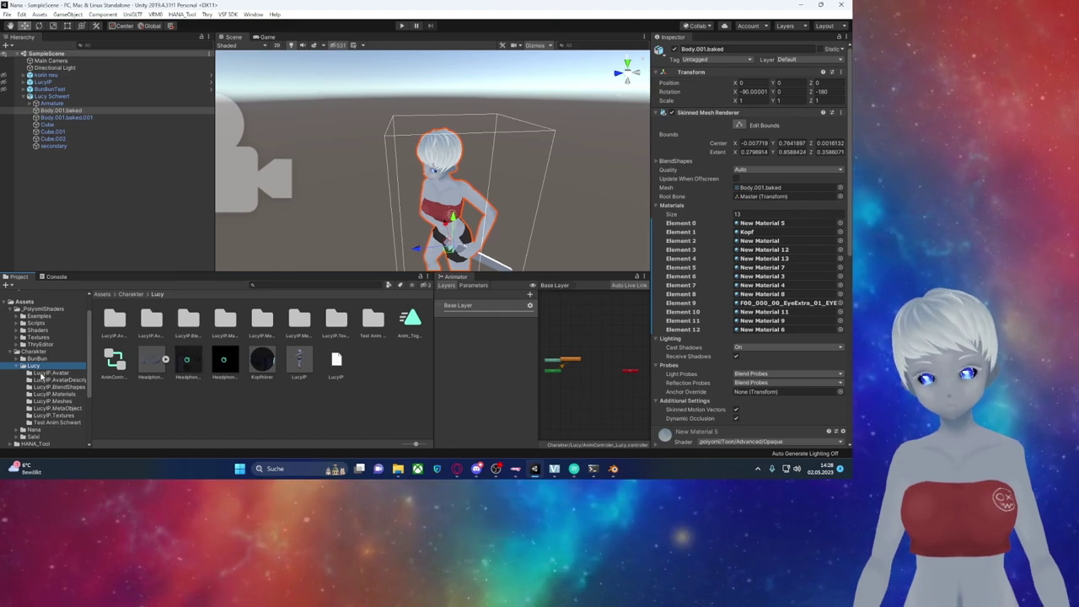
{"action": "left_click", "coordinate": [70, 421]}
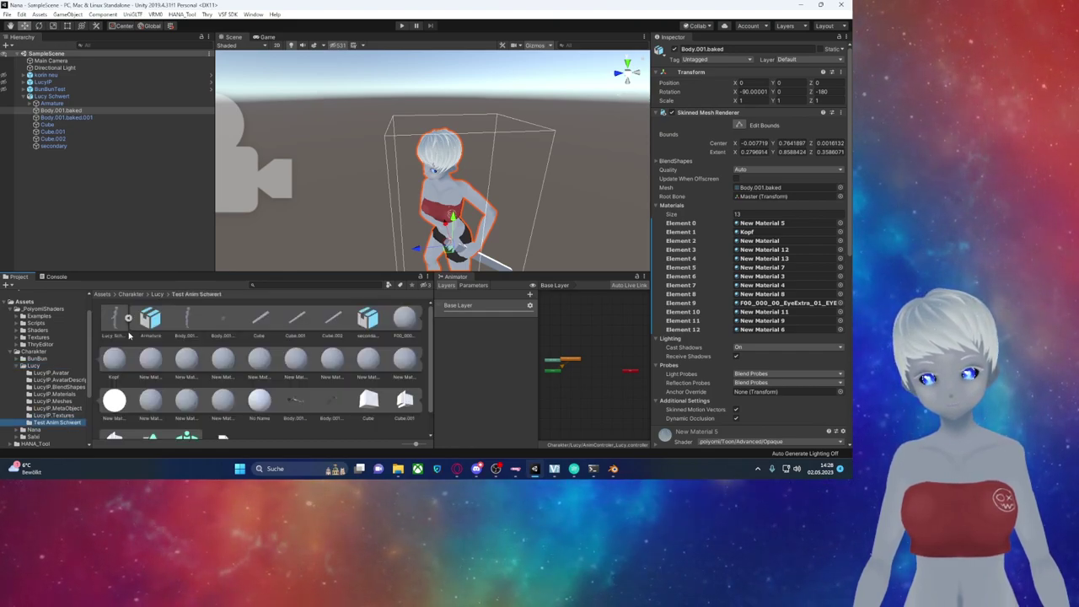
{"action": "left_click", "coordinate": [111, 326]}
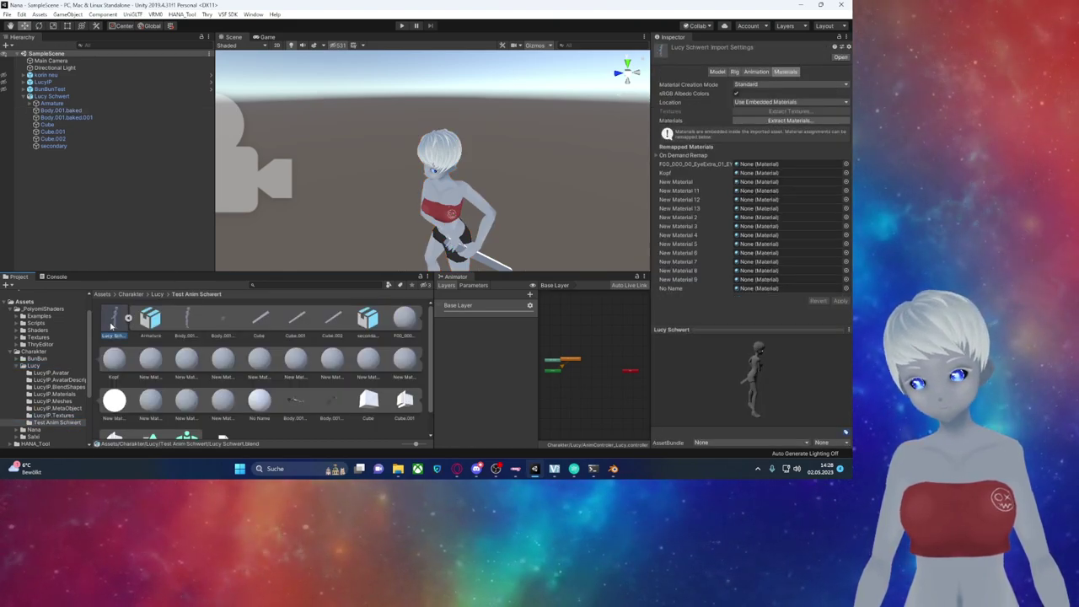
{"action": "left_click", "coordinate": [128, 318]}
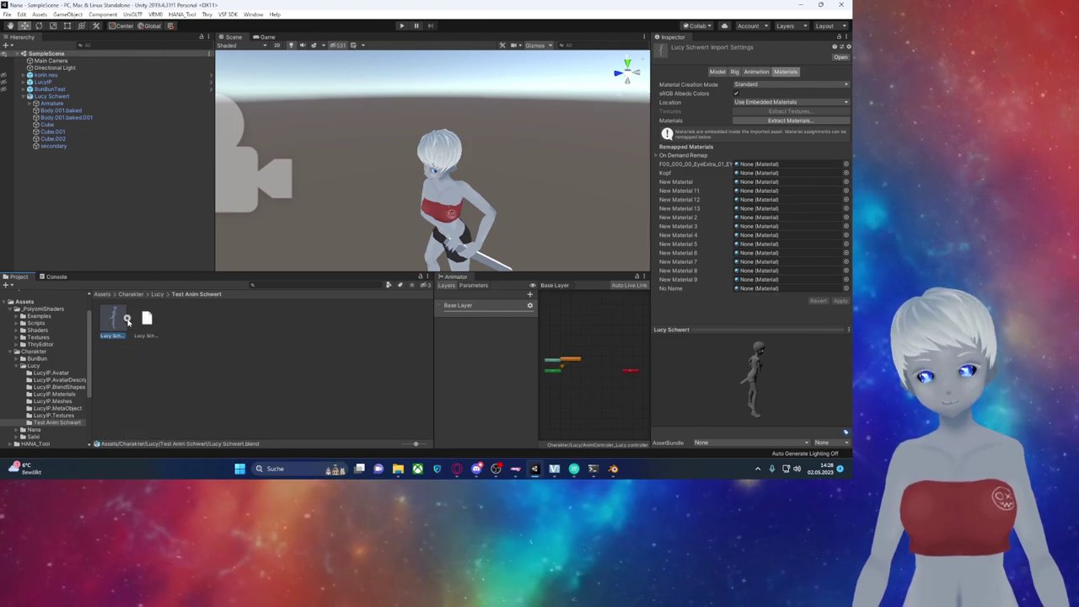
Step: Select the Lucy Schwert character in the scene and frame it with F
{"action": "left_click", "coordinate": [439, 172]}
{"action": "middle_click_drag", "start_coordinate": [412, 170], "coordinate": [312, 70]}
{"action": "key", "text": "f"}
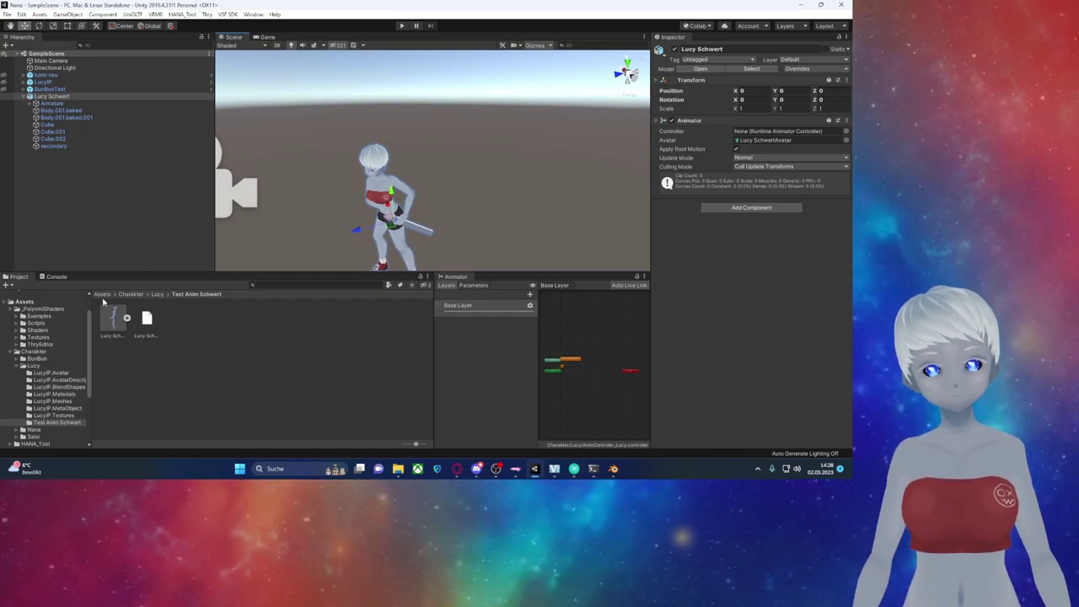
{"action": "right_click", "coordinate": [56, 426]}
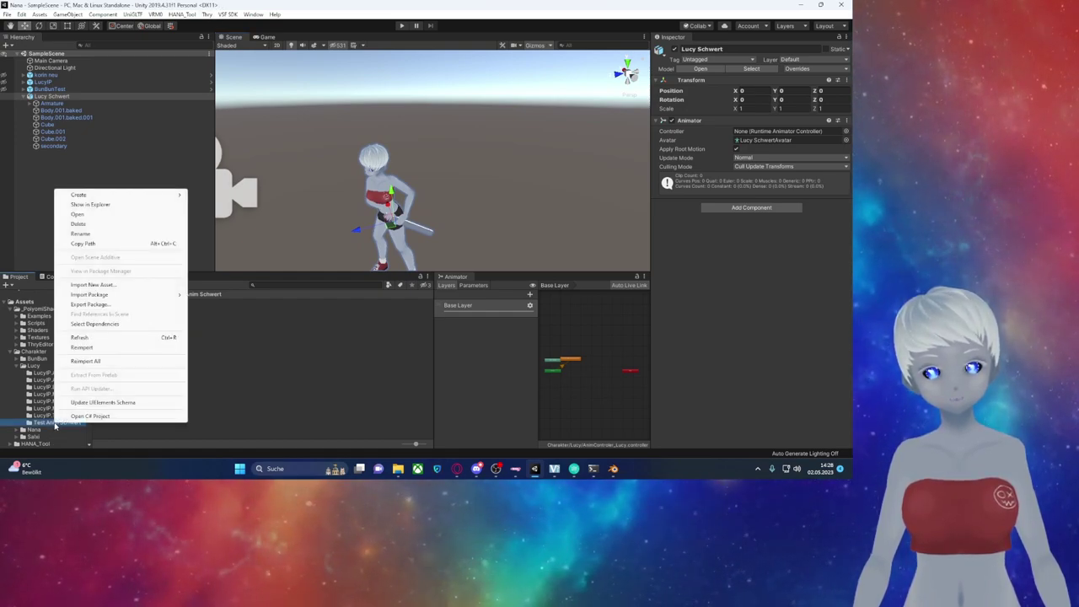
Step: Show the Lucy folder in File Explorer and view its full path, then close Explorer and open the VRM0 menu
{"action": "left_click", "coordinate": [95, 214]}
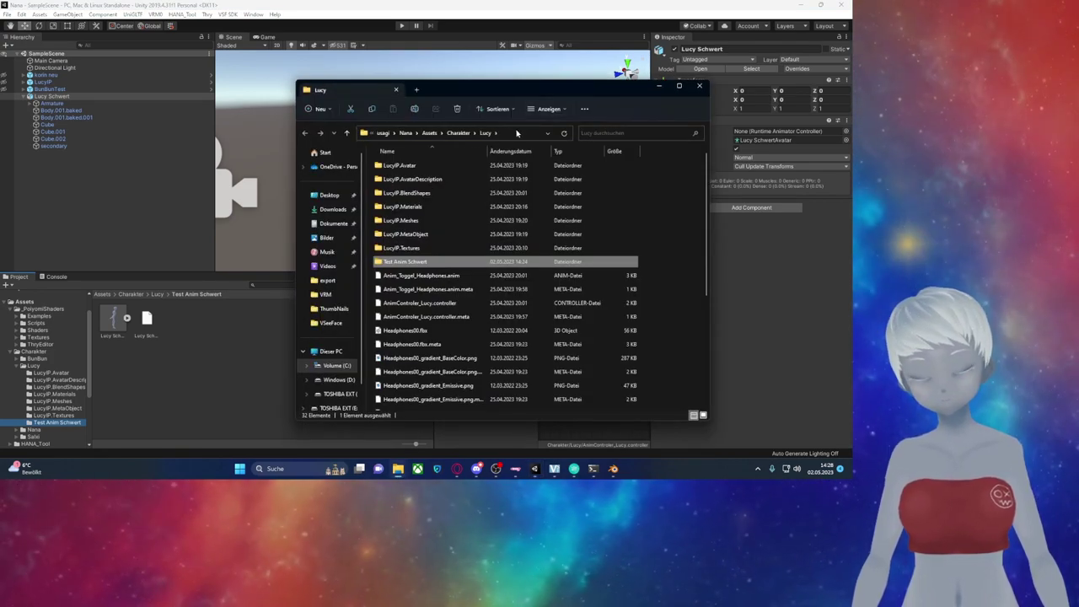
{"action": "left_click", "coordinate": [517, 133]}
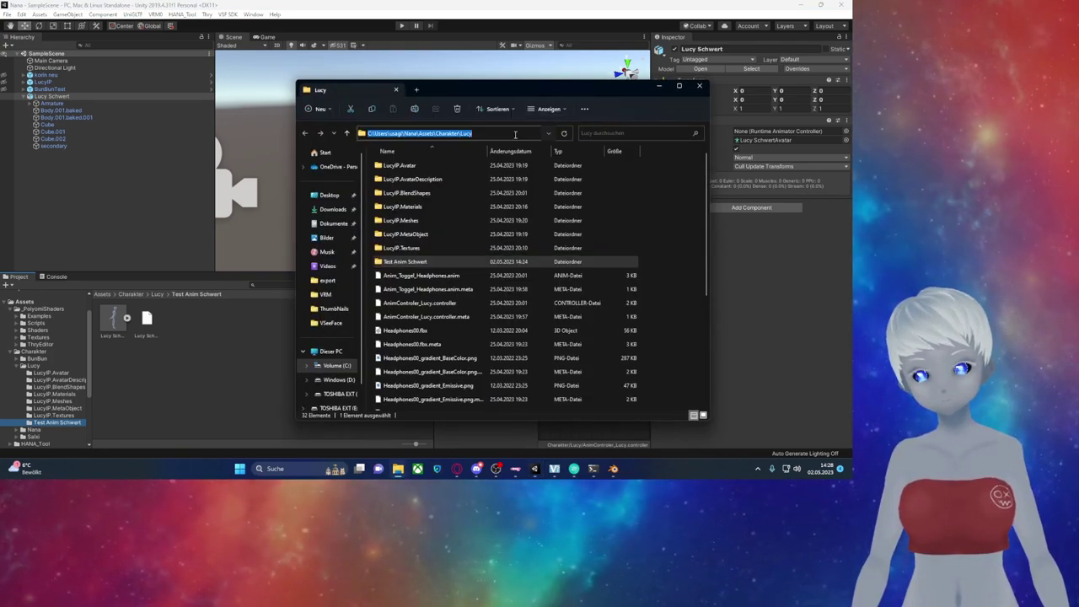
{"action": "left_click", "coordinate": [660, 87]}
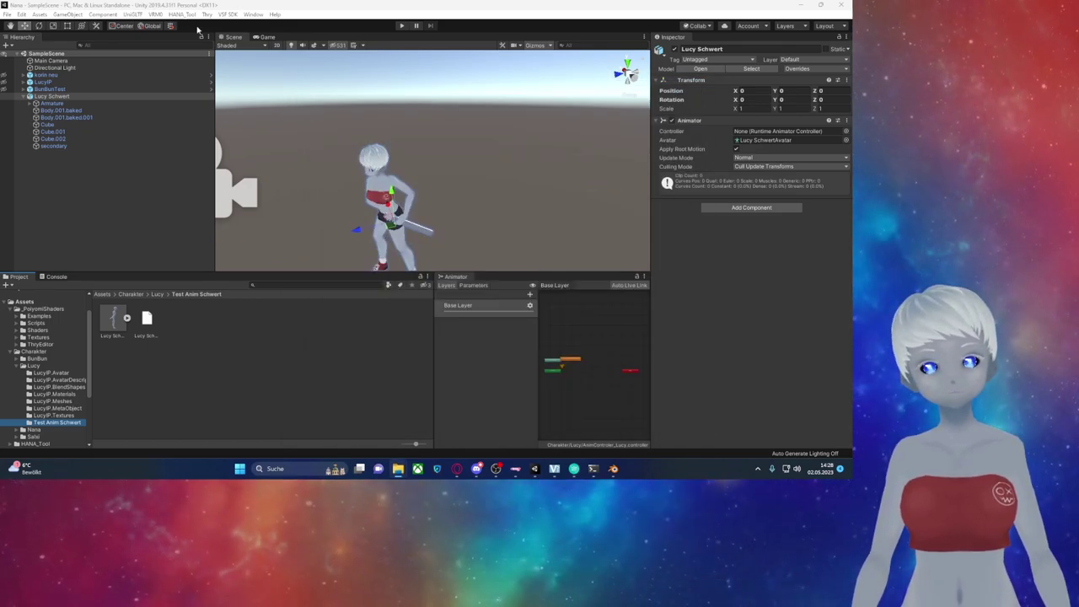
{"action": "left_click", "coordinate": [157, 14]}
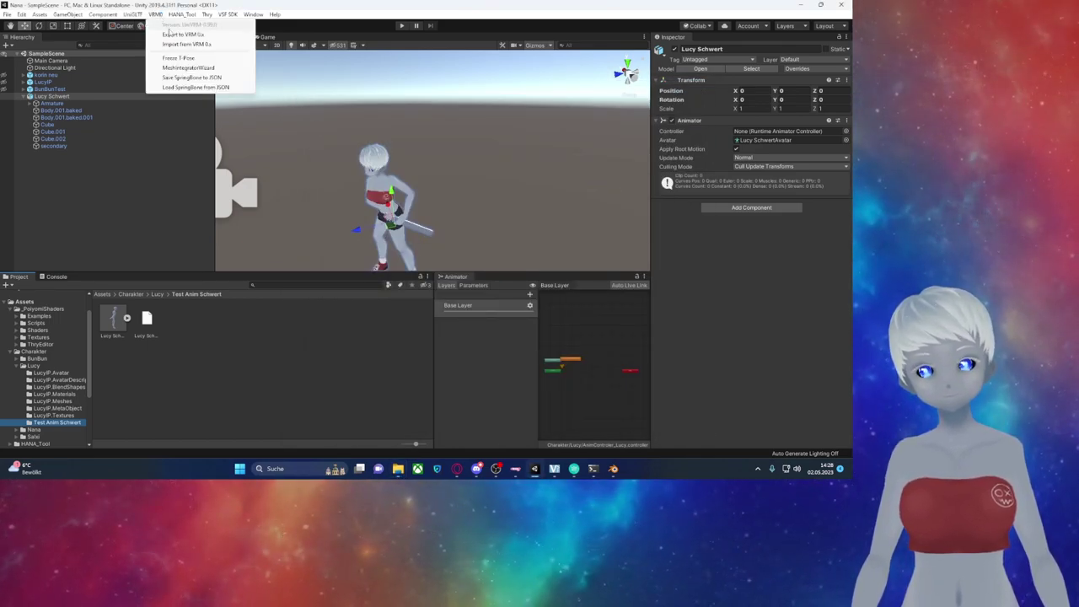
Step: Open the VRM exporter and enter title 'lucy Schw', version 1 and the author name
{"action": "left_click", "coordinate": [169, 34]}
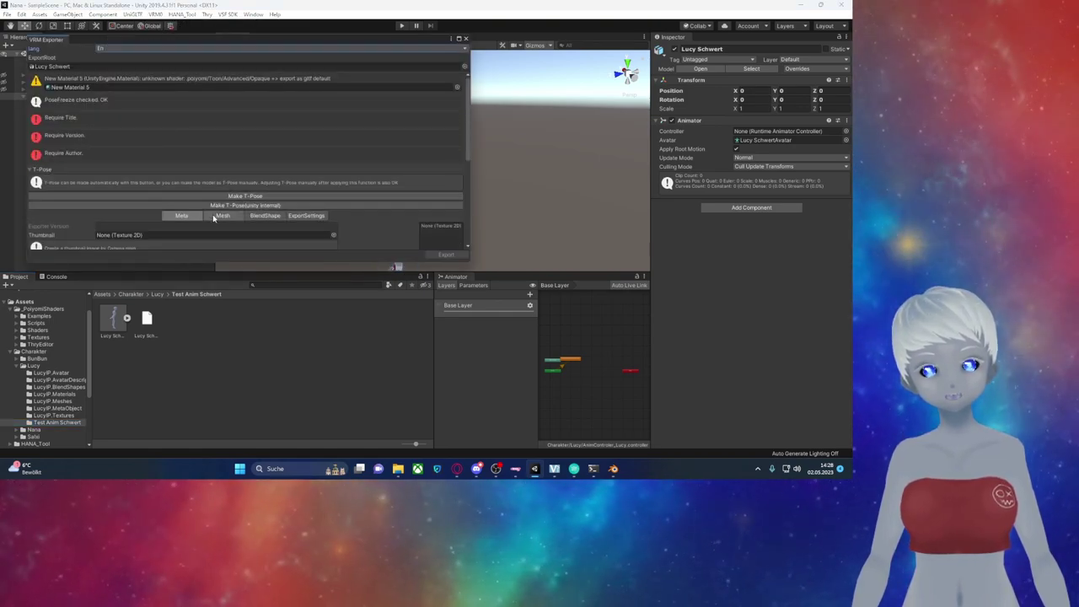
{"action": "mouse_move", "coordinate": [248, 42]}
{"action": "left_mouse_down"}
{"action": "mouse_move", "coordinate": [745, 113]}
{"action": "mouse_move", "coordinate": [504, 70]}
{"action": "left_mouse_up"}
{"action": "scroll", "coordinate": [596, 215], "scroll_direction": "down", "scroll_amount": 1}
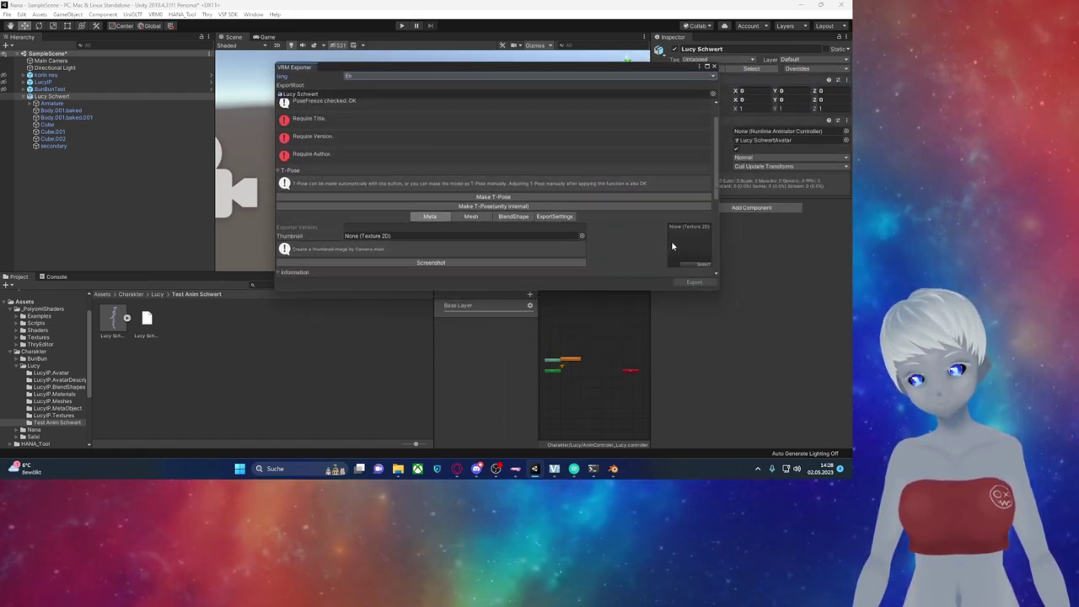
{"action": "scroll", "coordinate": [671, 240], "scroll_direction": "down", "scroll_amount": 1}
{"action": "scroll", "coordinate": [540, 215], "scroll_direction": "down", "scroll_amount": 1}
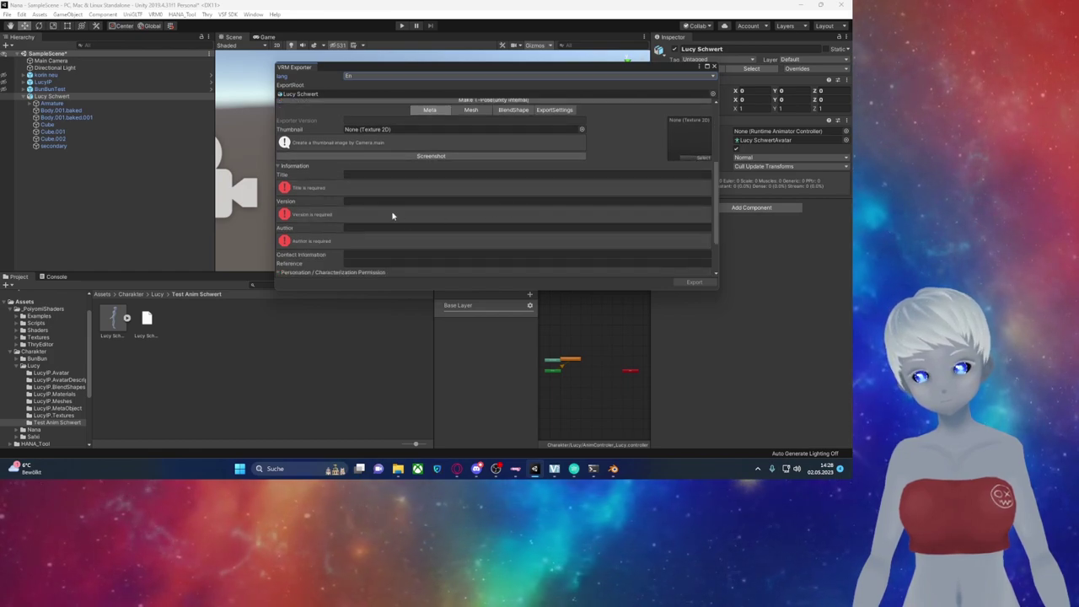
{"action": "left_click", "coordinate": [364, 175]}
{"action": "type", "text": "lucy Schwert"}
{"action": "left_click", "coordinate": [369, 165]}
{"action": "type", "text": "1"}
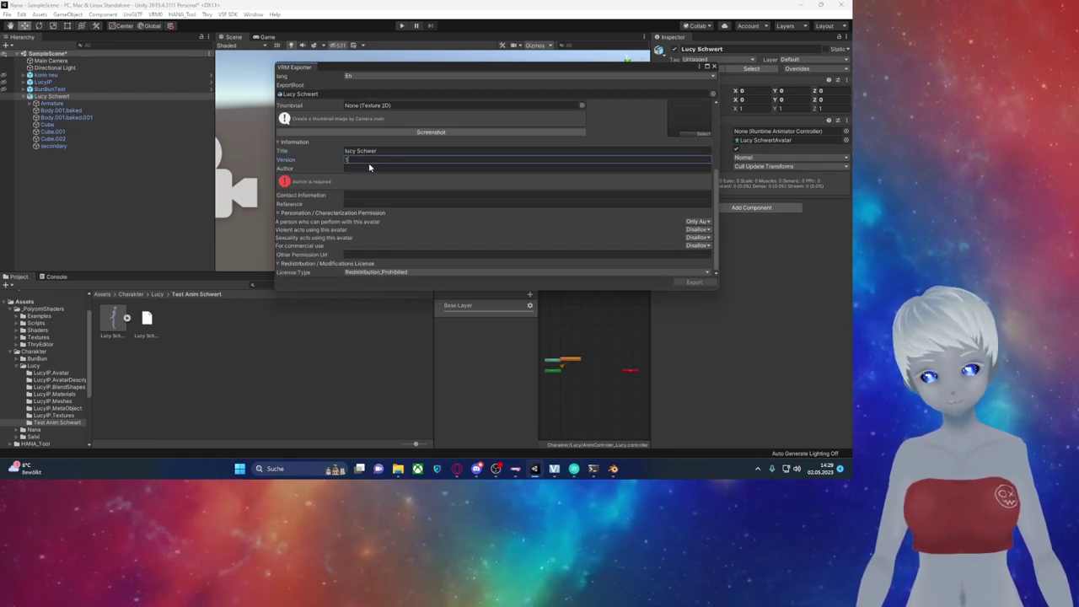
{"action": "type", "text": "vanum Chan"}
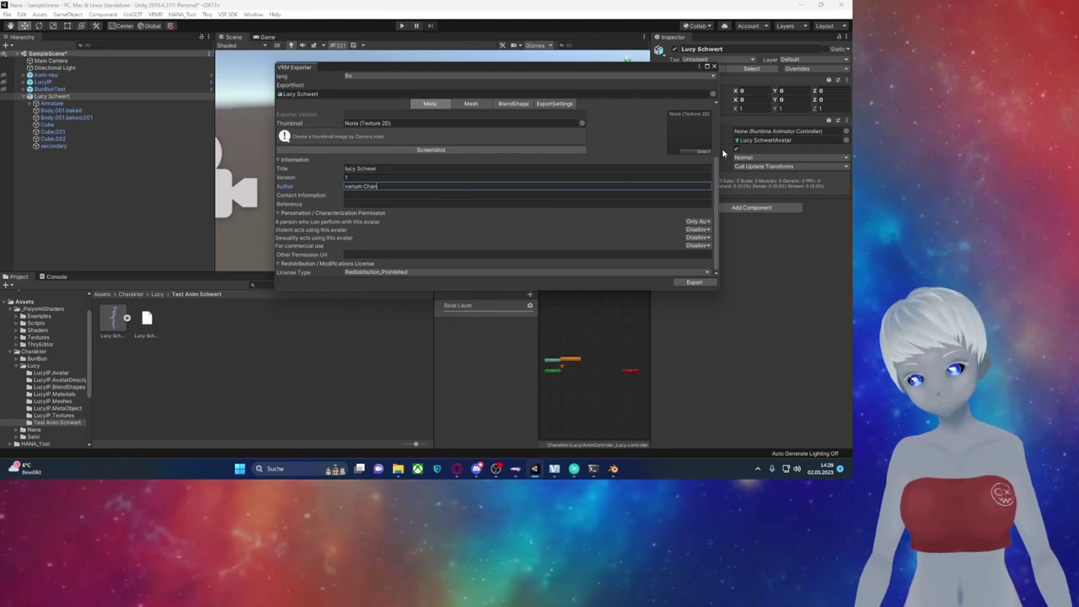
Step: Assign the Untitled-2 texture from LucyIP.Textures as the avatar's thumbnail
{"action": "left_click", "coordinate": [705, 153]}
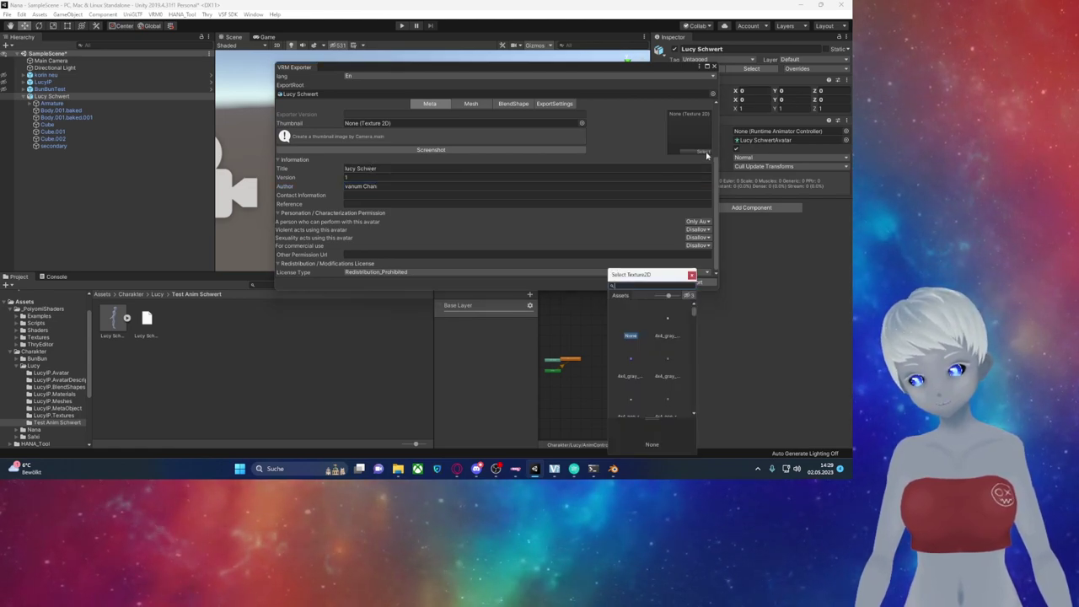
{"action": "scroll", "coordinate": [626, 360], "scroll_direction": "down", "scroll_amount": 5}
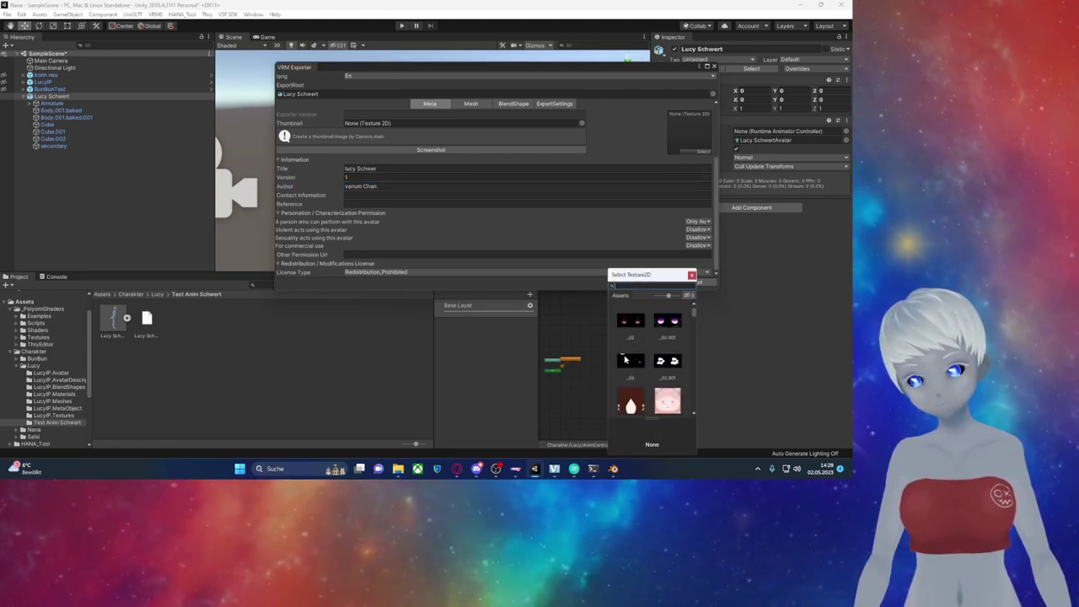
{"action": "scroll", "coordinate": [625, 360], "scroll_direction": "down", "scroll_amount": 2}
{"action": "scroll", "coordinate": [626, 360], "scroll_direction": "down", "scroll_amount": 2}
{"action": "scroll", "coordinate": [625, 360], "scroll_direction": "down", "scroll_amount": 2}
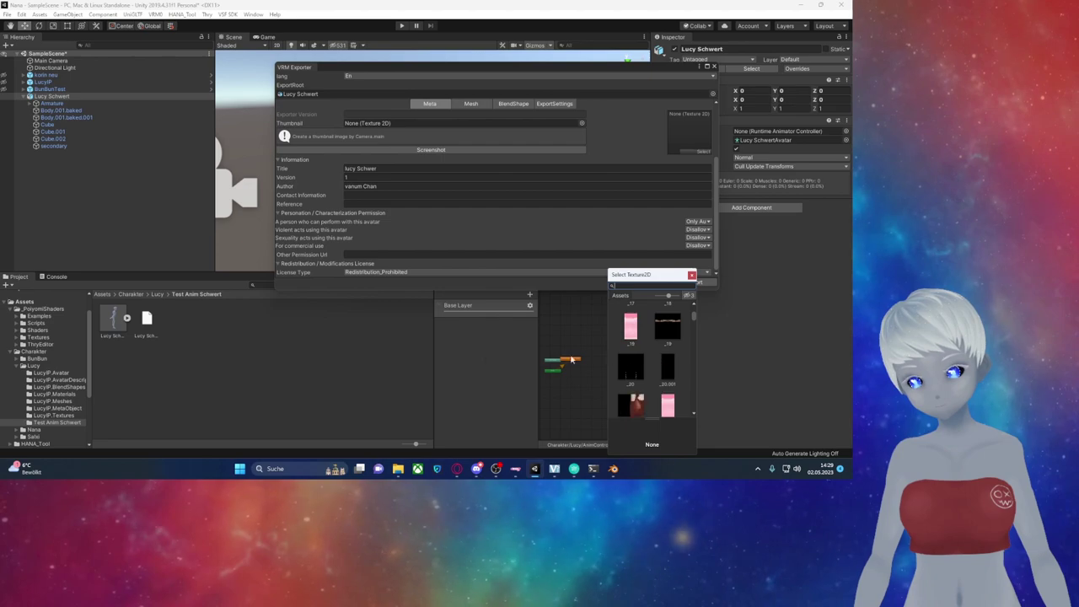
{"action": "type", "text": "lucy"}
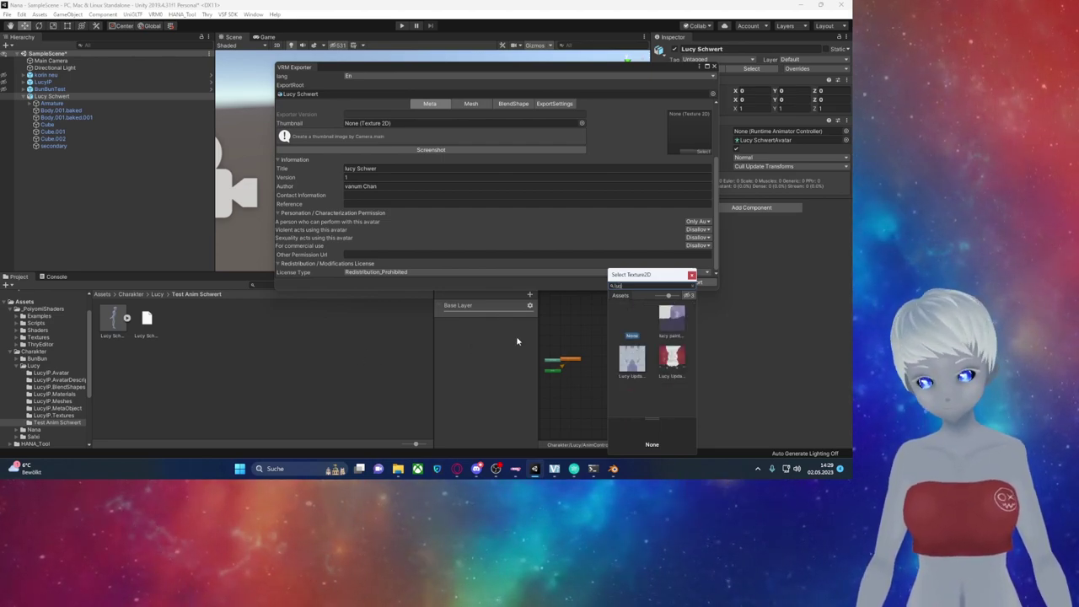
{"action": "left_click", "coordinate": [693, 274]}
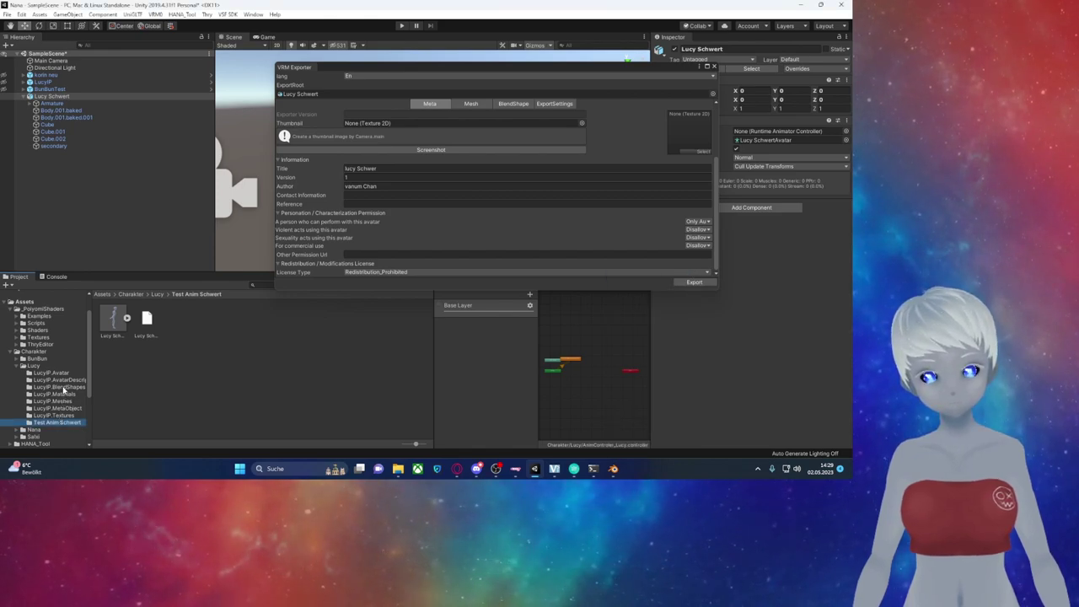
{"action": "left_click", "coordinate": [67, 416]}
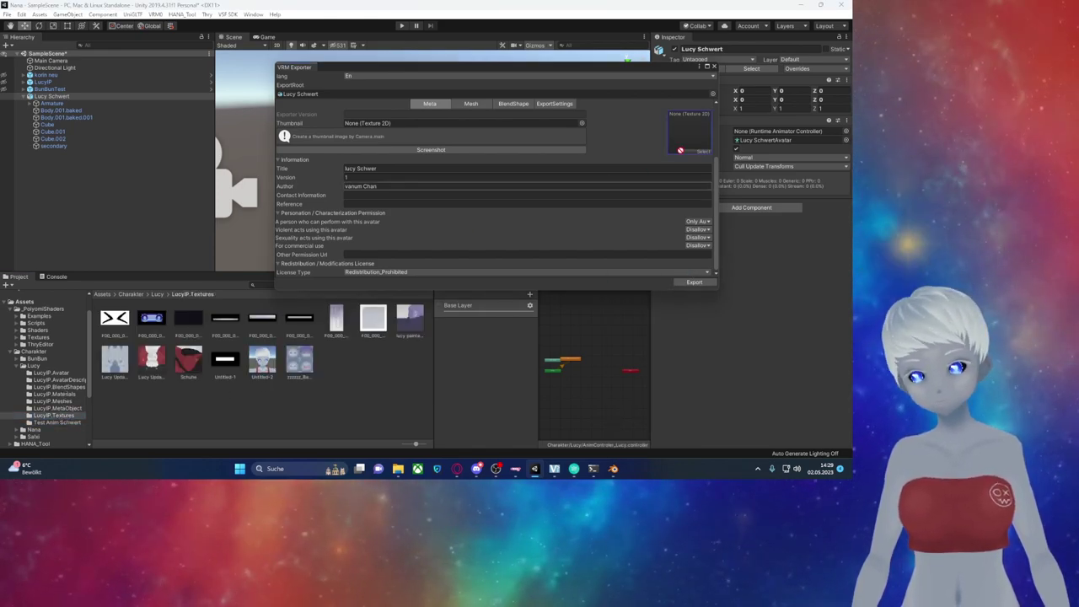
{"action": "left_click_drag", "start_coordinate": [262, 360], "coordinate": [456, 123]}
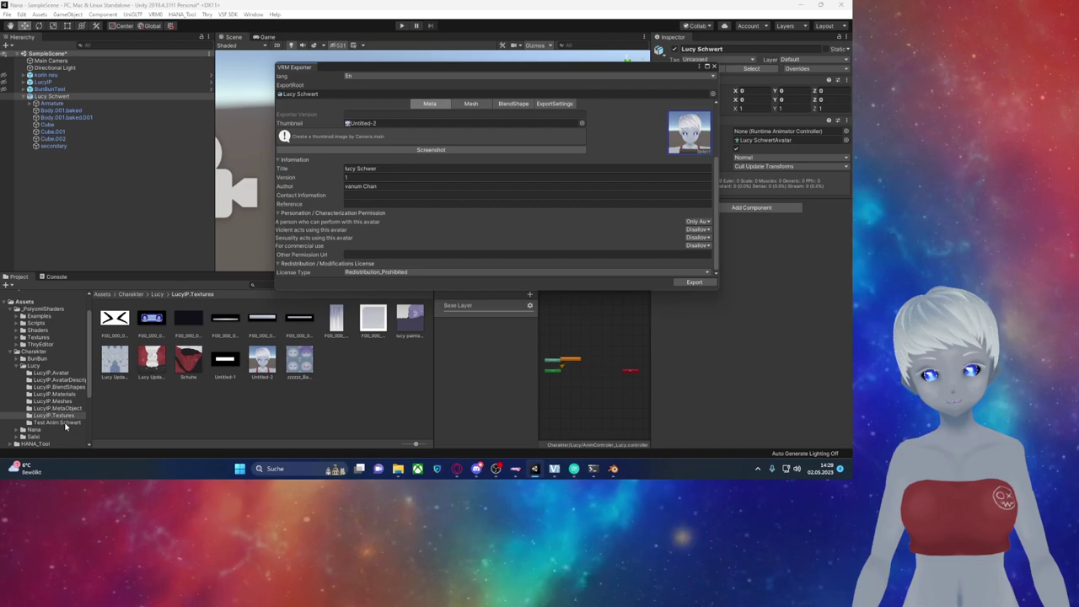
{"action": "left_click", "coordinate": [694, 282]}
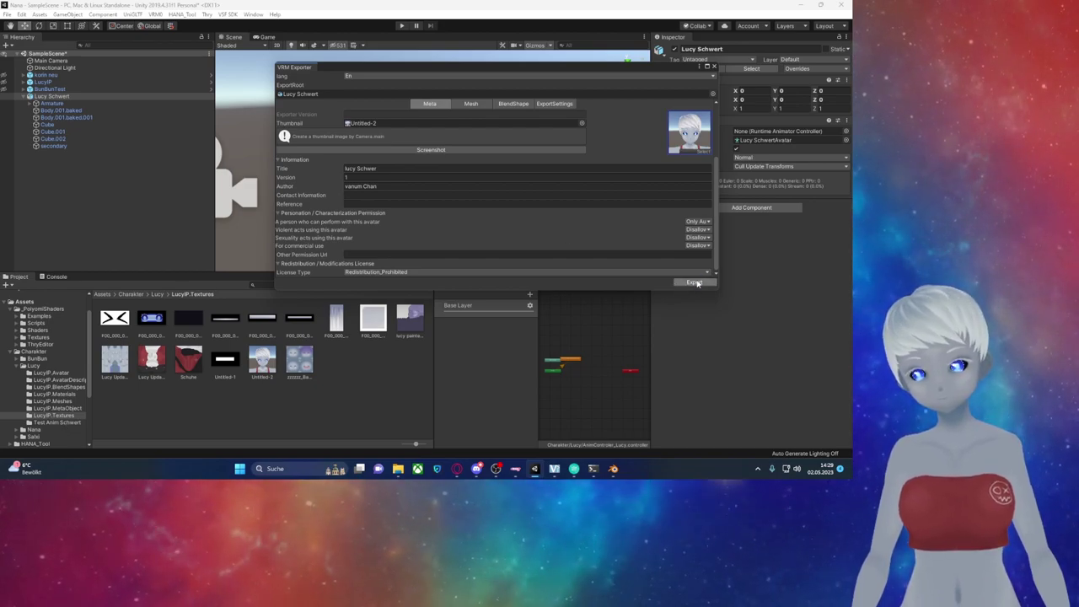
Step: Save the VRM export as Lucy Schwert Convert.vrm in the Assets/Charakter/Lucy folder
{"action": "left_click", "coordinate": [162, 48]}
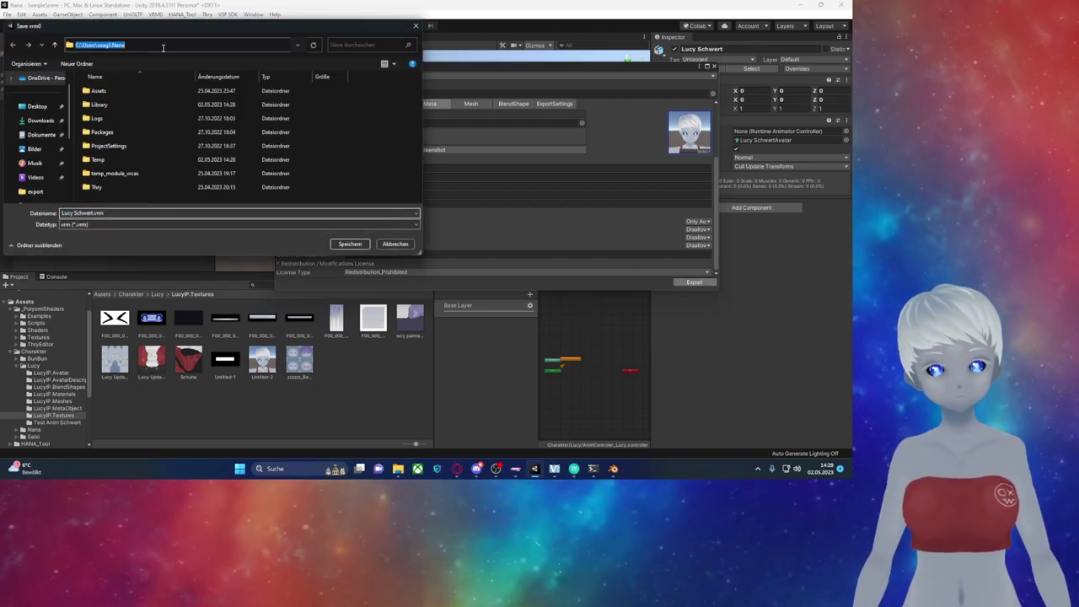
{"action": "key", "text": "ctrl+v"}
{"action": "key", "text": "Return"}
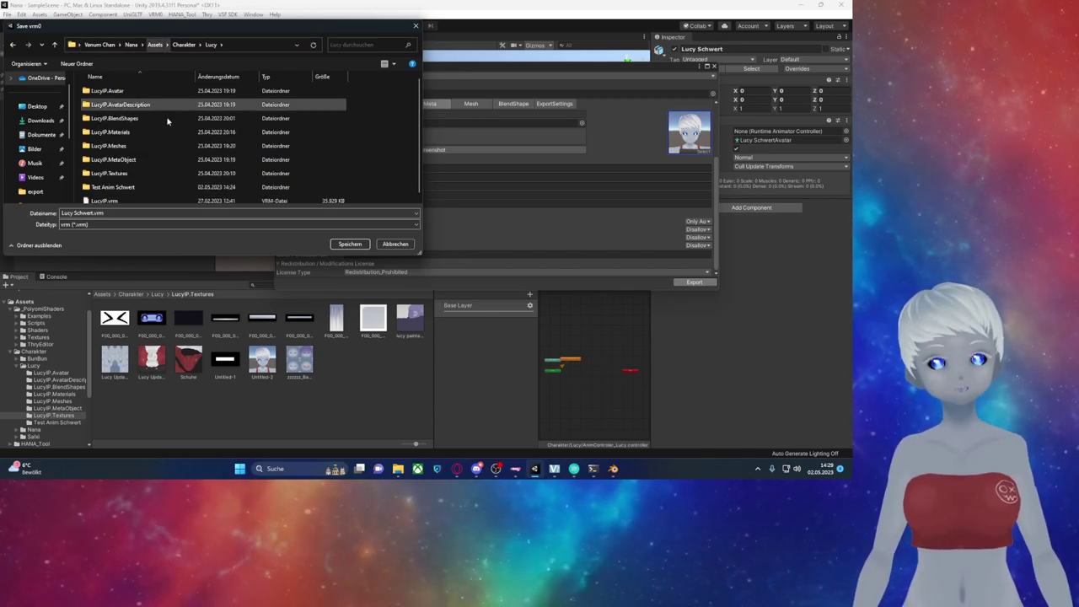
{"action": "left_click", "coordinate": [132, 213]}
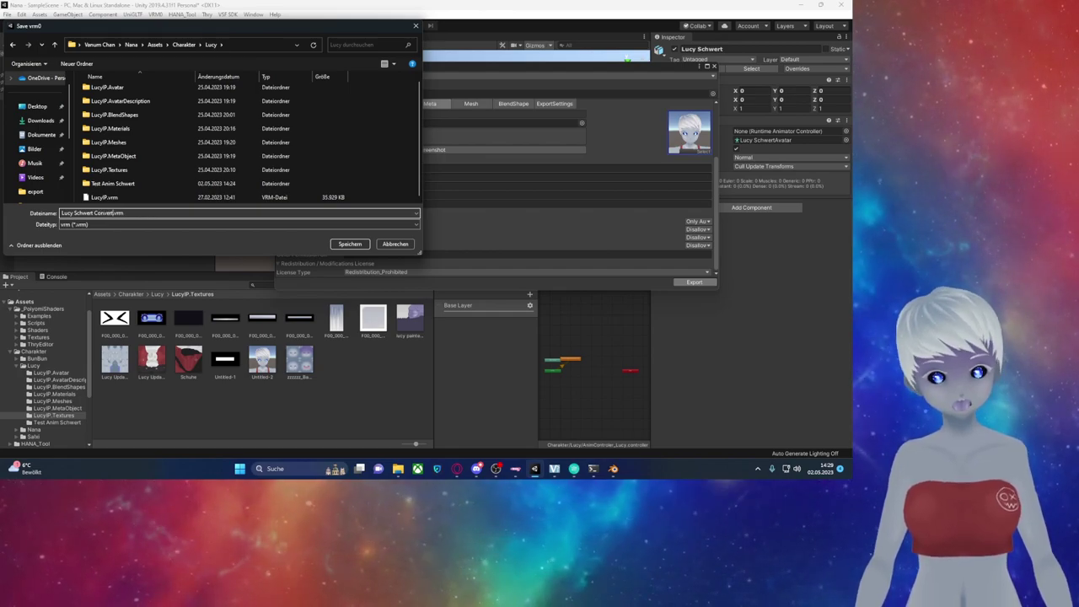
{"action": "key", "text": "Return"}
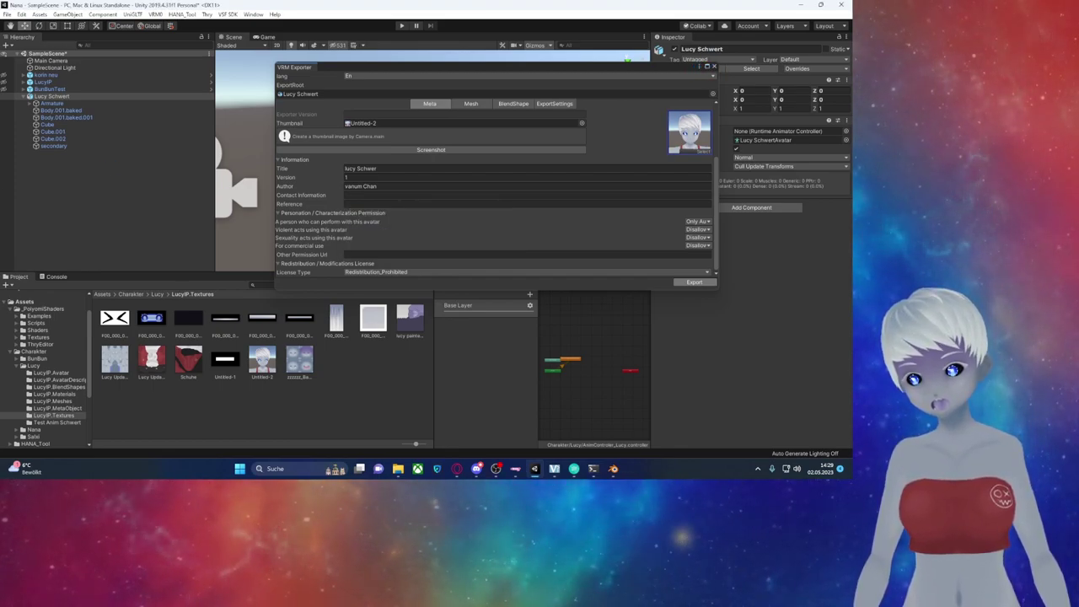
Step: Check the existing Lucy Schwert Convert.vrm, cancel the second save, and close the VRM Exporter
{"action": "left_click", "coordinate": [712, 67]}
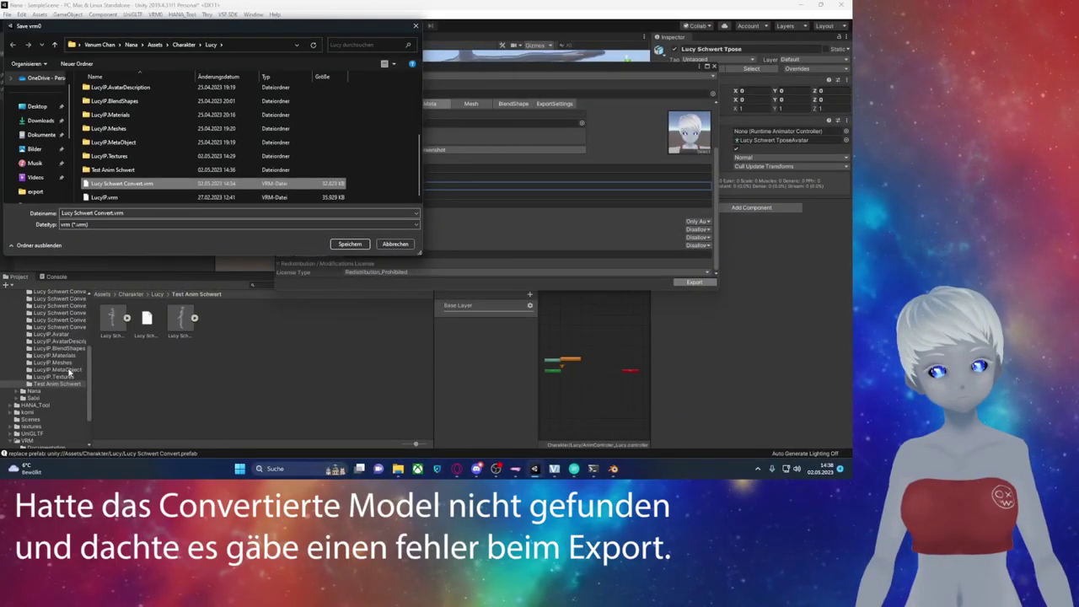
{"action": "left_click", "coordinate": [128, 171]}
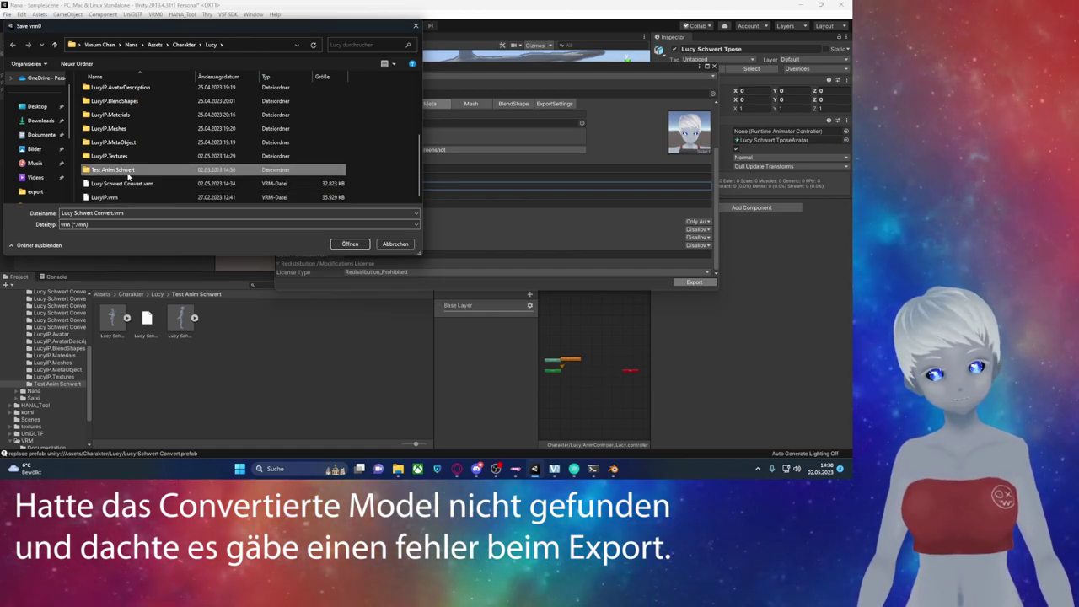
{"action": "left_click", "coordinate": [133, 184]}
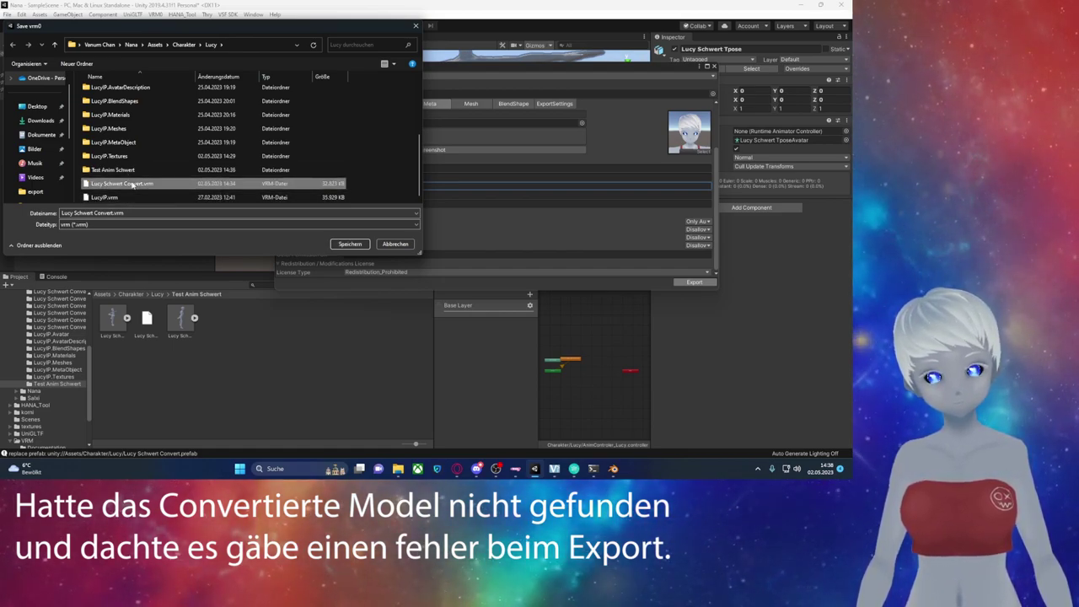
{"action": "left_click", "coordinate": [416, 27]}
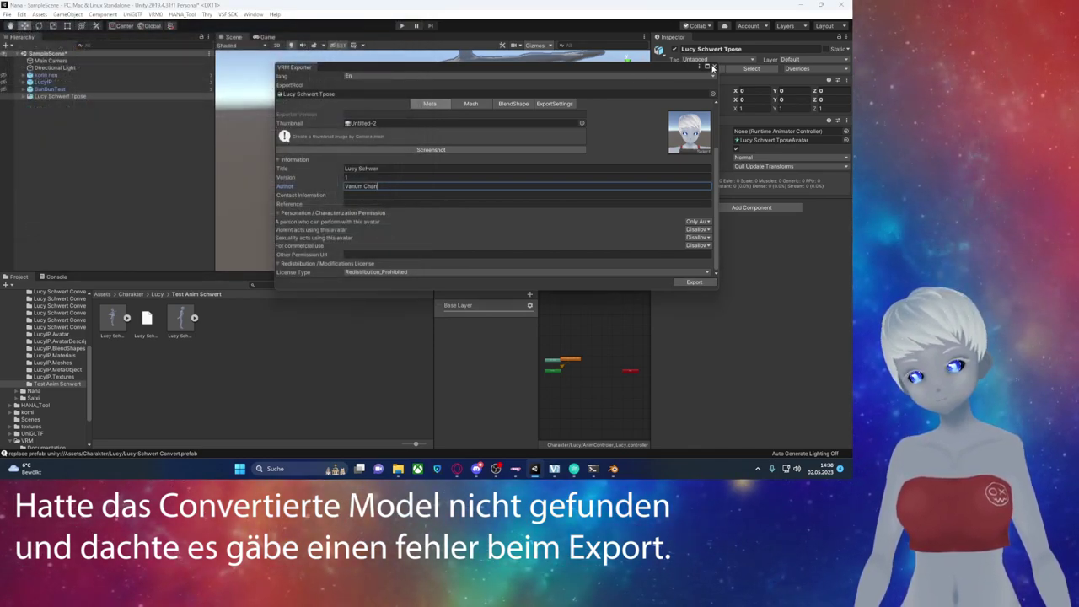
{"action": "left_click", "coordinate": [713, 66]}
{"action": "scroll", "coordinate": [61, 383], "scroll_direction": "up", "scroll_amount": 5}
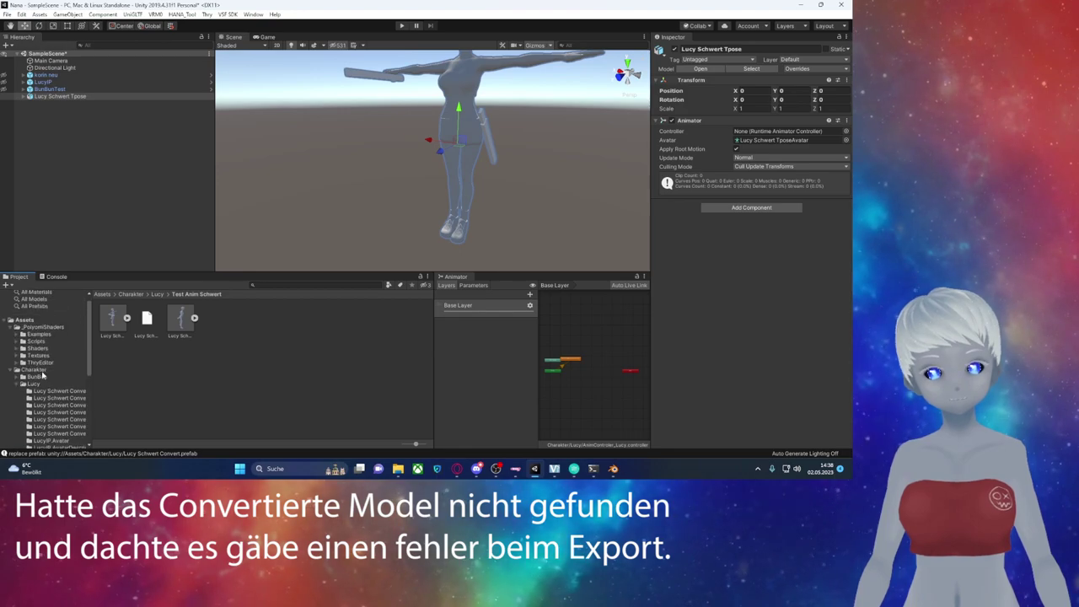
Step: Show the Lucy folder's contents and select the Lucy Schwert Tpose object in the scene
{"action": "left_click", "coordinate": [49, 383]}
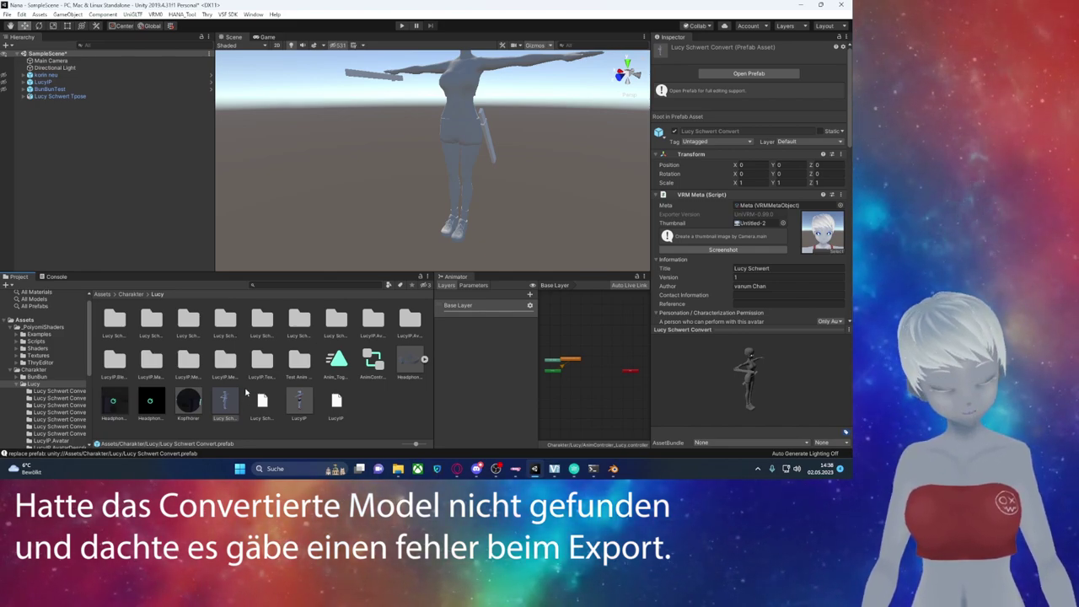
{"action": "left_click", "coordinate": [84, 96]}
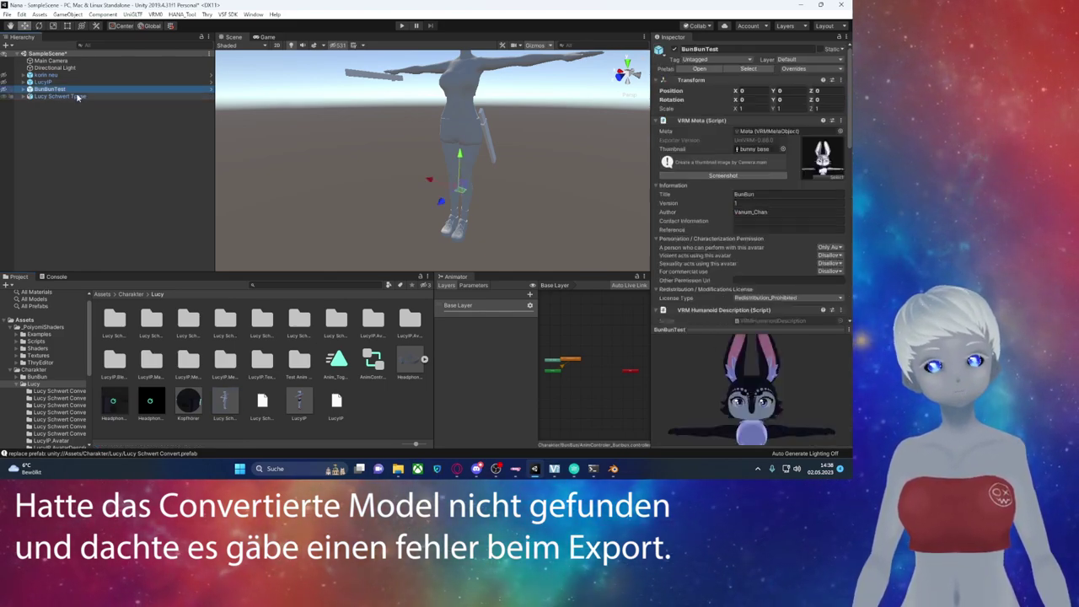
Step: Replace Lucy Schwert Tpose in the scene with the Lucy Schwert prefab from Test Anim Schwert
{"action": "key", "text": "Delete"}
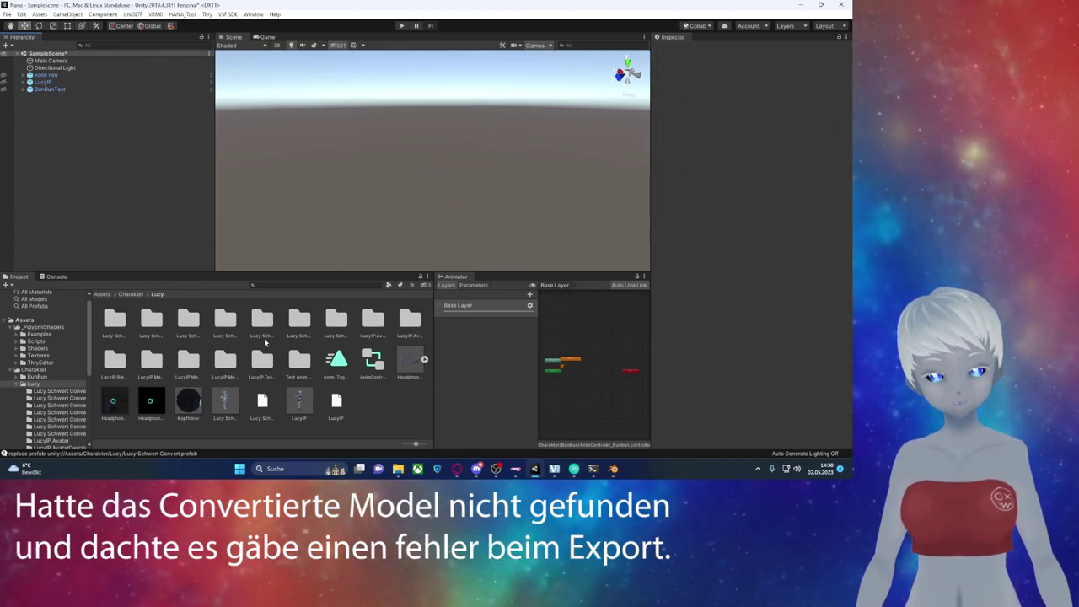
{"action": "scroll", "coordinate": [52, 410], "scroll_direction": "down", "scroll_amount": 3}
{"action": "left_click", "coordinate": [56, 411]}
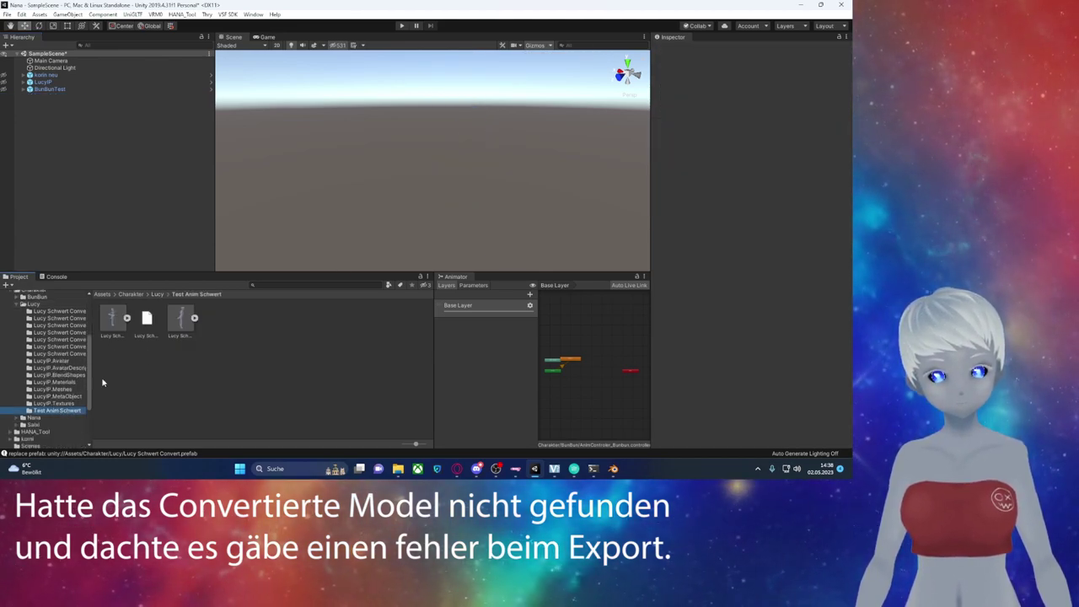
{"action": "left_click_drag", "start_coordinate": [182, 317], "coordinate": [60, 146]}
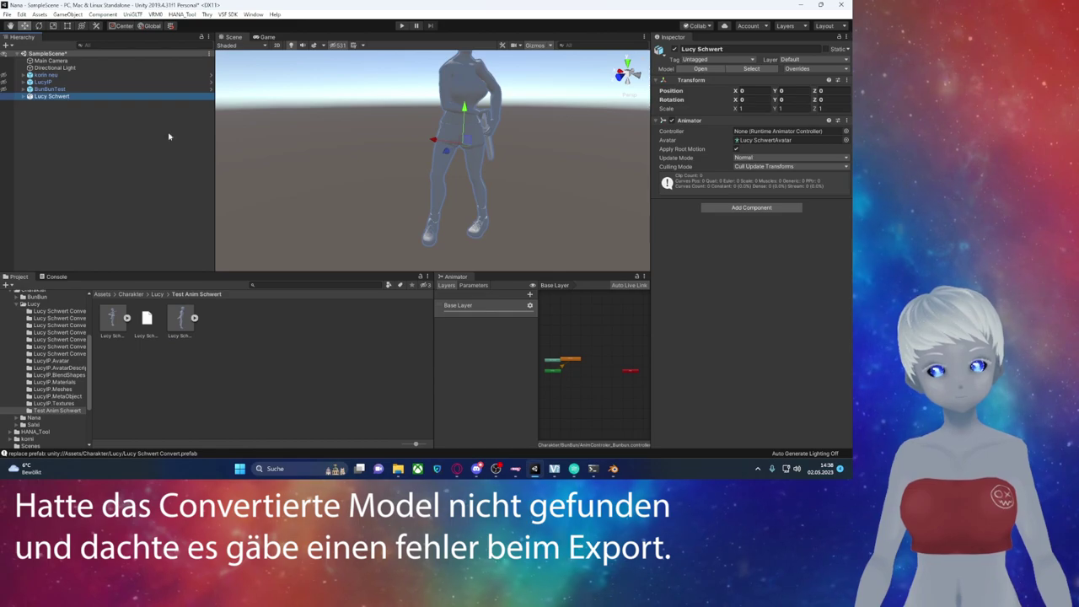
Step: Export to VRM 0.x, make the model T-pose, and set Untitled-2 as the thumbnail
{"action": "left_click", "coordinate": [154, 14]}
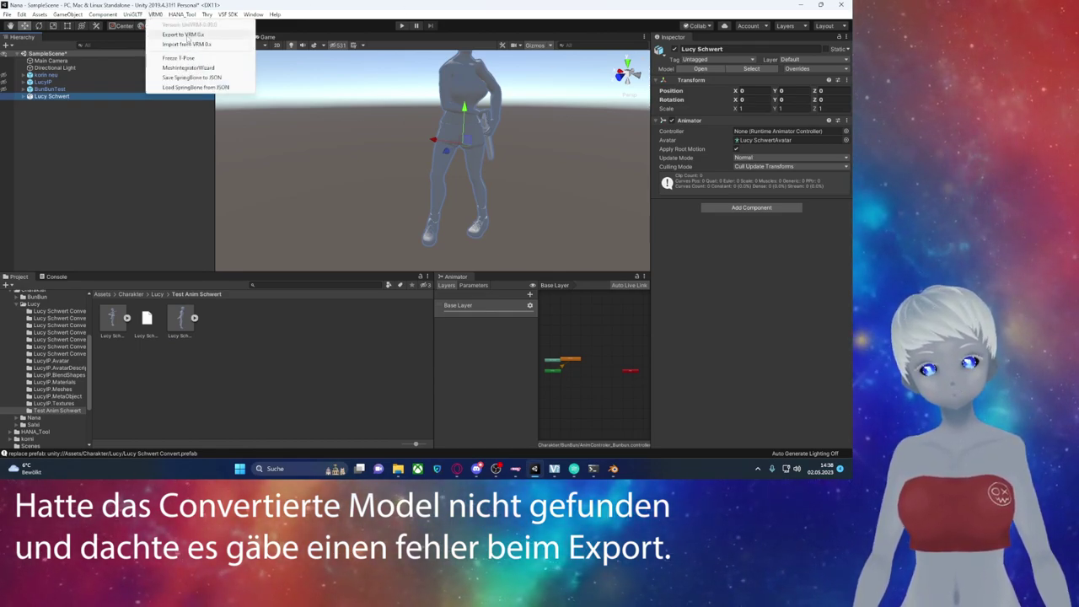
{"action": "left_click", "coordinate": [186, 35]}
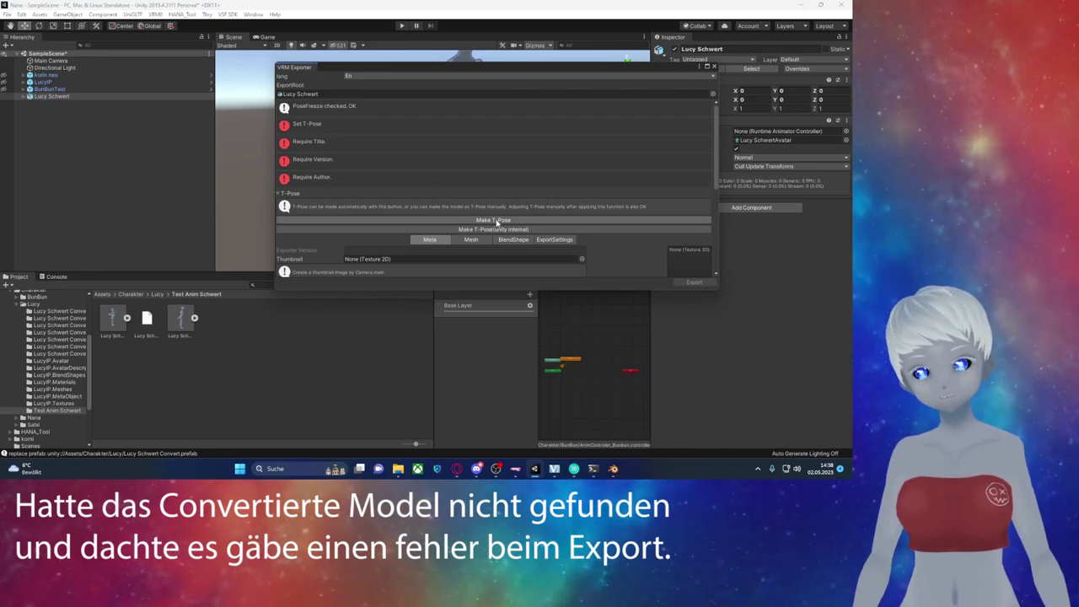
{"action": "left_click", "coordinate": [497, 221]}
{"action": "left_click", "coordinate": [53, 403]}
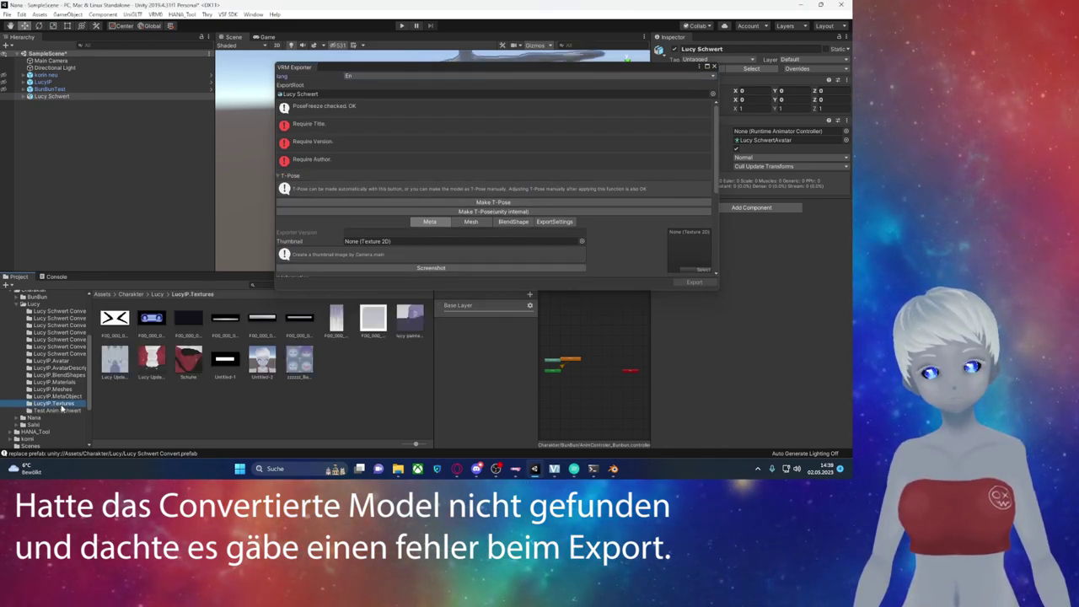
{"action": "left_click_drag", "start_coordinate": [262, 361], "coordinate": [459, 241]}
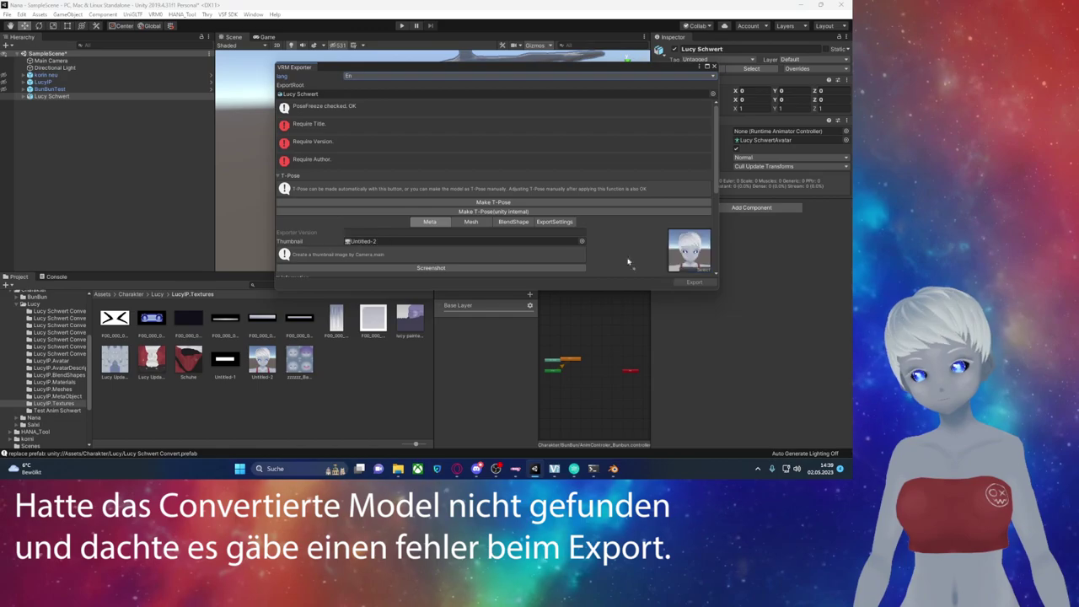
{"action": "scroll", "coordinate": [422, 211], "scroll_direction": "down", "scroll_amount": 2}
{"action": "left_click", "coordinate": [359, 208]}
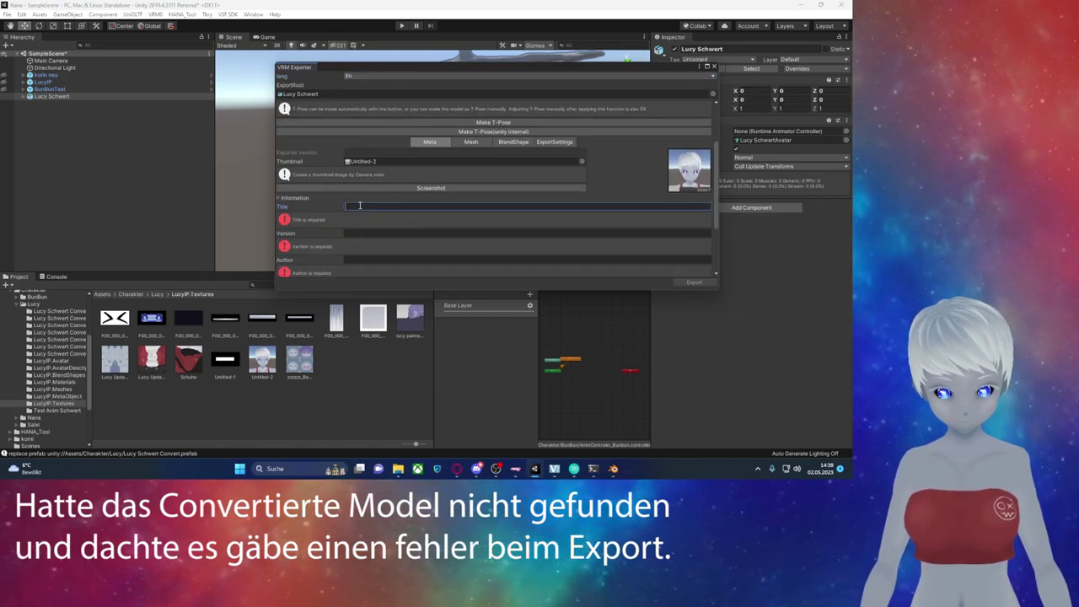
{"action": "type", "text": "S"}
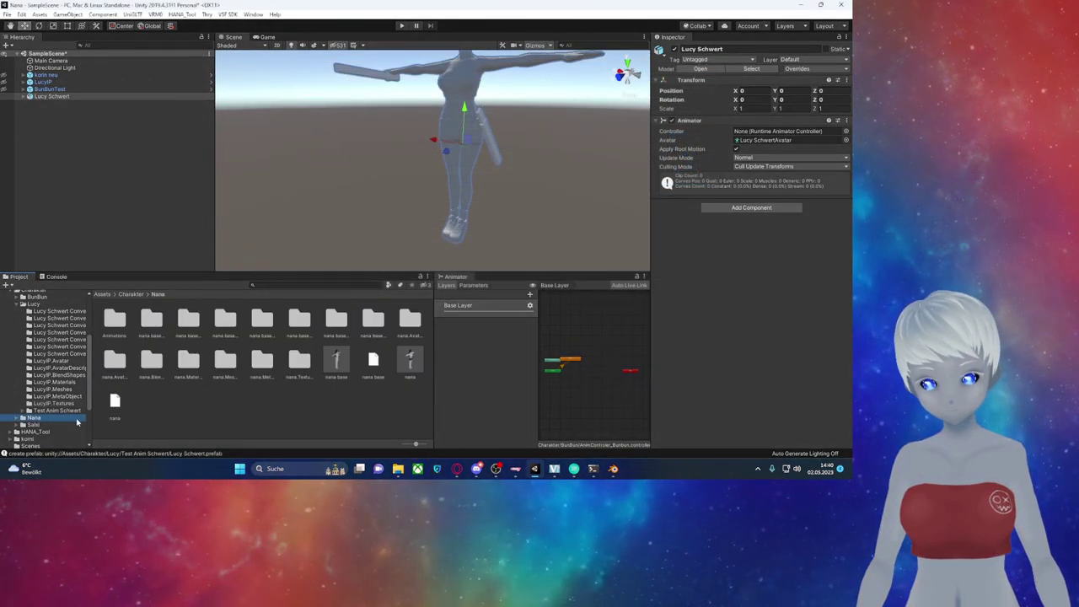
Step: Drag another Lucy Schwert prefab from Test Anim Schwert into the scene, creating Lucy Schwert (1)
{"action": "left_click", "coordinate": [57, 410]}
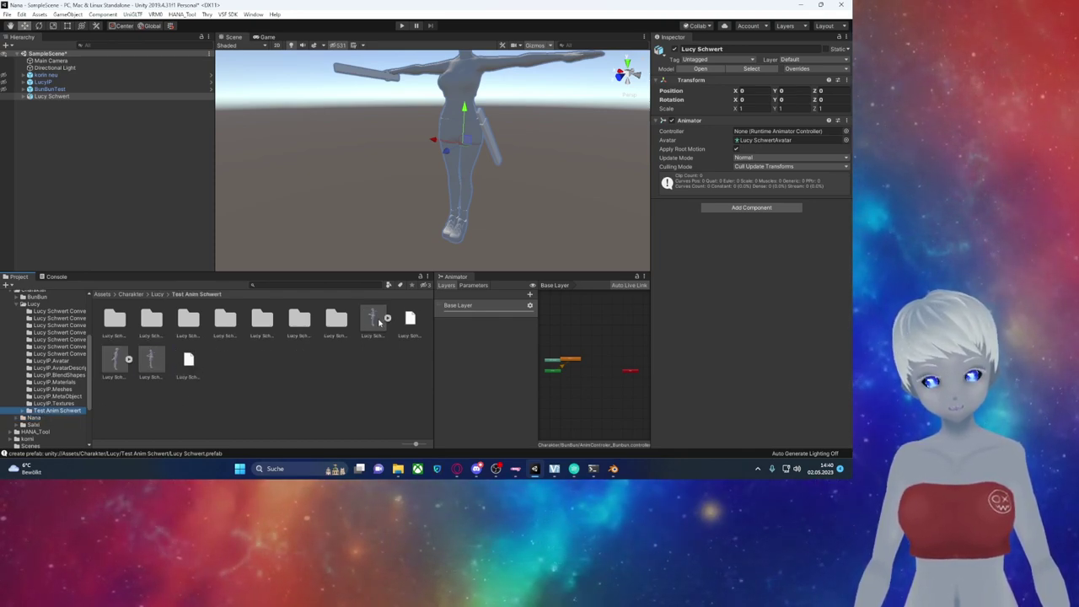
{"action": "left_click", "coordinate": [376, 321]}
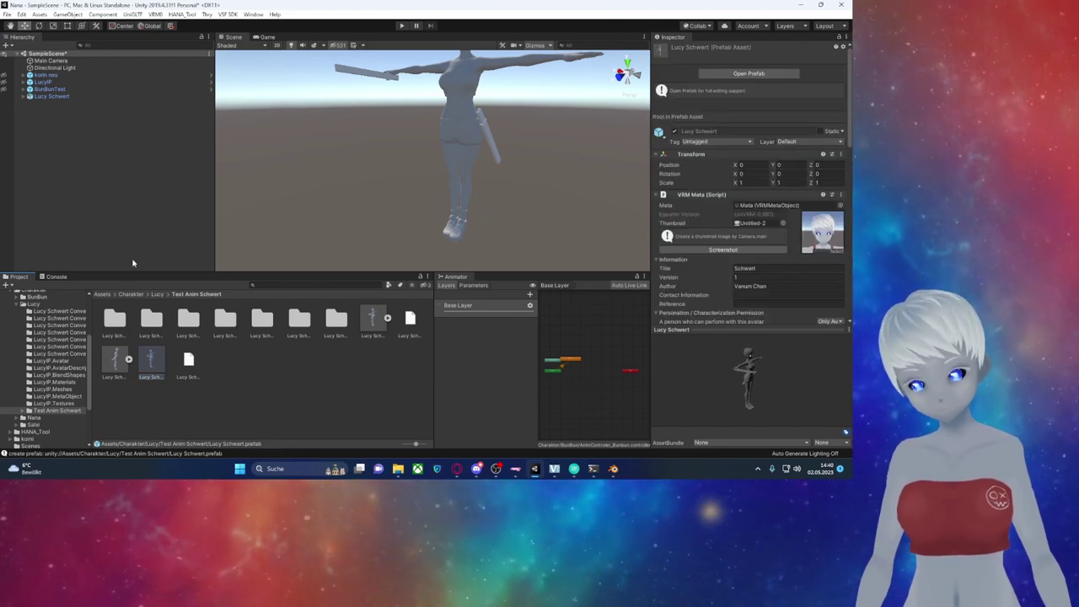
{"action": "left_click_drag", "start_coordinate": [151, 357], "coordinate": [111, 199]}
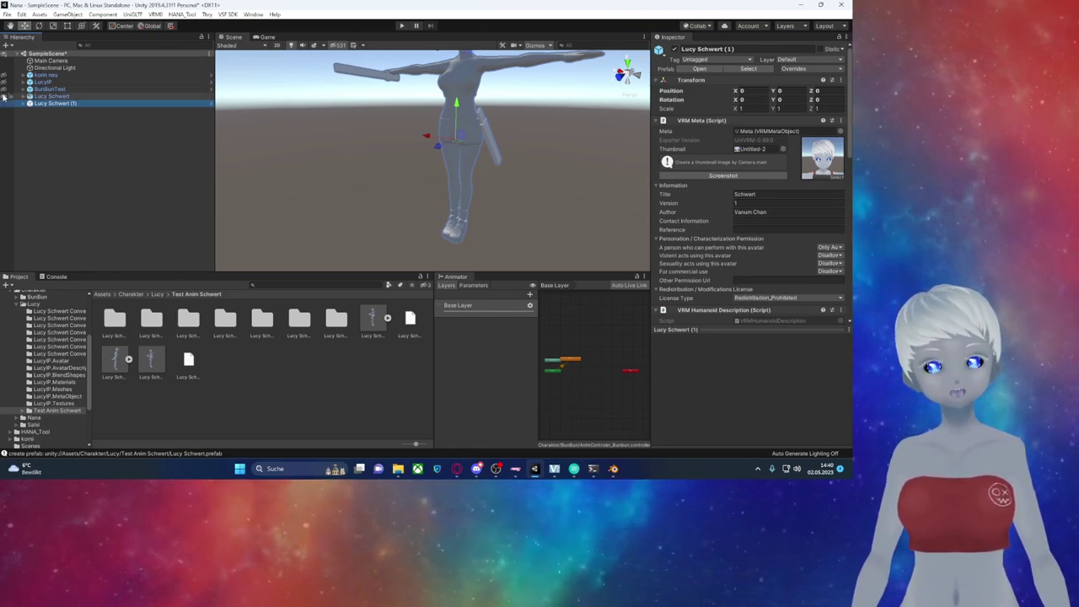
{"action": "right_click", "coordinate": [331, 219]}
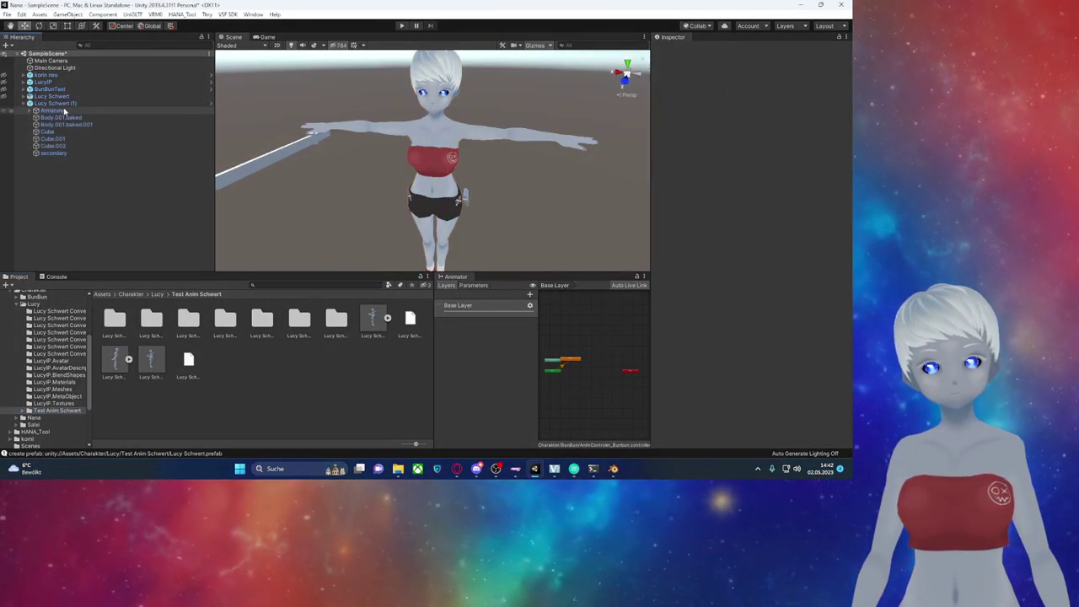
Step: Set Main Camera as the VRM Look At Head target on Lucy Schwert (1)
{"action": "left_click", "coordinate": [63, 104]}
{"action": "scroll", "coordinate": [683, 198], "scroll_direction": "down", "scroll_amount": 5}
{"action": "scroll", "coordinate": [683, 197], "scroll_direction": "down", "scroll_amount": 5}
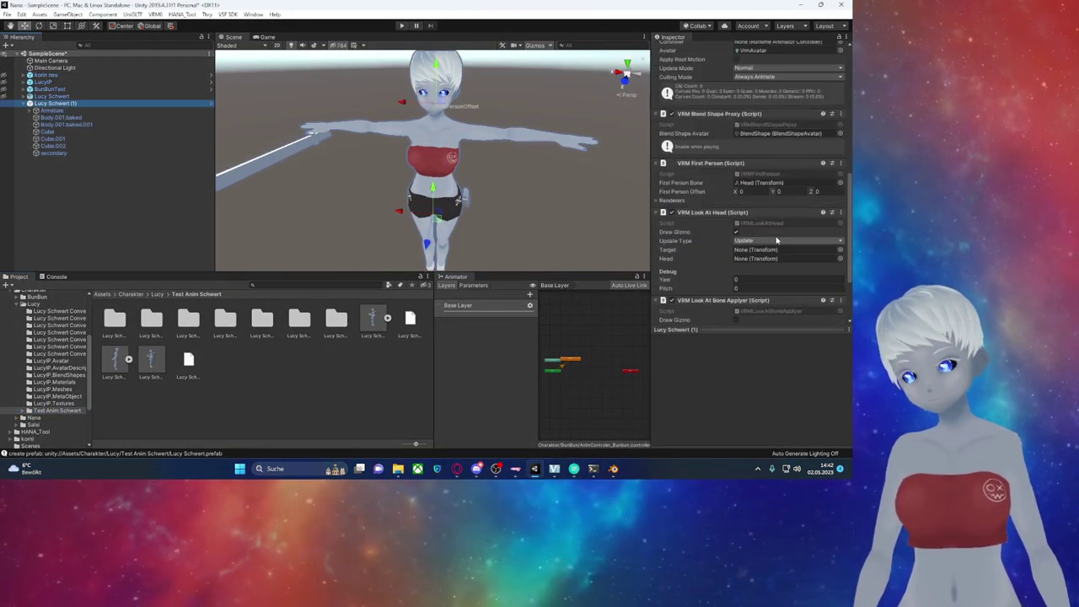
{"action": "left_click_drag", "start_coordinate": [55, 103], "coordinate": [645, 182]}
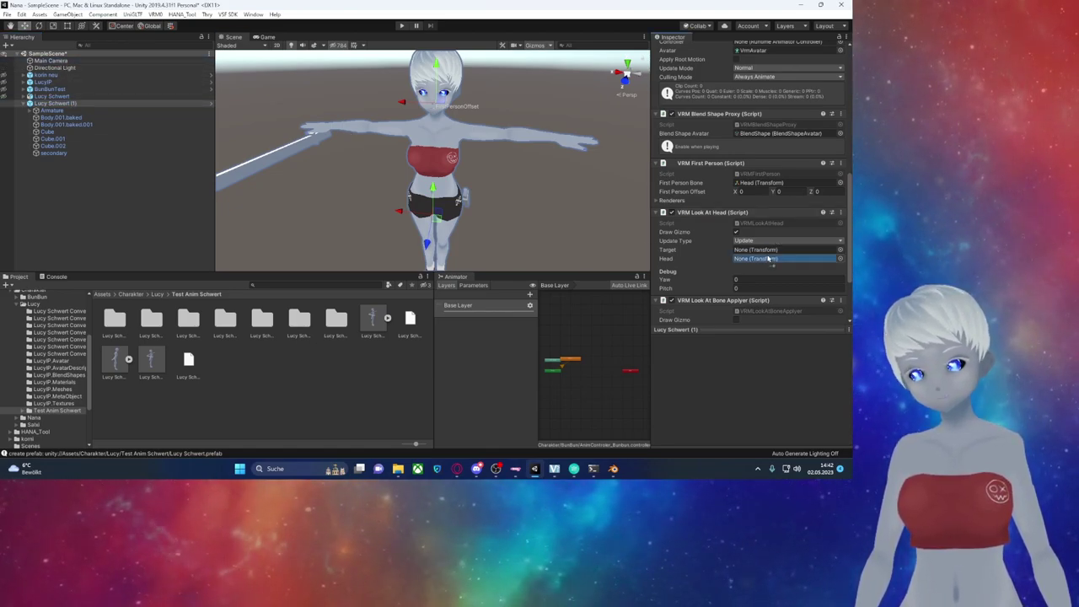
{"action": "left_click_drag", "start_coordinate": [769, 260], "coordinate": [769, 250]}
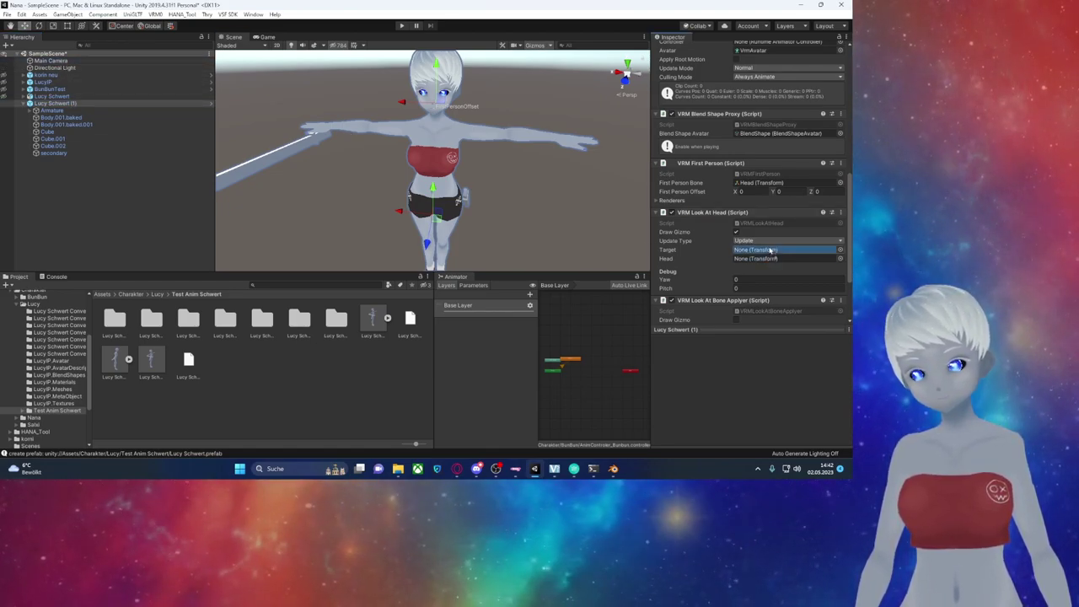
Step: Expand Armature > Hips > Spine > Chest > Neck and assign the Head bone to the Head field
{"action": "left_click", "coordinate": [32, 110]}
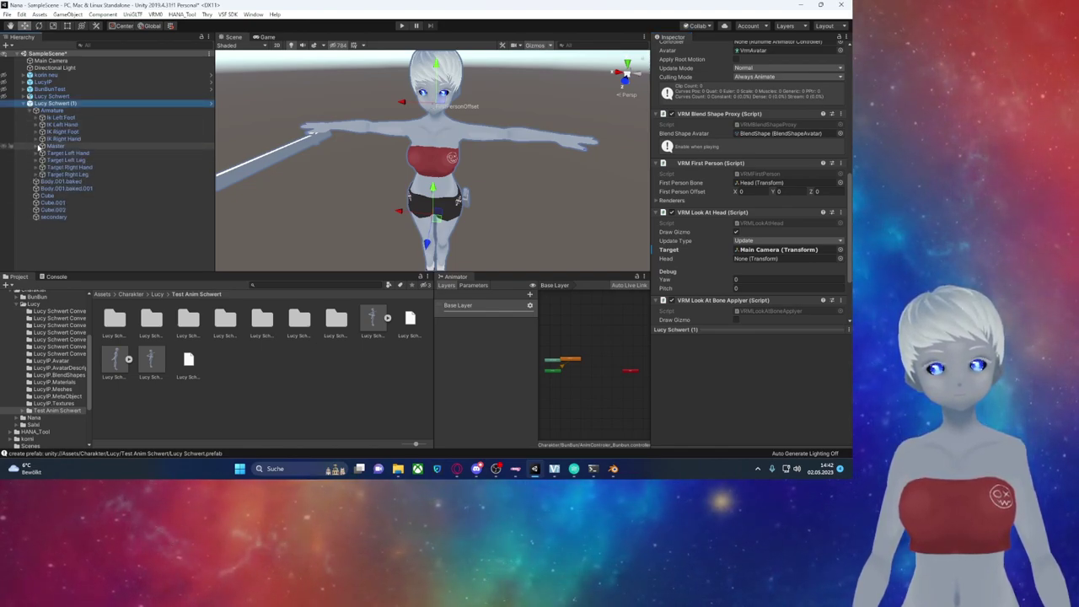
{"action": "left_click", "coordinate": [44, 153]}
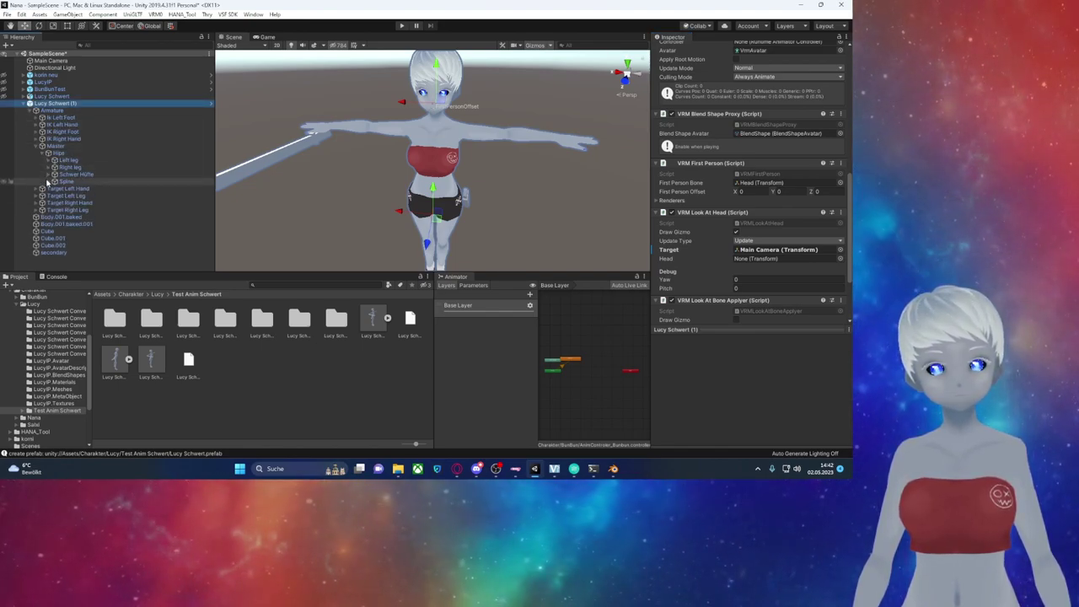
{"action": "left_click", "coordinate": [49, 182]}
{"action": "left_click", "coordinate": [67, 217]}
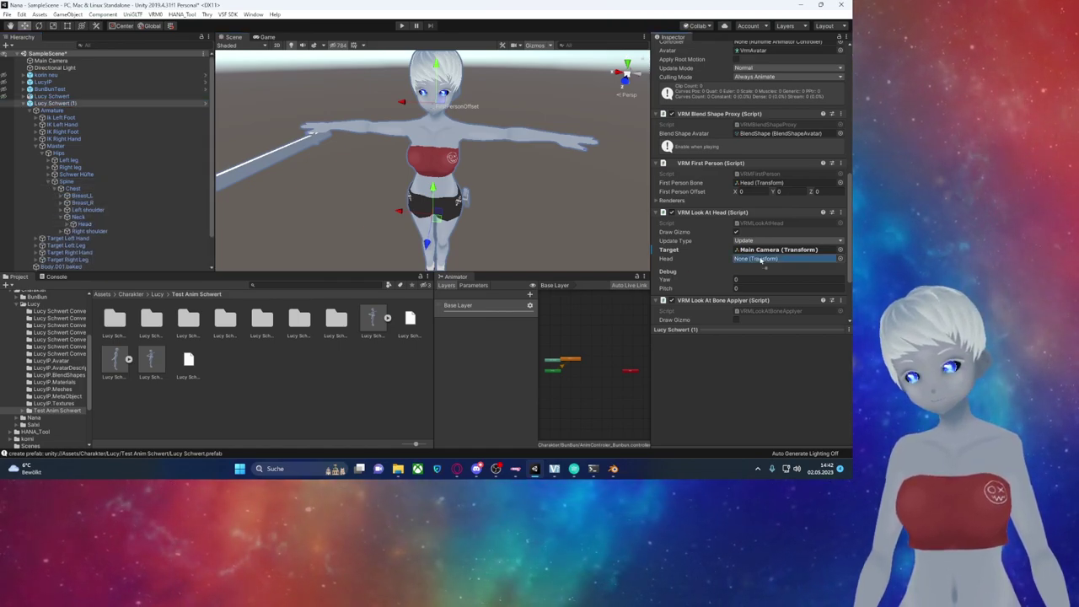
{"action": "left_click_drag", "start_coordinate": [761, 260], "coordinate": [761, 261]}
{"action": "scroll", "coordinate": [767, 211], "scroll_direction": "down", "scroll_amount": 3}
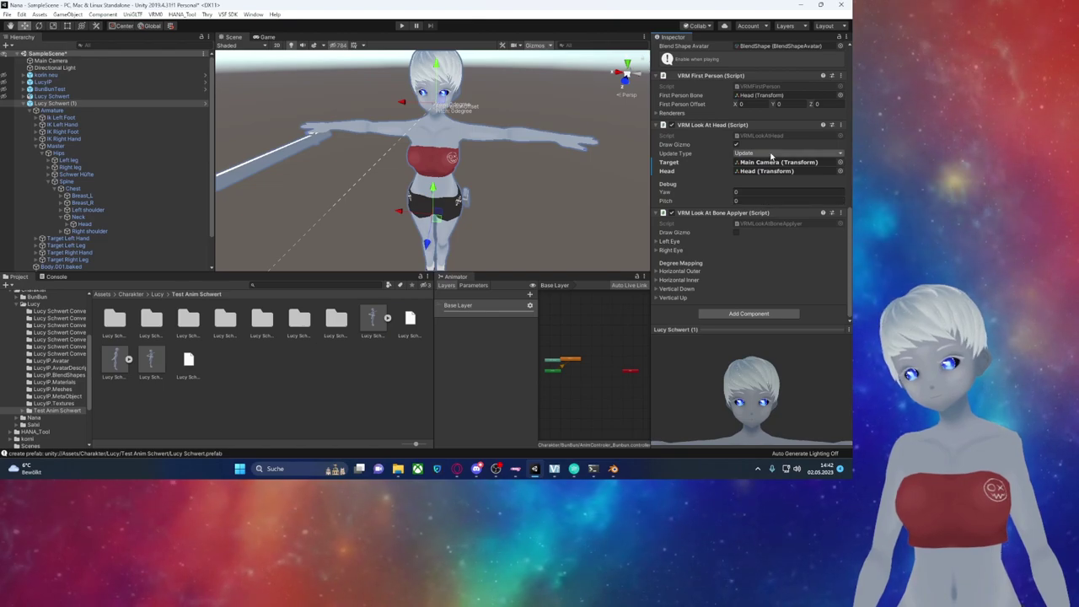
{"action": "scroll", "coordinate": [706, 193], "scroll_direction": "up", "scroll_amount": 5}
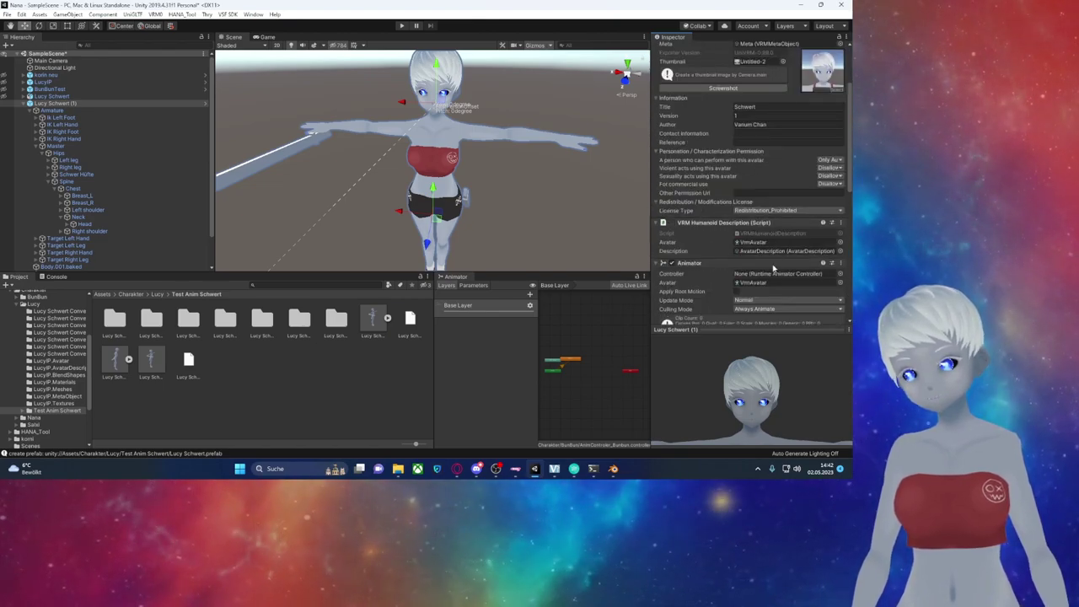
{"action": "scroll", "coordinate": [763, 244], "scroll_direction": "down", "scroll_amount": 5}
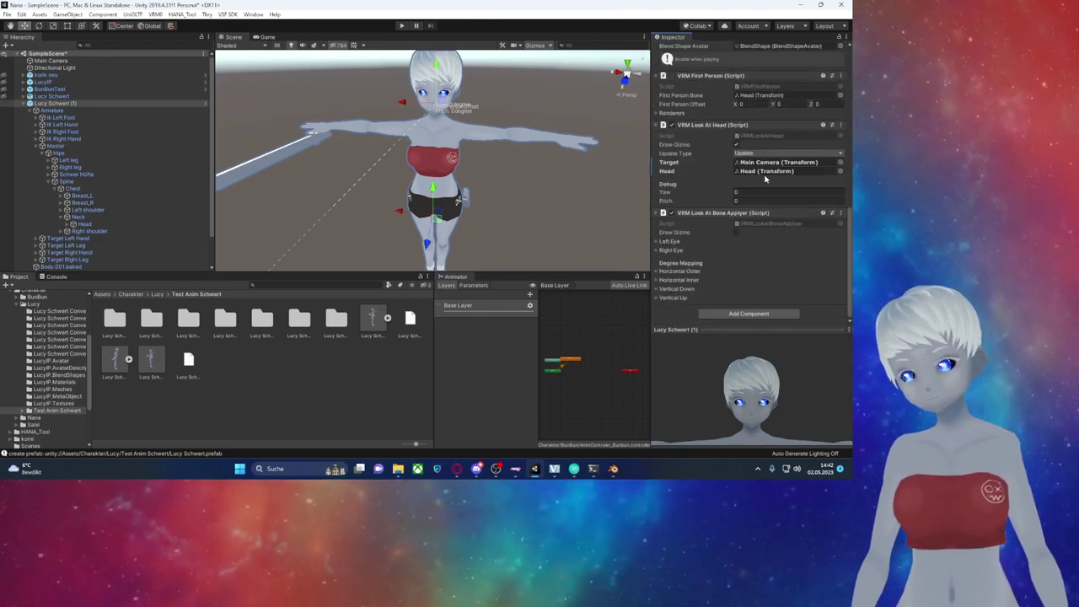
{"action": "scroll", "coordinate": [765, 181], "scroll_direction": "up", "scroll_amount": 3}
{"action": "left_click", "coordinate": [769, 206]}
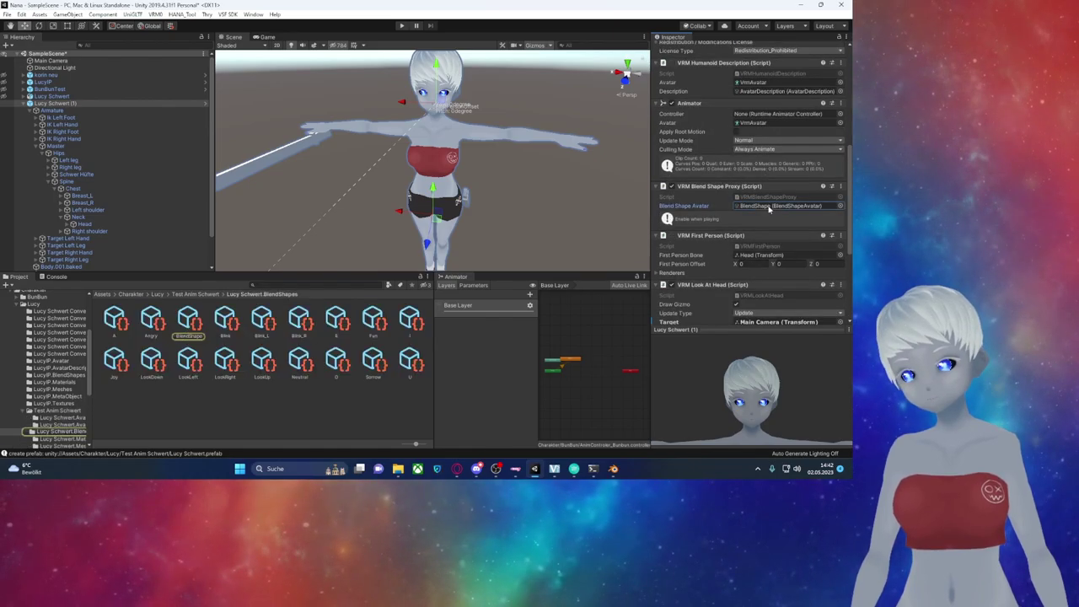
Step: Open the BlendShape asset and review the E and Blink_R clips' Body.001.baked shape sliders
{"action": "double_click", "coordinate": [769, 207]}
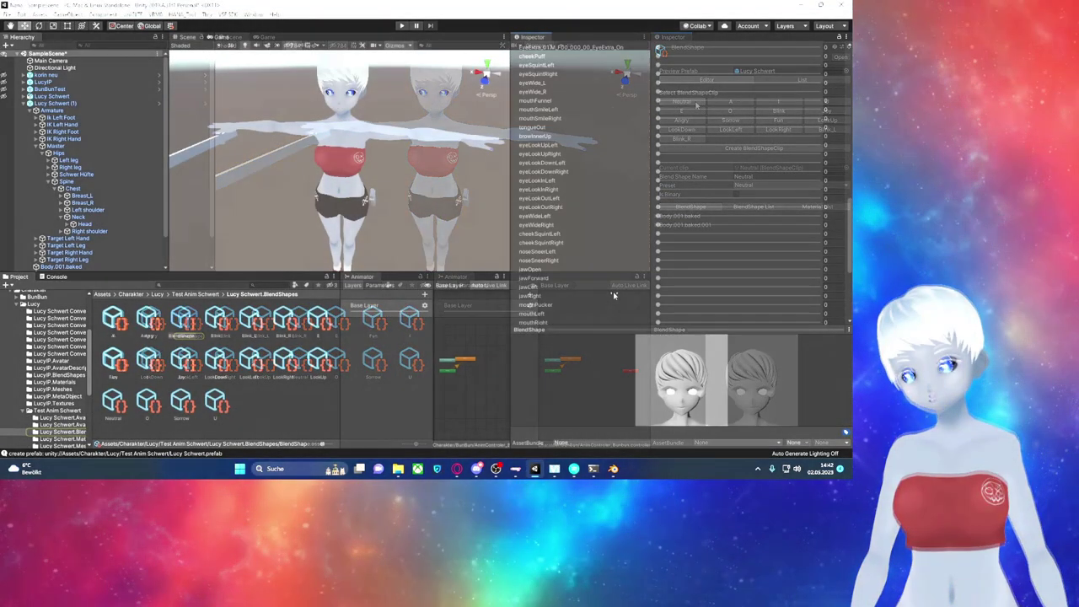
{"action": "scroll", "coordinate": [596, 241], "scroll_direction": "down", "scroll_amount": 5}
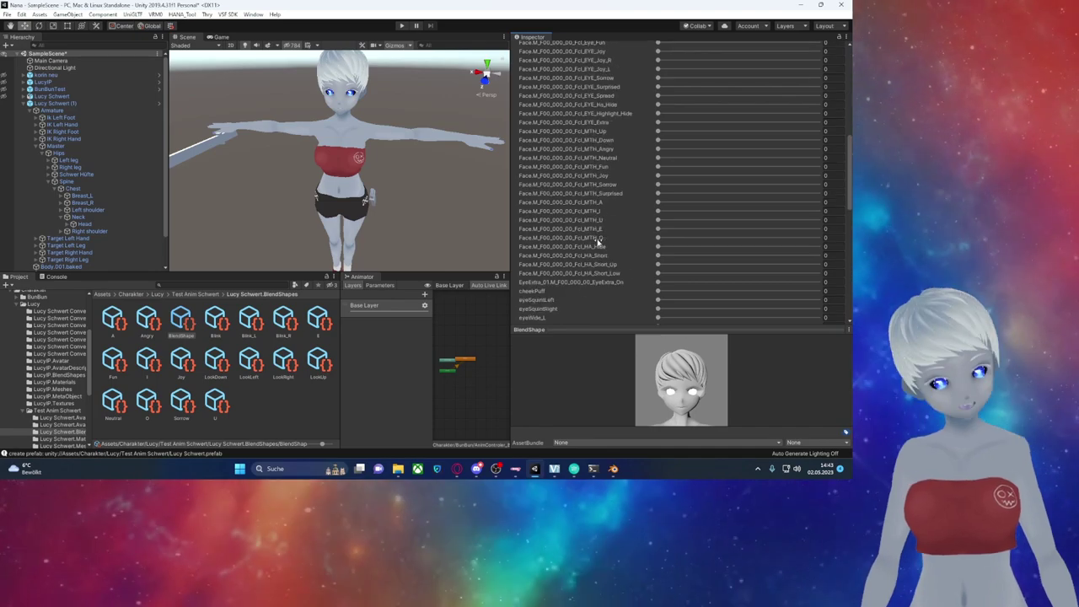
{"action": "scroll", "coordinate": [670, 91], "scroll_direction": "up", "scroll_amount": 3}
{"action": "scroll", "coordinate": [591, 242], "scroll_direction": "up", "scroll_amount": 3}
{"action": "left_click", "coordinate": [559, 111]}
{"action": "left_click", "coordinate": [518, 215]}
{"action": "left_click", "coordinate": [516, 216]}
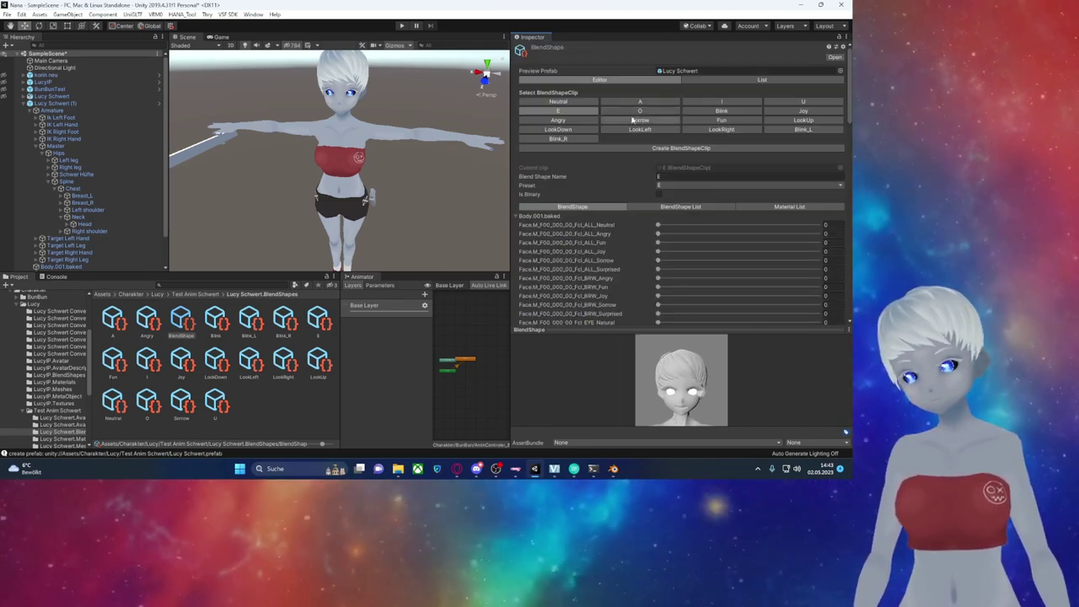
{"action": "scroll", "coordinate": [633, 253], "scroll_direction": "down", "scroll_amount": 4}
{"action": "scroll", "coordinate": [633, 253], "scroll_direction": "up", "scroll_amount": 4}
{"action": "scroll", "coordinate": [633, 288], "scroll_direction": "down", "scroll_amount": 4}
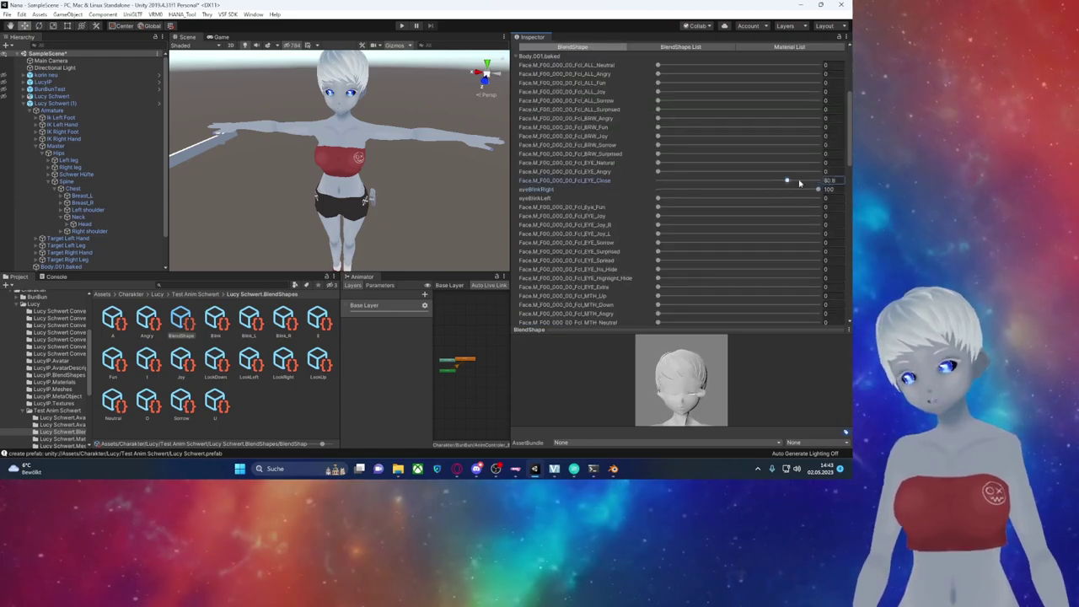
{"action": "scroll", "coordinate": [631, 169], "scroll_direction": "up", "scroll_amount": 4}
{"action": "scroll", "coordinate": [636, 236], "scroll_direction": "down", "scroll_amount": 4}
{"action": "scroll", "coordinate": [636, 236], "scroll_direction": "up", "scroll_amount": 4}
{"action": "scroll", "coordinate": [633, 211], "scroll_direction": "down", "scroll_amount": 4}
{"action": "scroll", "coordinate": [632, 211], "scroll_direction": "up", "scroll_amount": 4}
{"action": "left_click", "coordinate": [558, 138]}
Step: Create a new BlendShape clip named schwer and select it
{"action": "left_click", "coordinate": [631, 147]}
{"action": "type", "text": "schwer"}
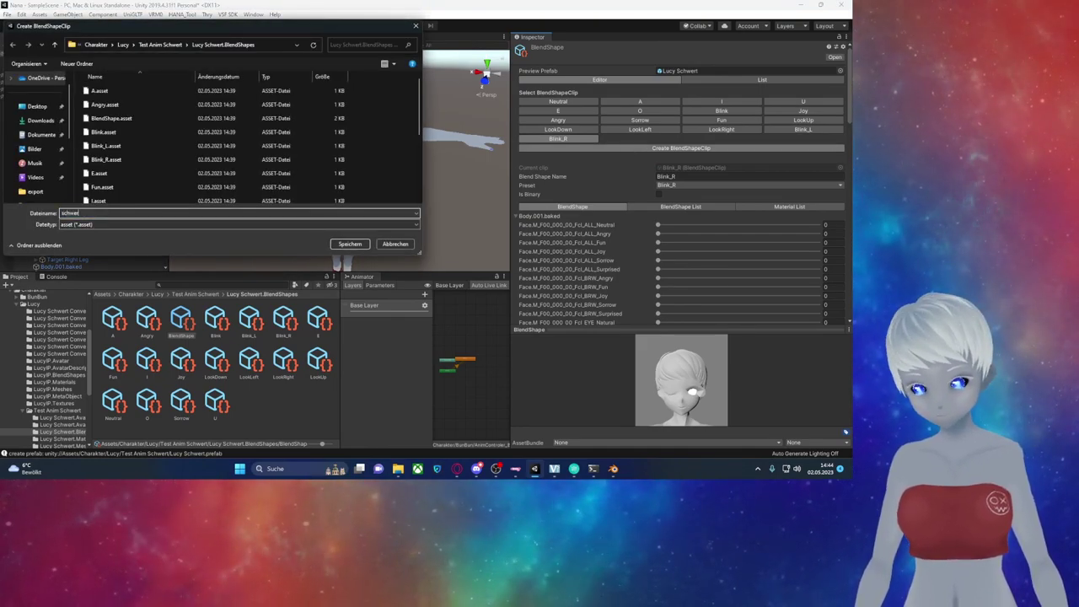
{"action": "key", "text": "Return"}
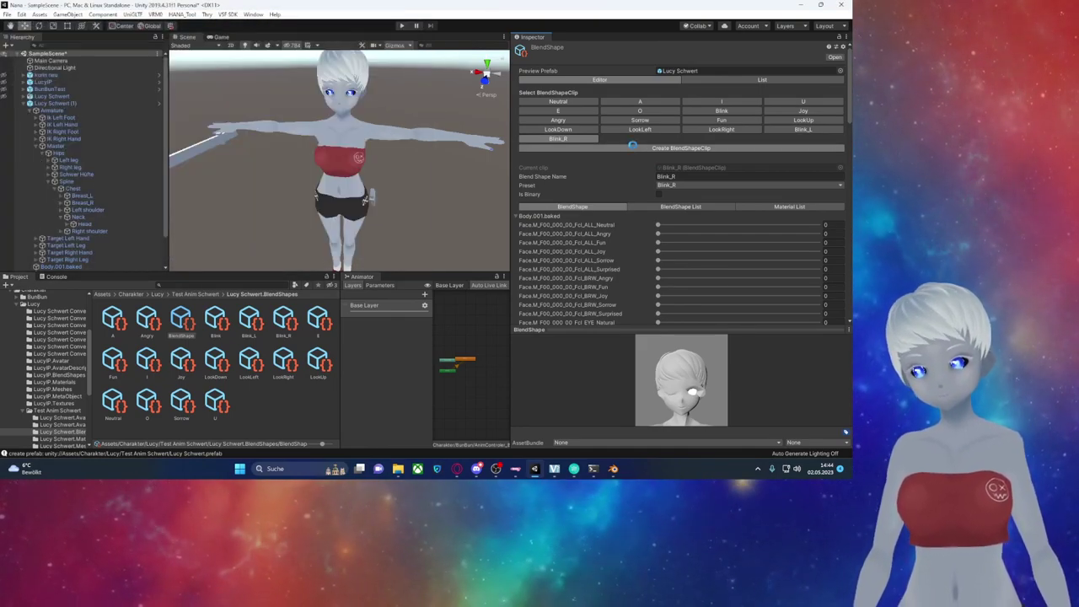
{"action": "left_click", "coordinate": [630, 140]}
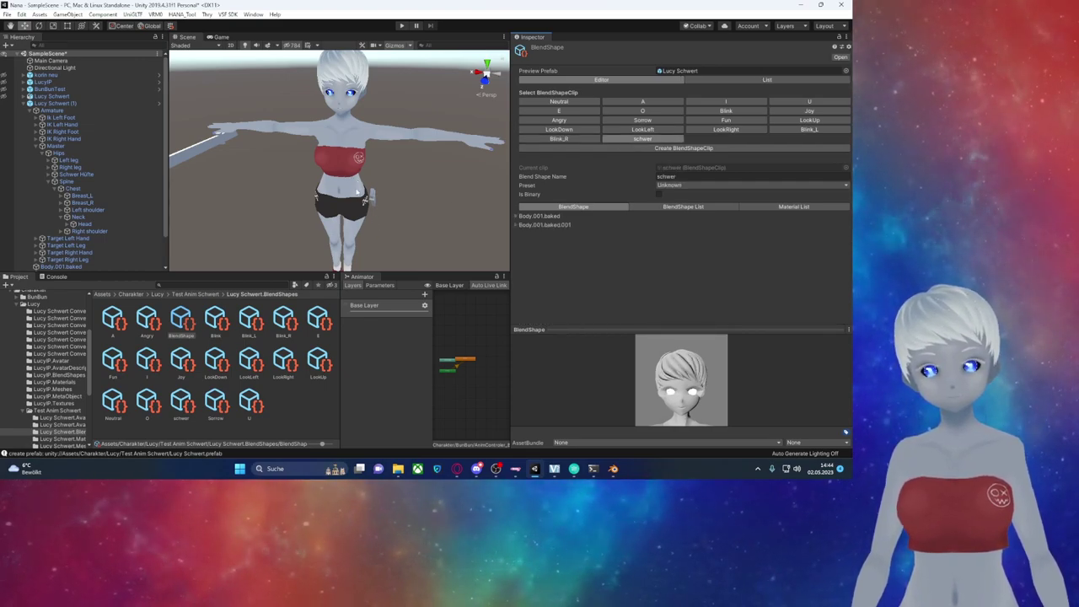
{"action": "left_click", "coordinate": [359, 193]}
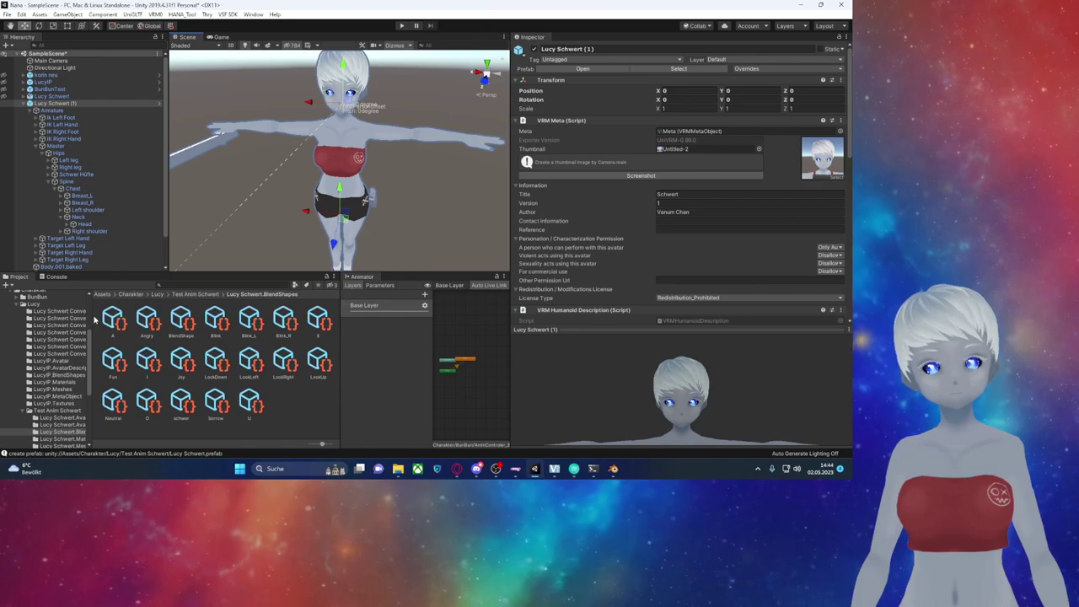
Step: Create a new Animator Controller in Test Anim Schwert, then view the Lucy Schwert prefab's Animator settings
{"action": "double_click", "coordinate": [57, 411]}
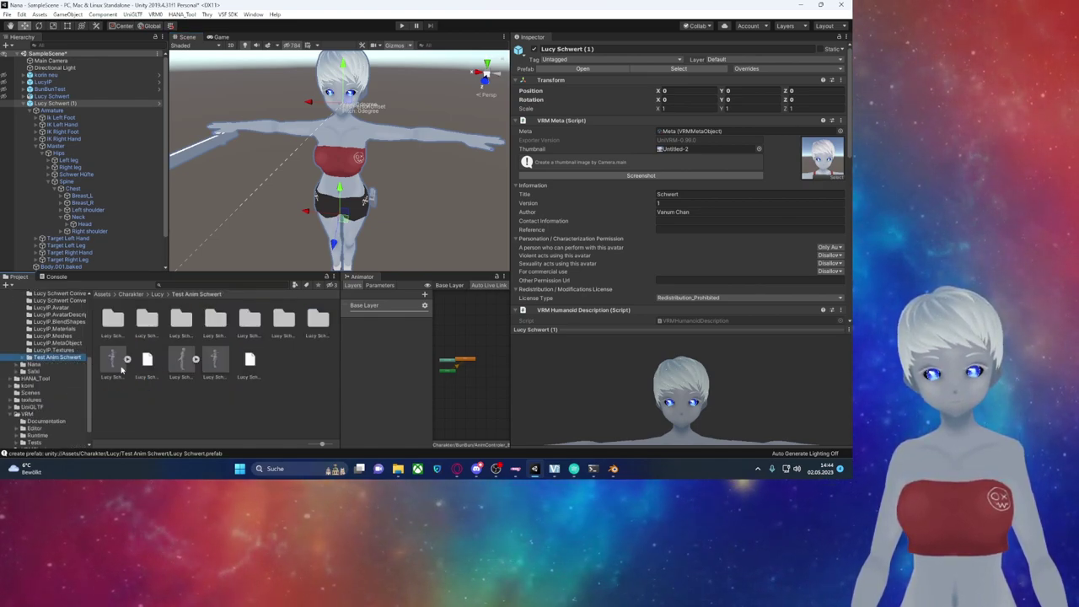
{"action": "left_click", "coordinate": [217, 360]}
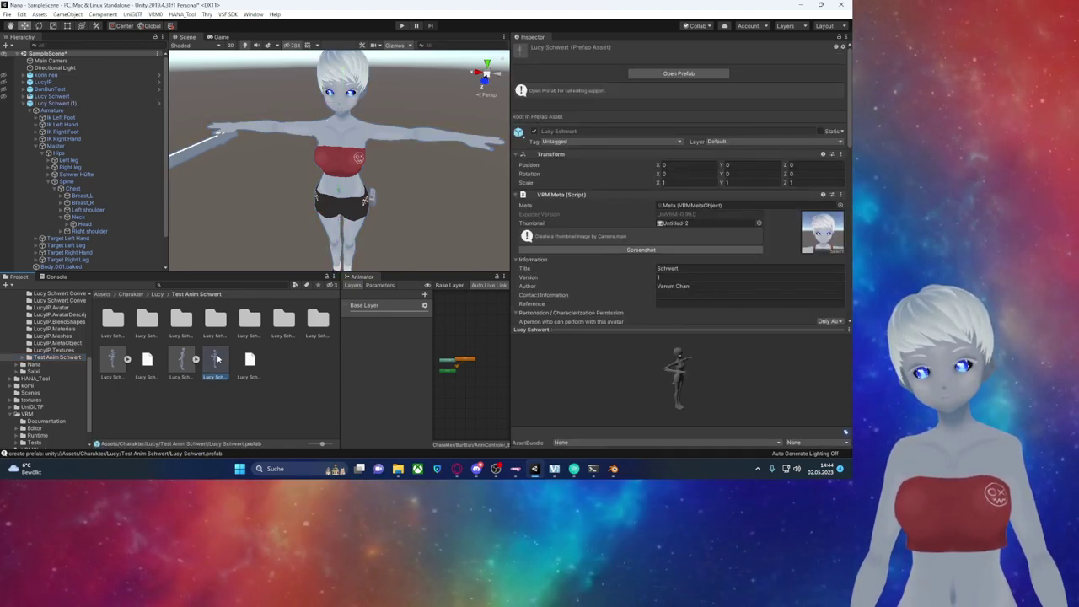
{"action": "right_click", "coordinate": [275, 401]}
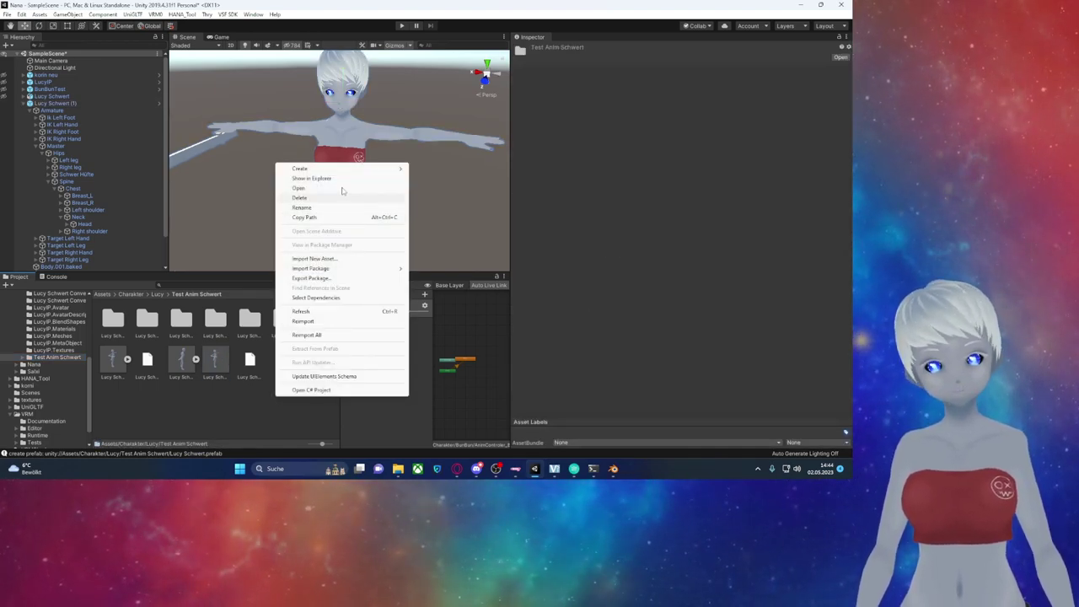
{"action": "mouse_move", "coordinate": [300, 169]}
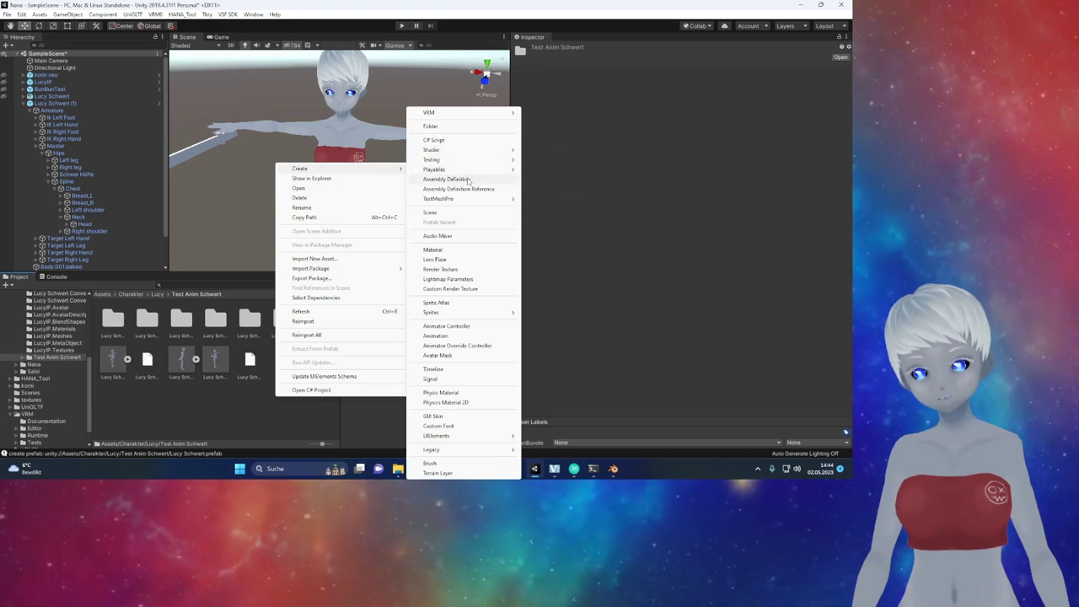
{"action": "left_click", "coordinate": [458, 325]}
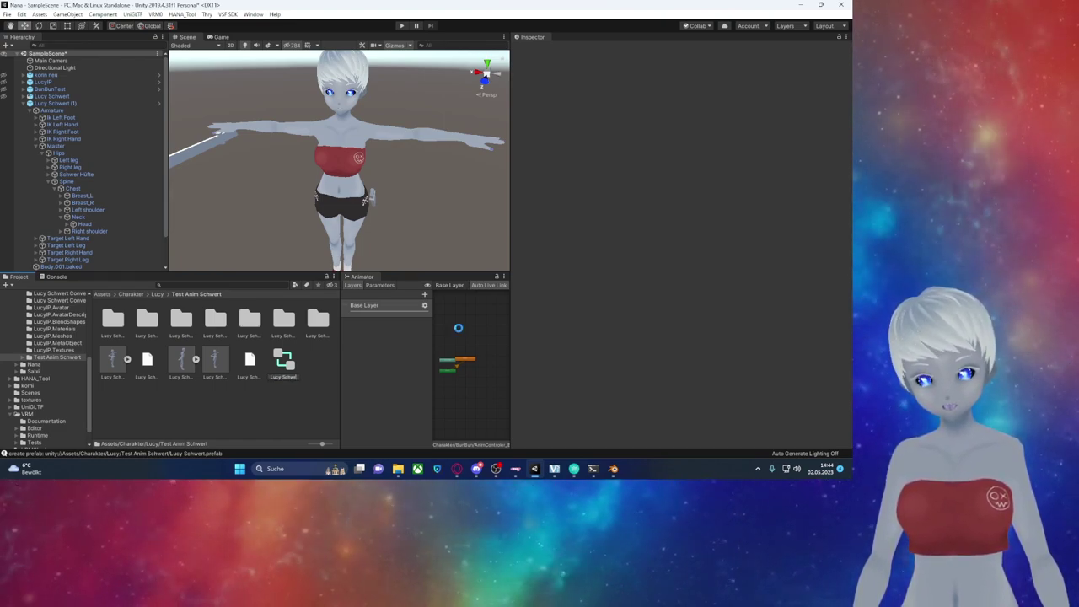
{"action": "key", "text": "Return"}
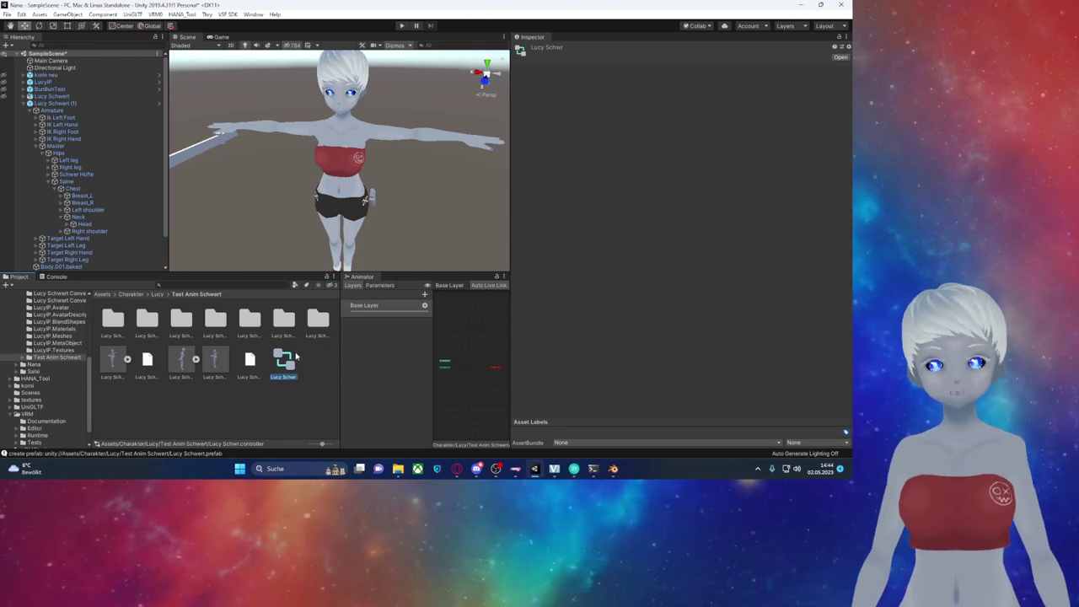
{"action": "left_click", "coordinate": [215, 362]}
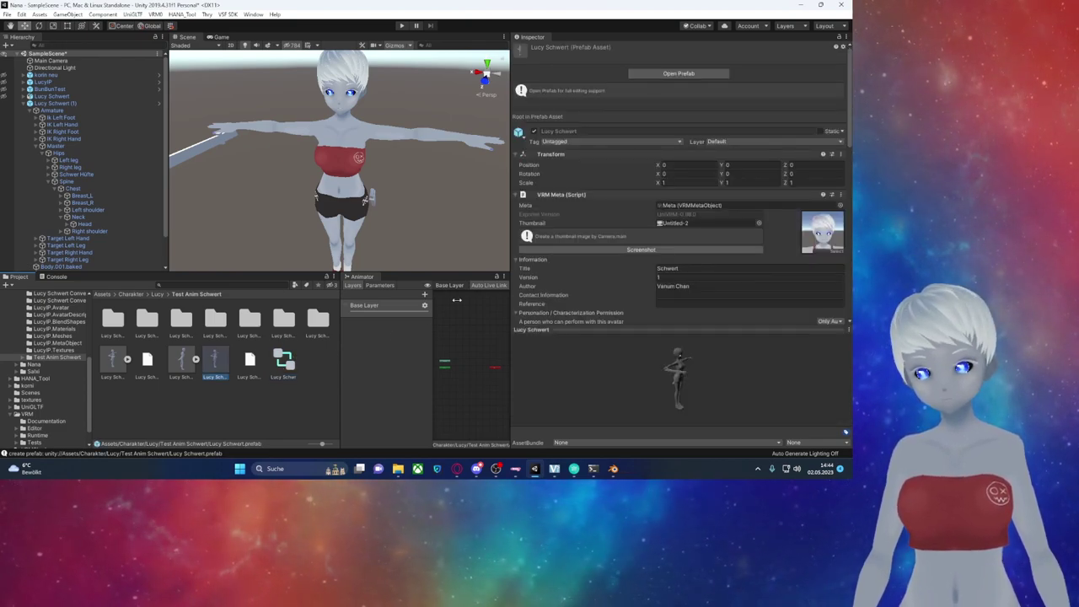
{"action": "scroll", "coordinate": [550, 282], "scroll_direction": "down", "scroll_amount": 4}
{"action": "scroll", "coordinate": [561, 274], "scroll_direction": "down", "scroll_amount": 2}
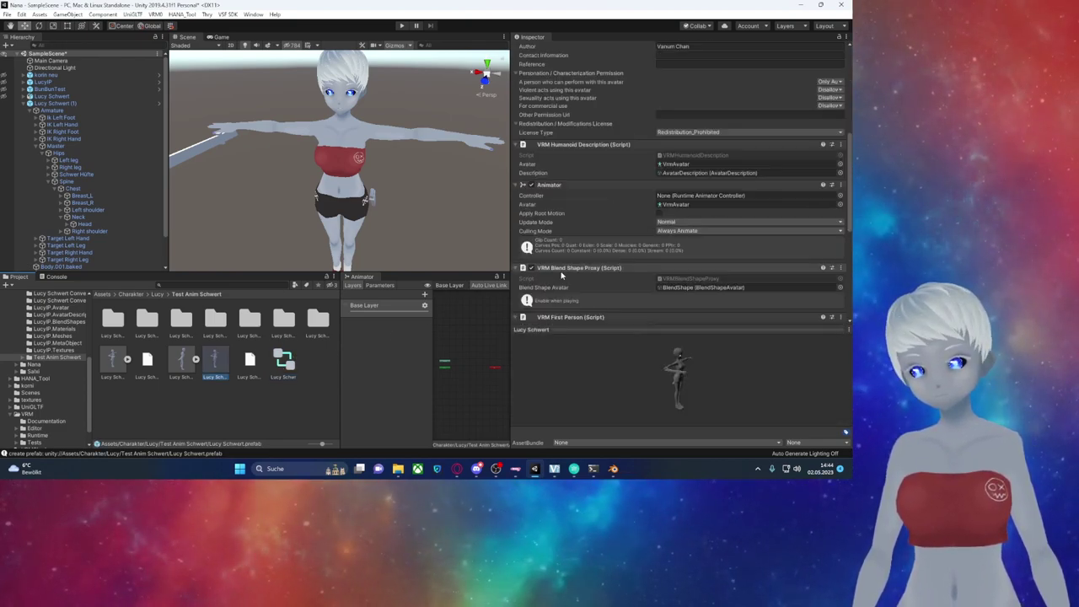
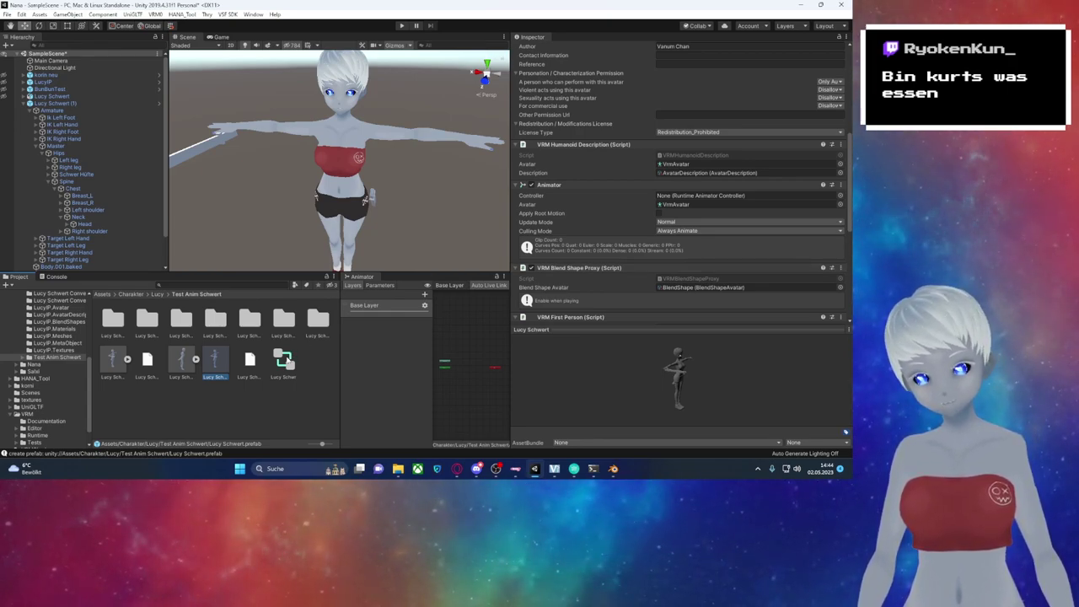
{"action": "left_click", "coordinate": [739, 196]}
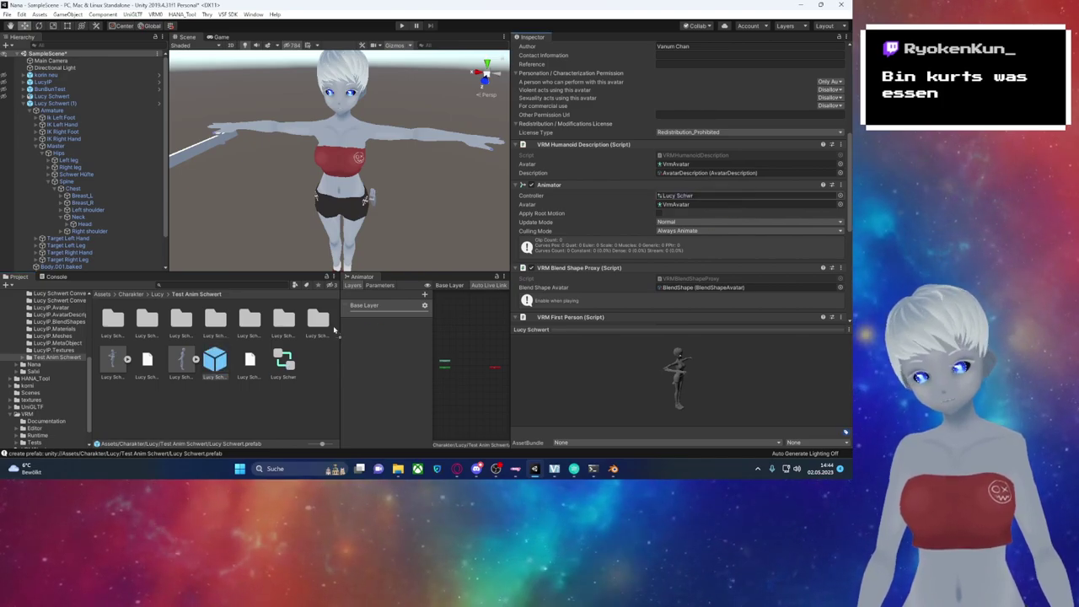
{"action": "left_click", "coordinate": [284, 360]}
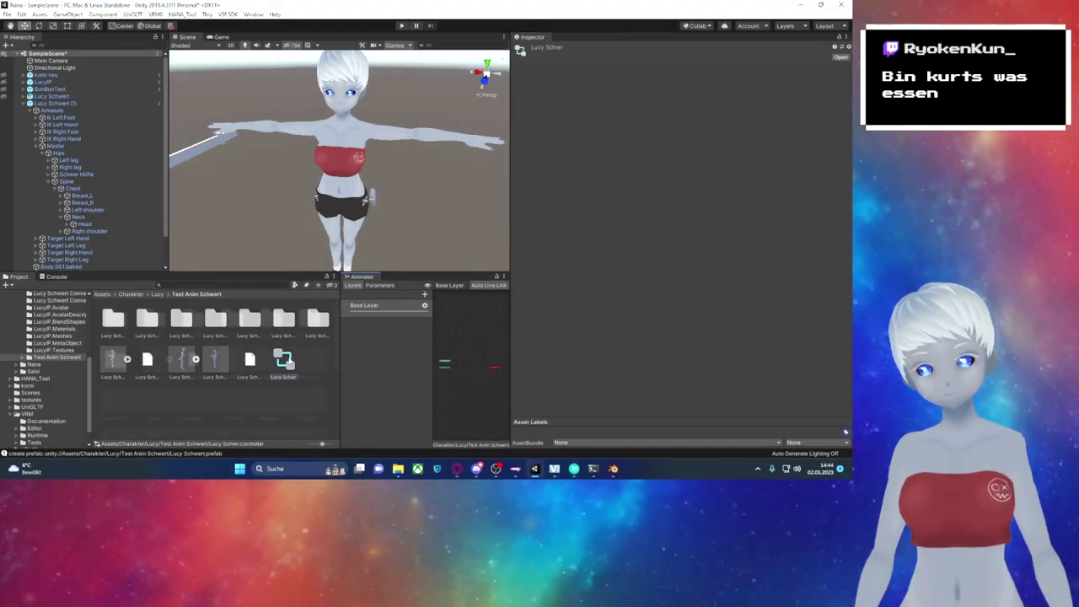
{"action": "scroll", "coordinate": [237, 390], "scroll_direction": "down", "scroll_amount": 5}
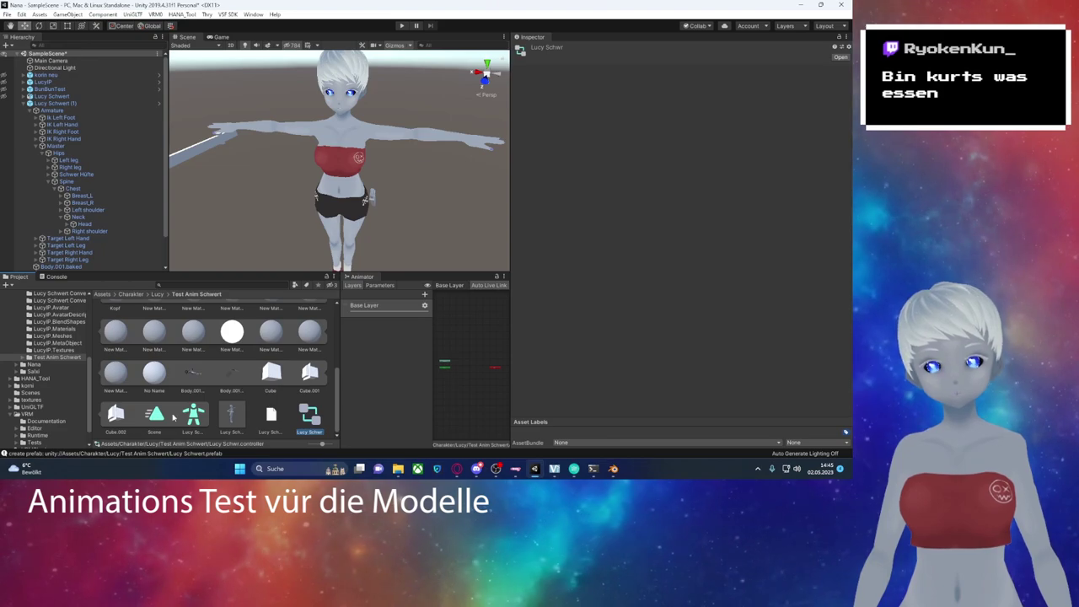
{"action": "double_click", "coordinate": [155, 414]}
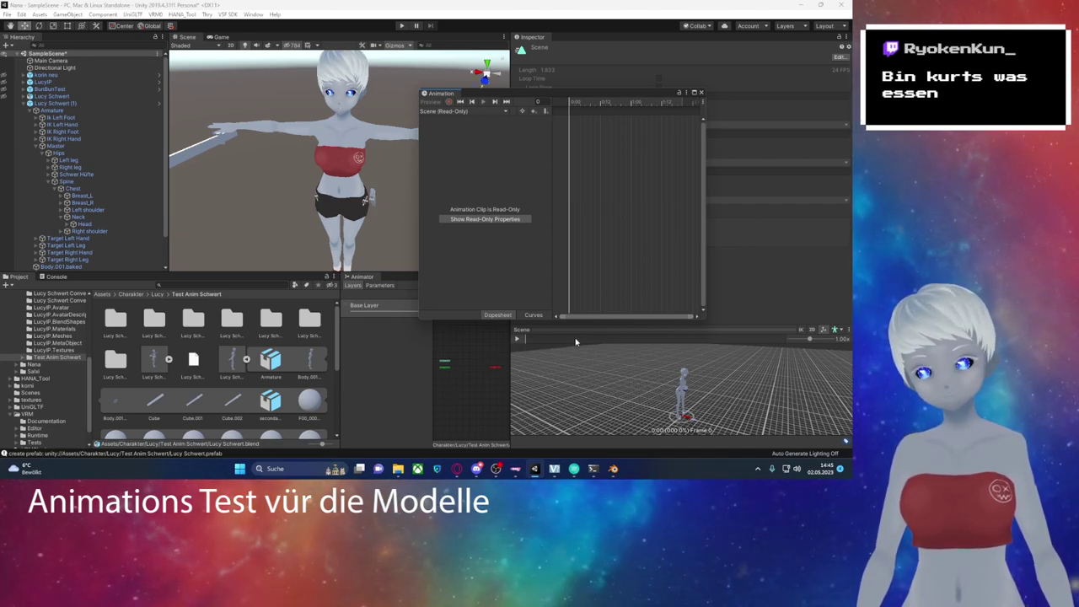
Step: Play the Scene clip preview, then switch the preview model from the default figure to LucyP
{"action": "left_click", "coordinate": [517, 339]}
{"action": "left_click", "coordinate": [518, 339]}
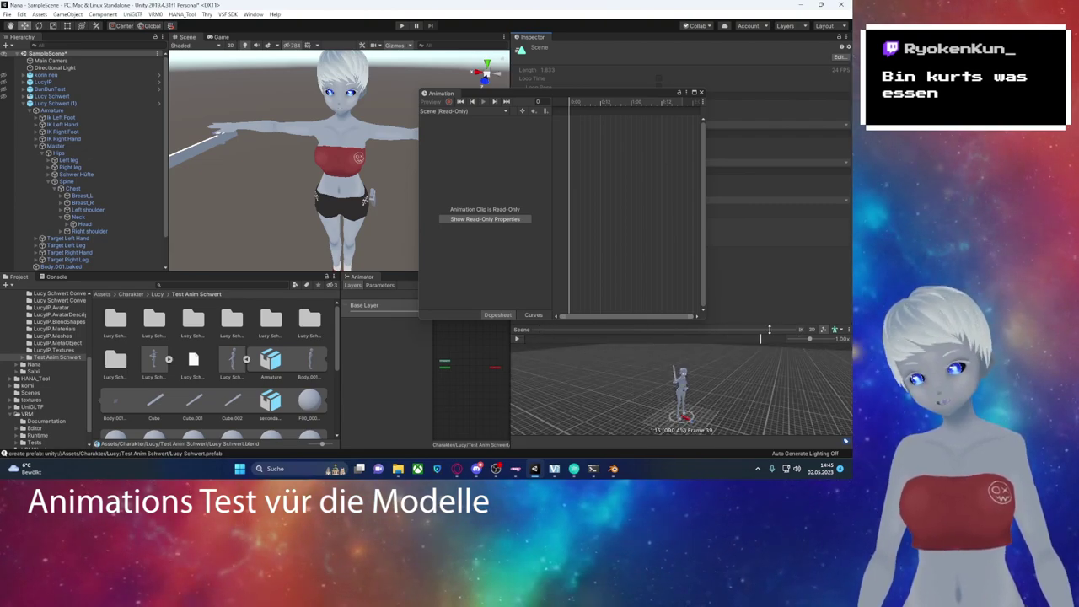
{"action": "left_click", "coordinate": [834, 330]}
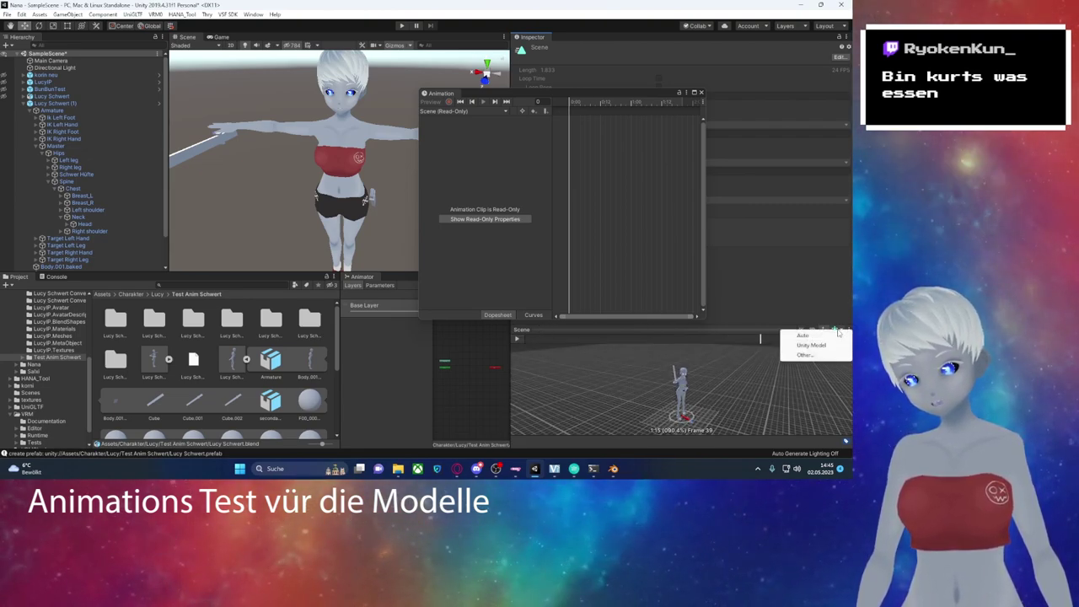
{"action": "left_click", "coordinate": [818, 354]}
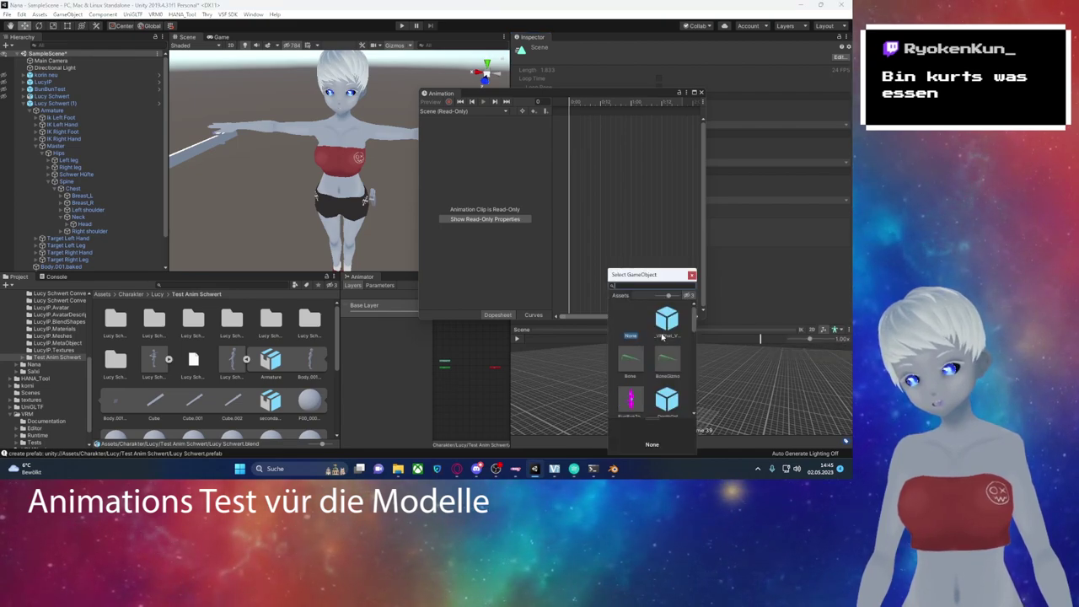
{"action": "scroll", "coordinate": [658, 337], "scroll_direction": "down", "scroll_amount": 2}
{"action": "scroll", "coordinate": [658, 337], "scroll_direction": "down", "scroll_amount": 1}
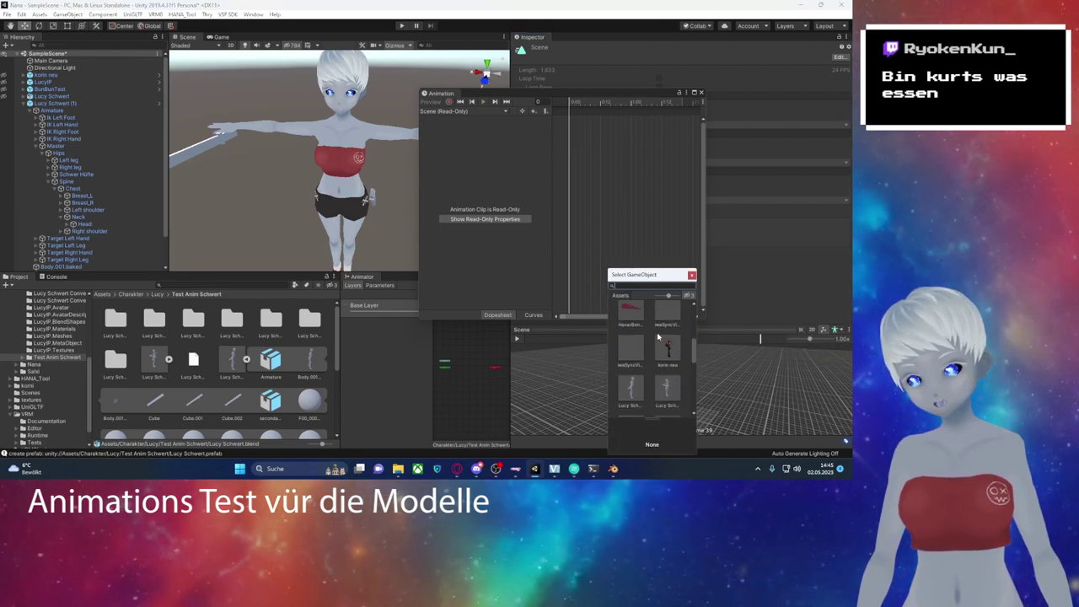
{"action": "scroll", "coordinate": [658, 337], "scroll_direction": "down", "scroll_amount": 2}
{"action": "scroll", "coordinate": [659, 337], "scroll_direction": "down", "scroll_amount": 1}
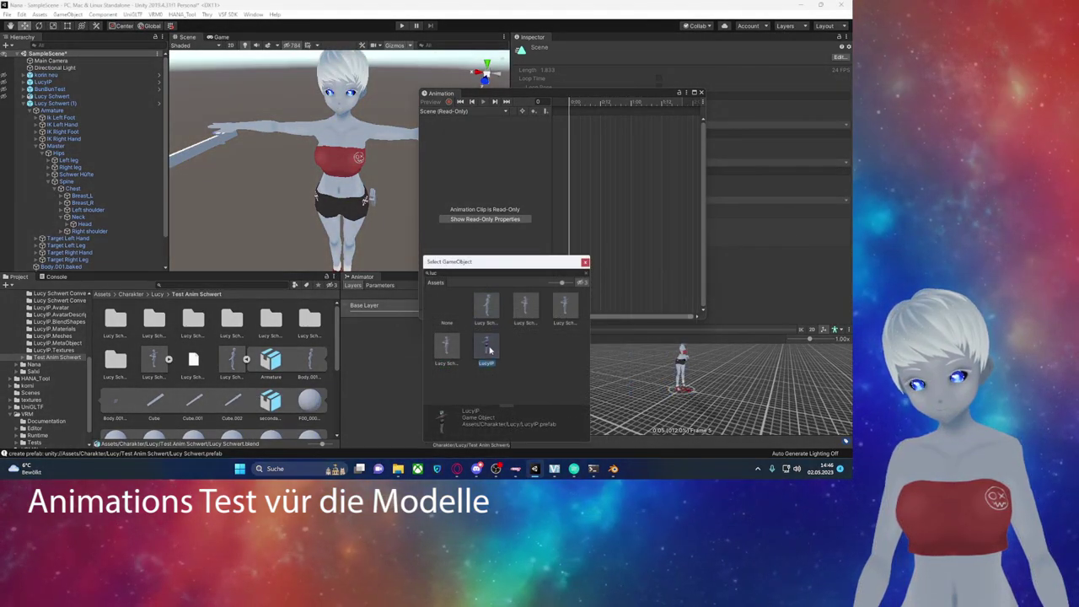
{"action": "left_click", "coordinate": [585, 263]}
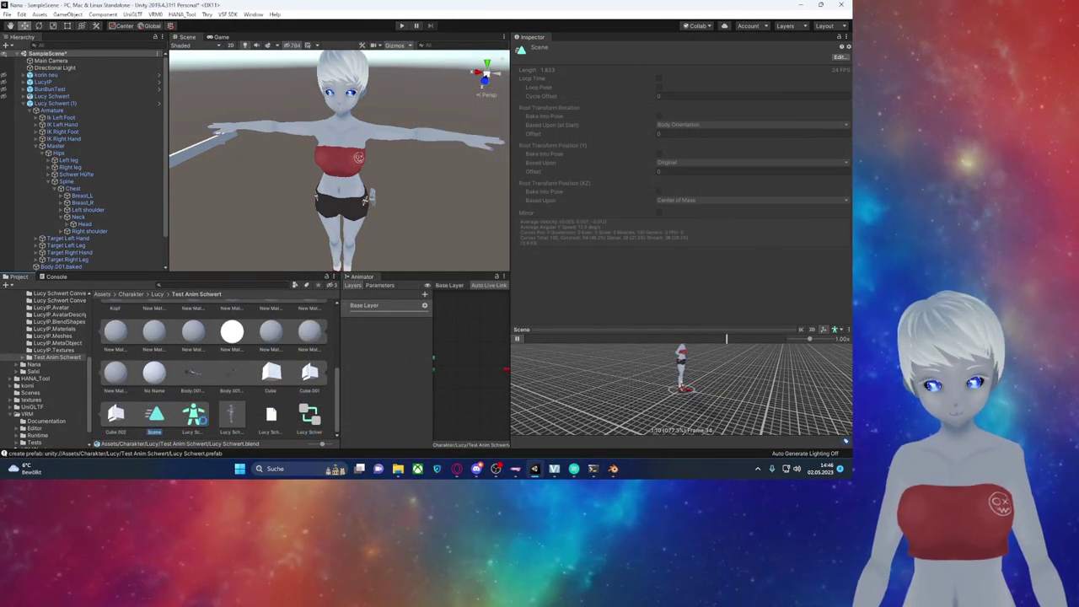
Step: Duplicate the Scene clip into an editable copy and drop it into the Base Layer graph
{"action": "key", "text": "ctrl+d"}
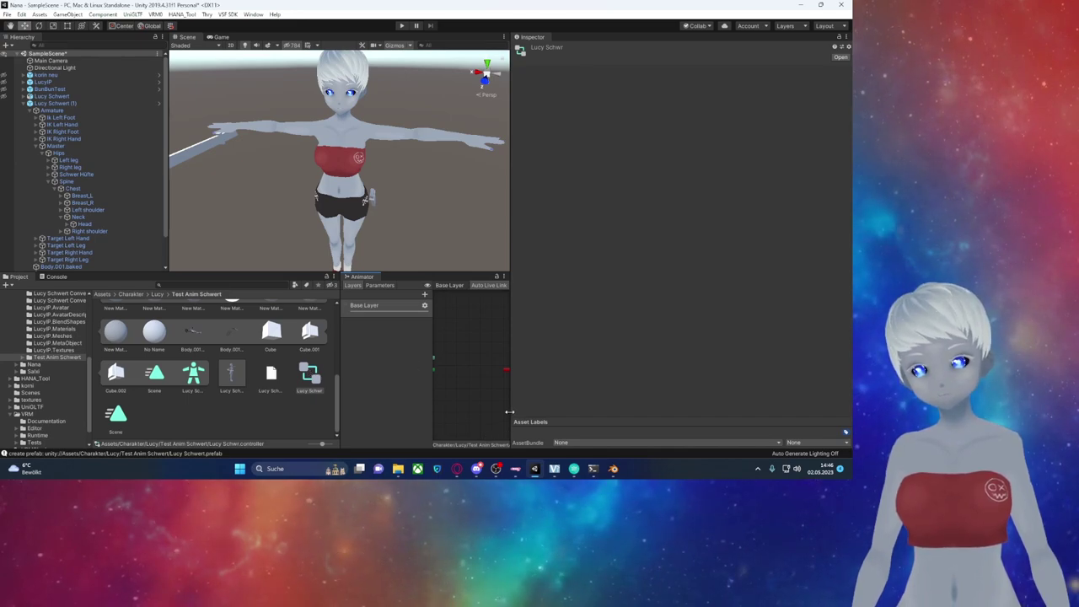
{"action": "left_click_drag", "start_coordinate": [510, 411], "coordinate": [636, 411]}
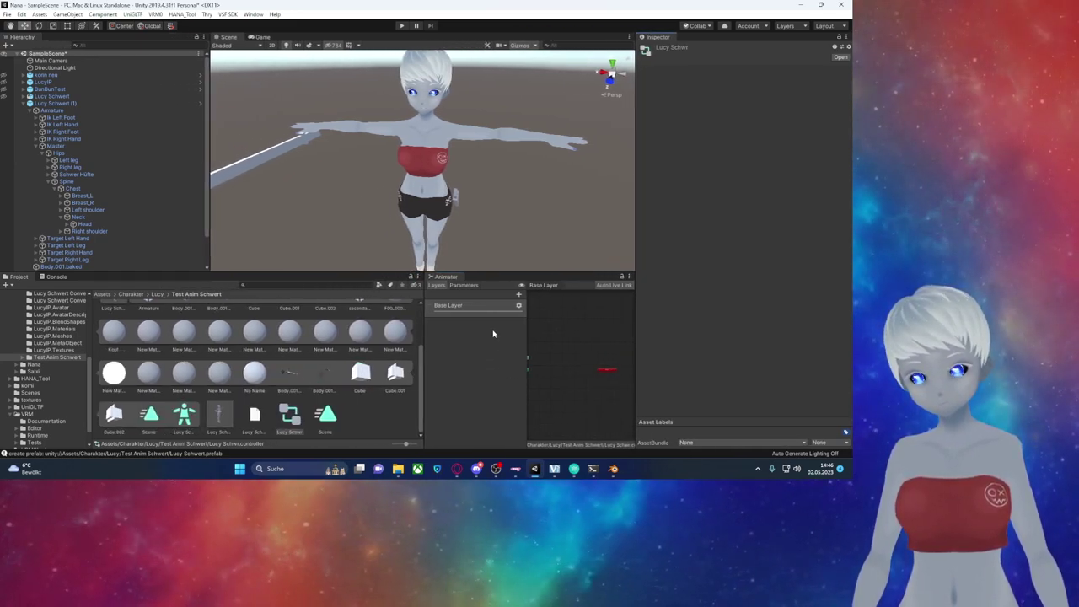
{"action": "left_click", "coordinate": [321, 419]}
{"action": "left_click_drag", "start_coordinate": [558, 353], "coordinate": [561, 360]}
Step: Tidy the state graph view and check which state the Entry node uses as default
{"action": "right_click", "coordinate": [597, 384]}
{"action": "left_click", "coordinate": [594, 382]}
{"action": "right_click", "coordinate": [598, 385]}
{"action": "left_click", "coordinate": [572, 384]}
{"action": "scroll", "coordinate": [572, 383], "scroll_direction": "down", "scroll_amount": 2}
{"action": "scroll", "coordinate": [586, 388], "scroll_direction": "down", "scroll_amount": 1}
{"action": "middle_click_drag", "start_coordinate": [547, 381], "coordinate": [560, 378]}
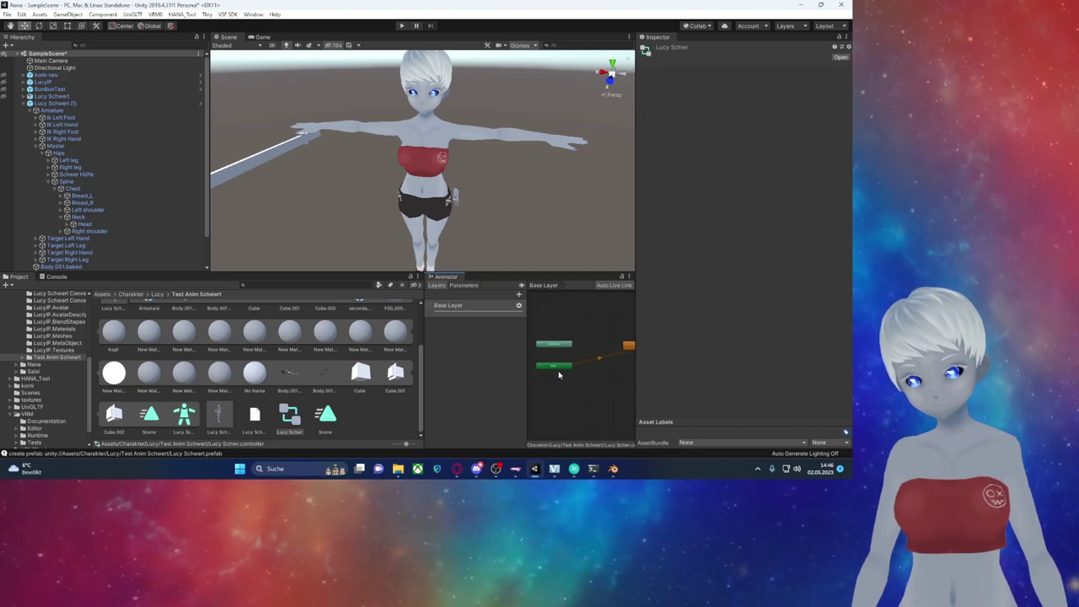
{"action": "scroll", "coordinate": [558, 375], "scroll_direction": "up", "scroll_amount": 1}
{"action": "left_click", "coordinate": [510, 401]}
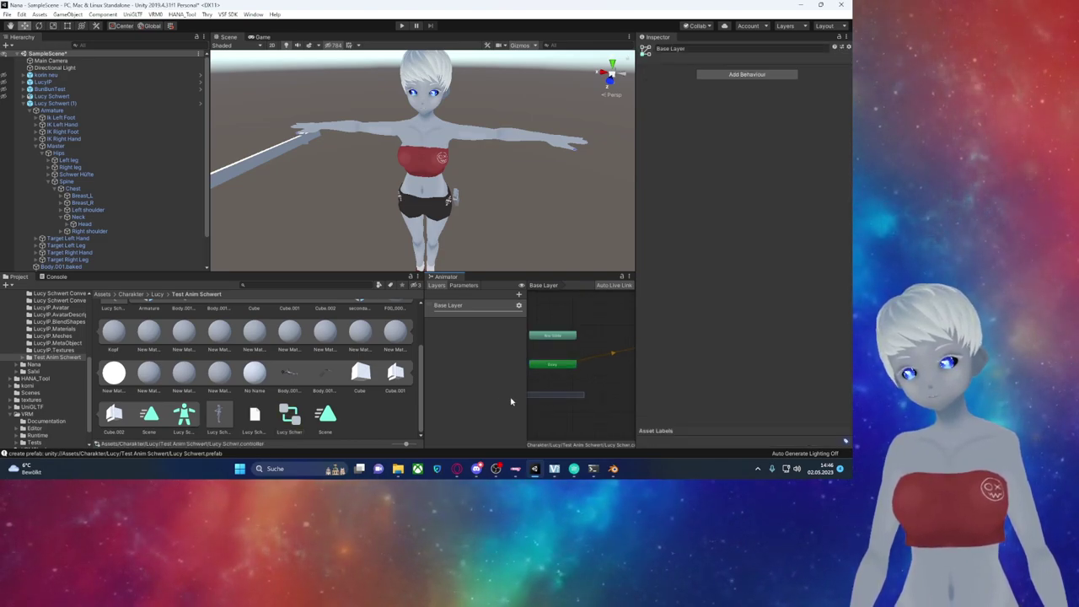
{"action": "left_click", "coordinate": [570, 365]}
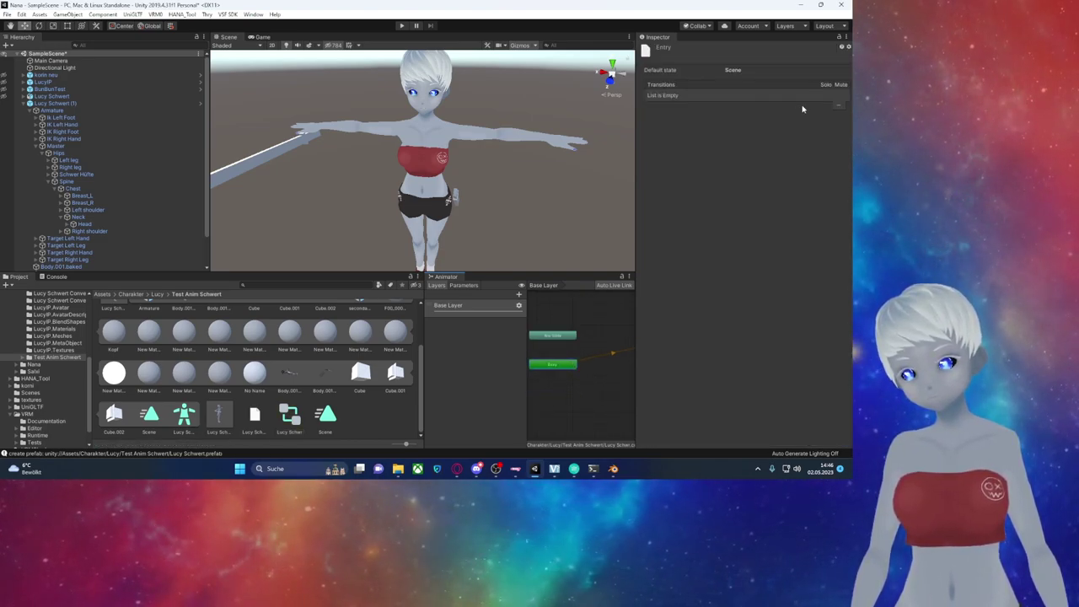
Step: Review the controller's Base Layer settings, then select the Lucy Schwert (1) avatar
{"action": "left_click", "coordinate": [290, 415]}
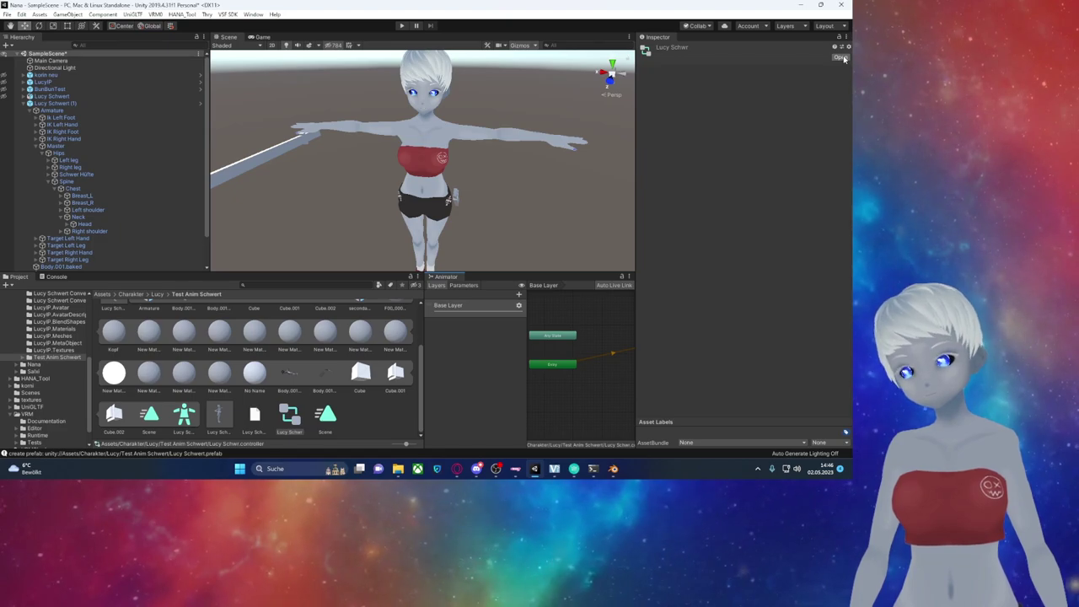
{"action": "left_click", "coordinate": [577, 350]}
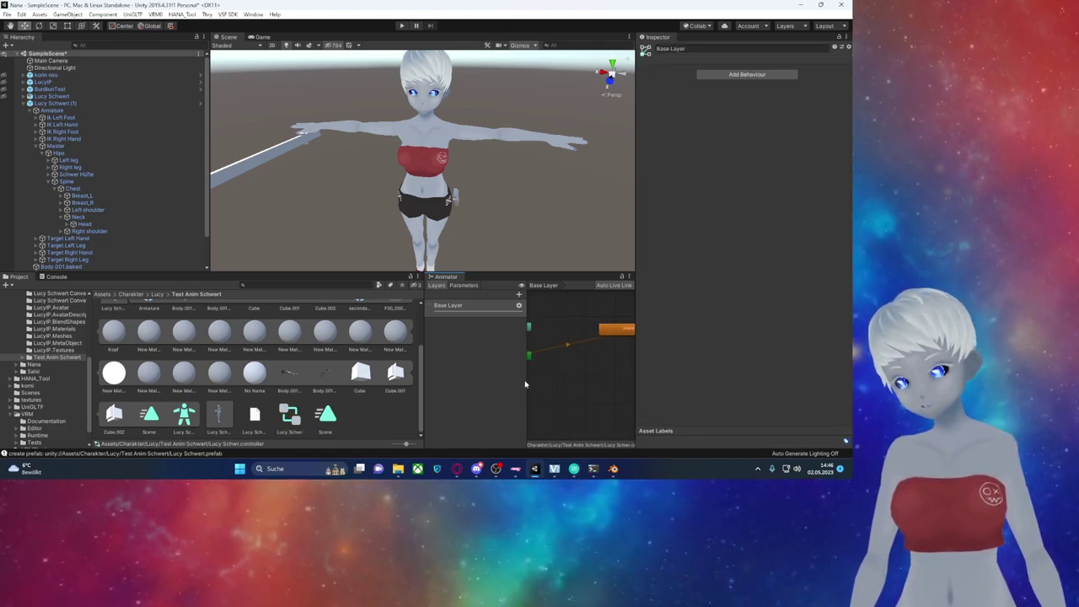
{"action": "middle_click_drag", "start_coordinate": [524, 385], "coordinate": [551, 381]}
{"action": "left_click", "coordinate": [430, 308]}
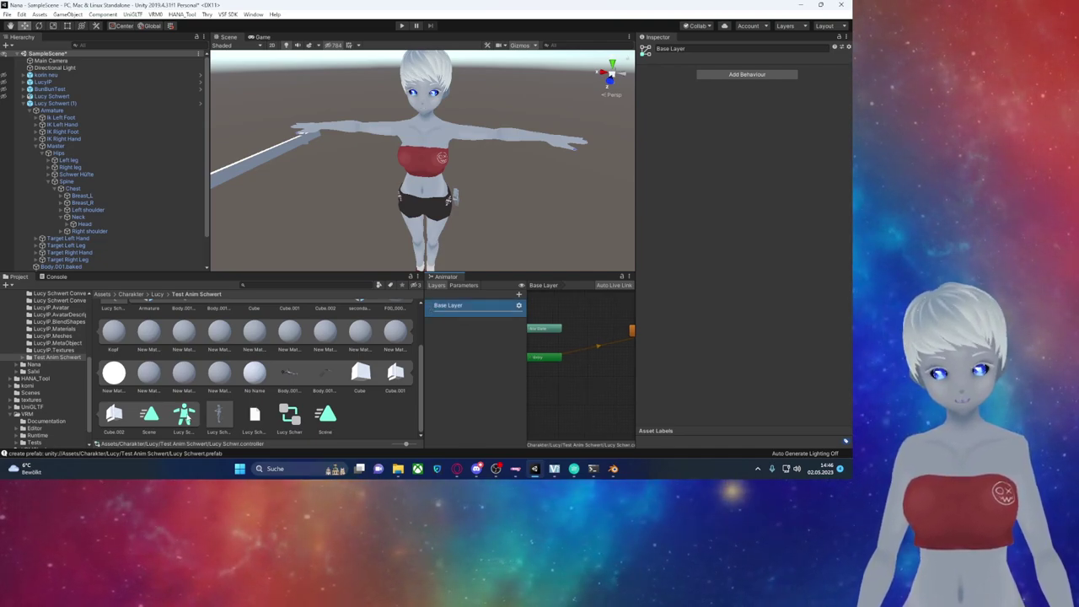
{"action": "left_click", "coordinate": [397, 194]}
{"action": "scroll", "coordinate": [750, 223], "scroll_direction": "down", "scroll_amount": 5}
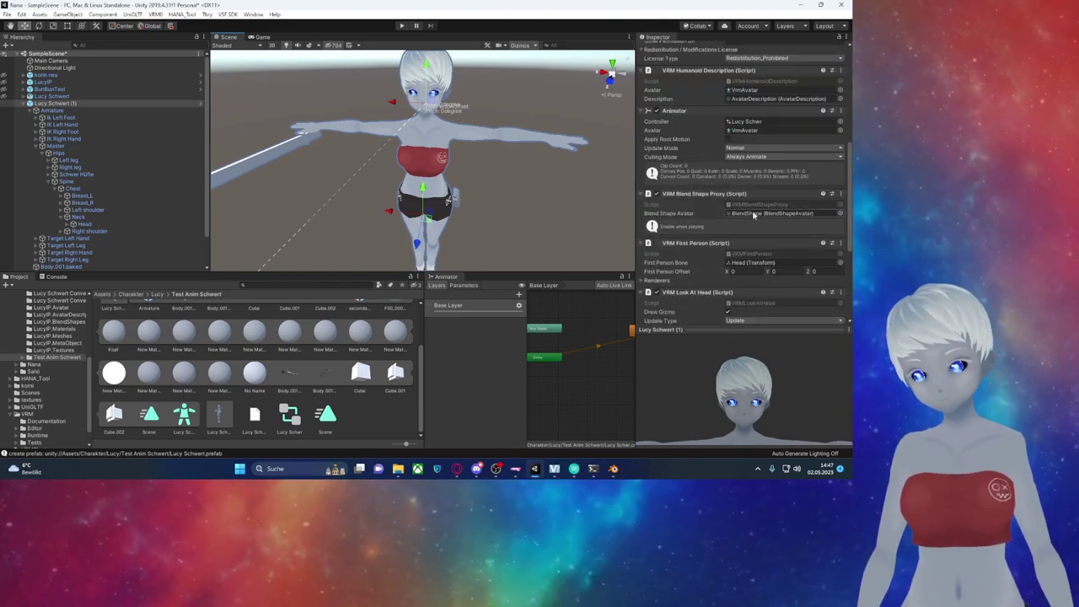
Step: Try adding an Animator component via an 'animat' search and dismiss the duplicate-component warning
{"action": "scroll", "coordinate": [754, 215], "scroll_direction": "down", "scroll_amount": 3}
{"action": "scroll", "coordinate": [752, 219], "scroll_direction": "down", "scroll_amount": 2}
{"action": "scroll", "coordinate": [751, 236], "scroll_direction": "up", "scroll_amount": 2}
{"action": "scroll", "coordinate": [749, 253], "scroll_direction": "down", "scroll_amount": 2}
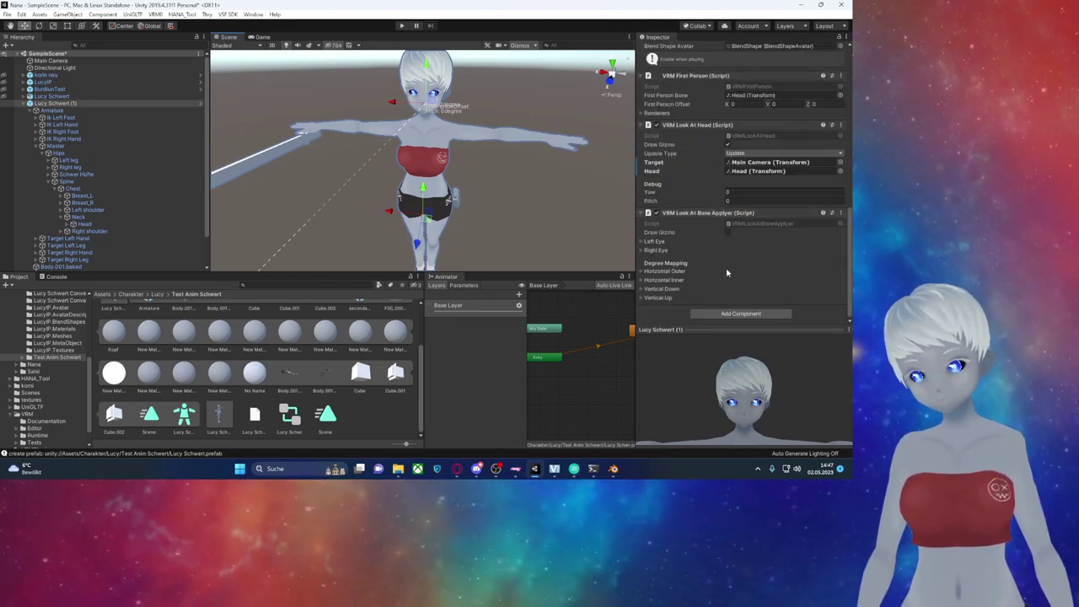
{"action": "left_click", "coordinate": [738, 313]}
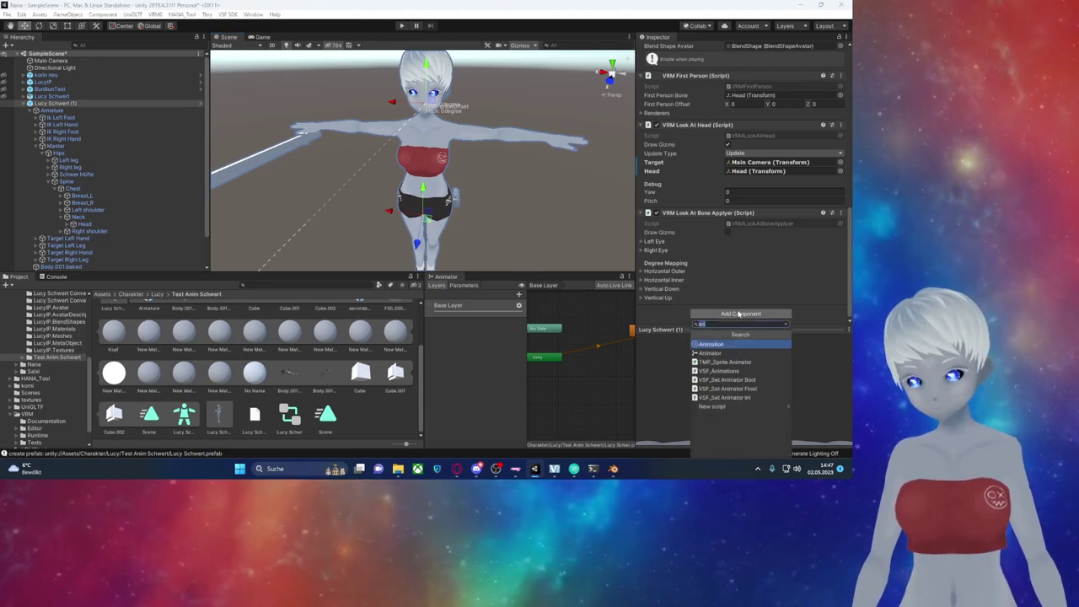
{"action": "type", "text": "animat"}
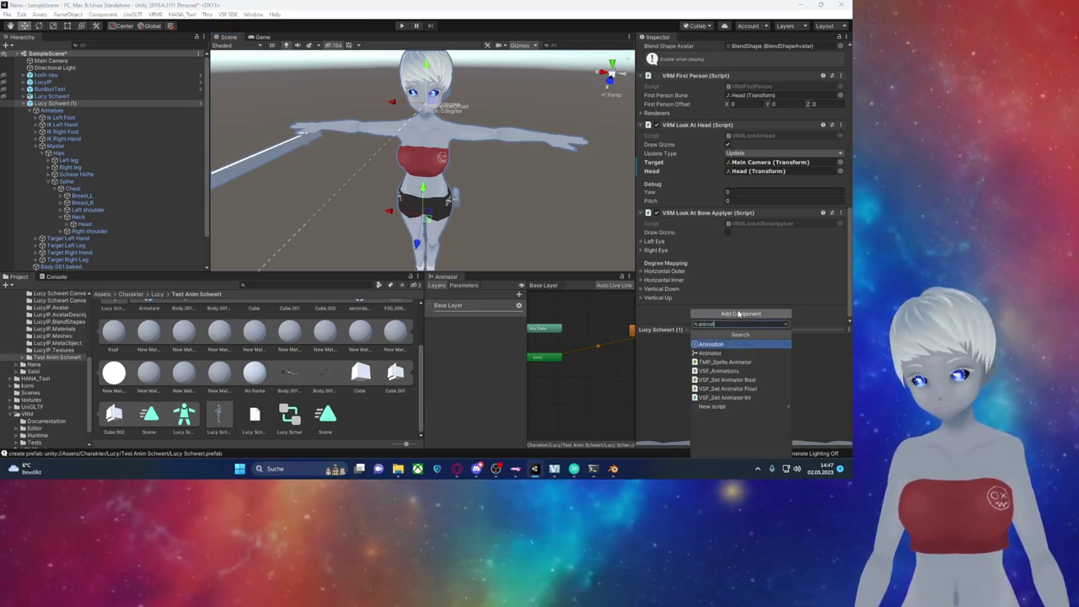
{"action": "left_click", "coordinate": [735, 353]}
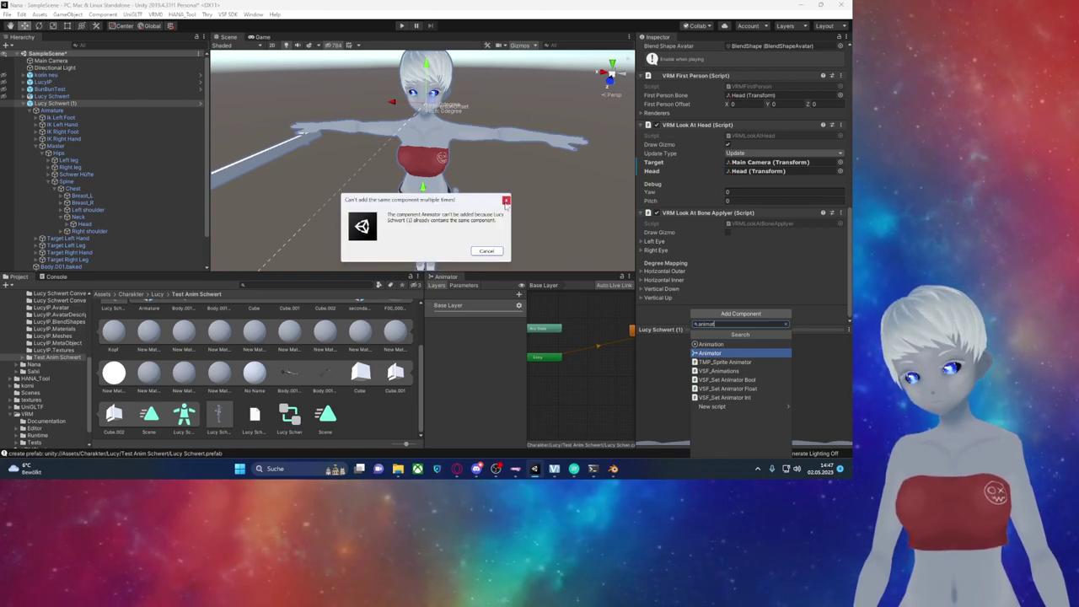
{"action": "left_click", "coordinate": [506, 200]}
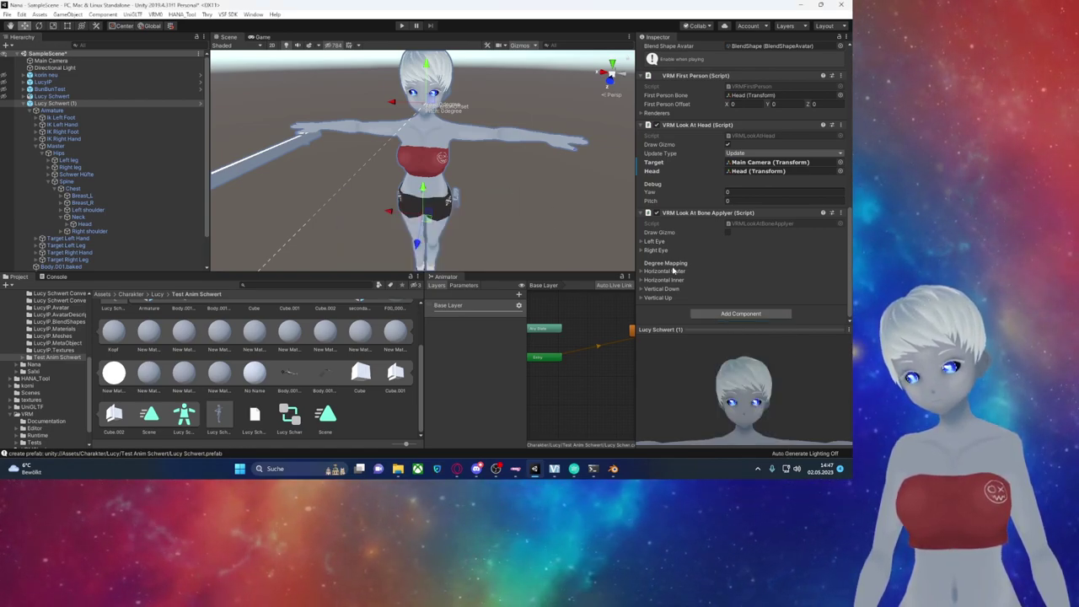
Step: Add an Animation component to Lucy Schwert (1), then remove it again
{"action": "left_click", "coordinate": [720, 314]}
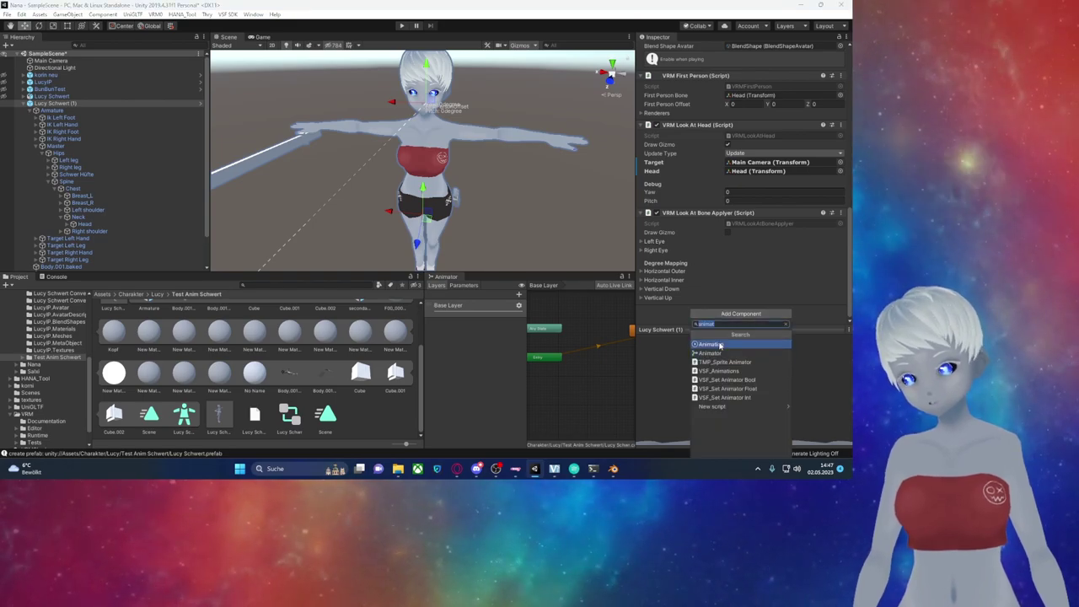
{"action": "left_click", "coordinate": [729, 347]}
{"action": "scroll", "coordinate": [731, 301], "scroll_direction": "down", "scroll_amount": 3}
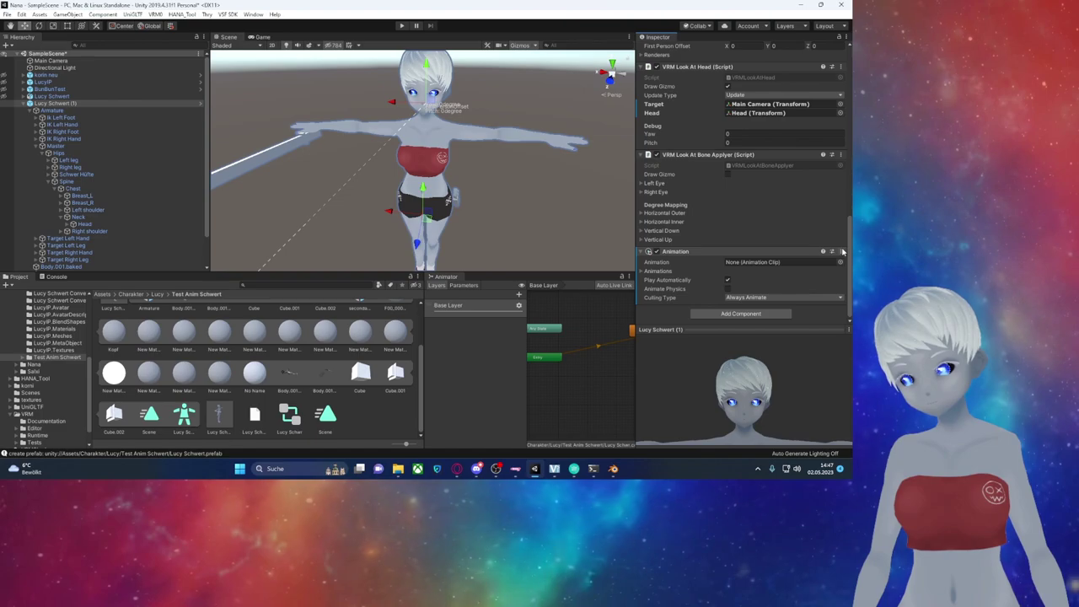
{"action": "left_click", "coordinate": [842, 251]}
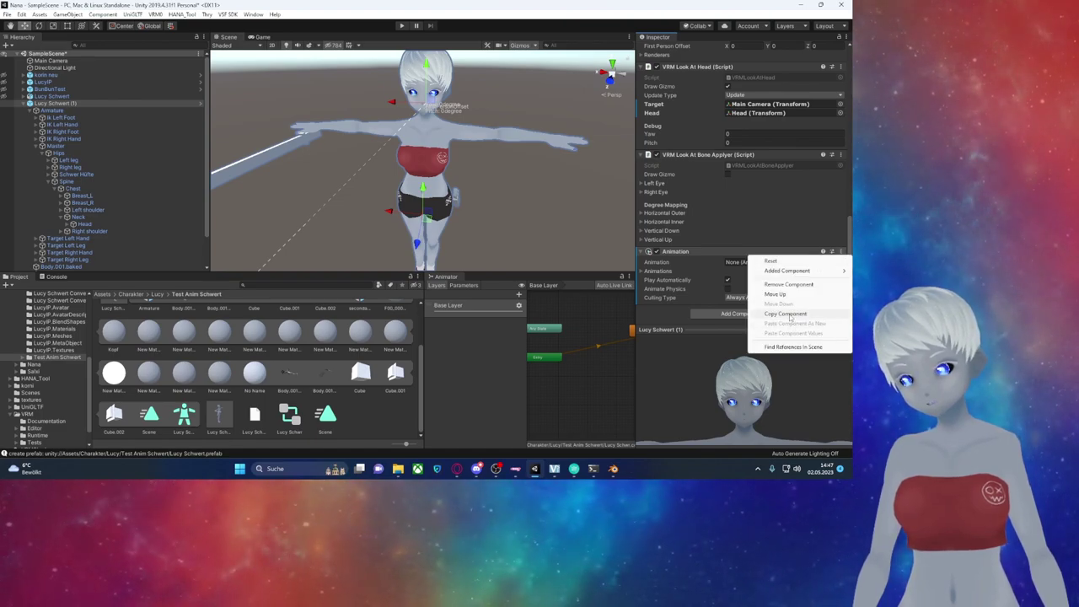
{"action": "left_click", "coordinate": [789, 284]}
Step: Add VSF_Animations with a 'schwer' blendshape entry using Scene.anim, then open Scene.anim
{"action": "left_click", "coordinate": [740, 313]}
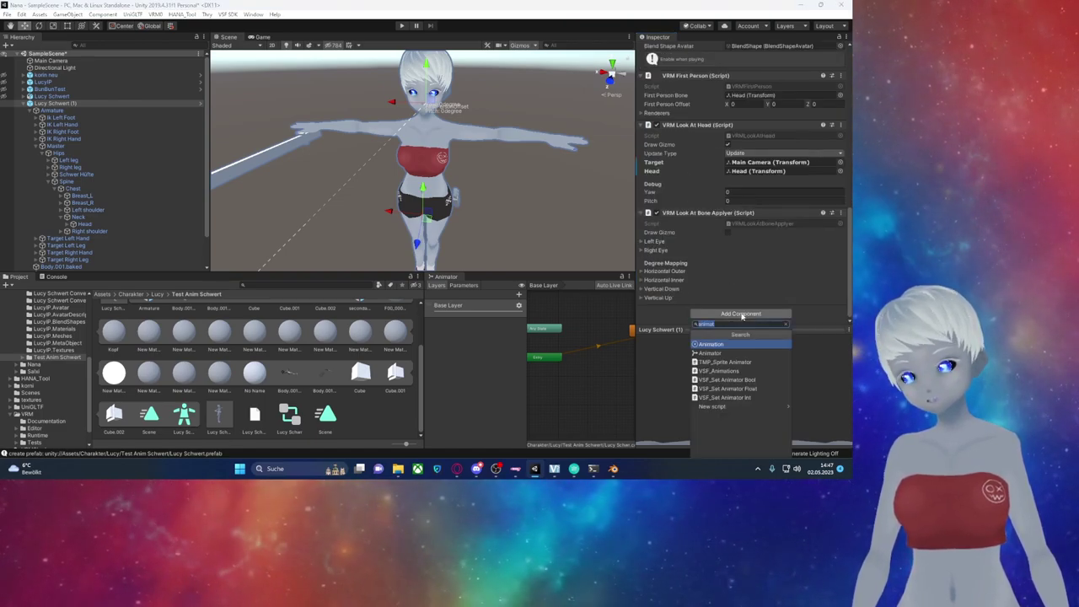
{"action": "left_click", "coordinate": [755, 373]}
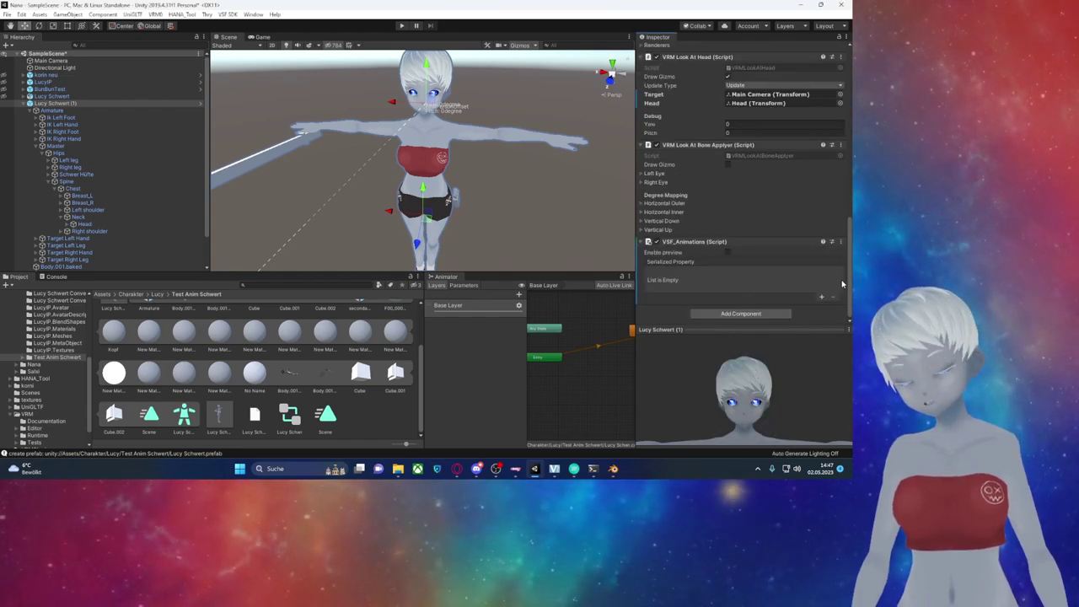
{"action": "left_click", "coordinate": [821, 297]}
{"action": "left_click", "coordinate": [786, 272]}
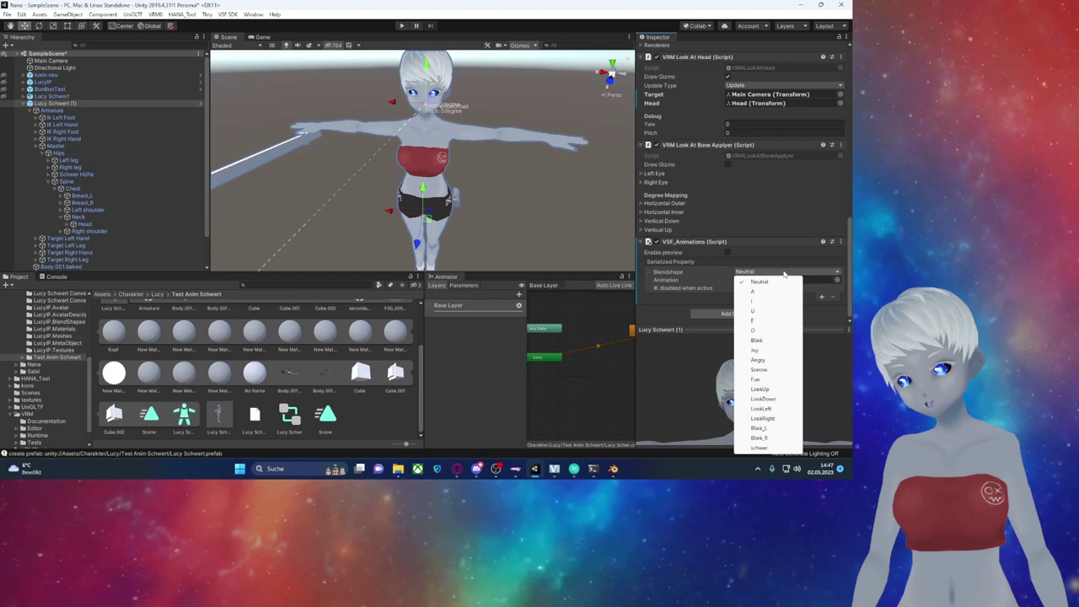
{"action": "left_click", "coordinate": [759, 448]}
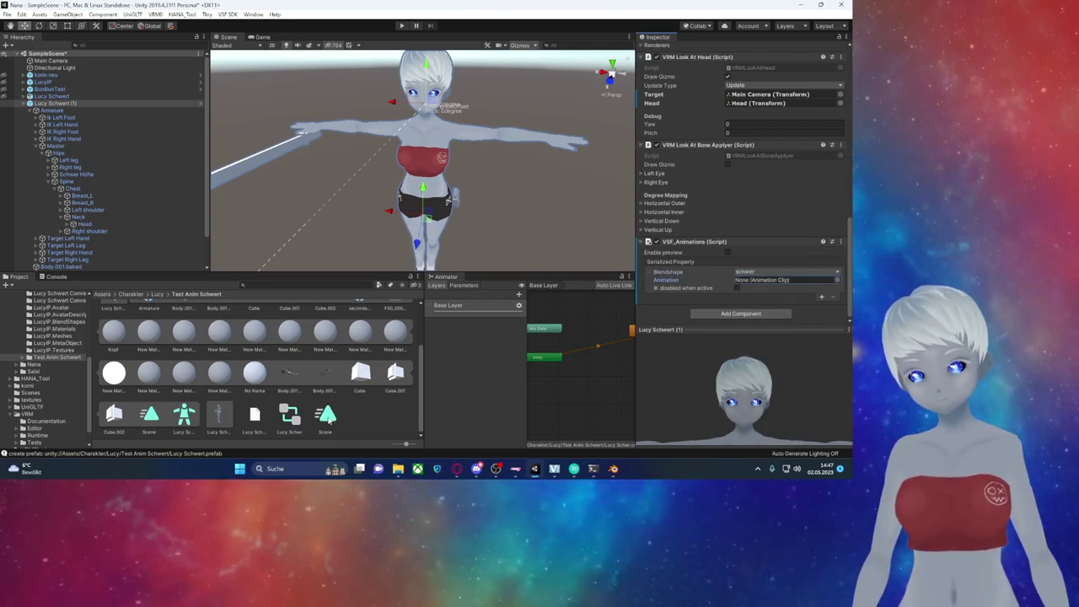
{"action": "left_click_drag", "start_coordinate": [219, 413], "coordinate": [766, 287]}
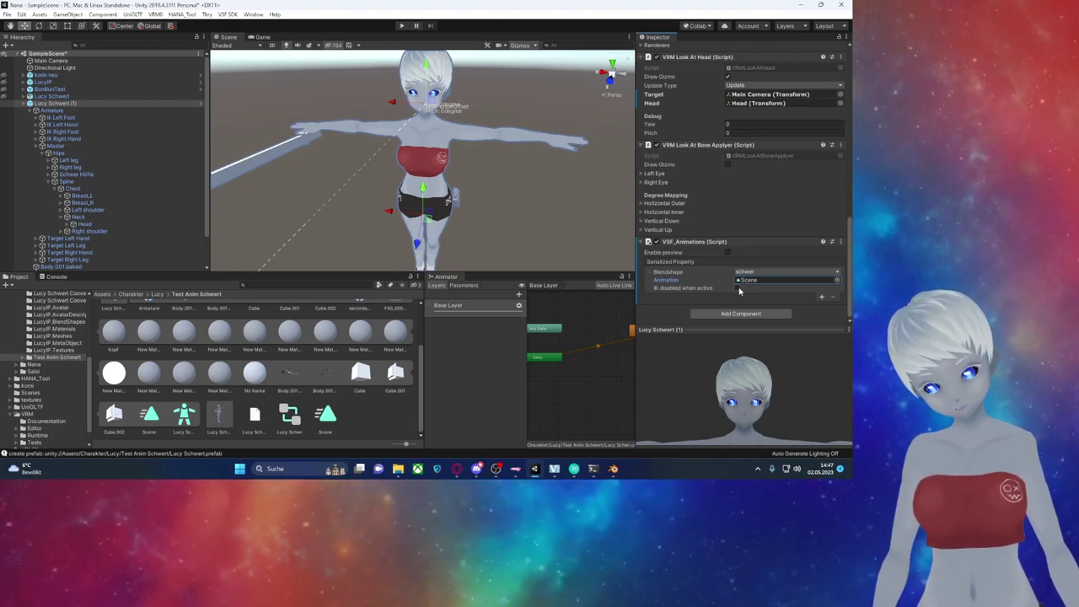
{"action": "double_click", "coordinate": [326, 415]}
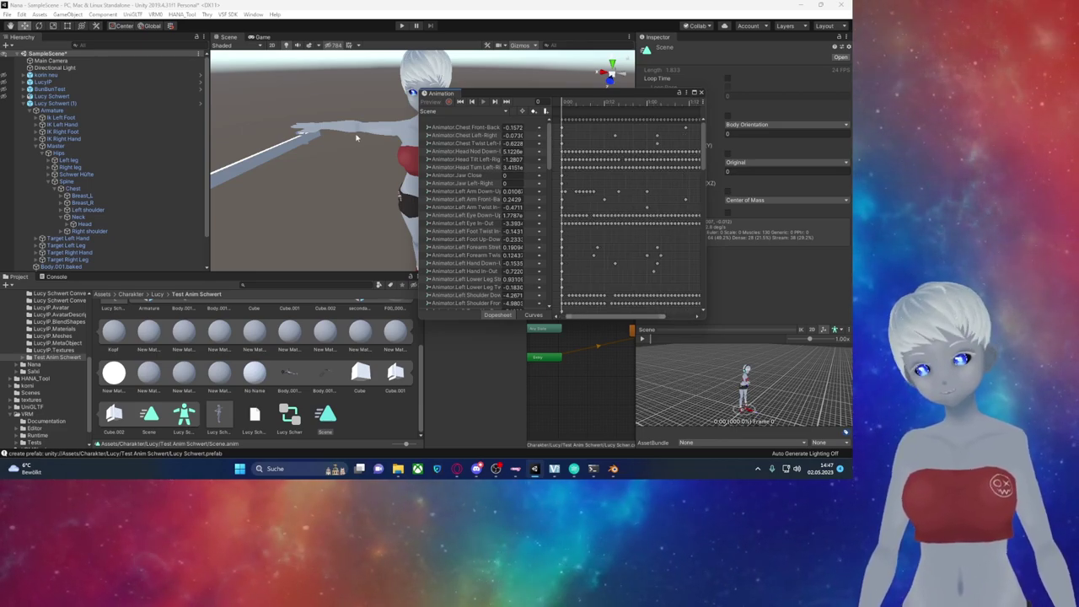
Step: Select Lucy Schwert (1) in the Animation window, enable recording and toggle the object's active state
{"action": "left_click", "coordinate": [298, 145]}
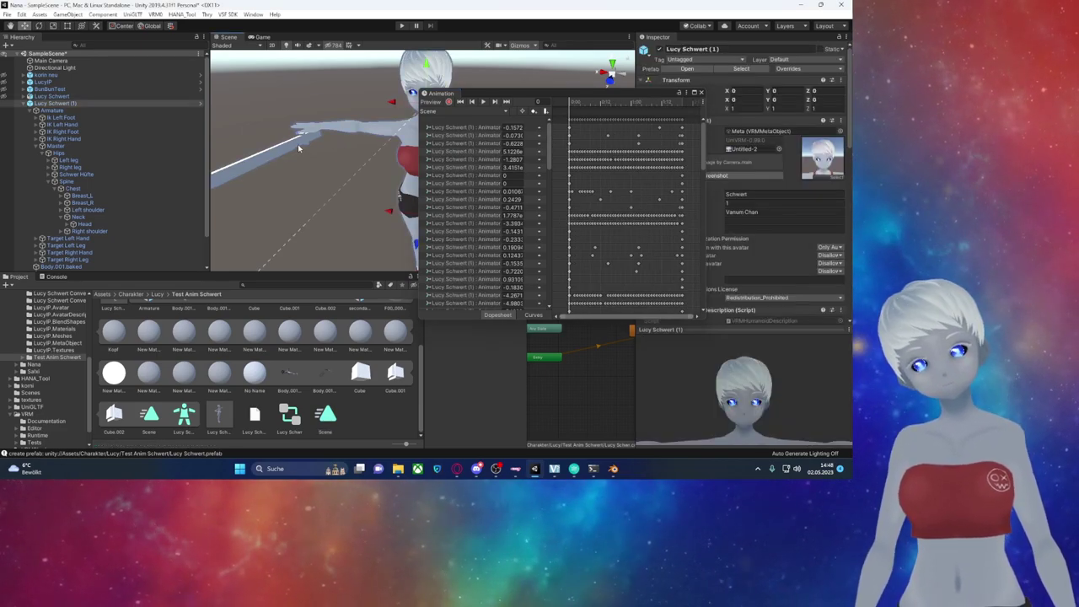
{"action": "left_click", "coordinate": [449, 101]}
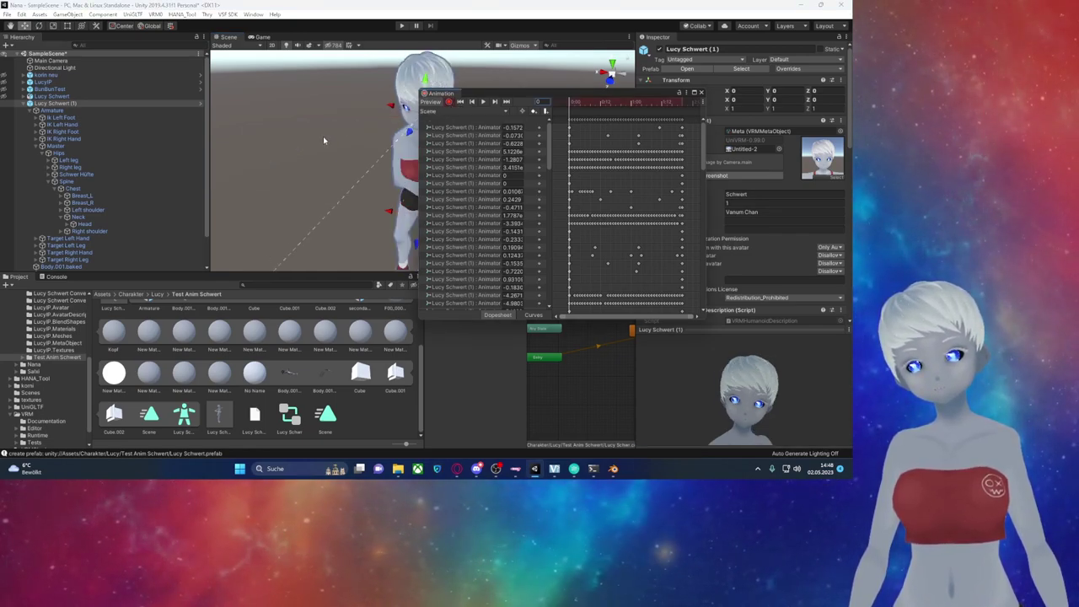
{"action": "left_click_drag", "start_coordinate": [508, 88], "coordinate": [631, 99]}
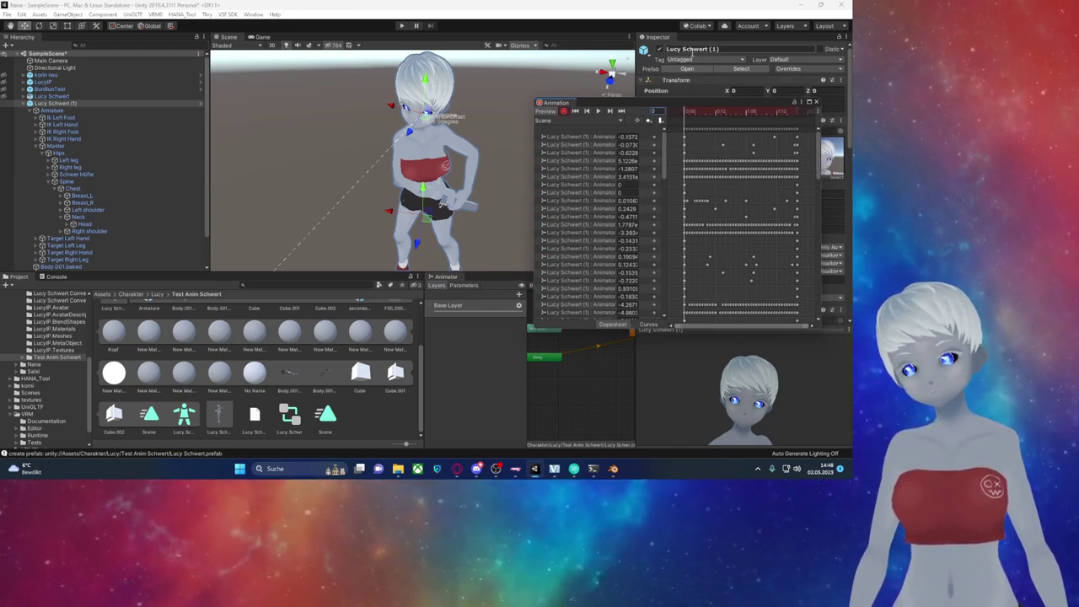
{"action": "left_click", "coordinate": [661, 50]}
{"action": "left_click", "coordinate": [660, 50]}
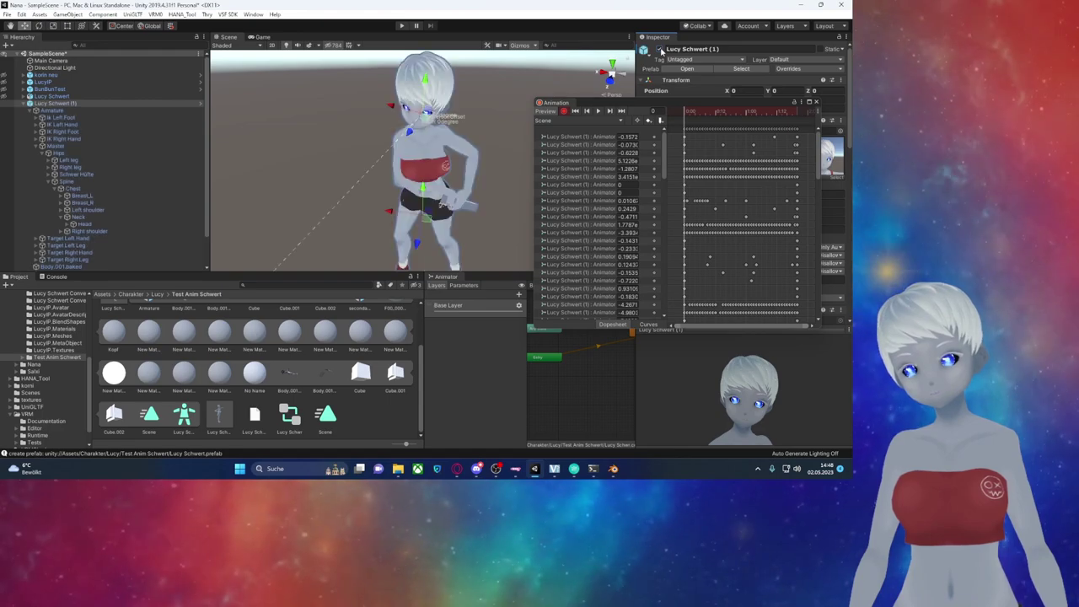
Step: Frame the Cube.001 sword, toggle its visibility and scrub to about frame 10
{"action": "left_click", "coordinate": [442, 205]}
{"action": "left_click", "coordinate": [442, 205]}
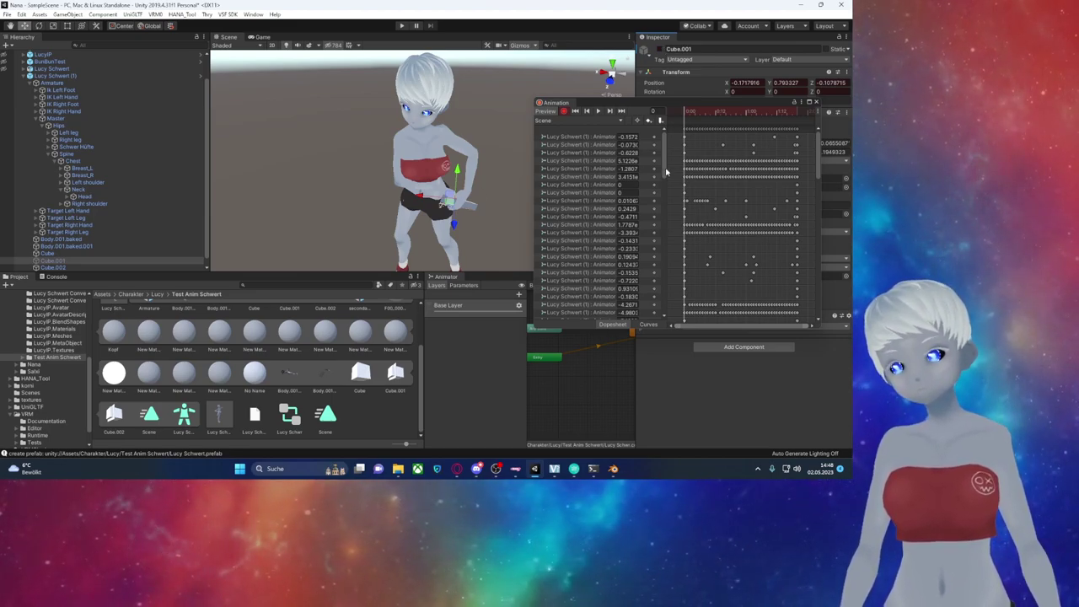
{"action": "key", "text": "f"}
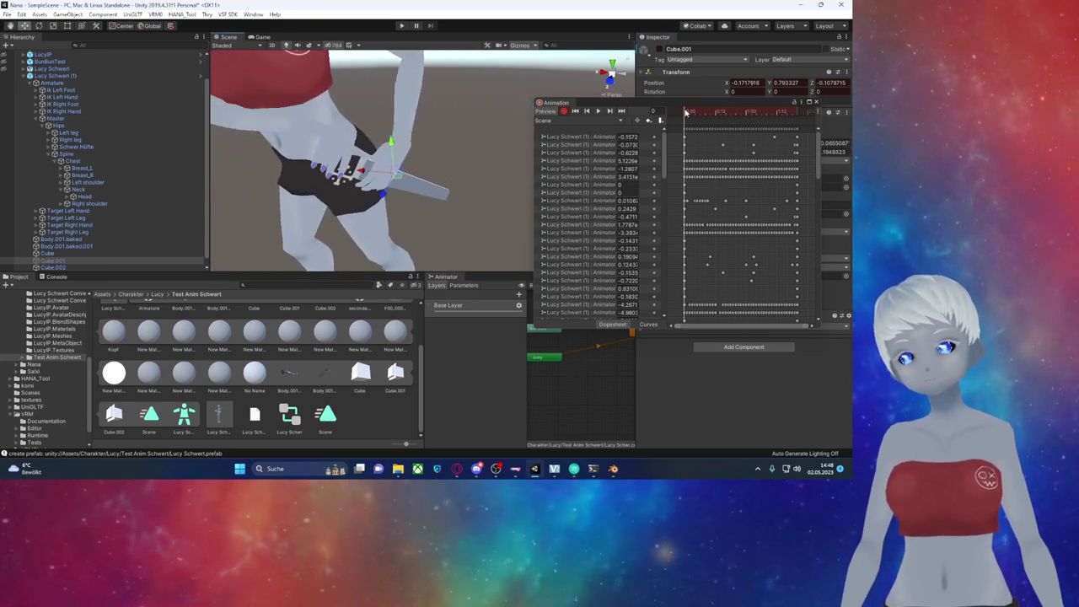
{"action": "left_click_drag", "start_coordinate": [427, 133], "coordinate": [321, 140], "text": "alt"}
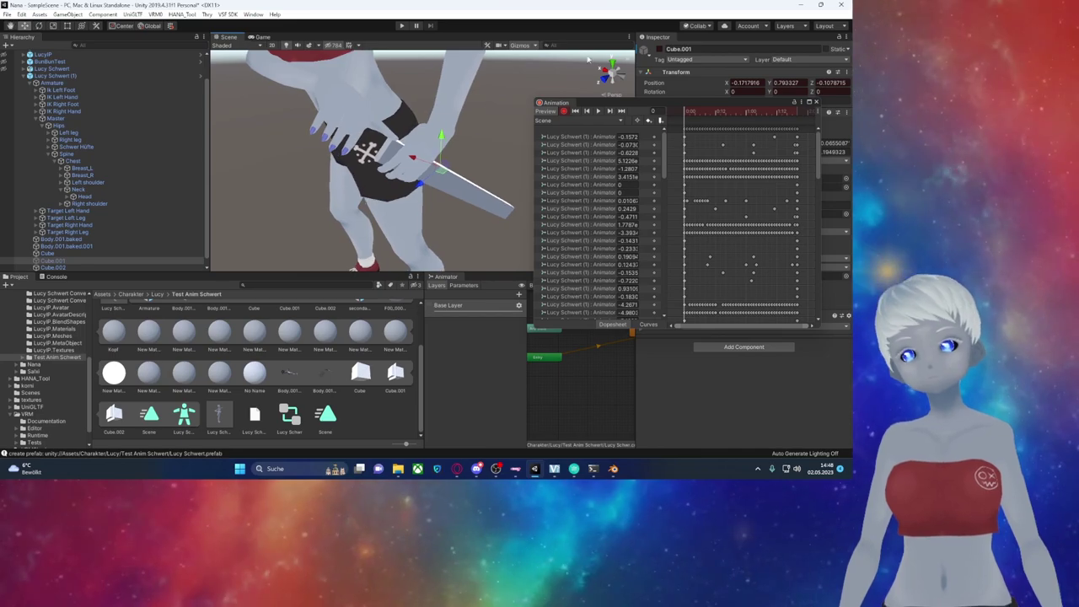
{"action": "left_click", "coordinate": [659, 49]}
{"action": "left_click", "coordinate": [659, 50]}
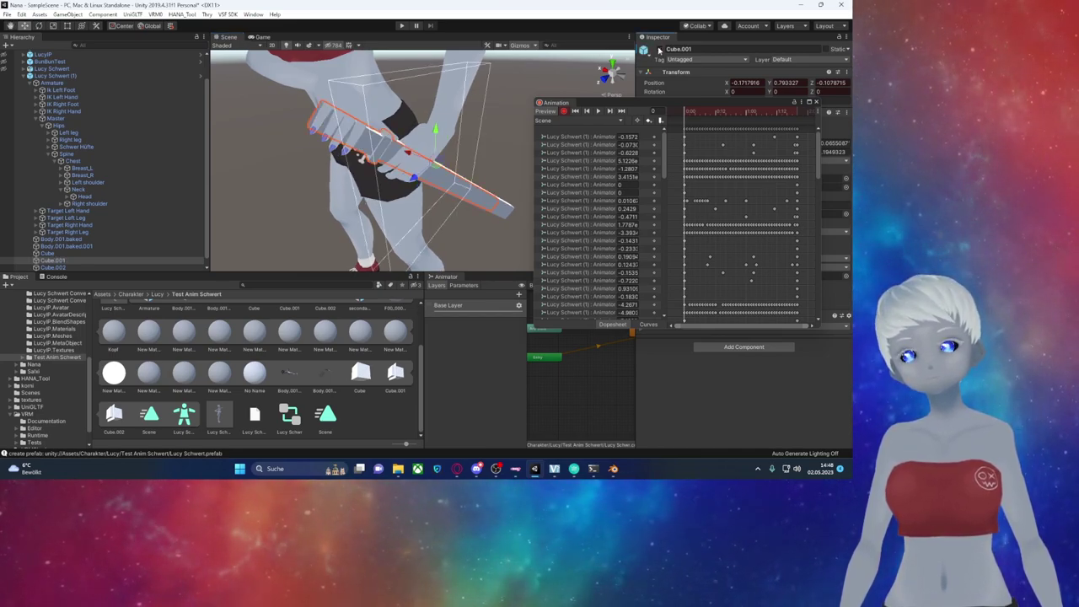
{"action": "mouse_move", "coordinate": [685, 112]}
{"action": "left_mouse_down"}
{"action": "mouse_move", "coordinate": [716, 112]}
{"action": "mouse_move", "coordinate": [686, 112]}
{"action": "left_mouse_up"}
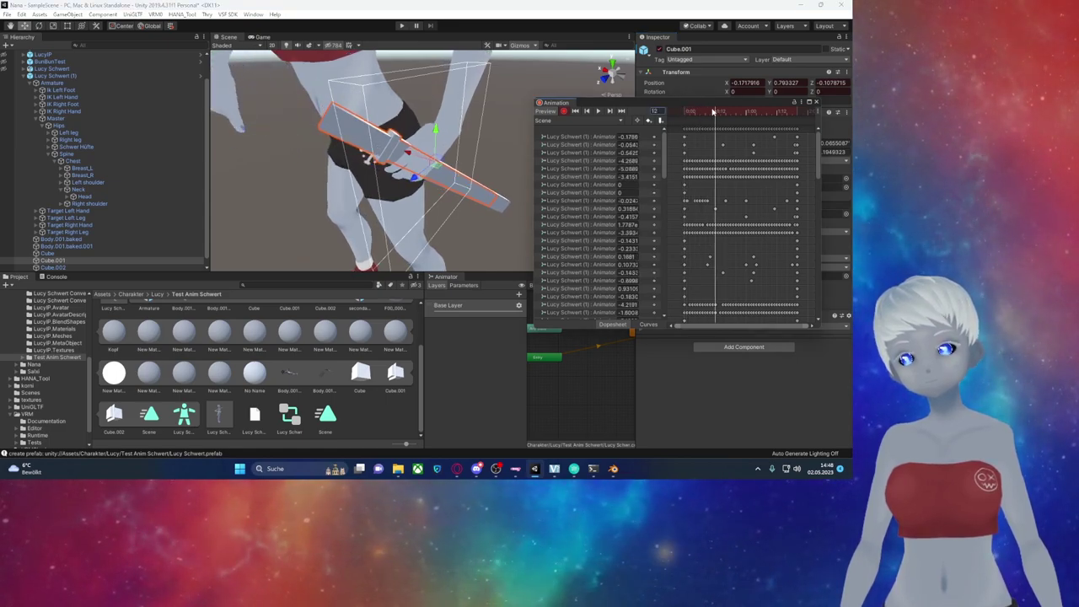
{"action": "scroll", "coordinate": [390, 94], "scroll_direction": "down", "scroll_amount": 3}
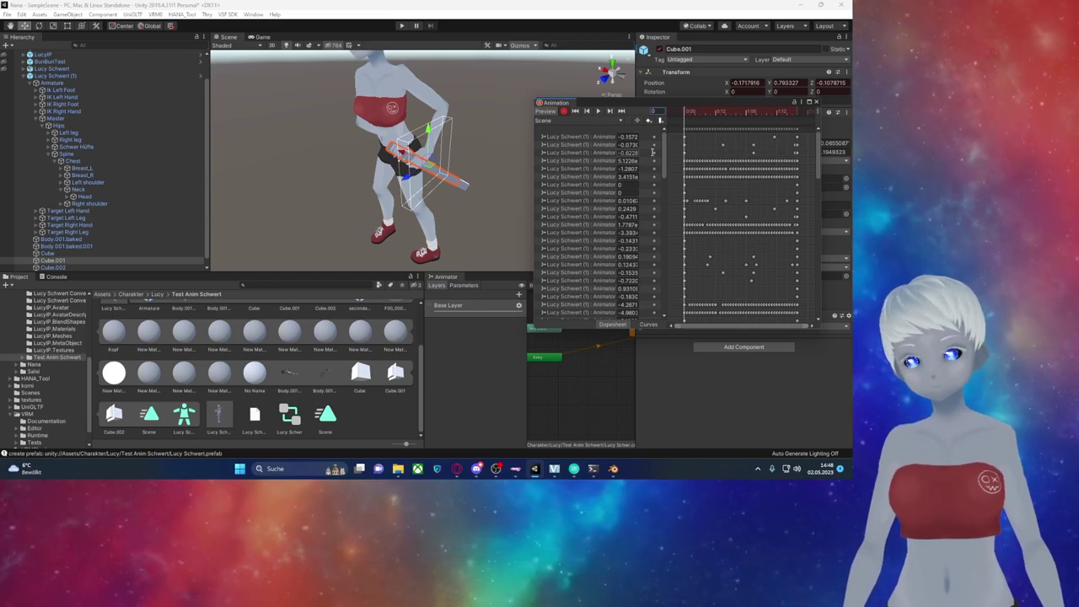
{"action": "left_click_drag", "start_coordinate": [270, 118], "coordinate": [446, 150], "text": "alt"}
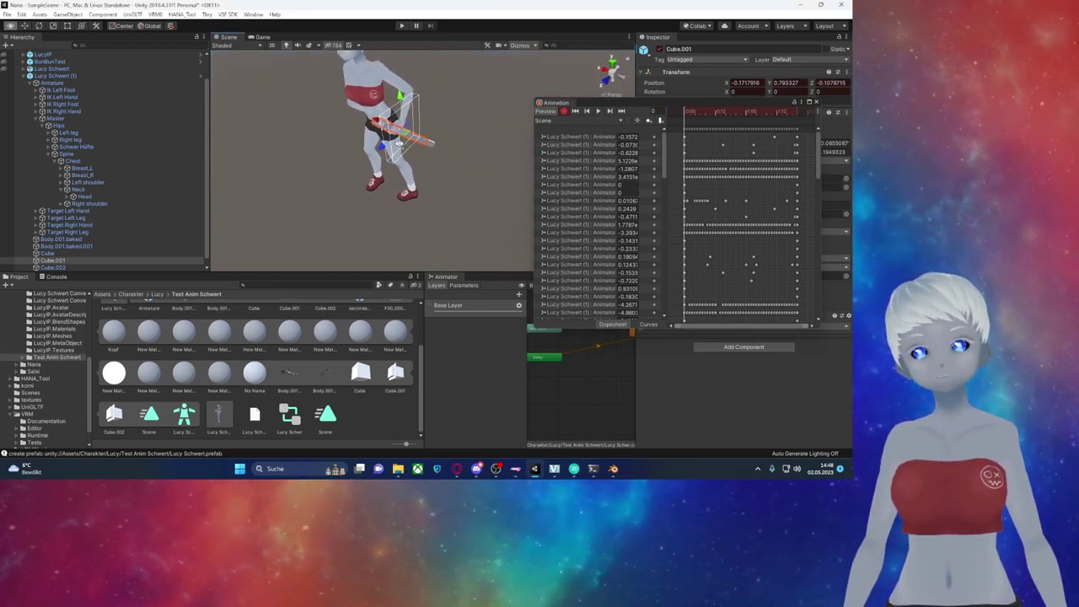
{"action": "scroll", "coordinate": [438, 141], "scroll_direction": "up", "scroll_amount": 3}
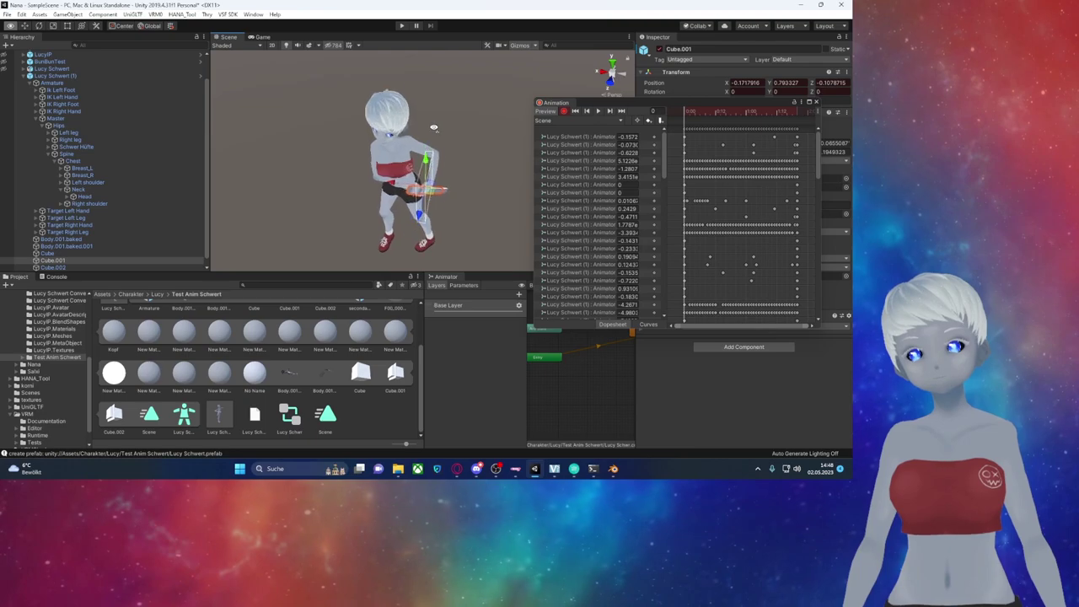
{"action": "scroll", "coordinate": [431, 135], "scroll_direction": "up", "scroll_amount": 3}
Step: Scrub between frames 26, 3 and 2, reselecting the character and the Cube.001 sword
{"action": "left_click_drag", "start_coordinate": [691, 112], "coordinate": [743, 117]}
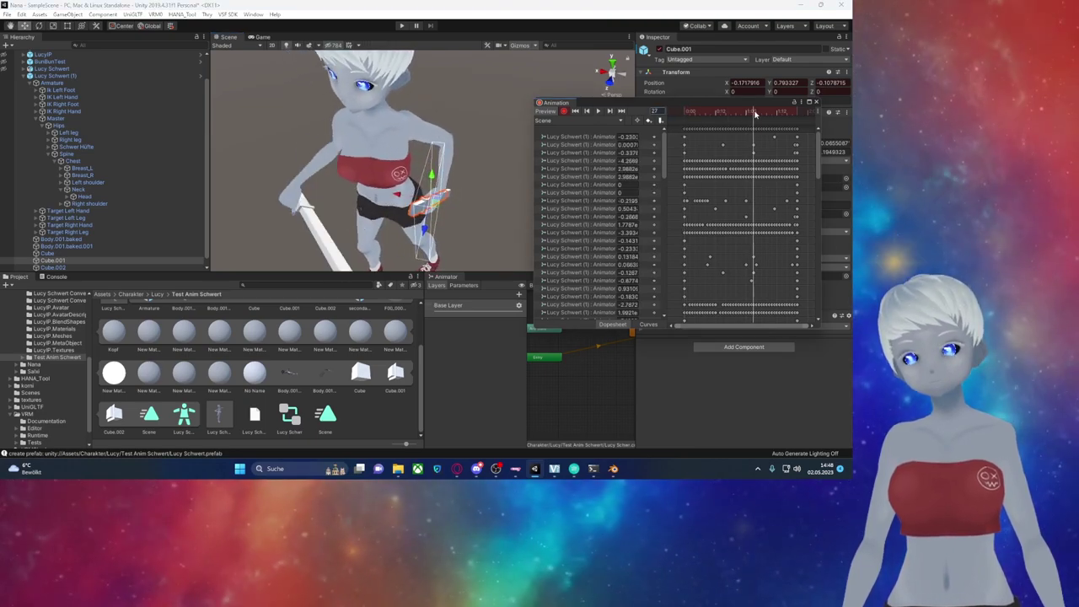
{"action": "left_click_drag", "start_coordinate": [742, 117], "coordinate": [693, 126]}
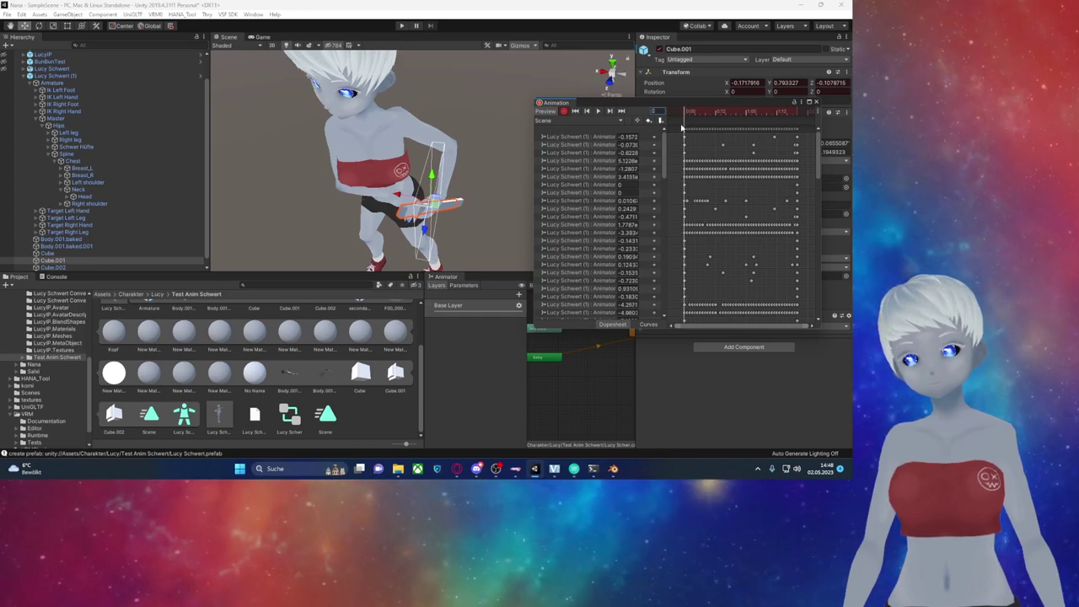
{"action": "left_click_drag", "start_coordinate": [682, 127], "coordinate": [709, 127]}
{"action": "left_click", "coordinate": [390, 221]}
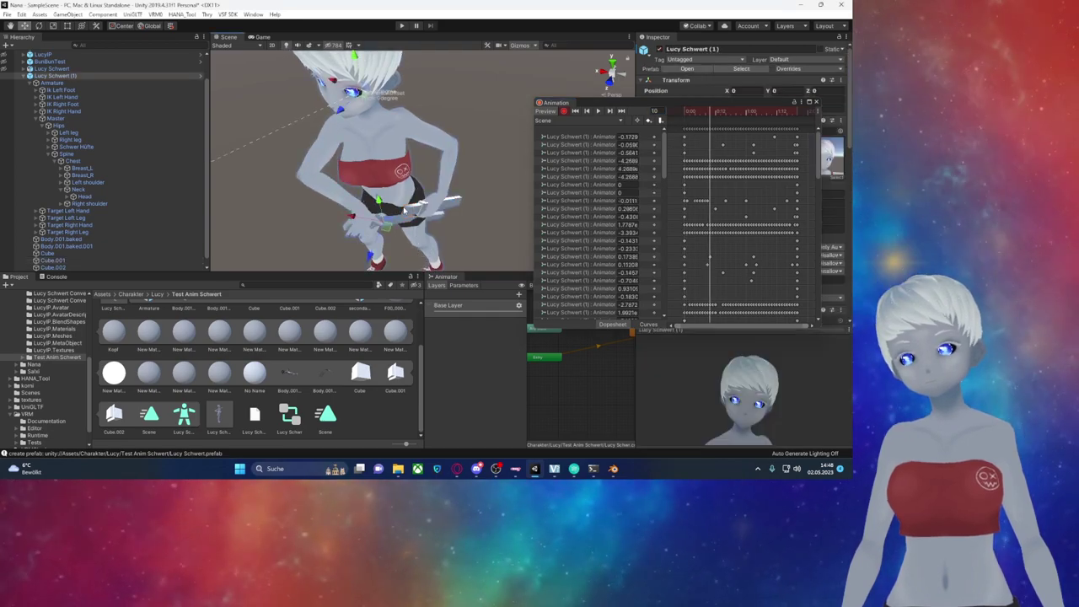
{"action": "left_click", "coordinate": [400, 221]}
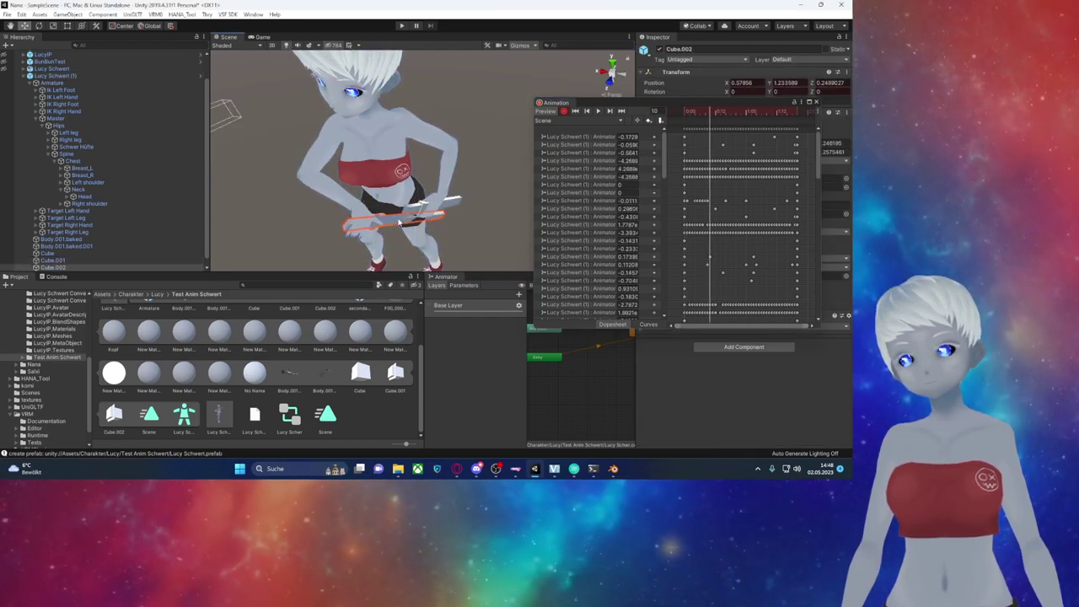
{"action": "left_click", "coordinate": [412, 208]}
{"action": "left_click", "coordinate": [413, 209]}
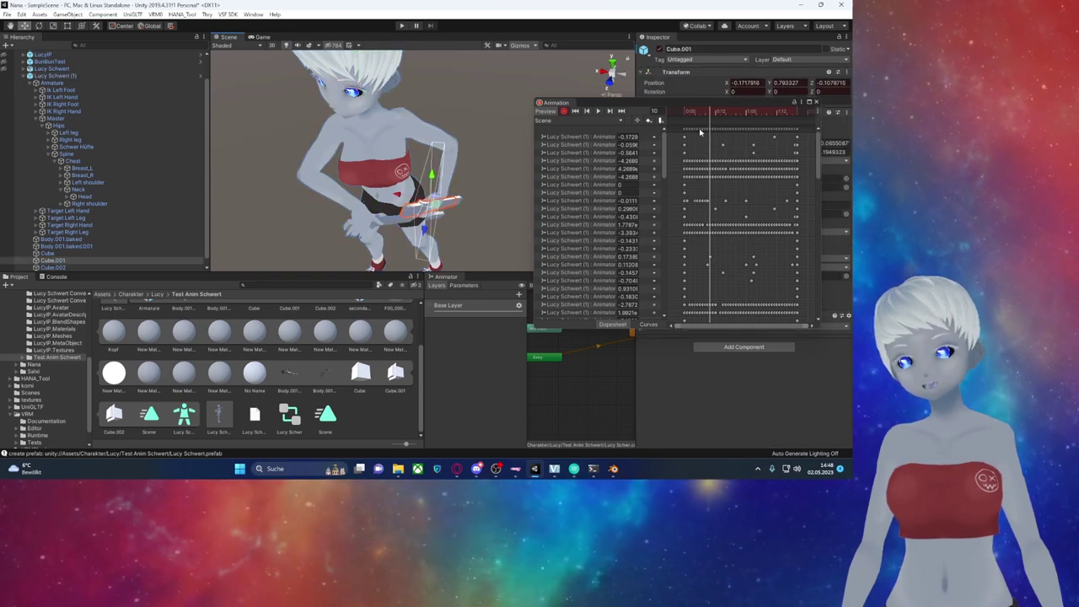
Step: Step frames 0 and 1, hide Cube.001, scrub to frame 10, then rewind to 0
{"action": "left_click_drag", "start_coordinate": [708, 118], "coordinate": [676, 112]}
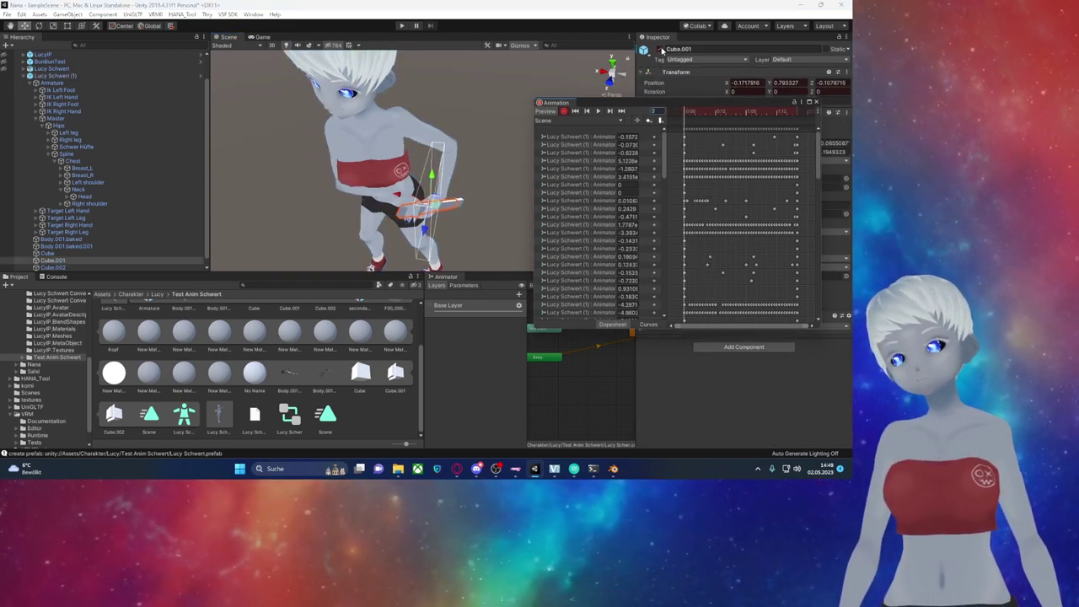
{"action": "left_click", "coordinate": [690, 113]}
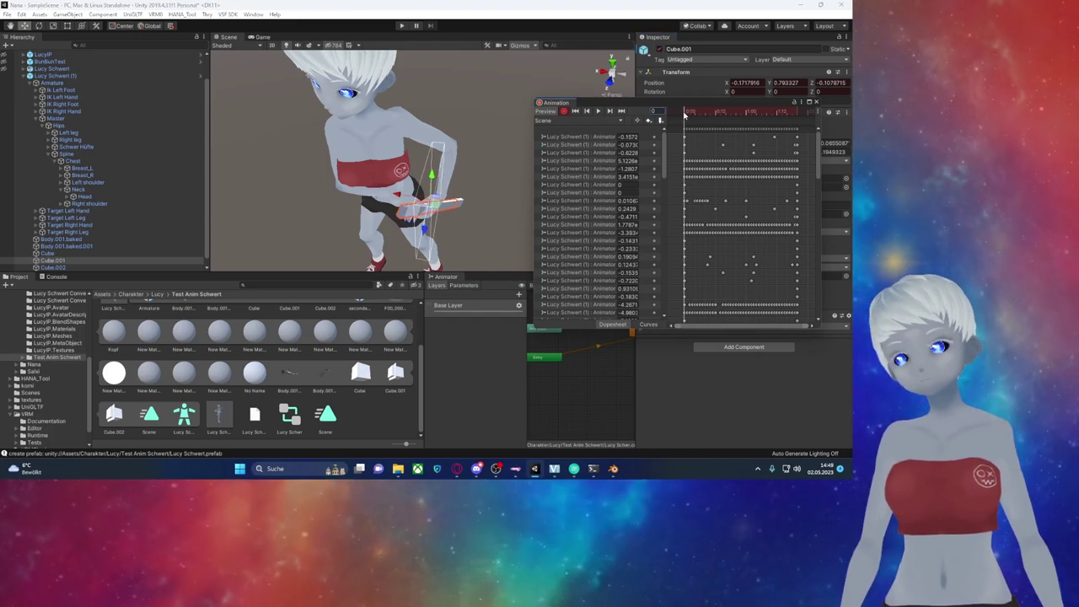
{"action": "left_click", "coordinate": [660, 50]}
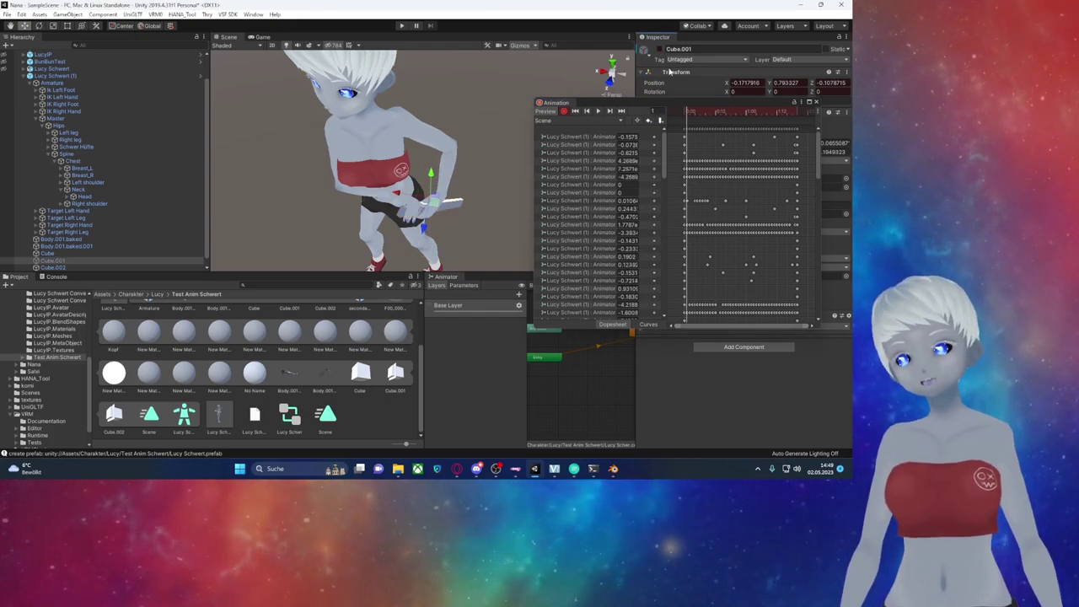
{"action": "mouse_move", "coordinate": [690, 113]}
{"action": "left_mouse_down"}
{"action": "mouse_move", "coordinate": [751, 118]}
{"action": "mouse_move", "coordinate": [646, 114]}
{"action": "mouse_move", "coordinate": [809, 118]}
{"action": "left_mouse_up"}
{"action": "scroll", "coordinate": [379, 165], "scroll_direction": "down", "scroll_amount": 5}
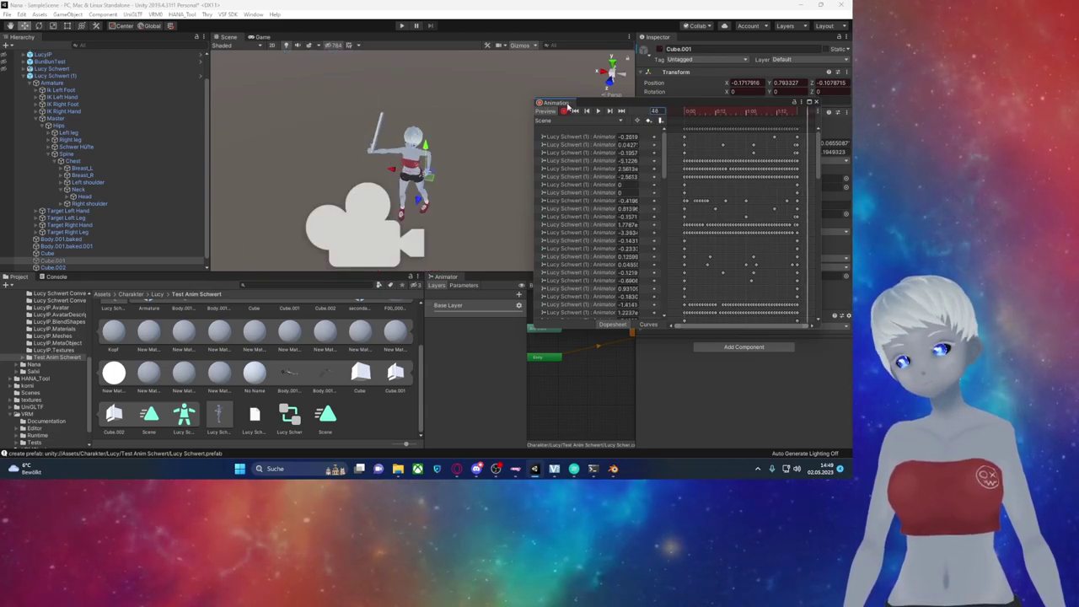
{"action": "left_click_drag", "start_coordinate": [809, 112], "coordinate": [686, 114]}
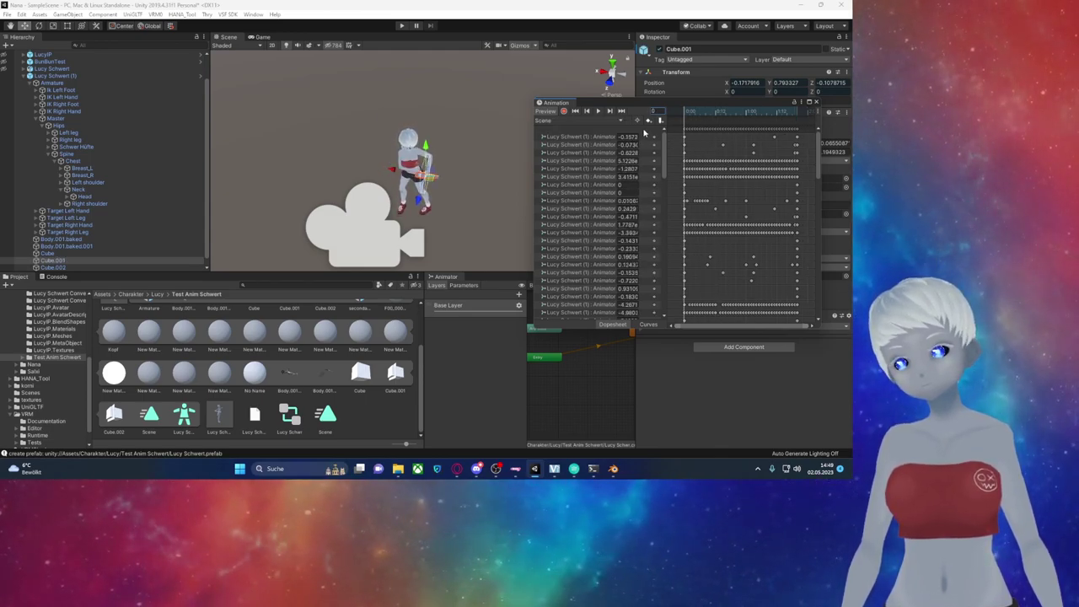
{"action": "left_click", "coordinate": [815, 103]}
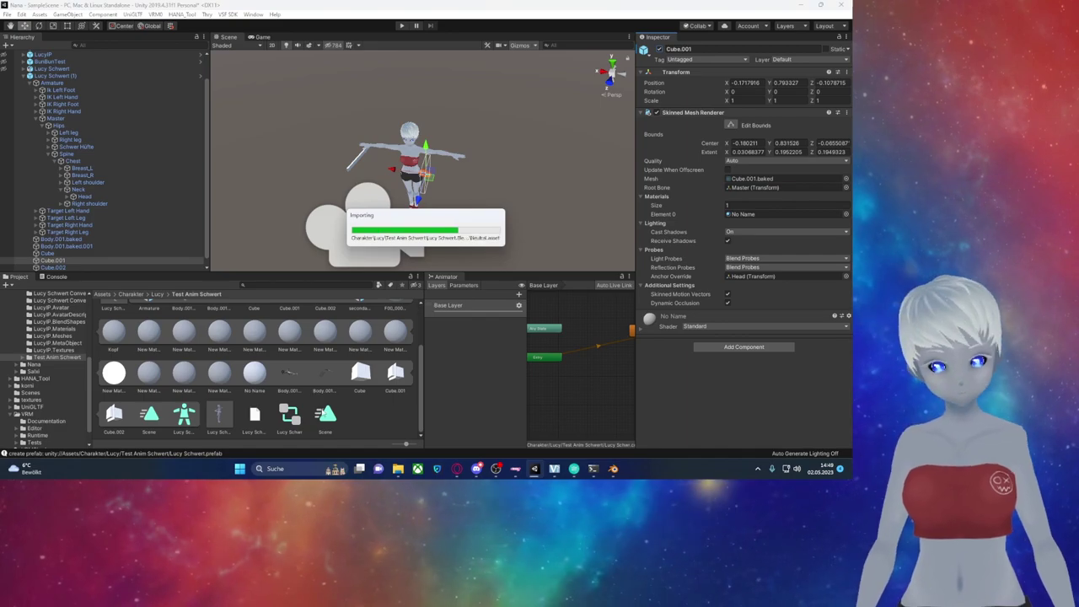
{"action": "left_click", "coordinate": [325, 415]}
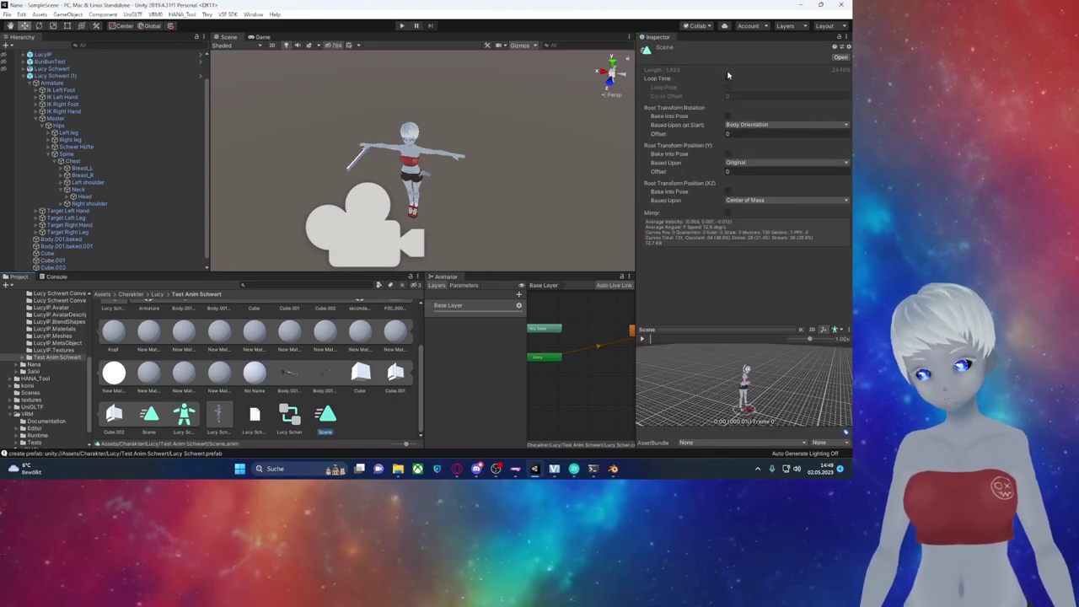
{"action": "left_click", "coordinate": [789, 125]}
{"action": "left_click", "coordinate": [789, 130]}
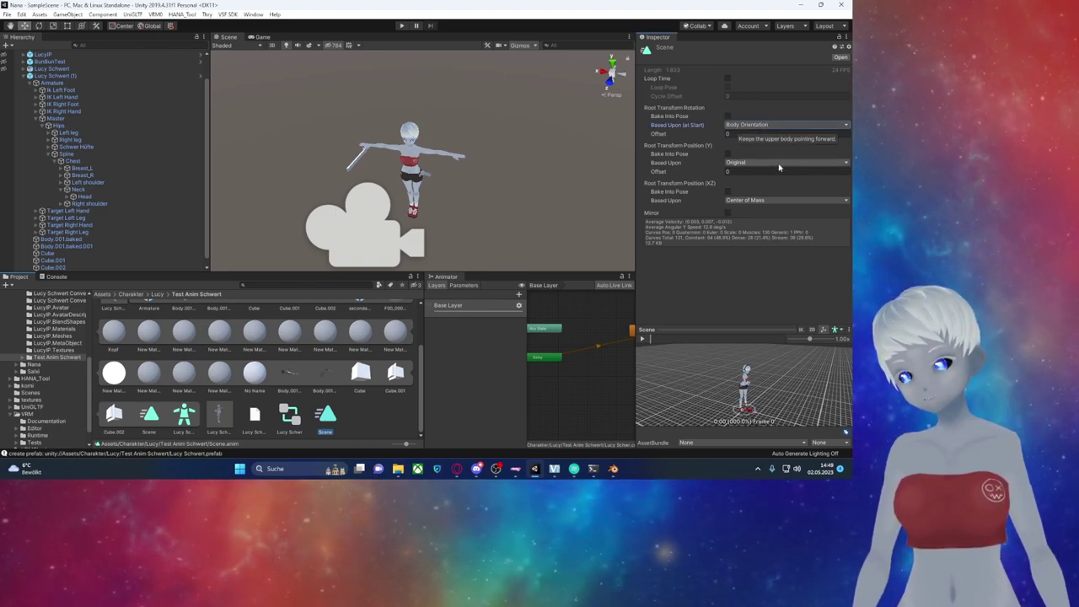
{"action": "left_click", "coordinate": [779, 163]}
{"action": "left_click", "coordinate": [779, 167]}
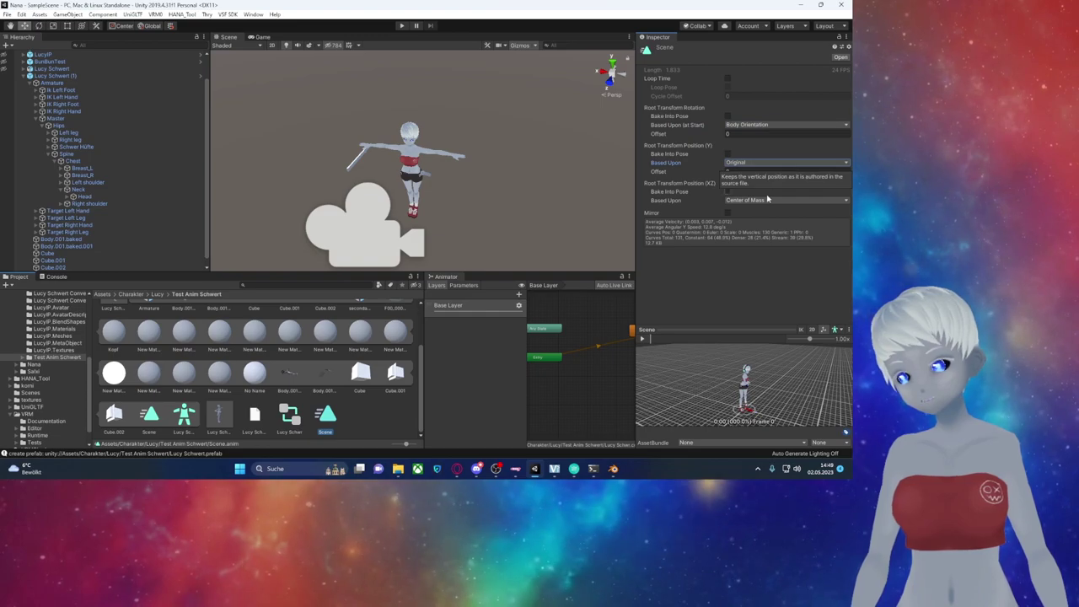
{"action": "left_click", "coordinate": [767, 201]}
{"action": "left_click", "coordinate": [768, 202]}
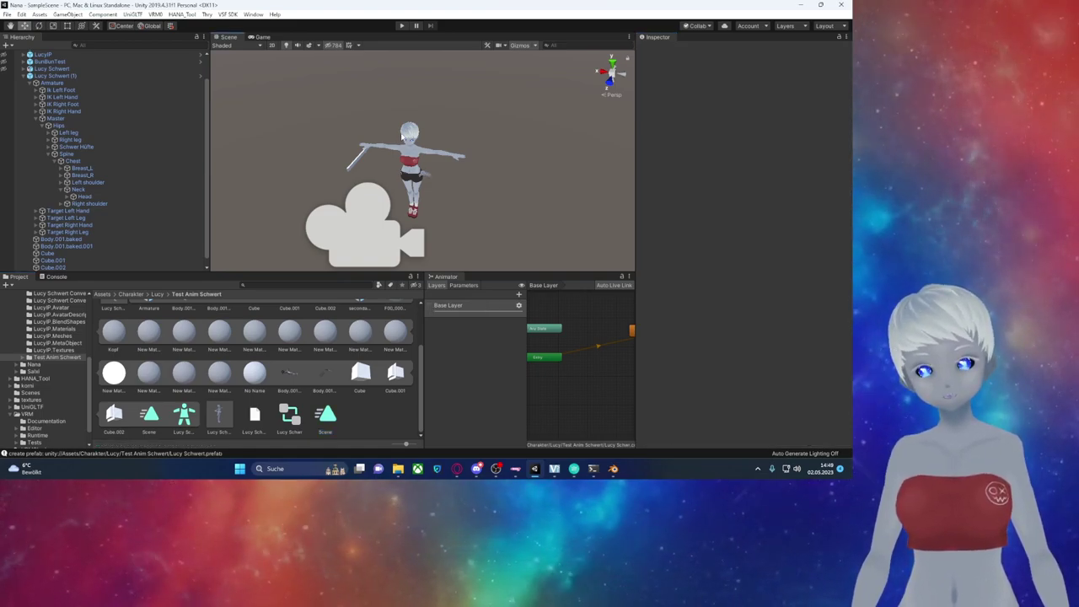
Step: Export Lucy Schwert (1) via VSF SDK > Export avatar bundle, saving into the VRM folder
{"action": "left_click", "coordinate": [409, 164]}
{"action": "left_click", "coordinate": [225, 17]}
{"action": "left_click", "coordinate": [224, 16]}
{"action": "left_click", "coordinate": [244, 25]}
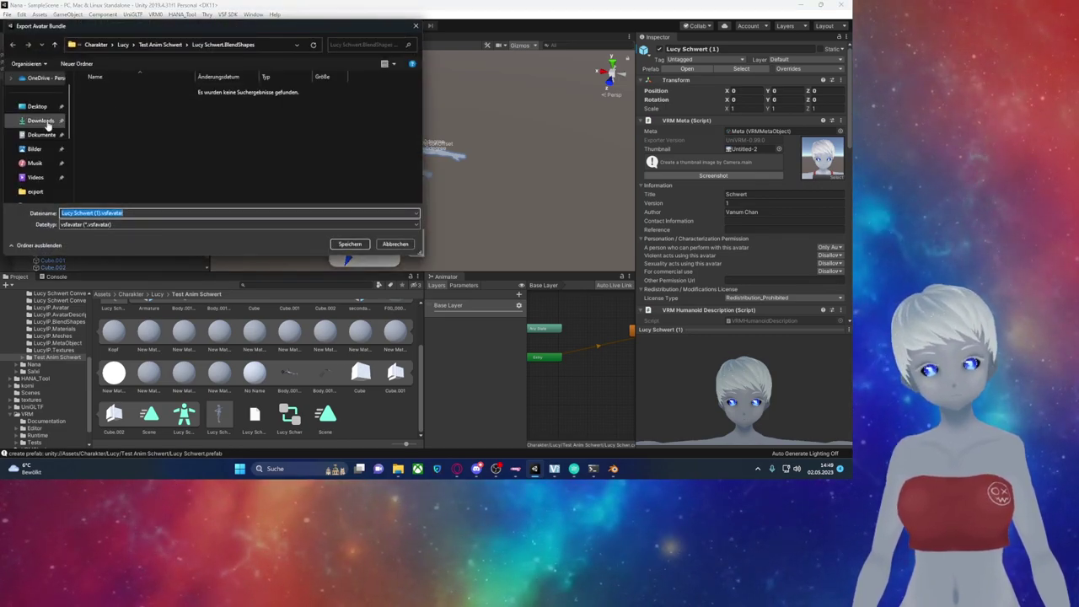
{"action": "scroll", "coordinate": [66, 85], "scroll_direction": "down", "scroll_amount": 1}
{"action": "scroll", "coordinate": [34, 139], "scroll_direction": "down", "scroll_amount": 2}
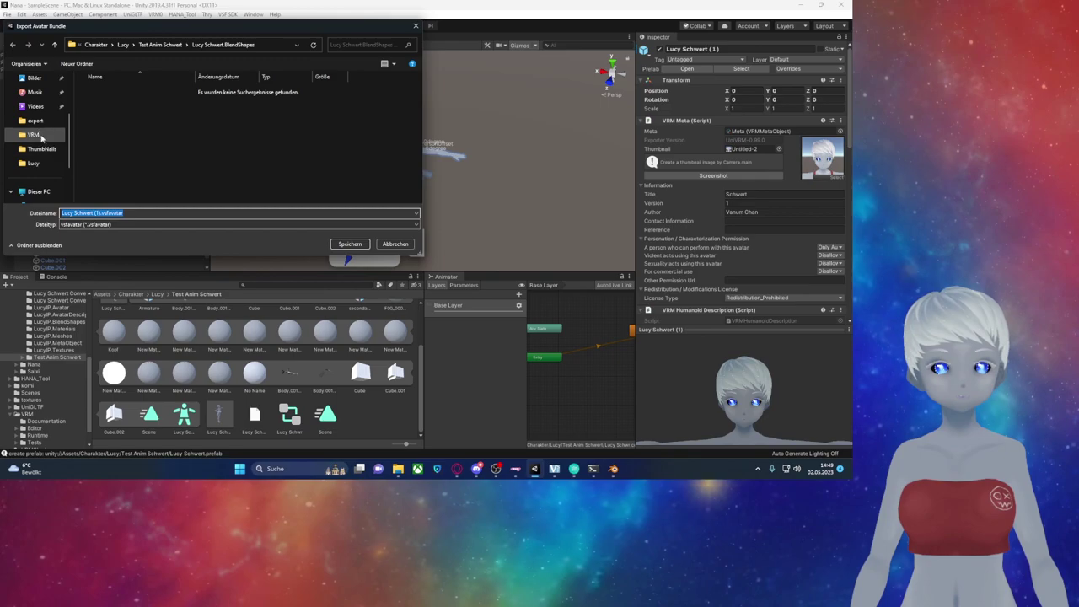
{"action": "left_click", "coordinate": [34, 134]}
{"action": "left_click", "coordinate": [97, 213]}
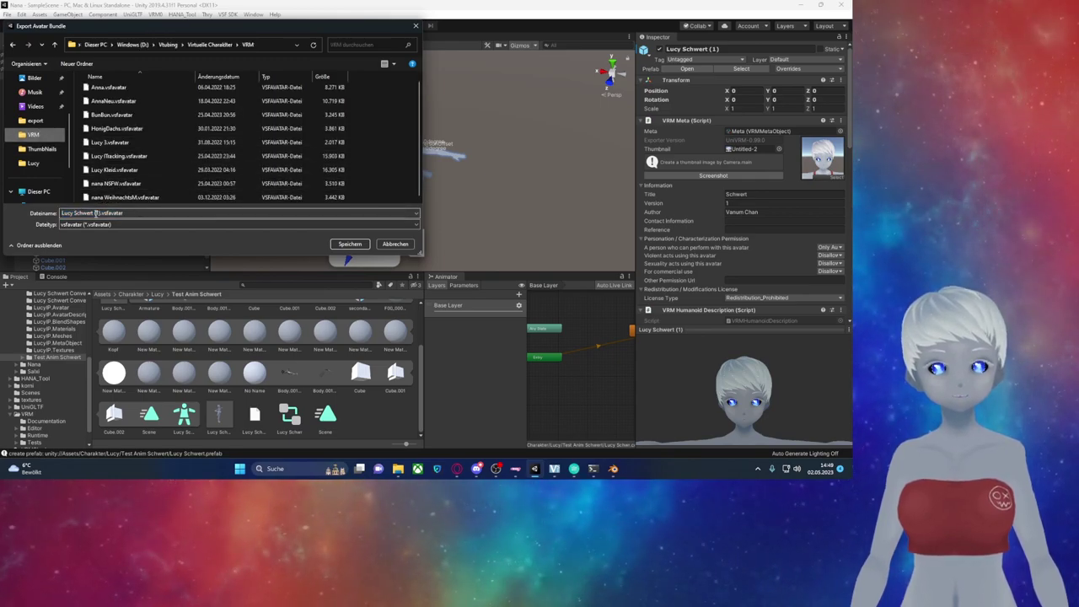
{"action": "left_click", "coordinate": [350, 243]}
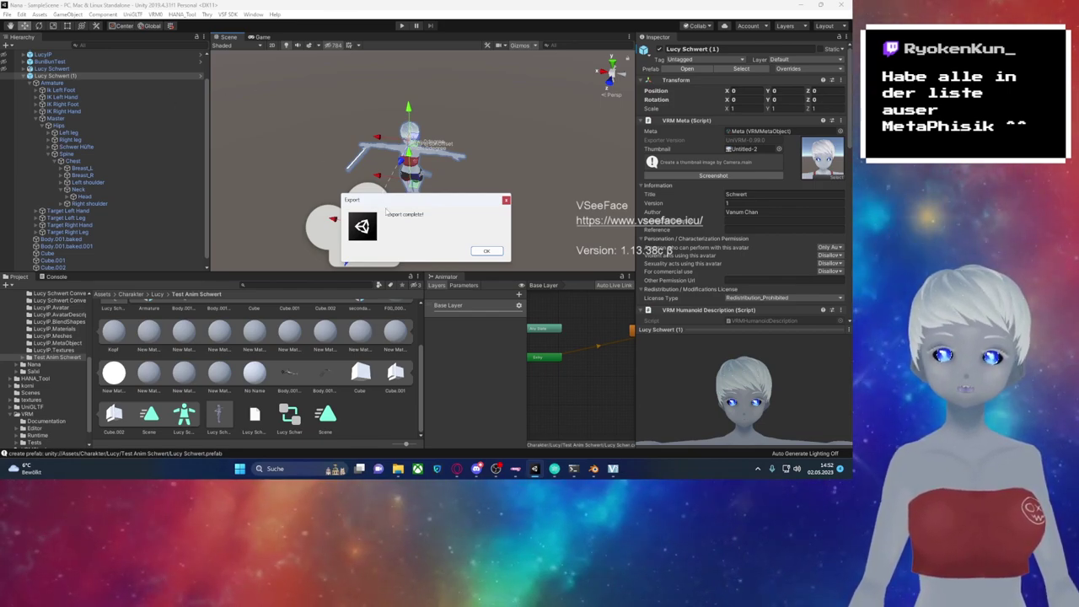
Step: Add Lucy Schwert (1).vsfavatar to VSeeFace's avatar list and switch to the Schwert avatar
{"action": "left_click", "coordinate": [484, 250]}
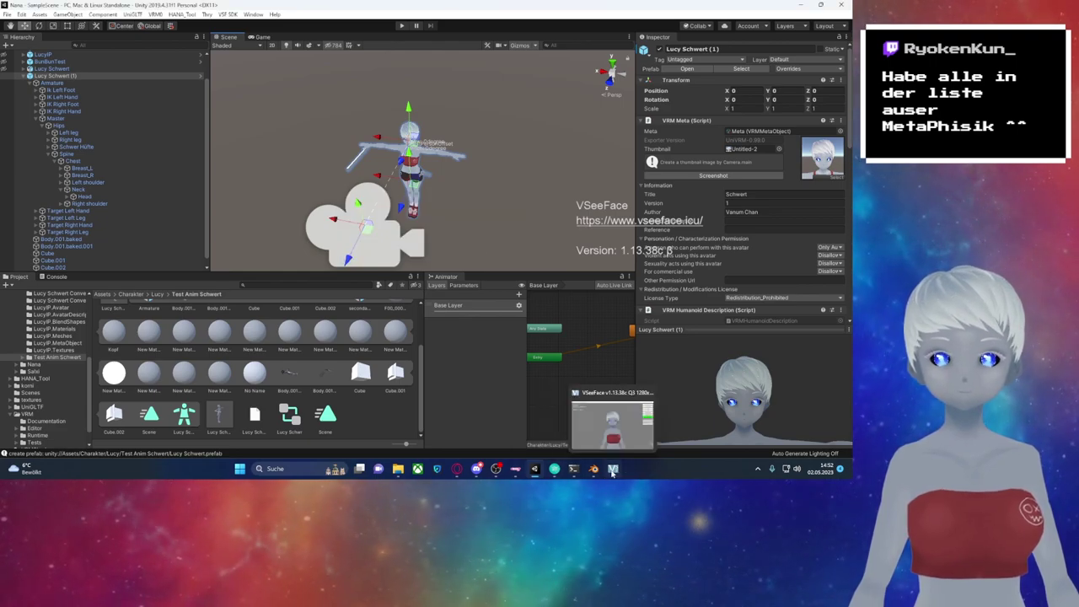
{"action": "left_click", "coordinate": [613, 469]}
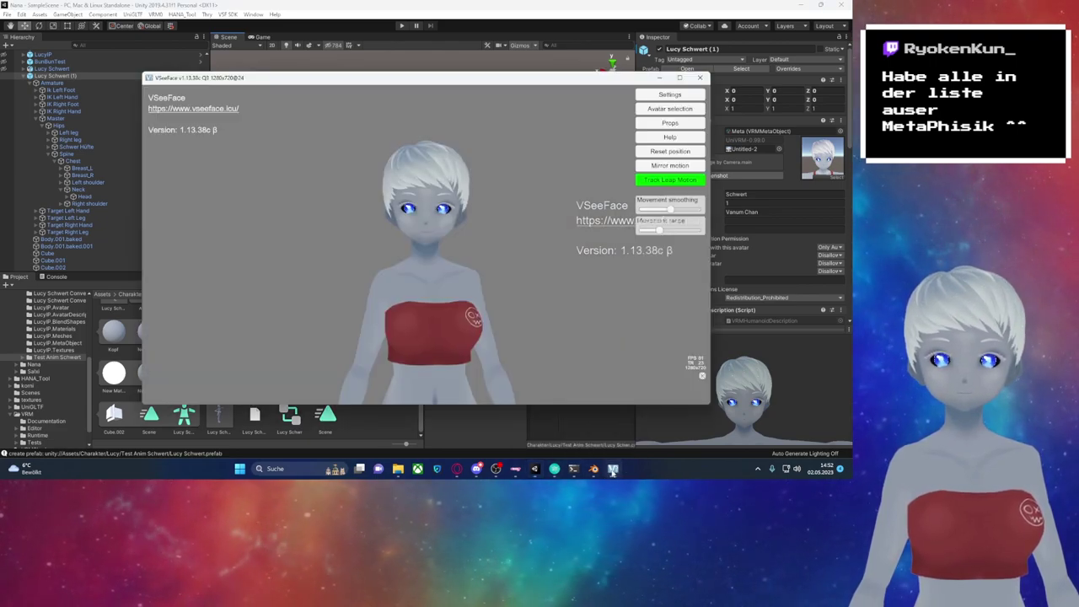
{"action": "left_click", "coordinate": [664, 109]}
{"action": "left_click", "coordinate": [337, 278]}
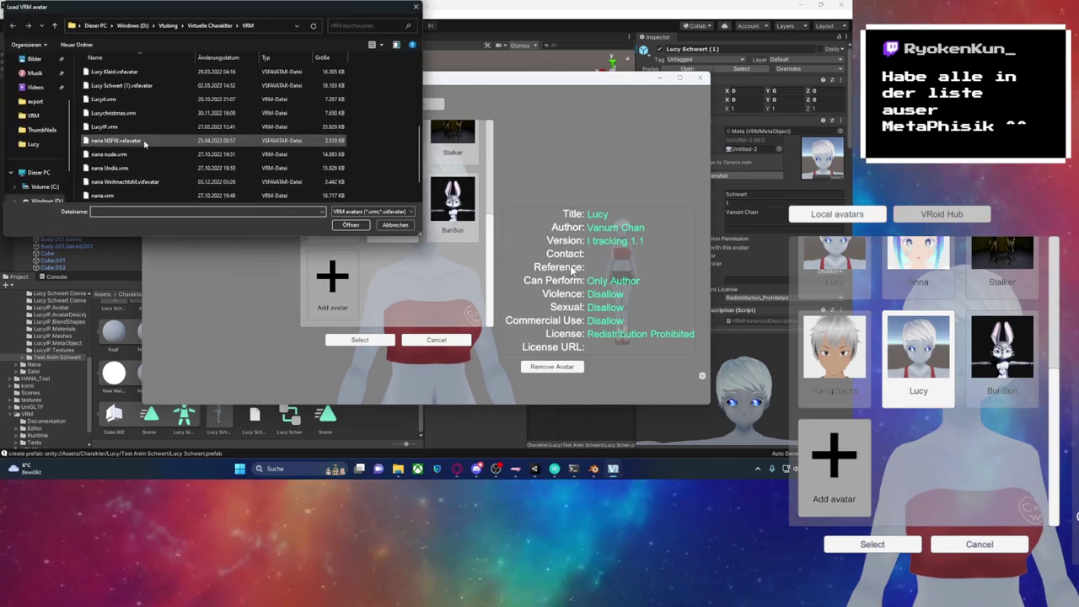
{"action": "left_click", "coordinate": [122, 85]}
{"action": "left_click", "coordinate": [350, 226]}
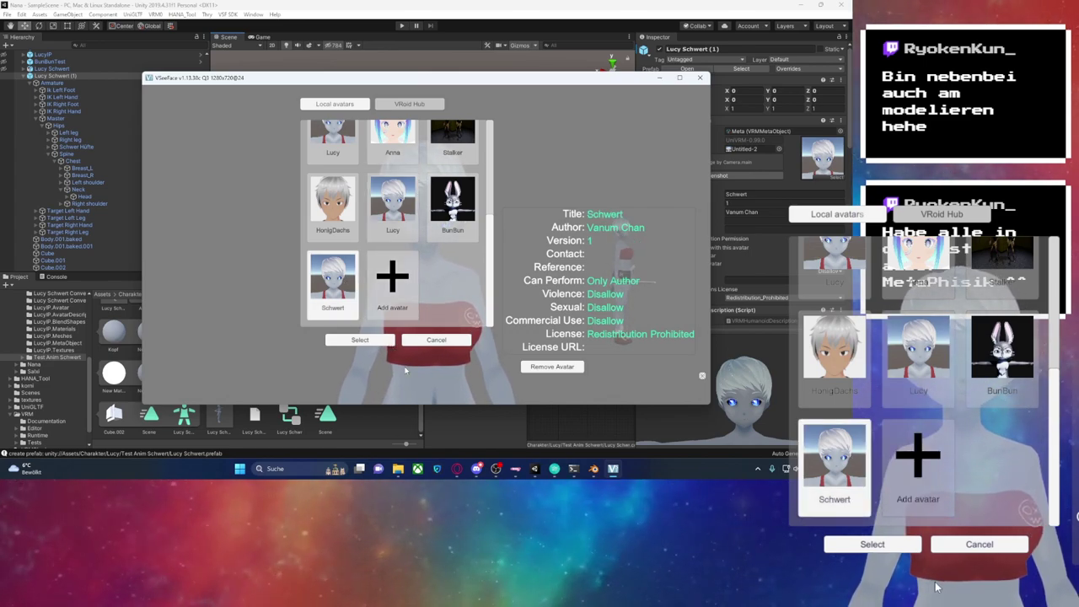
{"action": "left_click", "coordinate": [379, 342]}
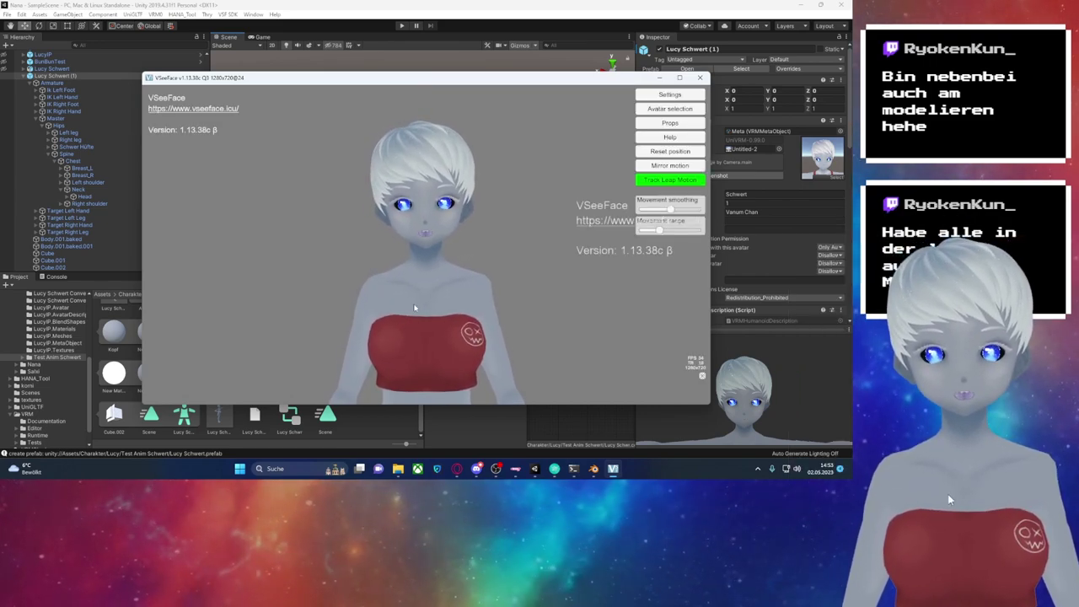
{"action": "scroll", "coordinate": [439, 272], "scroll_direction": "down", "scroll_amount": 5}
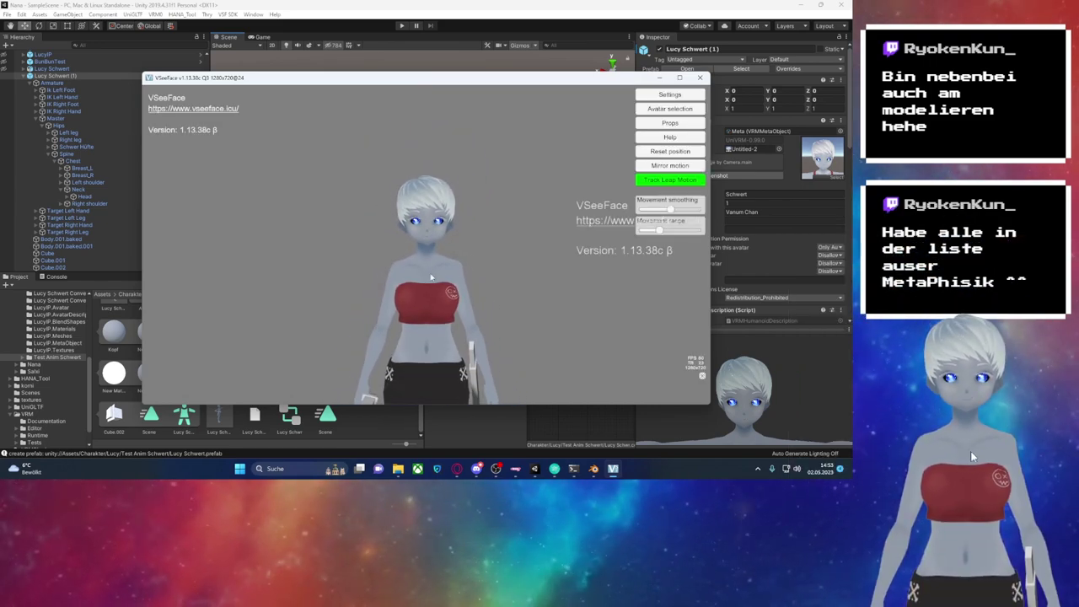
{"action": "left_click", "coordinate": [662, 96]}
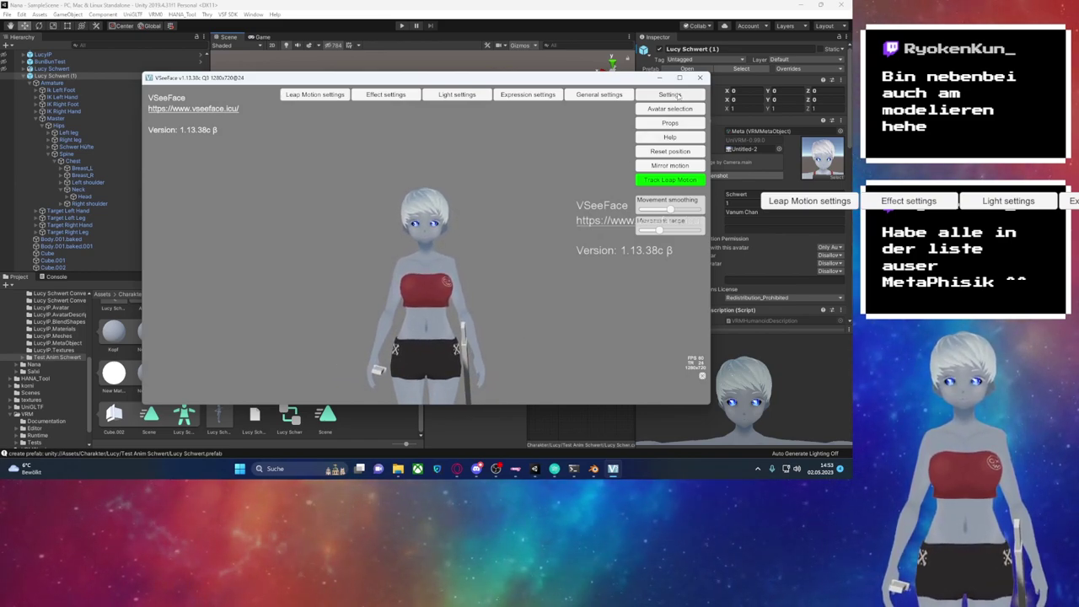
Step: Assign hotkey E to the Schwer expression in Expression settings
{"action": "left_click", "coordinate": [528, 94]}
{"action": "scroll", "coordinate": [651, 419], "scroll_direction": "down", "scroll_amount": 5}
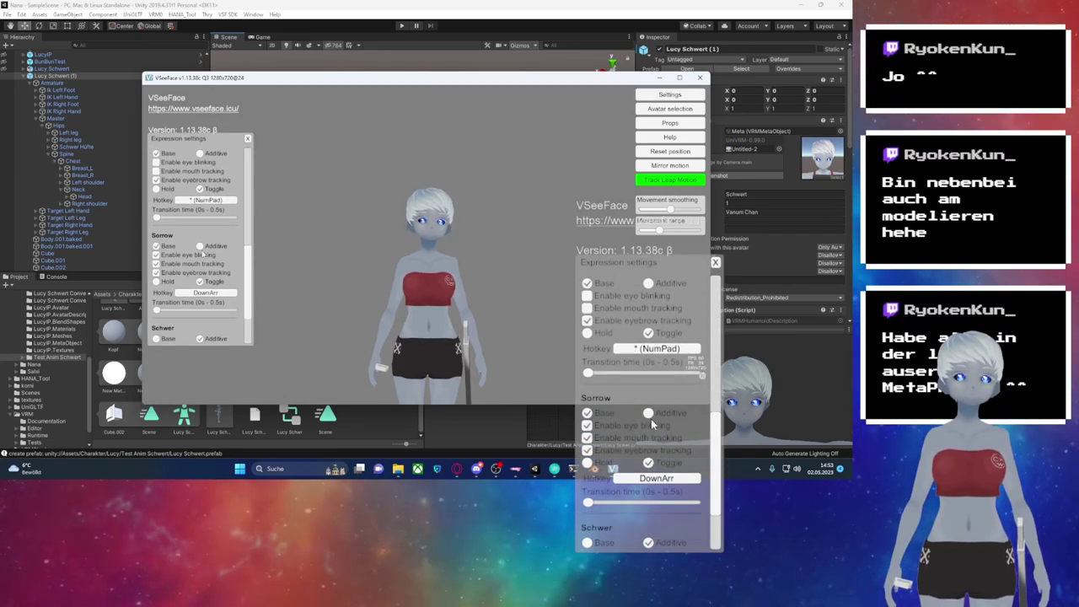
{"action": "scroll", "coordinate": [651, 419], "scroll_direction": "down", "scroll_amount": 3}
{"action": "left_click", "coordinate": [636, 510]}
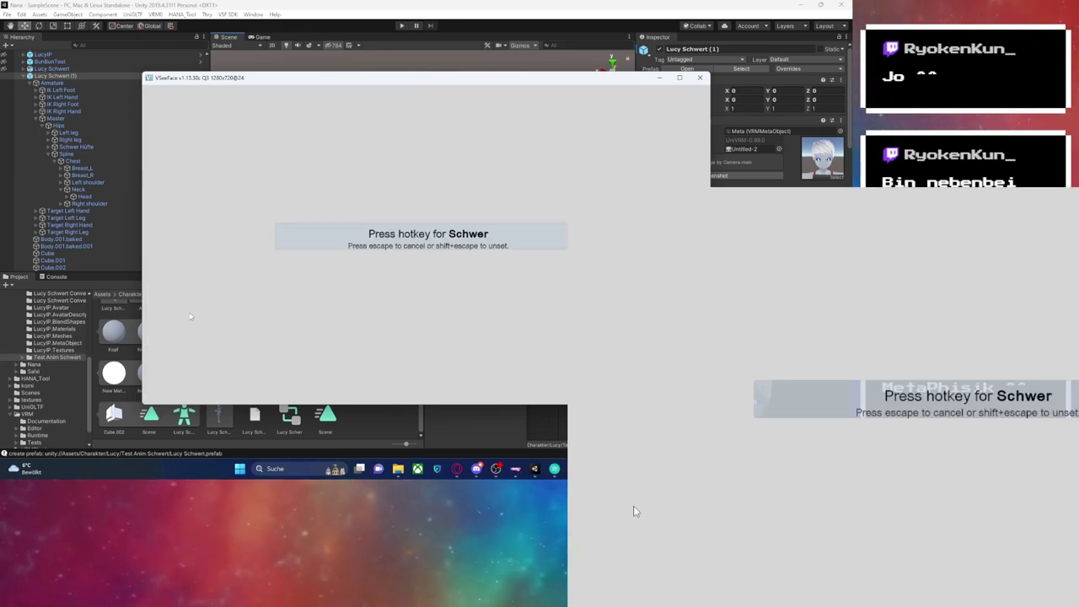
{"action": "key", "text": "e"}
{"action": "left_click", "coordinate": [449, 246]}
Step: Test the Schwer expression with E, then check Blender's console and return to VSeeFace
{"action": "key", "text": "e"}
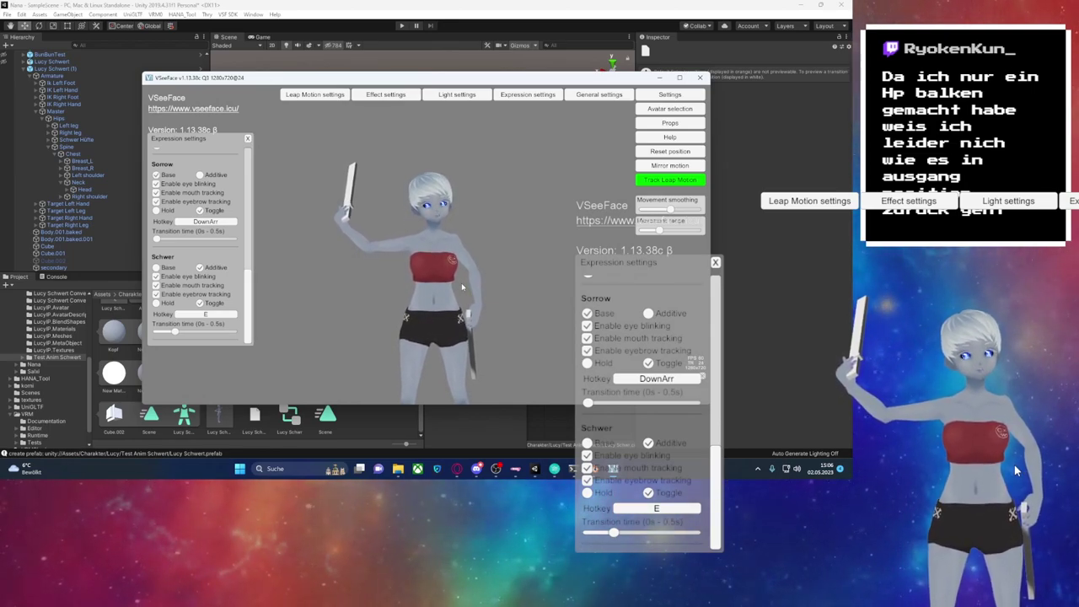
{"action": "left_click", "coordinate": [573, 469]}
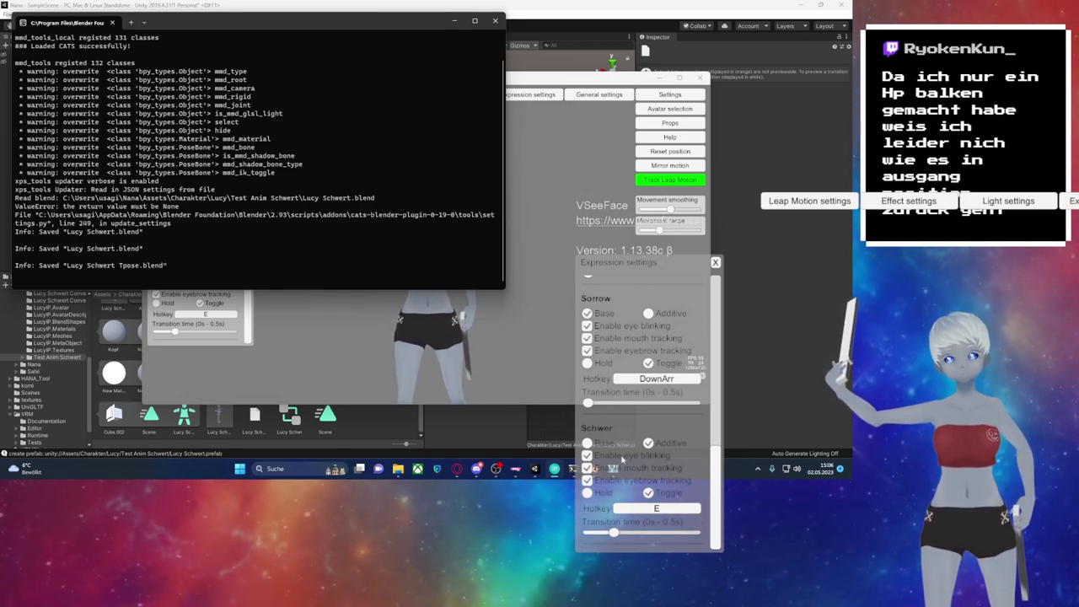
{"action": "left_click", "coordinate": [549, 337]}
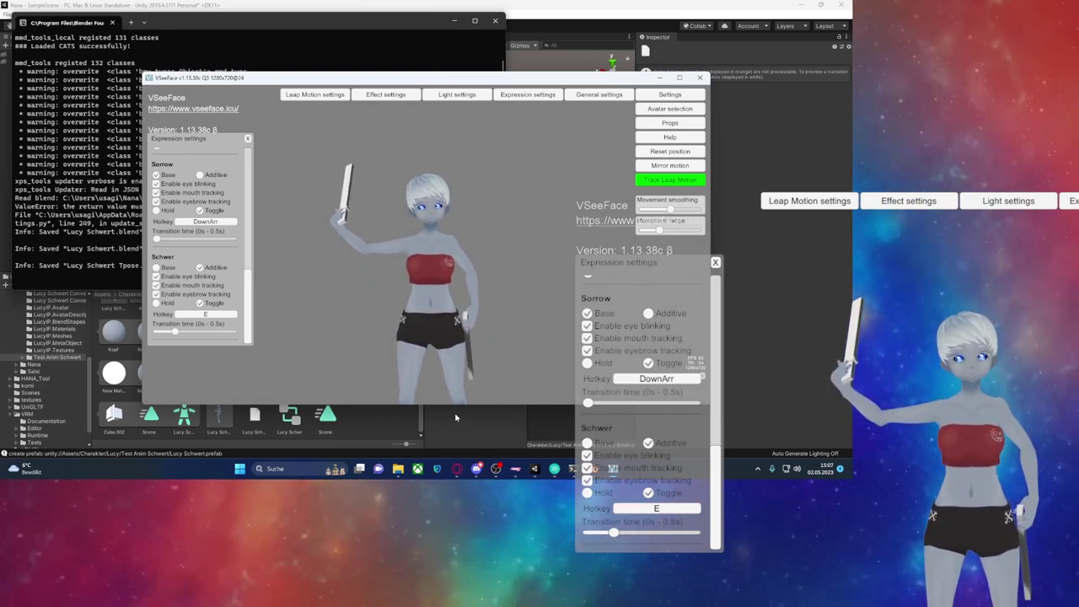
Step: Bring the main Blender window forward and select the Lucy Schwert armature
{"action": "left_click", "coordinate": [489, 417]}
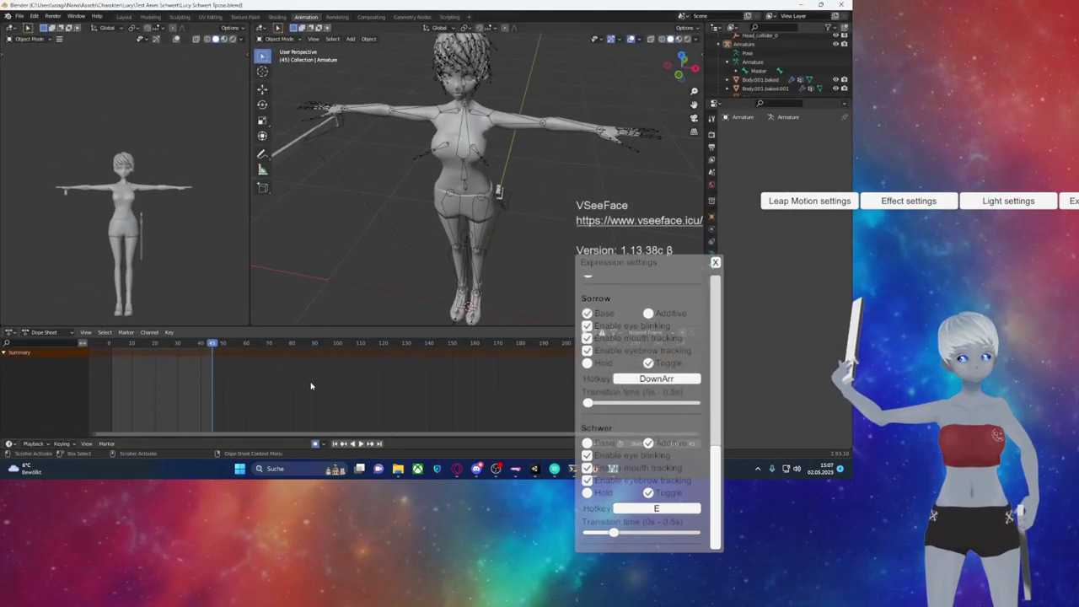
{"action": "left_click", "coordinate": [467, 126]}
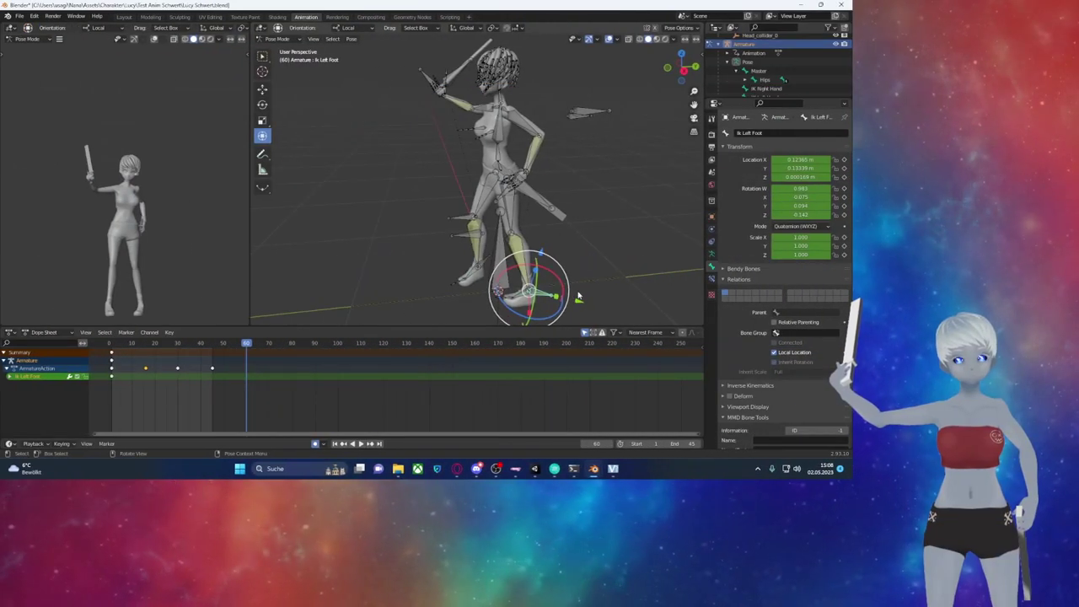
Step: With Global orientation, move both IK feet closer to the body and shift the right foot along X
{"action": "left_click", "coordinate": [355, 31]}
{"action": "left_click", "coordinate": [359, 53]}
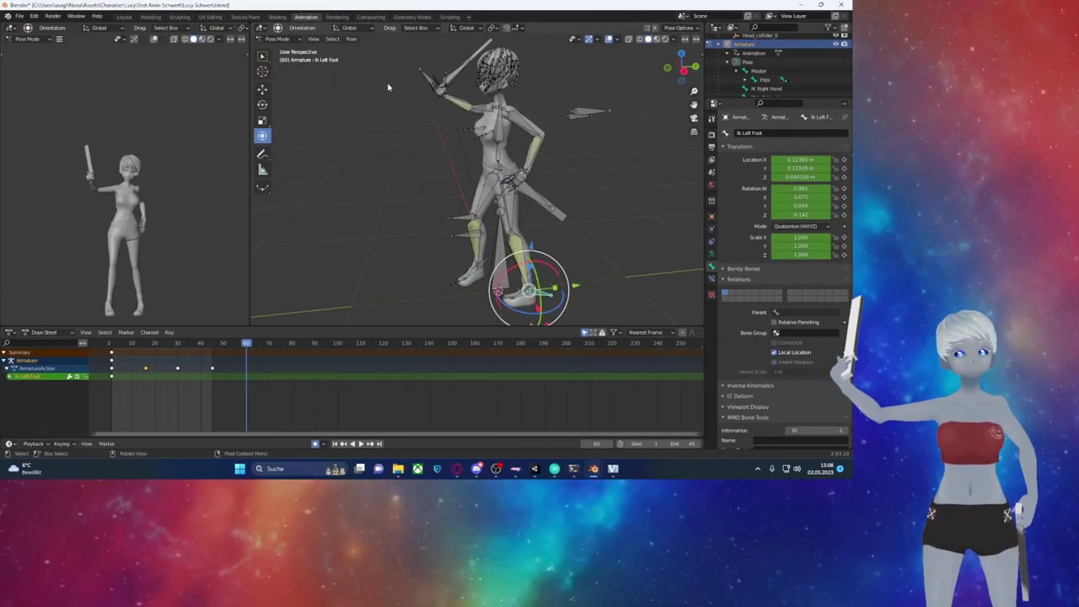
{"action": "left_click_drag", "start_coordinate": [570, 288], "coordinate": [514, 296]}
{"action": "mouse_move", "coordinate": [515, 297]}
{"action": "middle_mouse_down"}
{"action": "mouse_move", "coordinate": [462, 308]}
{"action": "mouse_move", "coordinate": [447, 278]}
{"action": "mouse_move", "coordinate": [488, 303]}
{"action": "middle_mouse_up"}
{"action": "left_click", "coordinate": [443, 274]}
{"action": "left_click_drag", "start_coordinate": [487, 303], "coordinate": [456, 286]}
{"action": "mouse_move", "coordinate": [455, 286]}
{"action": "middle_mouse_down"}
{"action": "mouse_move", "coordinate": [425, 274]}
{"action": "mouse_move", "coordinate": [499, 279]}
{"action": "middle_mouse_up"}
{"action": "left_click_drag", "start_coordinate": [499, 278], "coordinate": [518, 280]}
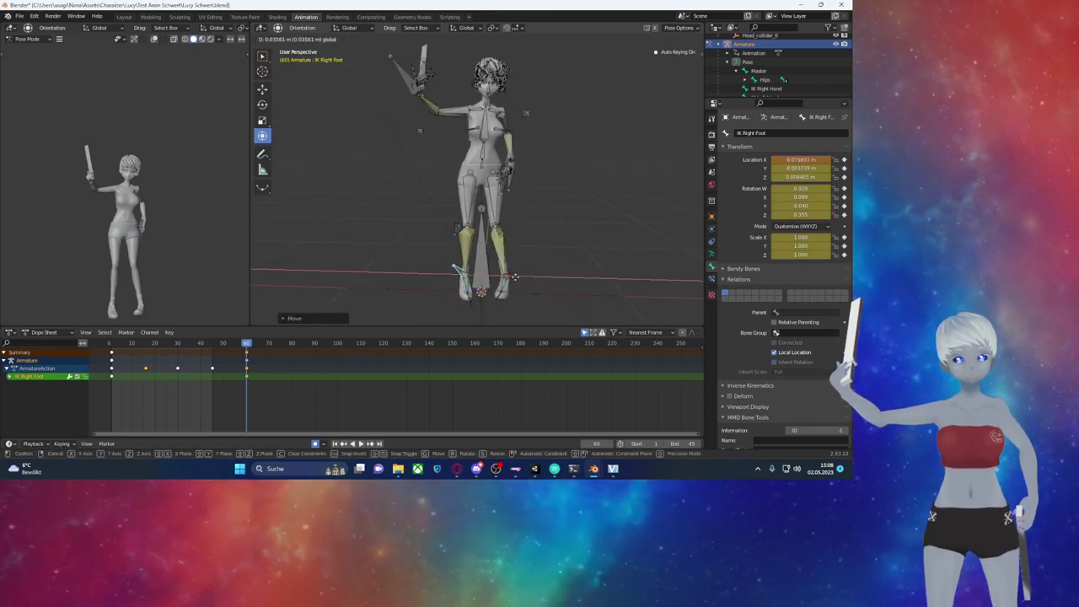
Step: In front view, rotate the right IK foot, then rotate the left IK foot around X
{"action": "mouse_move", "coordinate": [516, 280]}
{"action": "middle_mouse_down", "text": "alt"}
{"action": "mouse_move", "coordinate": [536, 263]}
{"action": "mouse_move", "coordinate": [528, 231]}
{"action": "middle_mouse_up", "text": "alt"}
{"action": "scroll", "coordinate": [528, 228], "scroll_direction": "up", "scroll_amount": 3}
{"action": "middle_click_drag", "start_coordinate": [466, 249], "coordinate": [448, 247]}
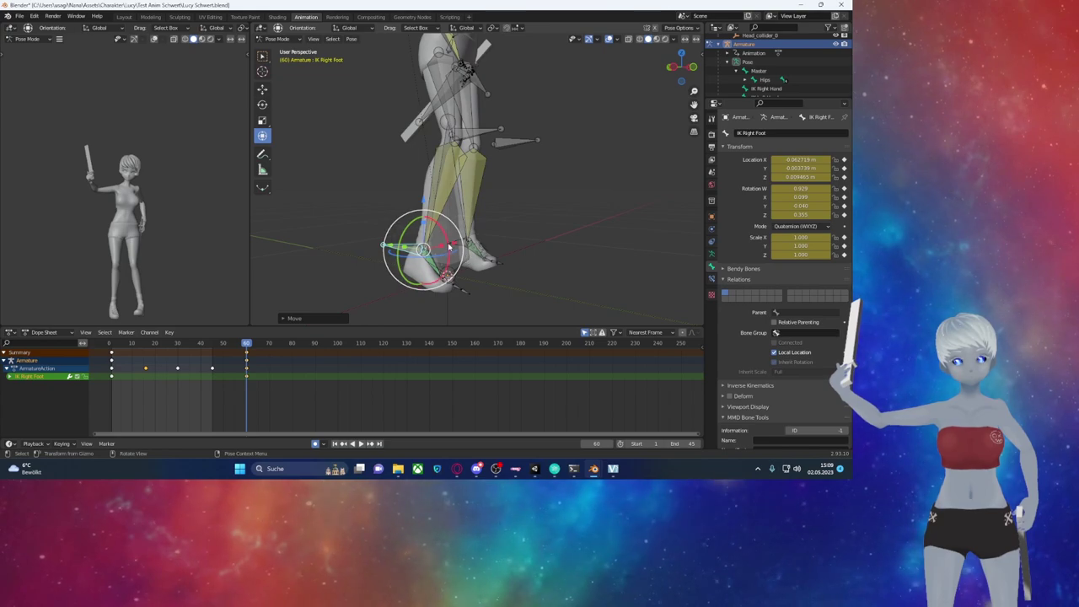
{"action": "left_click_drag", "start_coordinate": [449, 245], "coordinate": [440, 258]}
{"action": "mouse_move", "coordinate": [440, 258]}
{"action": "middle_mouse_down", "text": "alt"}
{"action": "mouse_move", "coordinate": [414, 239]}
{"action": "mouse_move", "coordinate": [437, 240]}
{"action": "mouse_move", "coordinate": [421, 247]}
{"action": "middle_mouse_up", "text": "alt"}
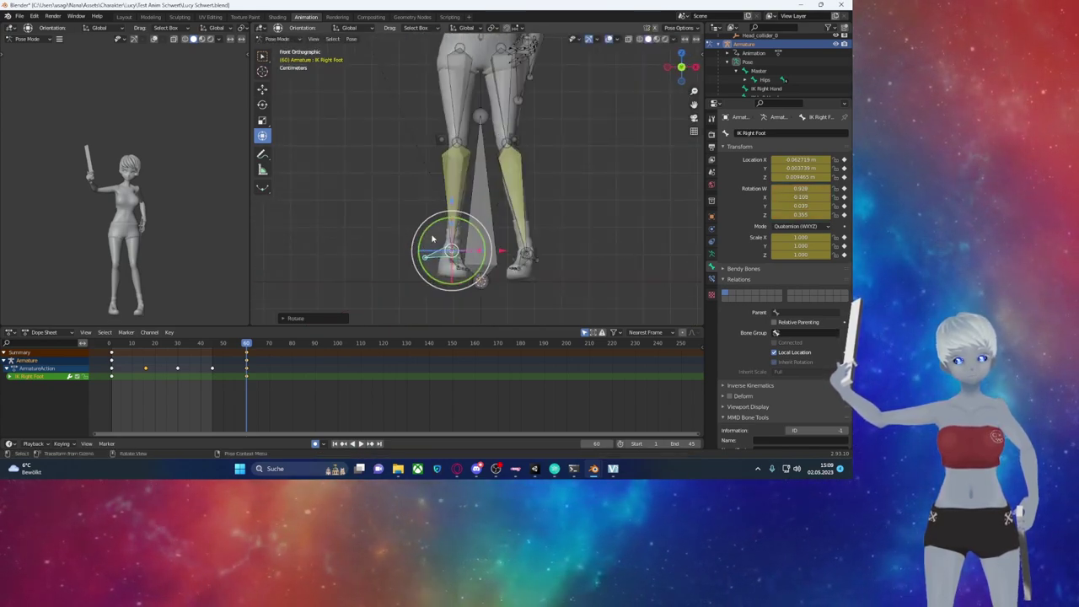
{"action": "left_click_drag", "start_coordinate": [432, 240], "coordinate": [423, 233]}
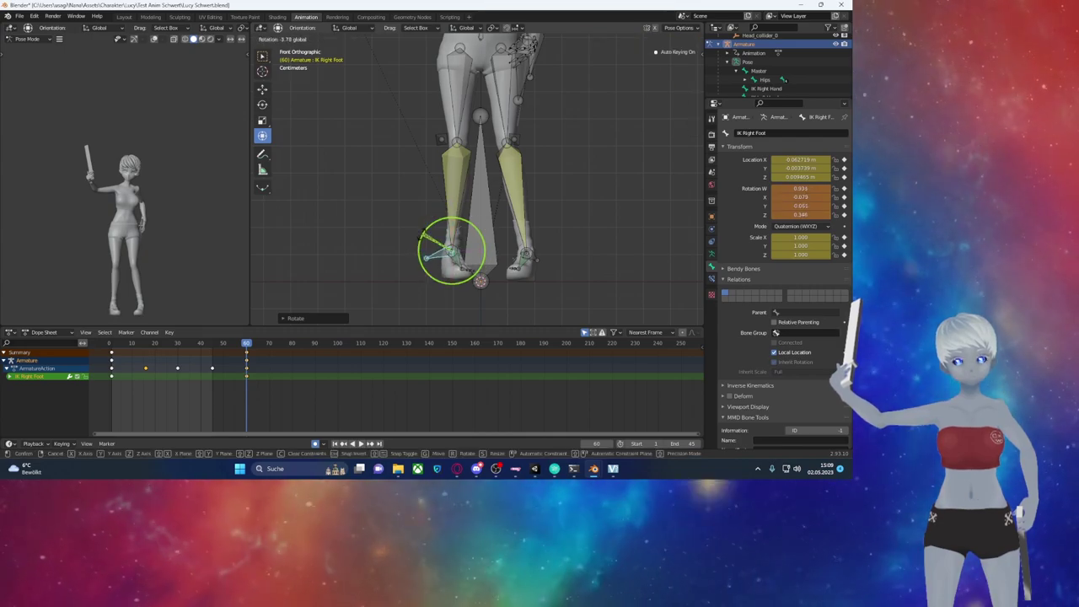
{"action": "left_click", "coordinate": [423, 234]}
{"action": "left_click", "coordinate": [525, 253]}
{"action": "key", "text": "r"}
{"action": "key", "text": "x"}
{"action": "left_click", "coordinate": [526, 228]}
Step: Move and rotate the right IK hand into its new sword-holding position
{"action": "middle_click_drag", "start_coordinate": [526, 228], "coordinate": [472, 211]}
{"action": "scroll", "coordinate": [472, 210], "scroll_direction": "down", "scroll_amount": 3}
{"action": "left_click", "coordinate": [379, 177]}
{"action": "mouse_move", "coordinate": [380, 177]}
{"action": "middle_mouse_down"}
{"action": "mouse_move", "coordinate": [455, 253]}
{"action": "mouse_move", "coordinate": [497, 217]}
{"action": "mouse_move", "coordinate": [447, 244]}
{"action": "middle_mouse_up"}
{"action": "key", "text": "g"}
{"action": "left_click", "coordinate": [497, 217]}
{"action": "left_click_drag", "start_coordinate": [447, 245], "coordinate": [548, 233]}
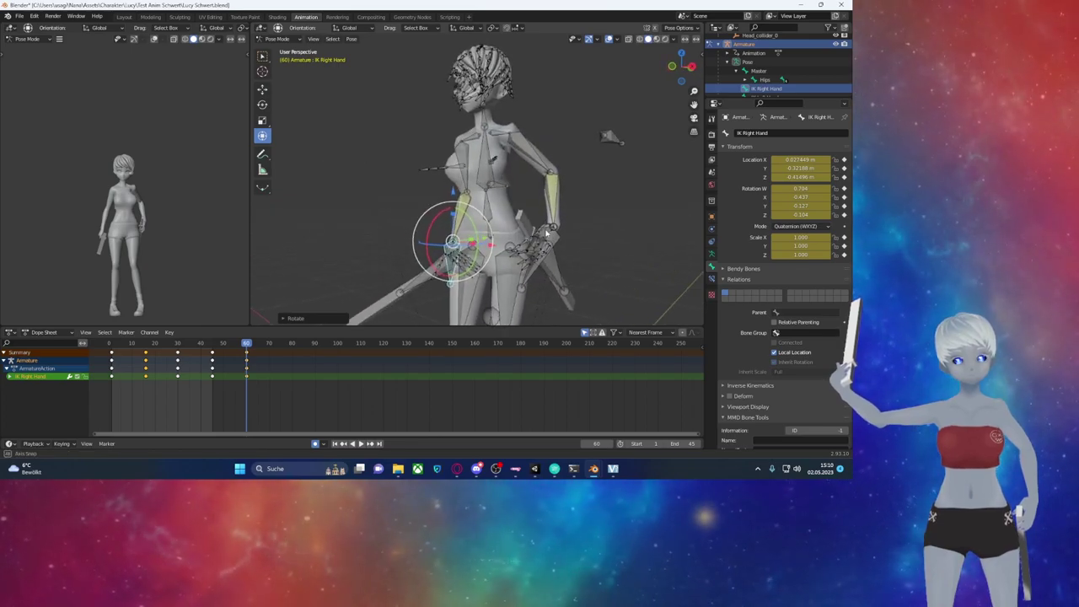
{"action": "scroll", "coordinate": [548, 233], "scroll_direction": "down", "scroll_amount": 3}
{"action": "middle_click_drag", "start_coordinate": [548, 233], "coordinate": [503, 221]}
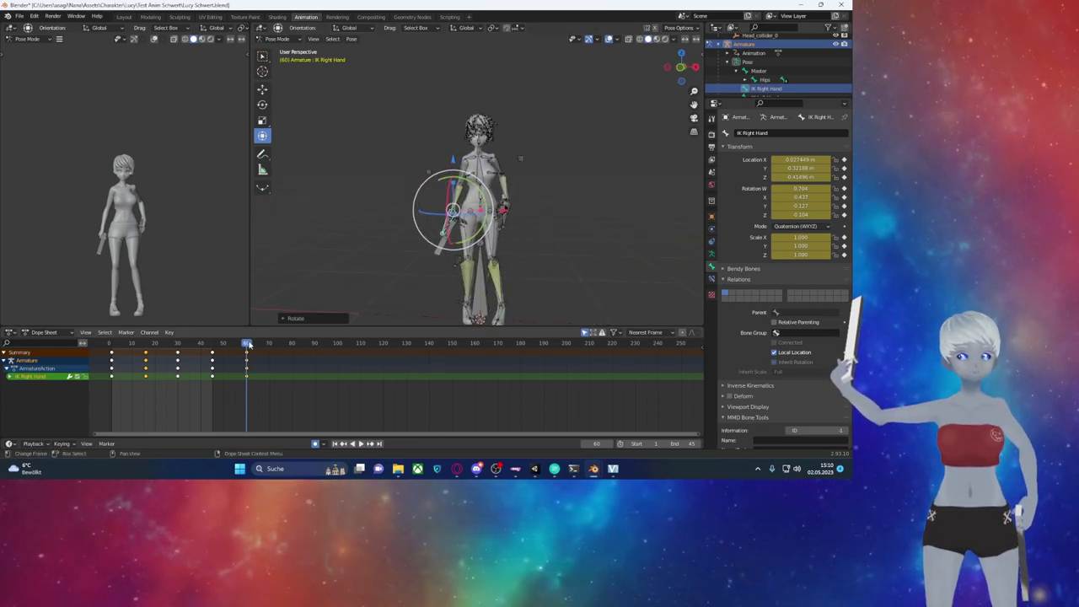
Step: Set the animation end frame to 60 and play the sword swing back to check it
{"action": "key", "text": "space"}
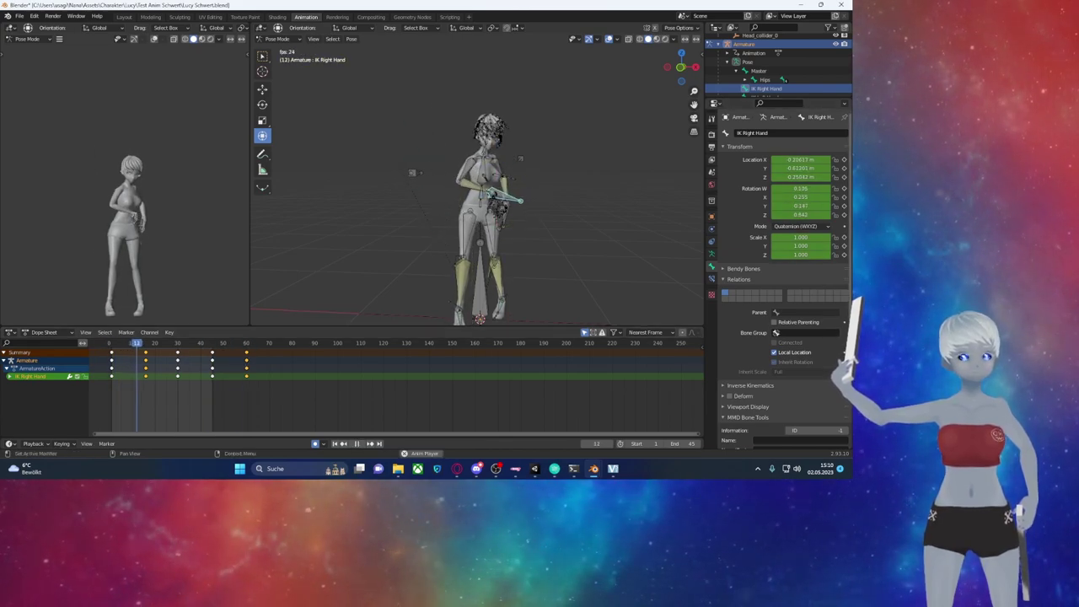
{"action": "key", "text": "space"}
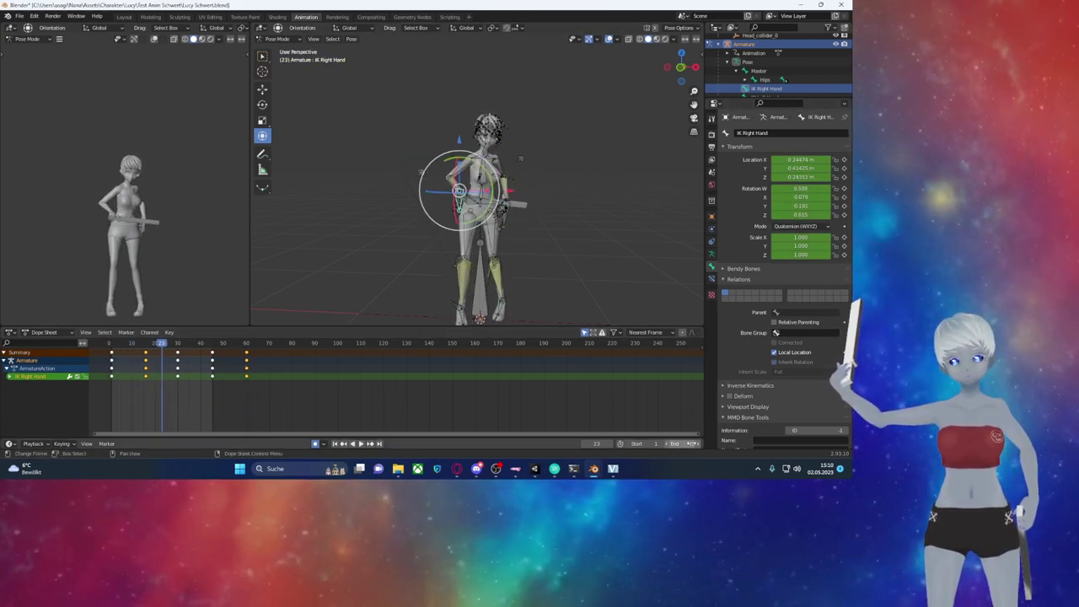
{"action": "type", "text": "60"}
{"action": "key", "text": "Return"}
{"action": "key", "text": "space"}
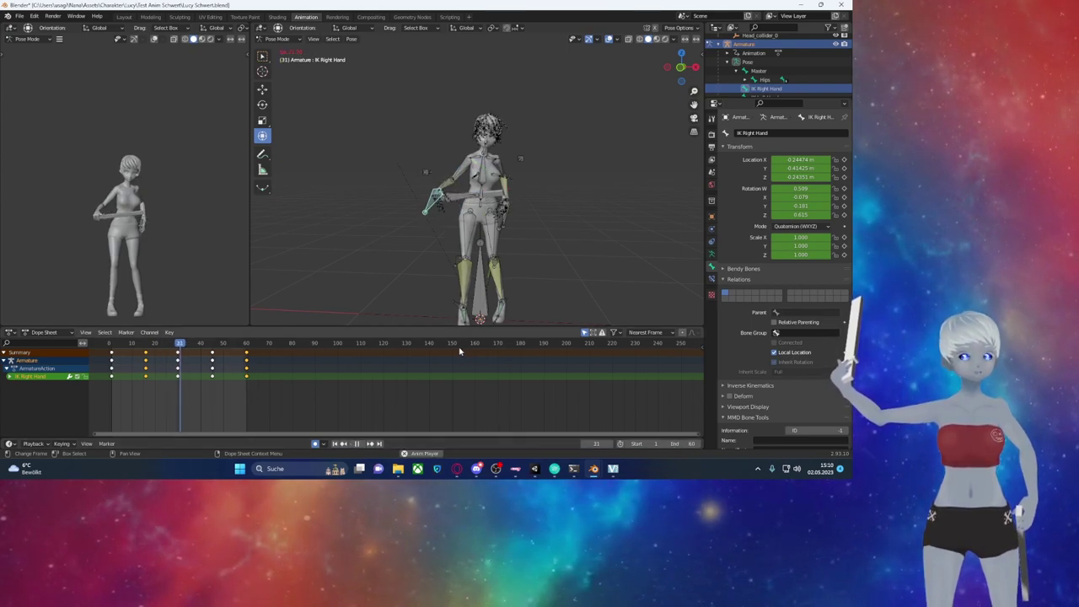
{"action": "key", "text": "space"}
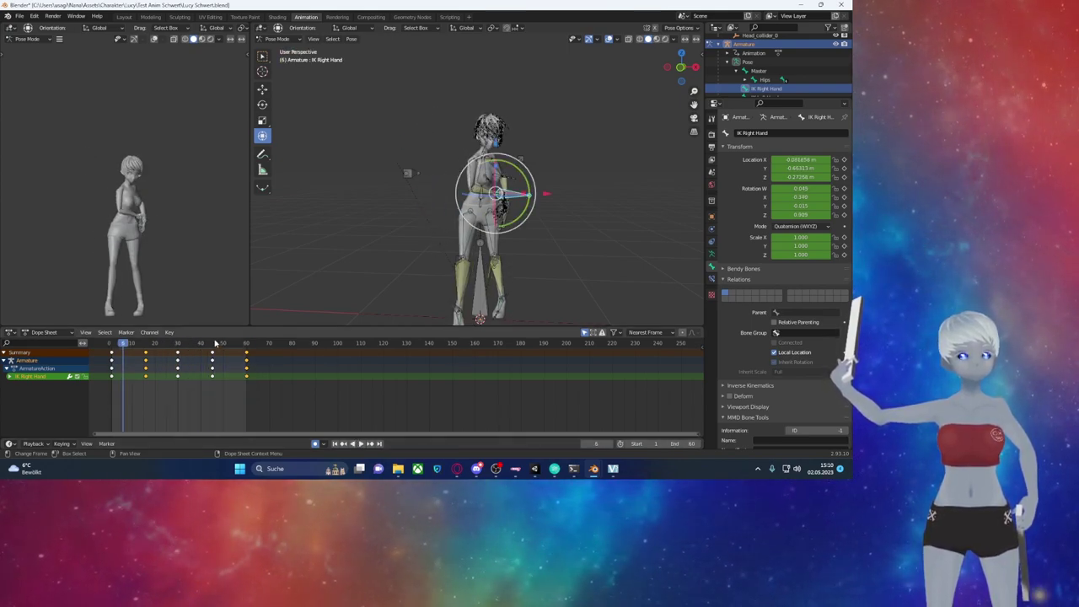
{"action": "key", "text": "space"}
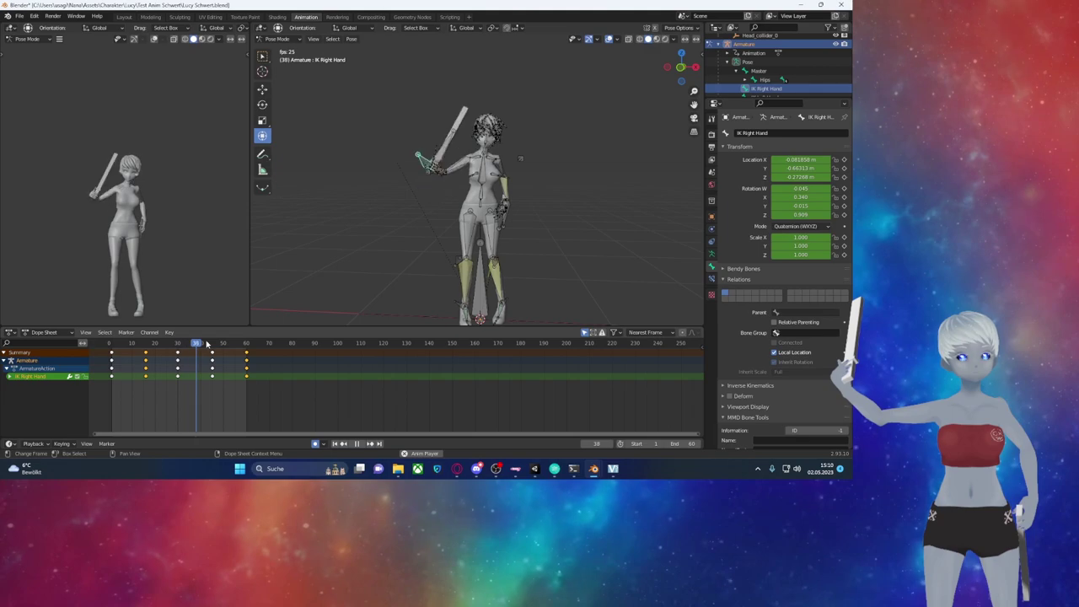
{"action": "key", "text": "space"}
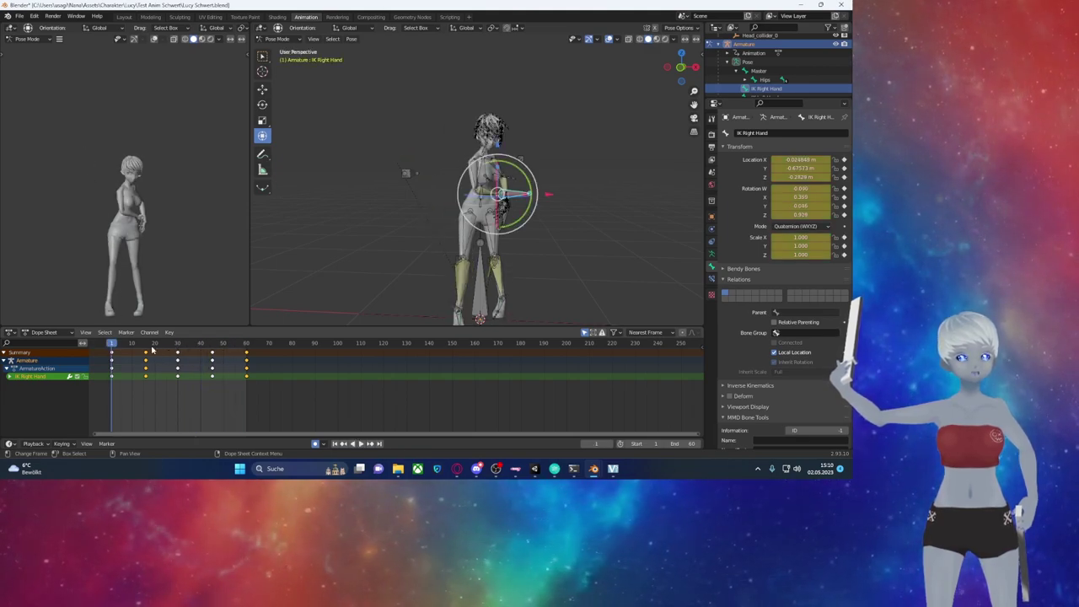
{"action": "left_click", "coordinate": [693, 443]}
Step: Set the end frame to 80 and shift all bones' final keyframes from 60 to 80, then preview
{"action": "type", "text": "80"}
{"action": "key", "text": "Return"}
{"action": "key", "text": "a"}
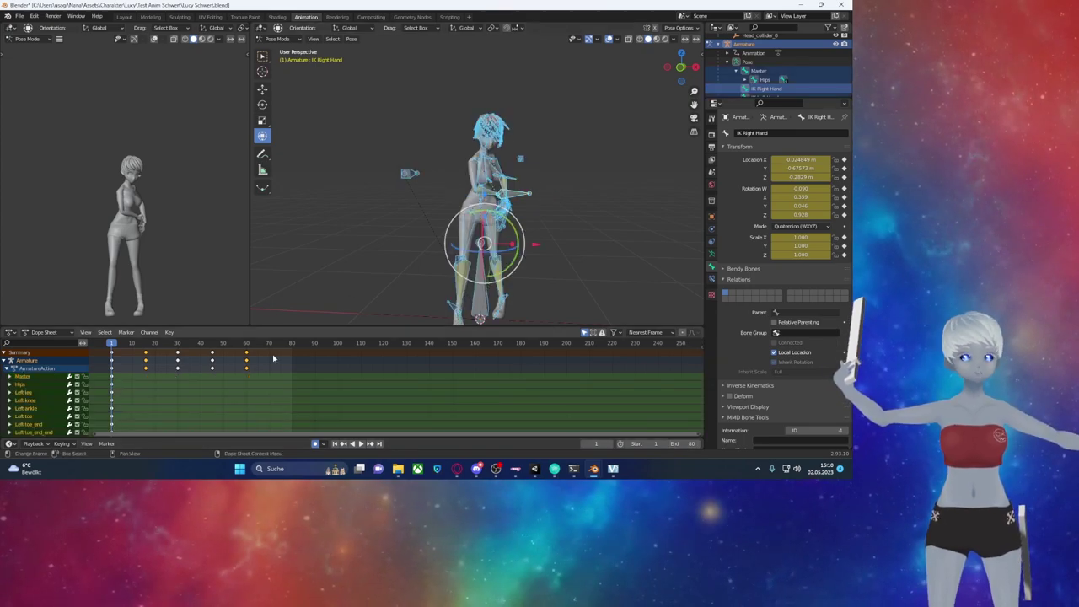
{"action": "type", "text": "g20"}
{"action": "key", "text": "Return"}
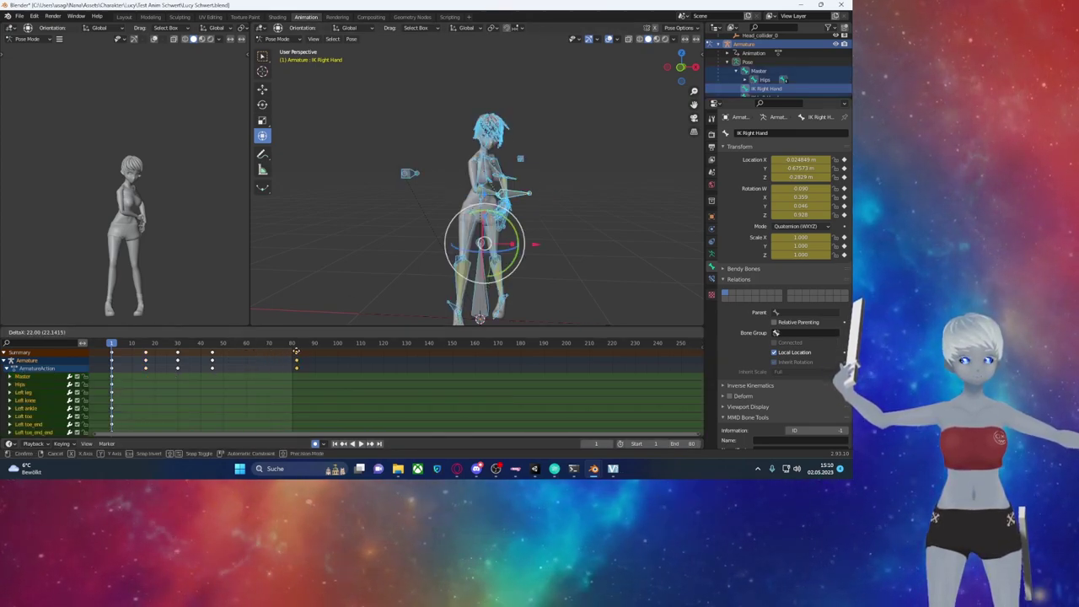
{"action": "left_click_drag", "start_coordinate": [234, 372], "coordinate": [198, 352]}
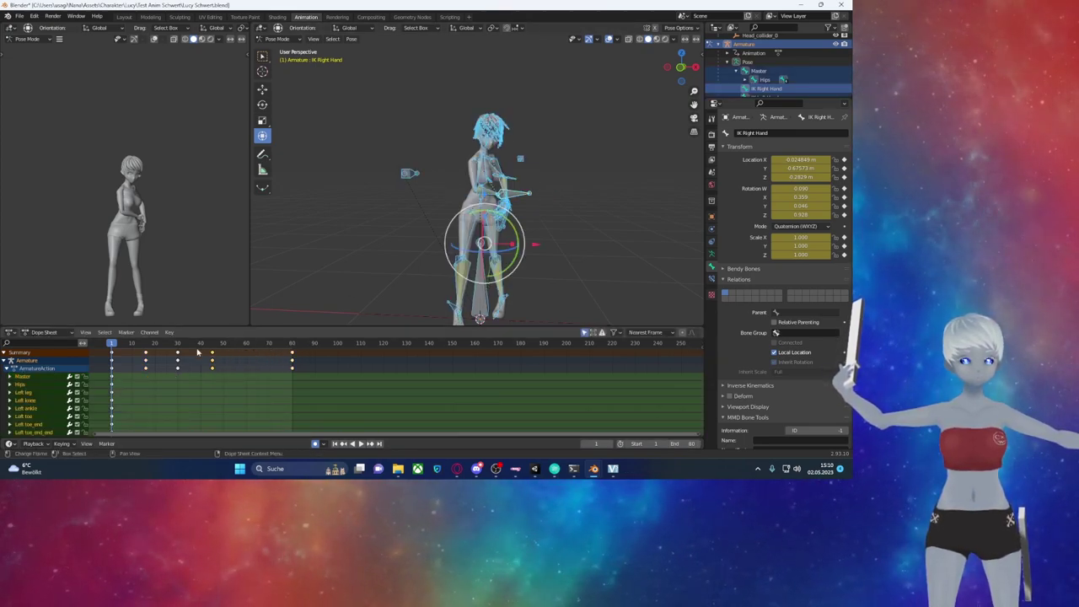
{"action": "left_click", "coordinate": [245, 344]}
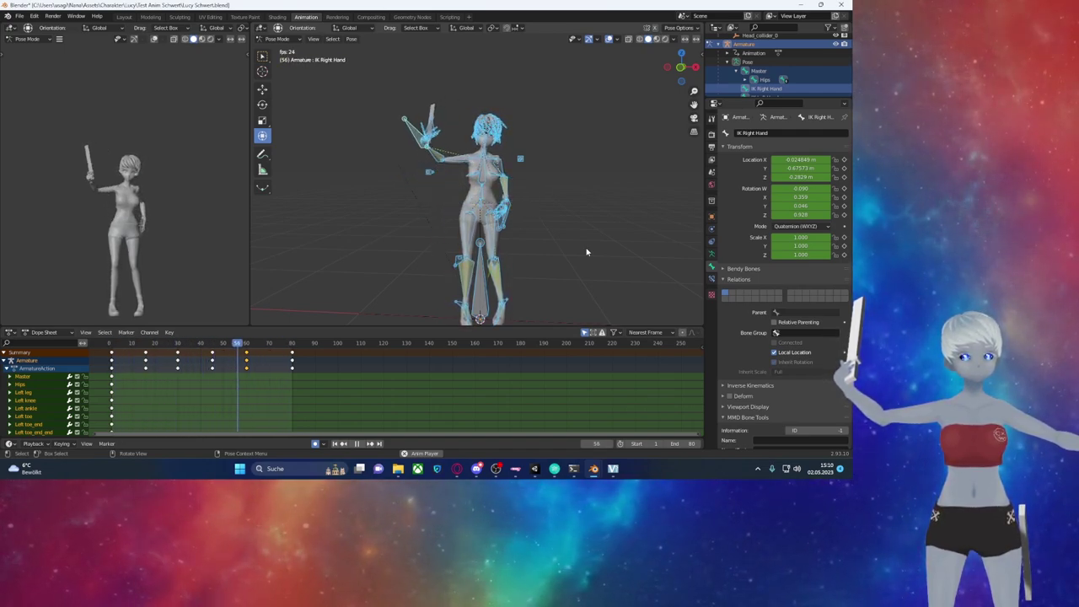
{"action": "key", "text": "space"}
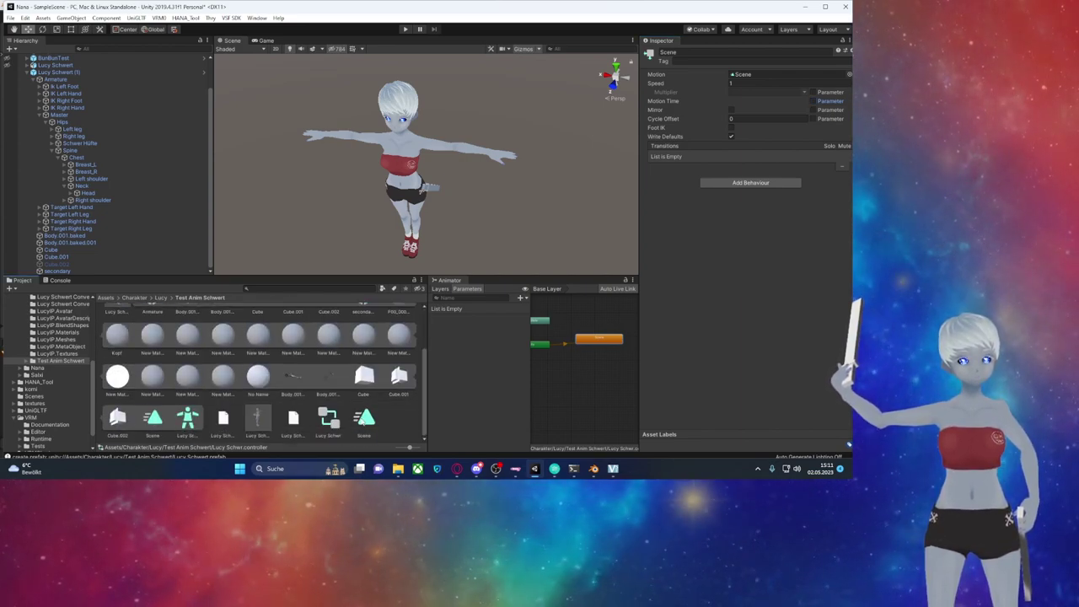
{"action": "left_click", "coordinate": [647, 341]}
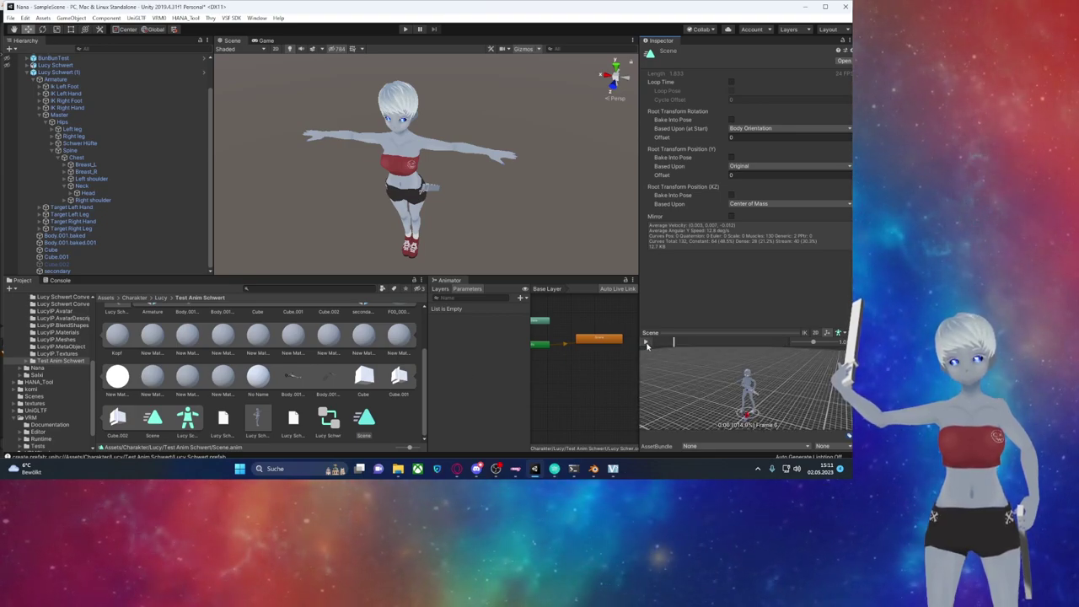
Step: Preview the Scene clip, then duplicate it out of the Lucy Schwert model as 'Scene 1'
{"action": "left_click", "coordinate": [152, 420]}
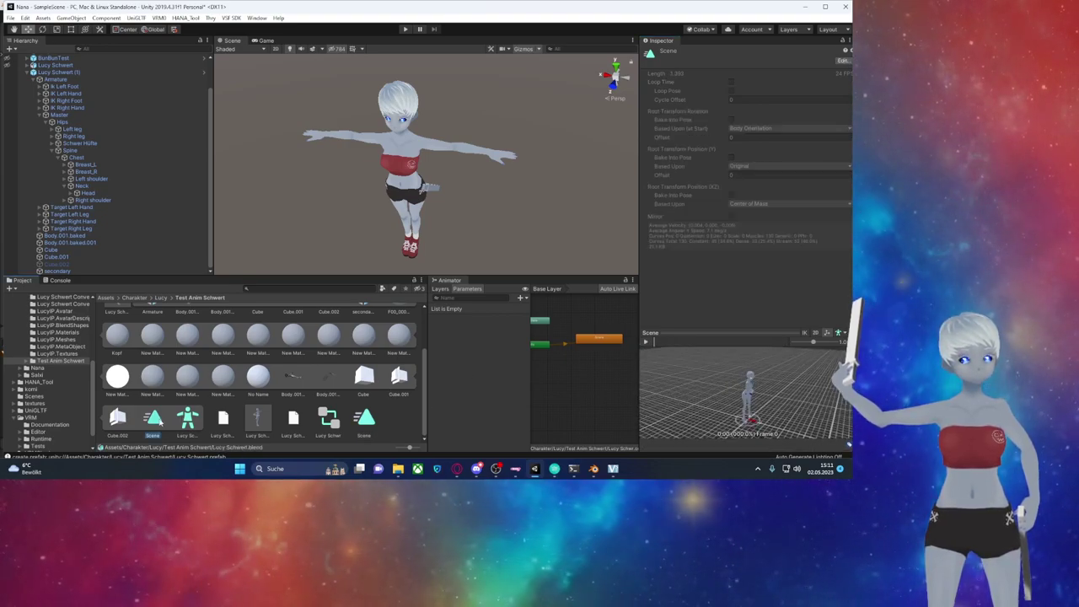
{"action": "left_click", "coordinate": [646, 341]}
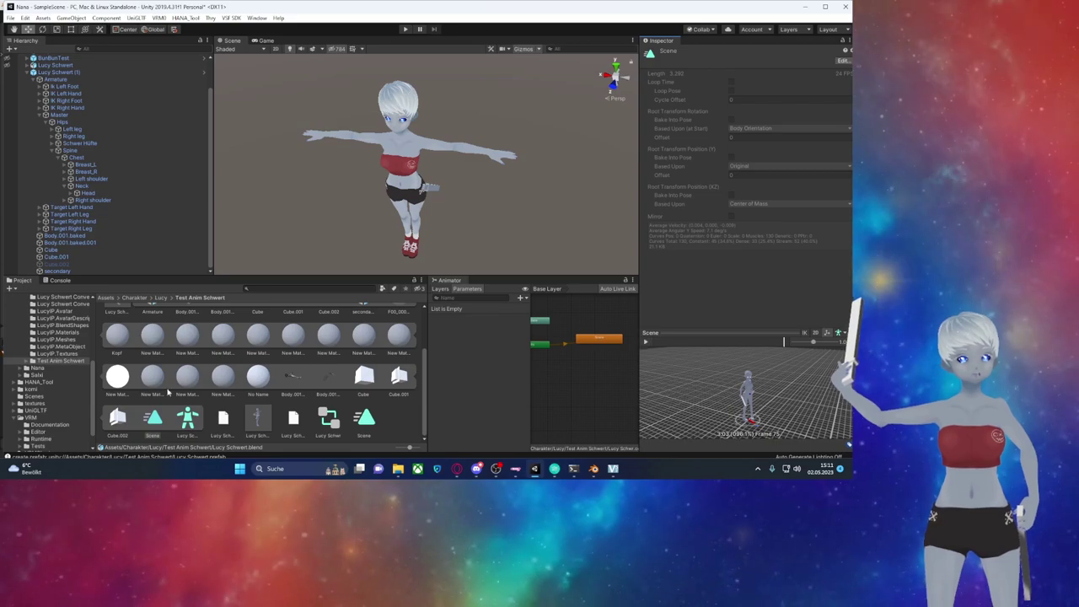
{"action": "left_click", "coordinate": [382, 427]}
{"action": "left_click", "coordinate": [364, 417]}
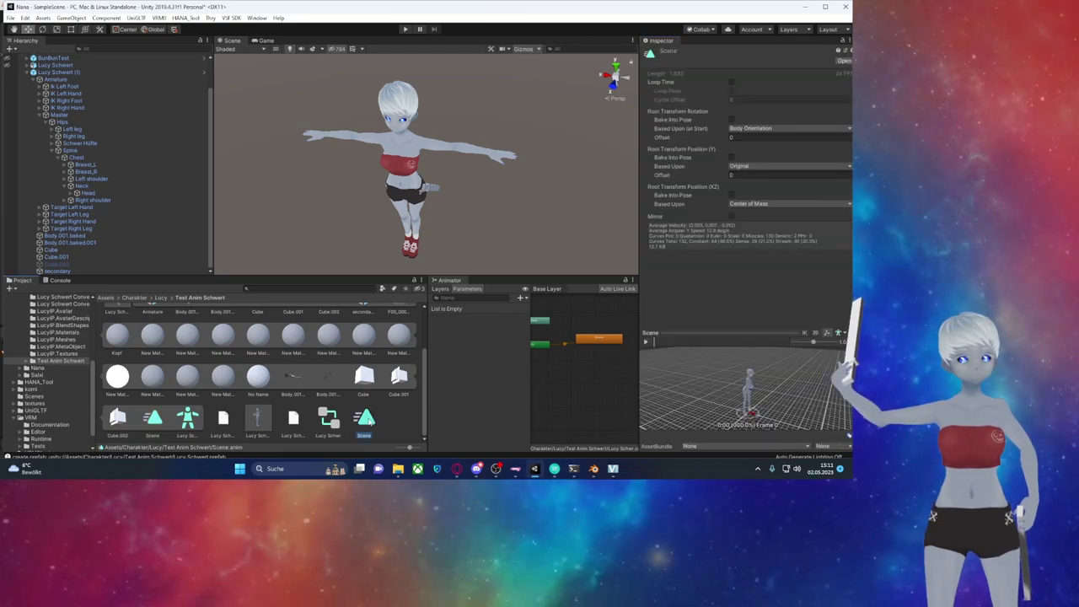
{"action": "left_click", "coordinate": [165, 419]}
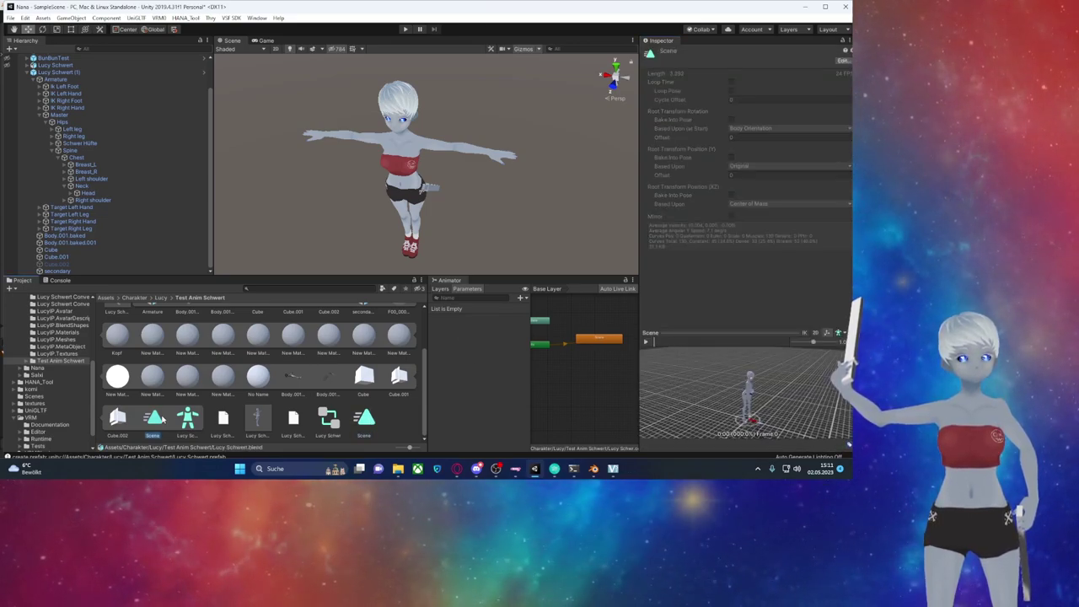
{"action": "key", "text": "ctrl+d"}
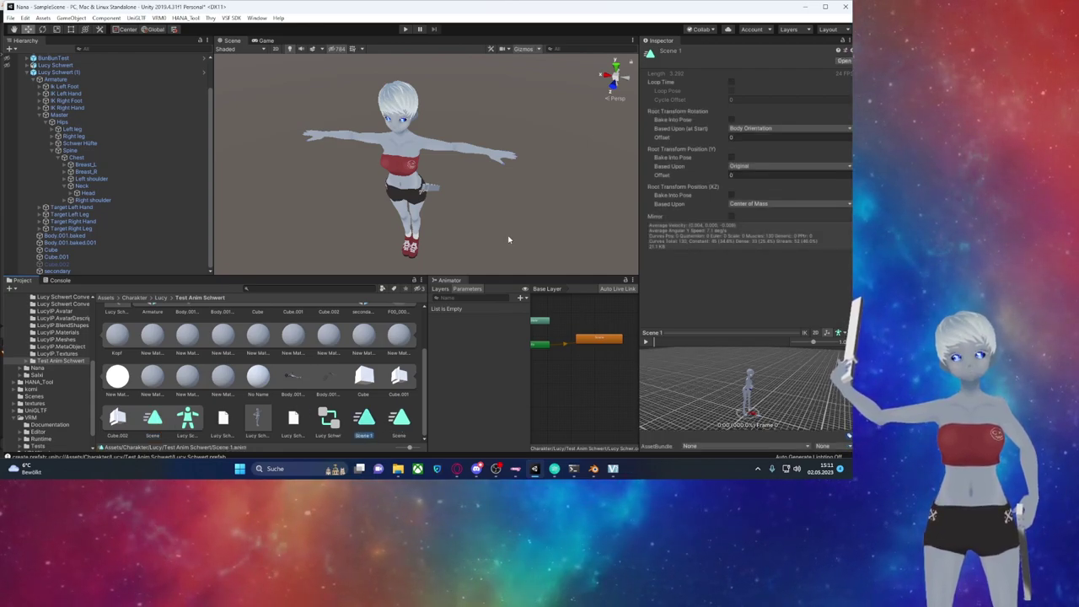
{"action": "left_click", "coordinate": [418, 149]}
Step: Check Lucy Schwert (1)'s VSF_Animations uses Scene 1, select Cube.002 and open the Animation window
{"action": "scroll", "coordinate": [747, 223], "scroll_direction": "down", "scroll_amount": 5}
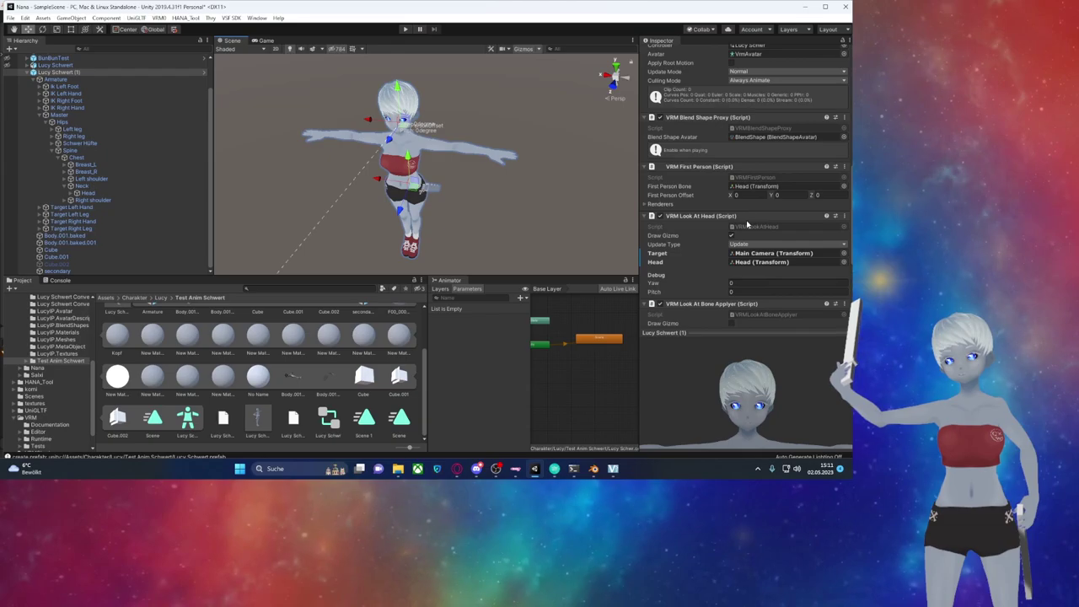
{"action": "scroll", "coordinate": [746, 224], "scroll_direction": "down", "scroll_amount": 5}
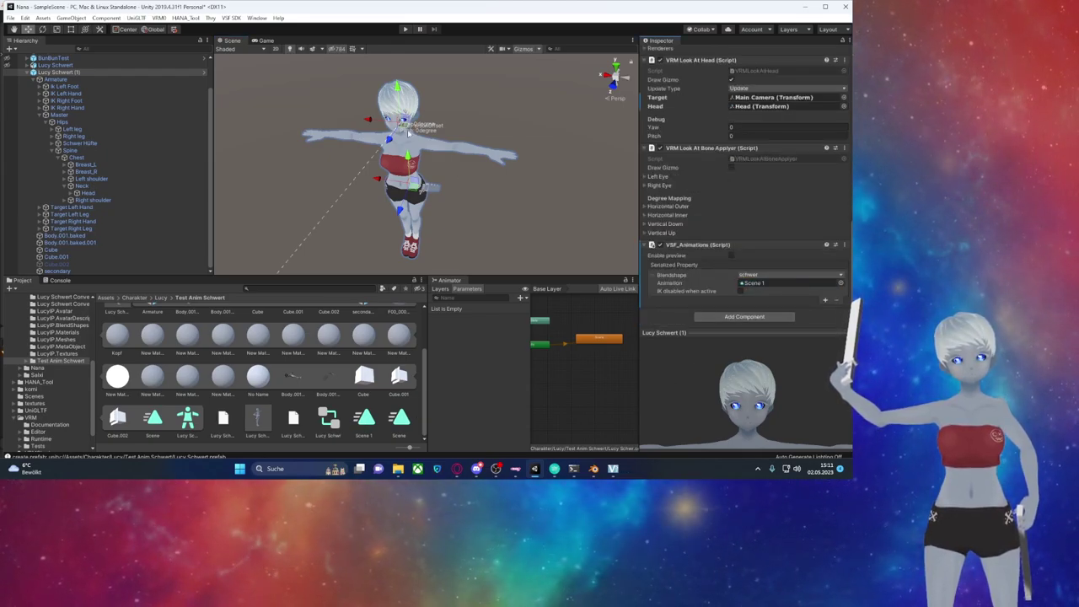
{"action": "scroll", "coordinate": [746, 211], "scroll_direction": "up", "scroll_amount": 10}
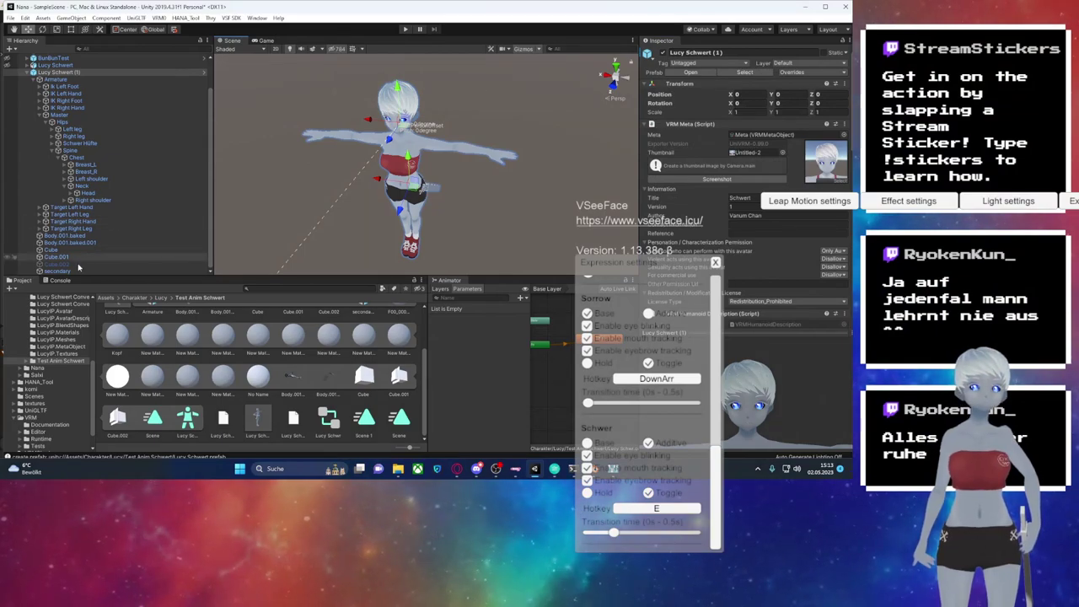
{"action": "left_click", "coordinate": [132, 264]}
{"action": "scroll", "coordinate": [456, 171], "scroll_direction": "up", "scroll_amount": 5}
{"action": "scroll", "coordinate": [455, 171], "scroll_direction": "down", "scroll_amount": 5}
{"action": "scroll", "coordinate": [456, 171], "scroll_direction": "up", "scroll_amount": 3}
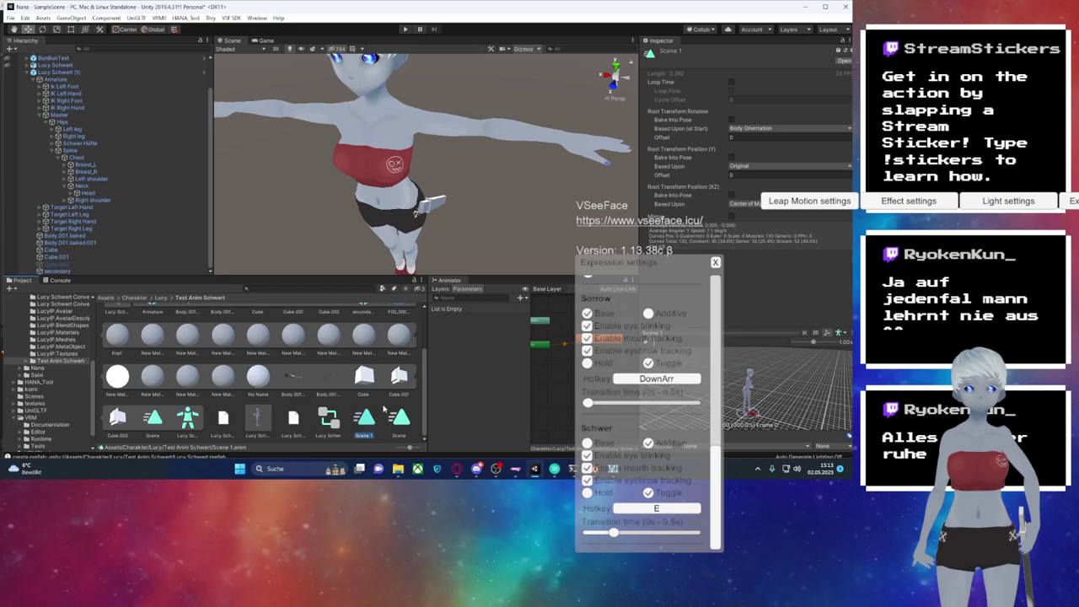
{"action": "key", "text": "ctrl+6"}
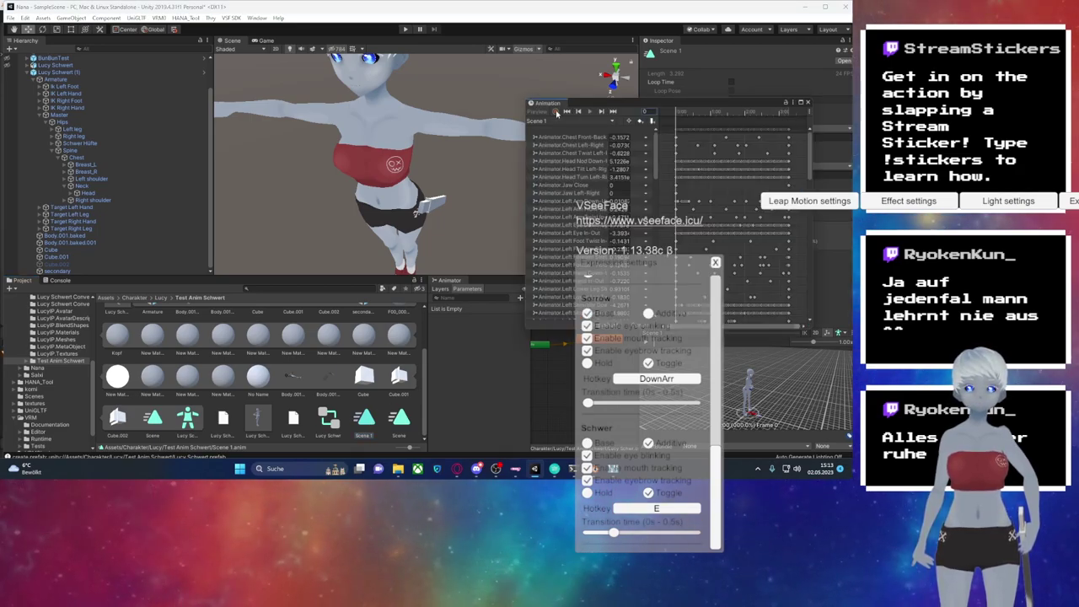
Step: Enlarge the Animation window, focus Cube.002, enable recording and frame Cube.001 at the clip start
{"action": "left_click_drag", "start_coordinate": [556, 112], "coordinate": [298, 107]}
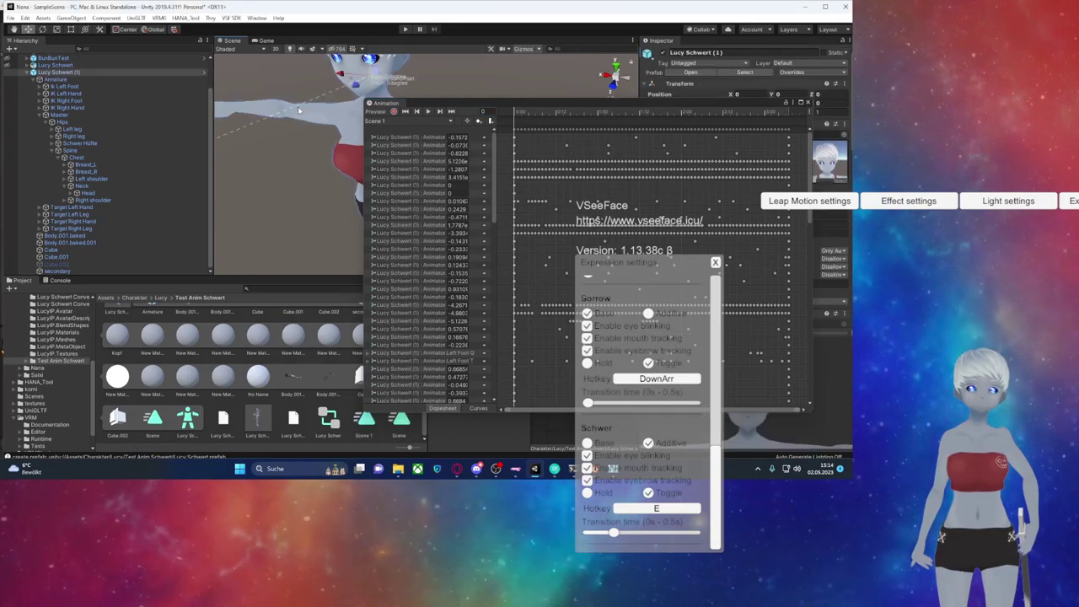
{"action": "left_click", "coordinate": [55, 263]}
{"action": "key", "text": "f"}
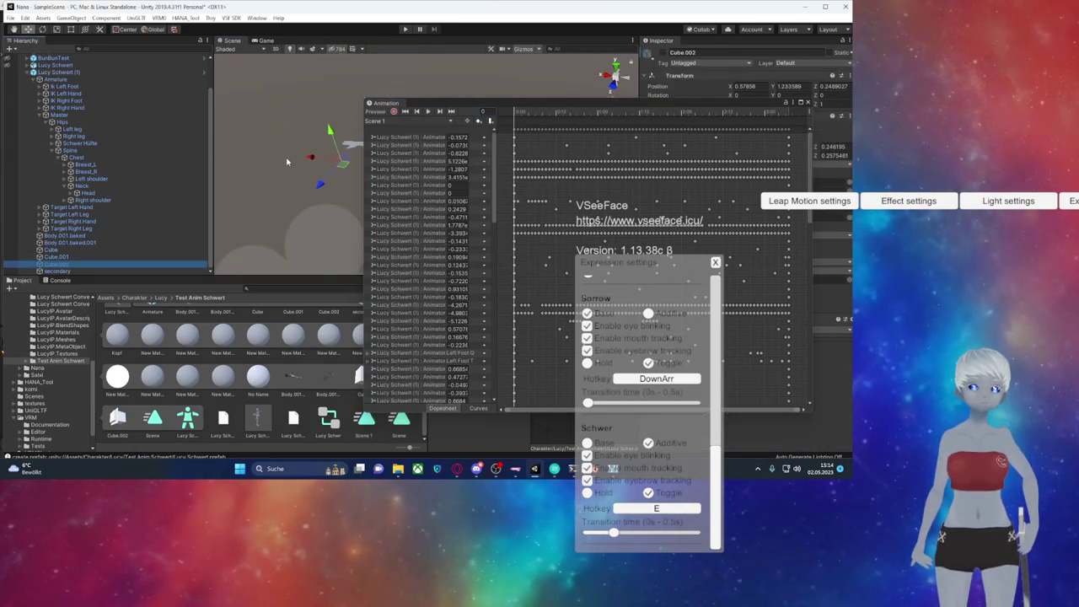
{"action": "left_click", "coordinate": [394, 110]}
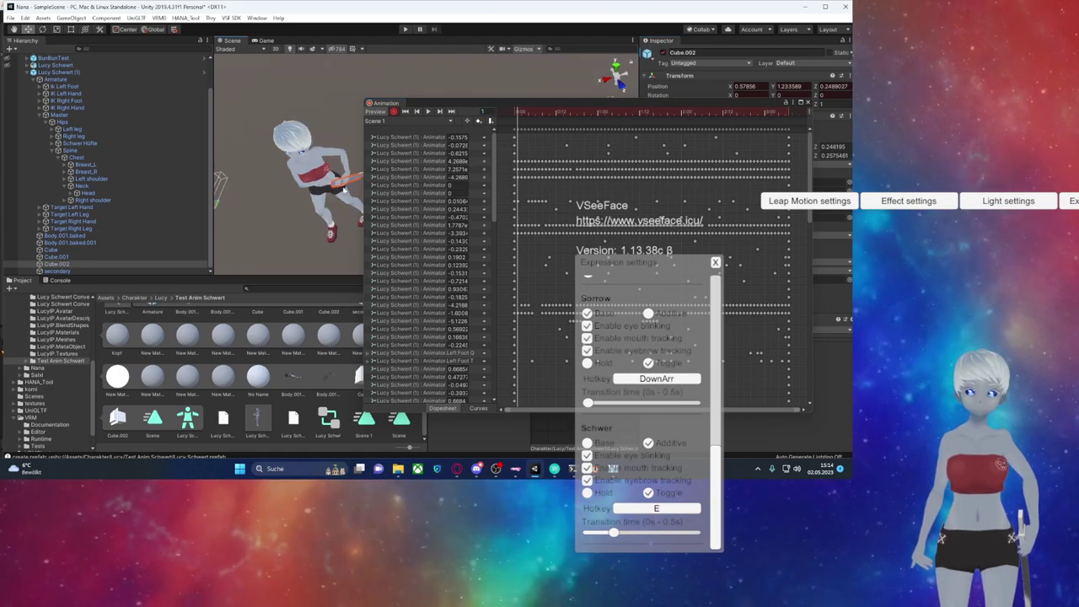
{"action": "scroll", "coordinate": [321, 206], "scroll_direction": "up", "scroll_amount": 5}
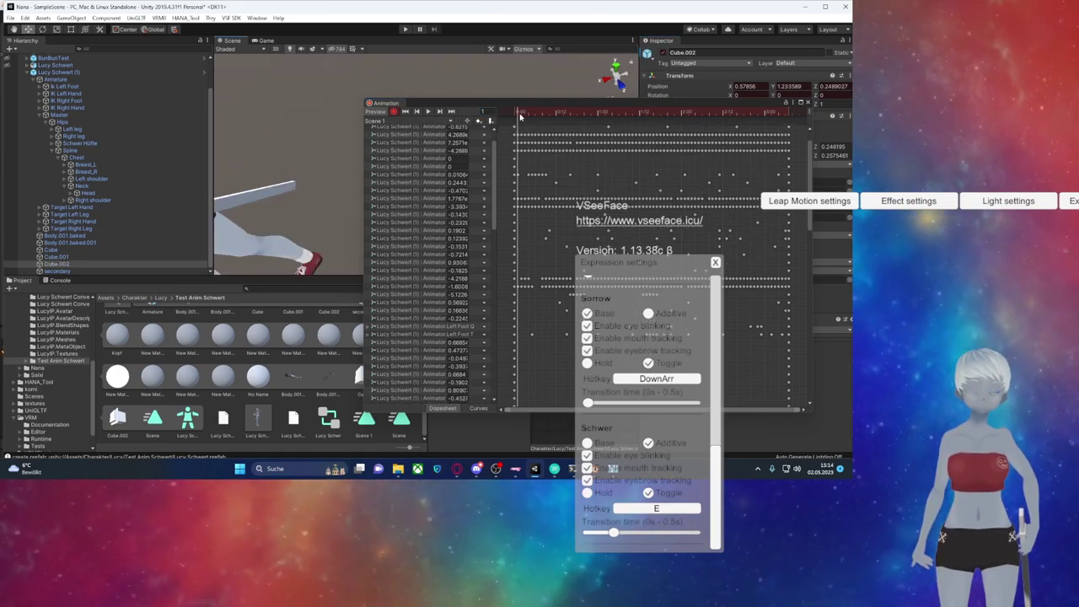
{"action": "double_click", "coordinate": [57, 256]}
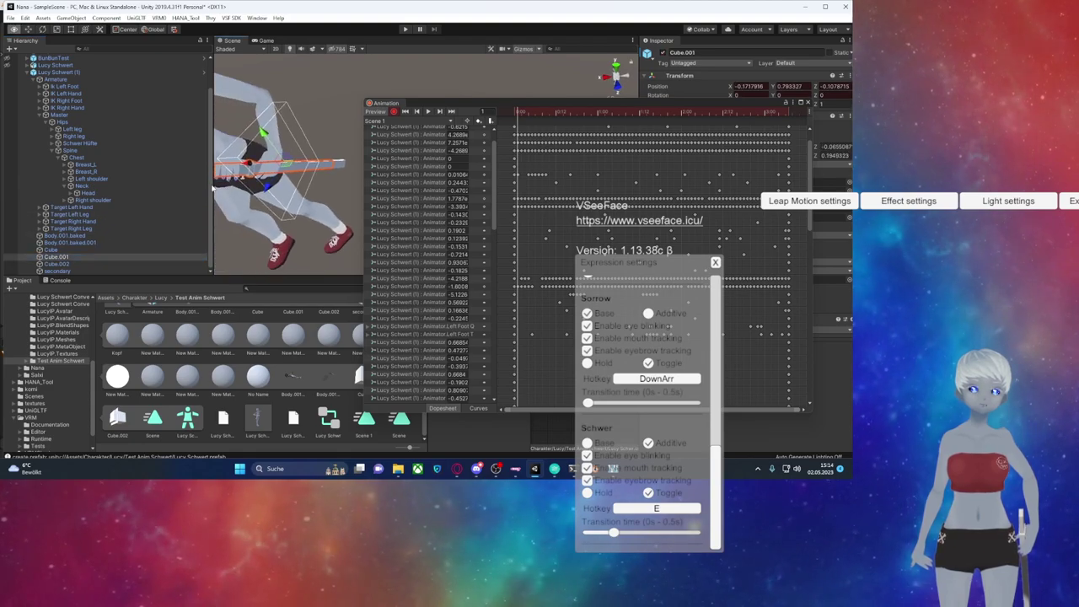
{"action": "left_click", "coordinate": [513, 112]}
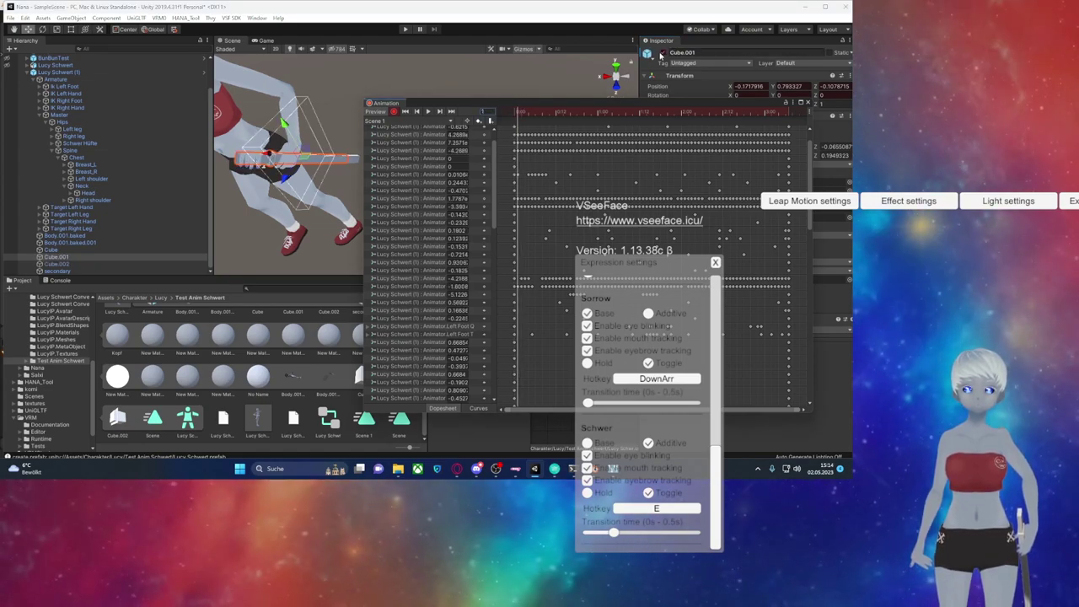
Step: Toggle Cube.001 while scrubbing frames 0–1 and comparing the cubes, leaving Cube.001 disabled
{"action": "left_click", "coordinate": [664, 52]}
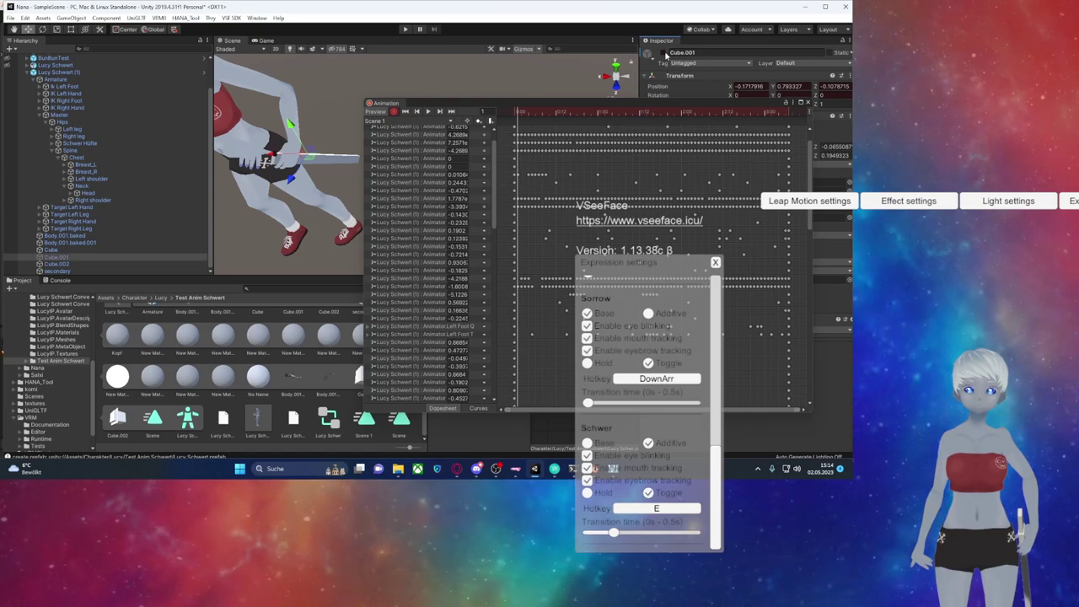
{"action": "left_click", "coordinate": [514, 113]}
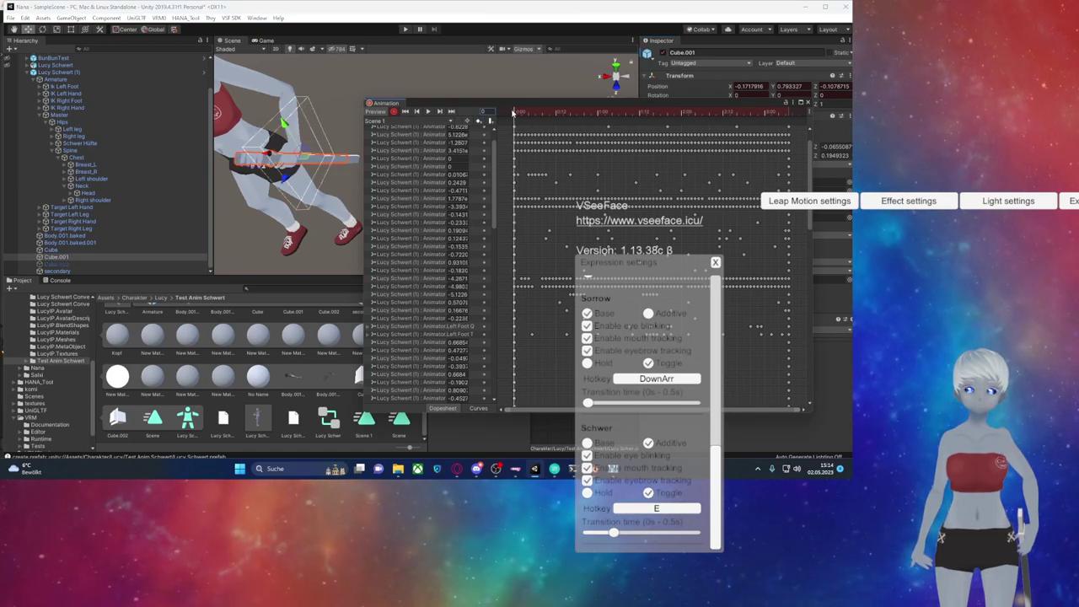
{"action": "left_click", "coordinate": [516, 112]}
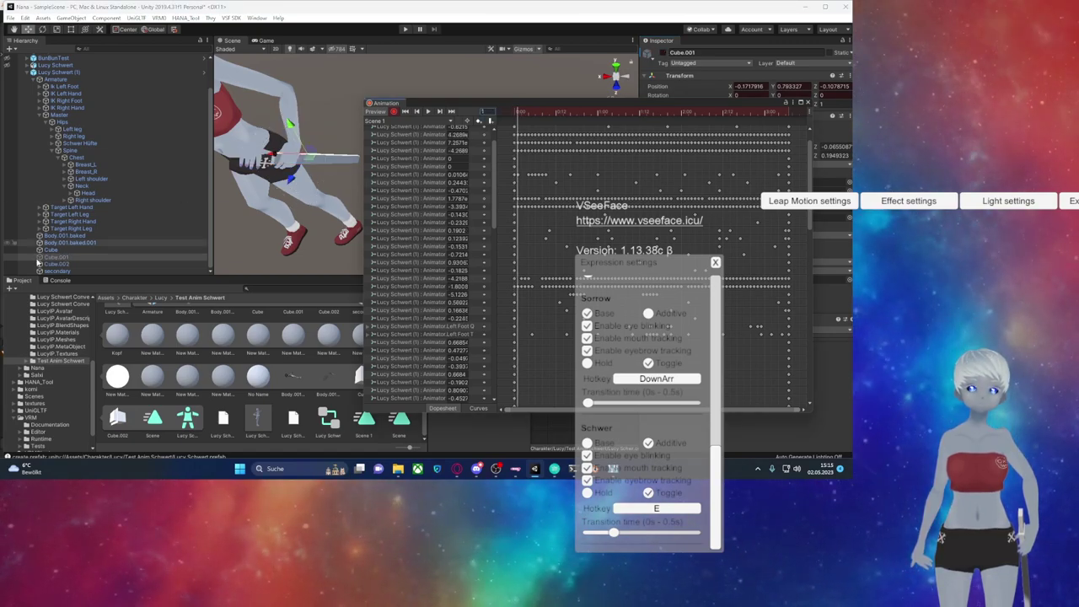
{"action": "left_click", "coordinate": [62, 252]}
{"action": "left_click", "coordinate": [63, 257]}
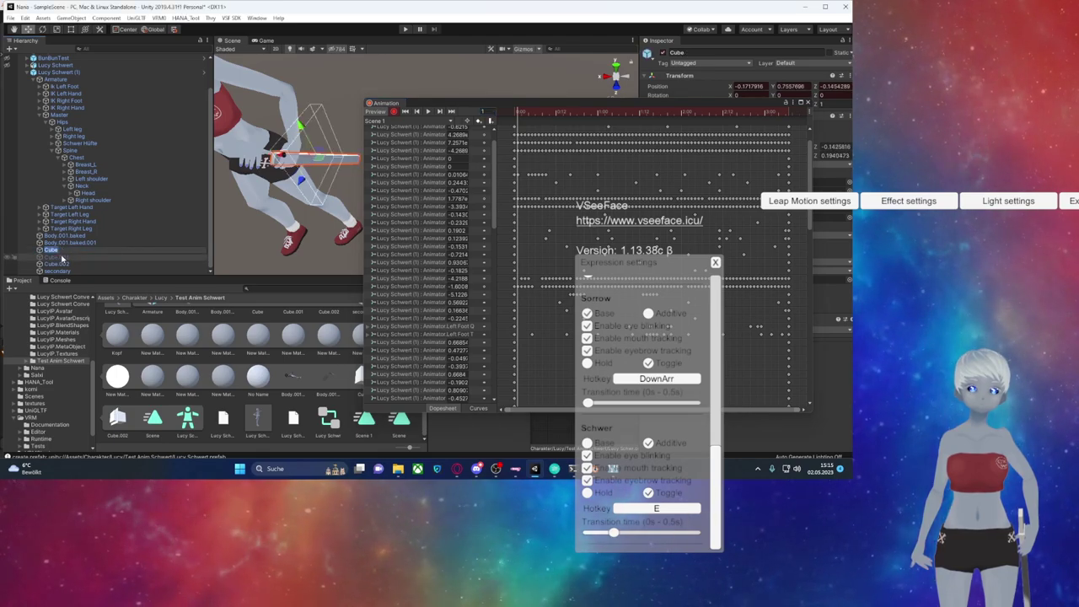
{"action": "double_click", "coordinate": [63, 256]}
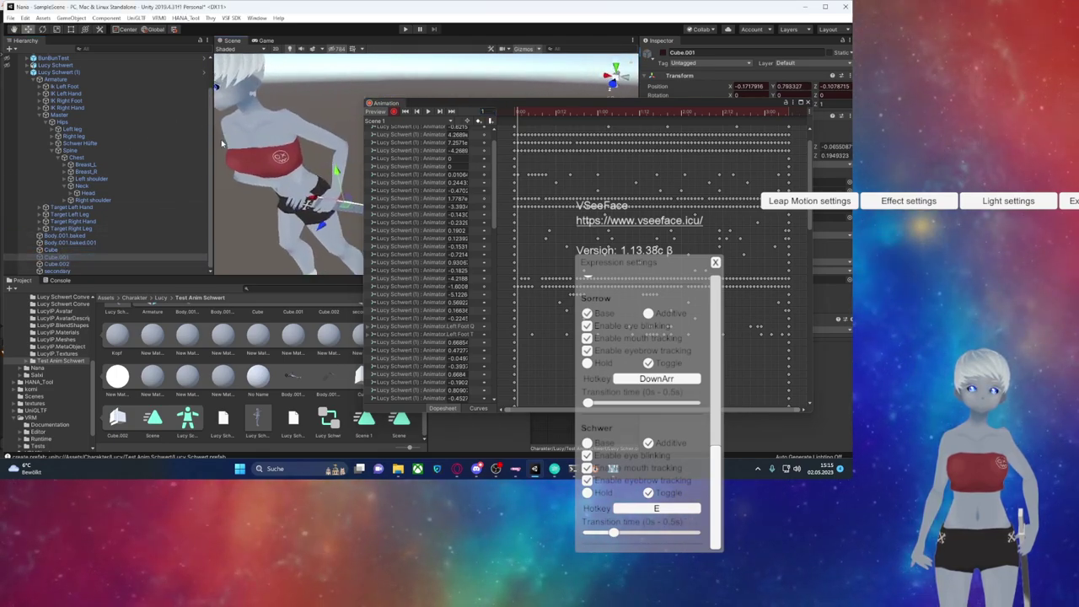
{"action": "left_click", "coordinate": [69, 265]}
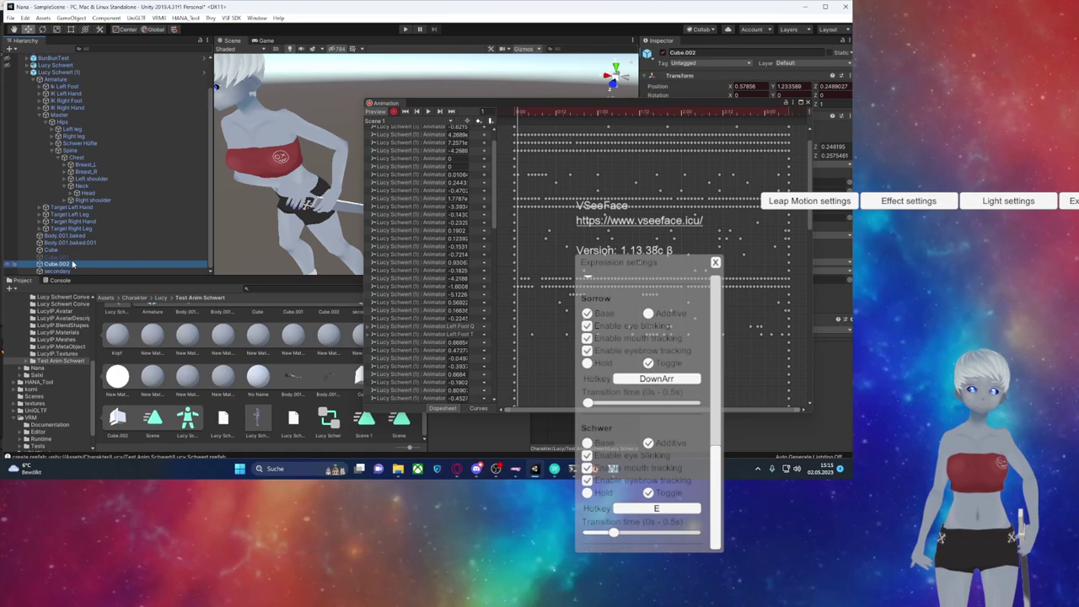
{"action": "left_click", "coordinate": [663, 53]}
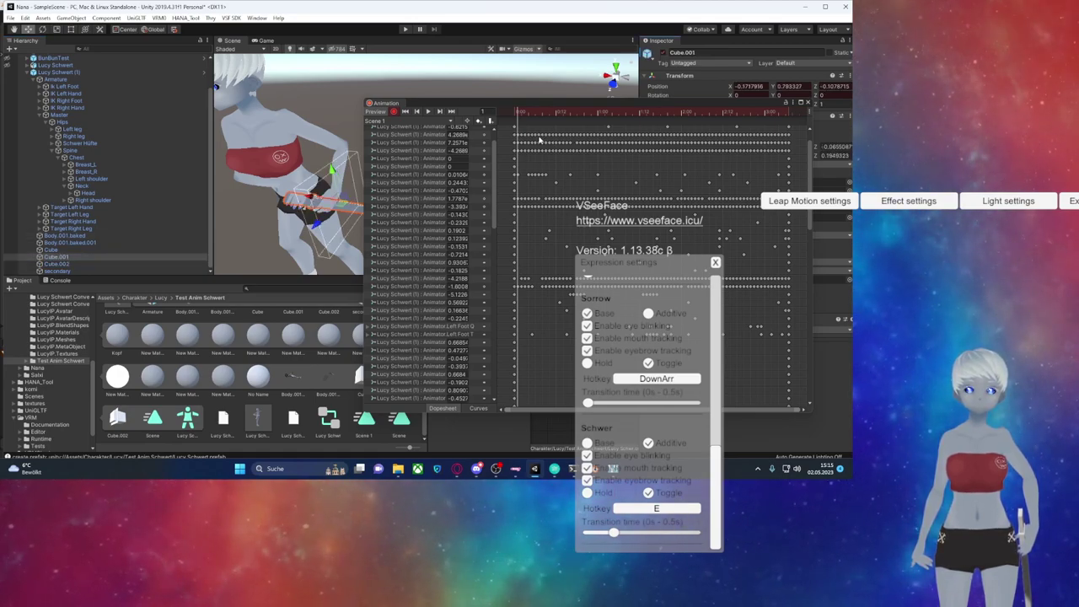
{"action": "mouse_move", "coordinate": [517, 118]}
{"action": "left_mouse_down"}
{"action": "mouse_move", "coordinate": [533, 118]}
{"action": "mouse_move", "coordinate": [518, 118]}
{"action": "left_mouse_up"}
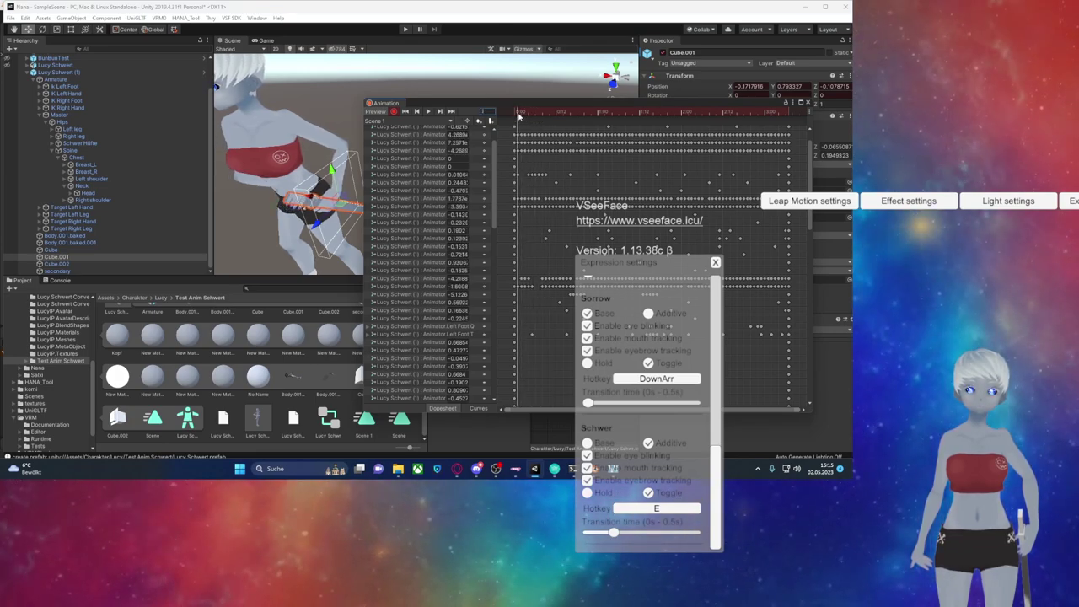
{"action": "left_click", "coordinate": [662, 53]}
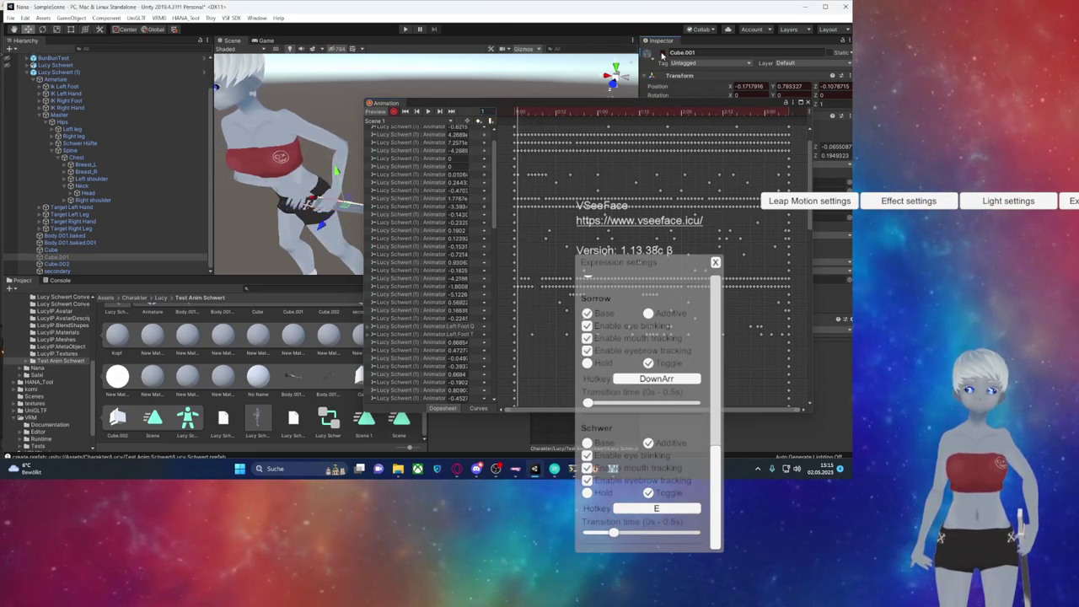
{"action": "left_click", "coordinate": [67, 251]}
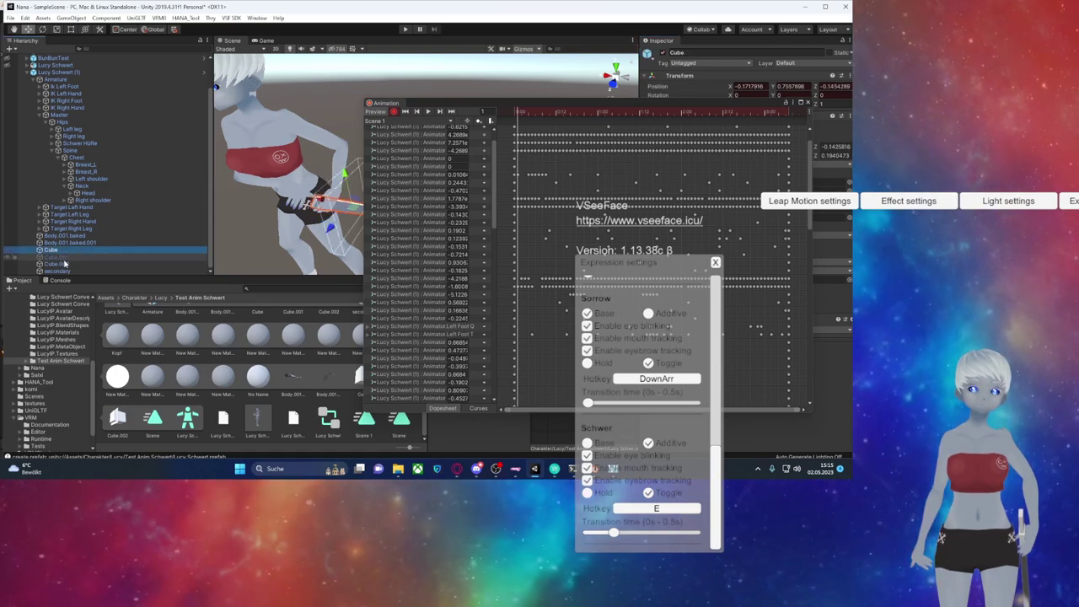
{"action": "left_click", "coordinate": [57, 264]}
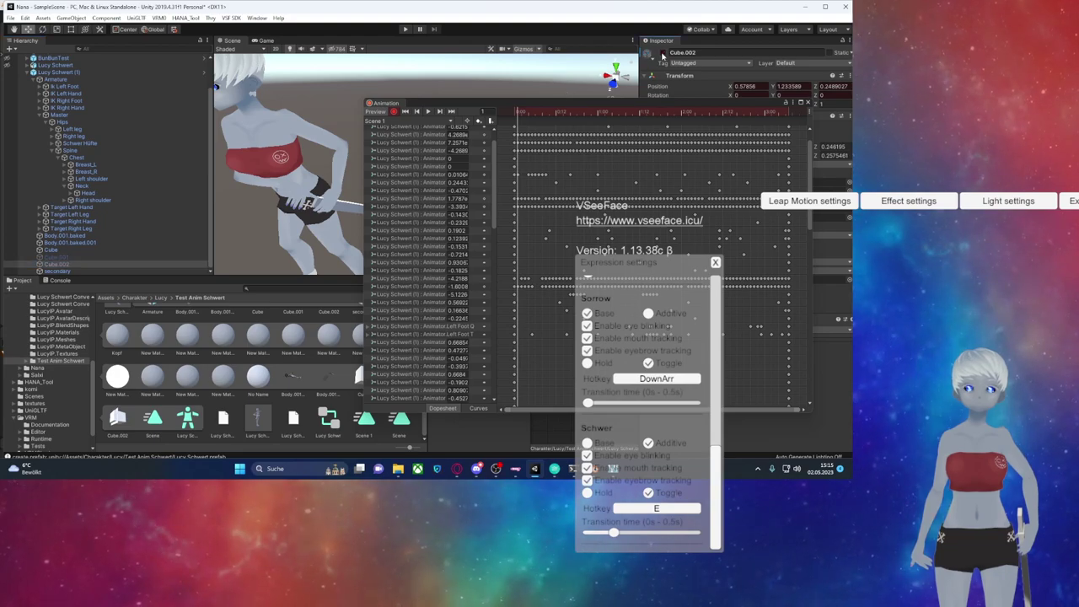
{"action": "left_click_drag", "start_coordinate": [521, 122], "coordinate": [513, 117]}
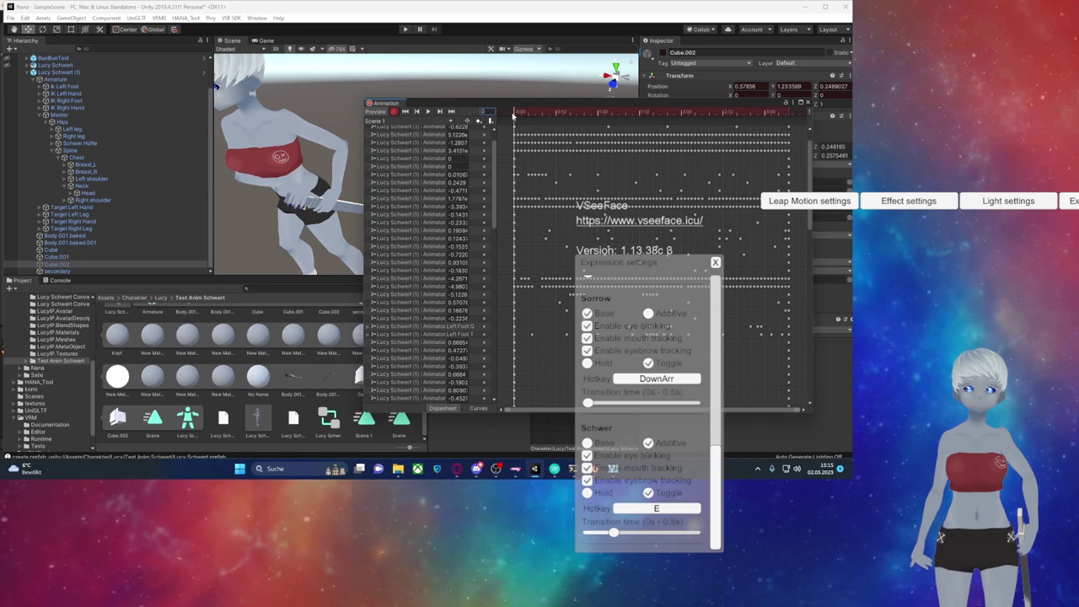
{"action": "mouse_move", "coordinate": [516, 116]}
{"action": "left_mouse_down"}
{"action": "mouse_move", "coordinate": [580, 111]}
{"action": "mouse_move", "coordinate": [518, 110]}
{"action": "left_mouse_up"}
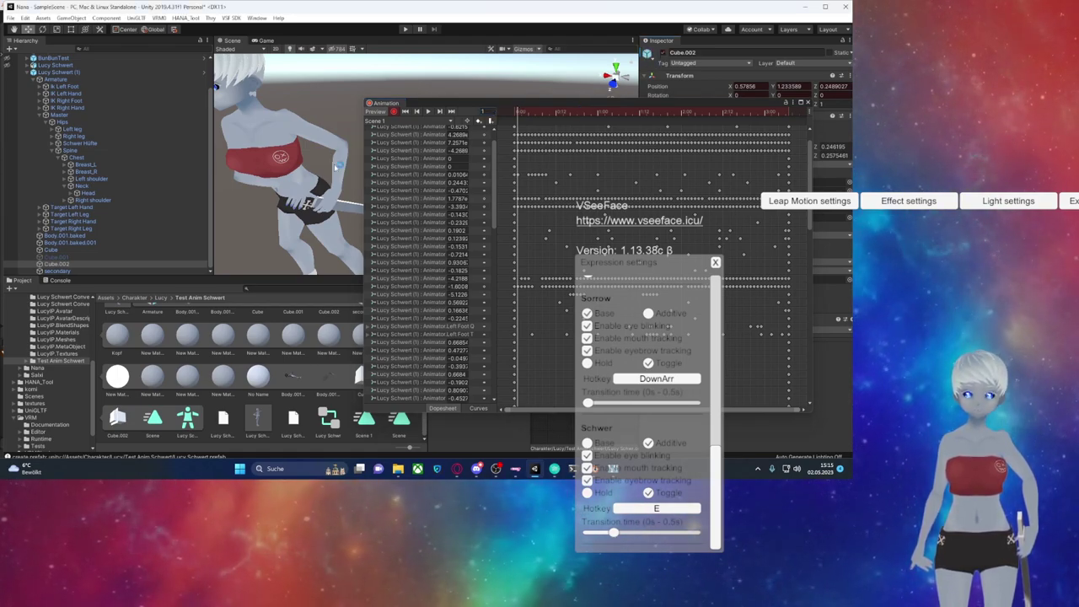
{"action": "key", "text": "f"}
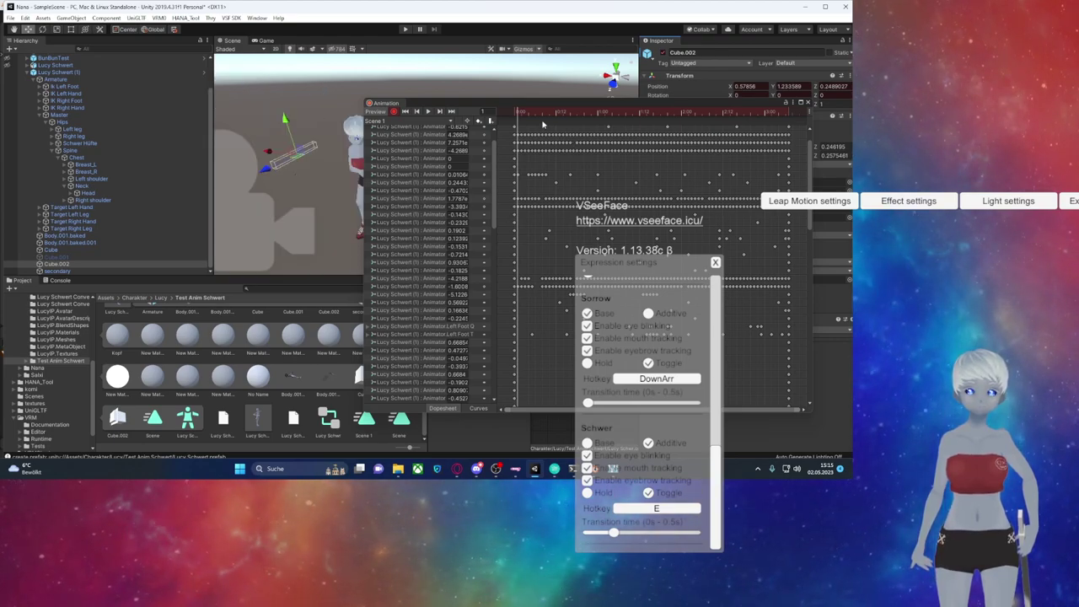
{"action": "left_click_drag", "start_coordinate": [518, 113], "coordinate": [554, 120]}
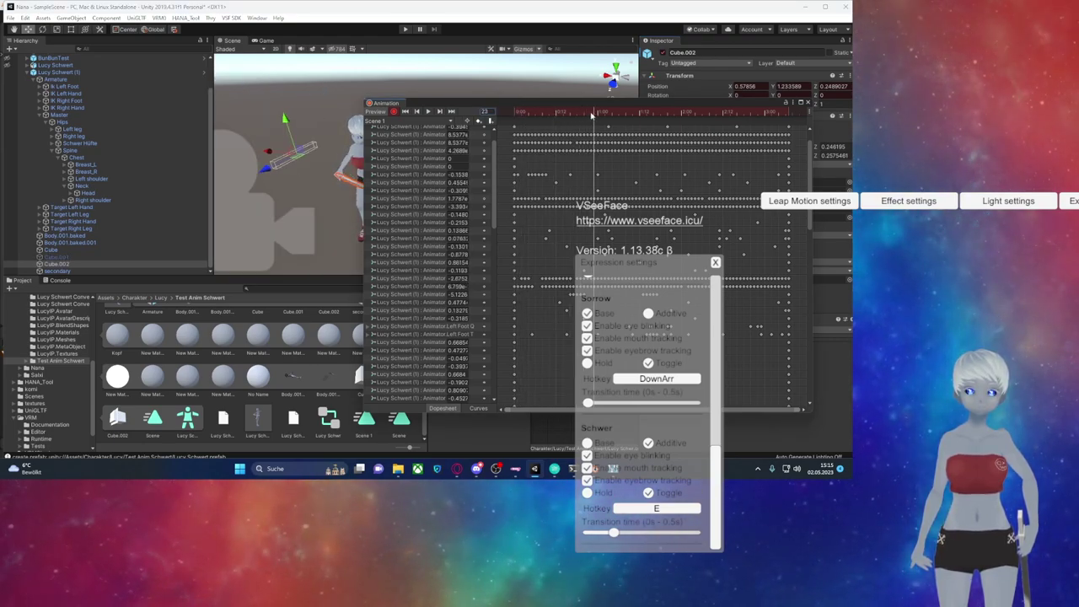
{"action": "left_click_drag", "start_coordinate": [328, 116], "coordinate": [354, 119], "text": "alt"}
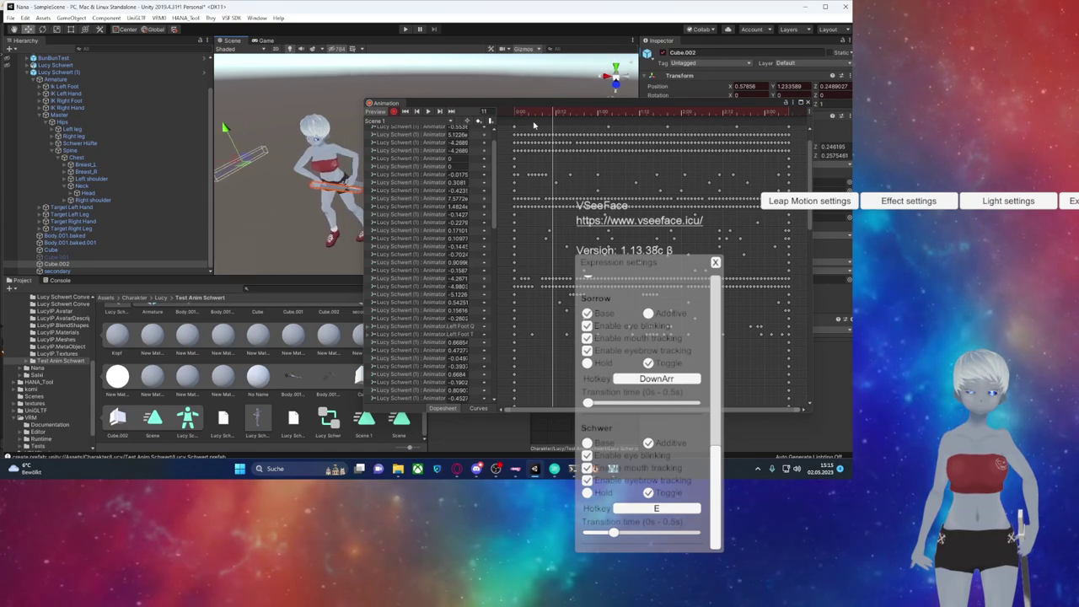
{"action": "left_click_drag", "start_coordinate": [547, 113], "coordinate": [518, 119]}
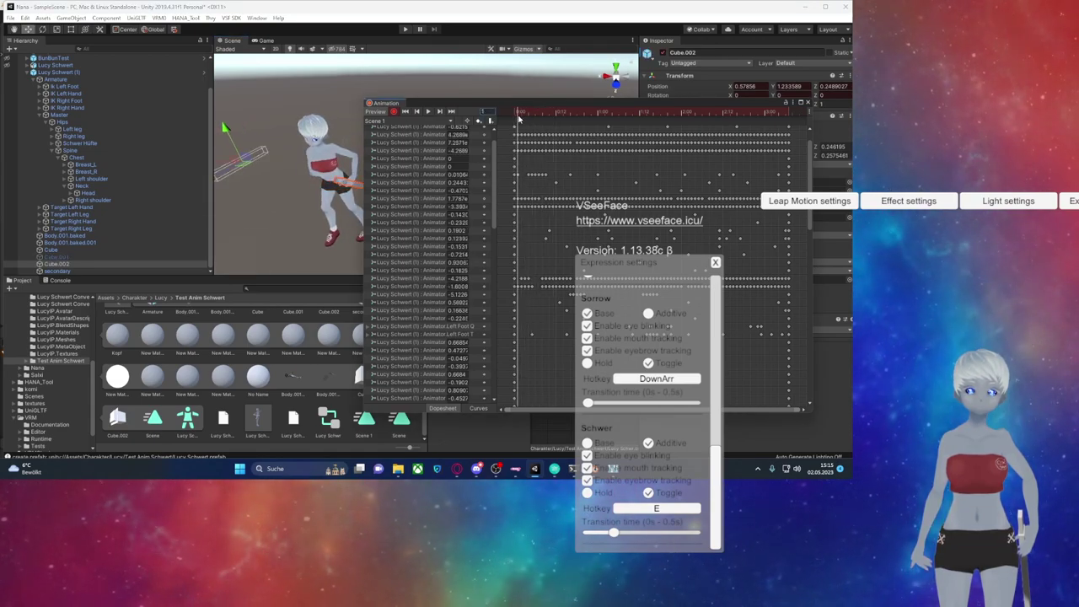
{"action": "mouse_move", "coordinate": [534, 115]}
{"action": "left_mouse_down"}
{"action": "mouse_move", "coordinate": [570, 112]}
{"action": "mouse_move", "coordinate": [464, 121]}
{"action": "left_mouse_up"}
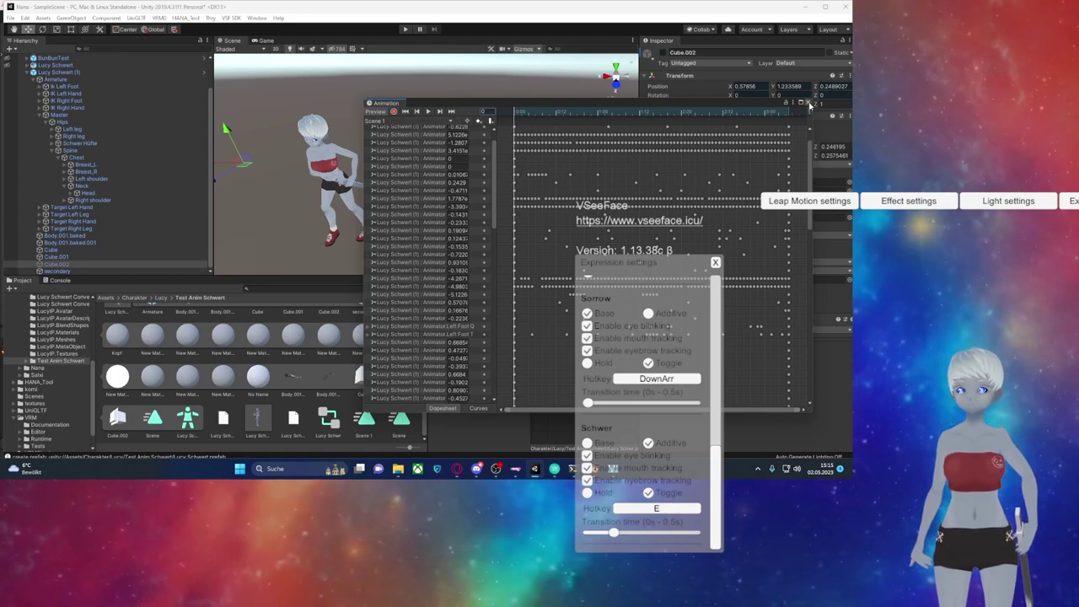
Step: Export Lucy Schwert (1) via VSF SDK, overwriting Lucy Schwert (1).vsfavatar, then return to VSeeFace
{"action": "left_click", "coordinate": [806, 102]}
{"action": "left_click", "coordinate": [345, 153]}
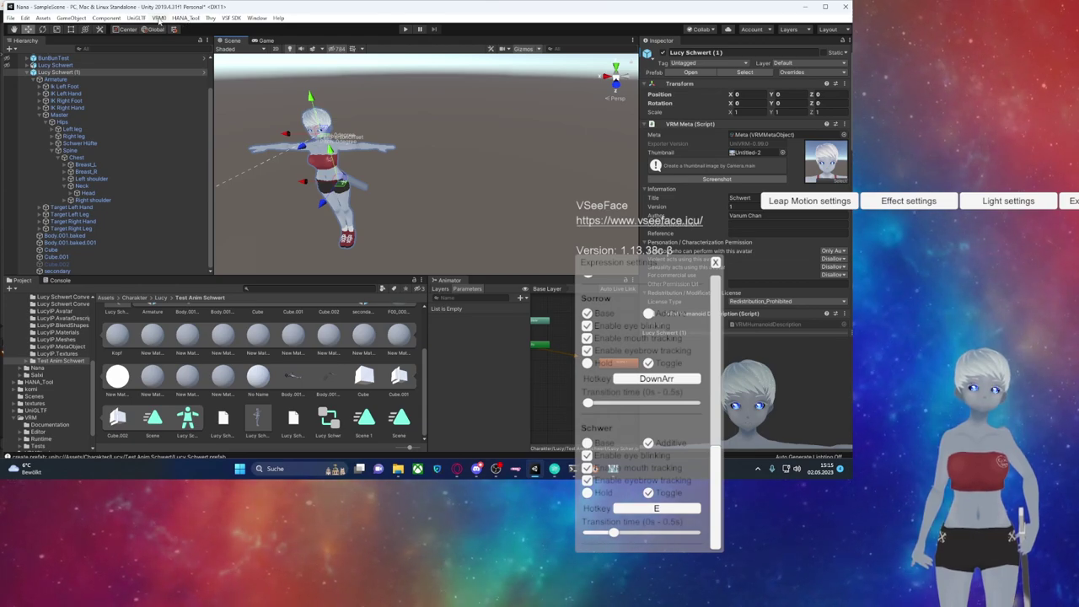
{"action": "left_click", "coordinate": [234, 18]}
{"action": "left_click", "coordinate": [261, 32]}
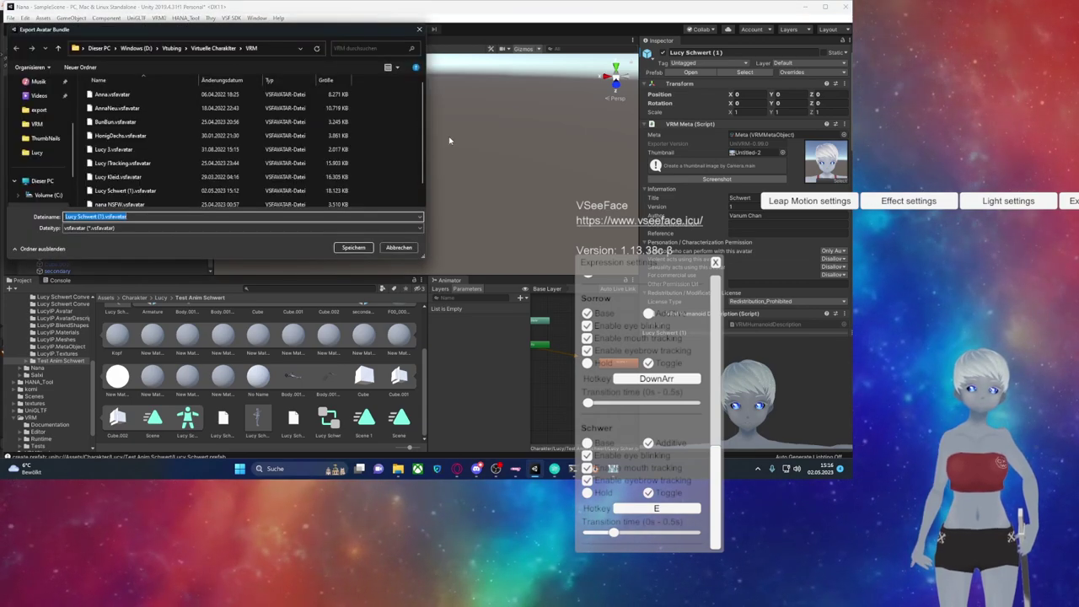
{"action": "left_click", "coordinate": [352, 248]}
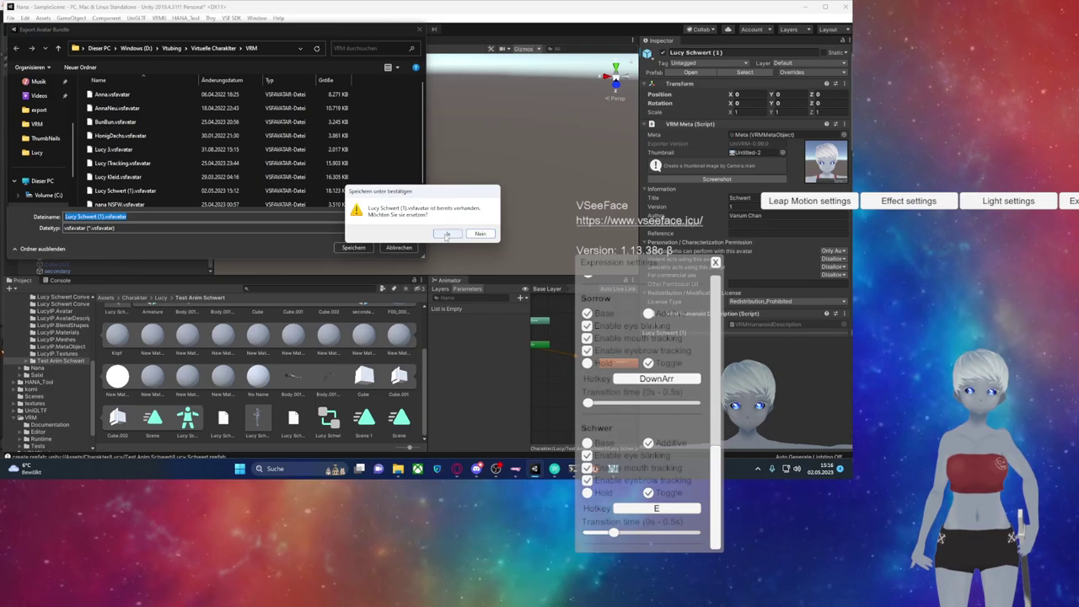
{"action": "left_click", "coordinate": [446, 235]}
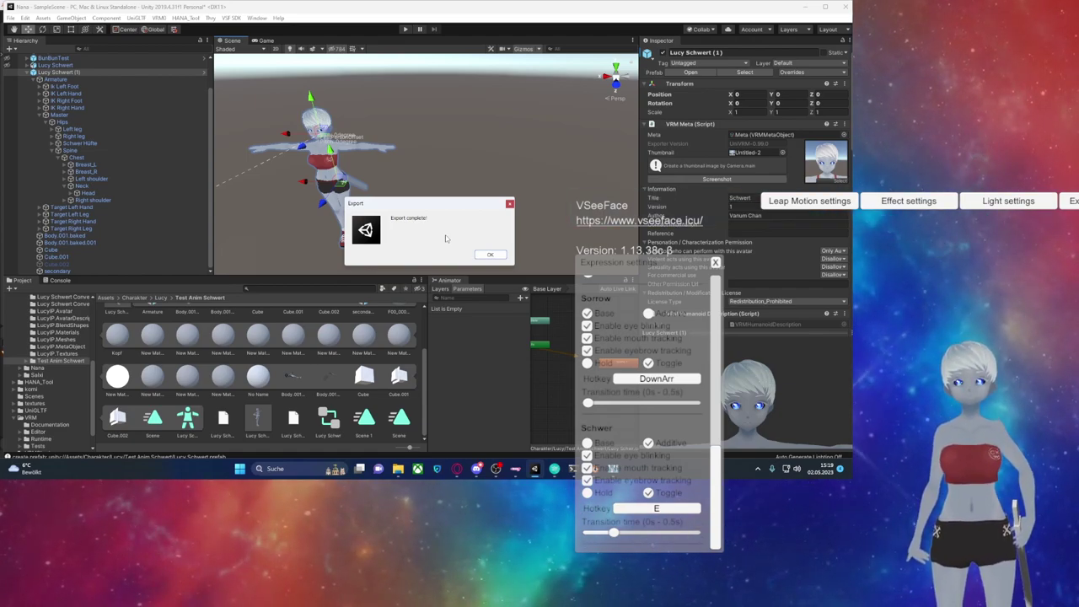
{"action": "left_click", "coordinate": [490, 255]}
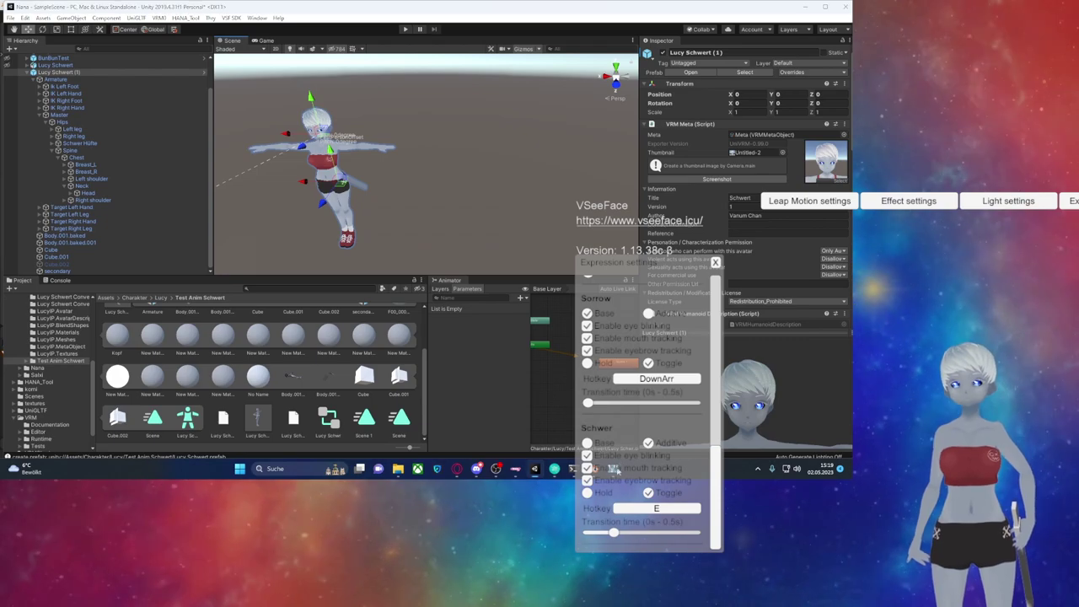
{"action": "key", "text": "alt+Tab"}
{"action": "left_click", "coordinate": [670, 109]}
Step: Load BunBun and then Schwert to refresh the avatar, and trigger the sword pose with E
{"action": "left_click", "coordinate": [458, 210]}
{"action": "left_click", "coordinate": [371, 340]}
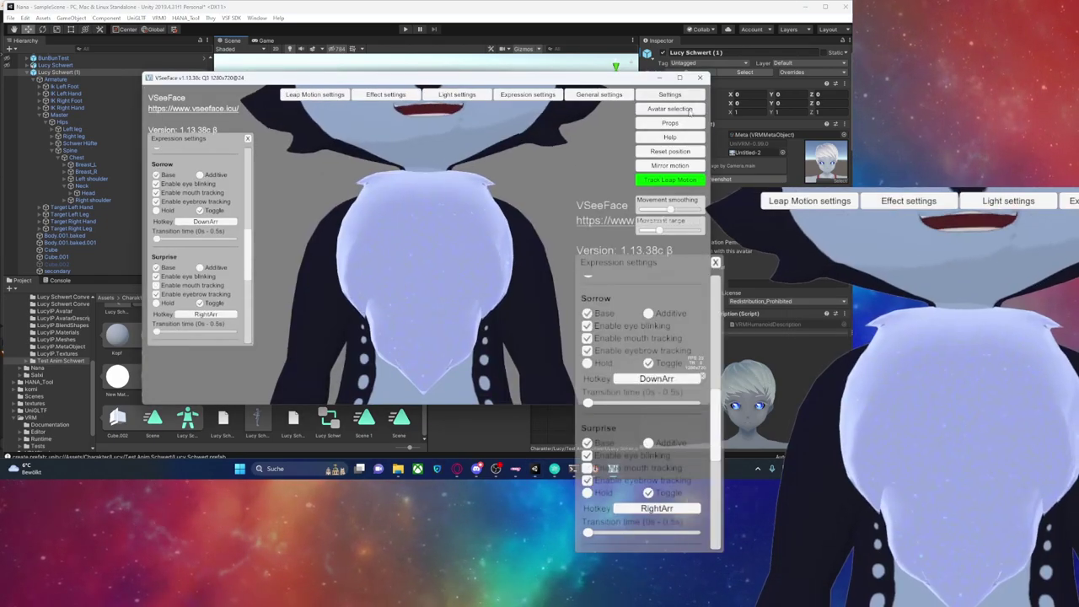
{"action": "left_click", "coordinate": [669, 109]}
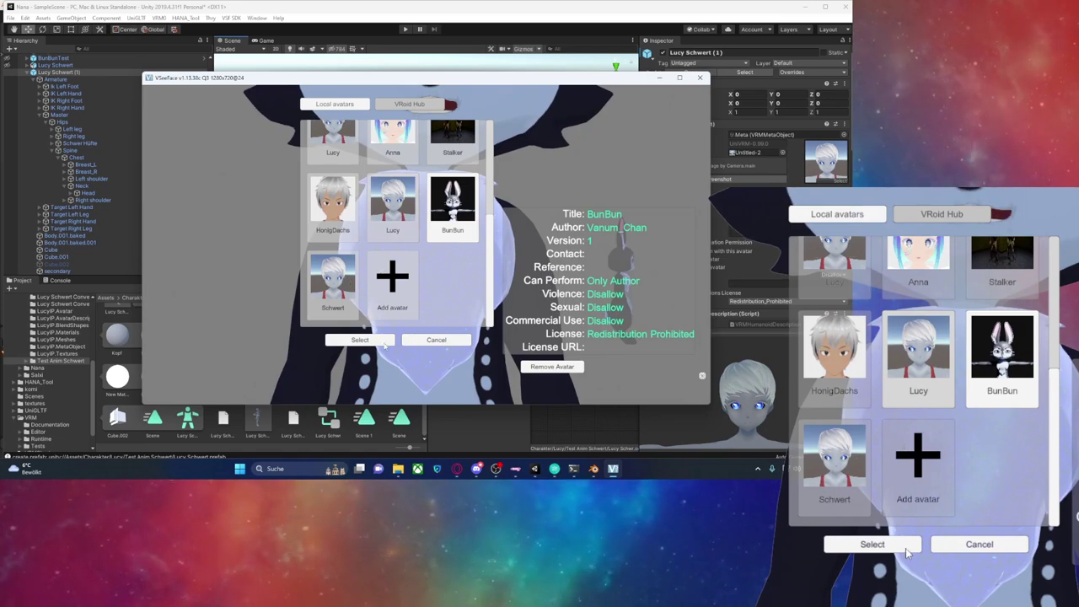
{"action": "left_click", "coordinate": [333, 282]}
{"action": "left_click", "coordinate": [361, 340]}
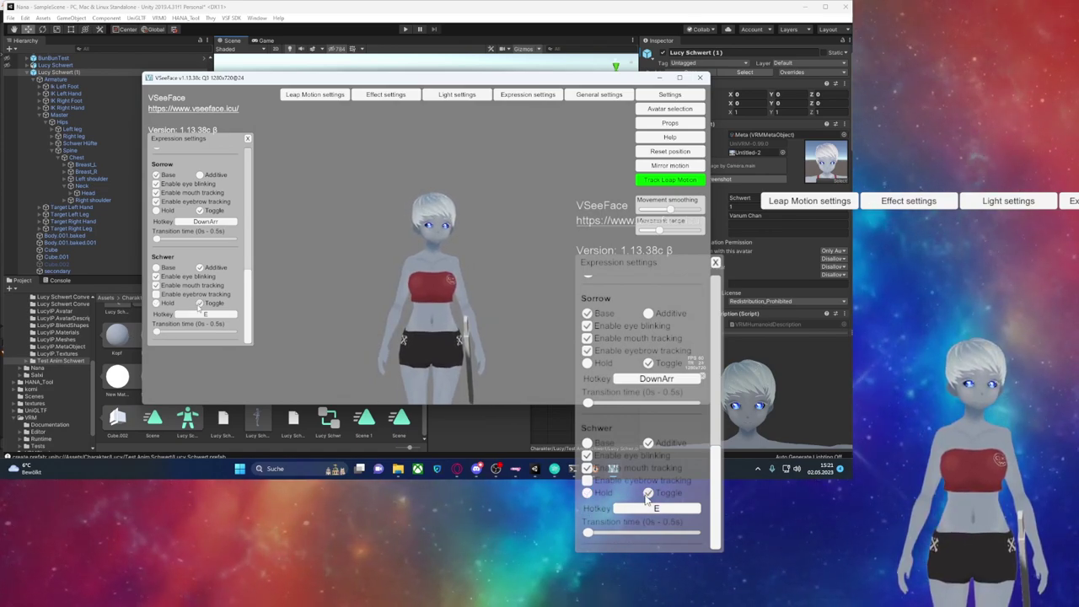
{"action": "key", "text": "e"}
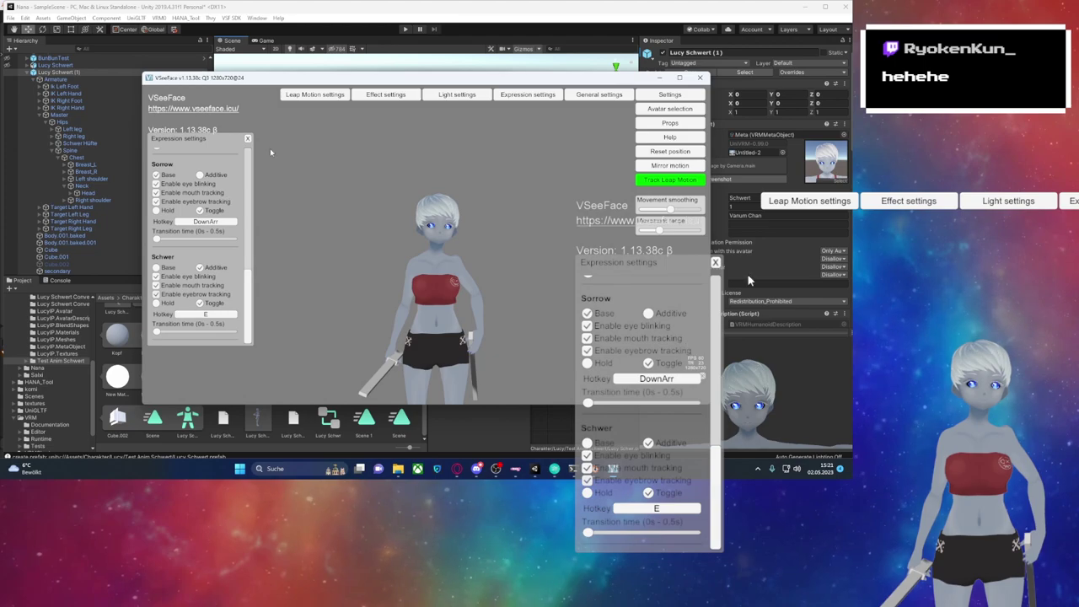
Step: Bring up VSeeFace's avatar selection list
{"action": "left_click", "coordinate": [668, 109]}
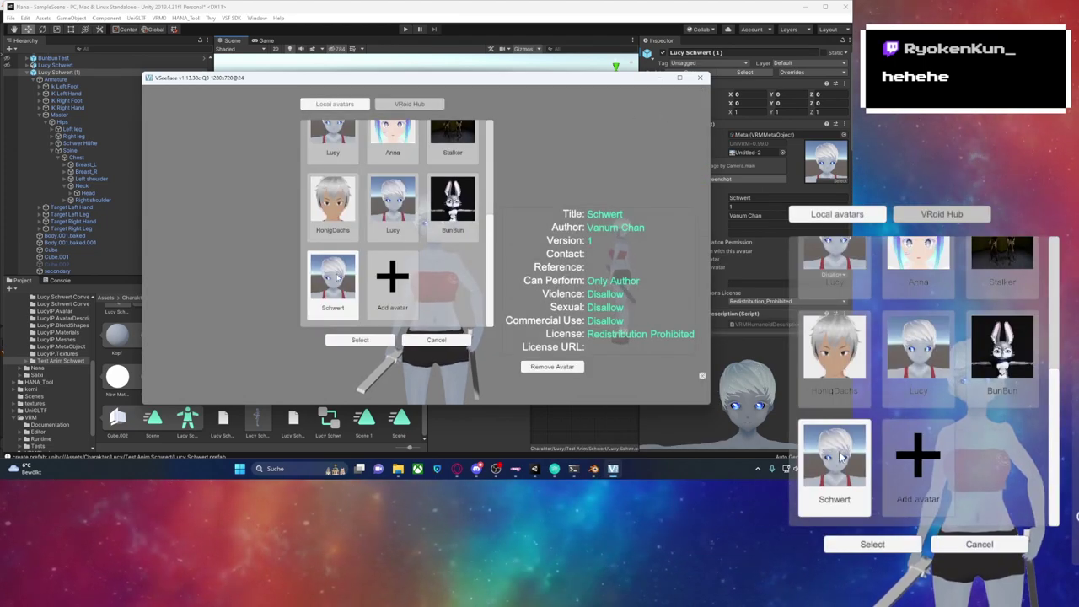
Step: Load the Lucy avatar, disable Leap Motion tracking, close Expression settings and return to Unity
{"action": "left_click", "coordinate": [877, 546]}
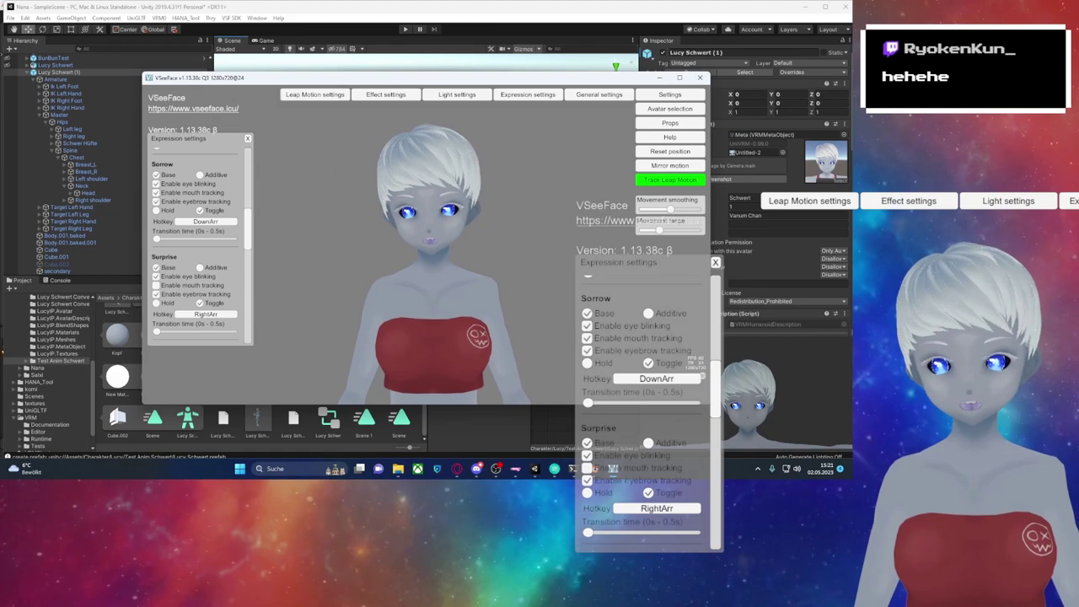
{"action": "left_click", "coordinate": [666, 179]}
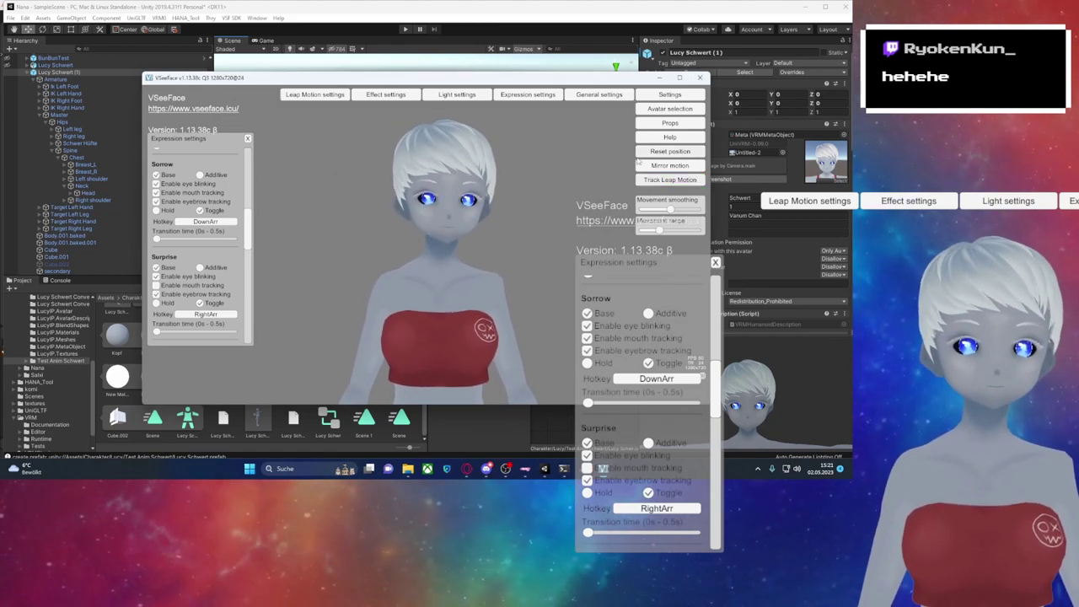
{"action": "left_click", "coordinate": [715, 263]}
{"action": "left_click", "coordinate": [509, 2]}
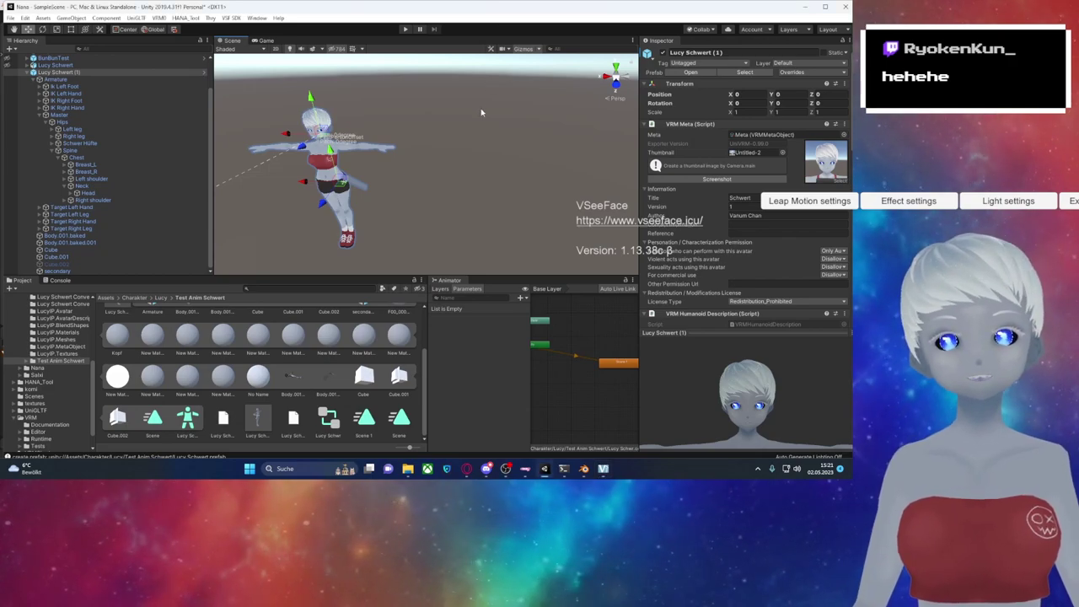